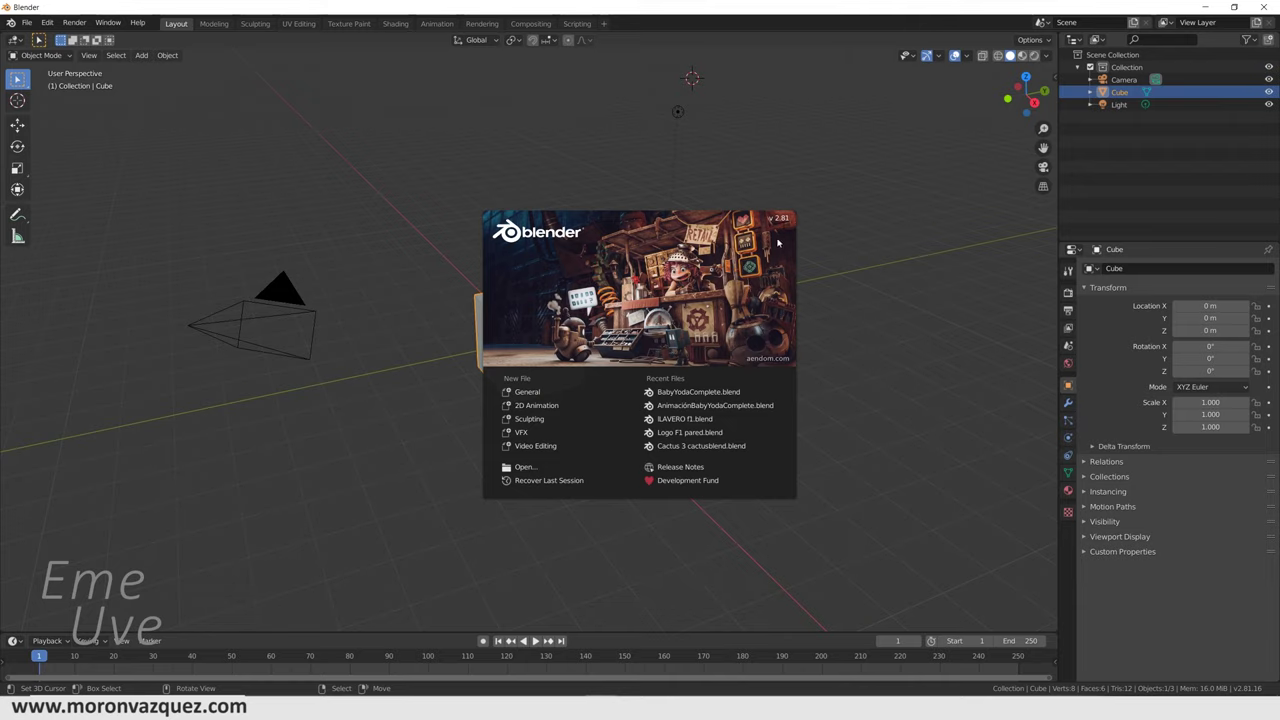
Close the startup splash screen to reveal the default cube, camera and light scene
click(825, 212)
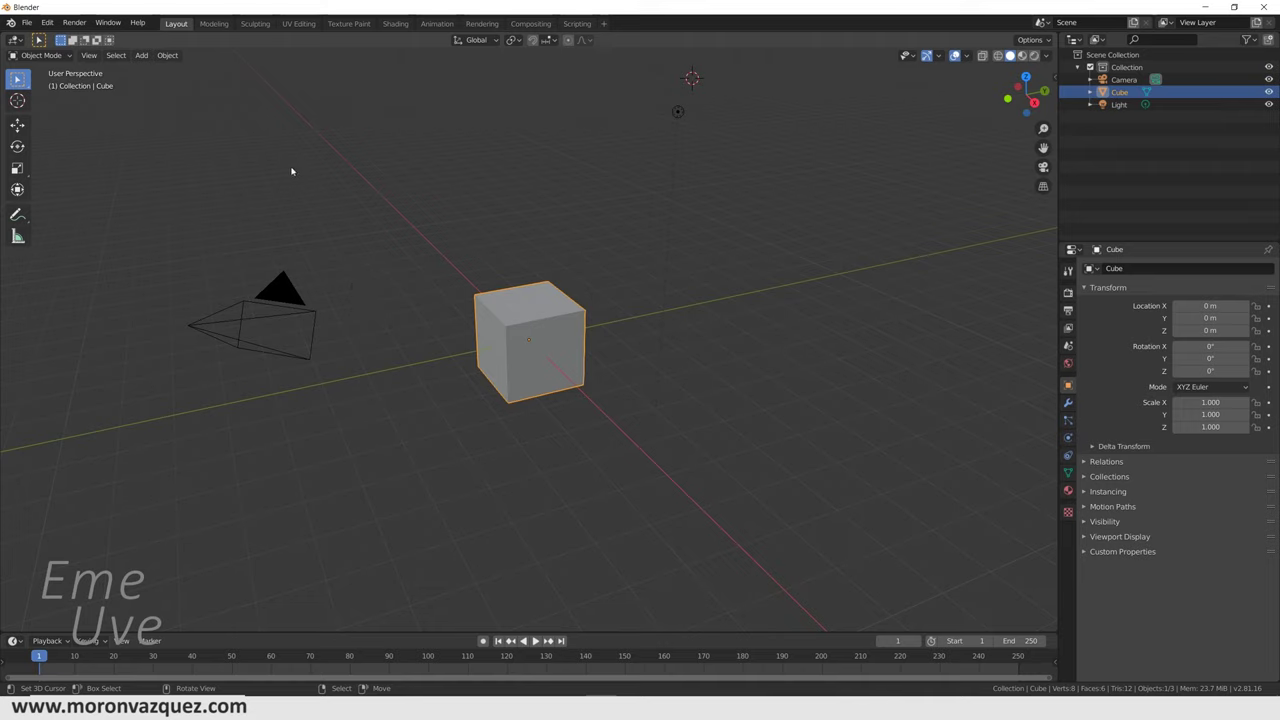
click(27, 22)
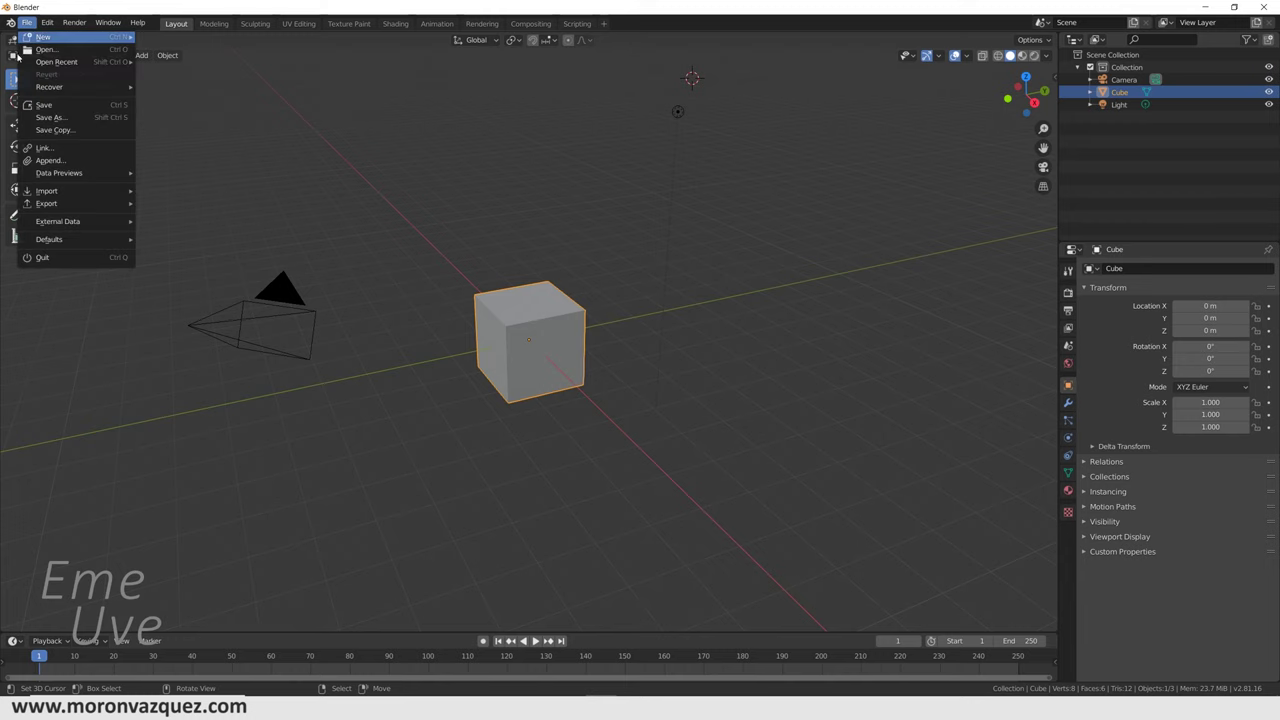
Open BabyYodaComplete.blend from the 'A vista de Drone' folder
click(46, 49)
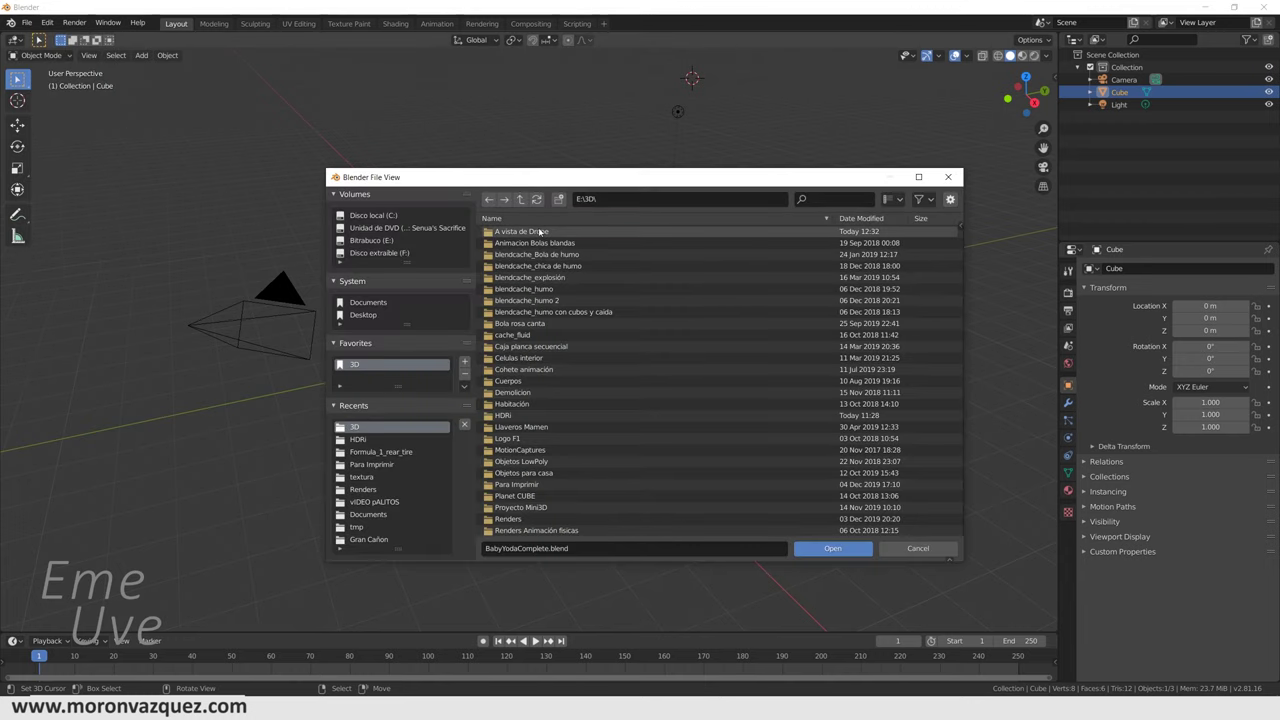
double_click(531, 234)
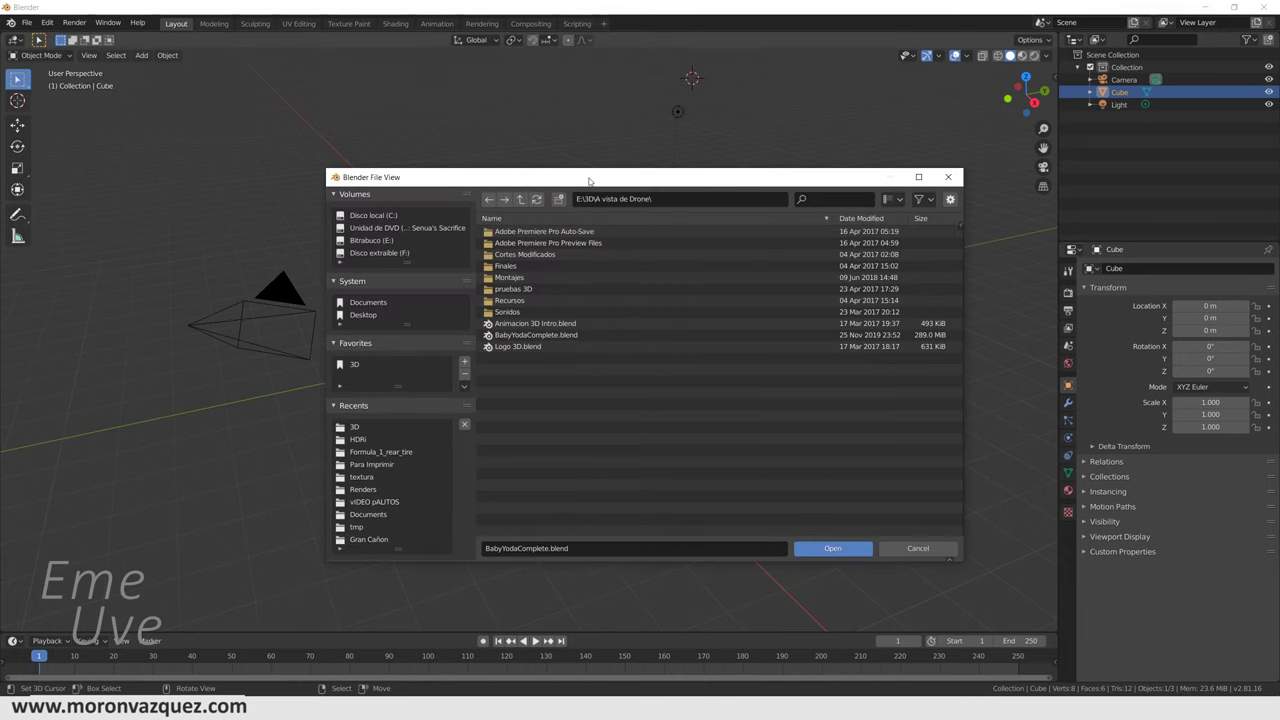
drag(590, 179, 518, 165)
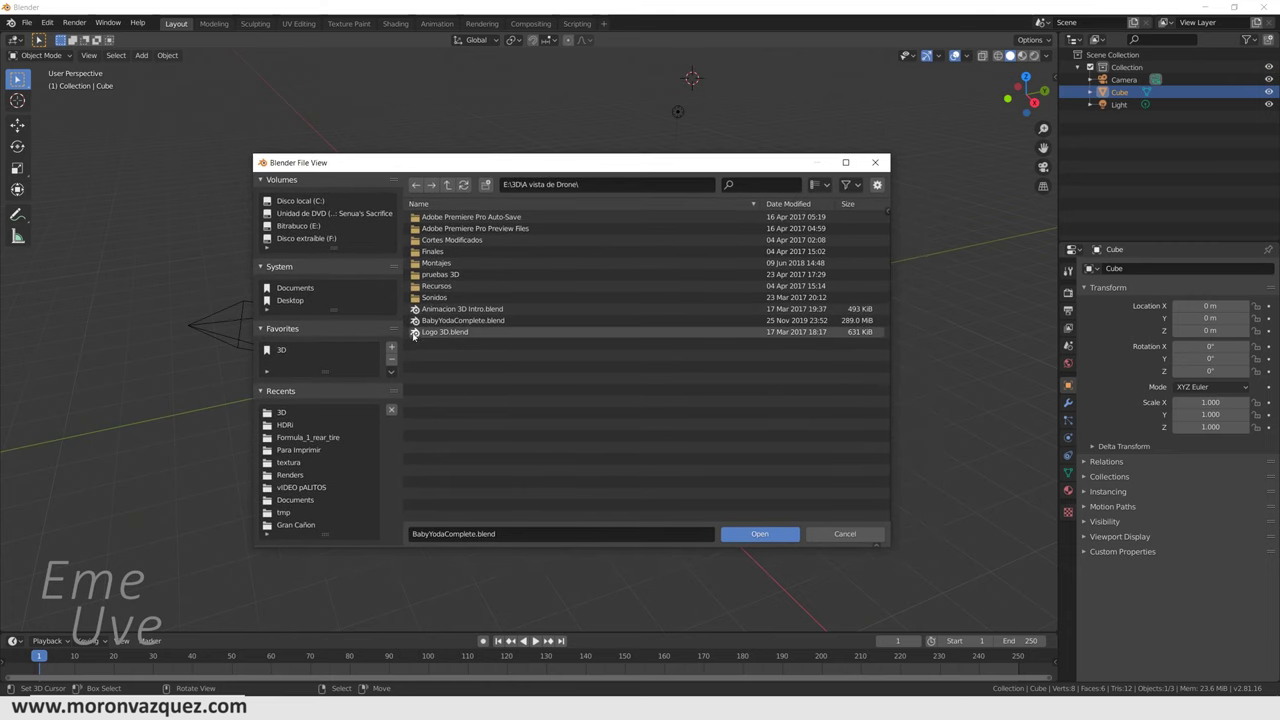
click(409, 321)
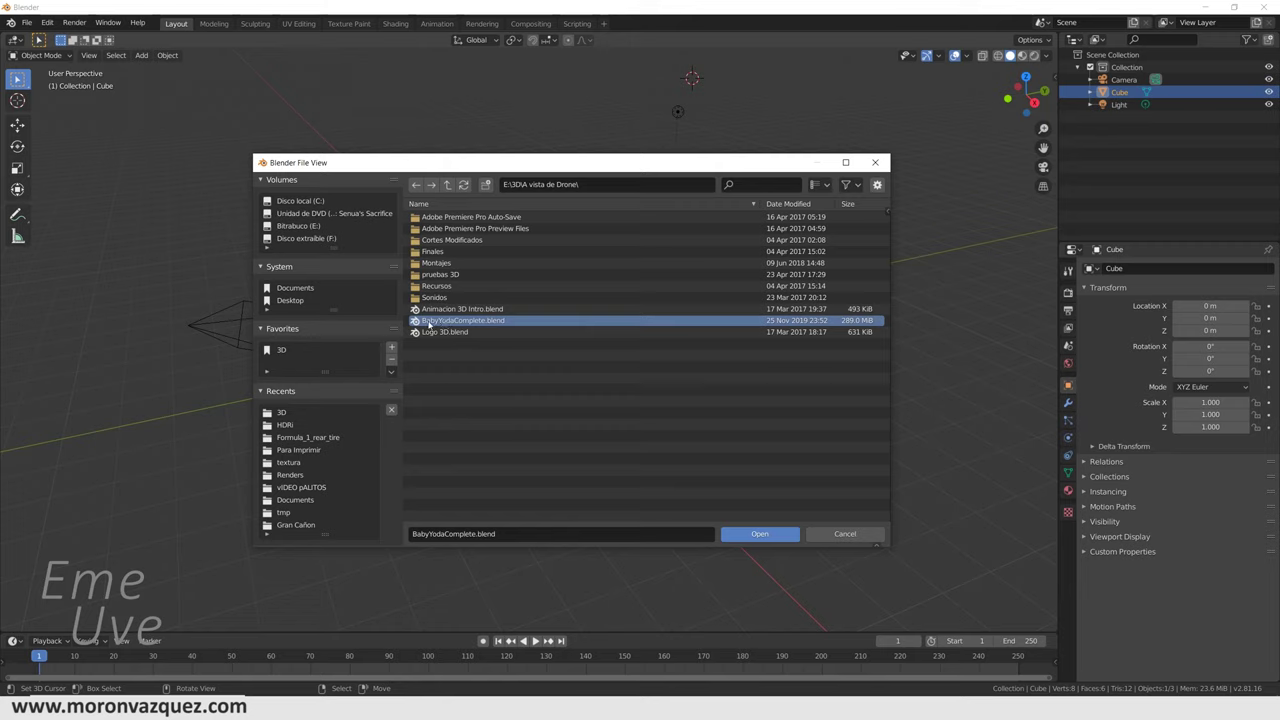
click(878, 186)
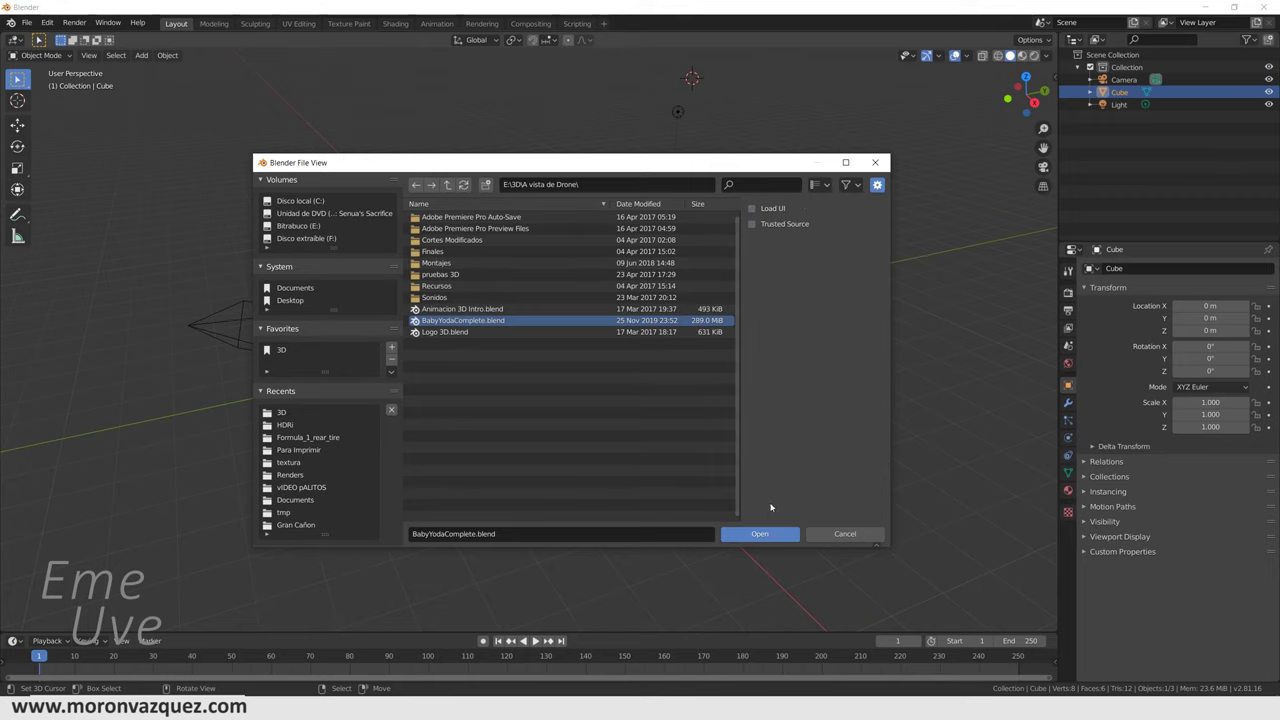
click(753, 535)
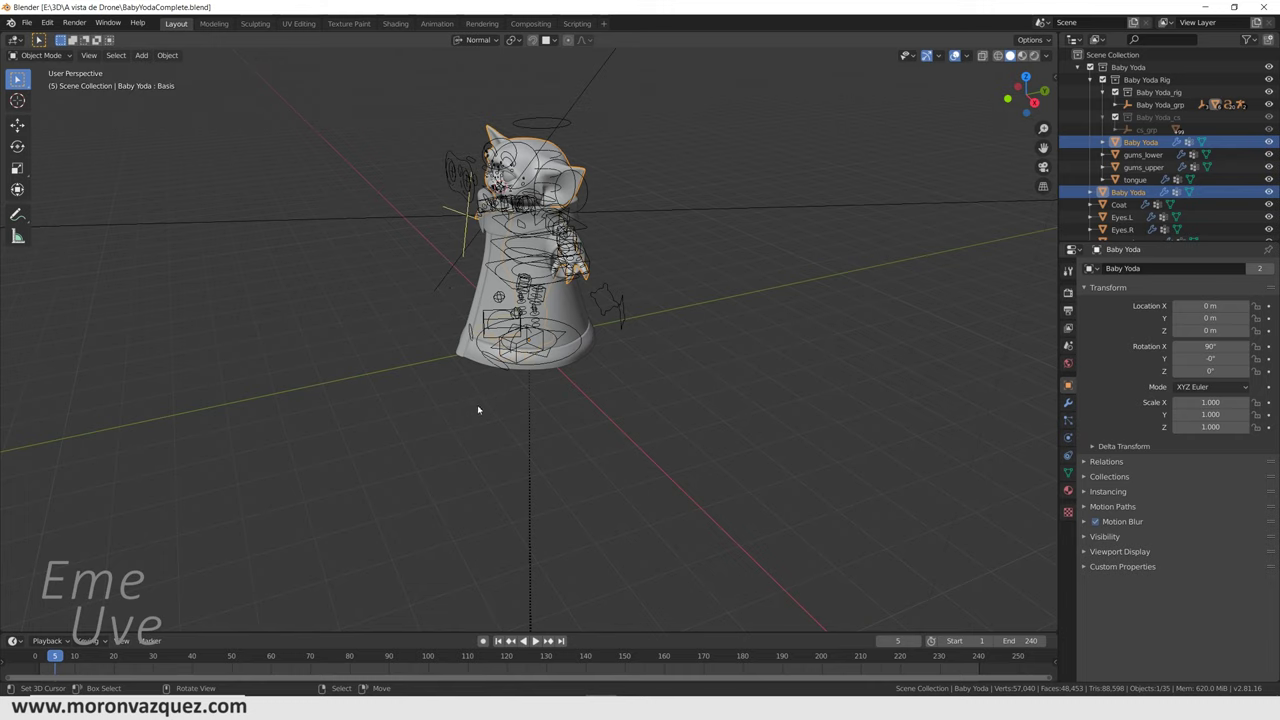
Zoom in and orbit to a close, oblique view of Baby Yoda's face
mouse_move(483, 438)
middle_down()
mouse_move(615, 454)
mouse_move(657, 521)
mouse_move(630, 497)
middle_up()
scroll(615, 454, up, 5)
scroll(630, 497, up, 4)
scroll(630, 497, up, 2)
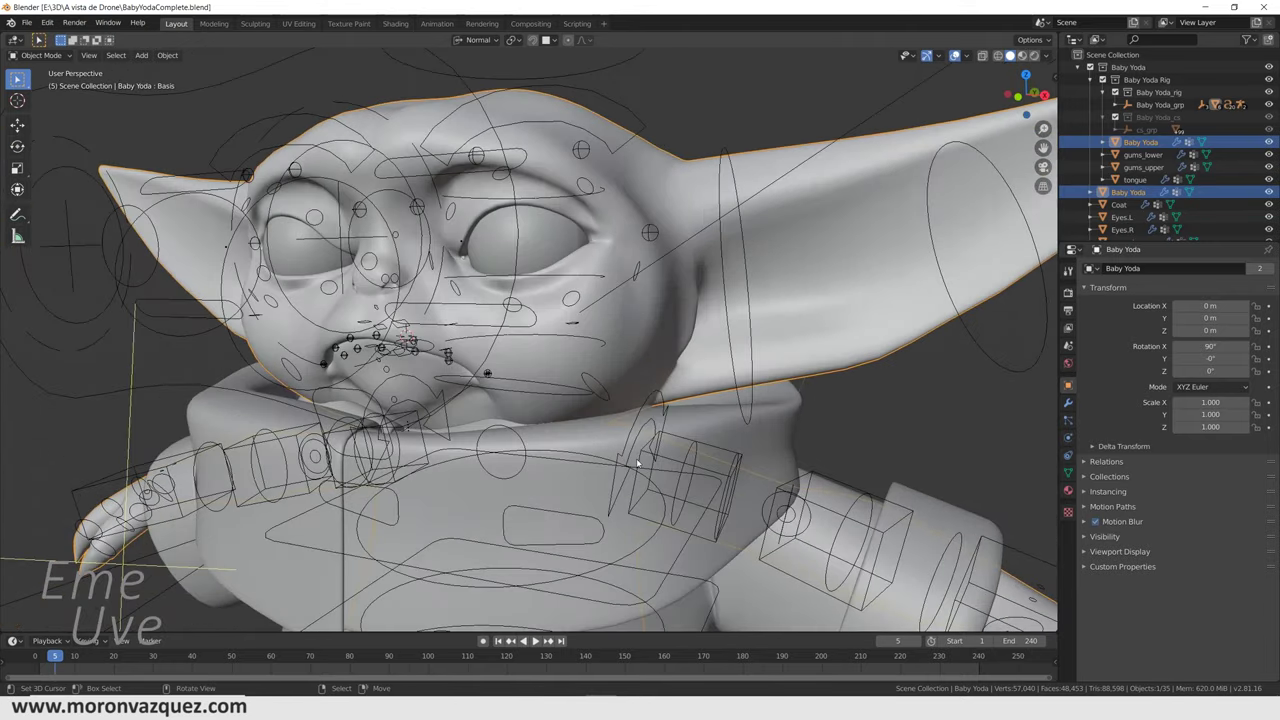
mouse_move(630, 497)
middle_down()
mouse_move(560, 470)
mouse_move(600, 430)
middle_up()
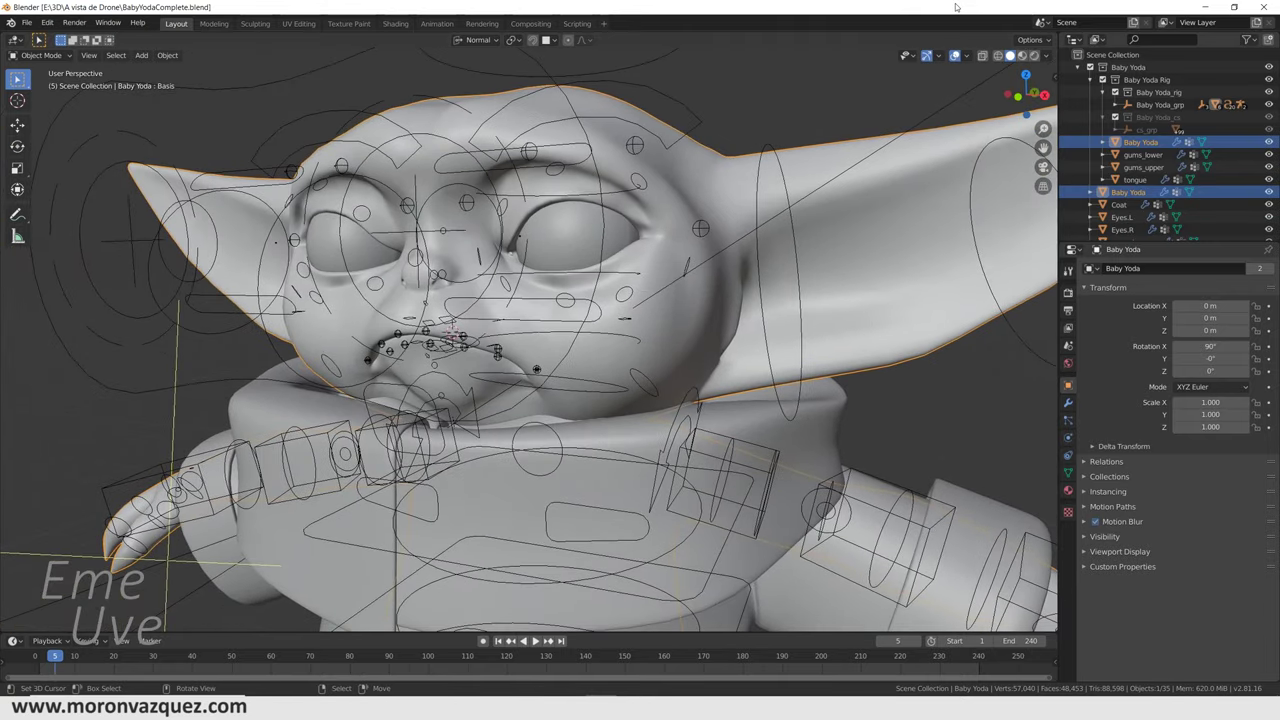
Inspect the model in Material Preview, return to Solid shading, and enlarge the timeline
click(1022, 56)
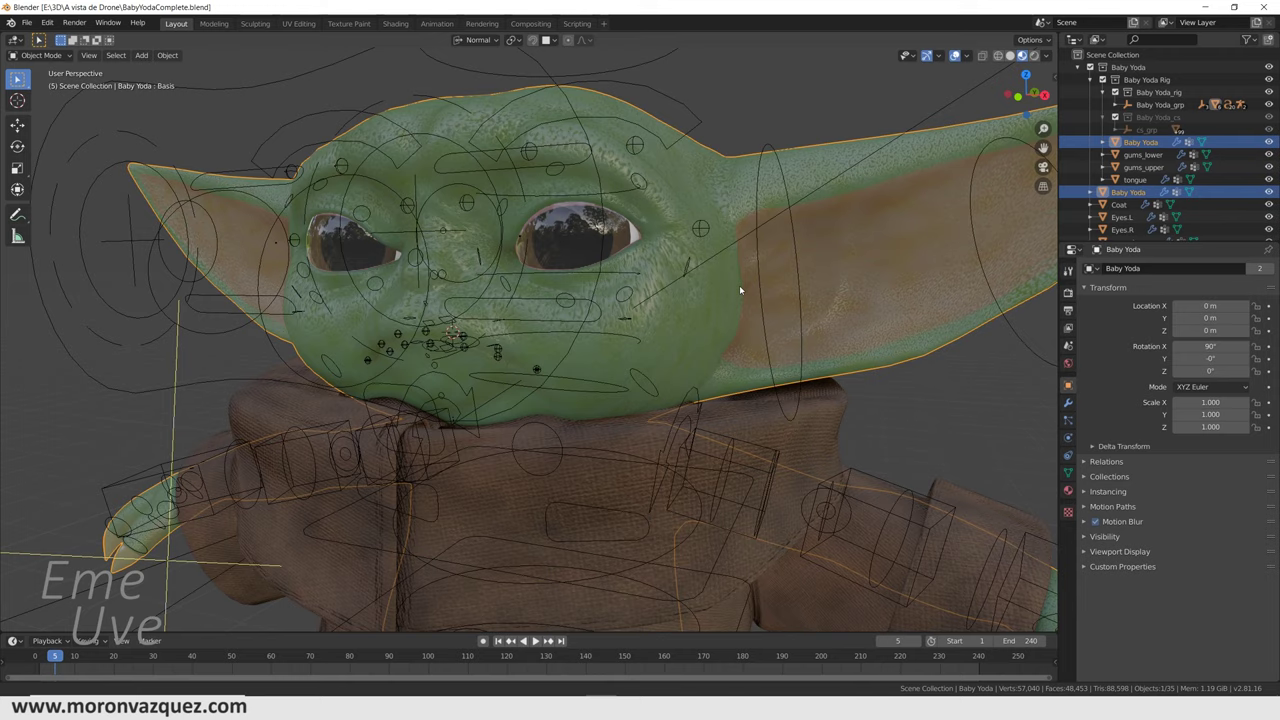
scroll(700, 300, down, 2)
scroll(648, 307, down, 2)
middle_drag(648, 307, 651, 306)
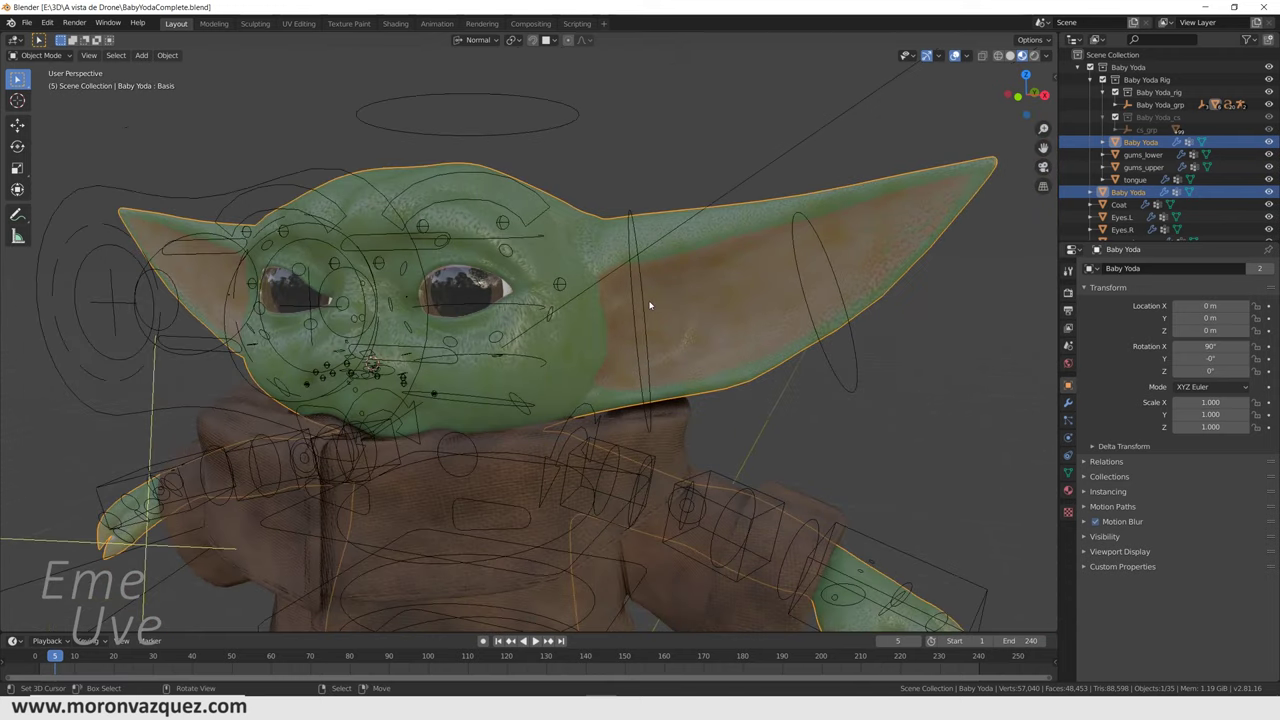
scroll(630, 315, up, 1)
scroll(625, 324, up, 1)
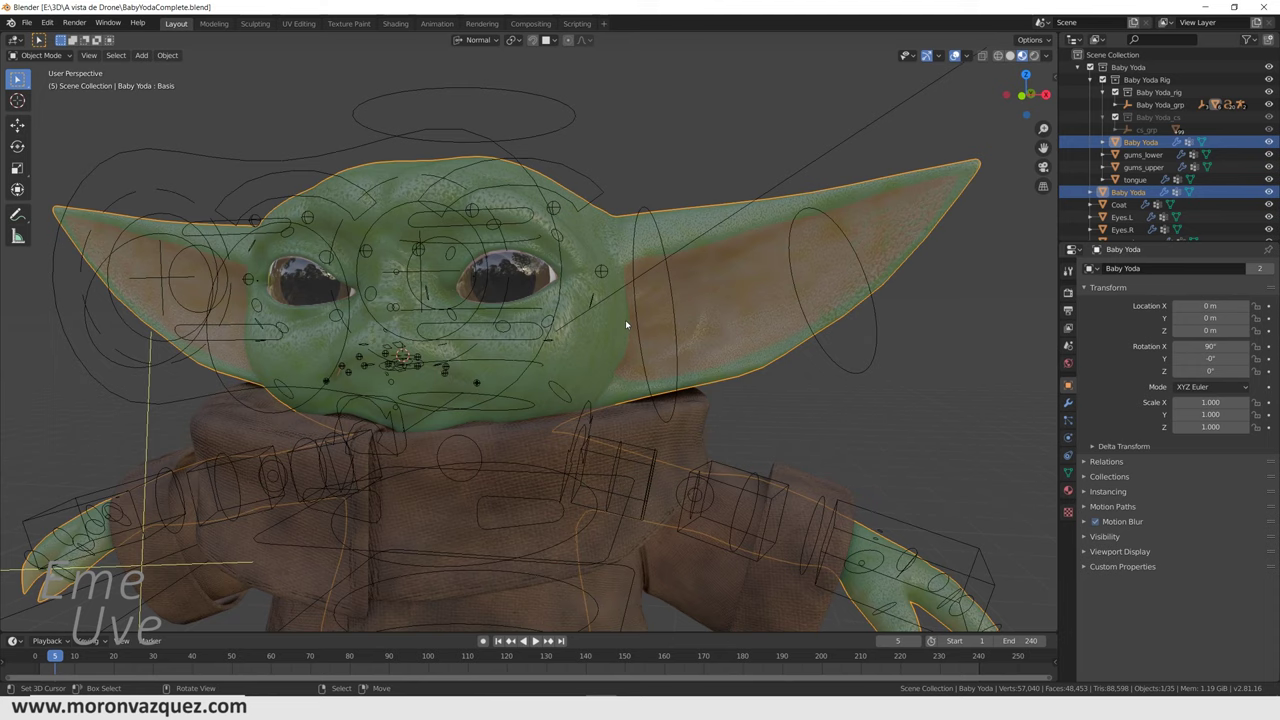
click(1009, 55)
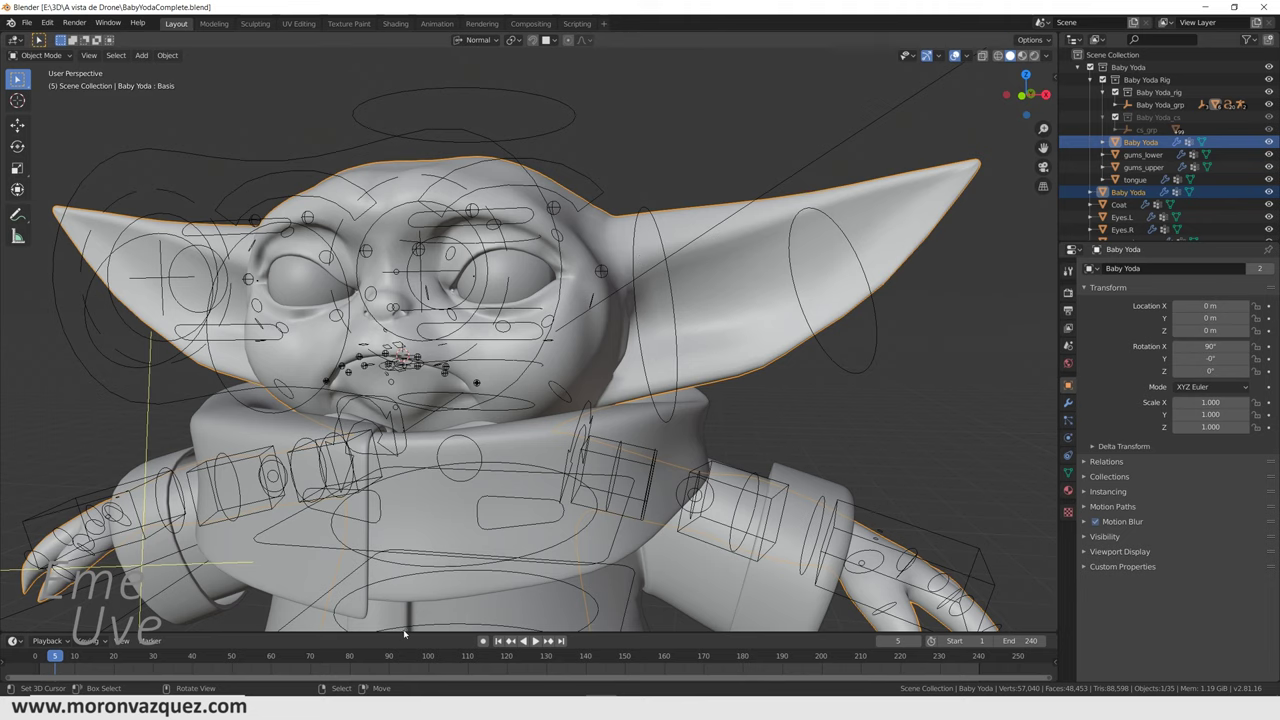
drag(406, 632, 418, 547)
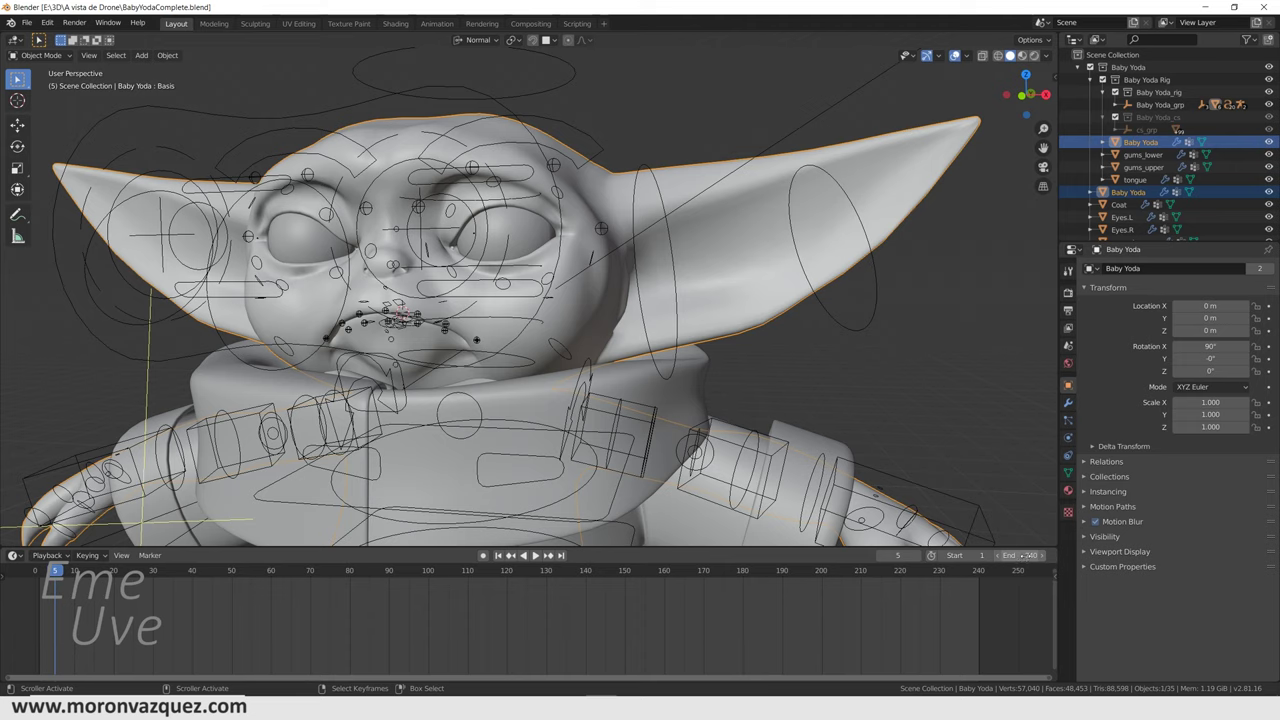
Set the animation end frame to 250
click(1020, 555)
text(2)
key(Return)
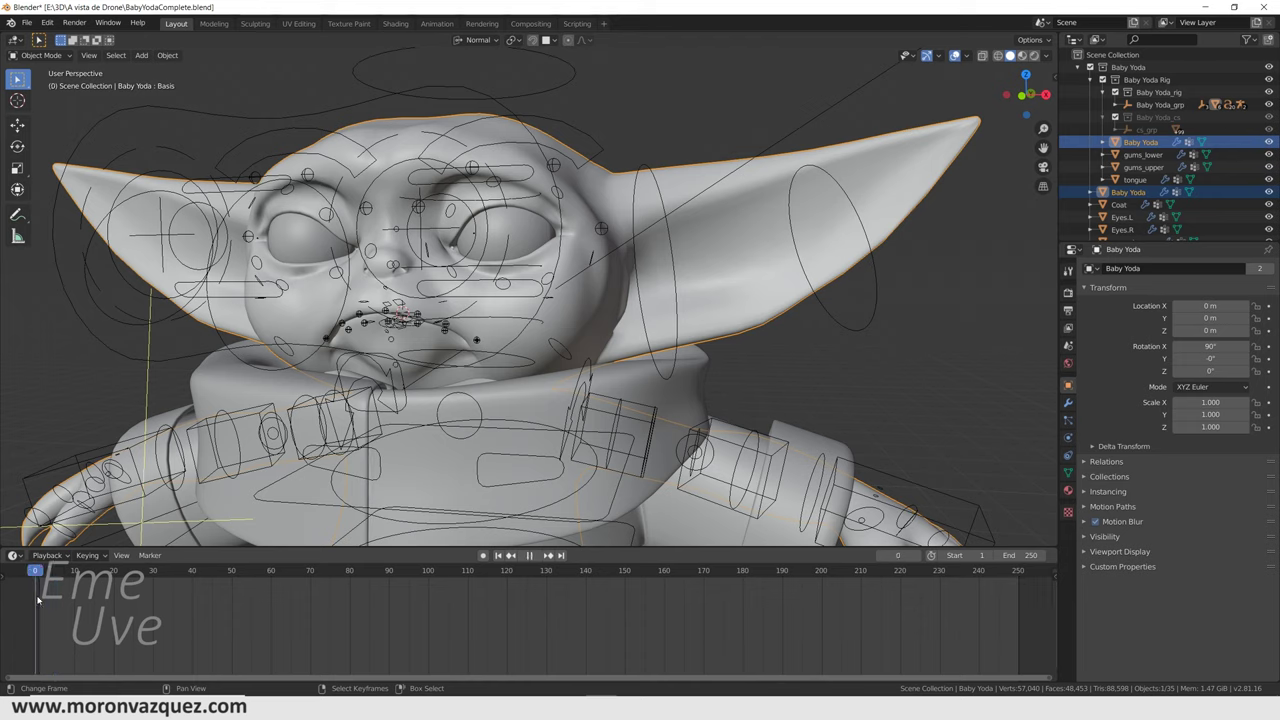
Play the animation, bring the playhead back to frame 0, stop, and show Material Preview
key(space)
mouse_move(76, 598)
mouse_down()
mouse_move(39, 598)
mouse_move(1018, 587)
mouse_up()
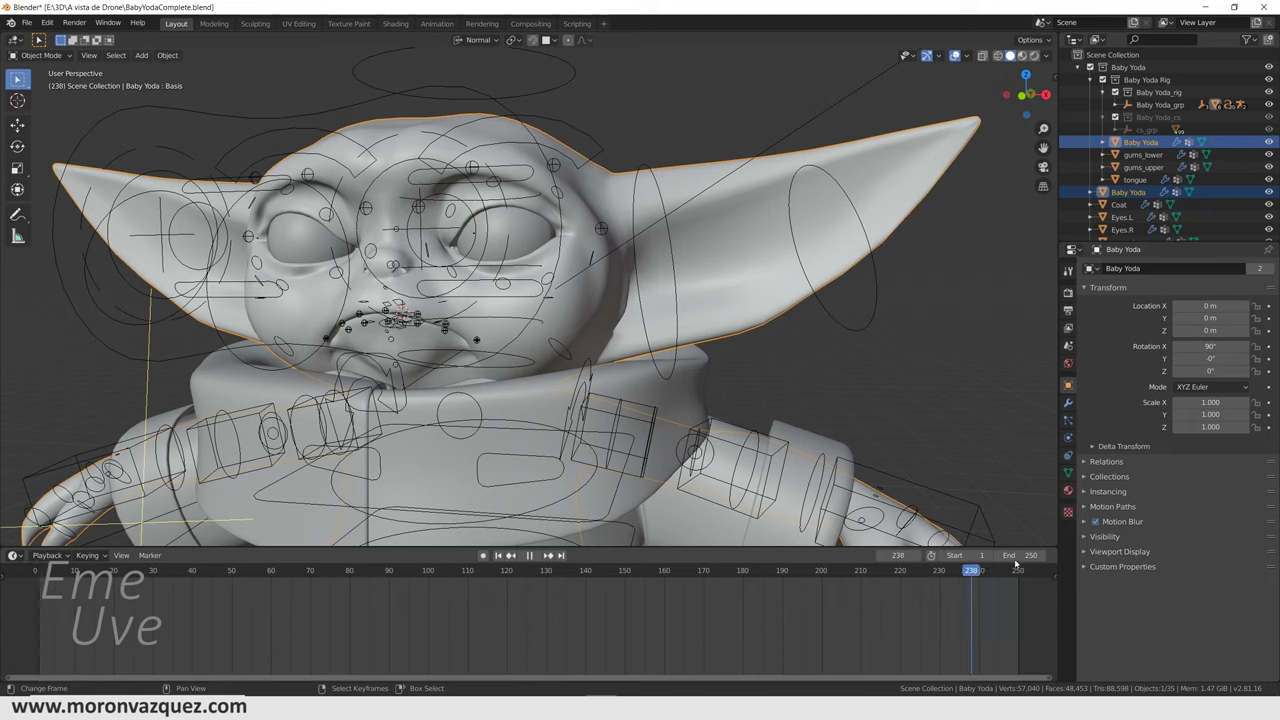
click(36, 591)
key(space)
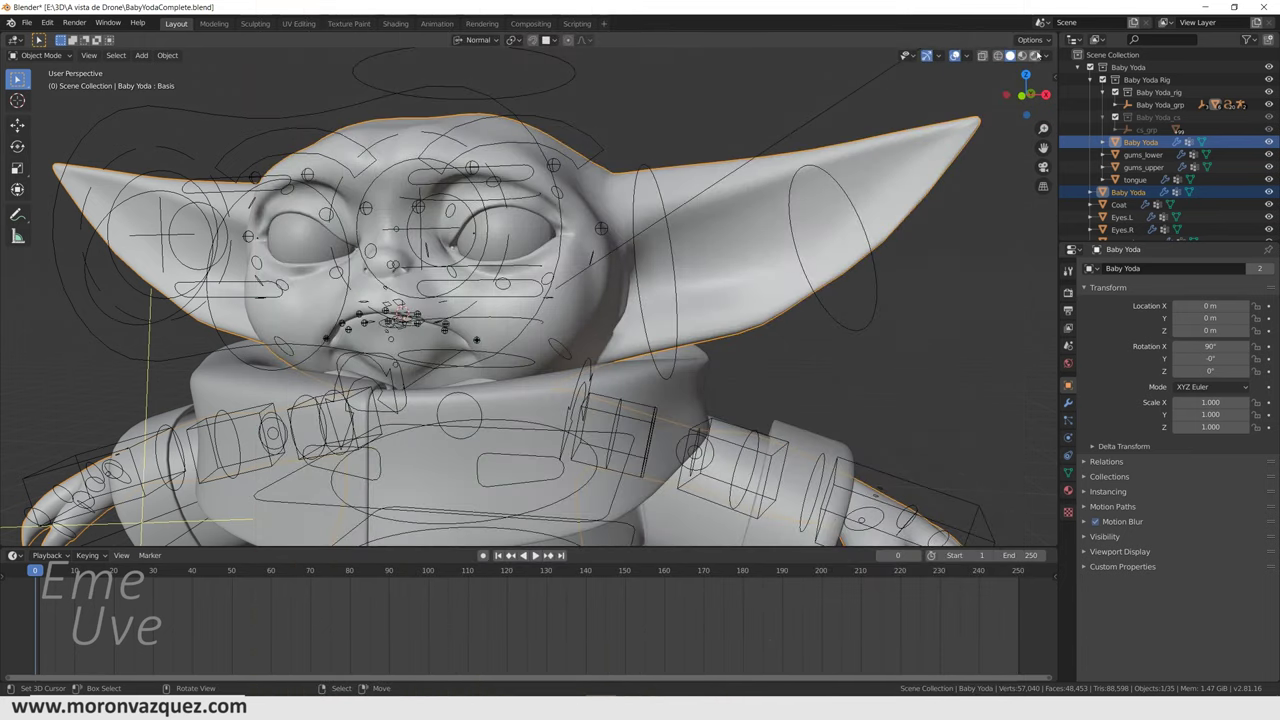
click(1021, 55)
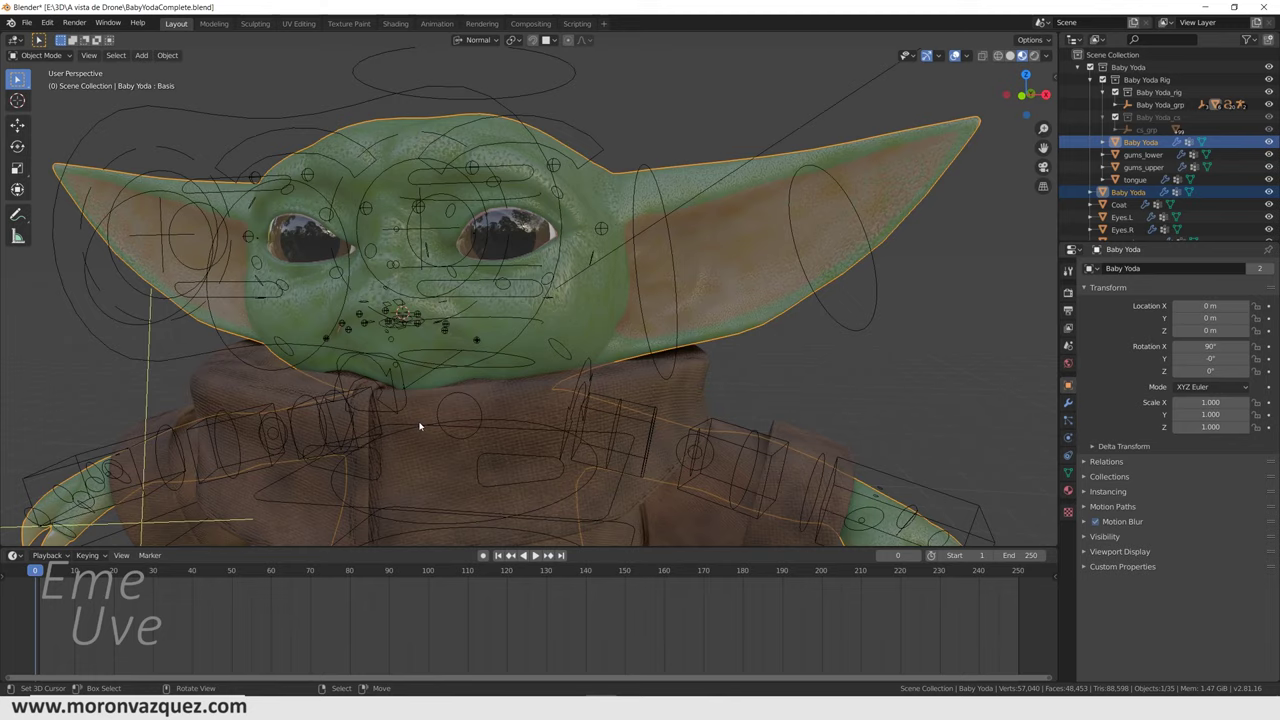
Zoom out and orbit to a straight-on front view of the textured Baby Yoda
scroll(657, 443, down, 4)
mouse_move(657, 424)
middle_down()
mouse_move(675, 427)
mouse_move(622, 428)
middle_up()
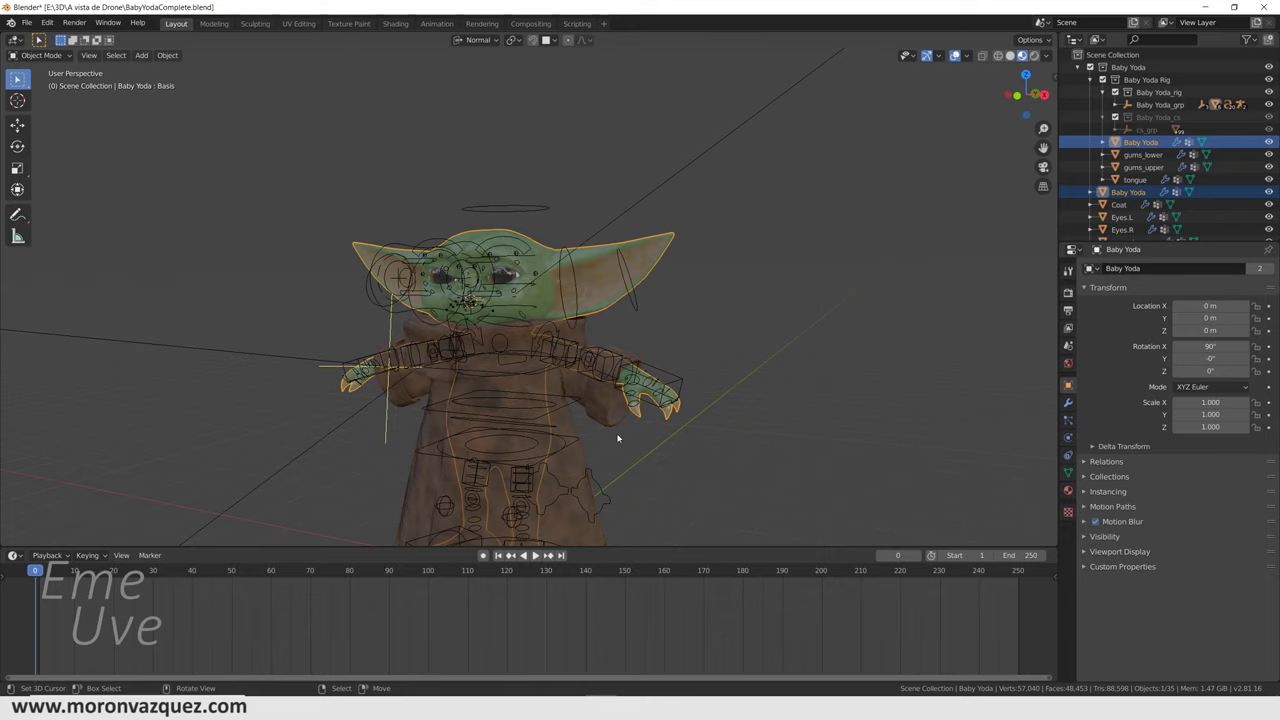
middle_drag(476, 370, 565, 405)
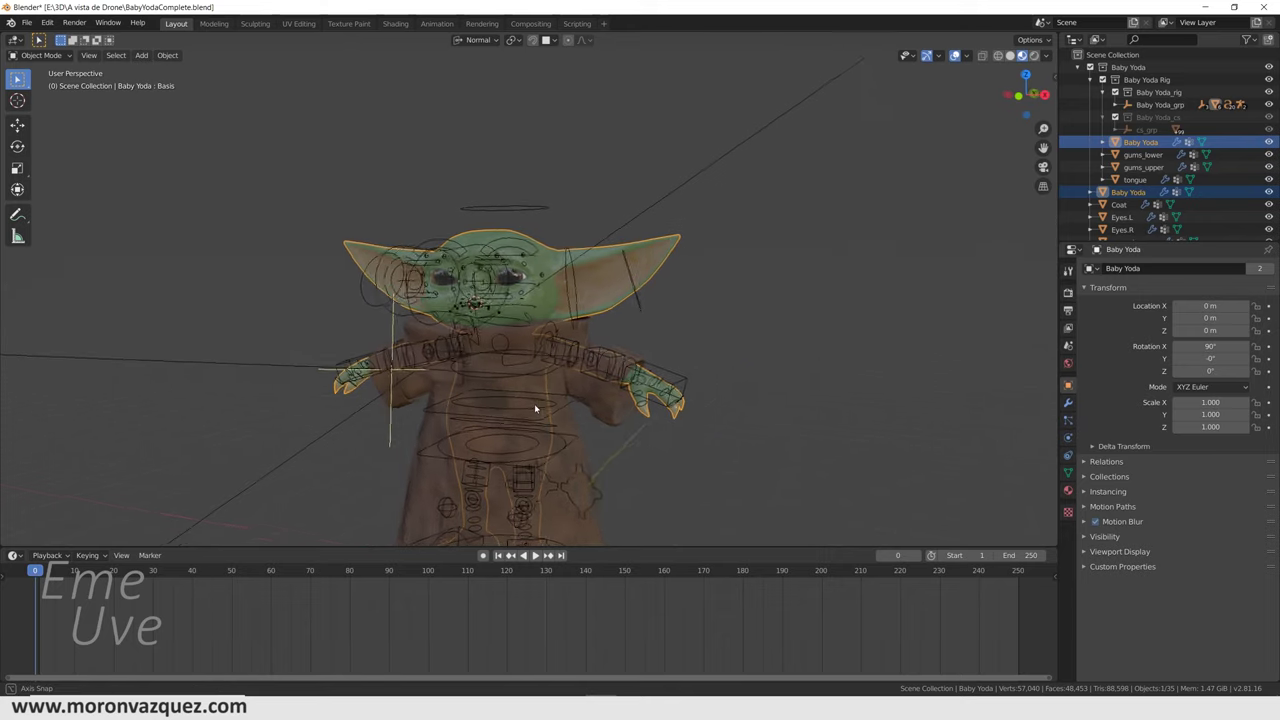
Staying in Object Mode, select the Baby Yoda_rig armature
click(44, 60)
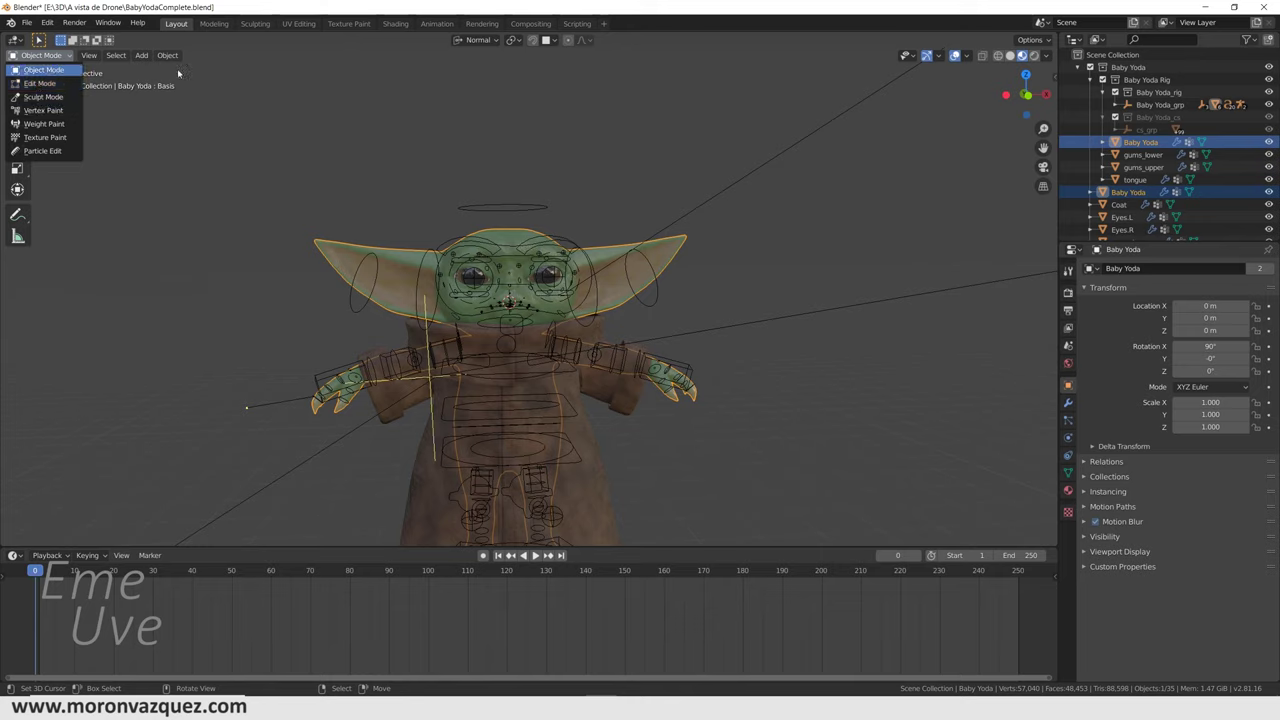
click(44, 70)
click(519, 246)
click(38, 56)
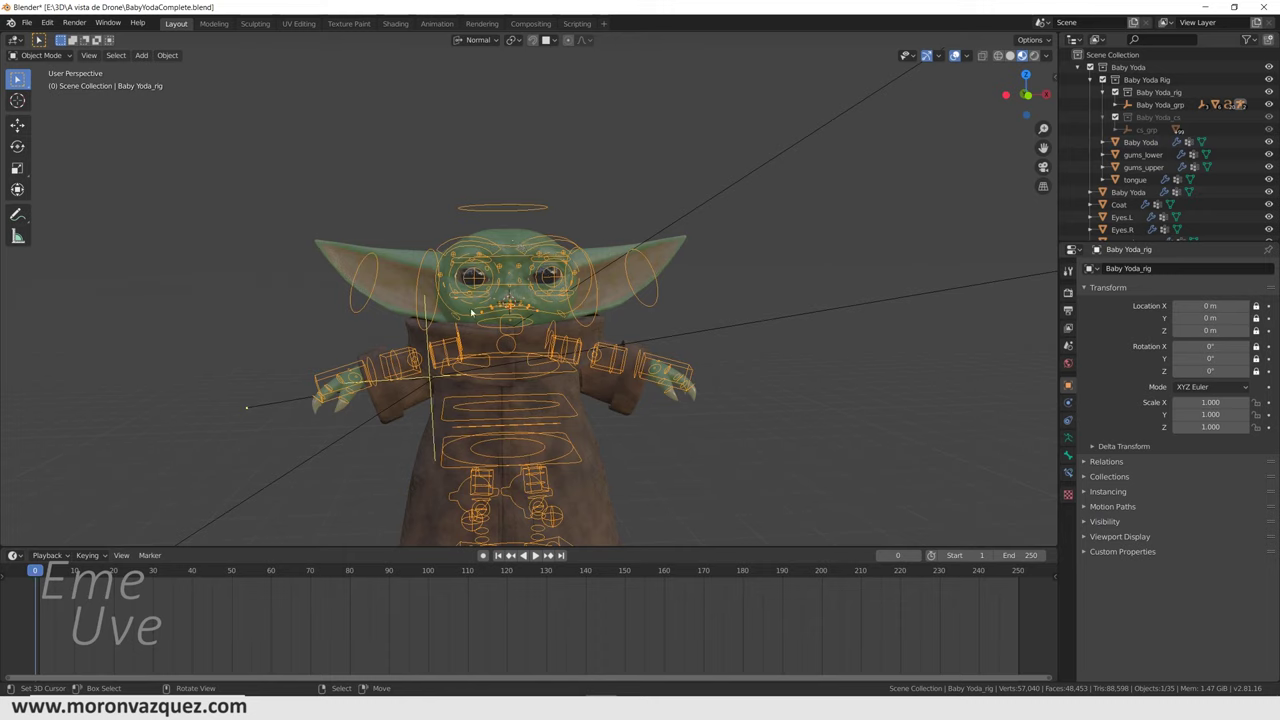
Switch the rig into Pose Mode and frame Baby Yoda closer from above
click(40, 55)
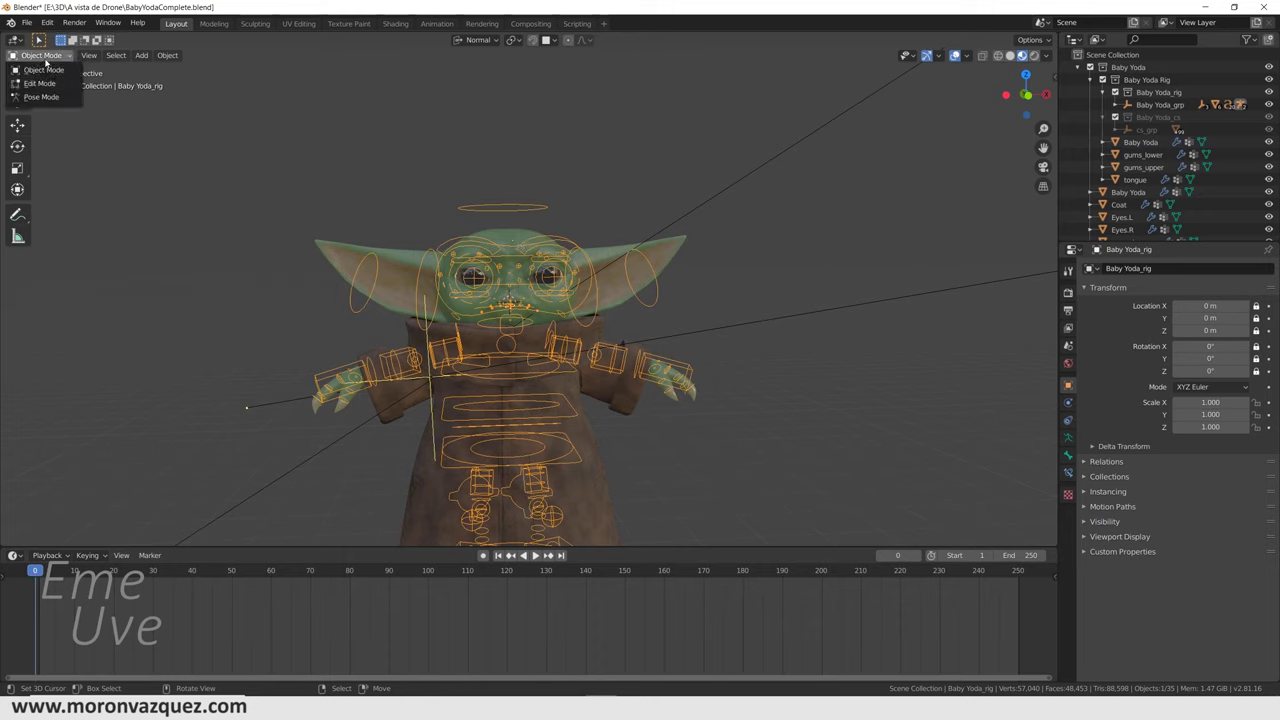
click(36, 97)
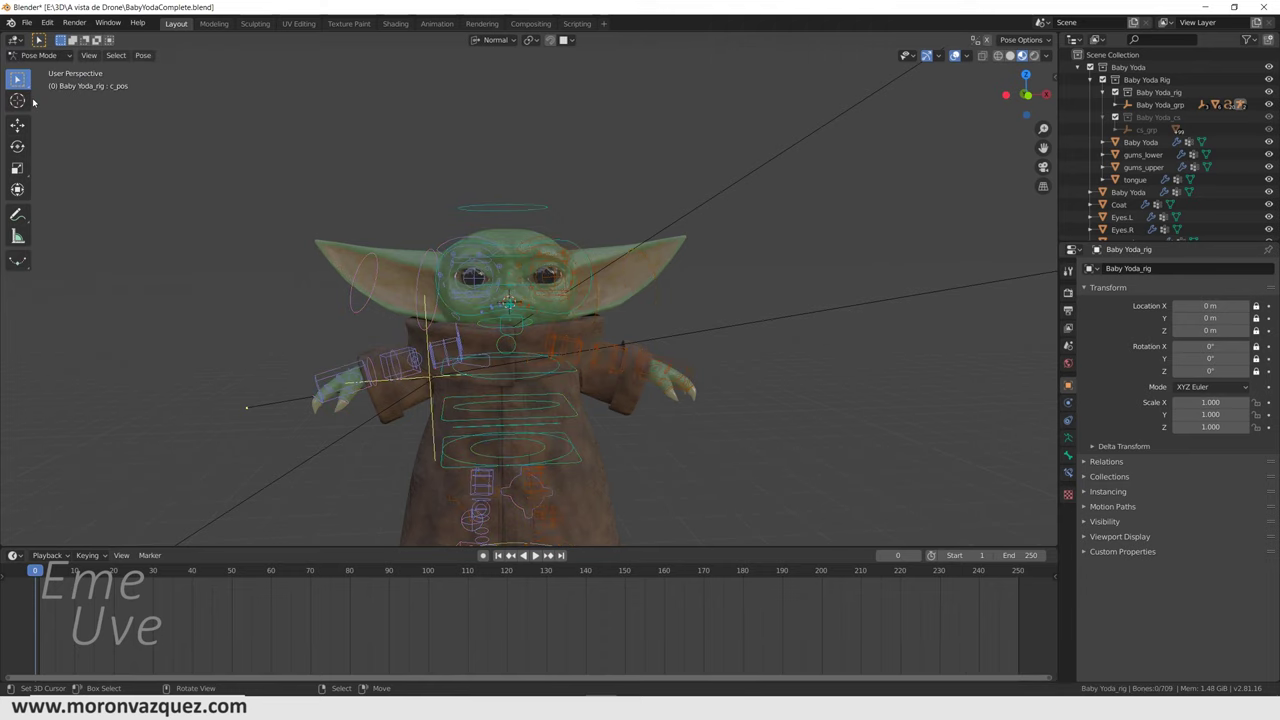
scroll(686, 350, up, 2)
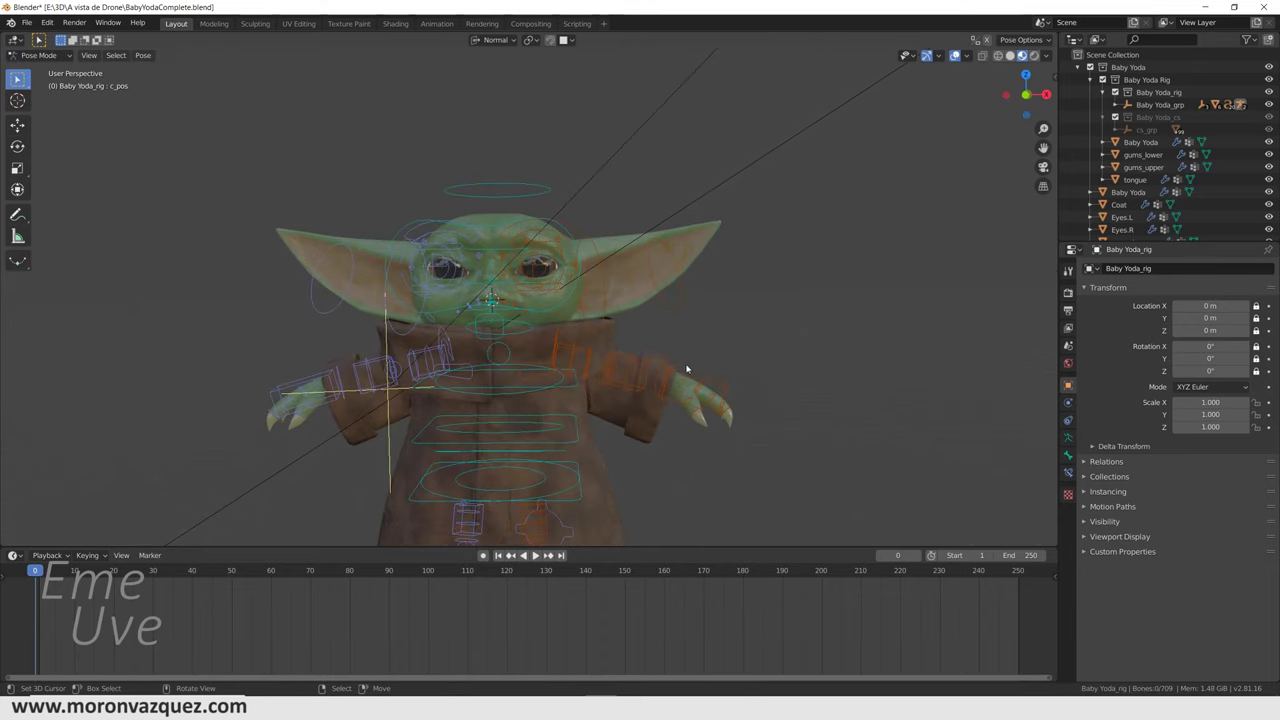
scroll(780, 379, up, 3)
shift+middle_drag(779, 374, 692, 306)
middle_drag(491, 297, 581, 306)
Select the arm FK control and rotate it to raise Baby Yoda's arm
click(511, 301)
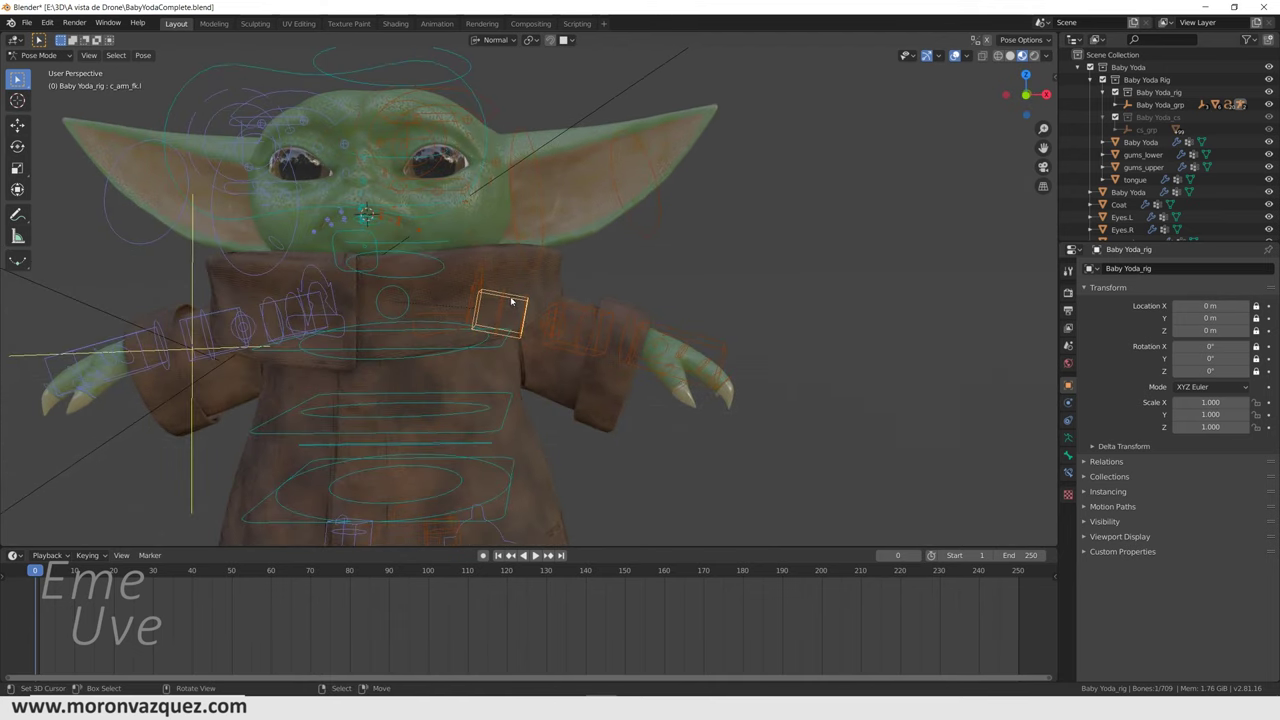
click(17, 146)
drag(502, 266, 500, 302)
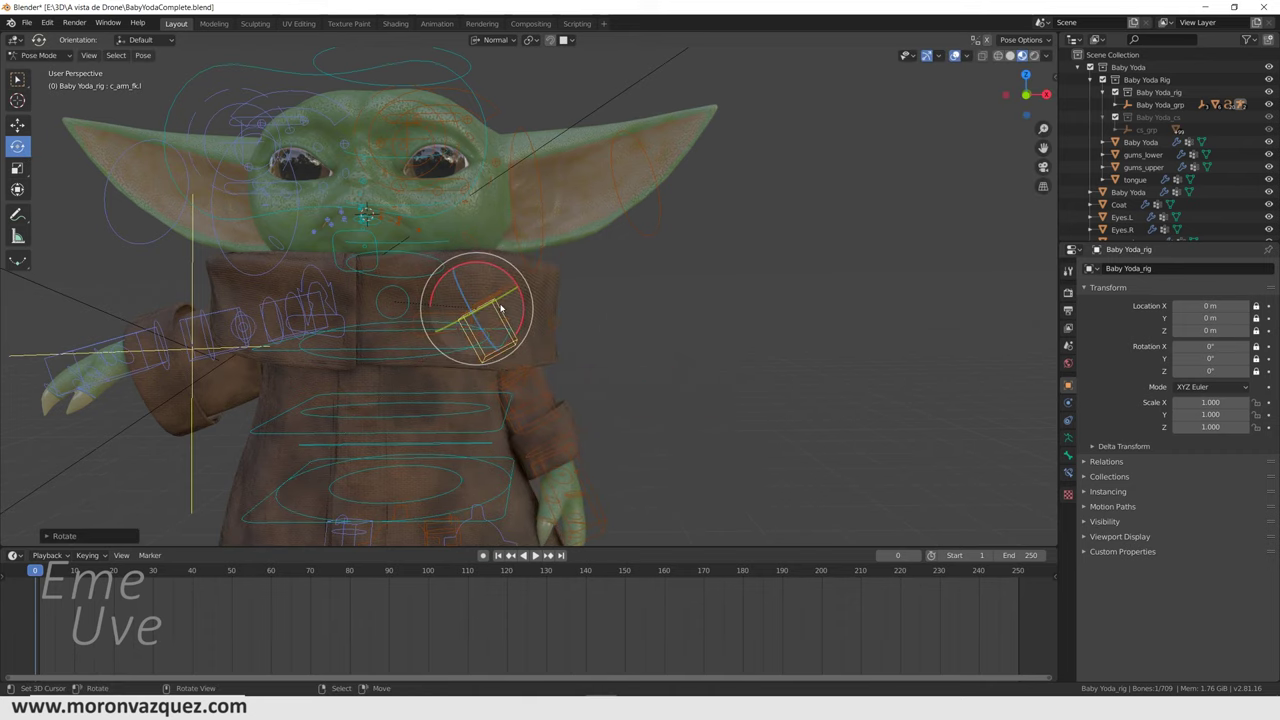
middle_drag(328, 327, 270, 306)
click(293, 307)
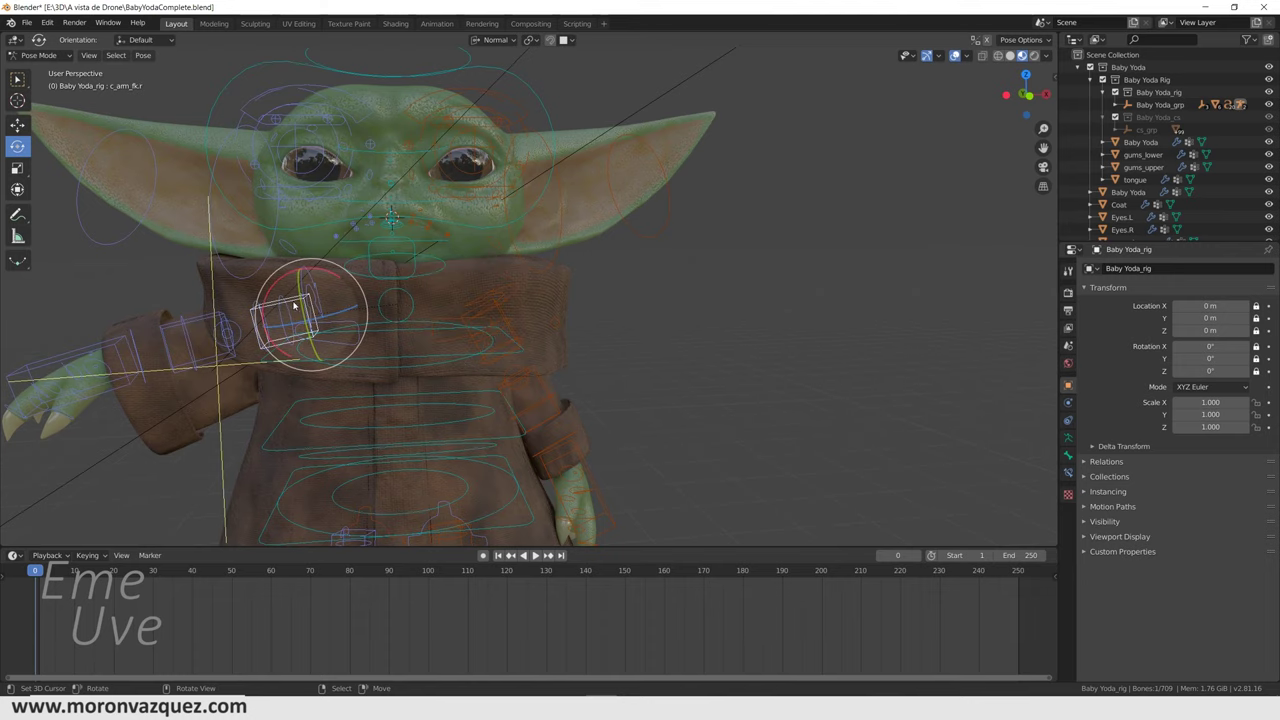
drag(270, 298, 285, 315)
mouse_move(691, 349)
middle_down()
mouse_move(639, 348)
mouse_move(686, 343)
mouse_move(654, 354)
mouse_move(661, 345)
middle_up()
Orbit slightly, then look through the scene camera
scroll(757, 336, down, 3)
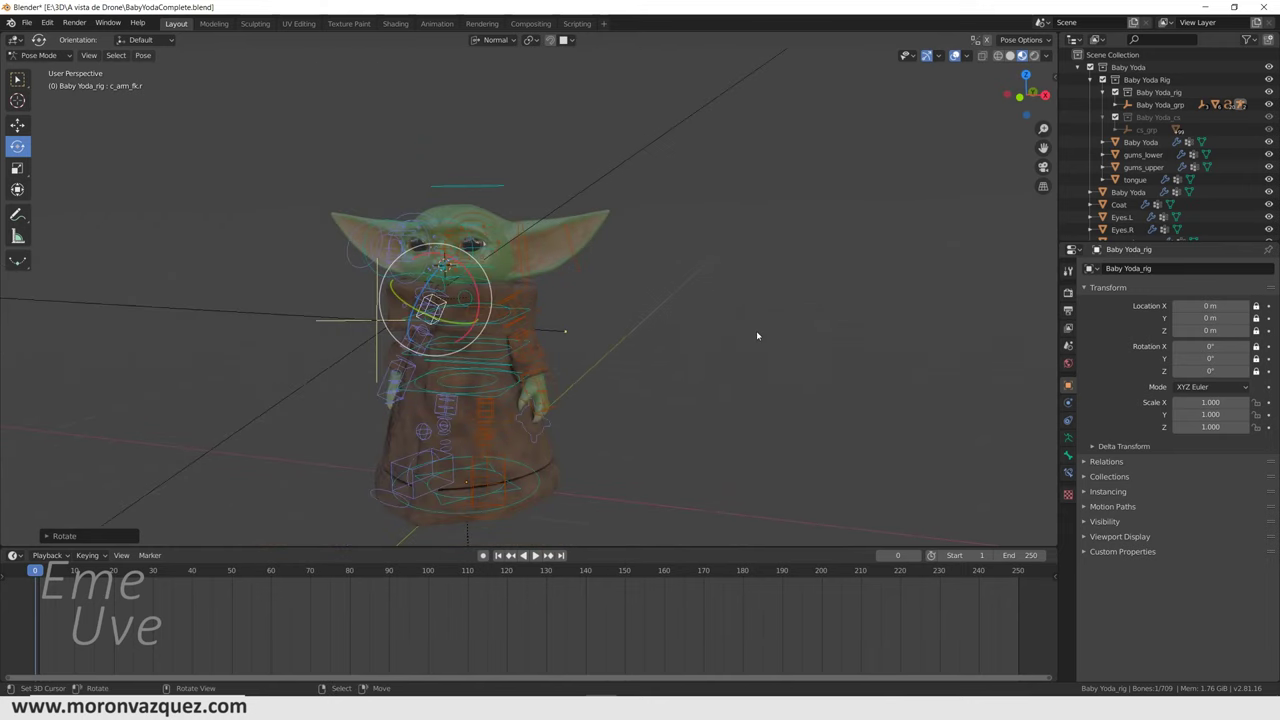
mouse_move(692, 404)
middle_down()
mouse_move(681, 409)
mouse_move(722, 396)
middle_up()
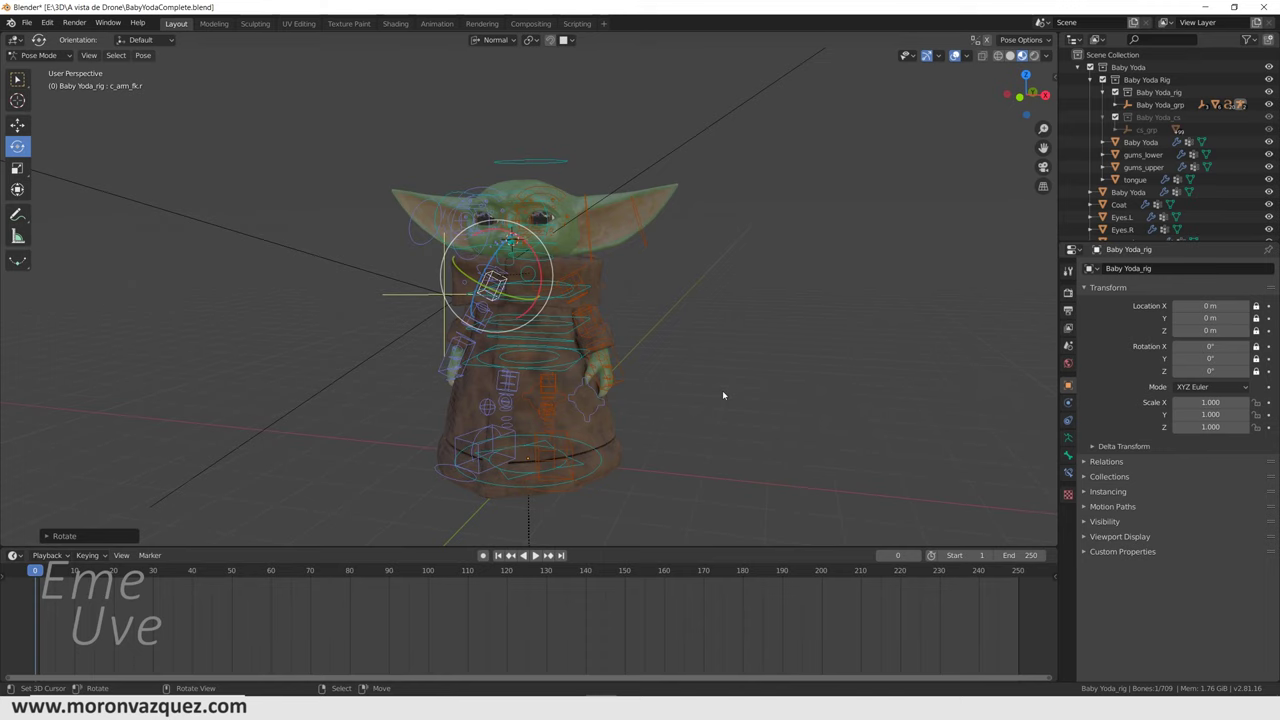
key(KP_0)
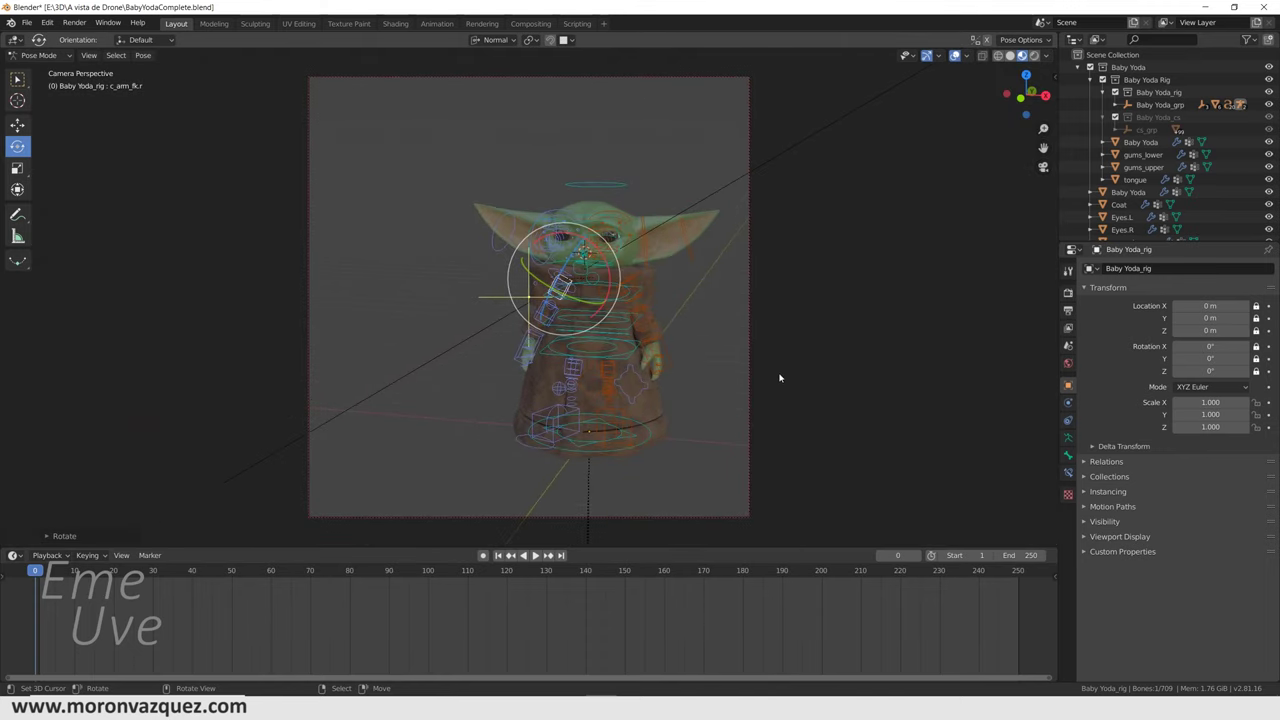
Set the output resolution to 1080 × 1080 px and show the viewport sidebar
click(1069, 294)
click(1068, 311)
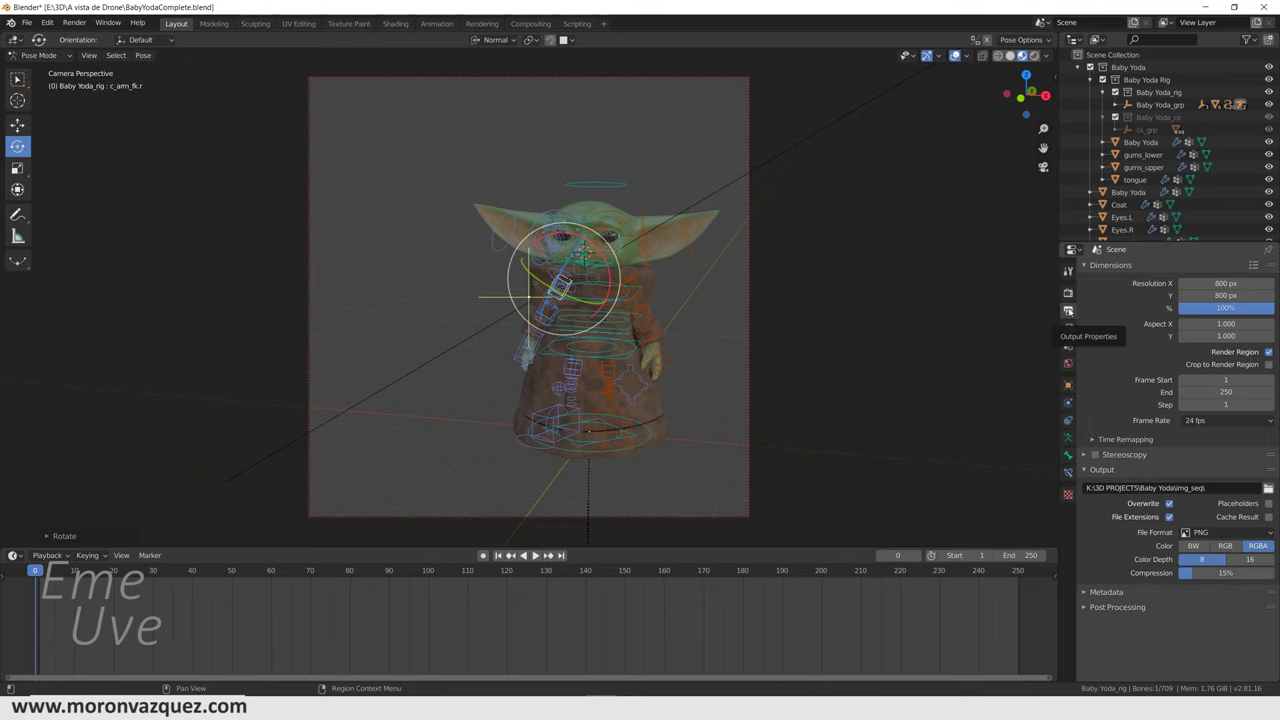
click(1220, 284)
text(800)
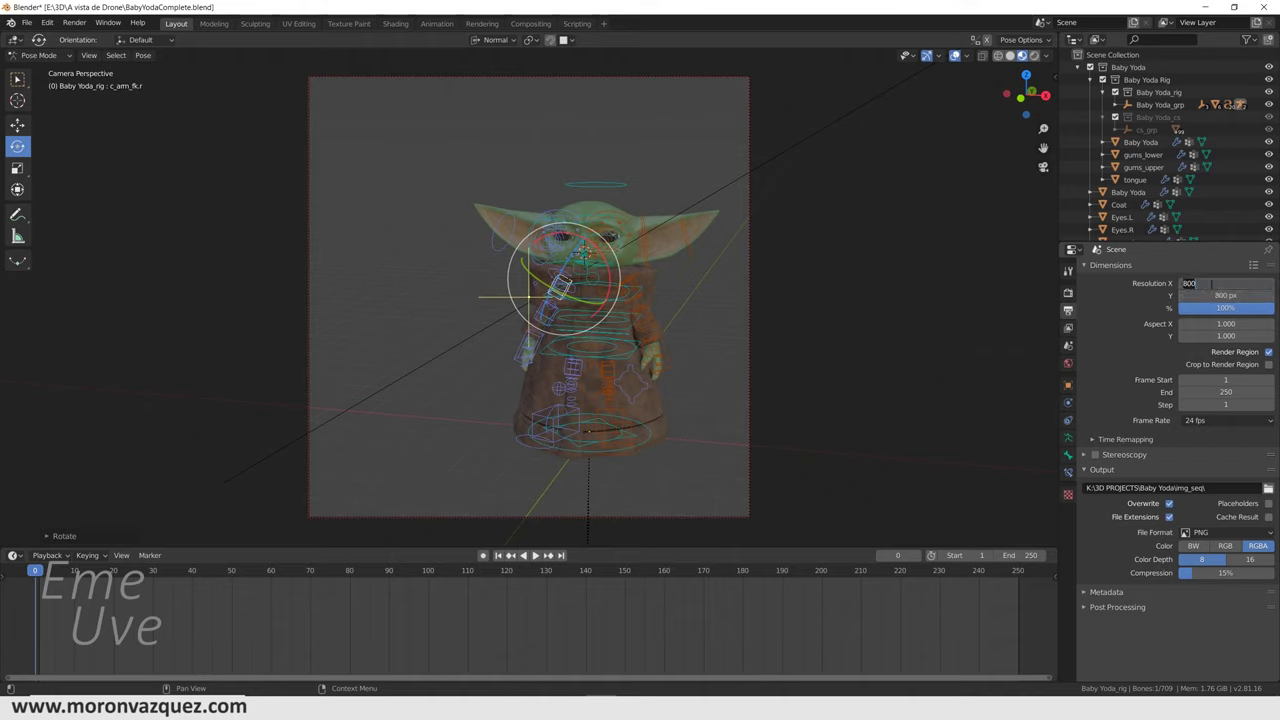
text(10)
key(Tab)
text(180)
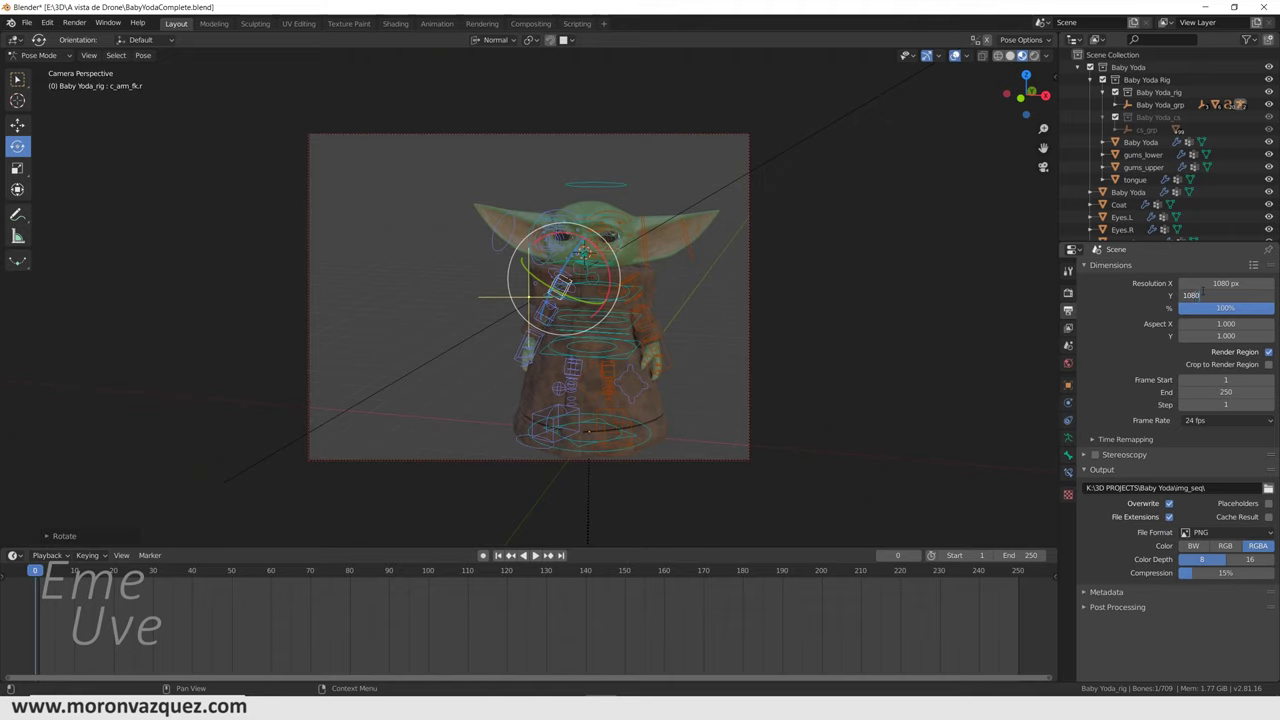
key(Return)
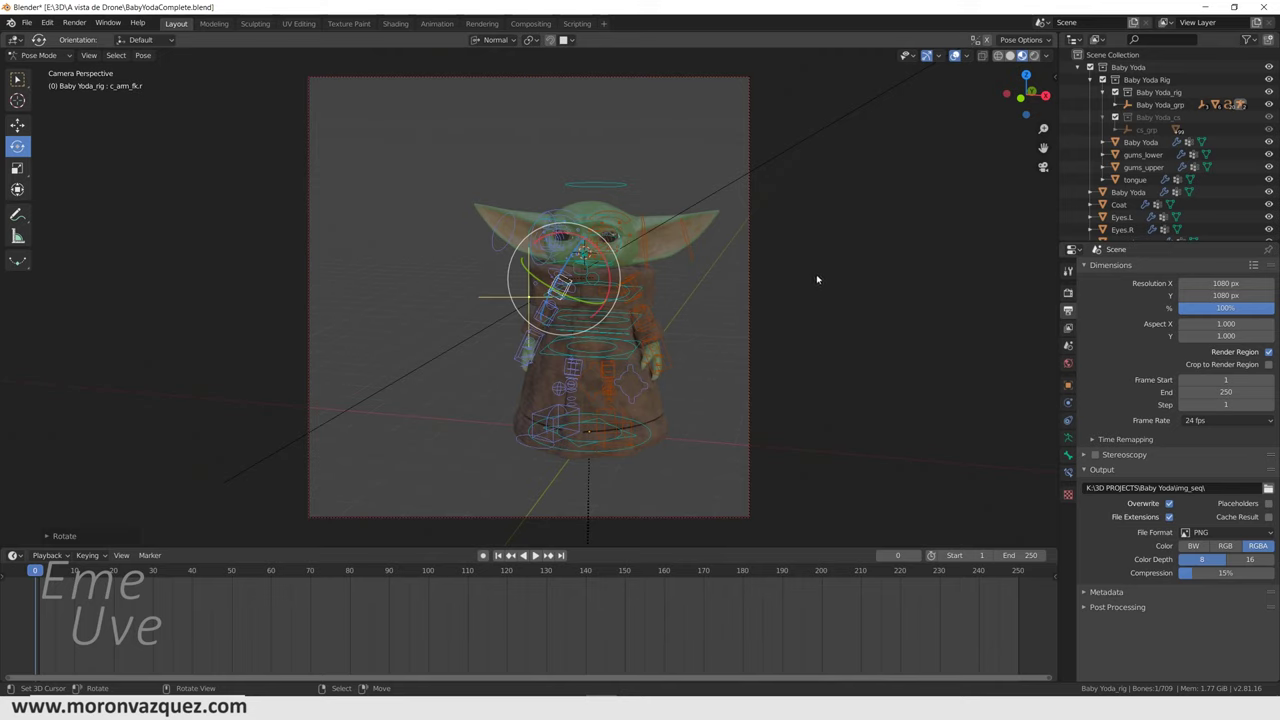
key(n)
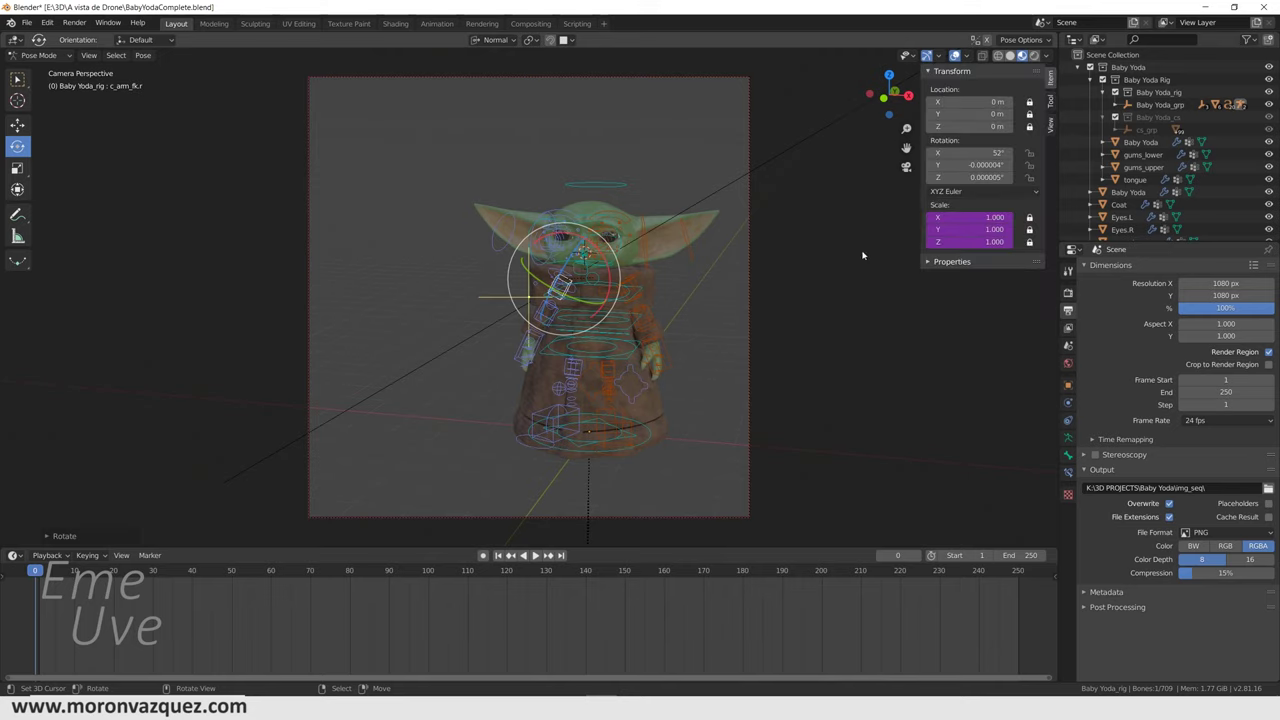
Enable Lock Camera to View and frame the camera on a close-up of Baby Yoda's face
click(1049, 123)
click(1034, 223)
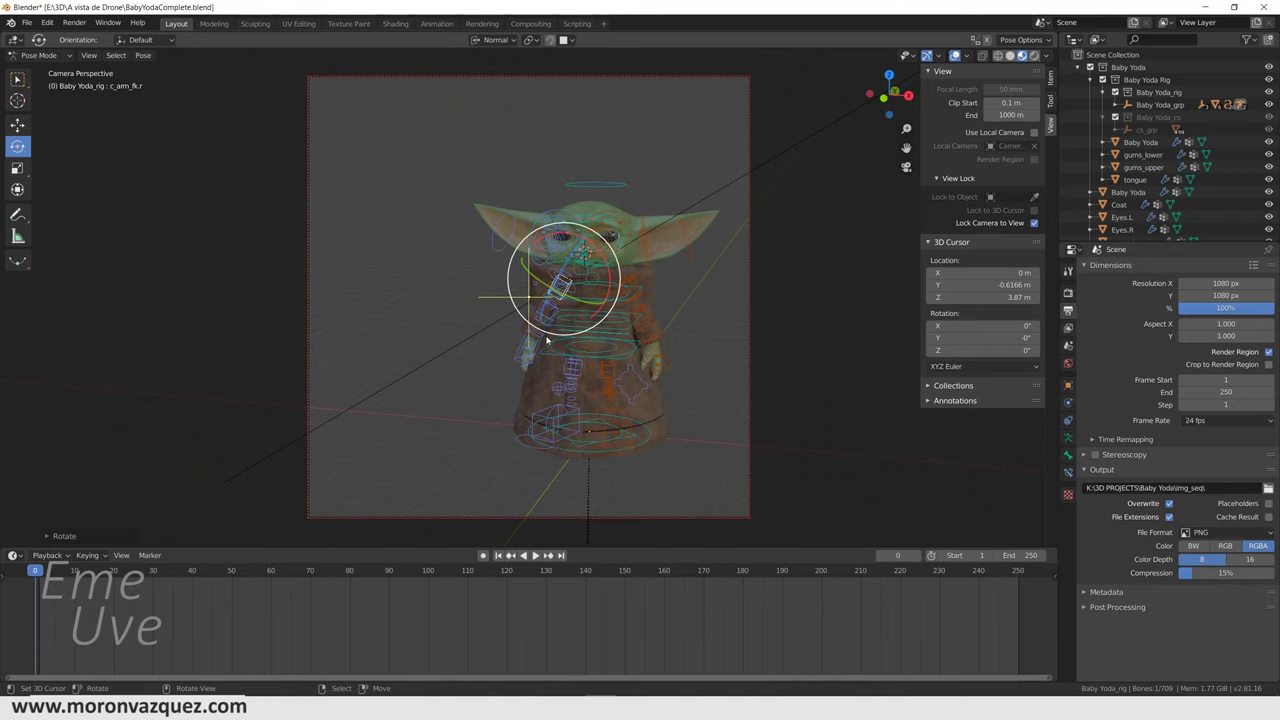
scroll(648, 325, up, 2)
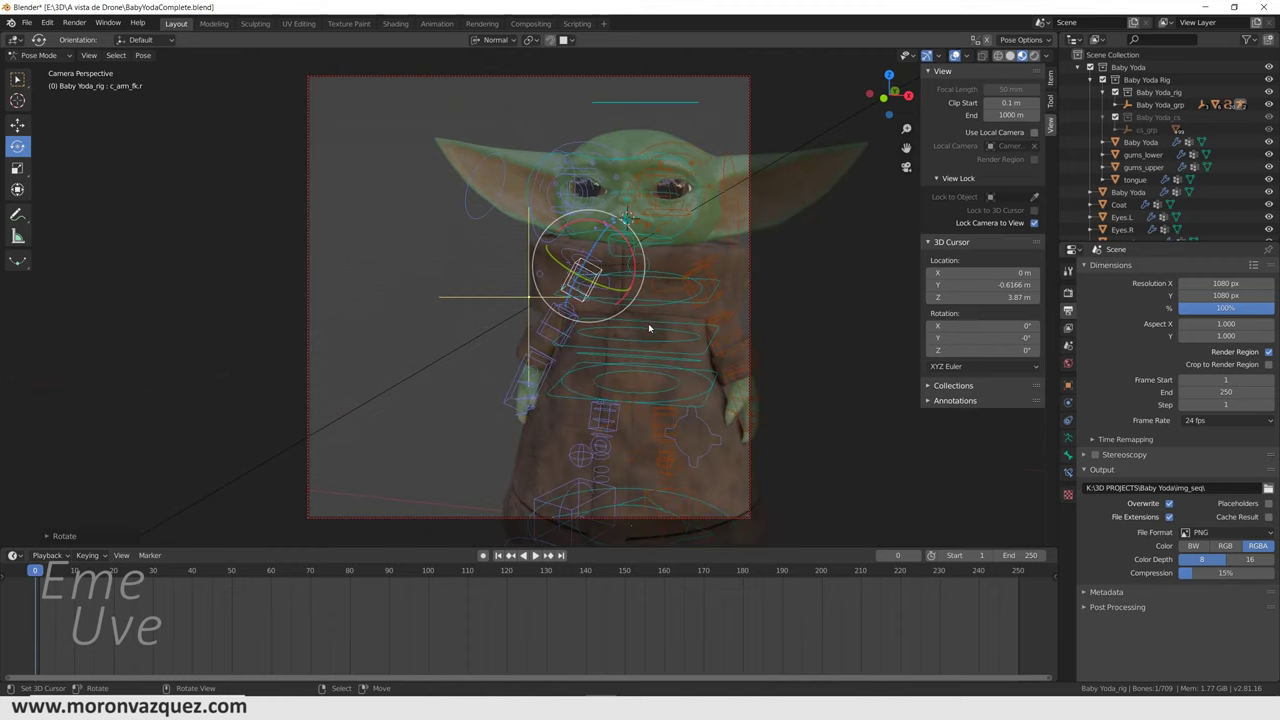
scroll(645, 322, up, 3)
scroll(642, 322, up, 3)
scroll(642, 323, down, 2)
mouse_move(536, 387)
middle_down()
mouse_move(431, 494)
mouse_move(451, 493)
mouse_move(448, 506)
mouse_move(443, 485)
mouse_move(503, 471)
mouse_move(503, 484)
middle_up()
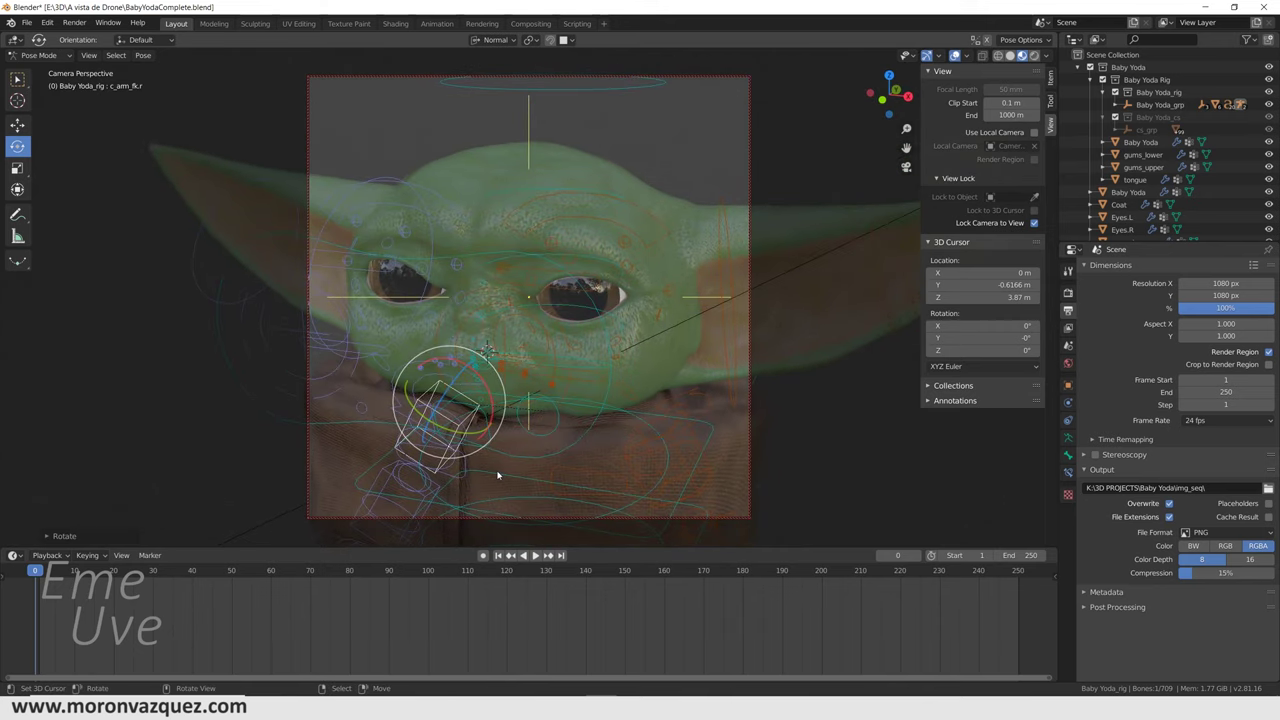
middle_drag(585, 389, 603, 379)
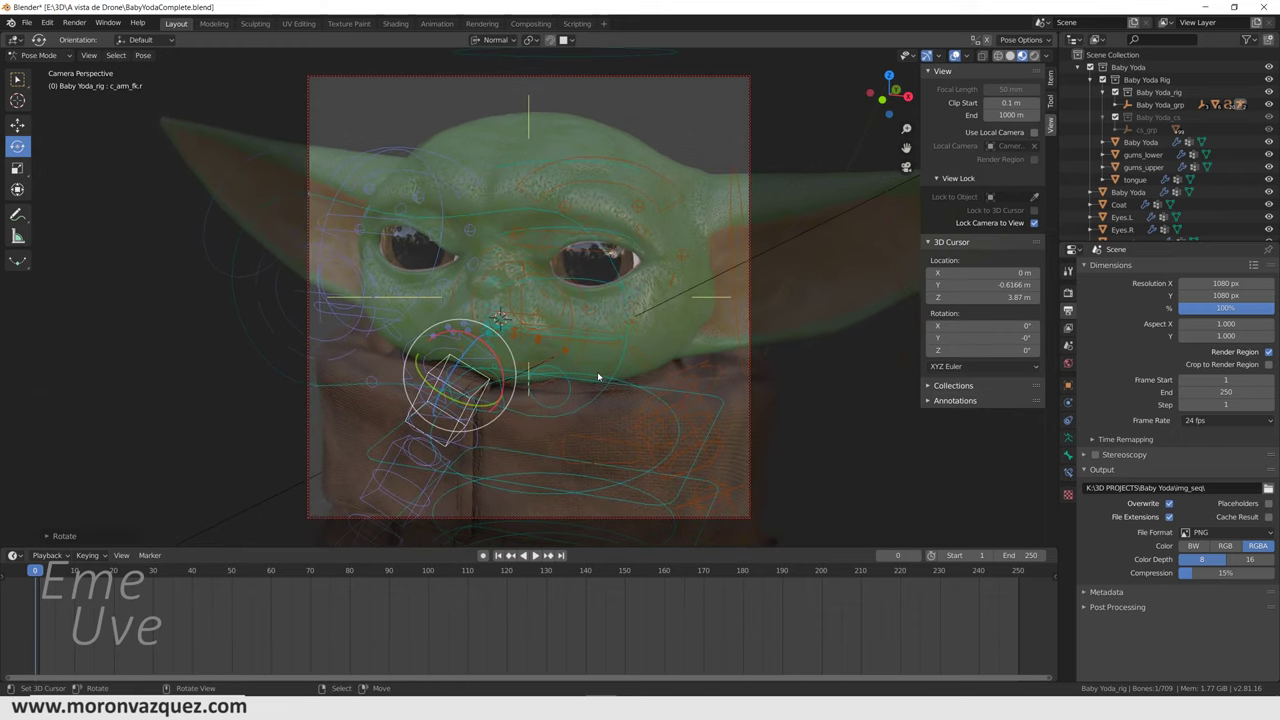
mouse_move(603, 426)
middle_down()
mouse_move(594, 414)
mouse_move(608, 414)
mouse_move(586, 443)
mouse_move(598, 455)
mouse_move(597, 441)
middle_up()
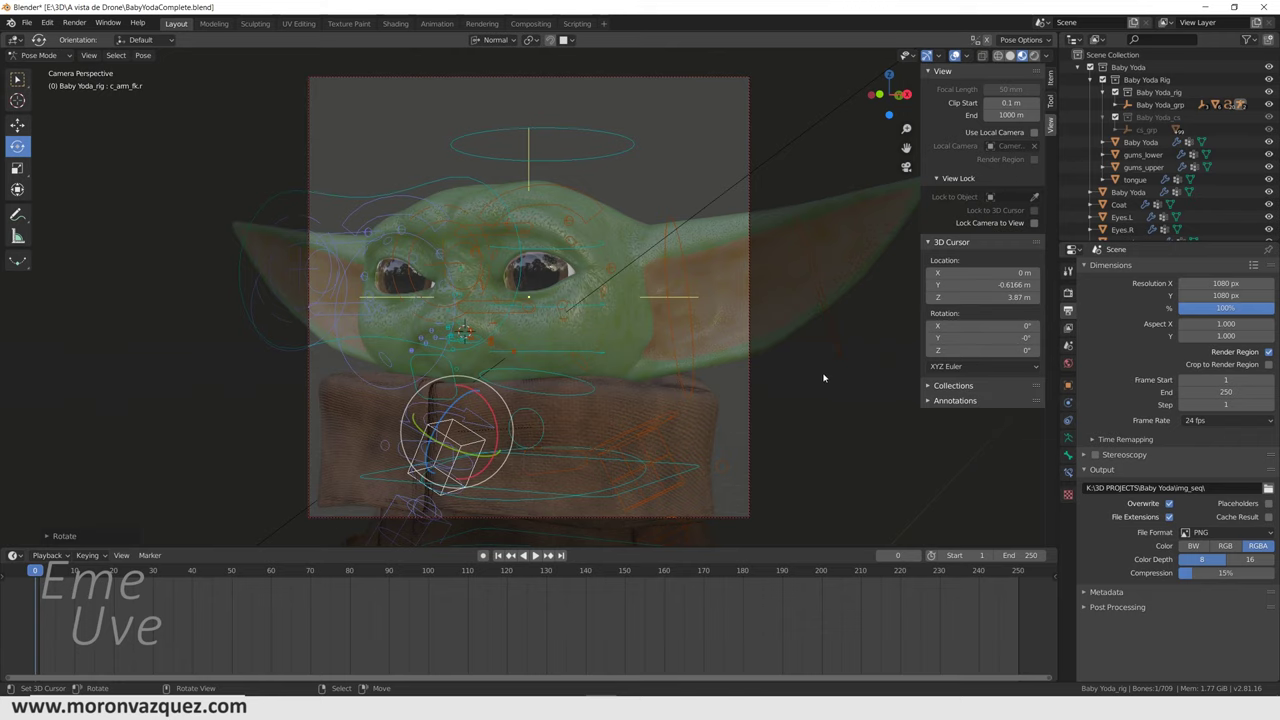
Orbit out of the camera view to a free front view of the head
mouse_move(815, 394)
middle_down()
mouse_move(863, 393)
mouse_move(855, 401)
middle_up()
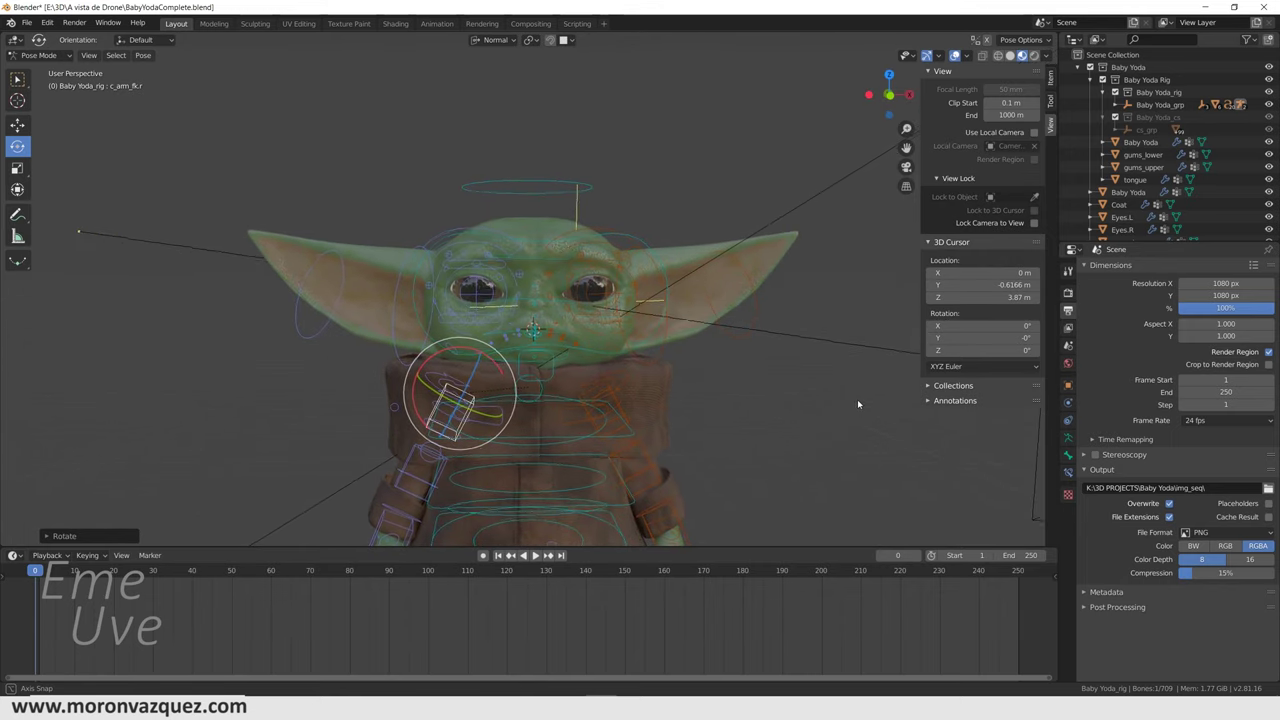
middle_drag(855, 401, 852, 399)
scroll(764, 385, up, 3)
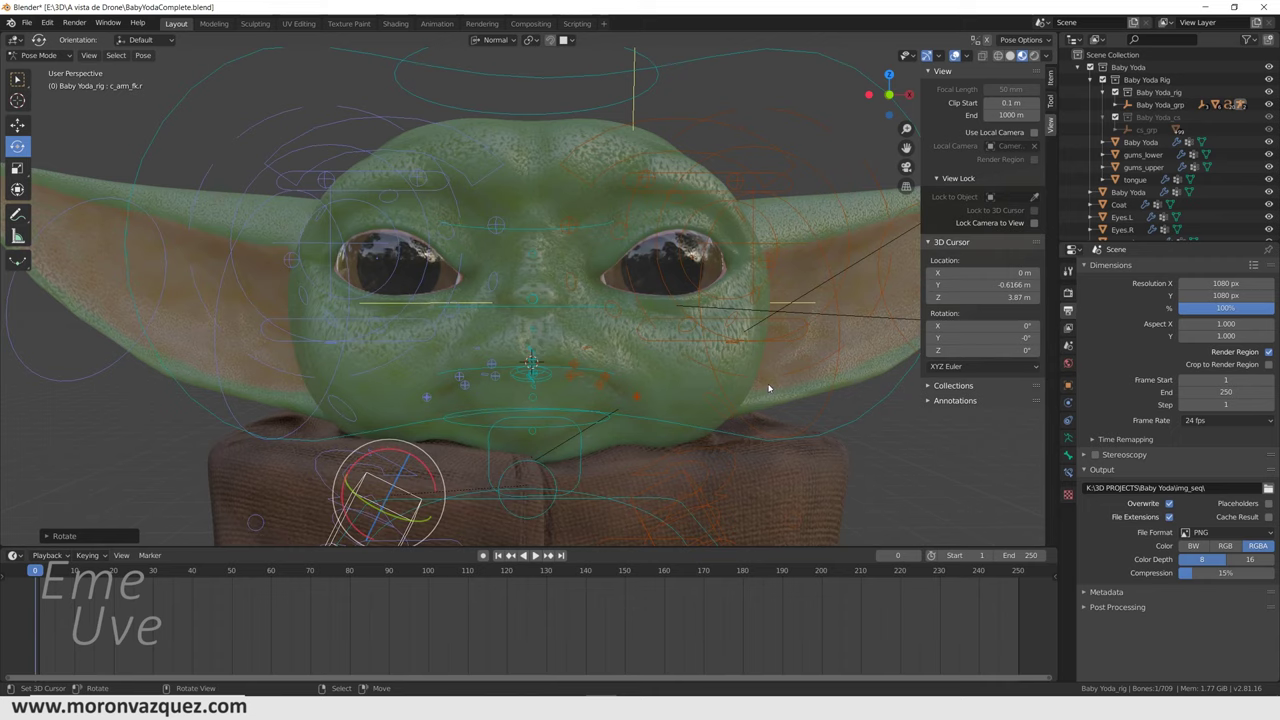
scroll(764, 385, down, 1)
mouse_move(764, 385)
middle_down()
mouse_move(686, 369)
mouse_move(689, 383)
middle_up()
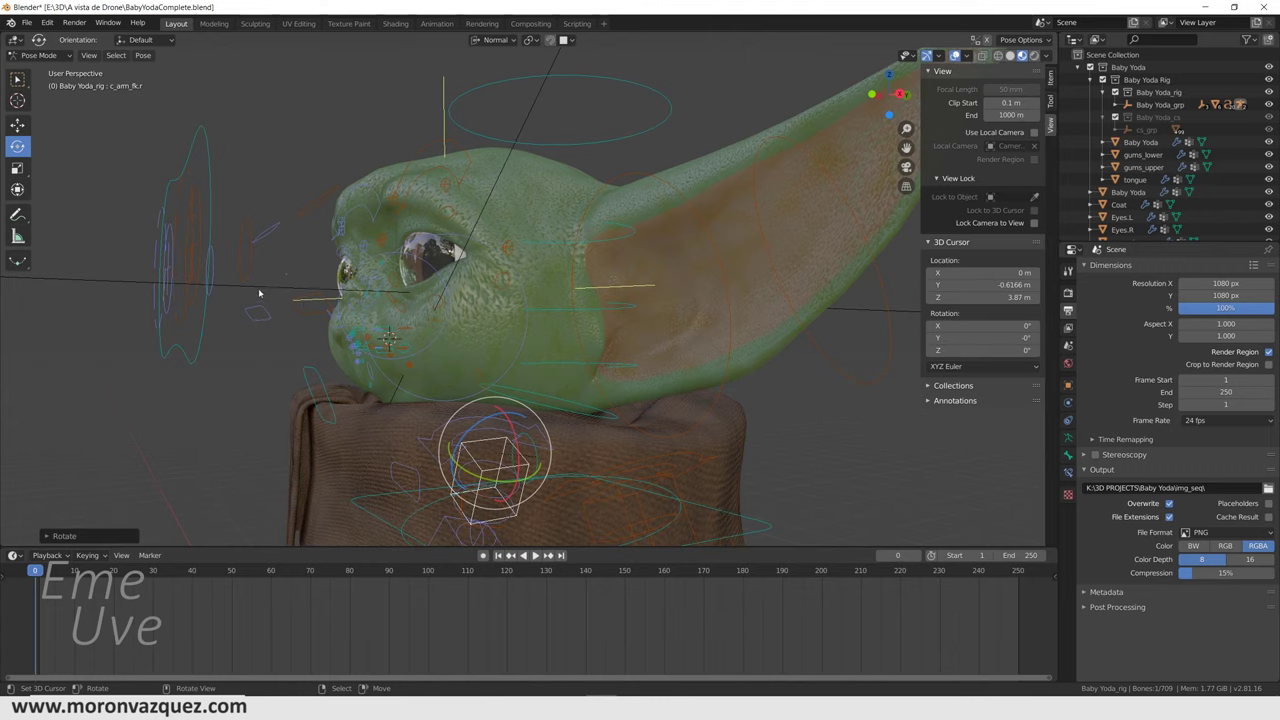
middle_drag(305, 276, 560, 237)
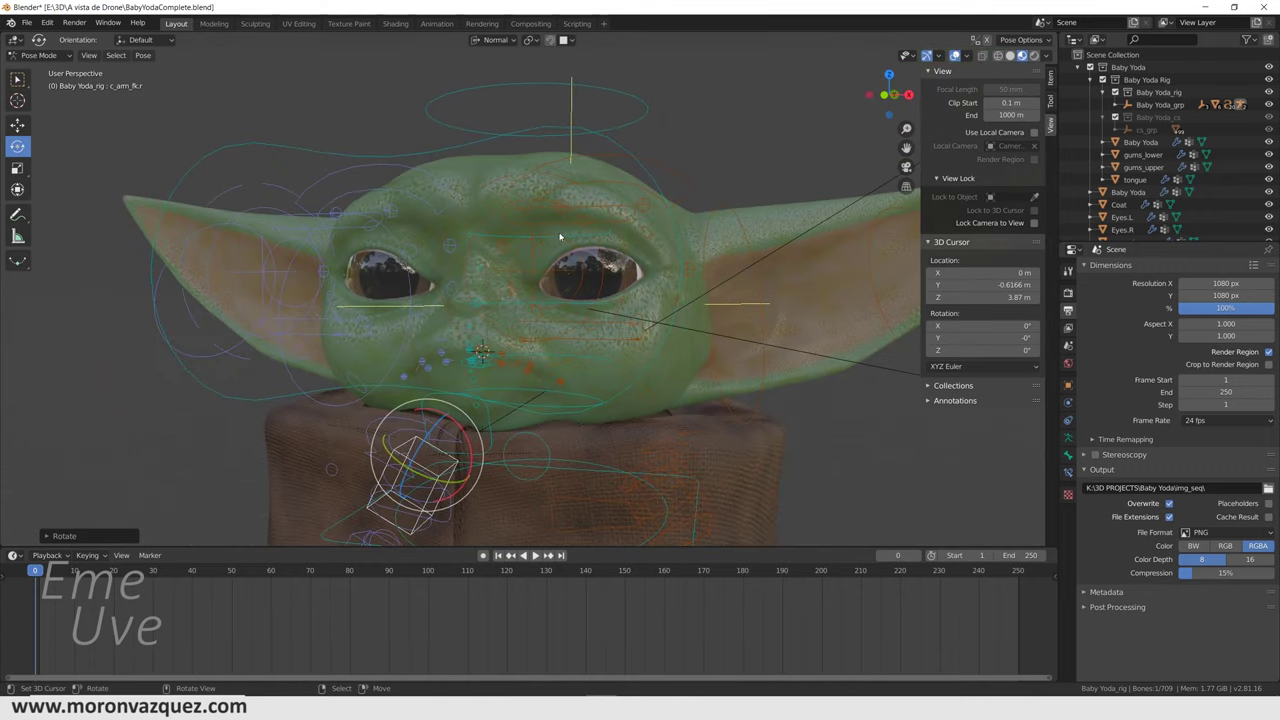
Select the c_eyelid_top.l control and move it down to close that eye
mouse_move(618, 275)
middle_down()
mouse_move(769, 318)
mouse_move(737, 320)
mouse_move(766, 314)
mouse_move(747, 270)
middle_up()
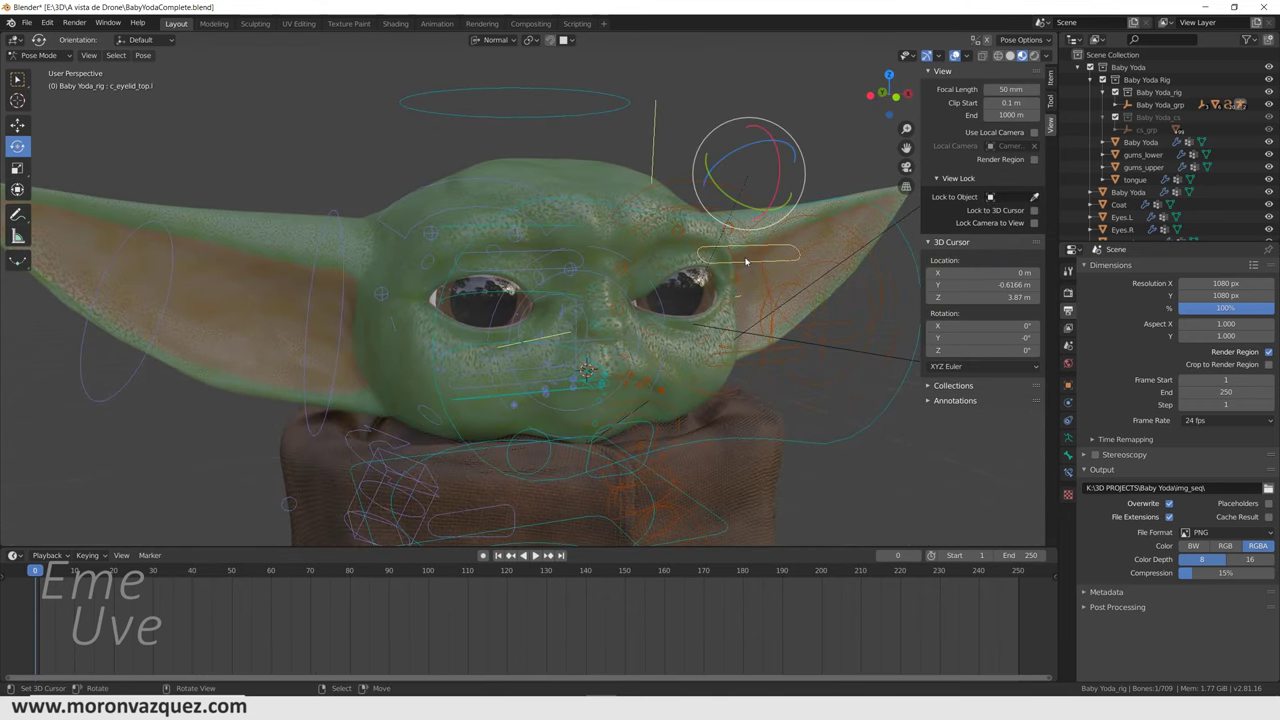
click(728, 253)
click(739, 247)
click(16, 129)
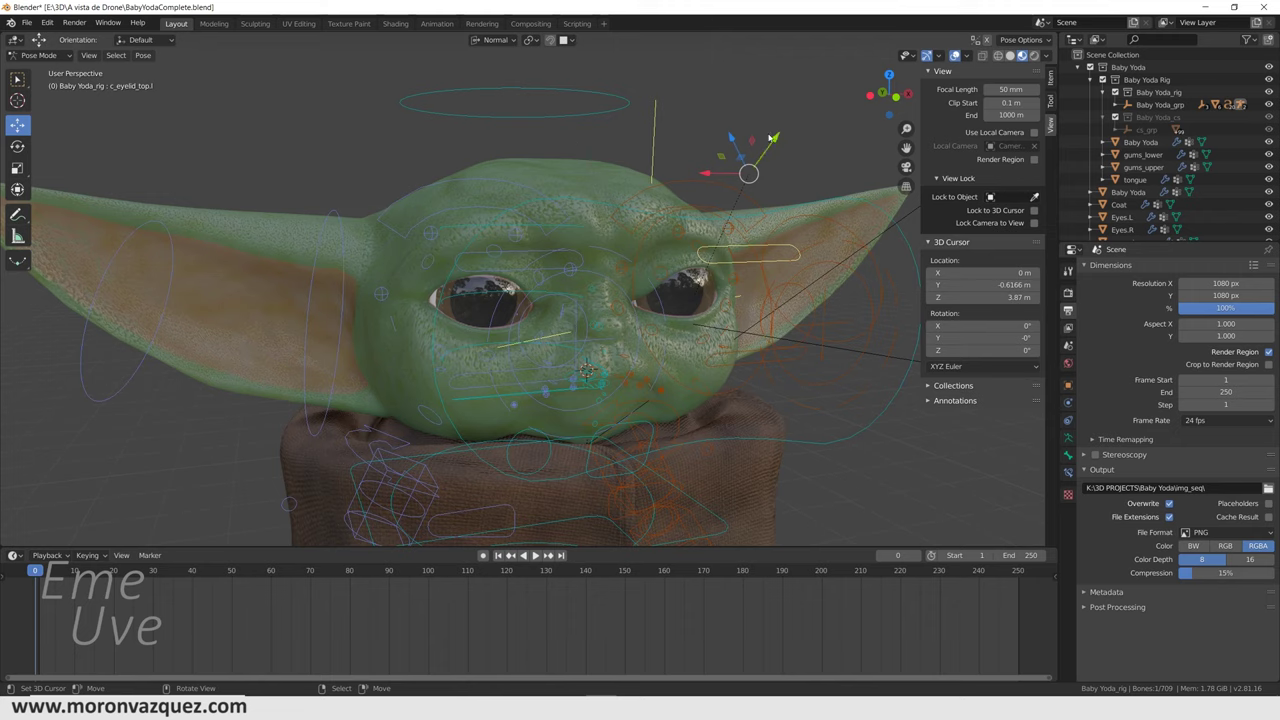
drag(733, 137, 736, 154)
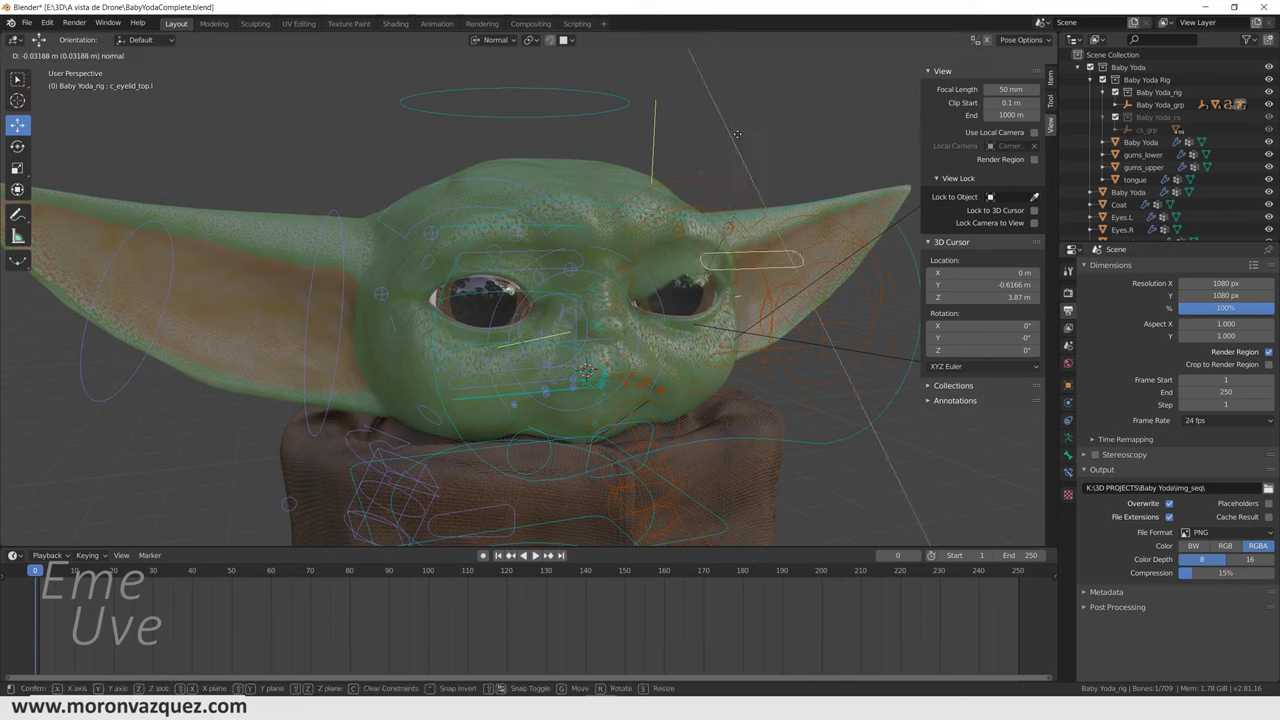
drag(736, 154, 757, 151)
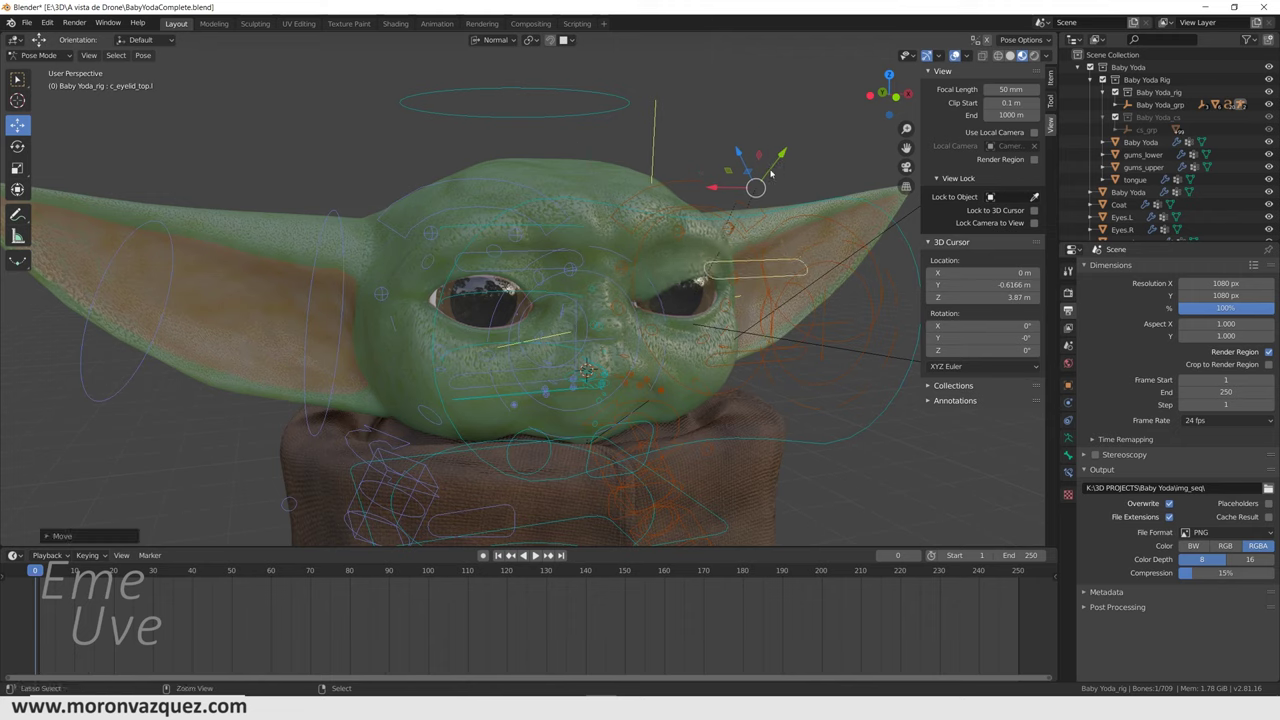
Add the other upper eyelid and both lower eyelid controls to the selection
middle_drag(799, 312, 791, 316)
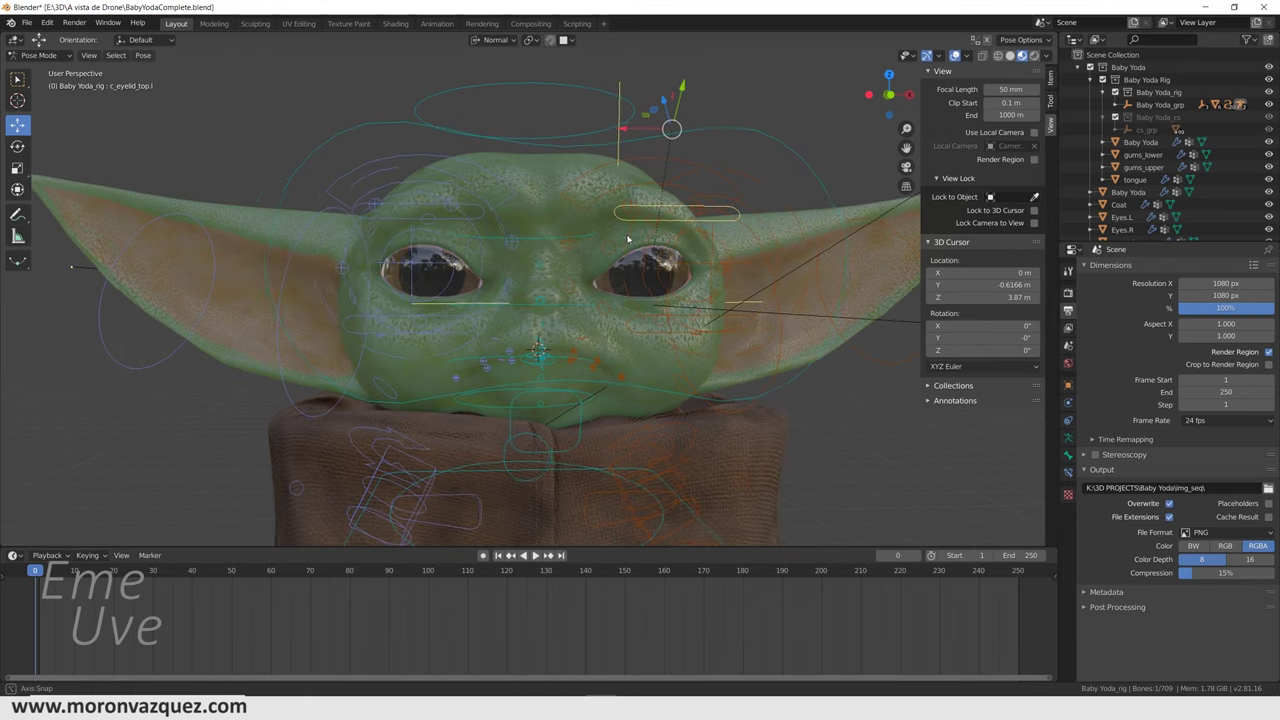
middle_drag(650, 209, 451, 226)
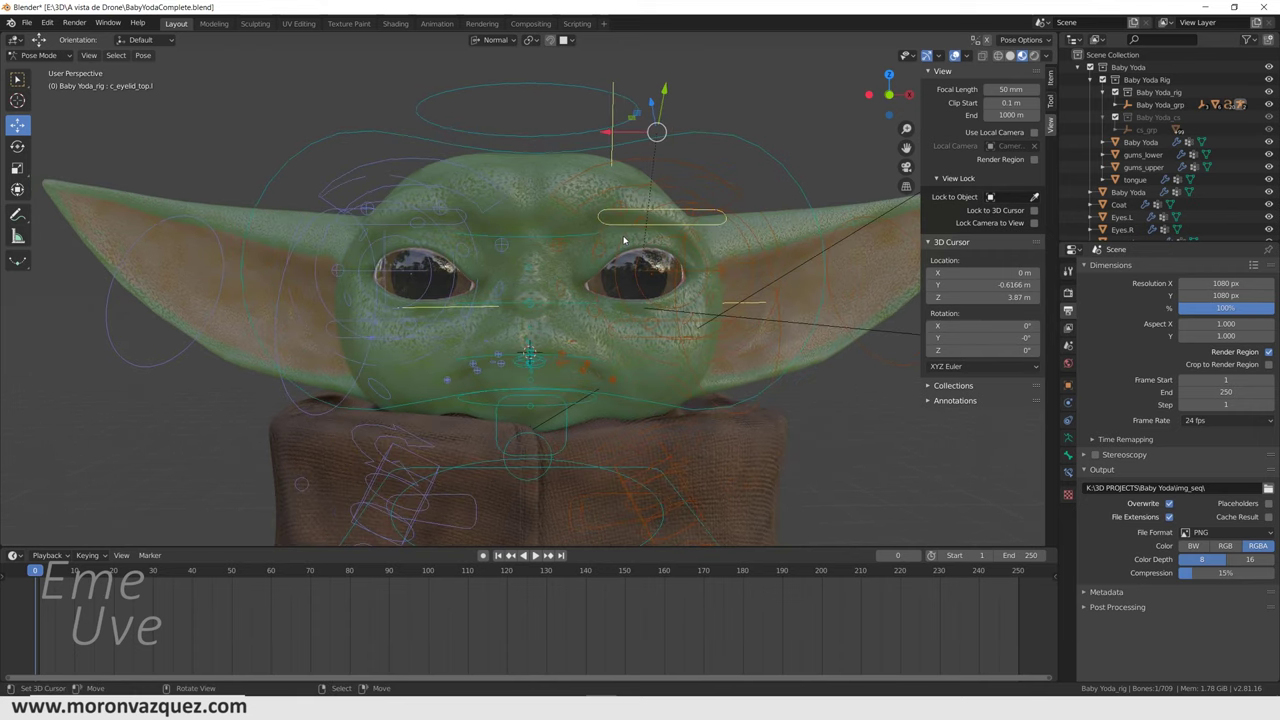
shift+click(449, 225)
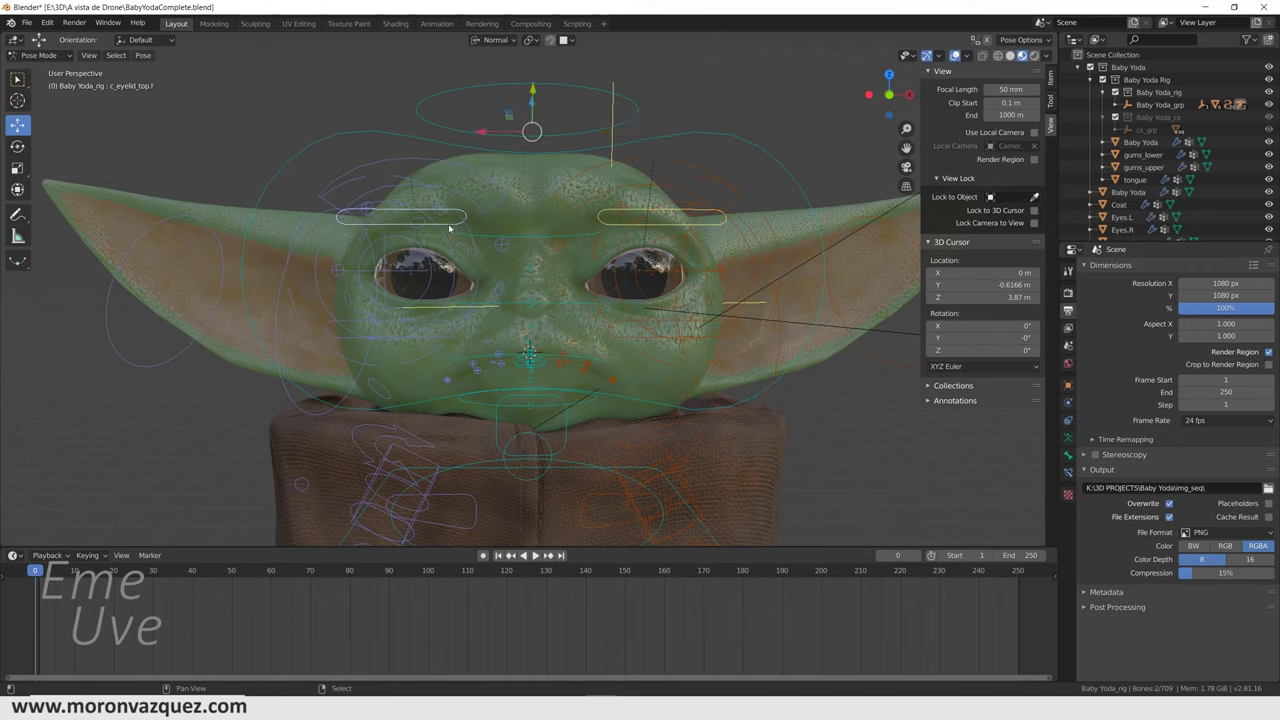
shift+click(330, 333)
shift+click(725, 330)
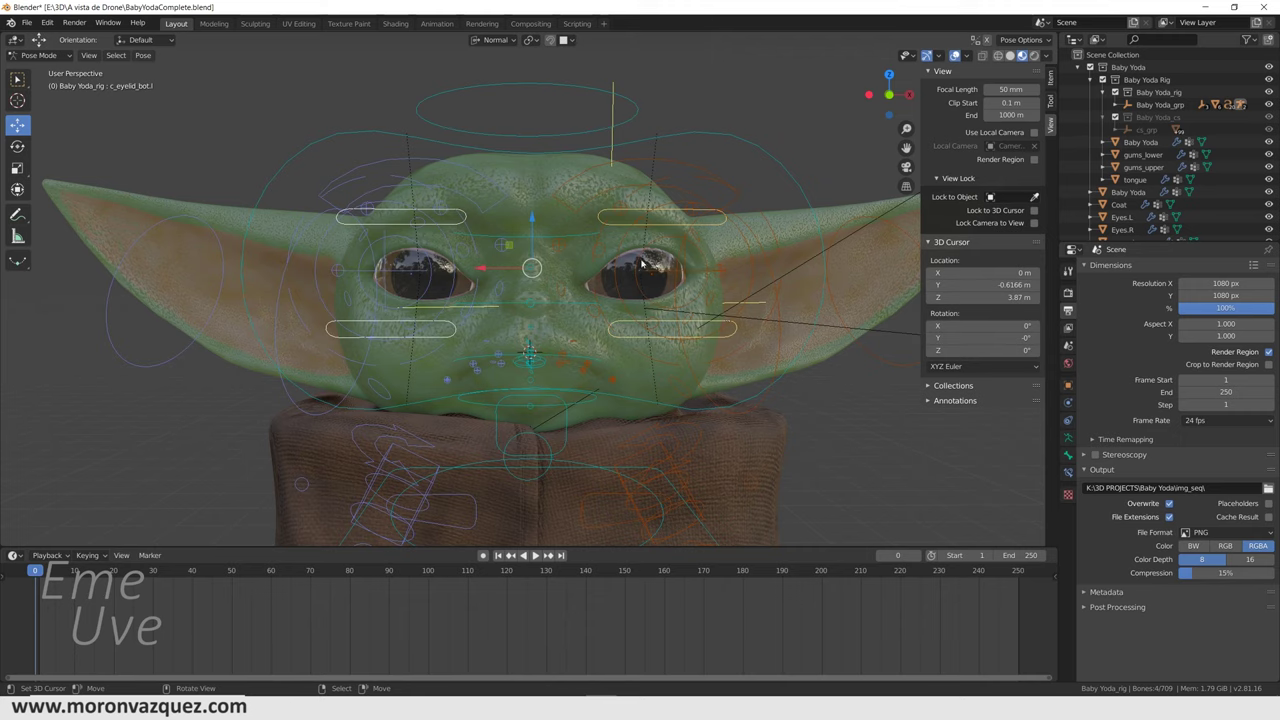
mouse_move(536, 221)
mouse_down()
mouse_move(542, 196)
mouse_move(540, 237)
mouse_up()
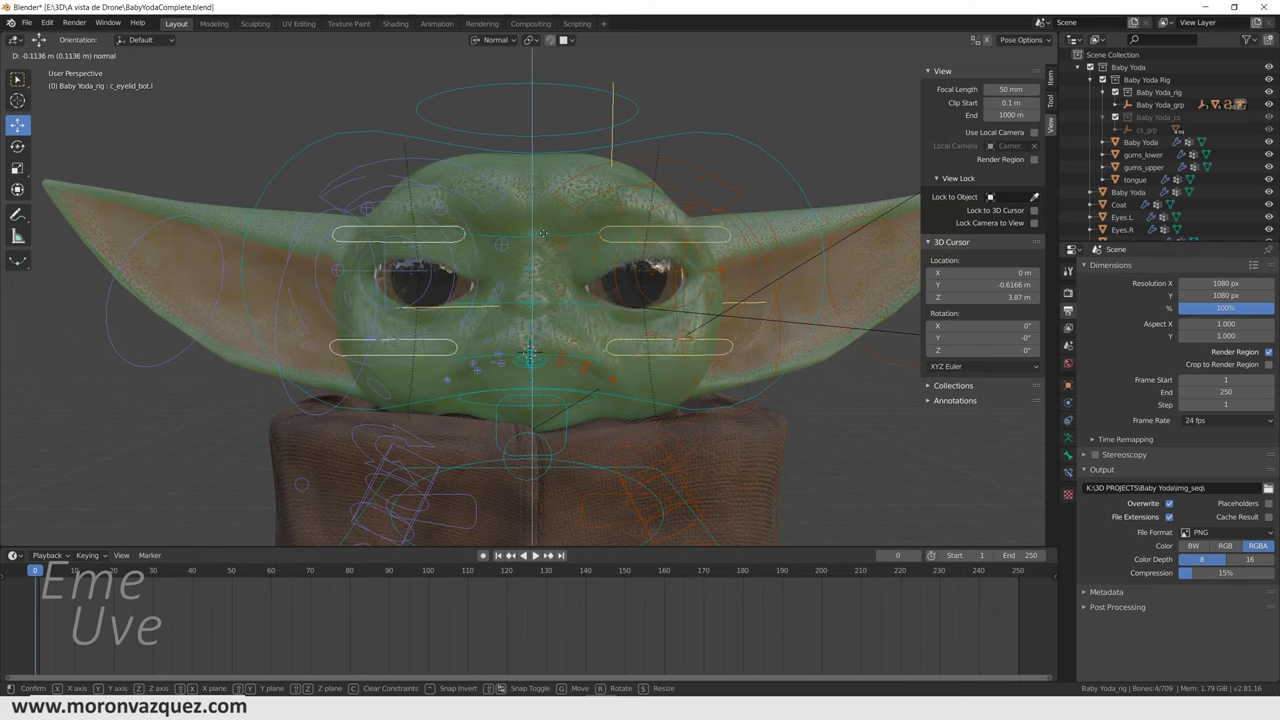
drag(540, 237, 537, 191)
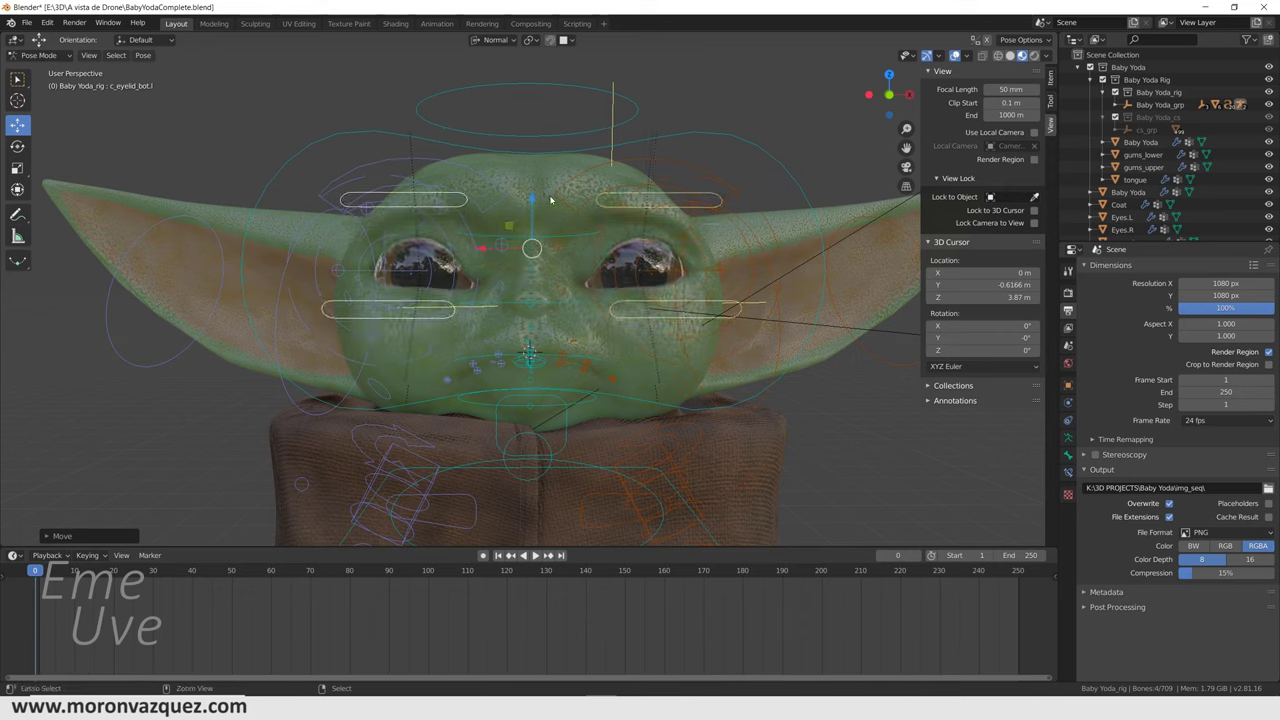
drag(550, 200, 544, 209)
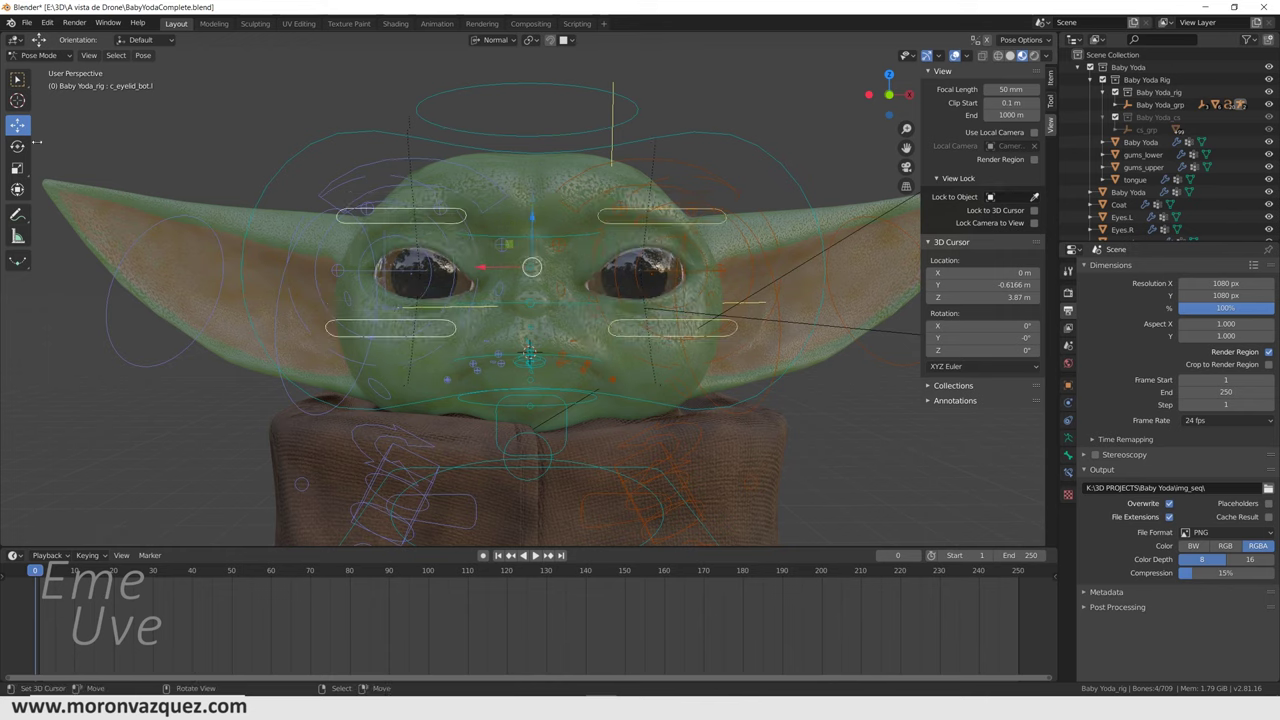
click(17, 168)
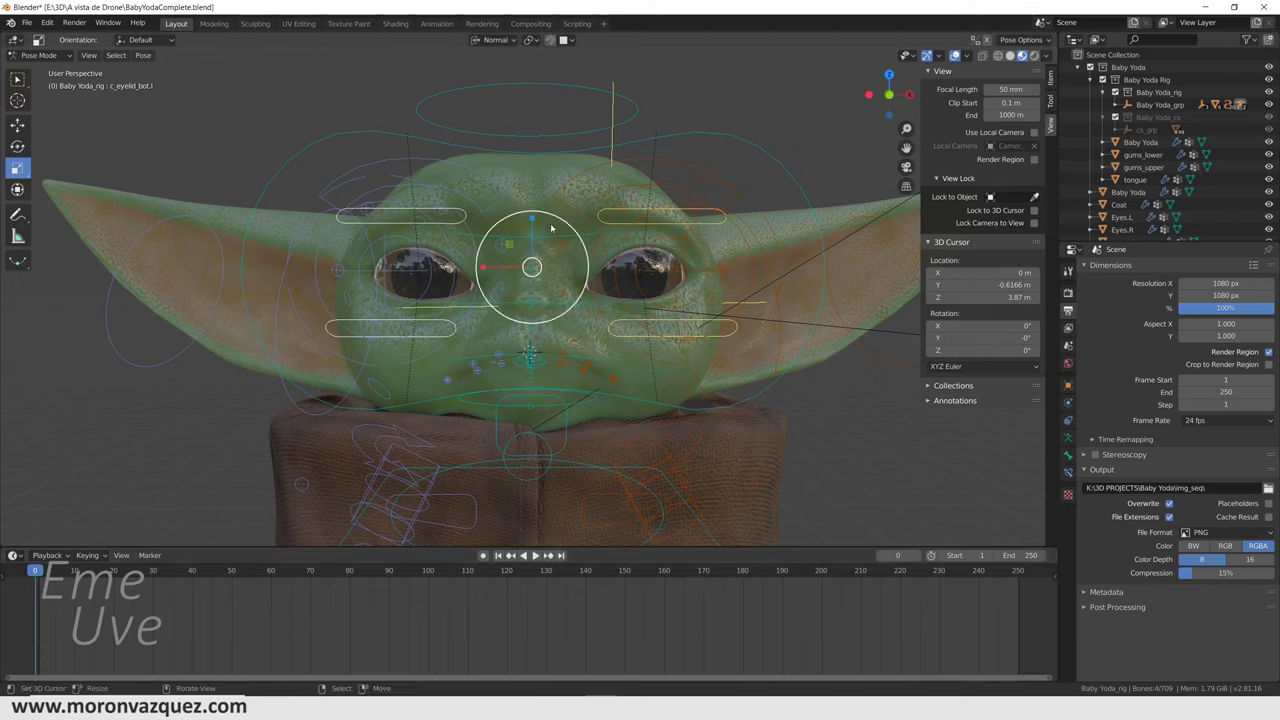
click(532, 220)
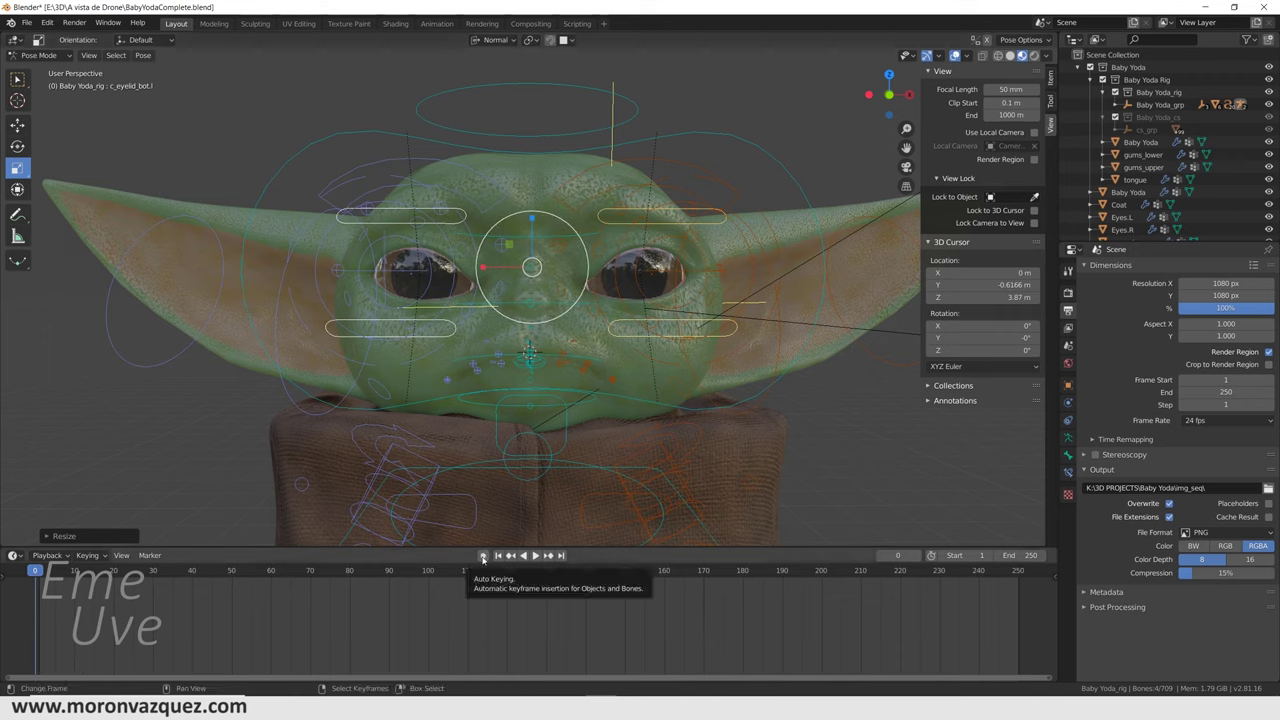
Enable Auto Keying and key the open-eye eyelid pose at the final frame
click(483, 556)
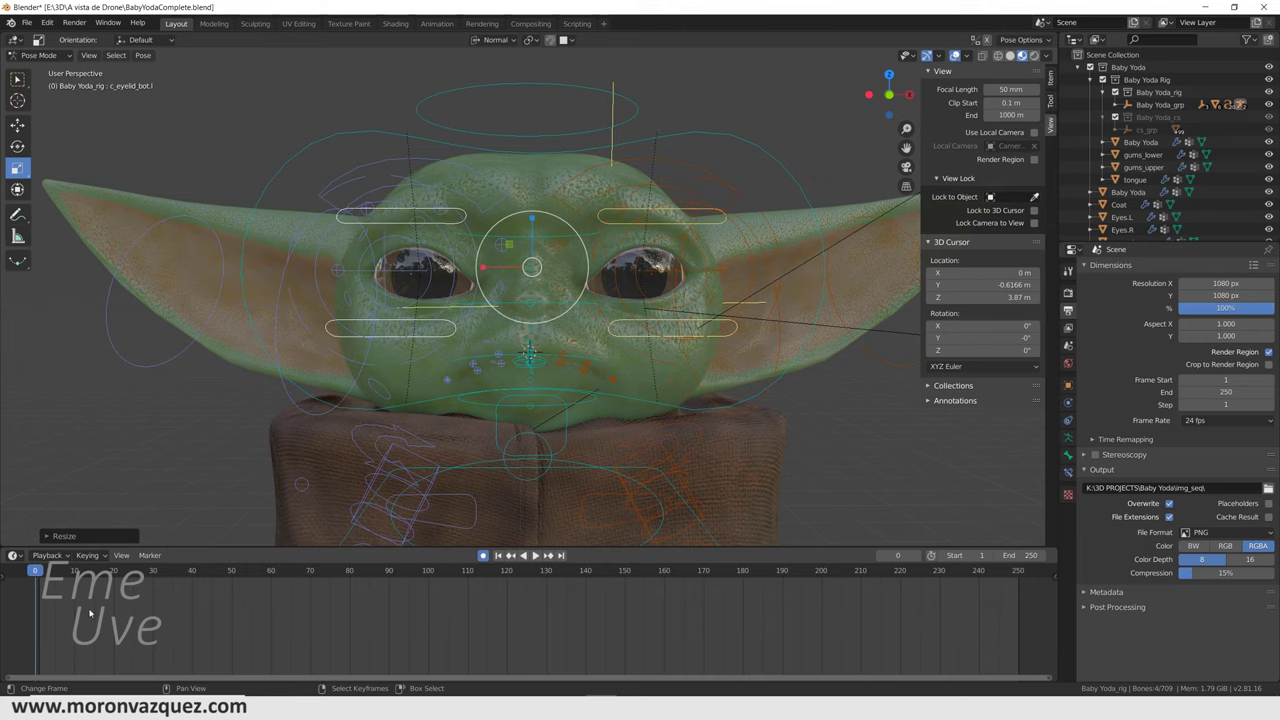
drag(531, 221, 531, 221)
key(space)
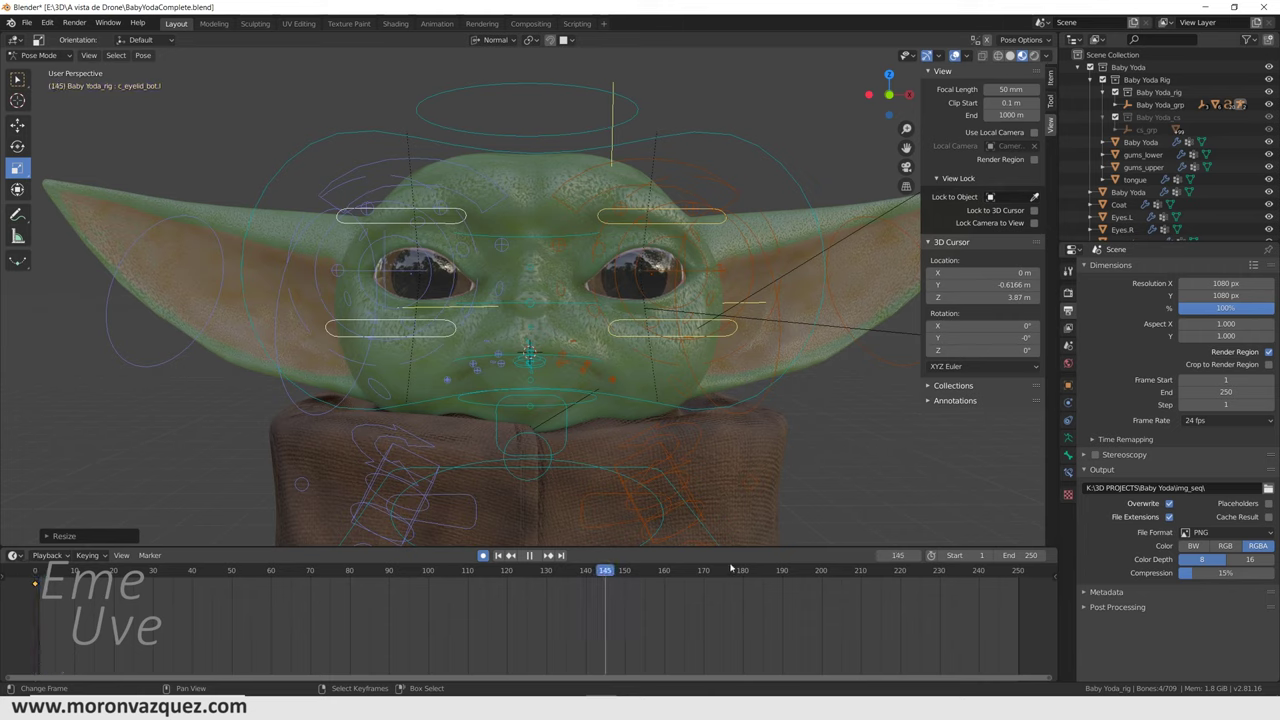
key(space)
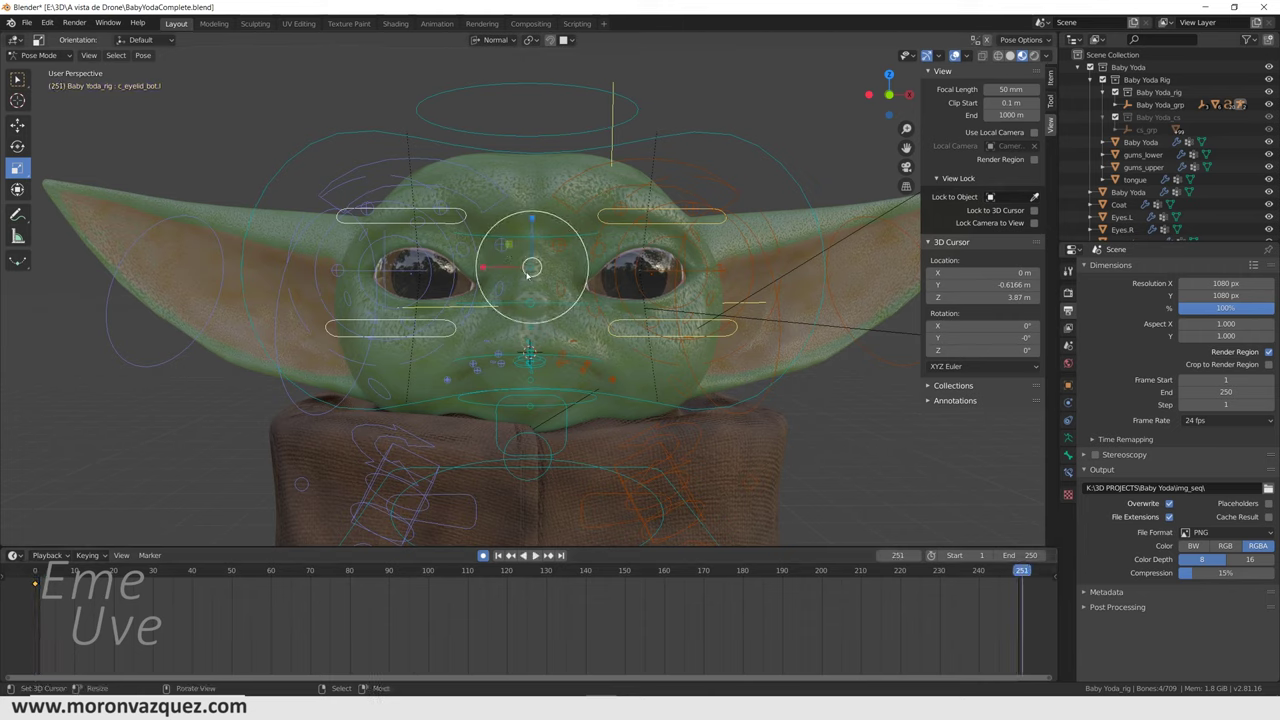
click(535, 222)
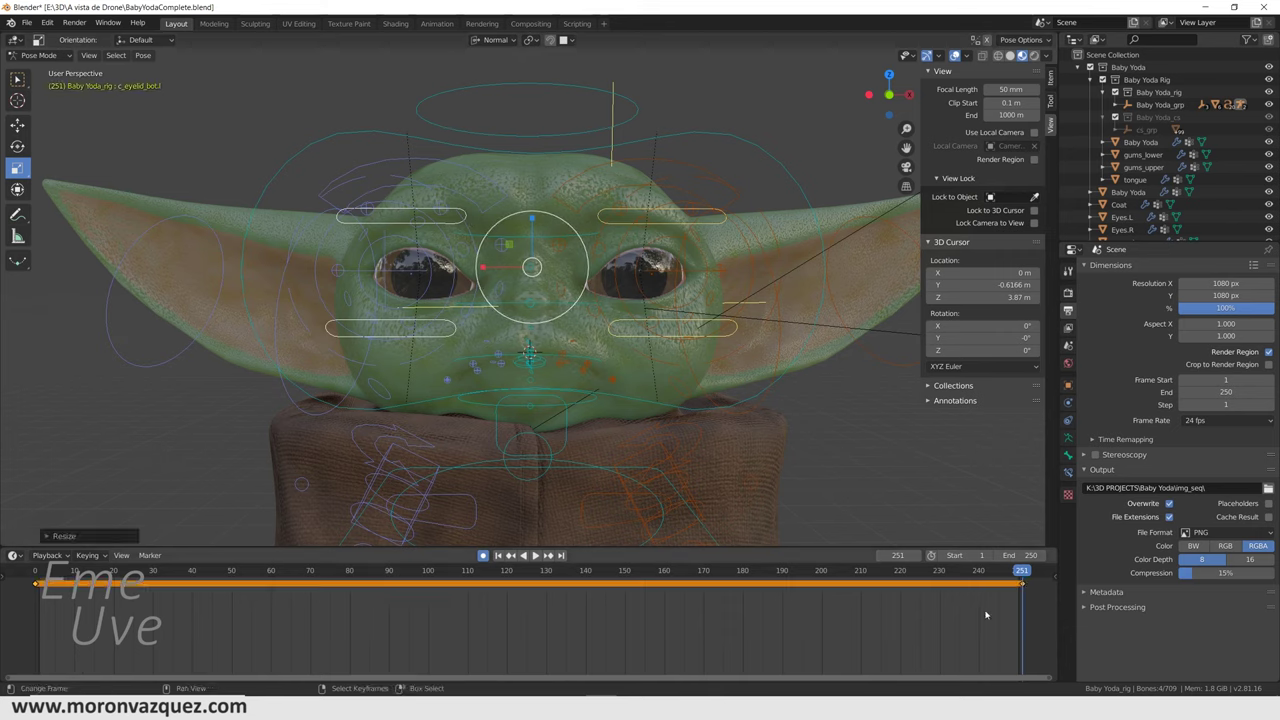
Return the playhead to the start and replay the animation
mouse_move(1000, 609)
mouse_down()
mouse_move(45, 600)
mouse_move(1027, 609)
mouse_move(36, 588)
mouse_up()
key(space)
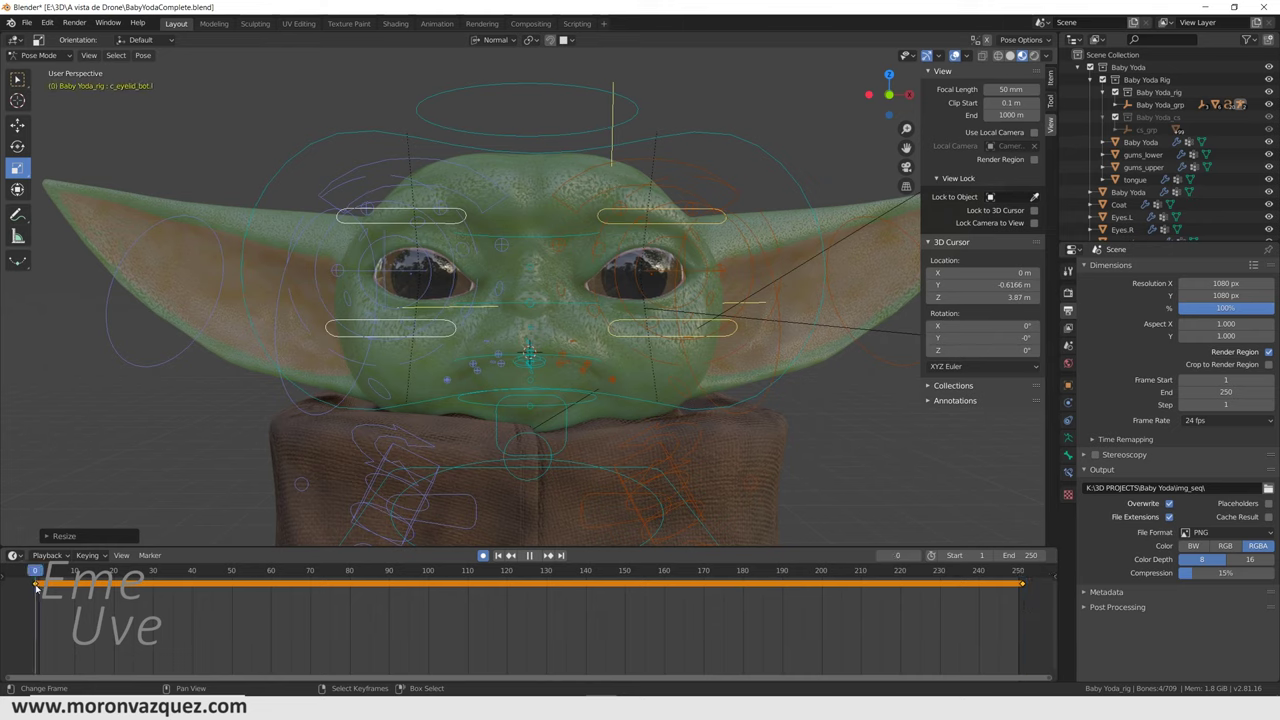
key(space)
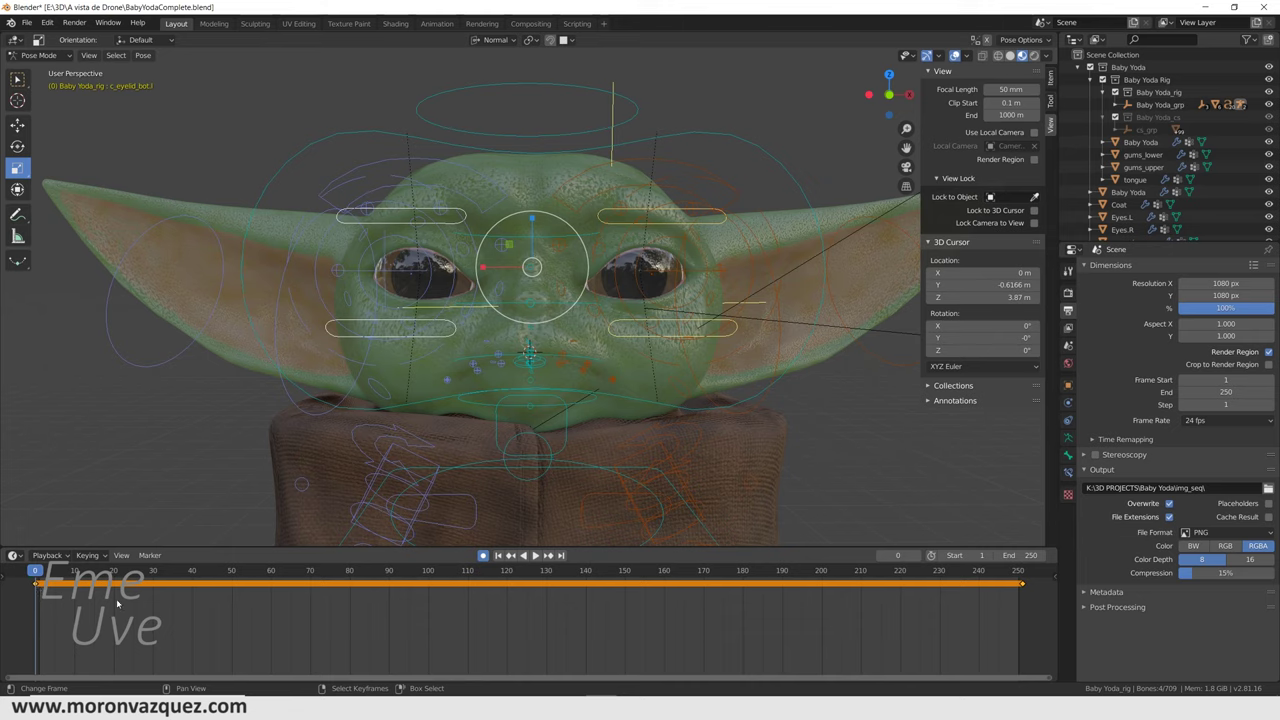
Key the eyelids open at frame 30, shut at frame 35 and reopened at frame 40, then play the blink
click(153, 607)
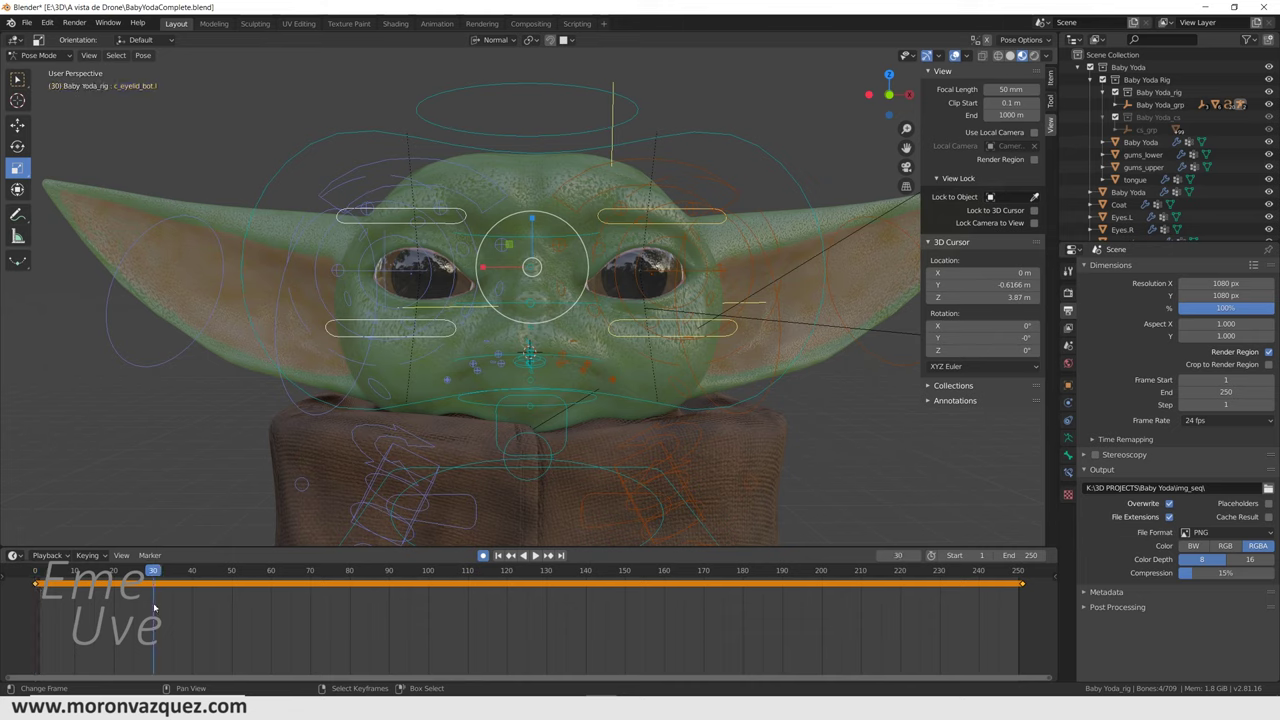
key(s)
click(533, 222)
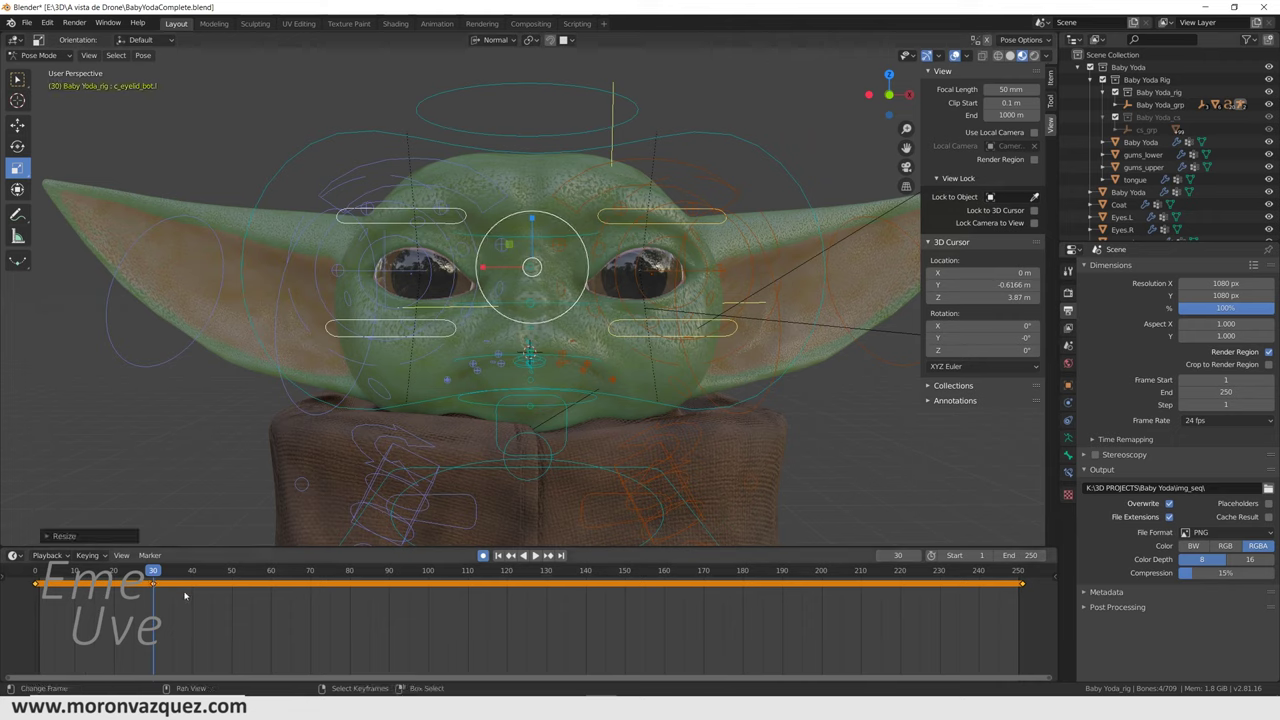
click(173, 598)
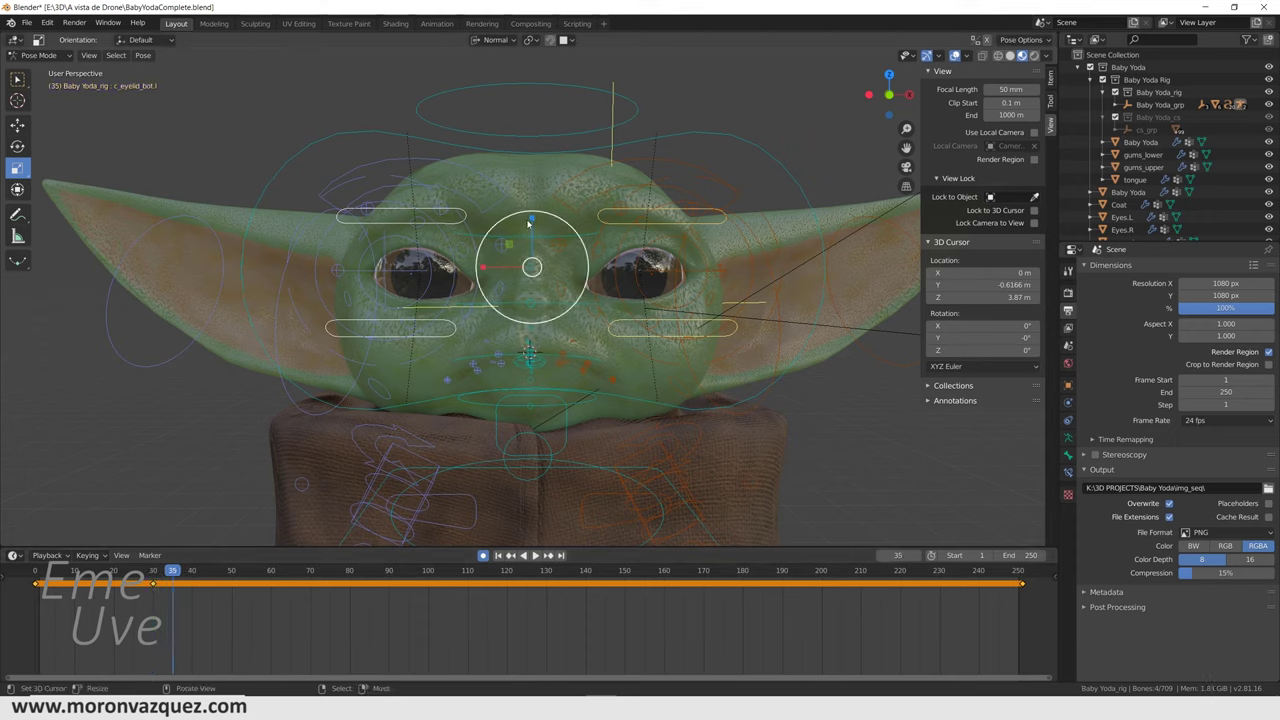
key(s)
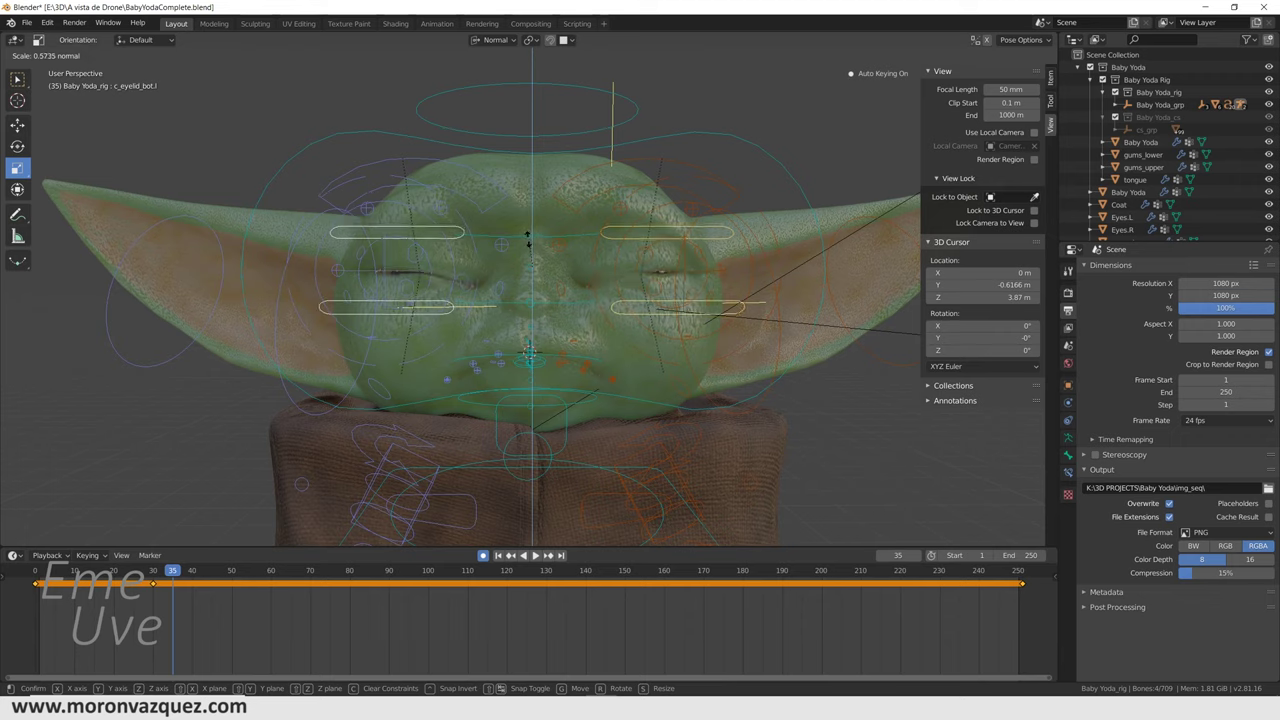
click(527, 240)
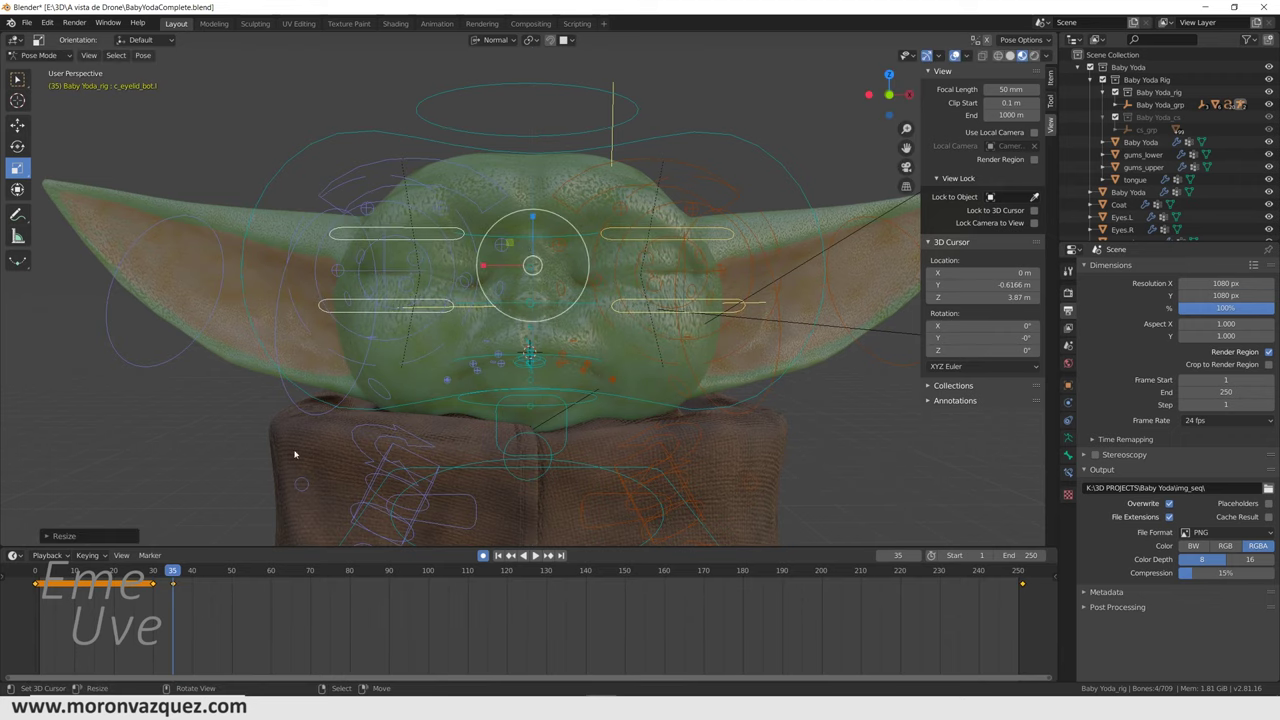
click(191, 588)
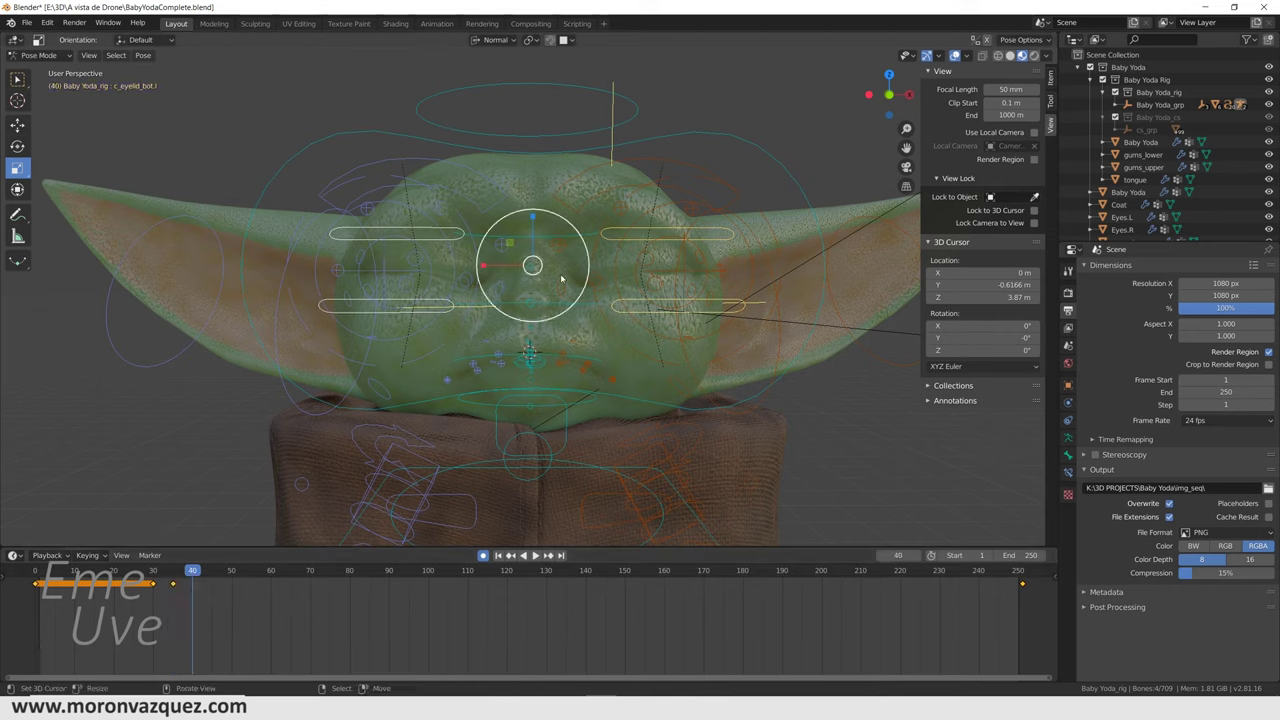
key(s)
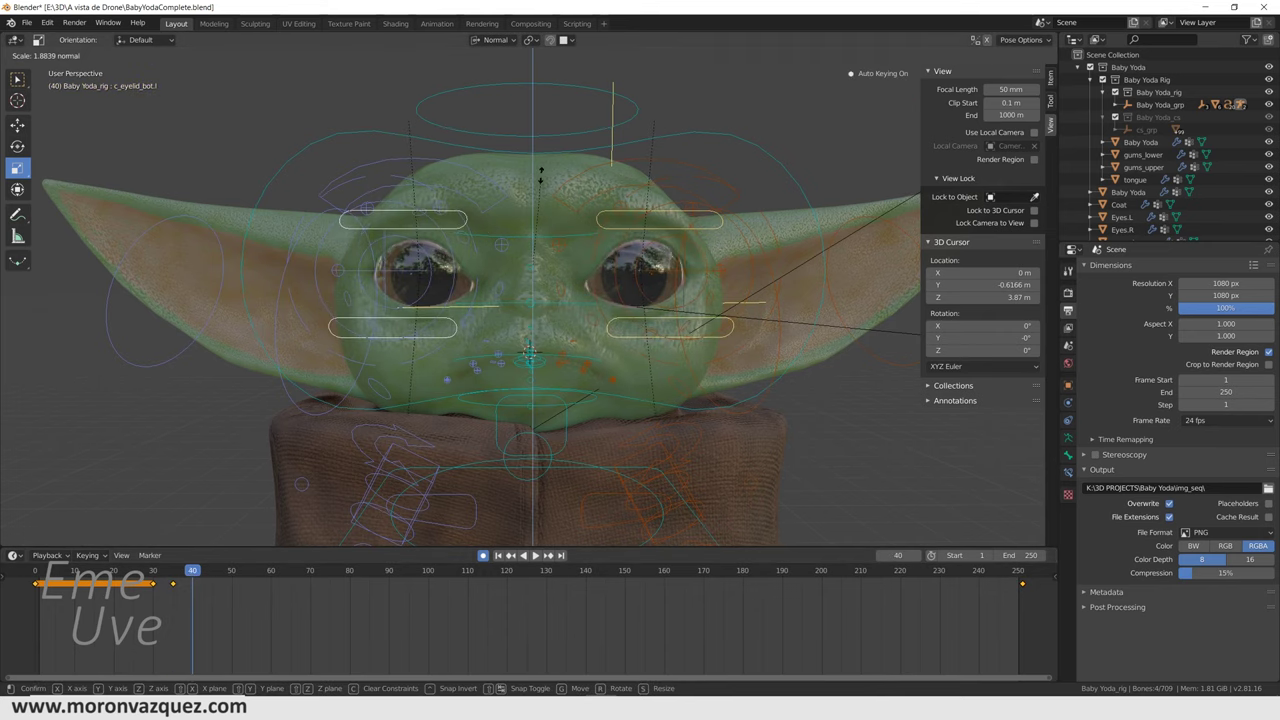
click(541, 175)
key(shift+Left)
key(space)
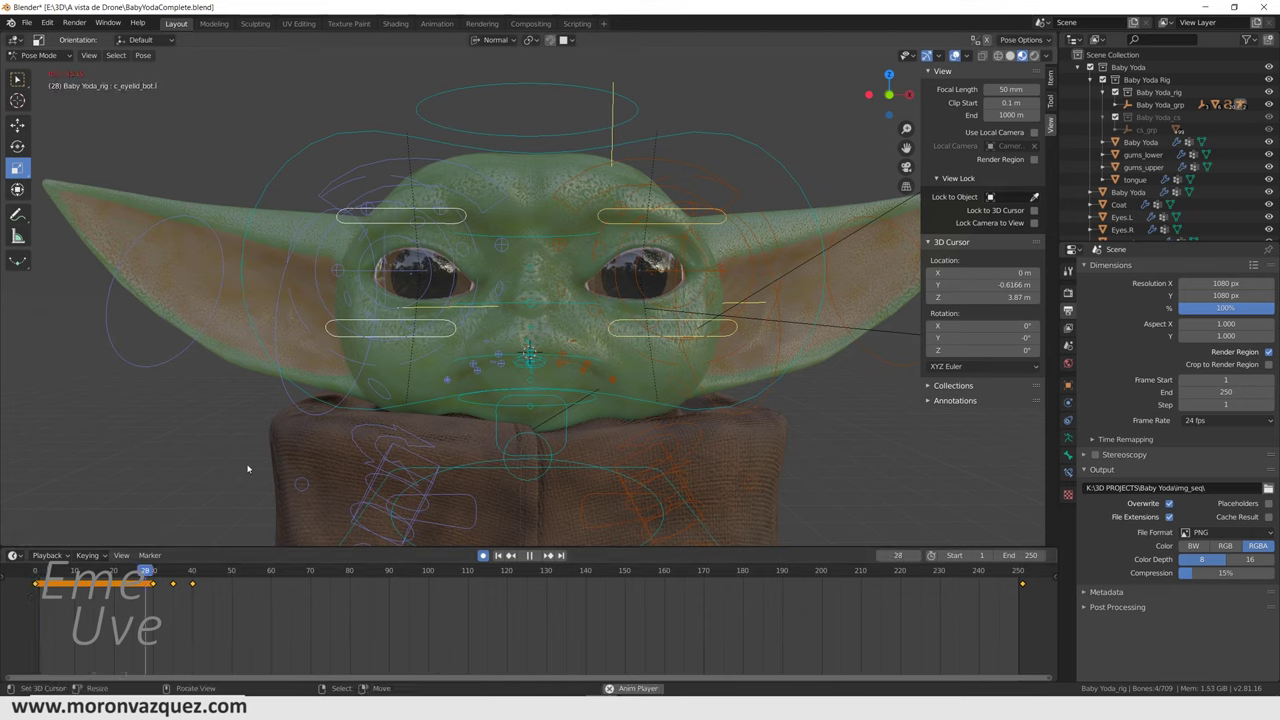
Move the frame-40 eyelid key to frame 50 and duplicate a copy back at frame 40
click(145, 605)
click(96, 620)
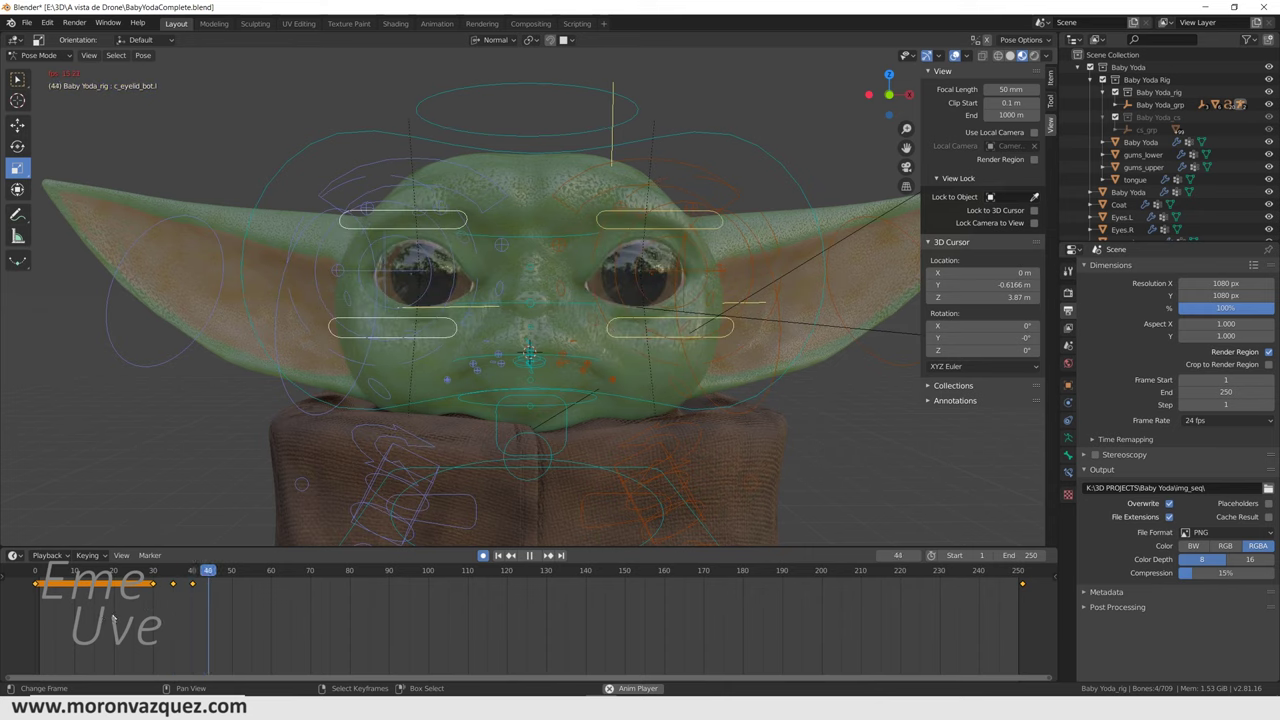
key(space)
click(192, 596)
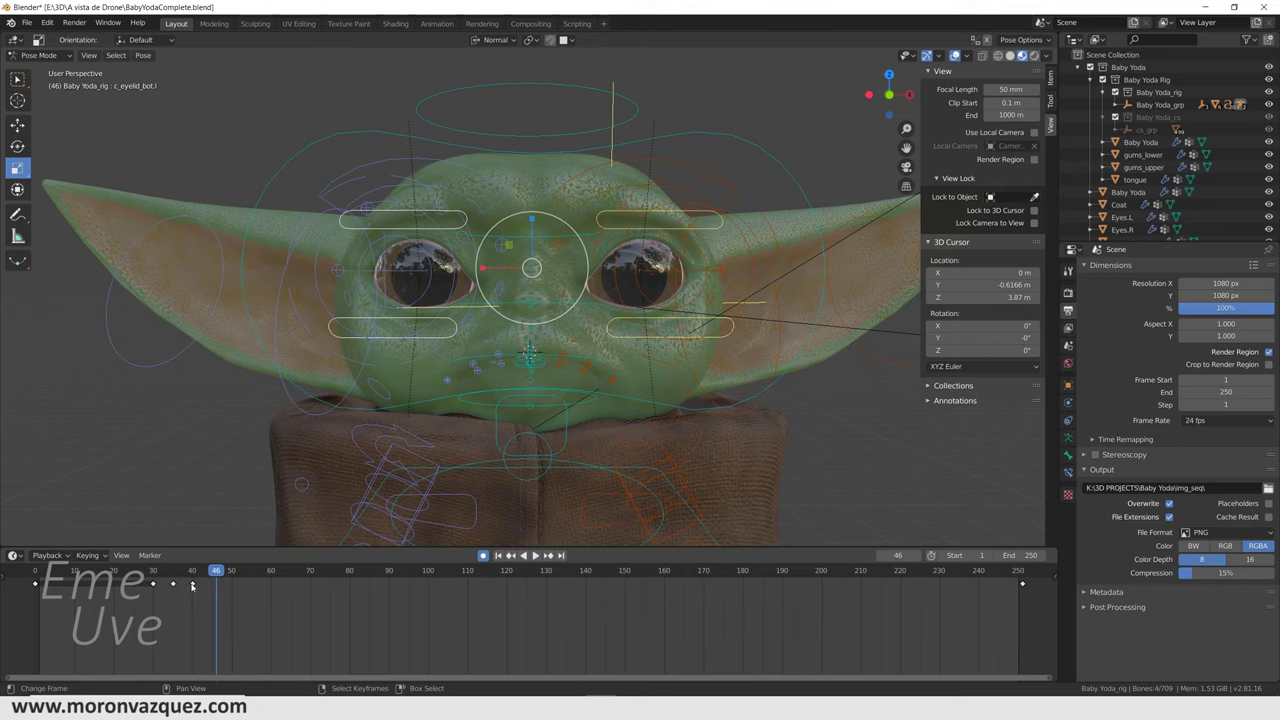
key(g)
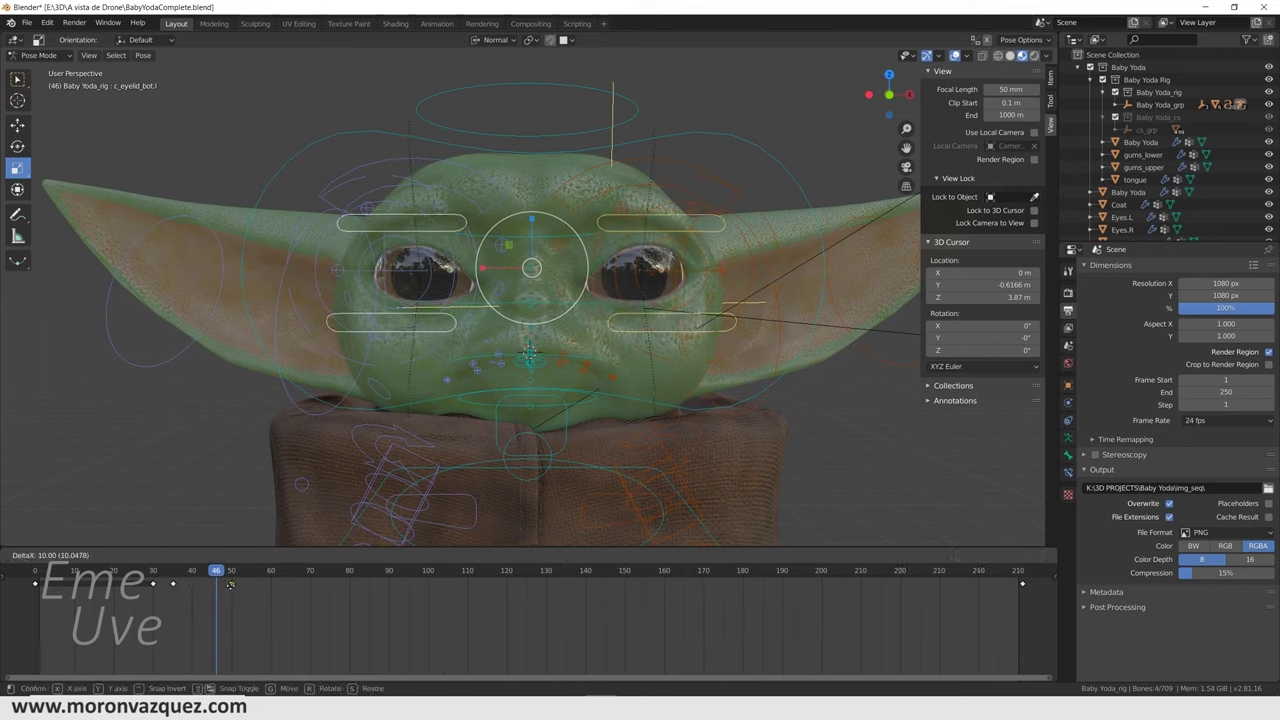
click(232, 586)
key(shift+d)
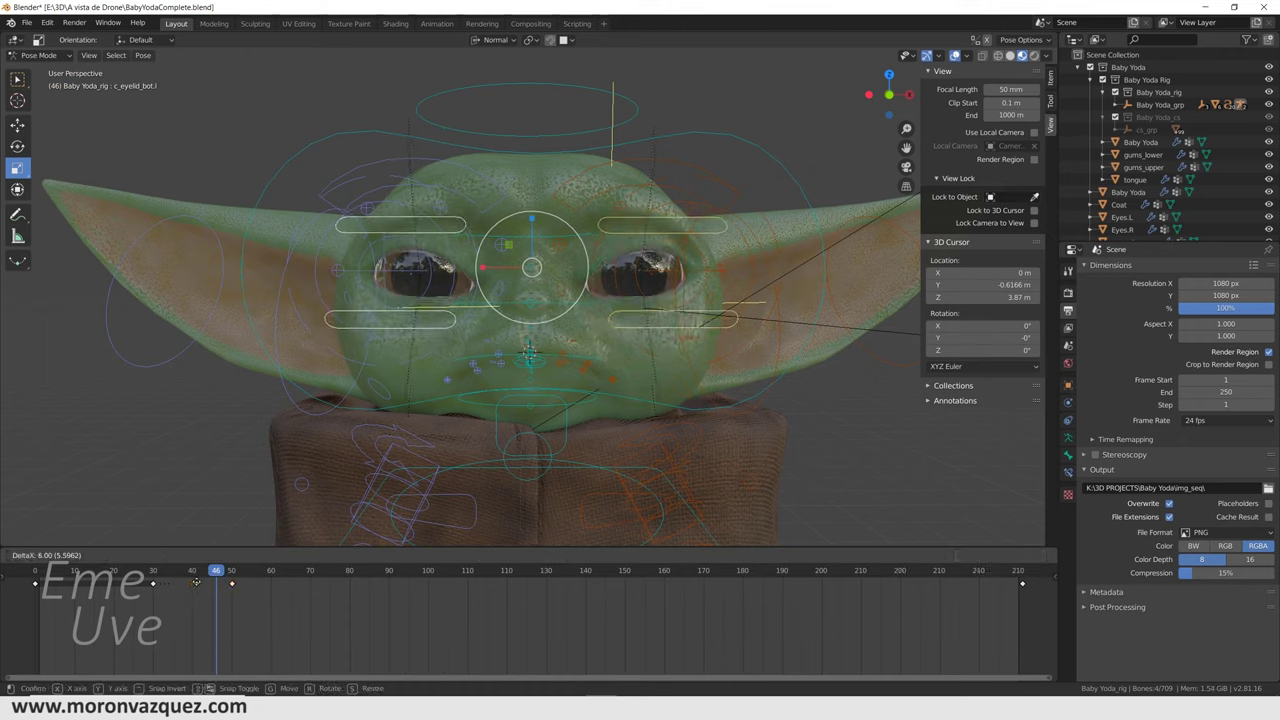
click(181, 599)
Replay the blink from frame 30 several times, then switch the viewport to Solid shading
key(space)
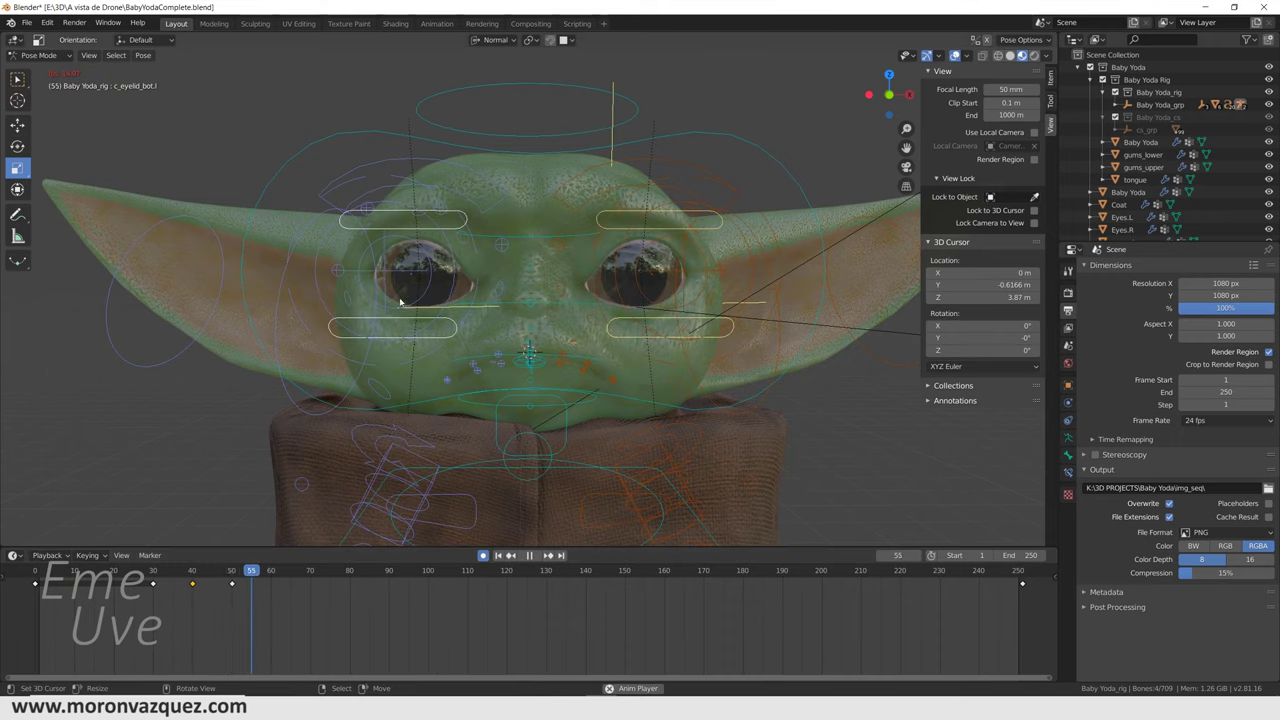
key(Escape)
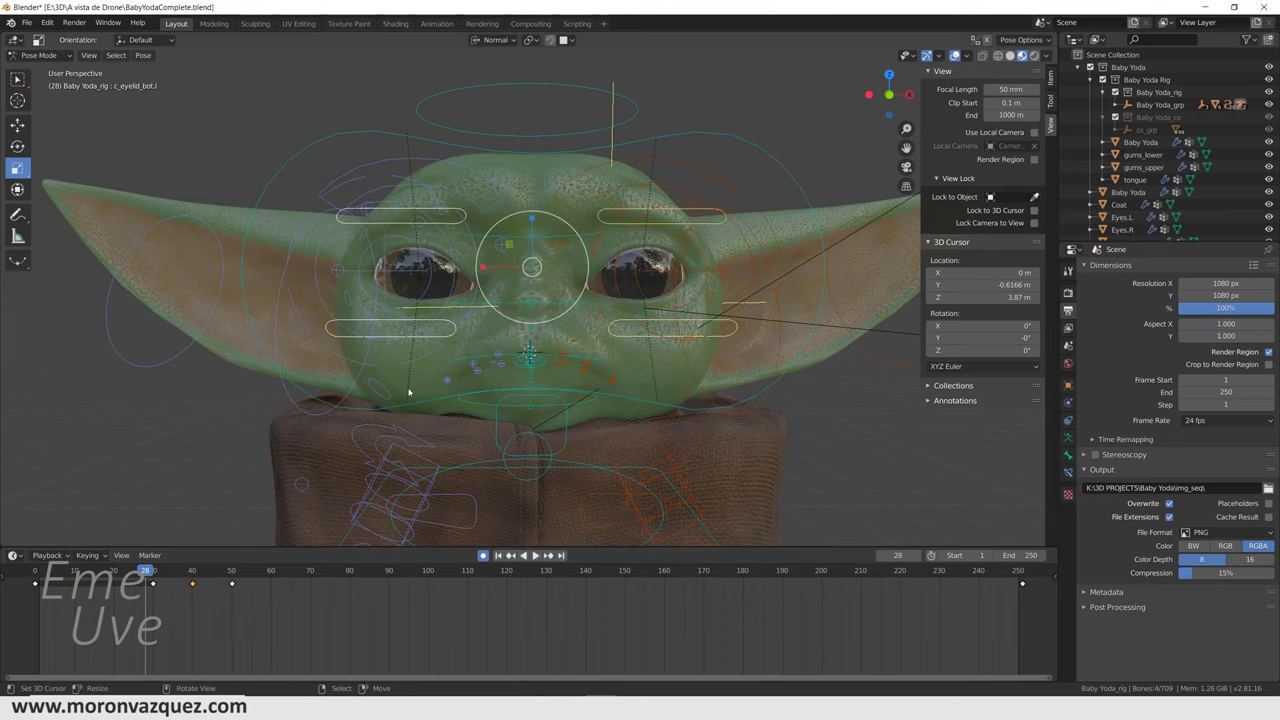
key(space)
key(space)
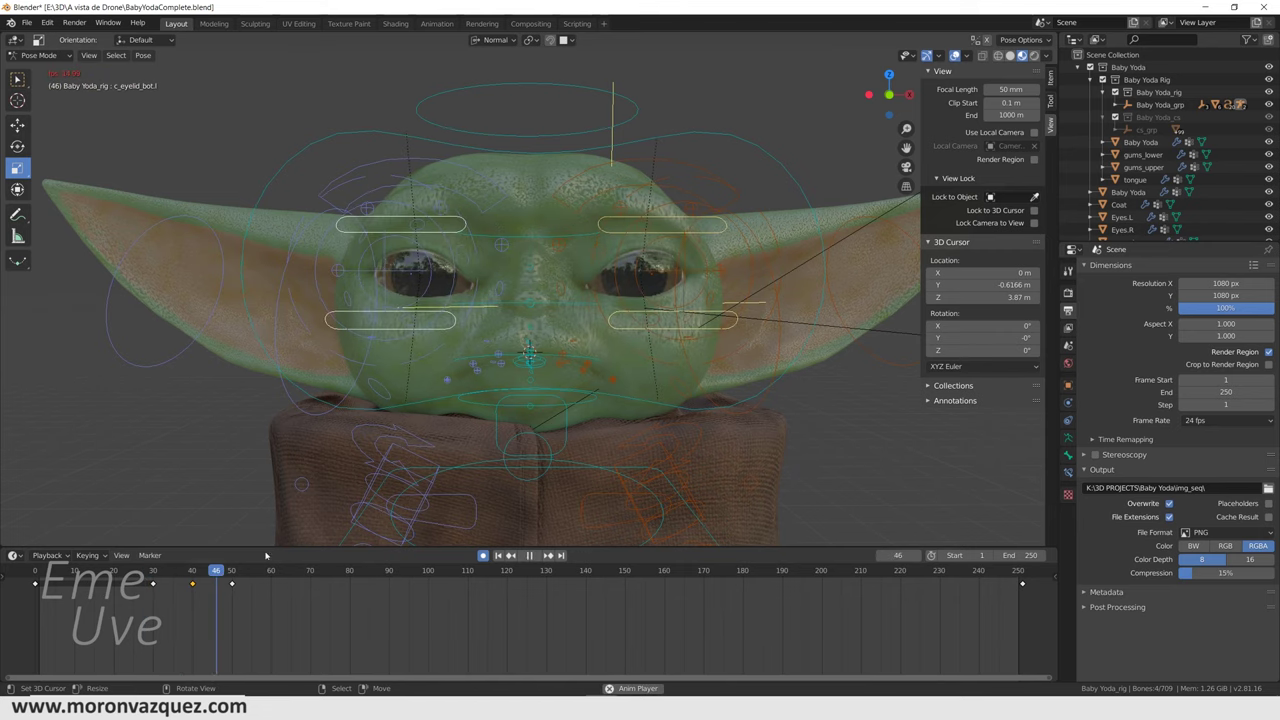
click(153, 597)
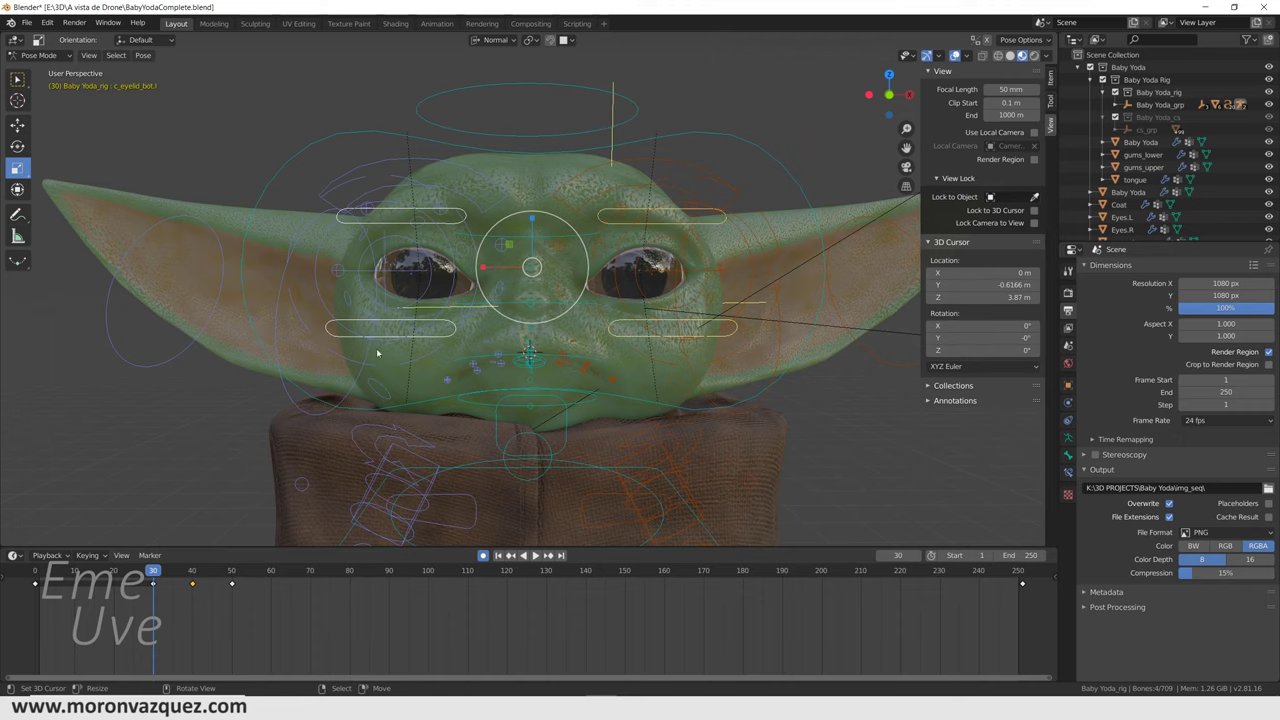
key(space)
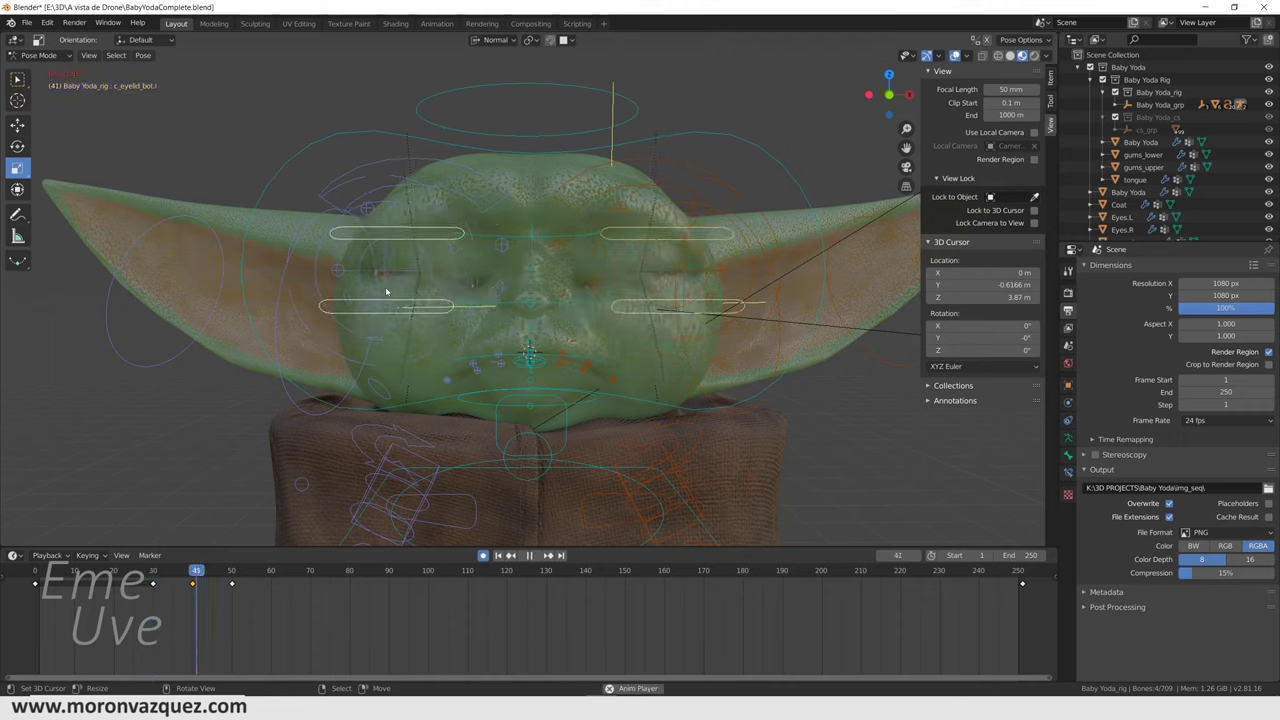
key(space)
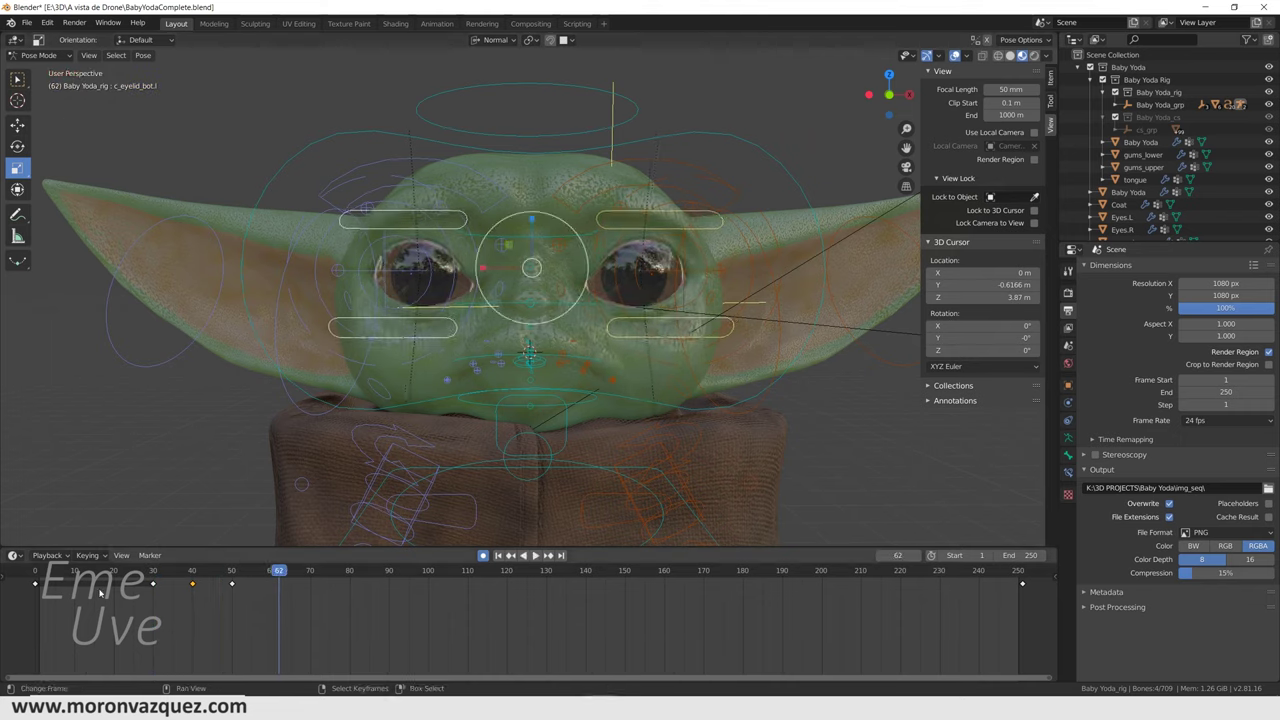
click(154, 614)
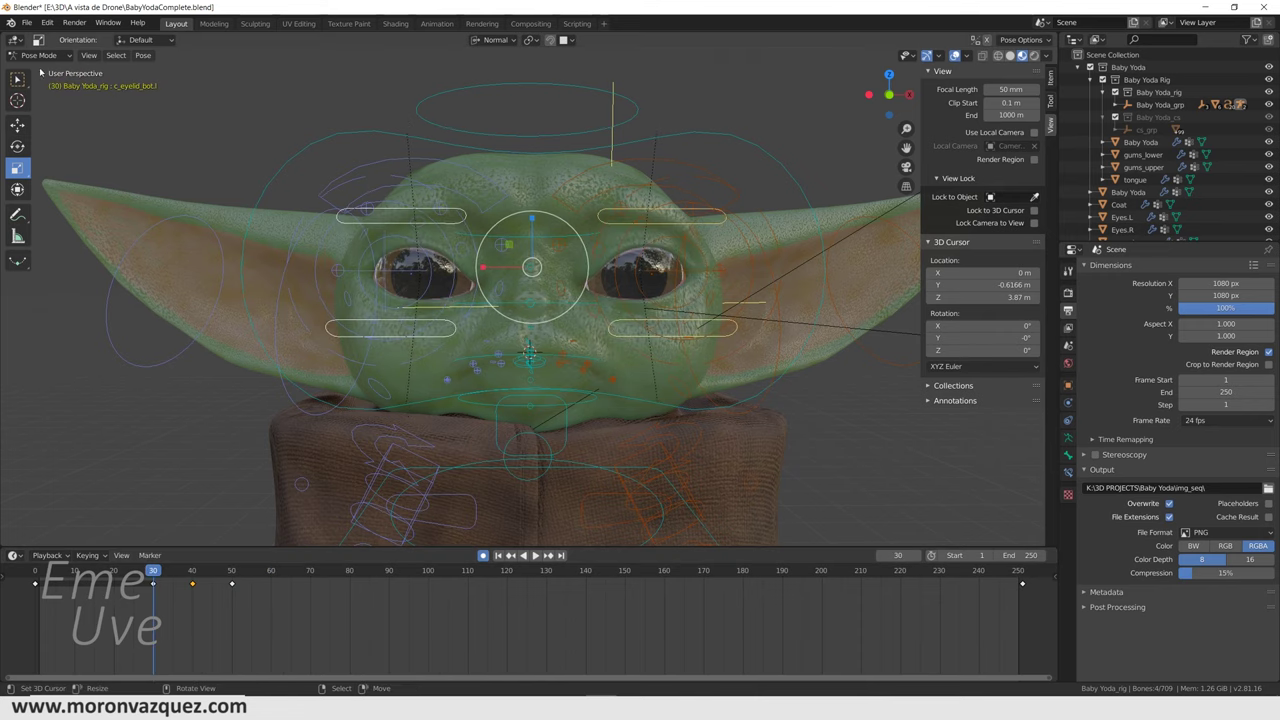
key(space)
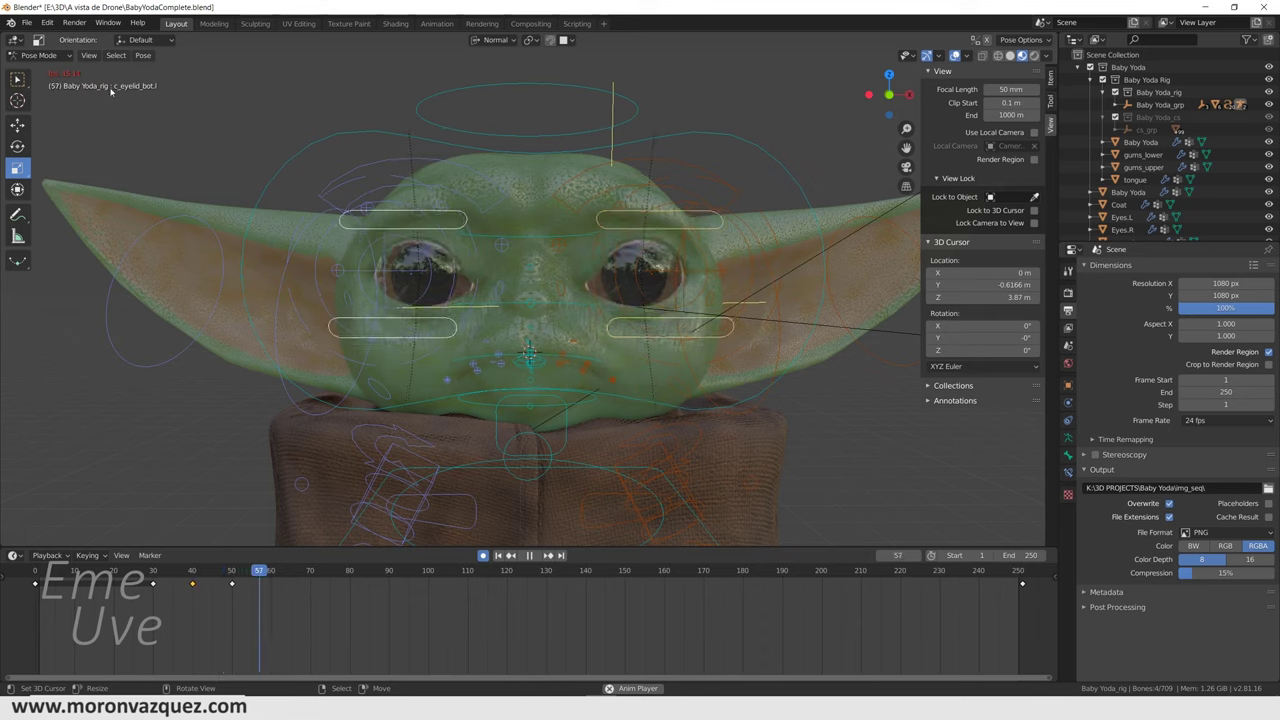
key(space)
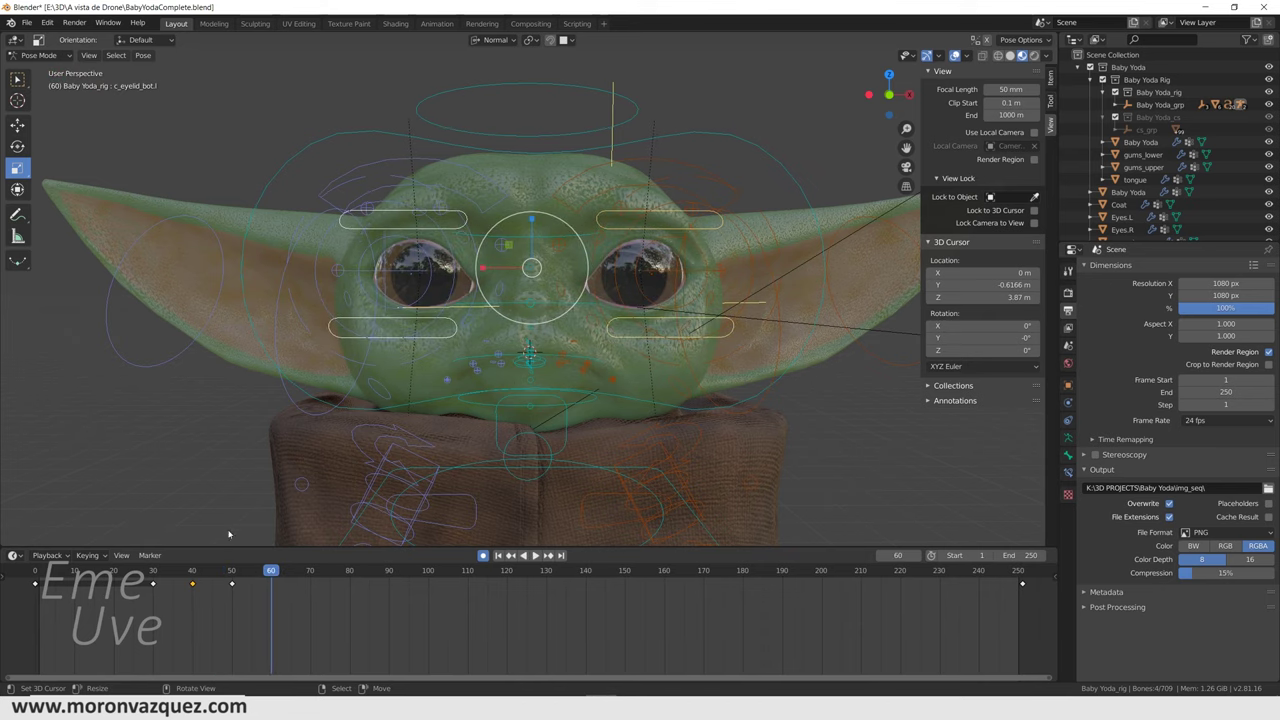
click(153, 598)
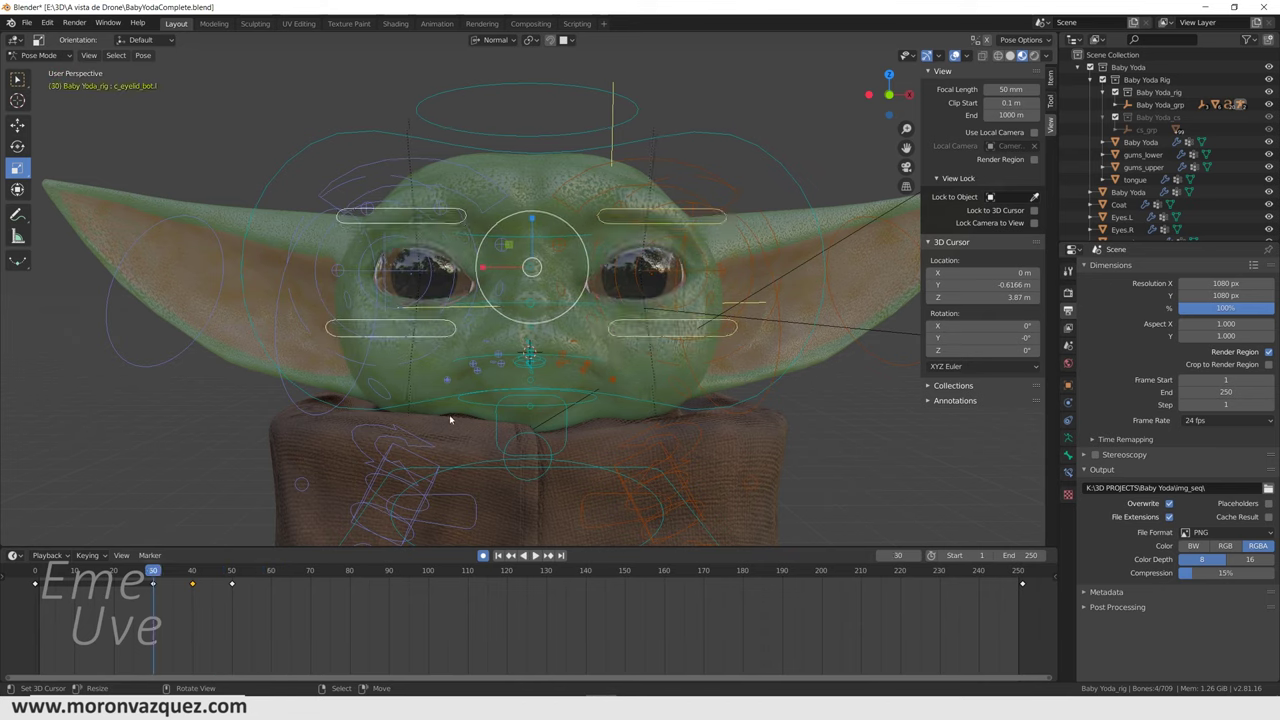
click(1009, 56)
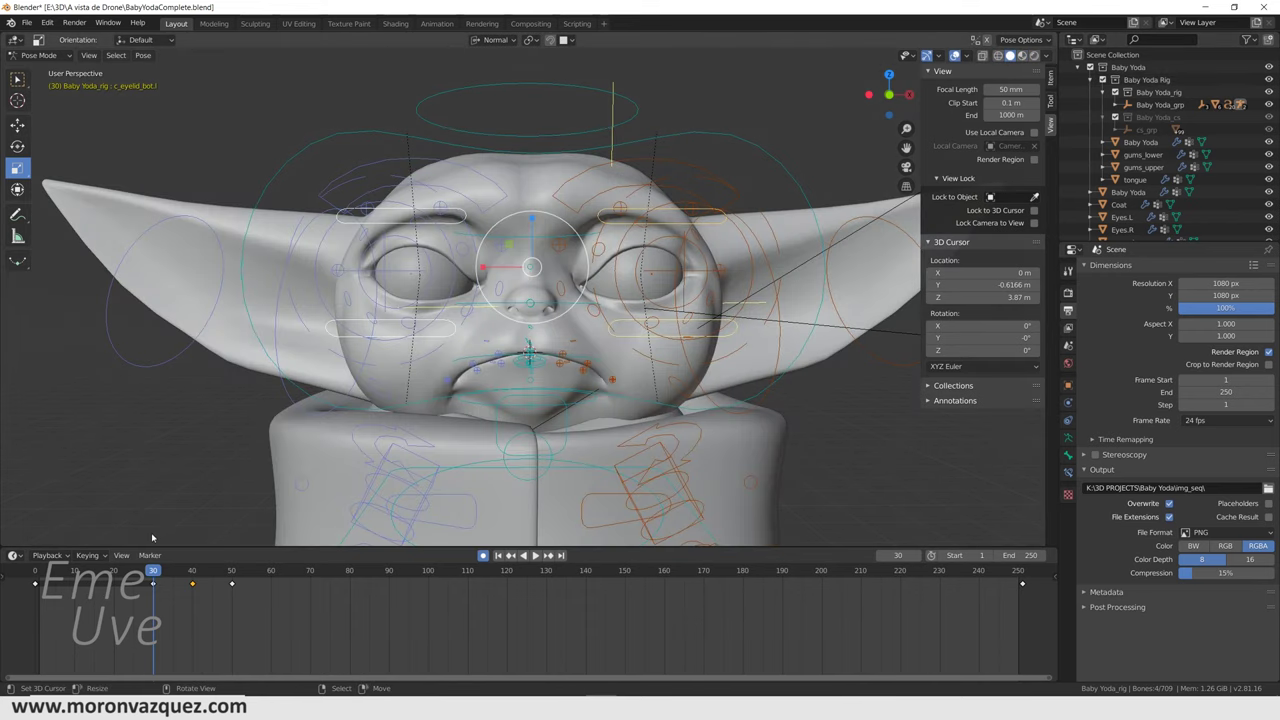
Review the blink by scrubbing frames 30–50 and playing it backwards and forwards
drag(153, 600, 231, 600)
key(shift+ctrl+space)
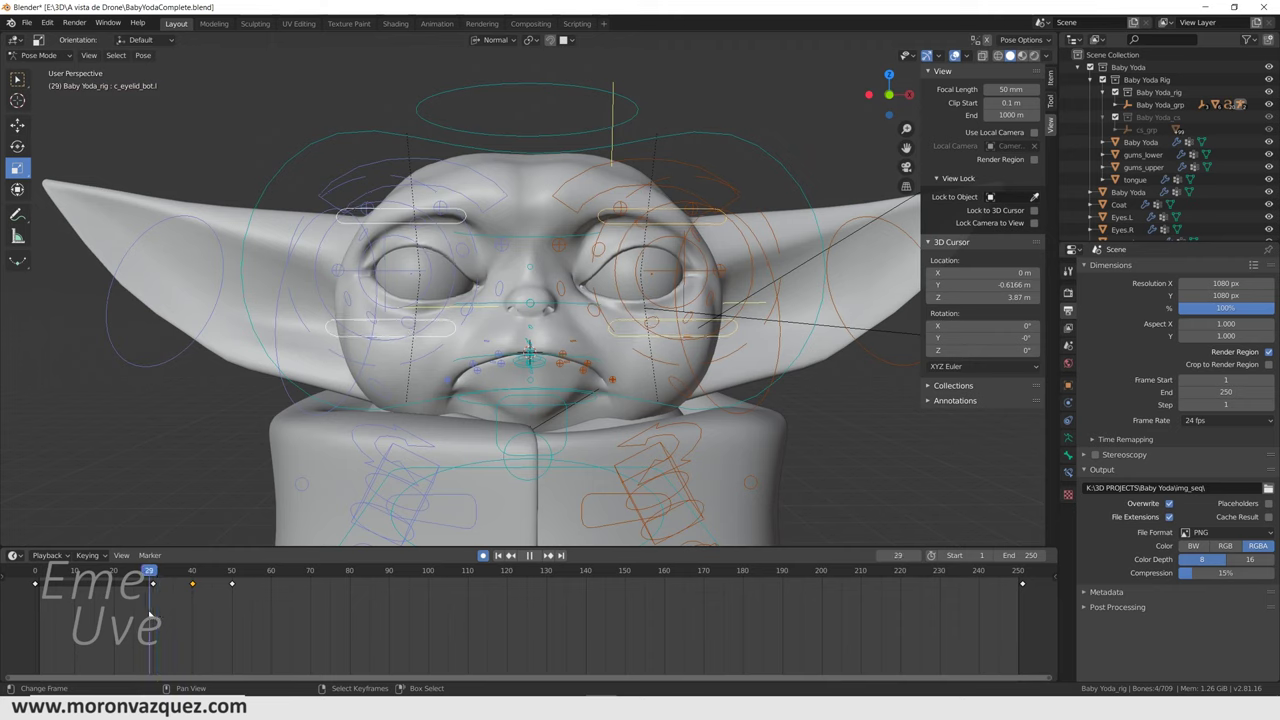
key(space)
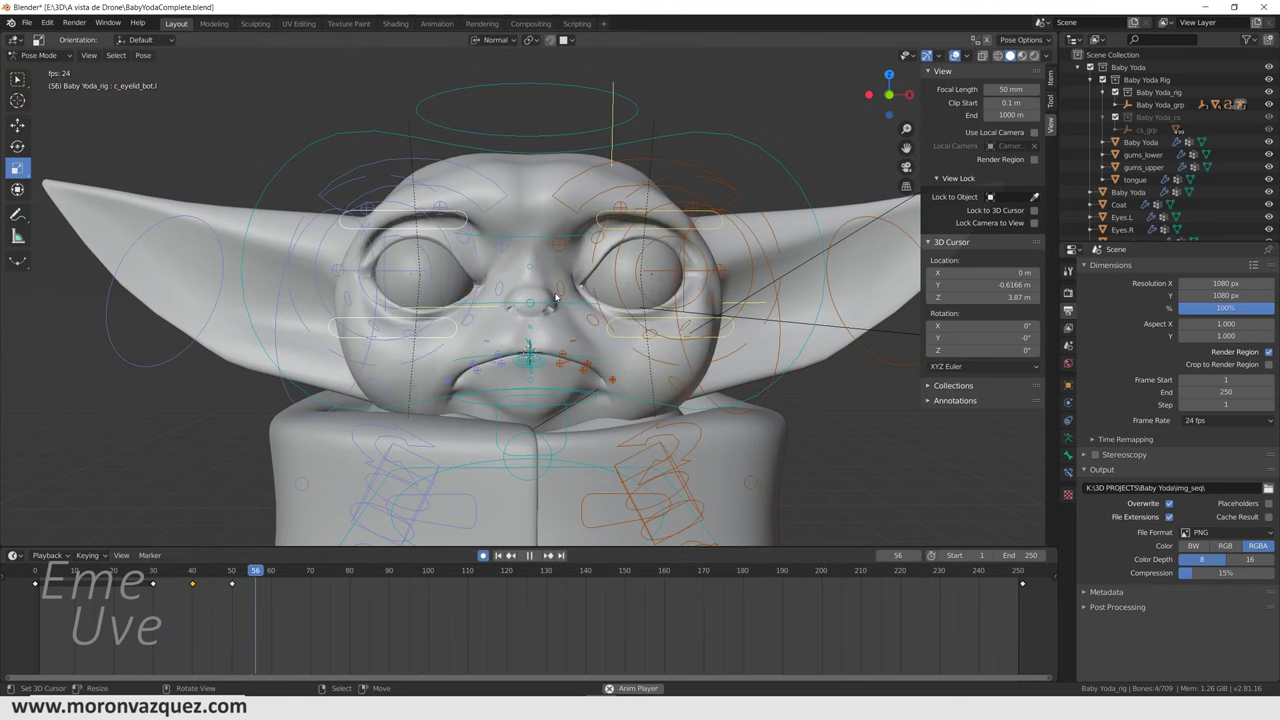
key(space)
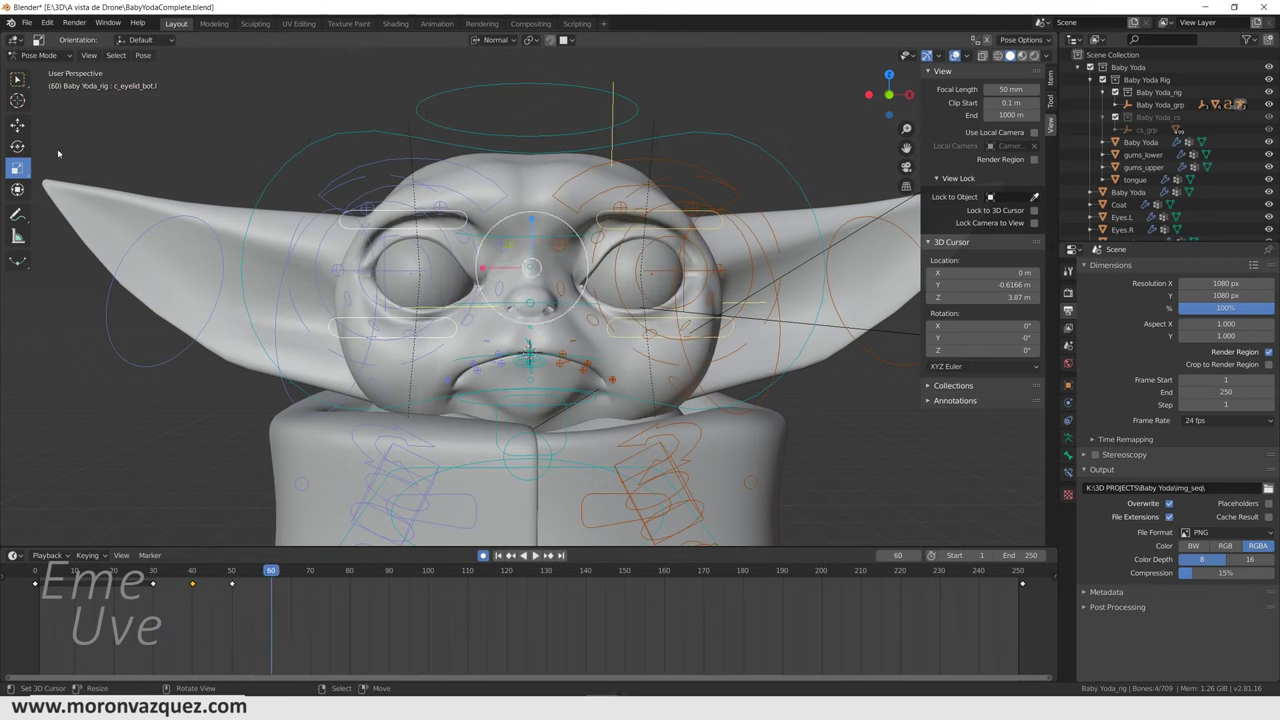
key(shift+Left)
key(space)
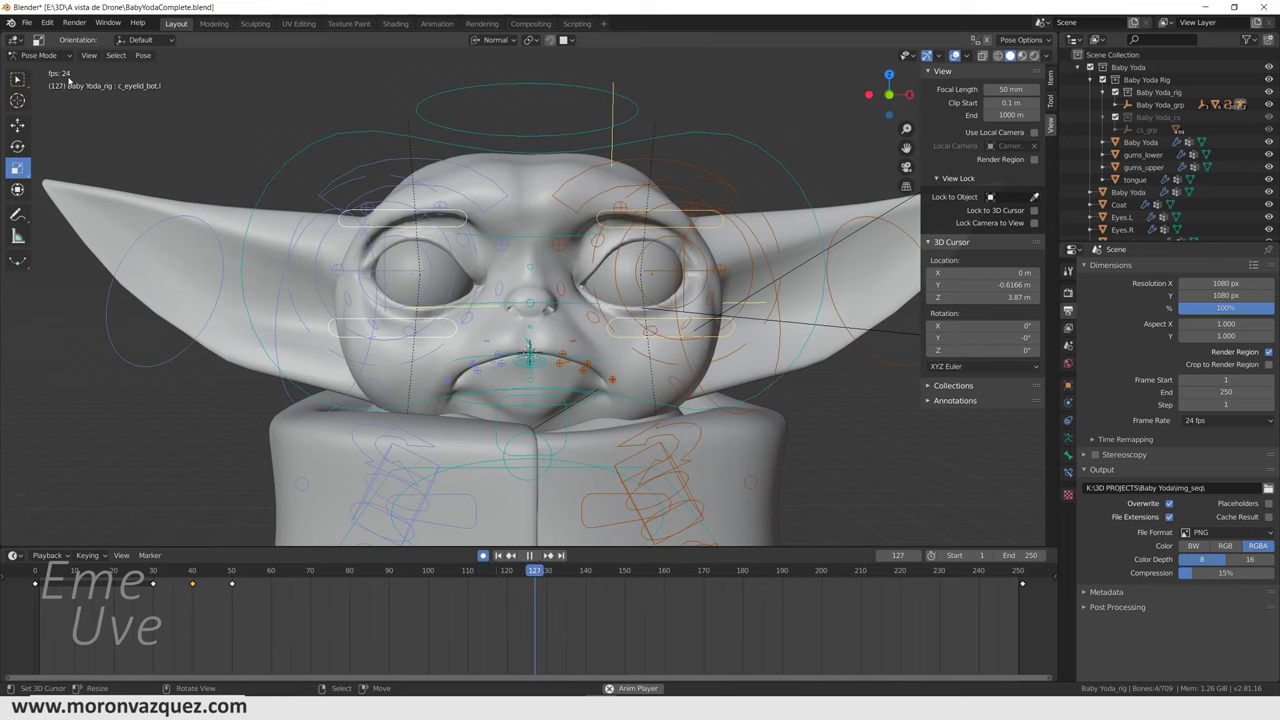
click(150, 568)
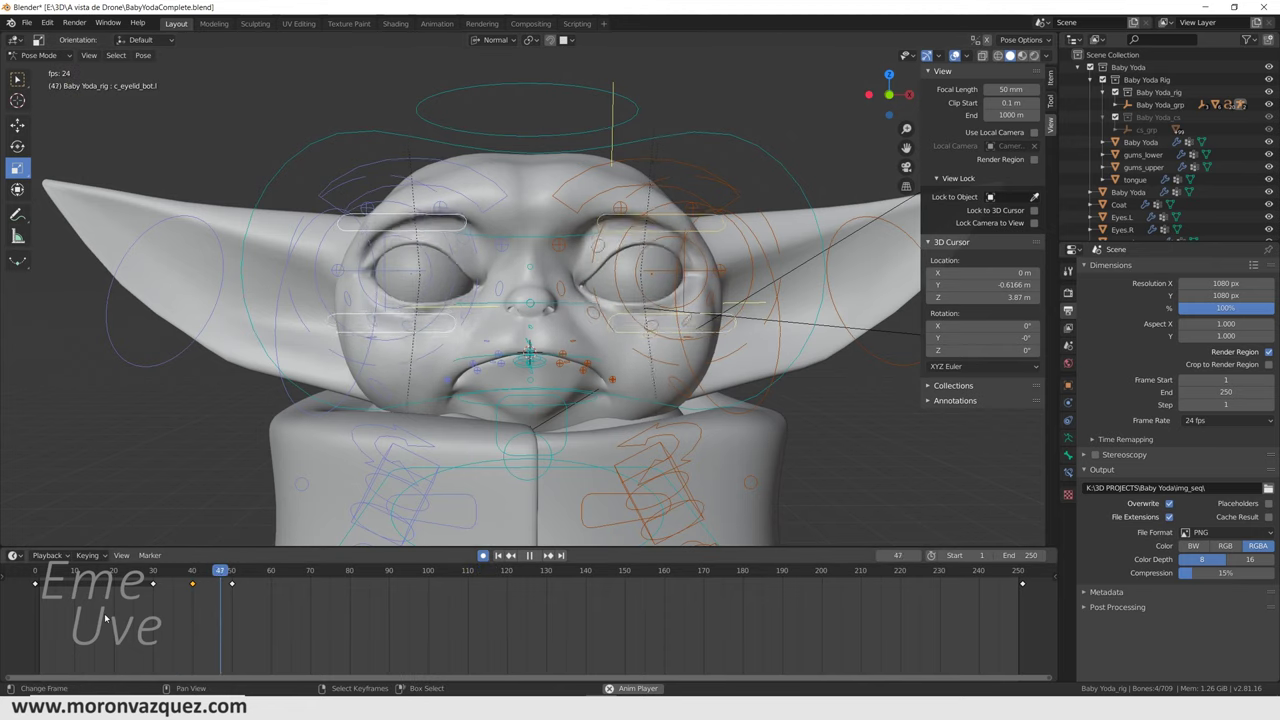
click(117, 606)
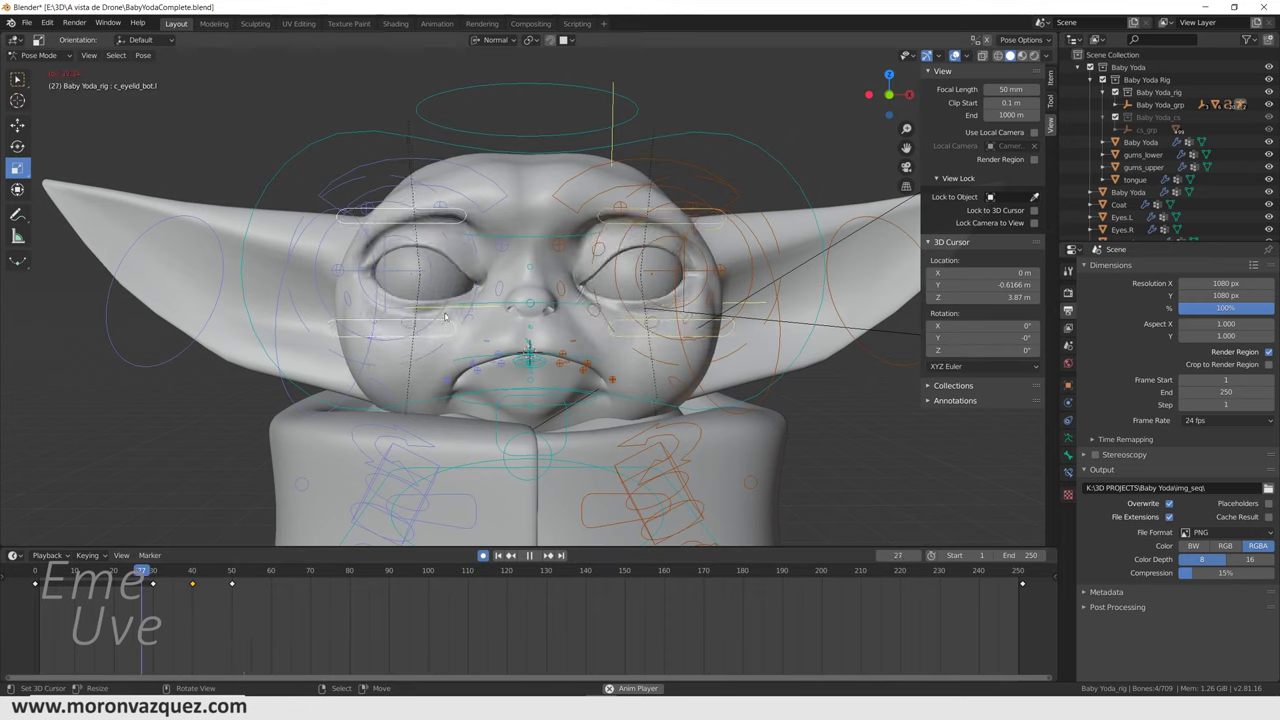
click(131, 608)
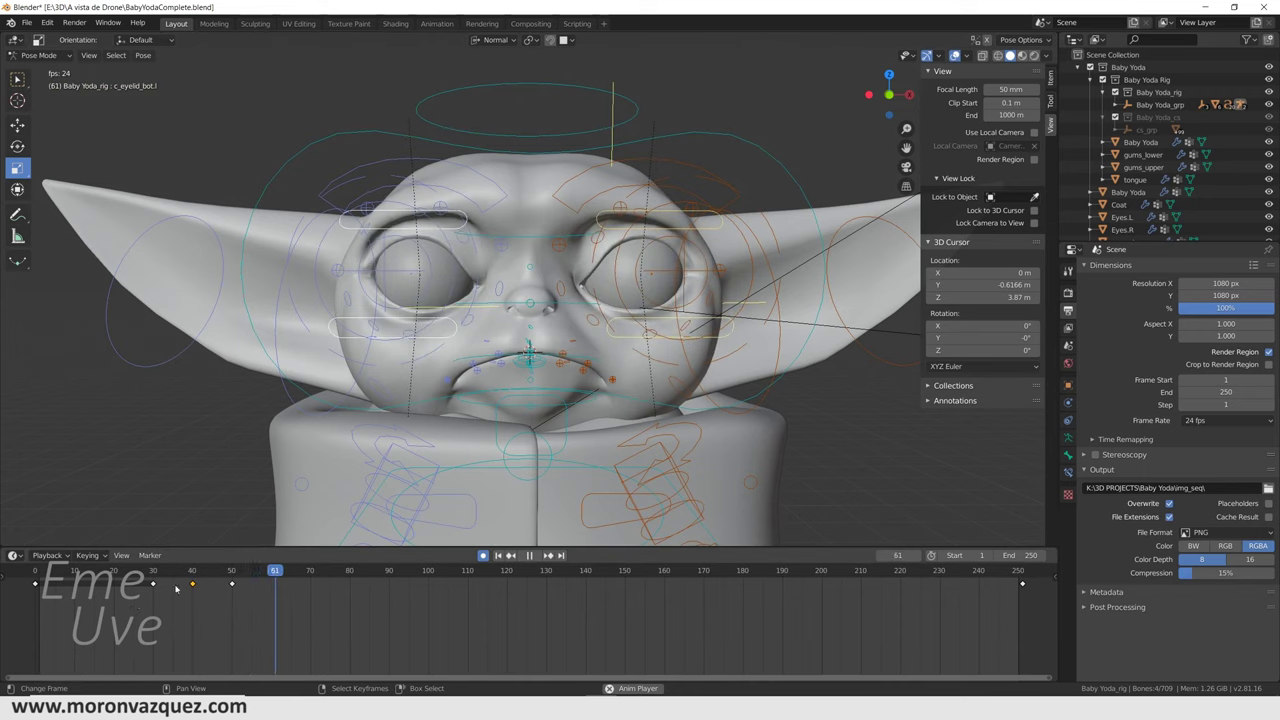
key(space)
click(155, 590)
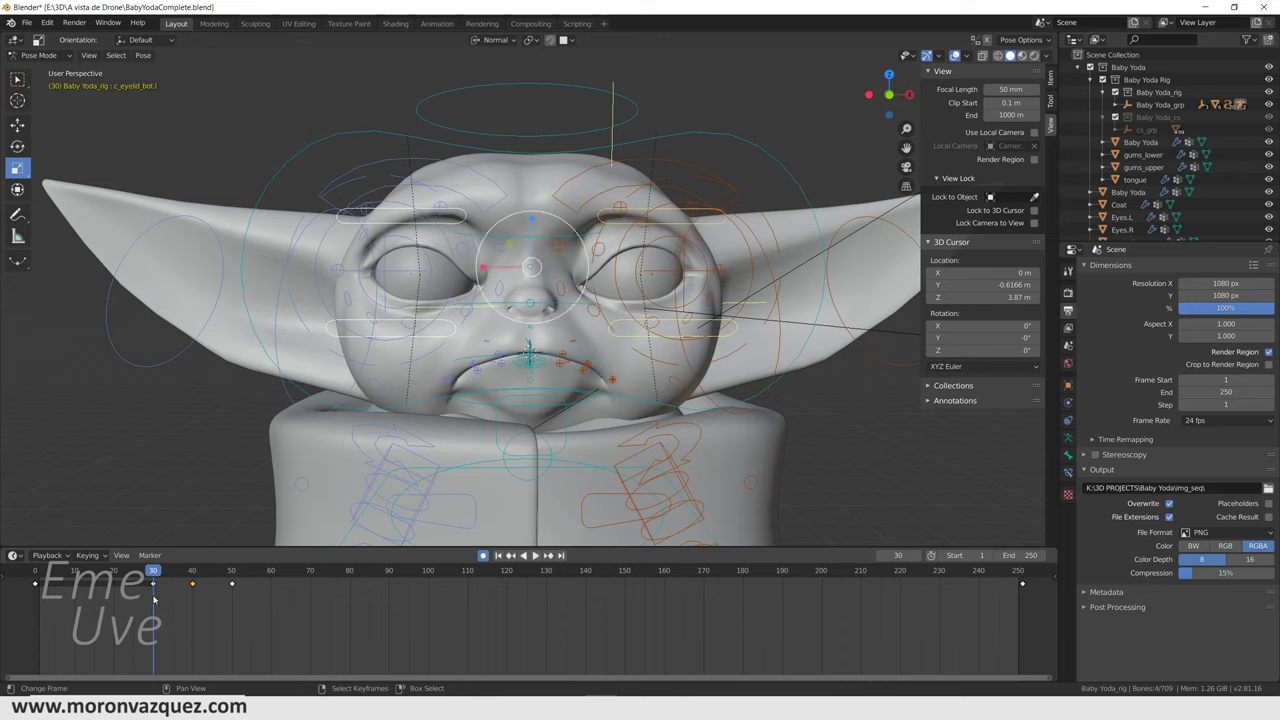
Rescale the eyelid control at frame 50 to adjust the open pose, then replay to check
click(232, 606)
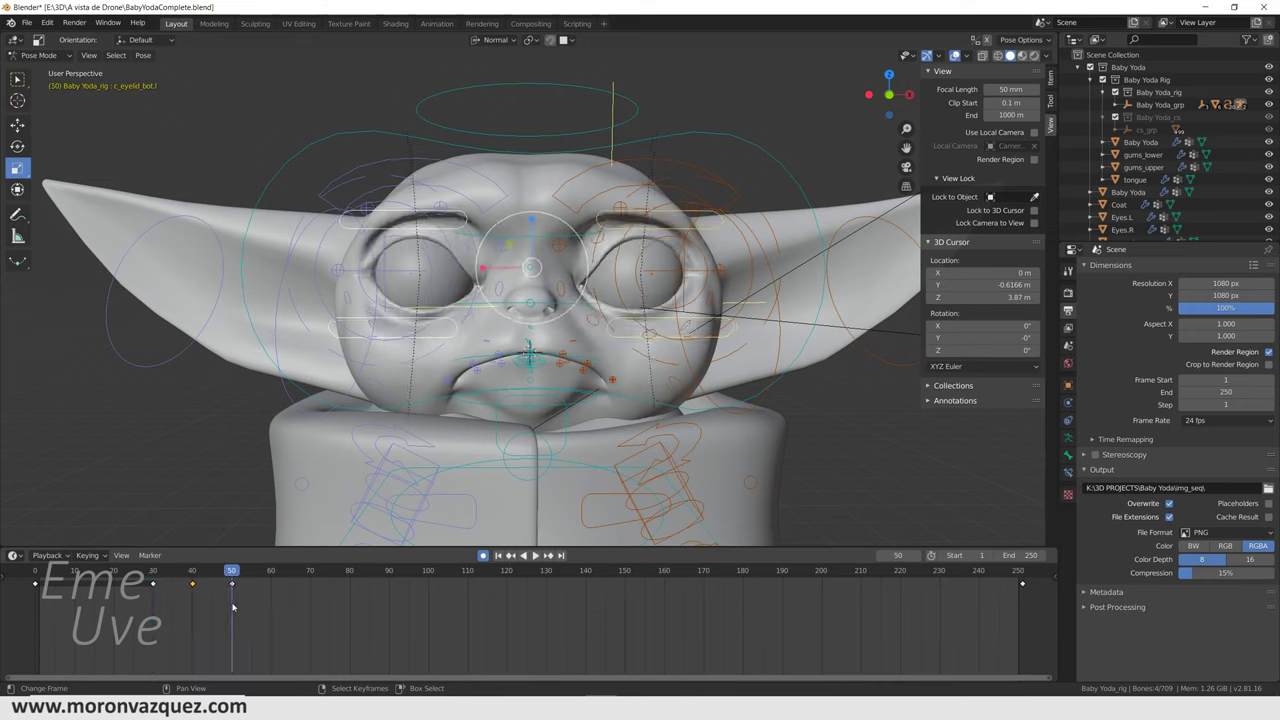
key(s)
click(528, 228)
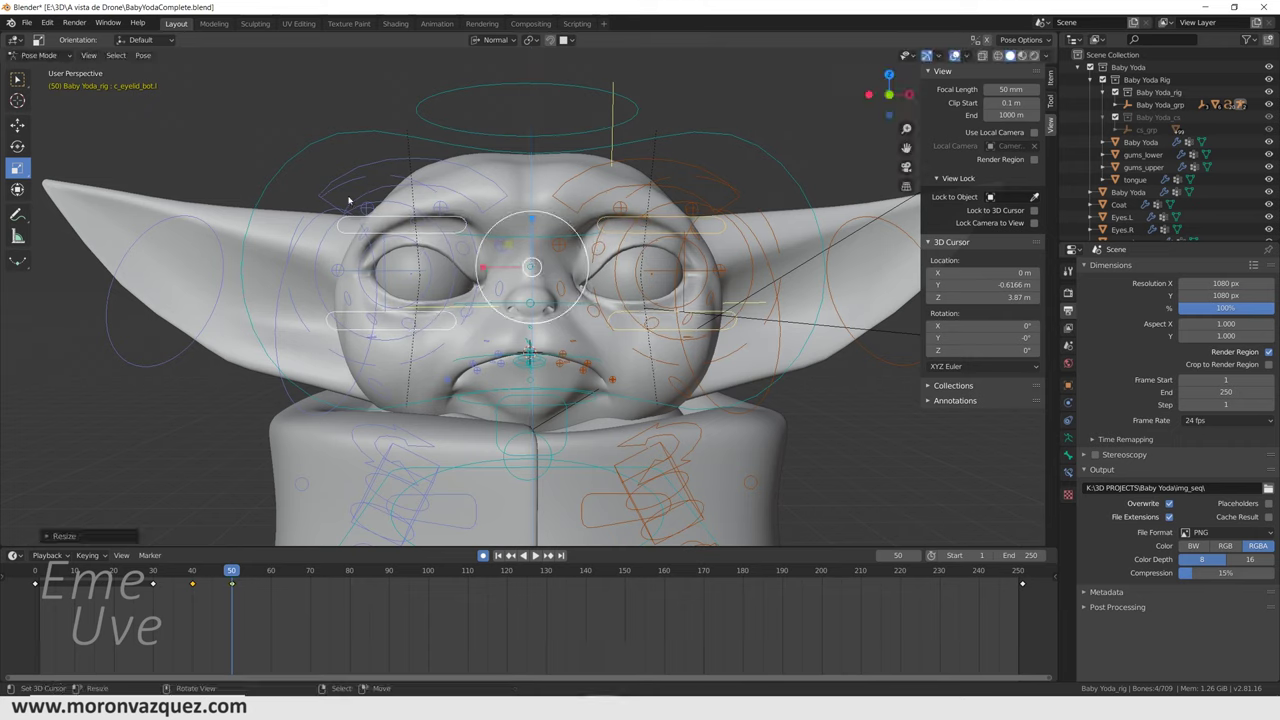
key(space)
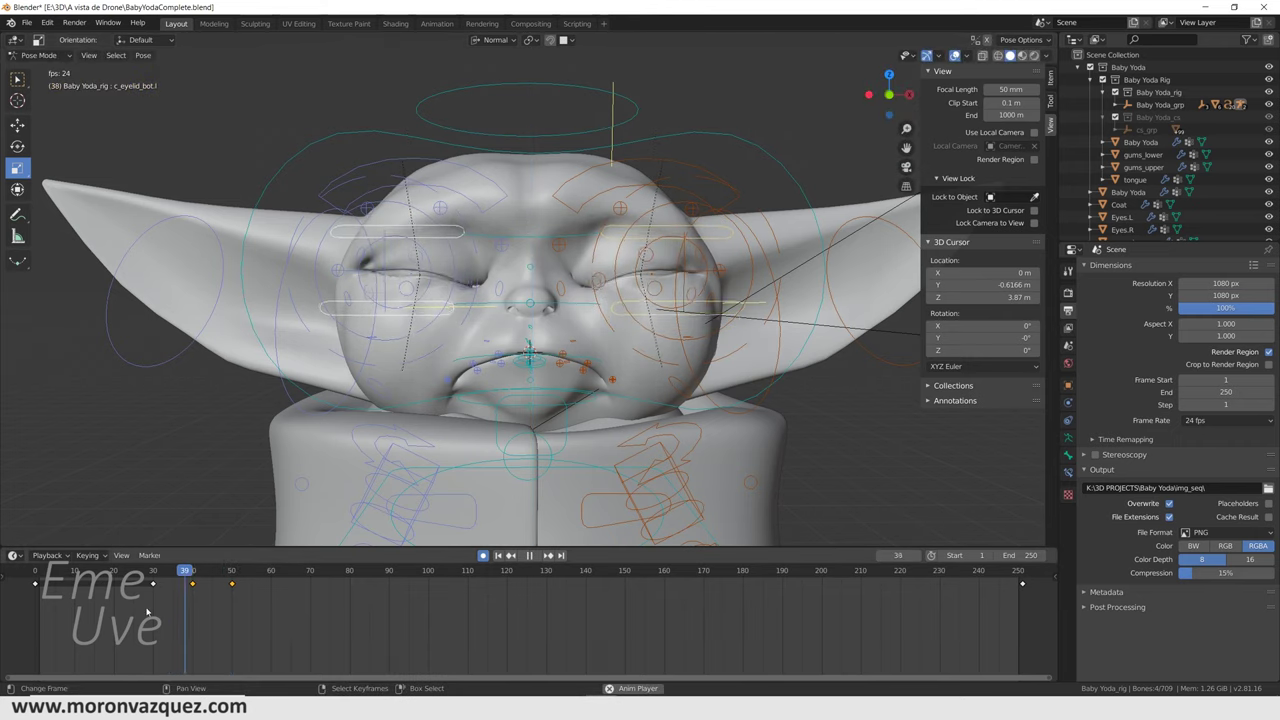
key(space)
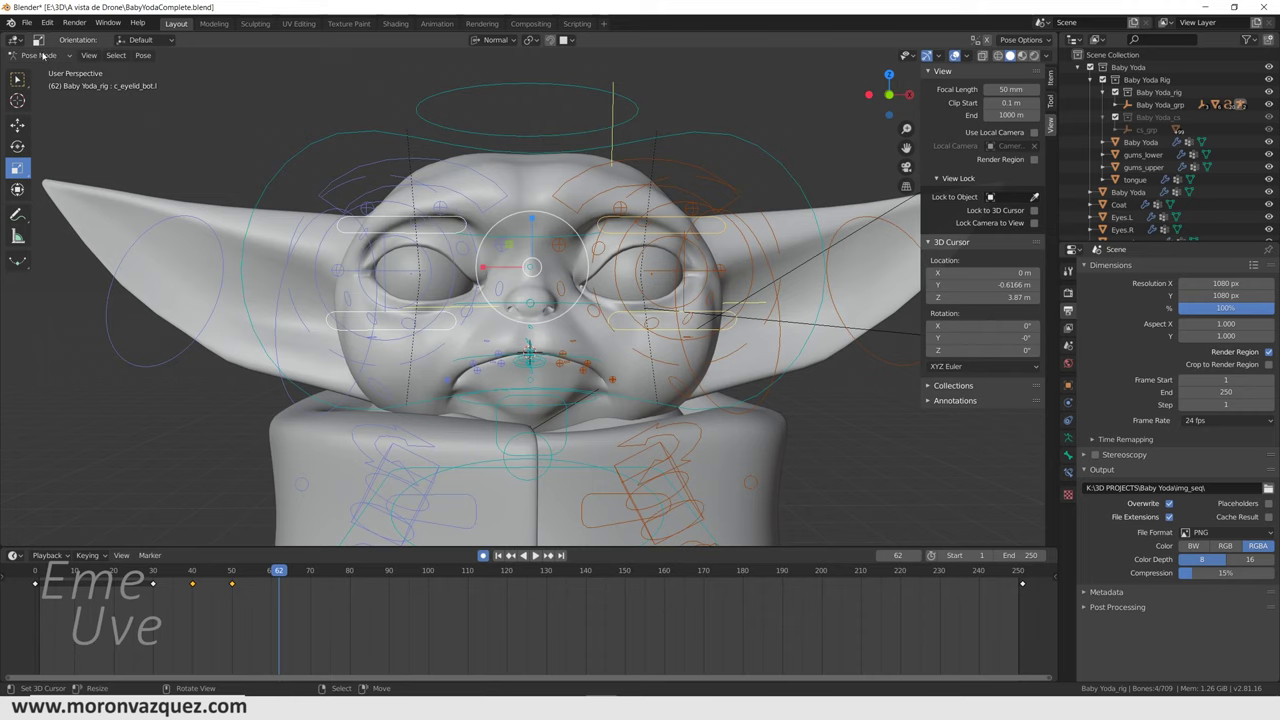
click(548, 601)
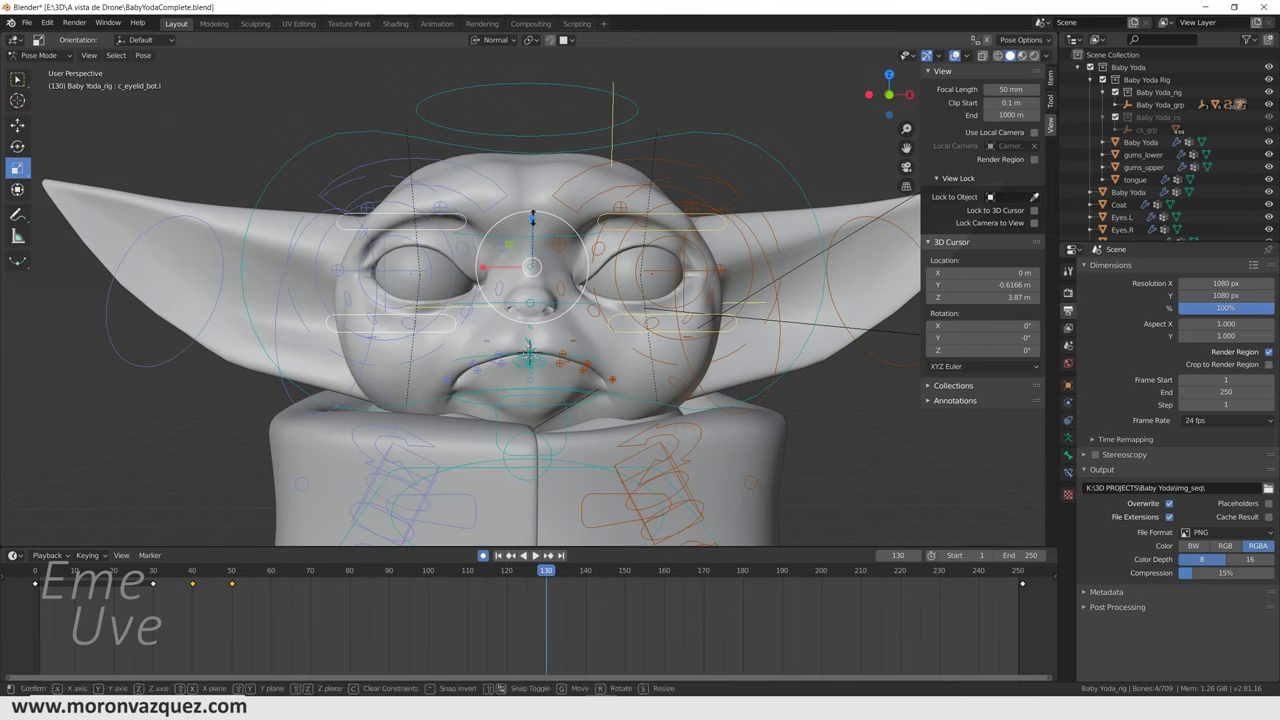
Add a second blink with eyes closed at frame 145 and reopened at frame 160, then play it
click(605, 598)
key(s)
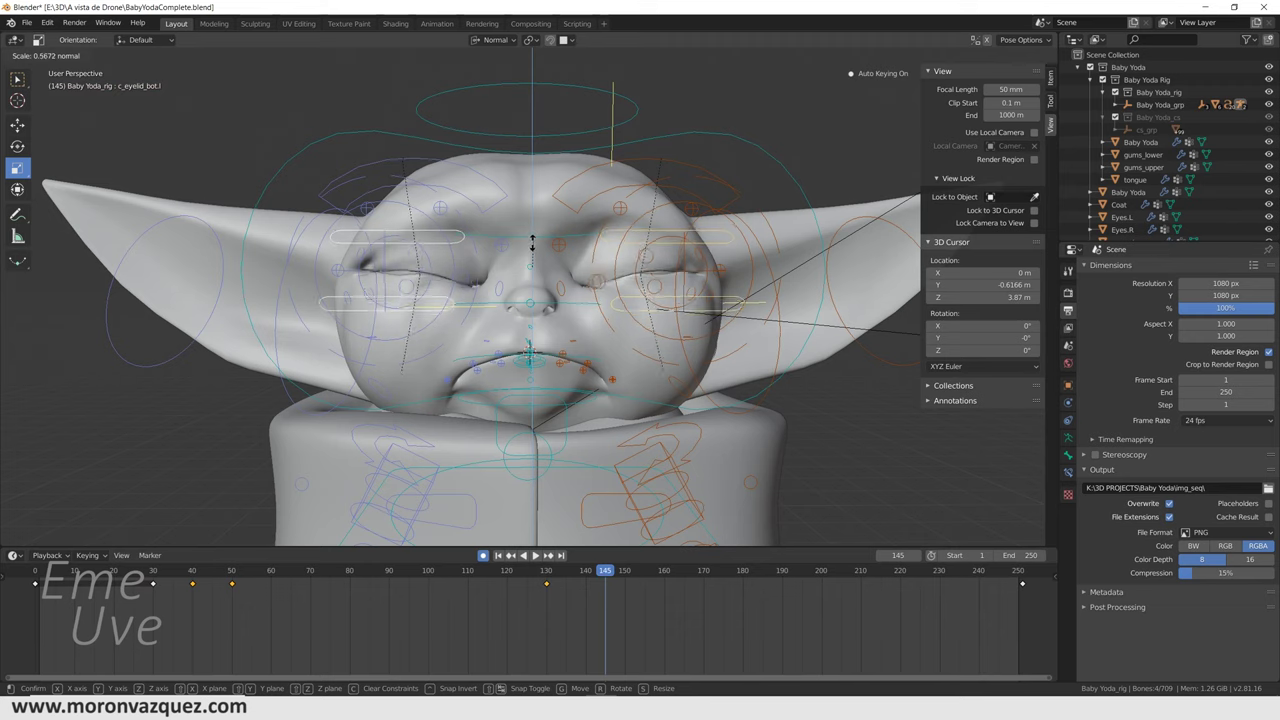
click(532, 240)
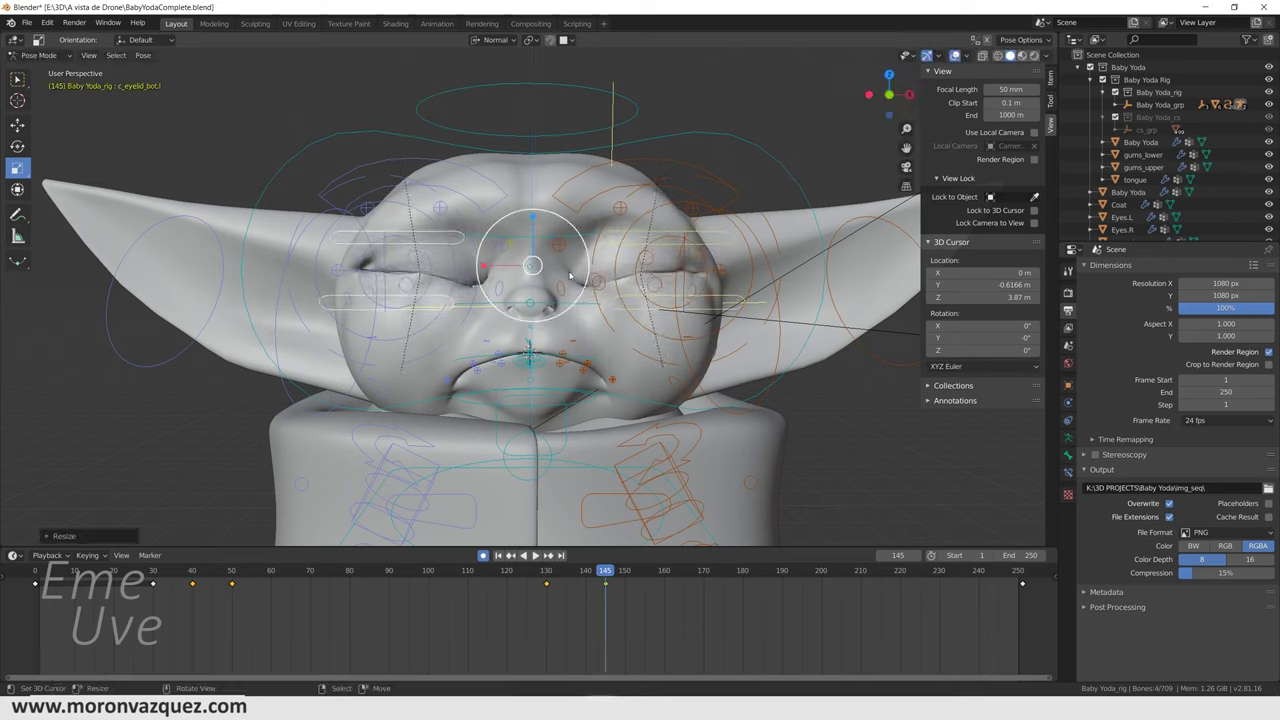
click(664, 593)
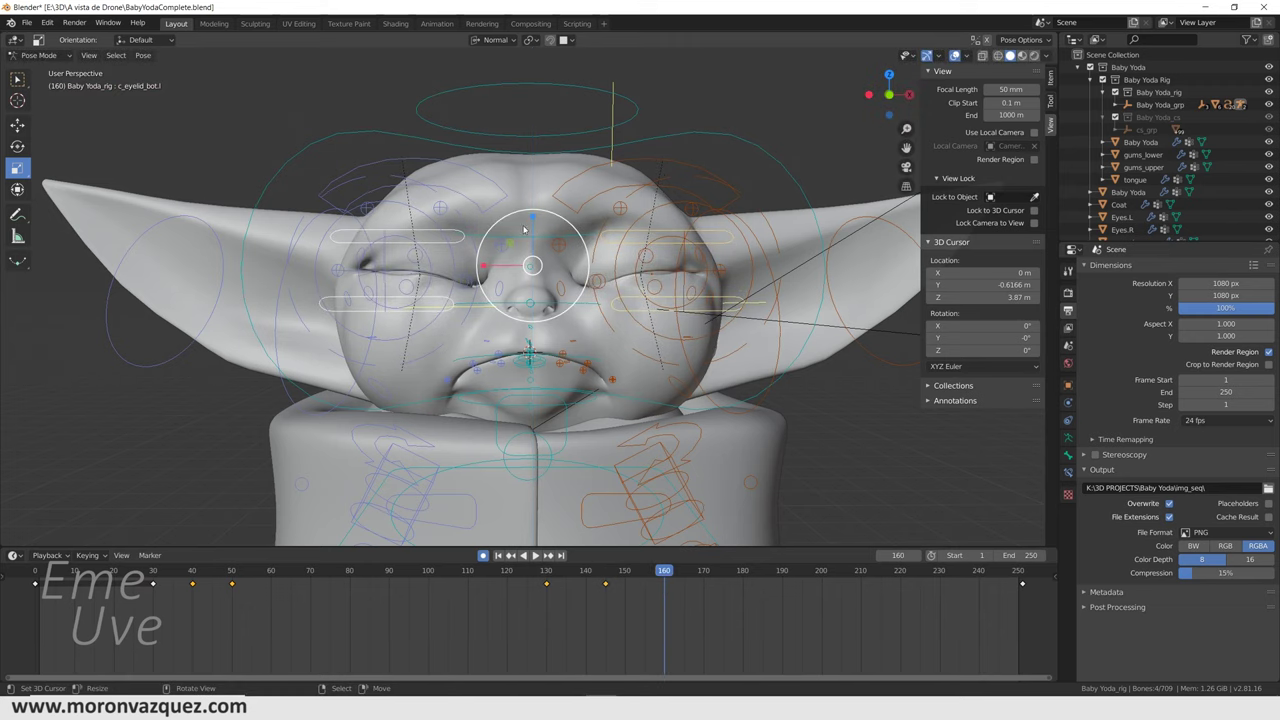
key(s)
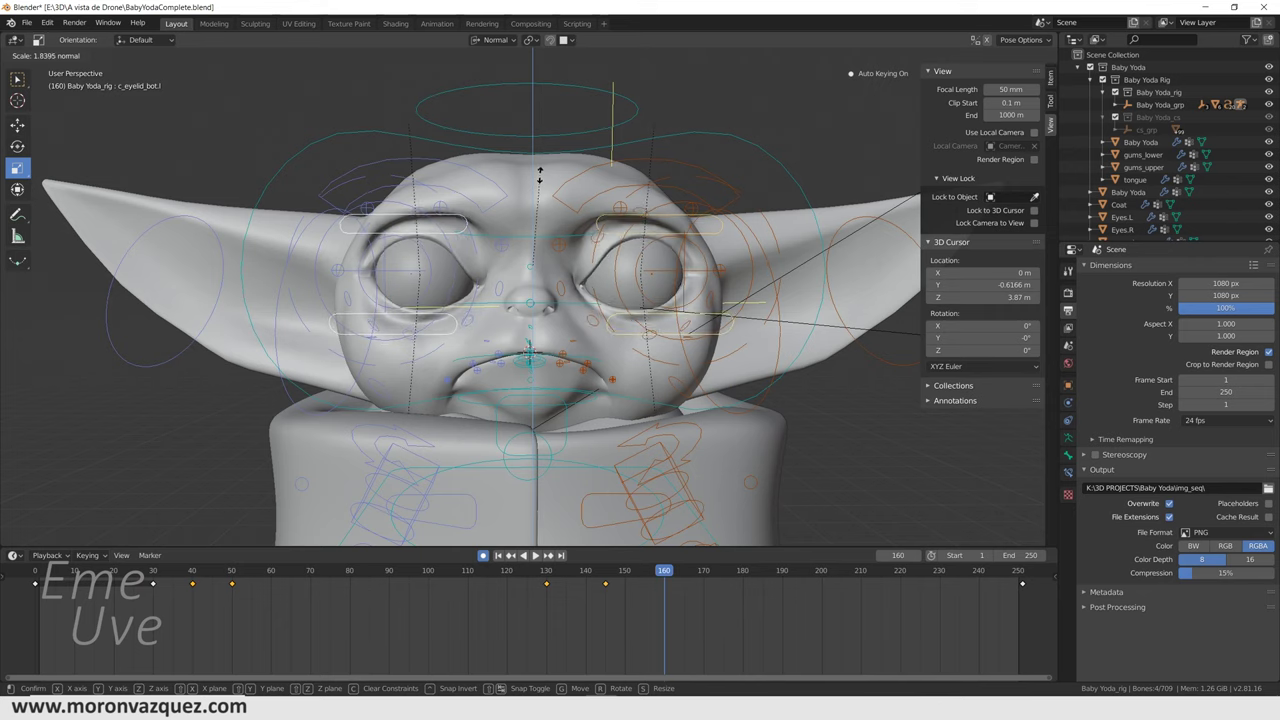
click(540, 172)
click(463, 631)
key(space)
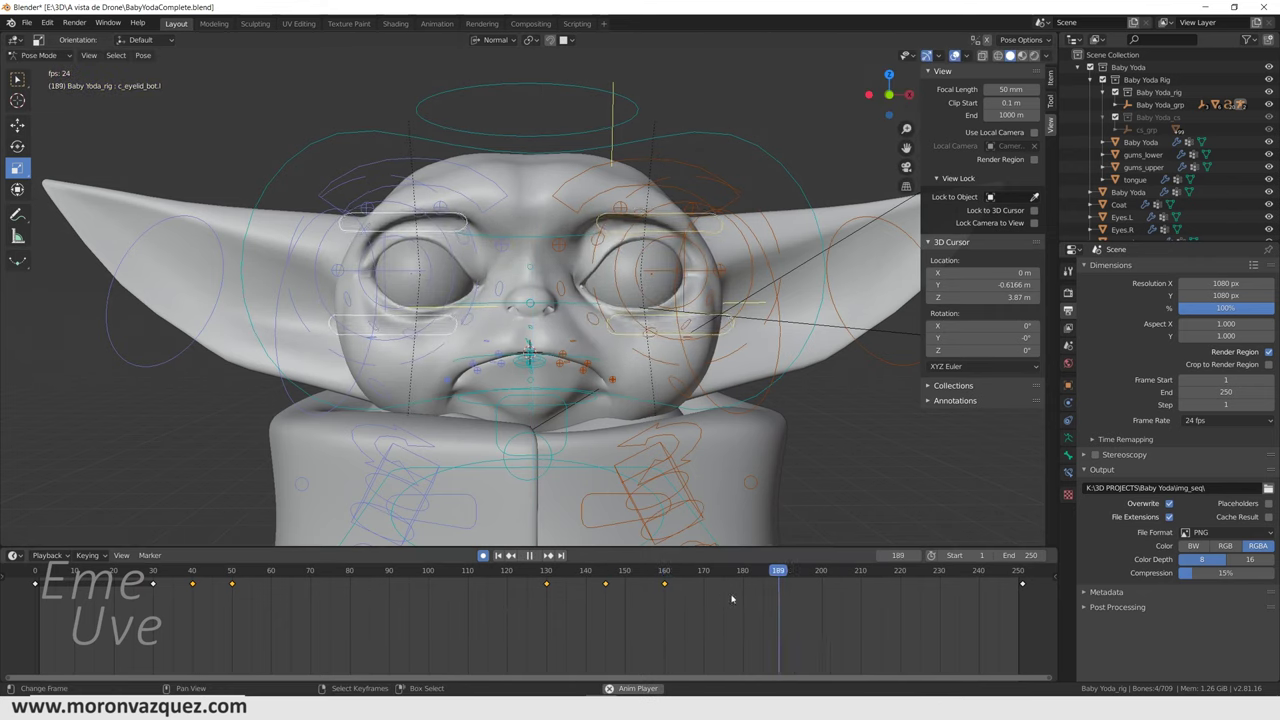
key(space)
Key a third blink: open at 200, closed at 209, open at 218, then play from the start in textured shading
click(820, 571)
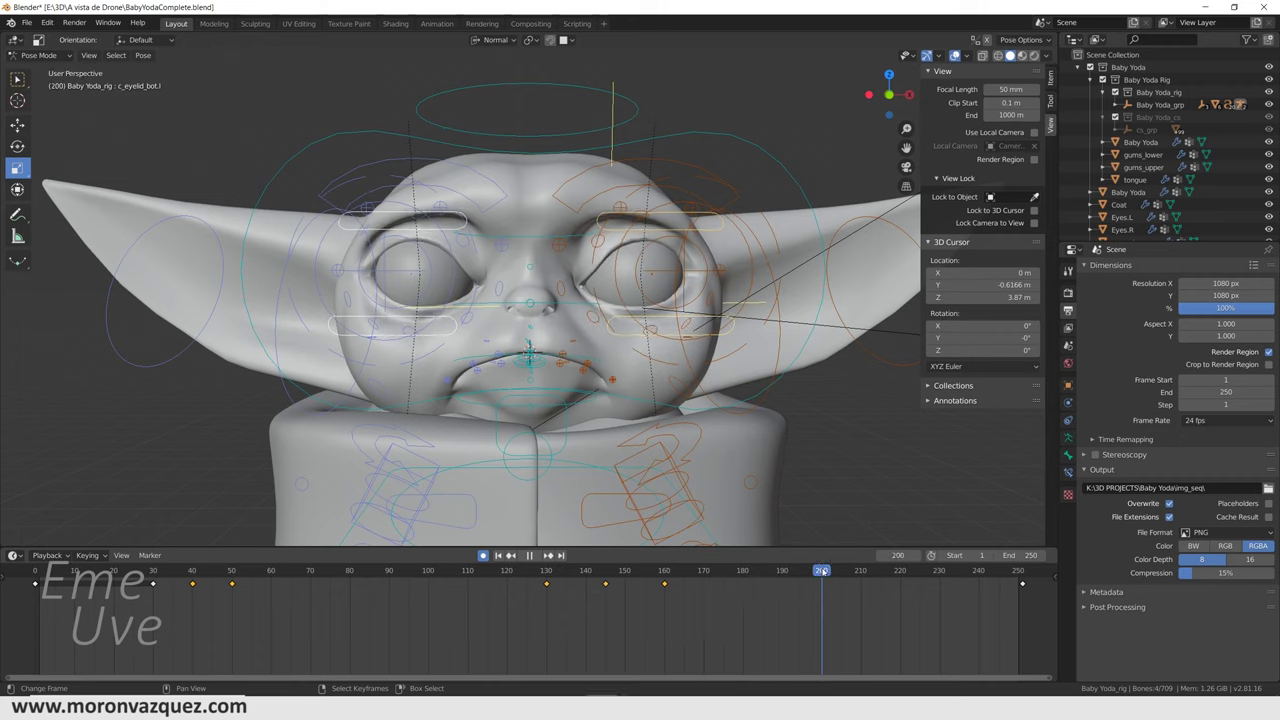
click(537, 220)
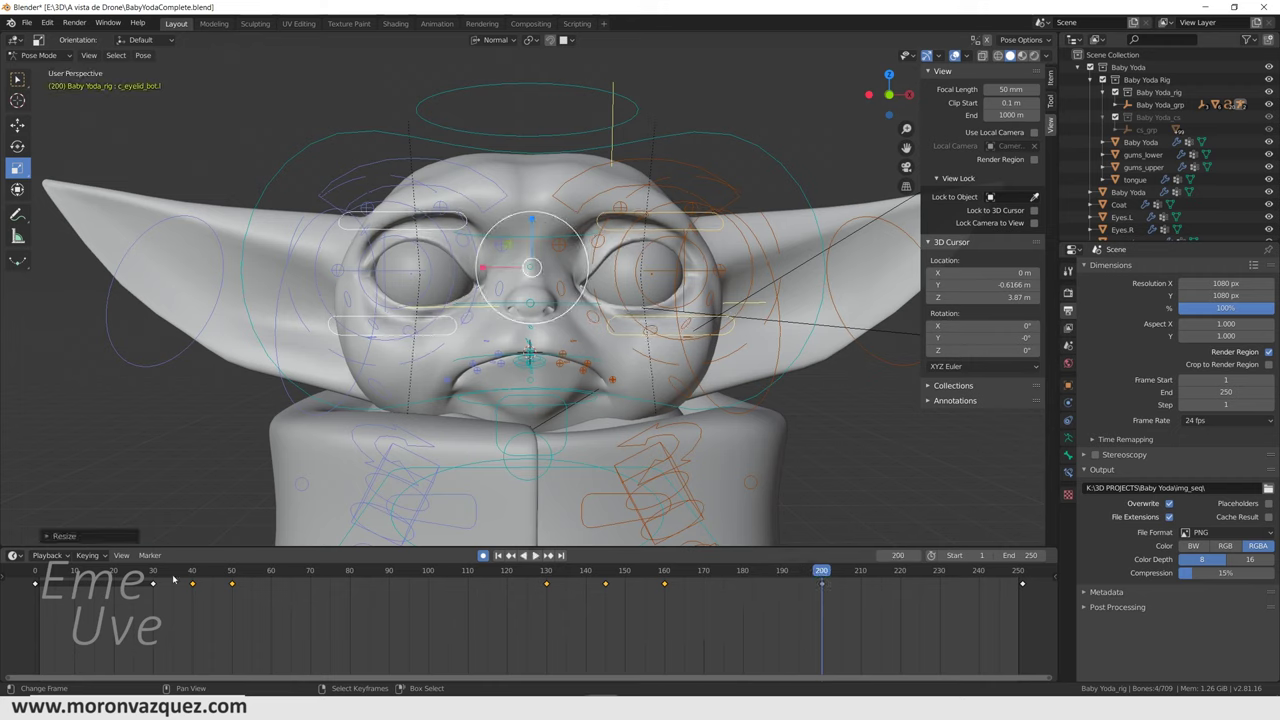
click(859, 597)
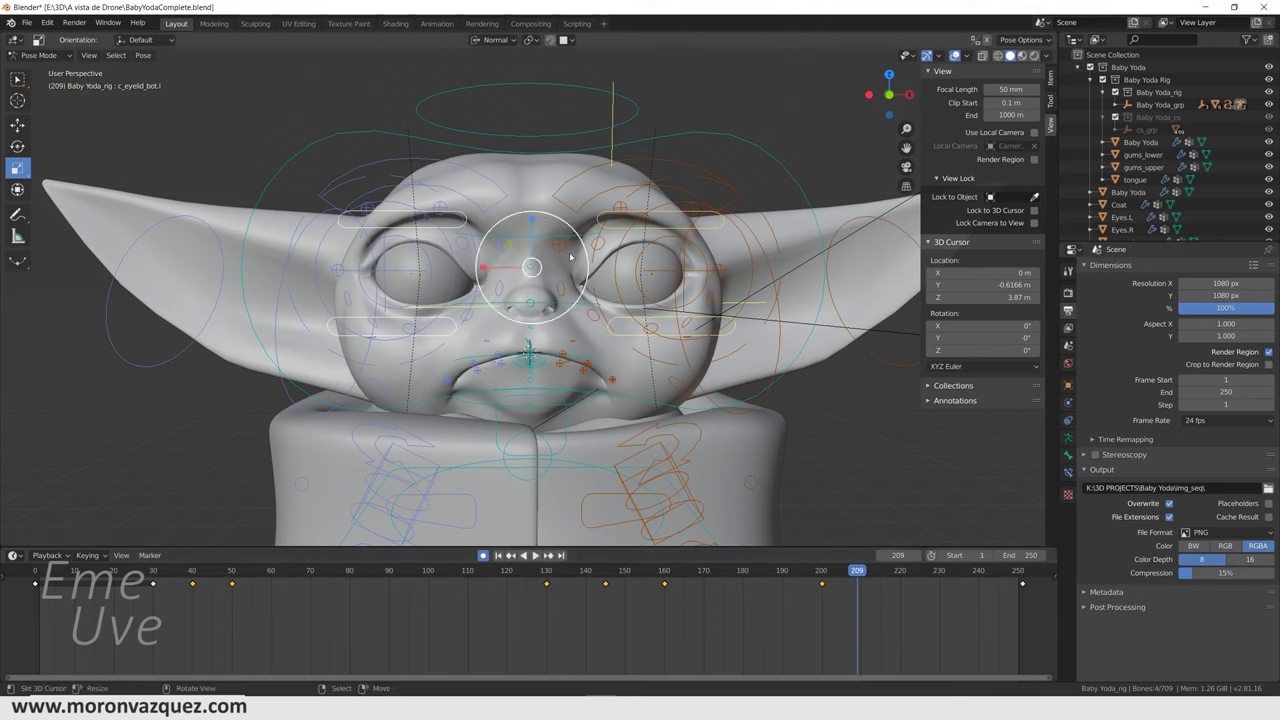
drag(533, 220, 533, 245)
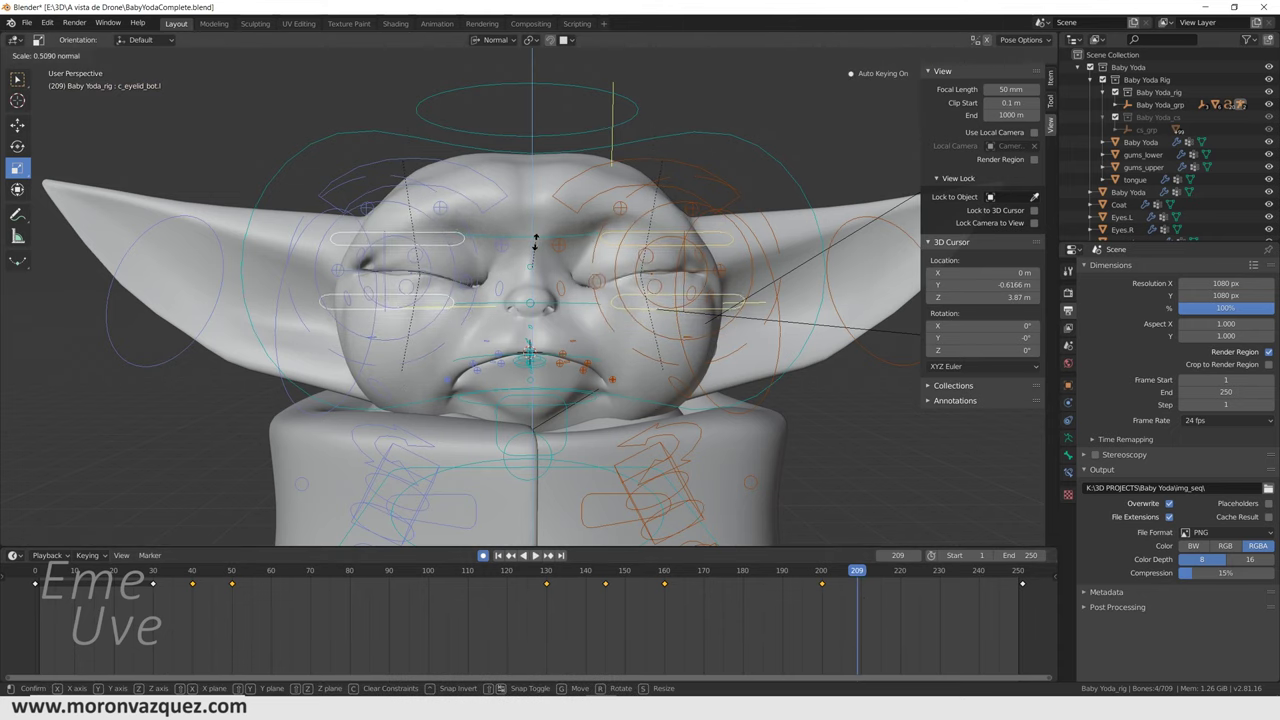
click(891, 597)
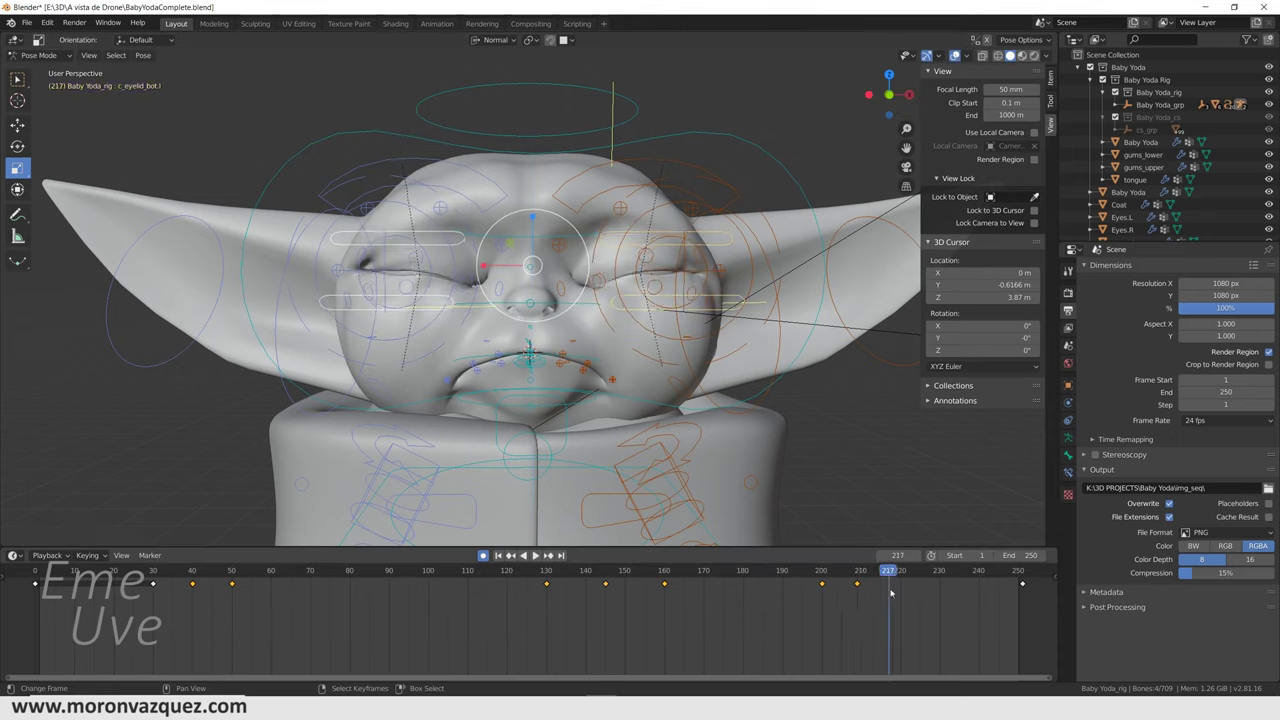
drag(538, 218, 532, 177)
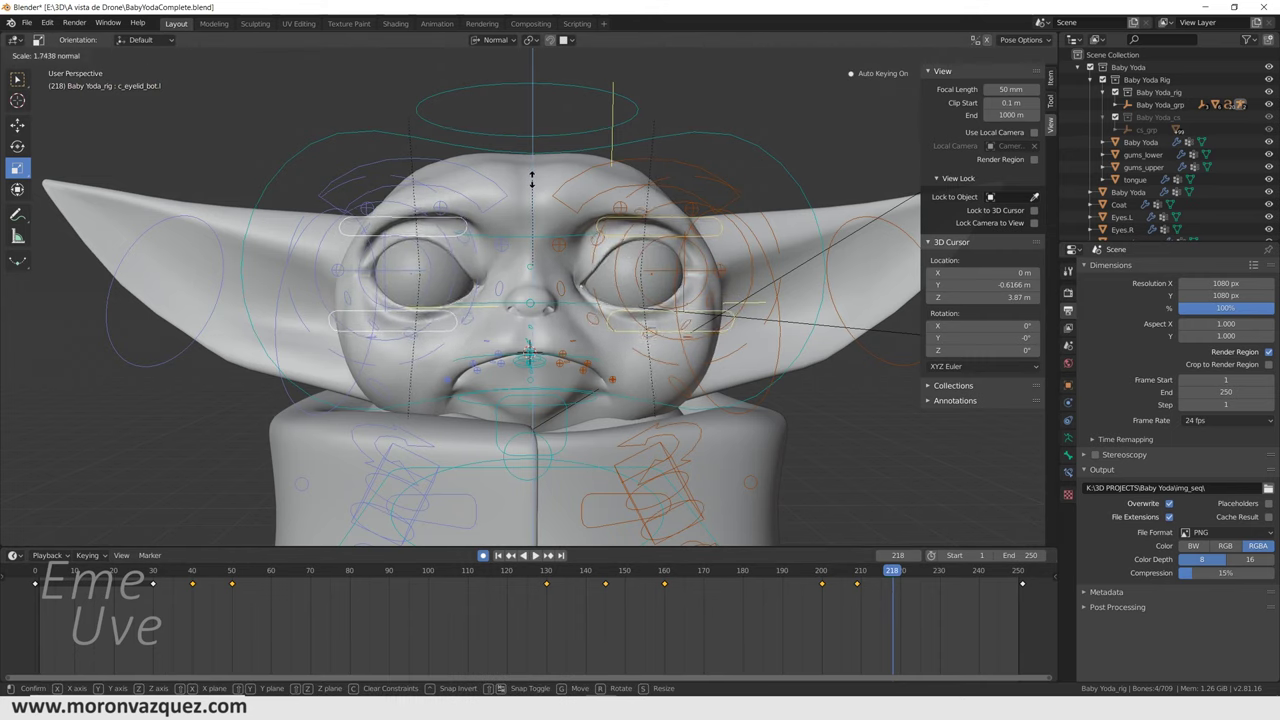
drag(532, 177, 532, 185)
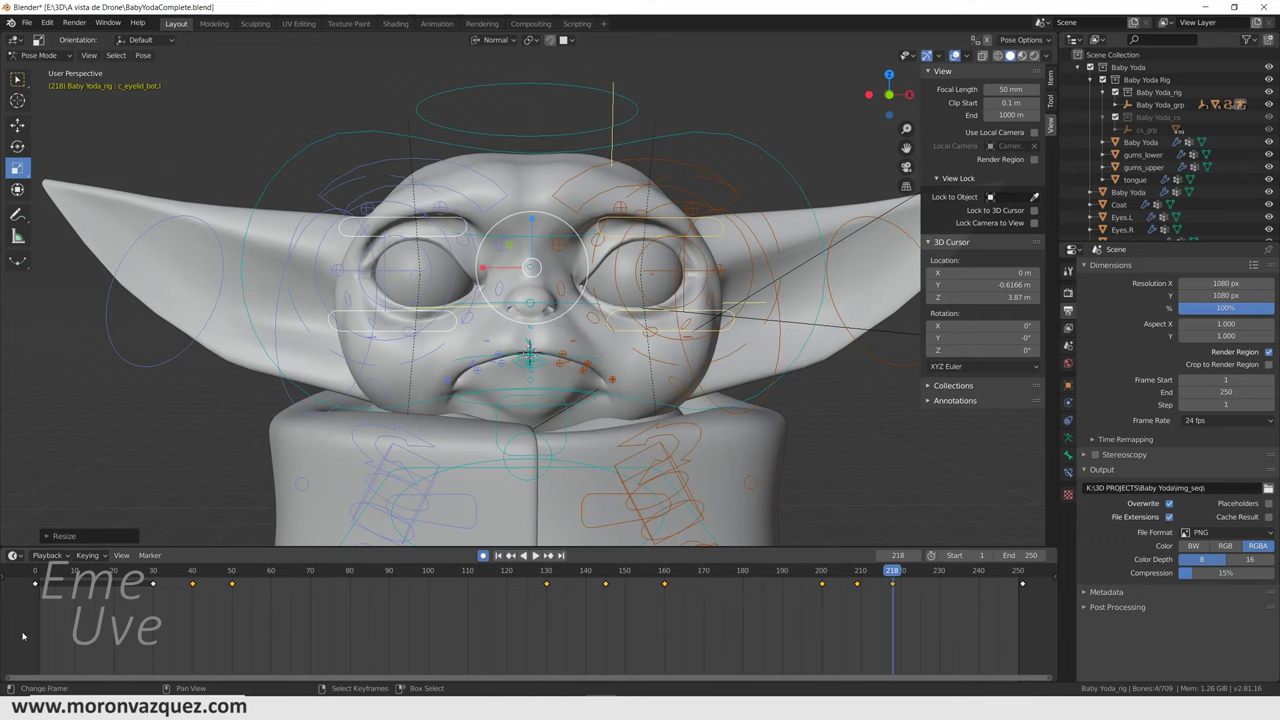
key(shift+Left)
key(space)
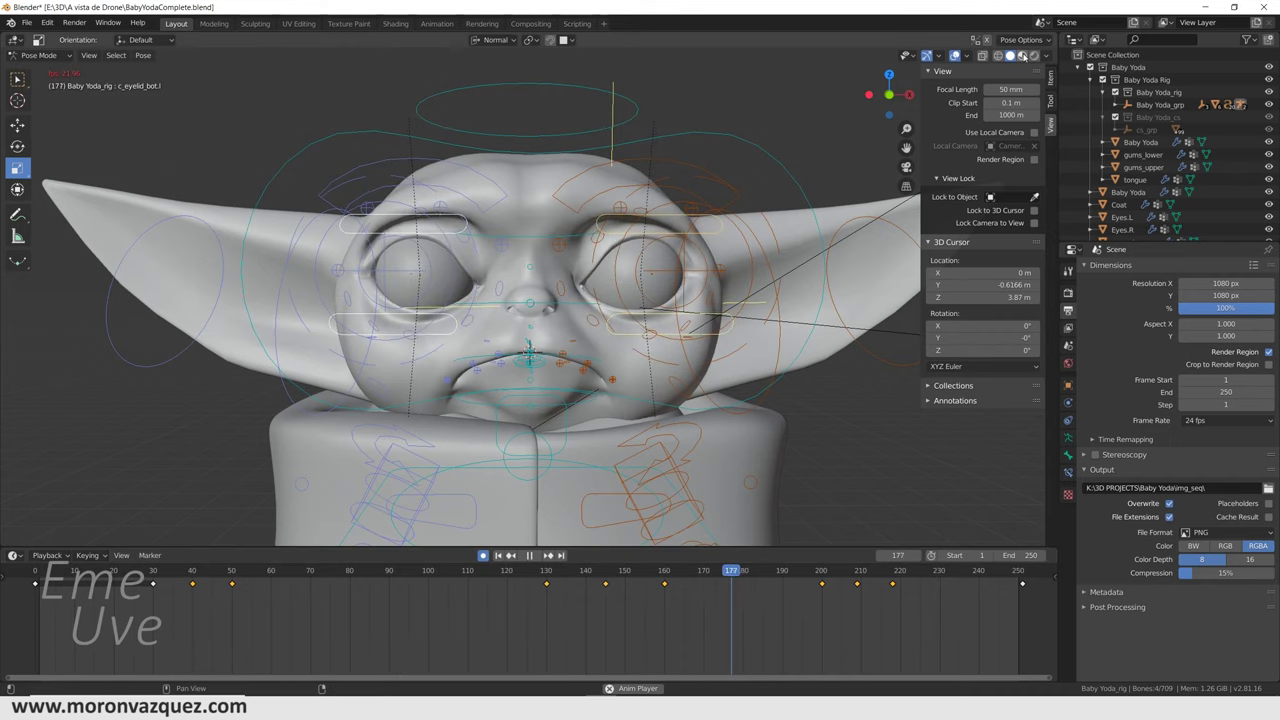
click(1021, 55)
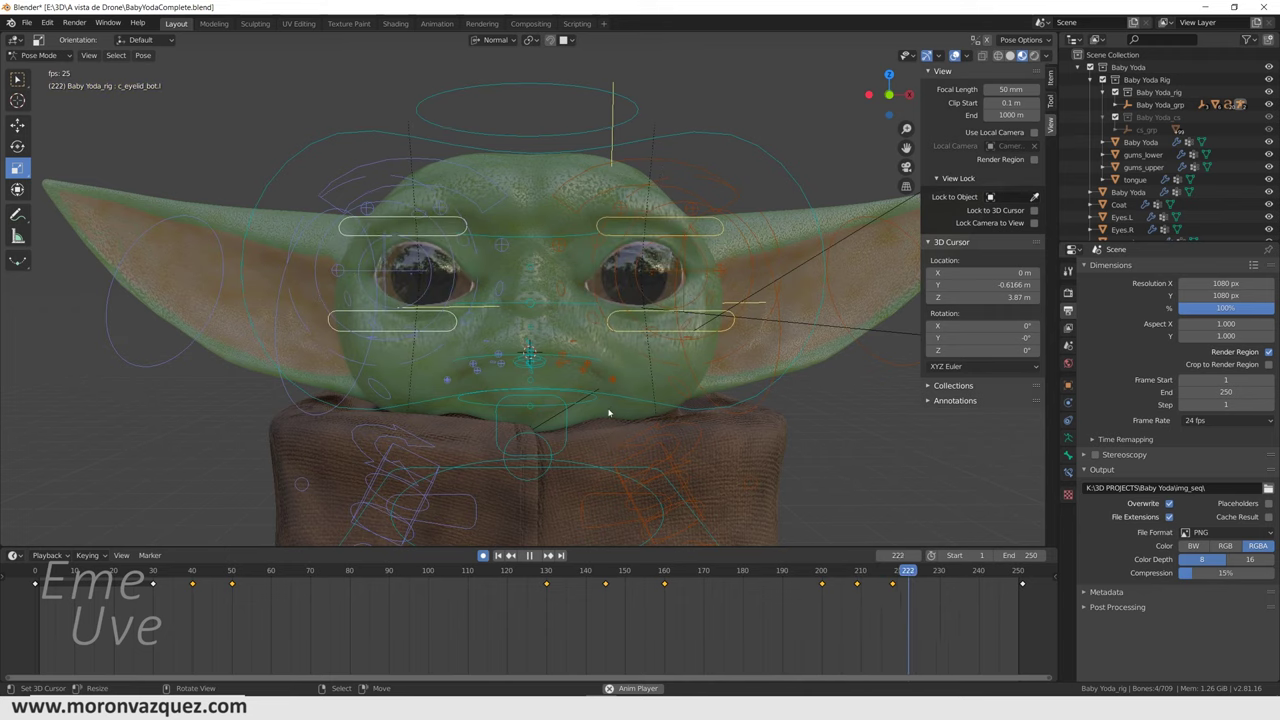
Play from frame 1, scrub ahead to about frame 56, and resume playback
key(Escape)
click(38, 632)
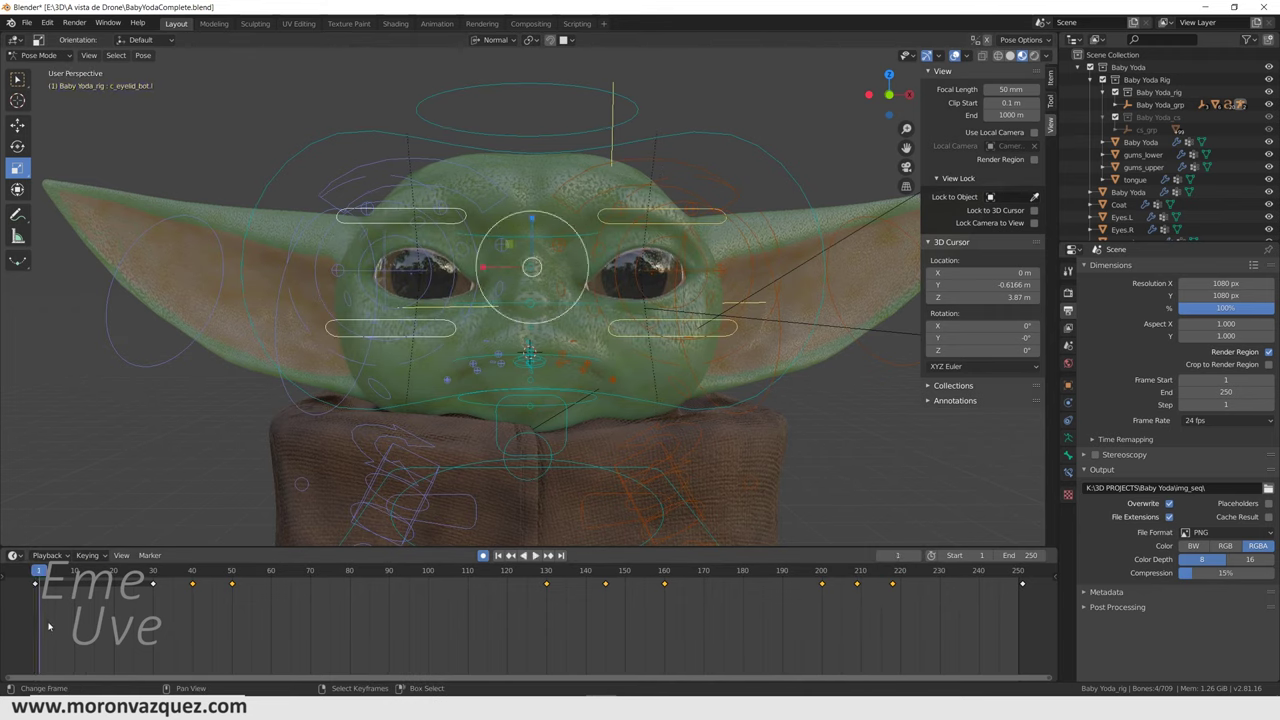
key(space)
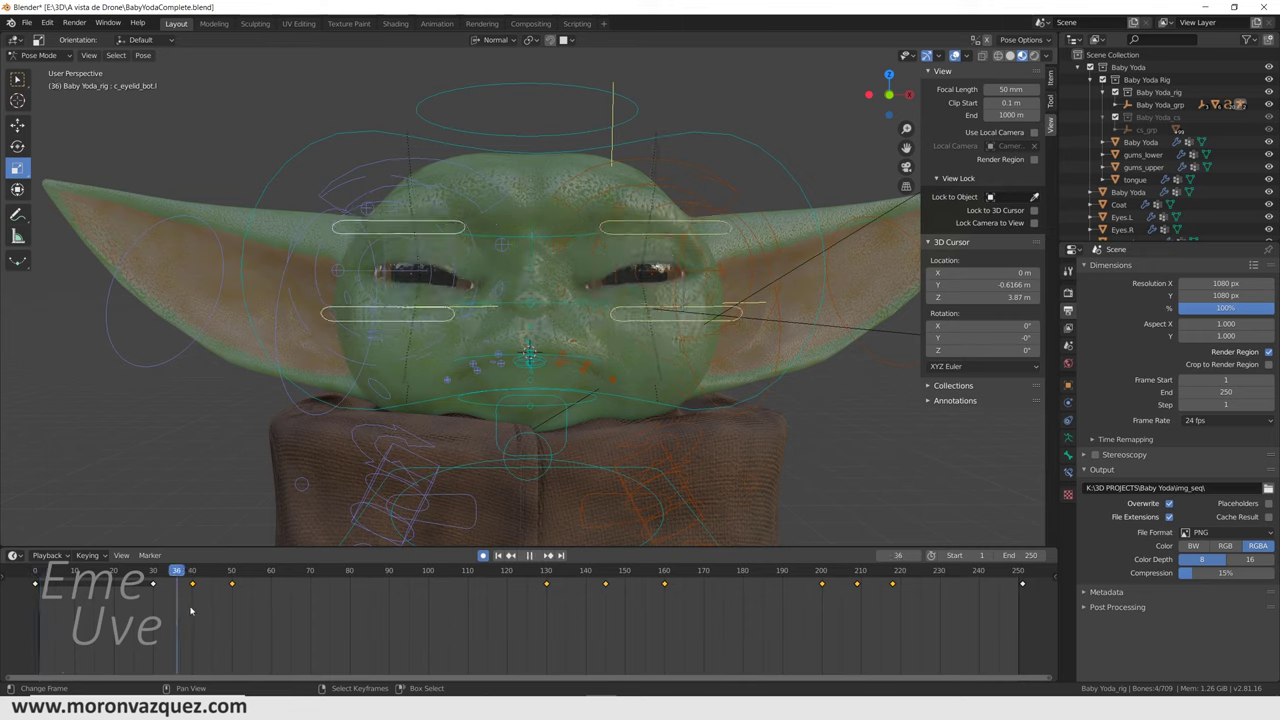
mouse_move(240, 613)
mouse_down()
mouse_move(377, 612)
mouse_move(223, 616)
mouse_move(411, 611)
mouse_move(343, 614)
mouse_up()
key(space)
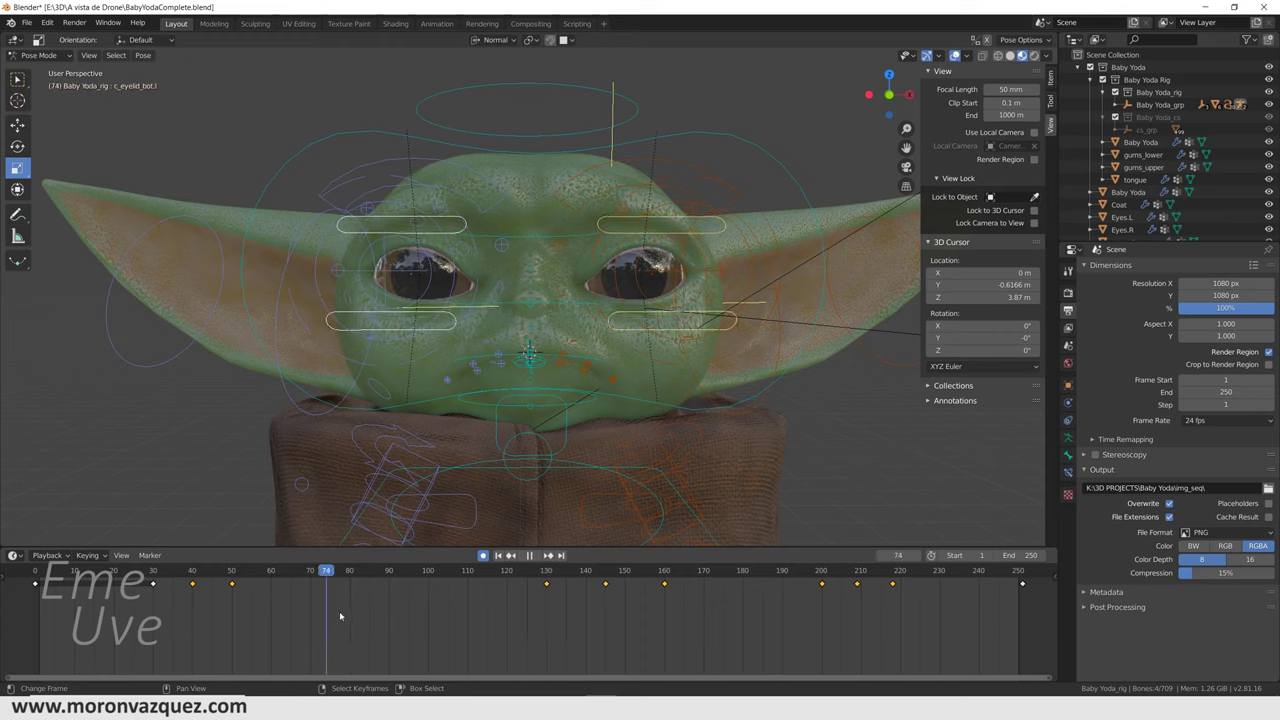
Scale the eyelid control closed at the current frame and again at frame 104, then replay from frame 35
key(space)
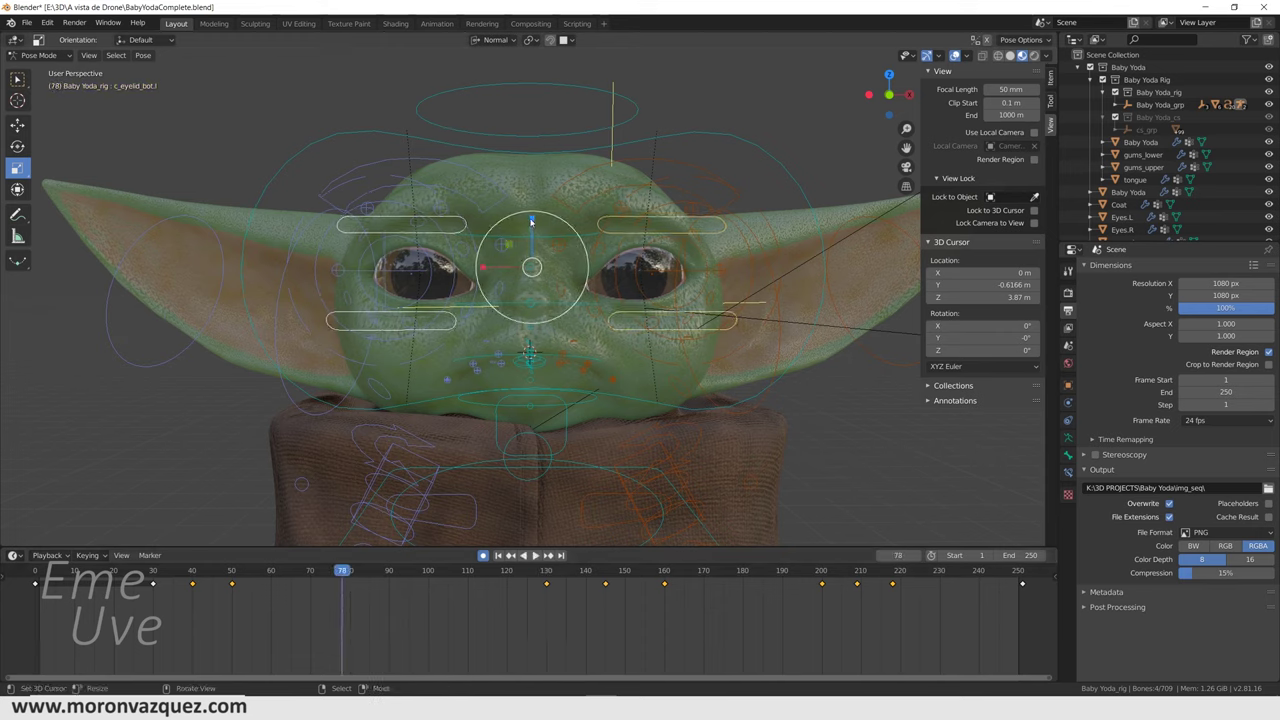
drag(531, 220, 531, 240)
click(441, 575)
drag(531, 220, 531, 232)
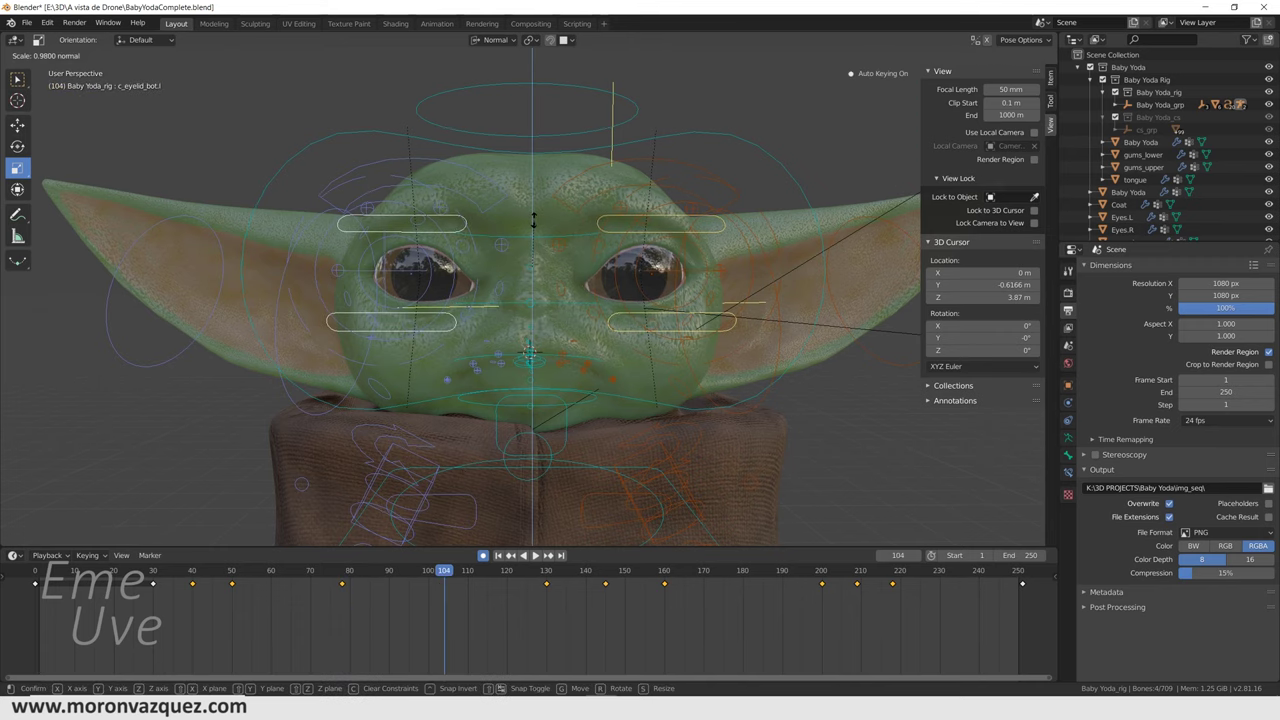
click(171, 612)
key(space)
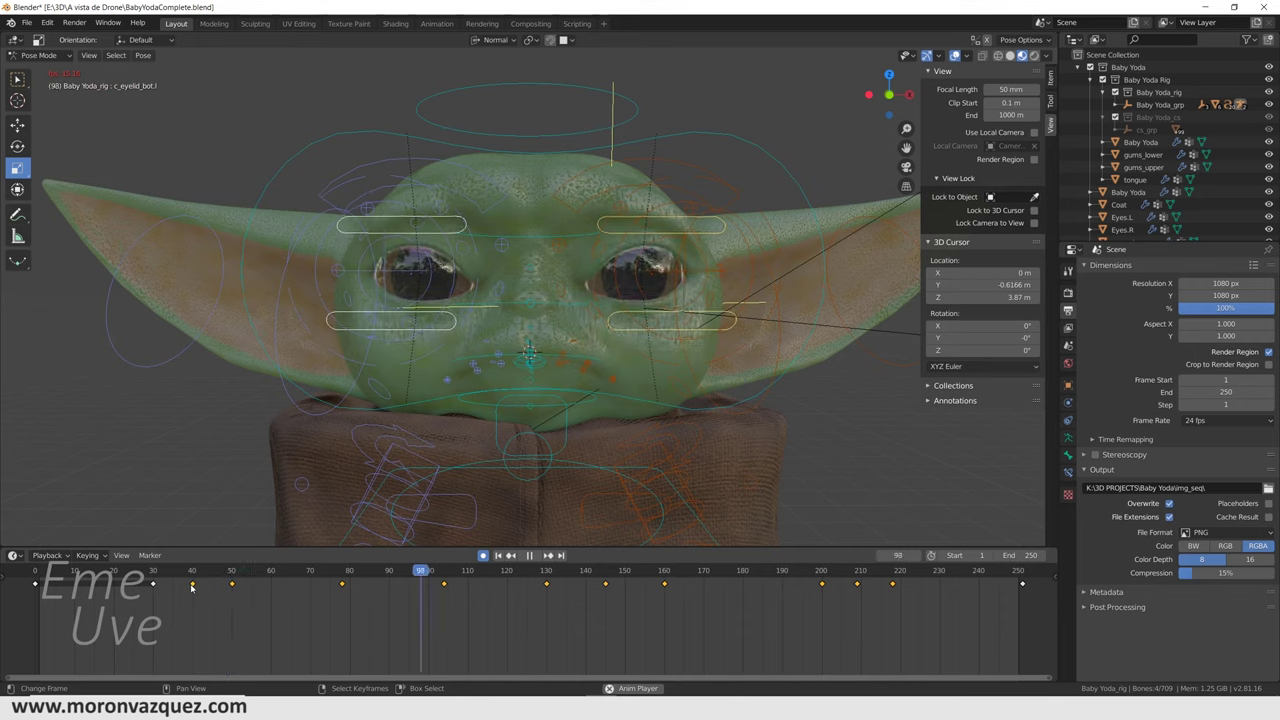
click(183, 604)
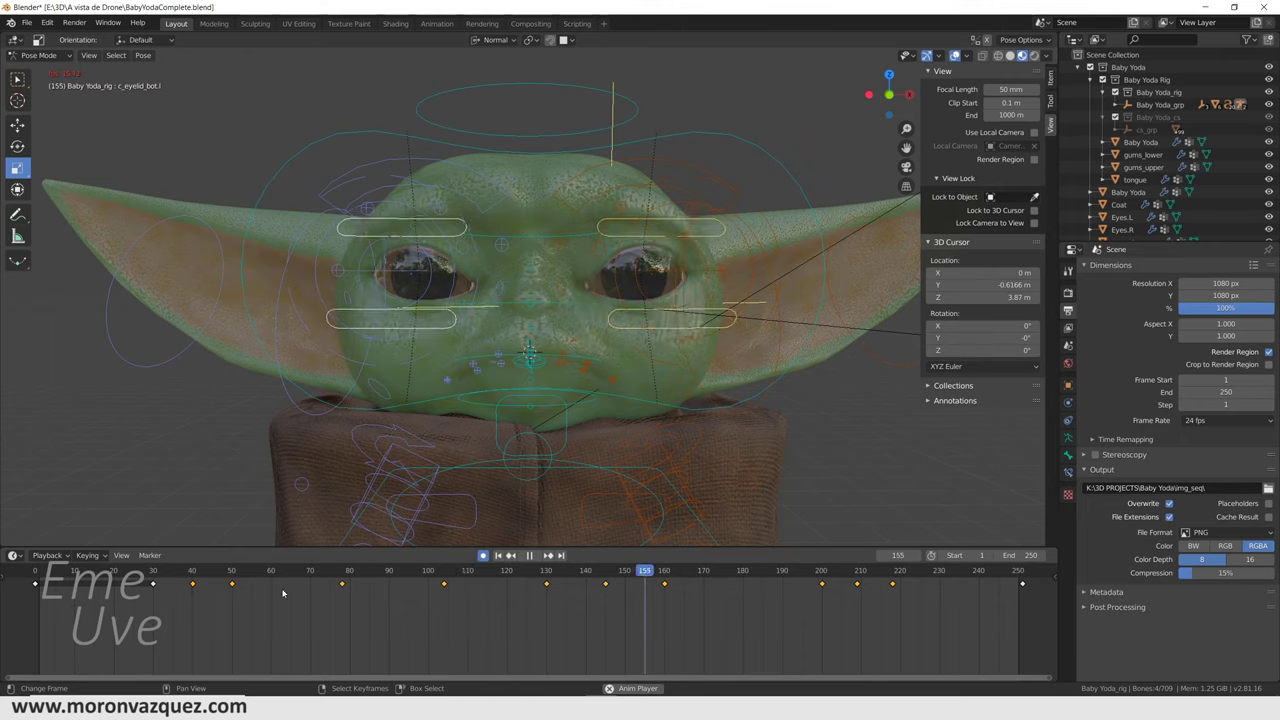
key(space)
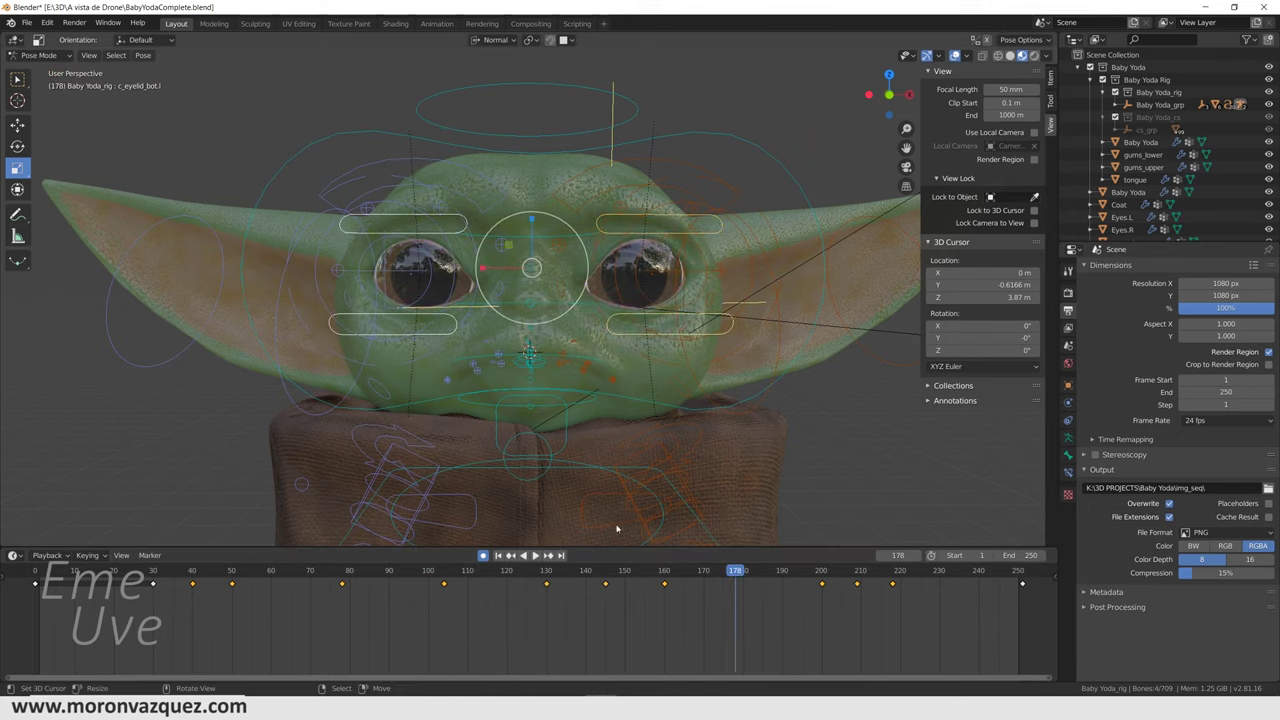
Key eyelid scales of 0.95 at frame 178 and about 1.12 at frame 191, then replay from 147
drag(536, 224, 535, 220)
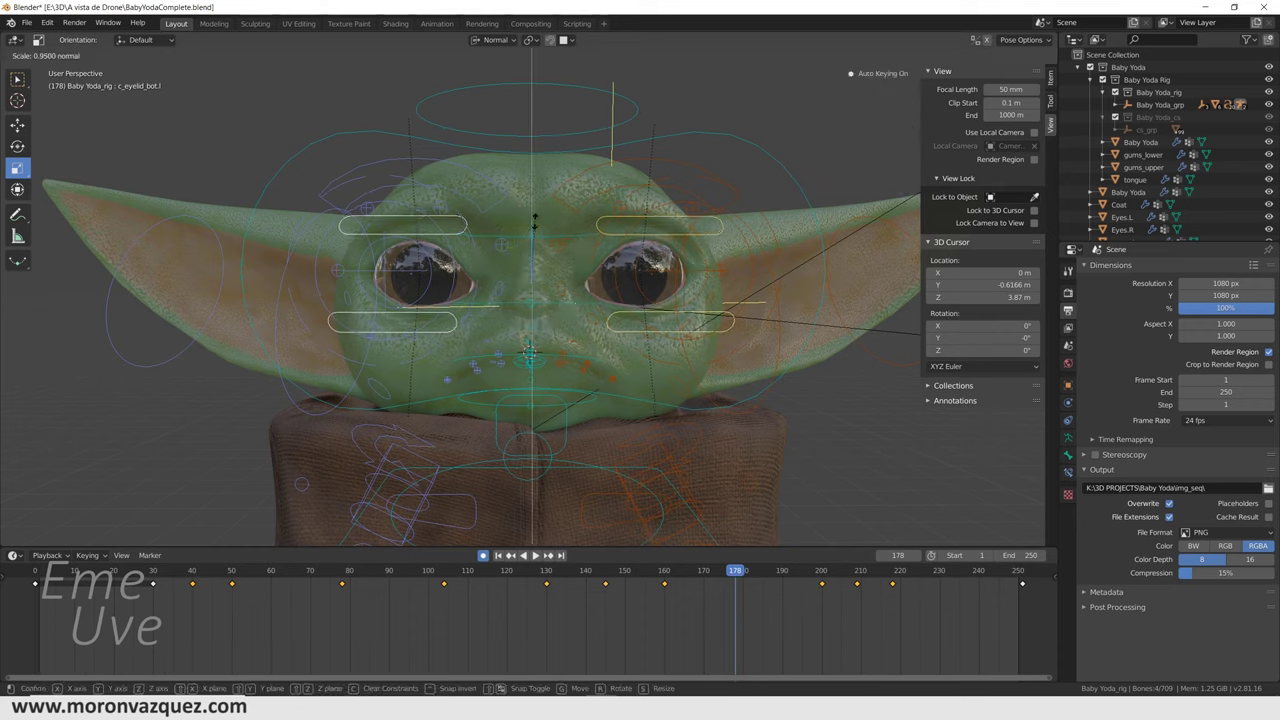
click(534, 224)
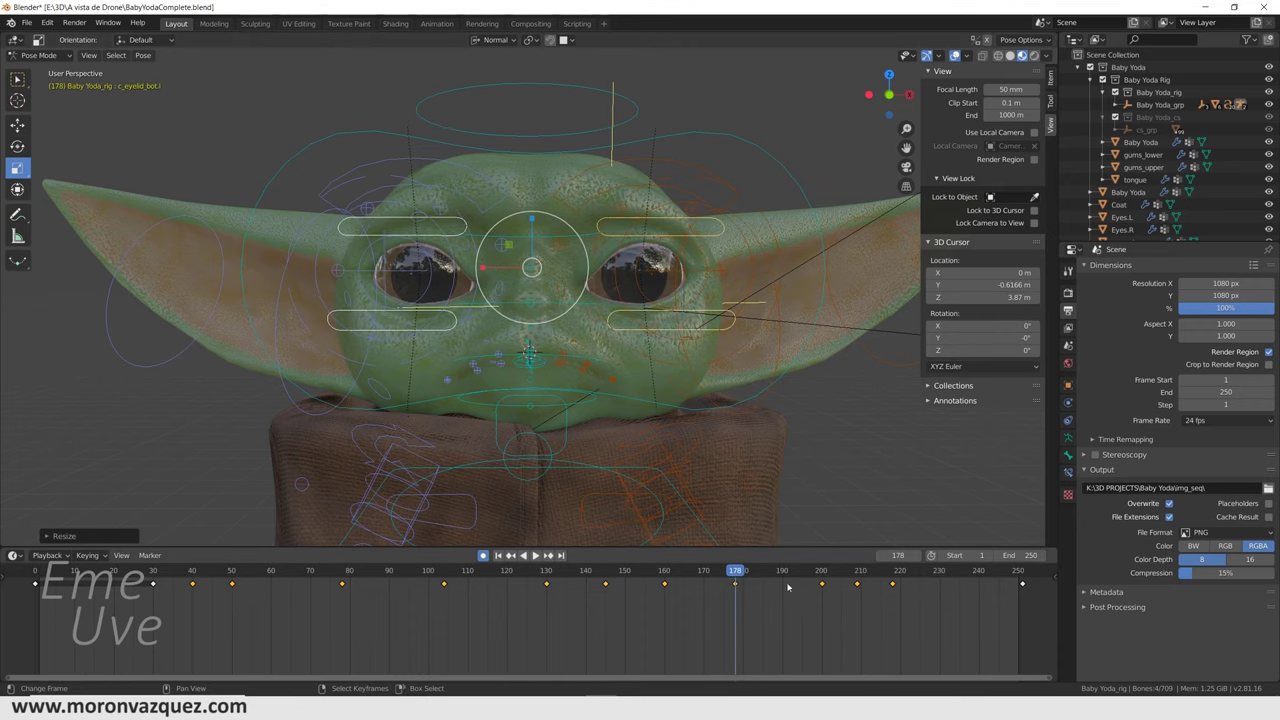
key(Up)
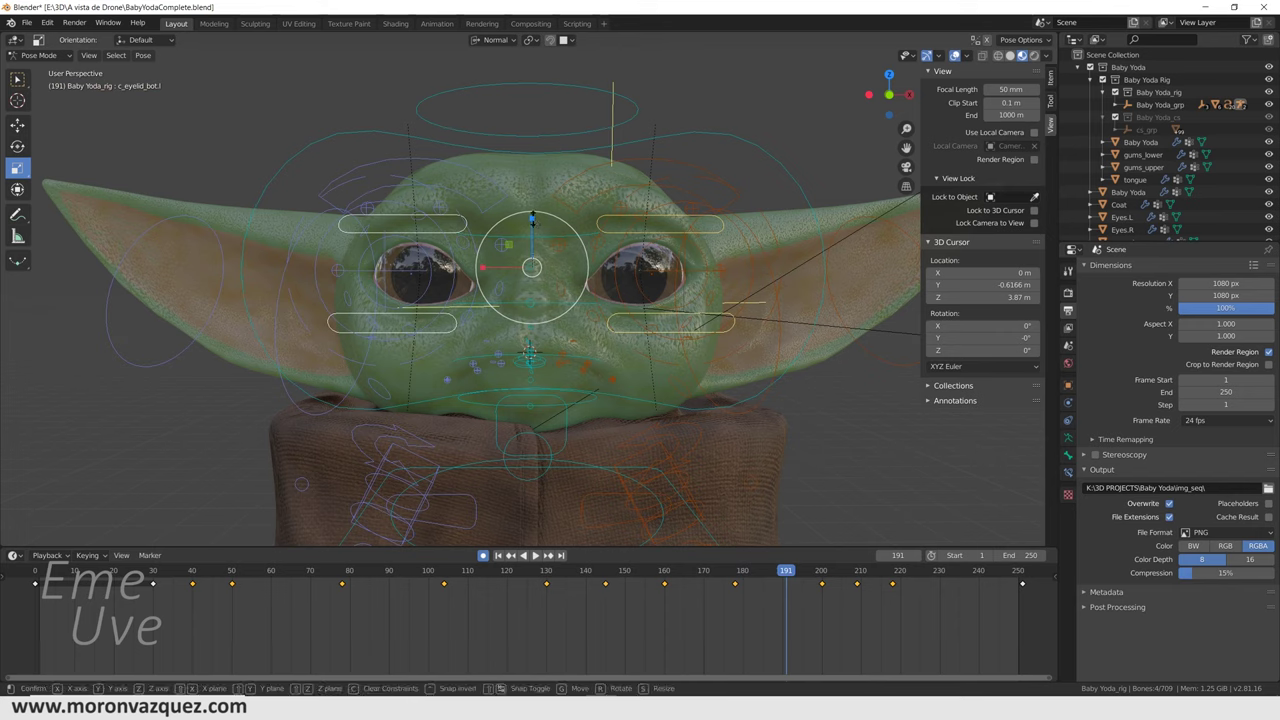
drag(534, 222, 531, 212)
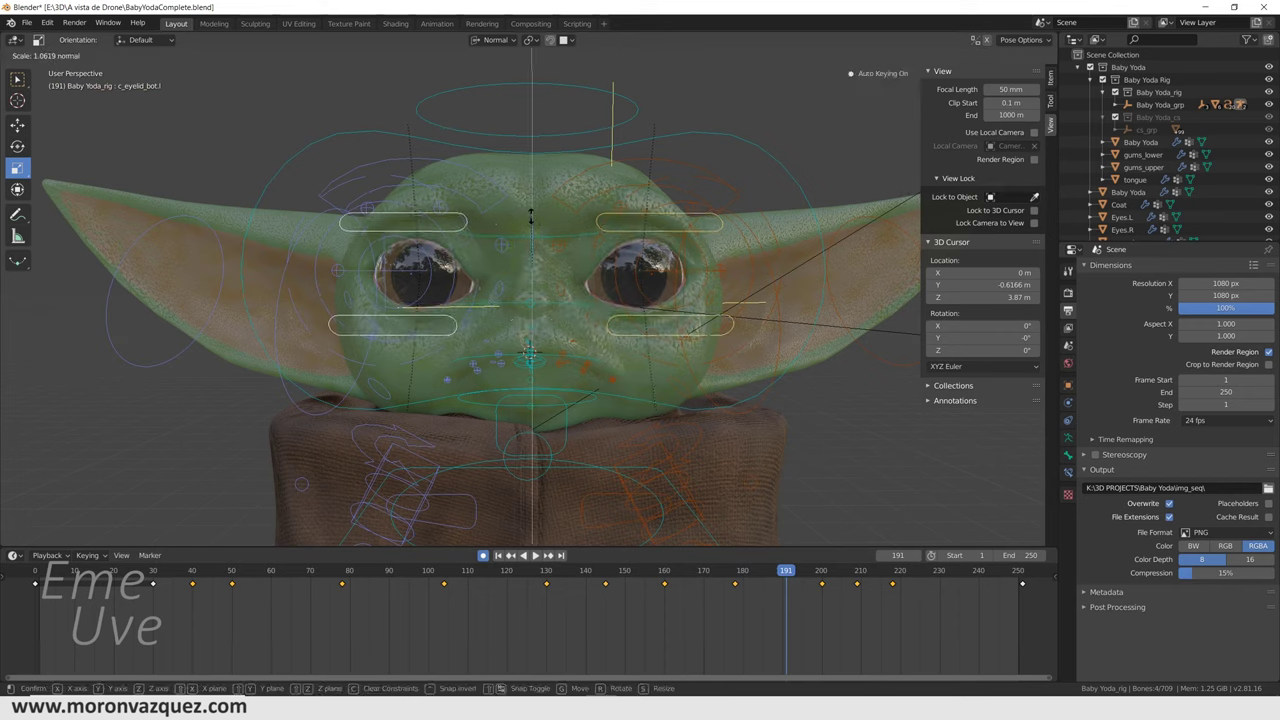
click(531, 213)
click(613, 601)
key(space)
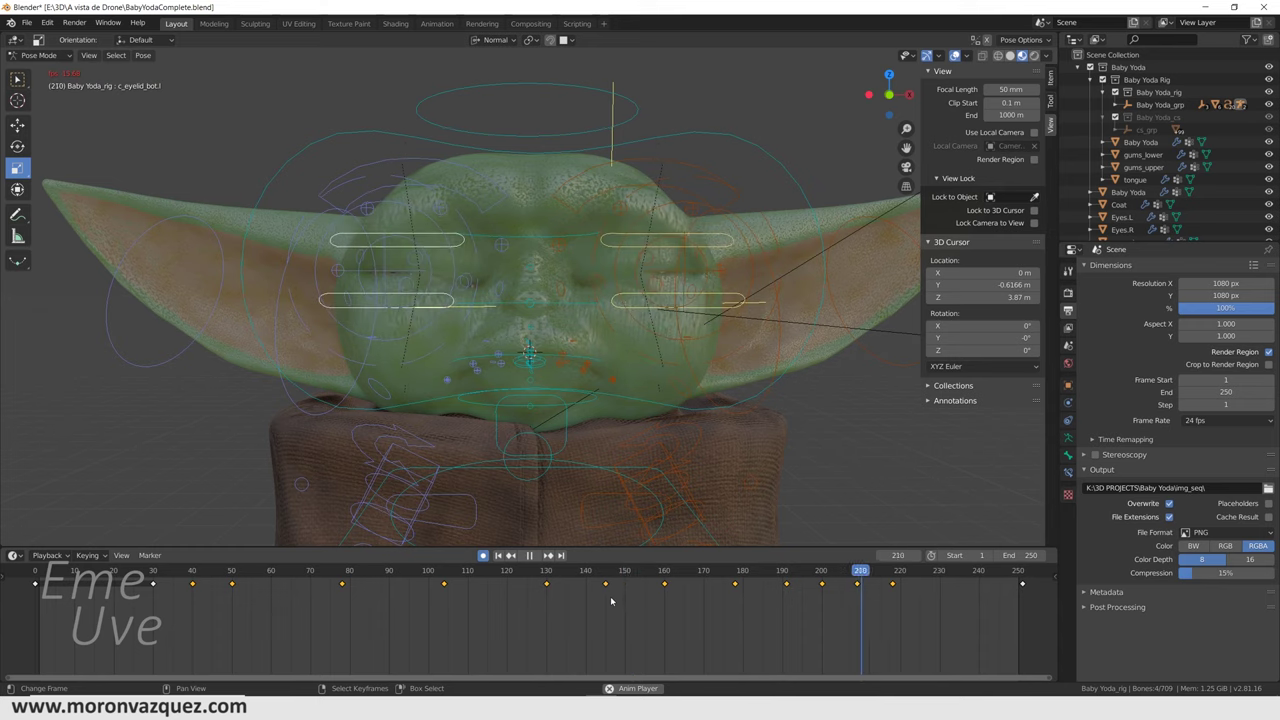
key(space)
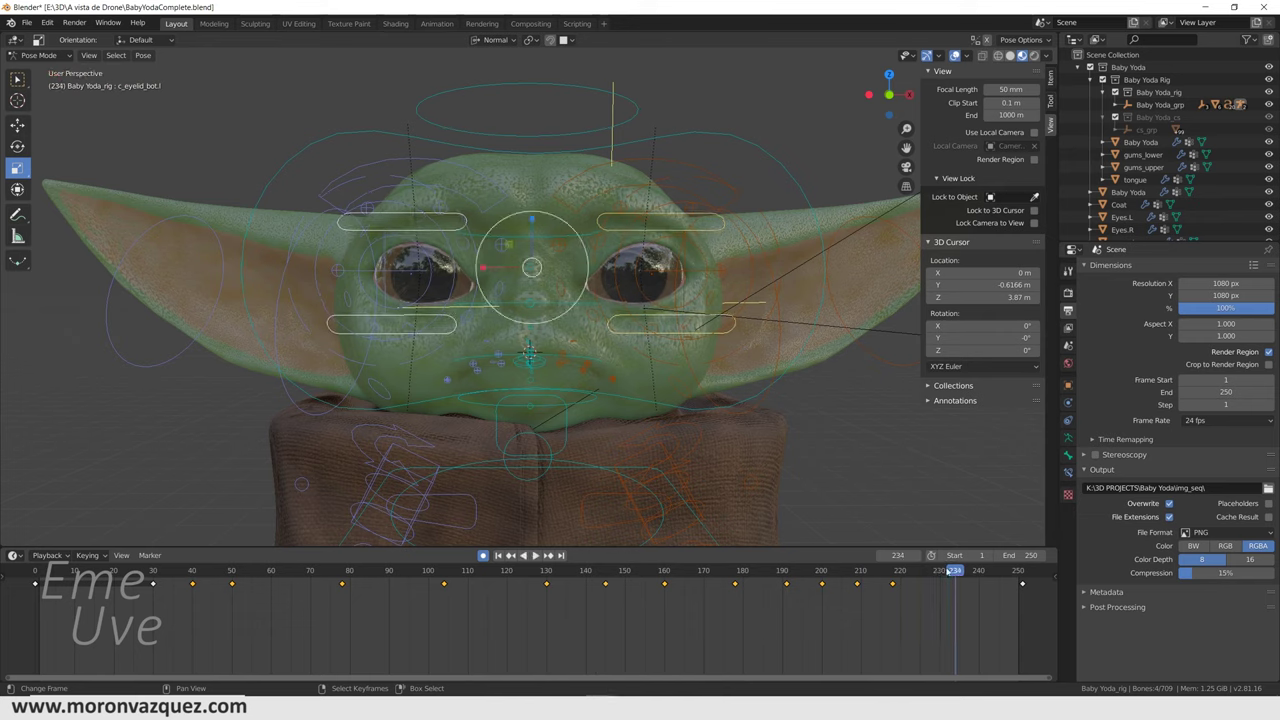
Rescale and key the eyelid control at frame 234, then play the animation again
key(s)
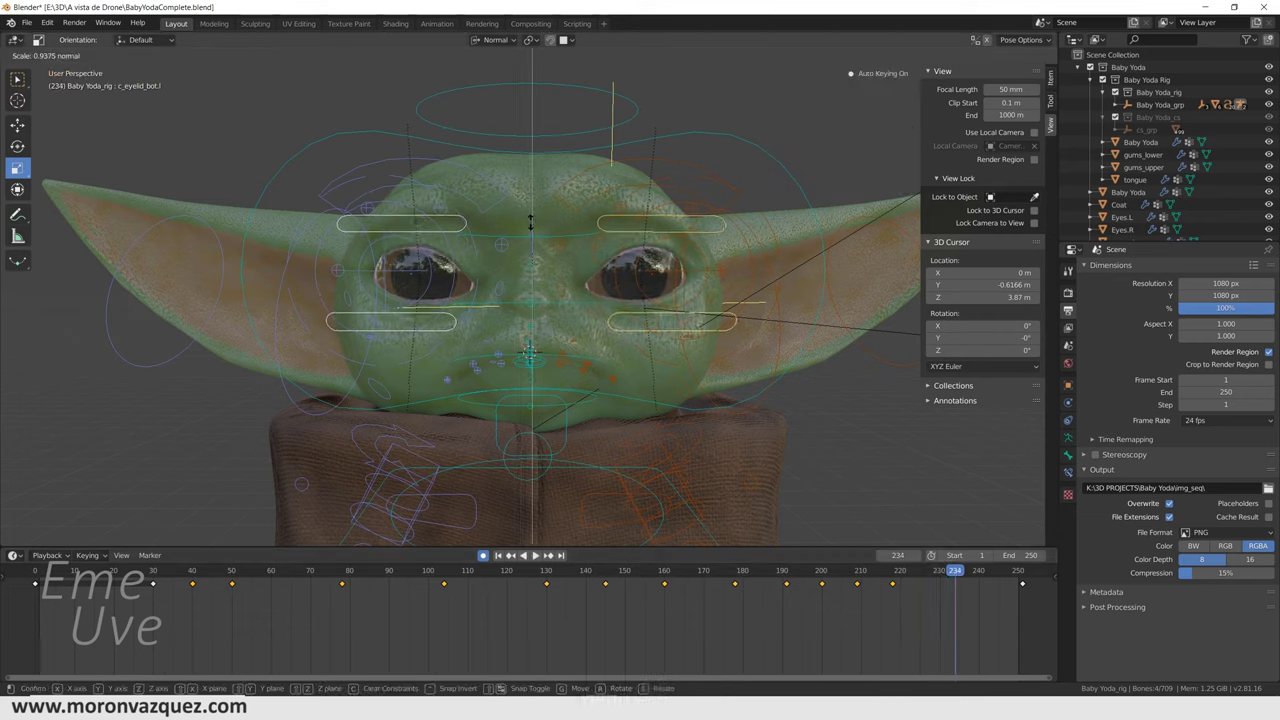
click(529, 226)
key(space)
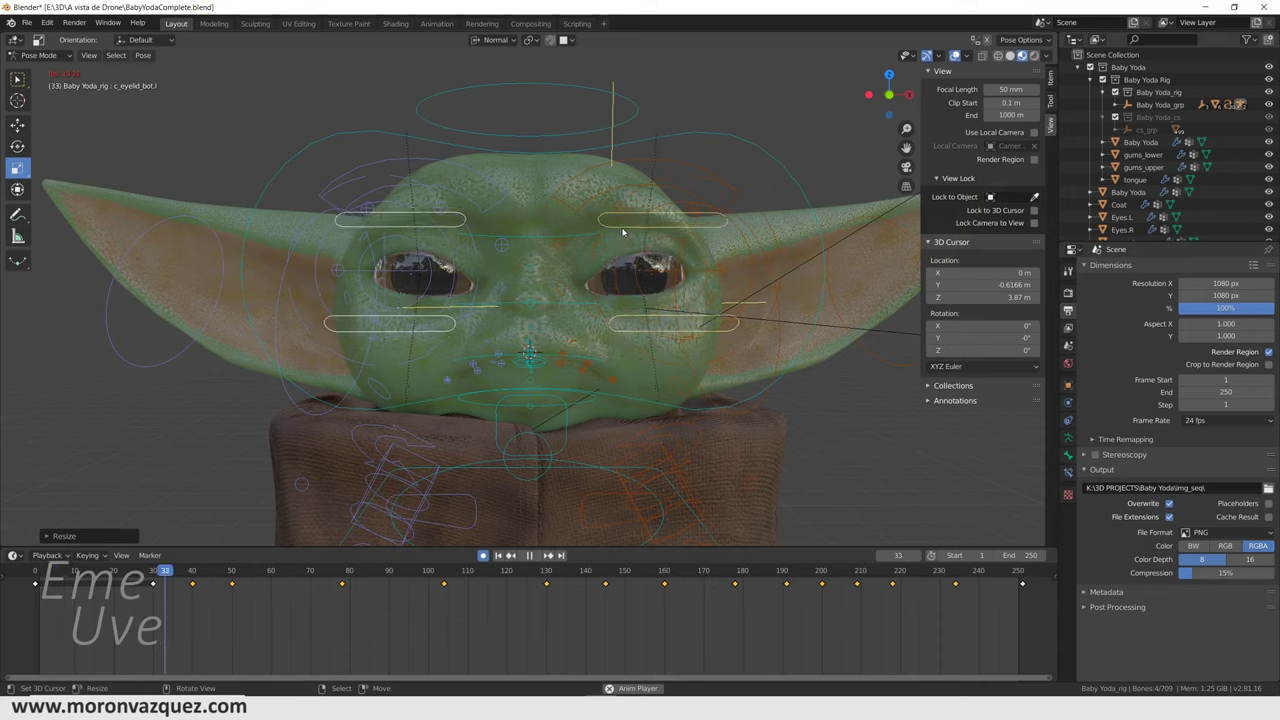
key(space)
Key a scaled eyelid pose at frame 12 by dragging its Y handle
mouse_move(239, 599)
mouse_down()
mouse_move(60, 588)
mouse_move(266, 595)
mouse_move(59, 595)
mouse_move(935, 605)
mouse_move(1029, 577)
mouse_up()
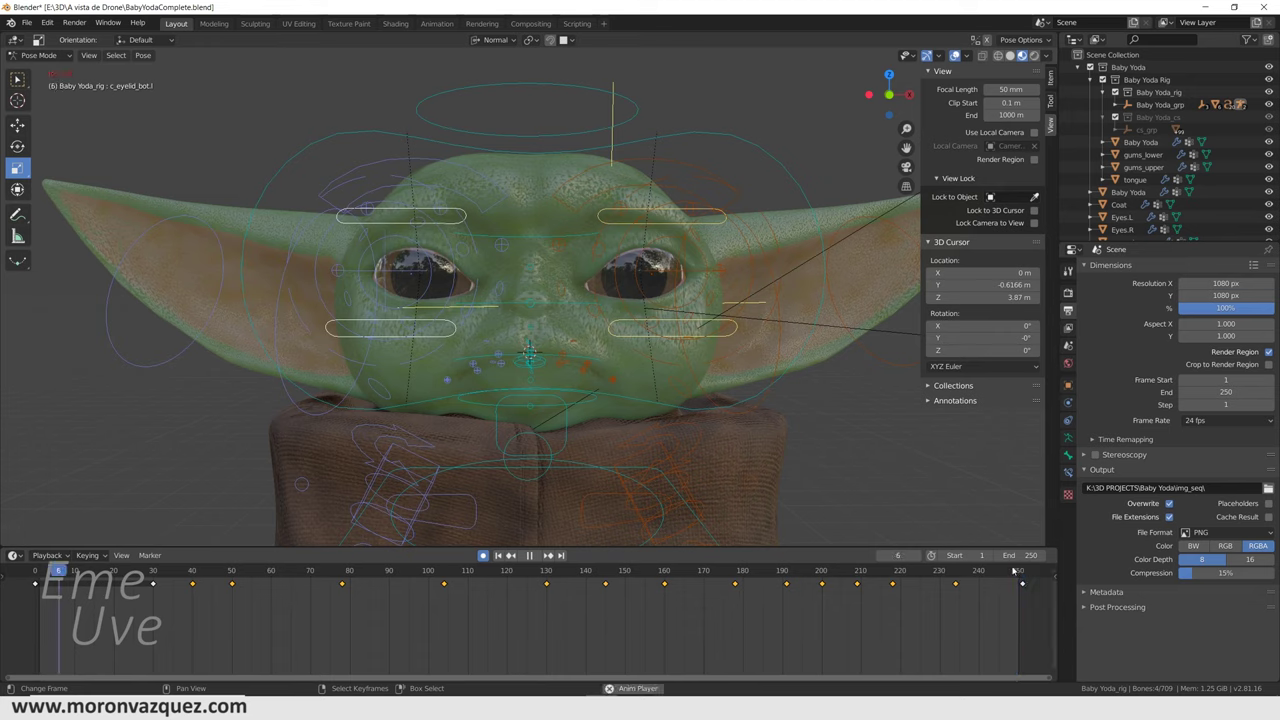
key(space)
click(84, 600)
drag(527, 224, 535, 215)
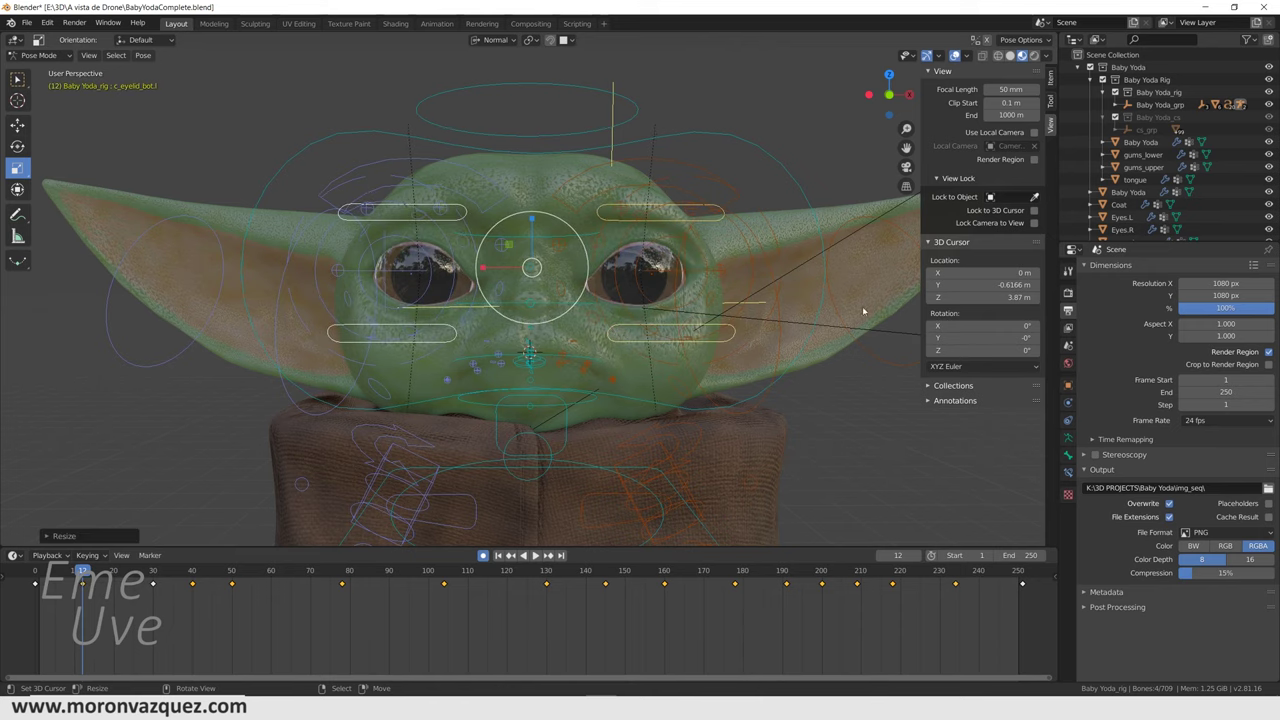
mouse_move(483, 647)
mouse_down()
mouse_move(52, 651)
mouse_move(752, 586)
mouse_move(463, 585)
mouse_move(45, 612)
mouse_up()
Replay the animation from the start with the eyelid control selected, stopping at frame 155
key(space)
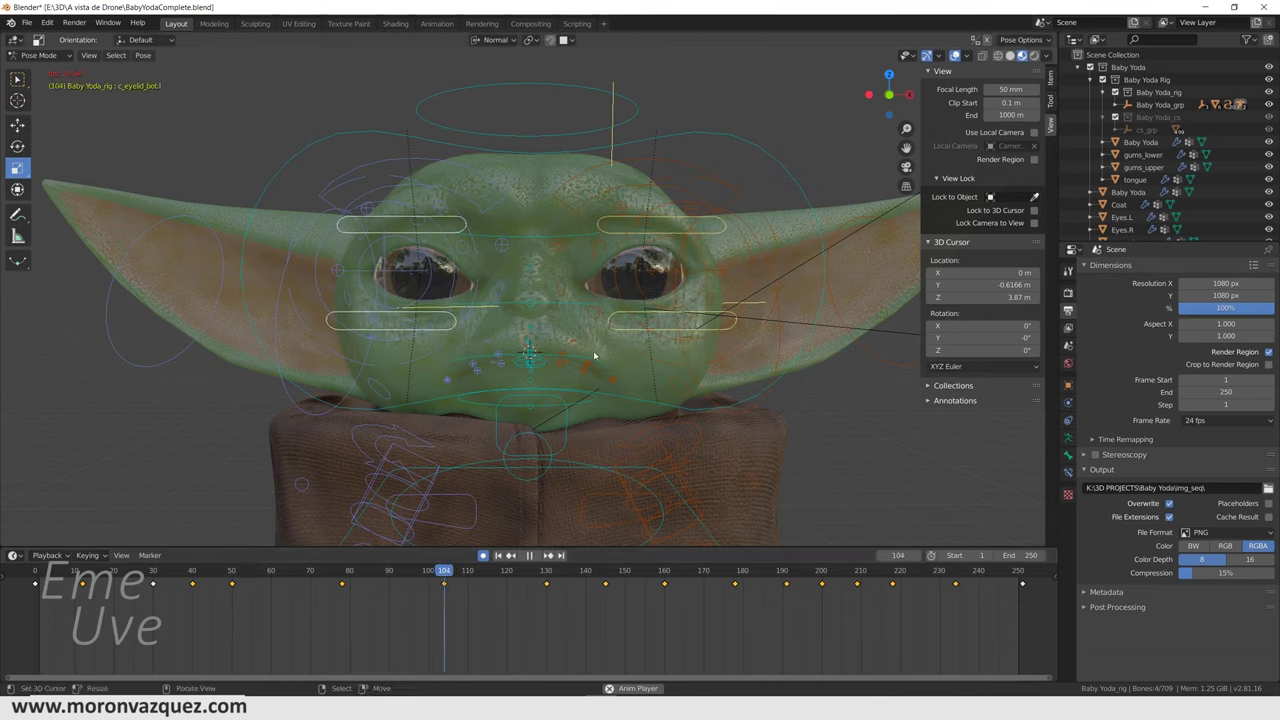
key(space)
click(531, 265)
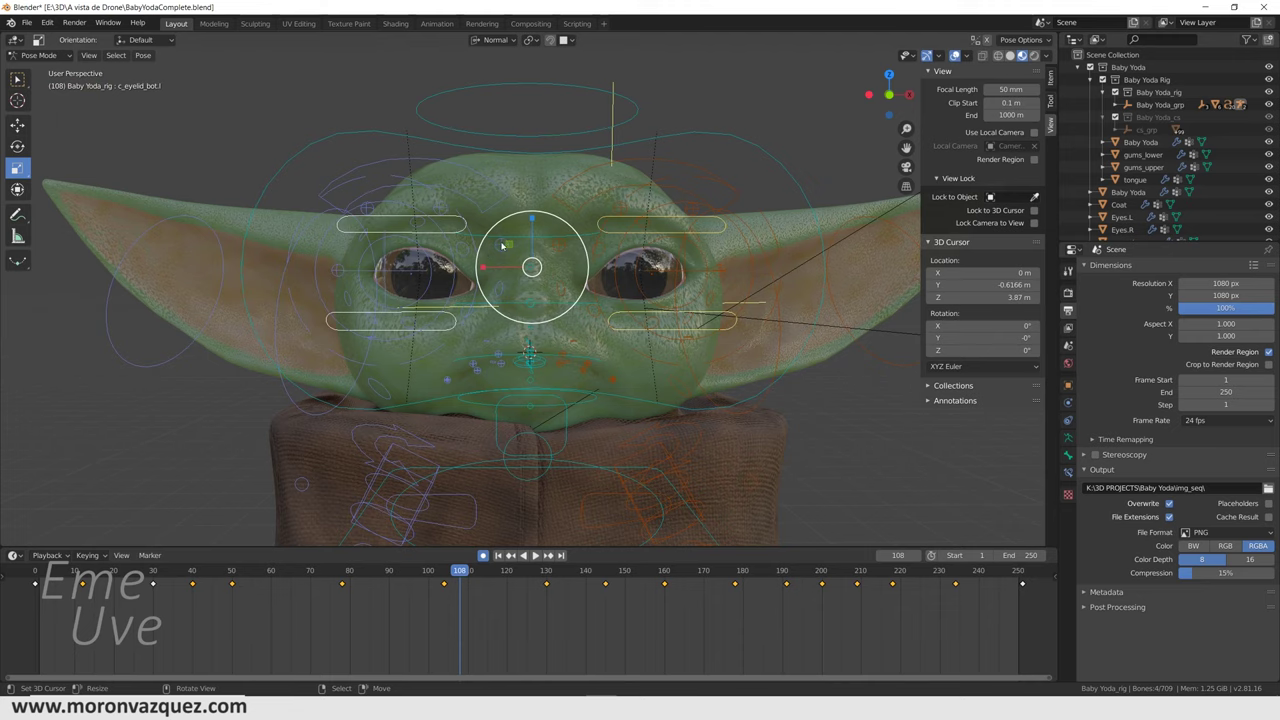
mouse_move(345, 600)
mouse_down()
mouse_move(150, 608)
mouse_move(543, 608)
mouse_up()
key(space)
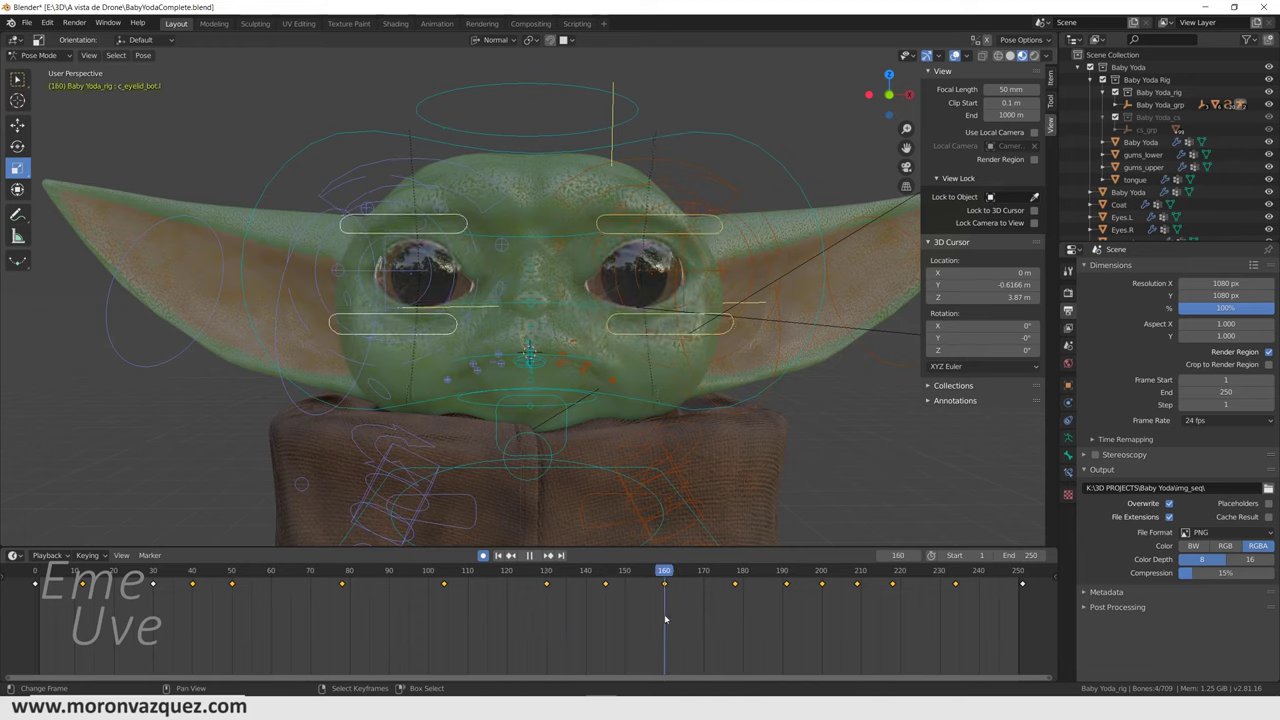
drag(665, 620, 645, 618)
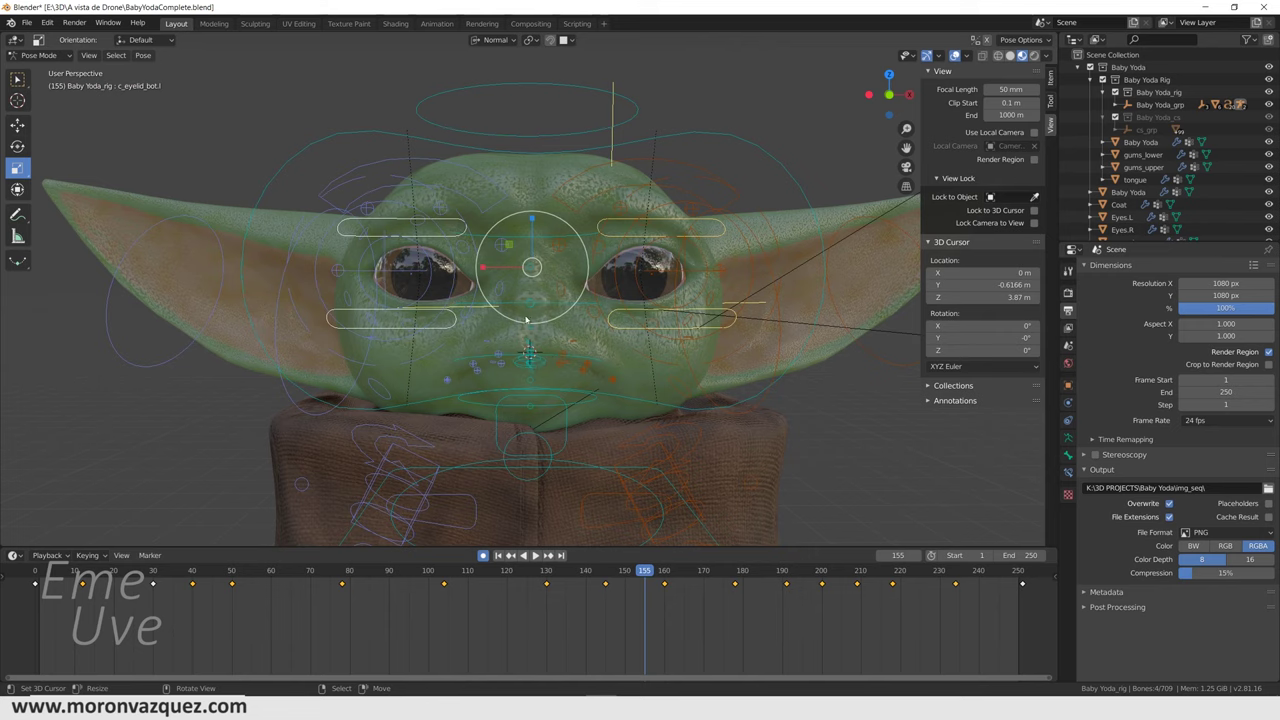
Select both eyebrow end controls and lower them with the Move tool in a close-up view
click(501, 246)
shift+click(562, 248)
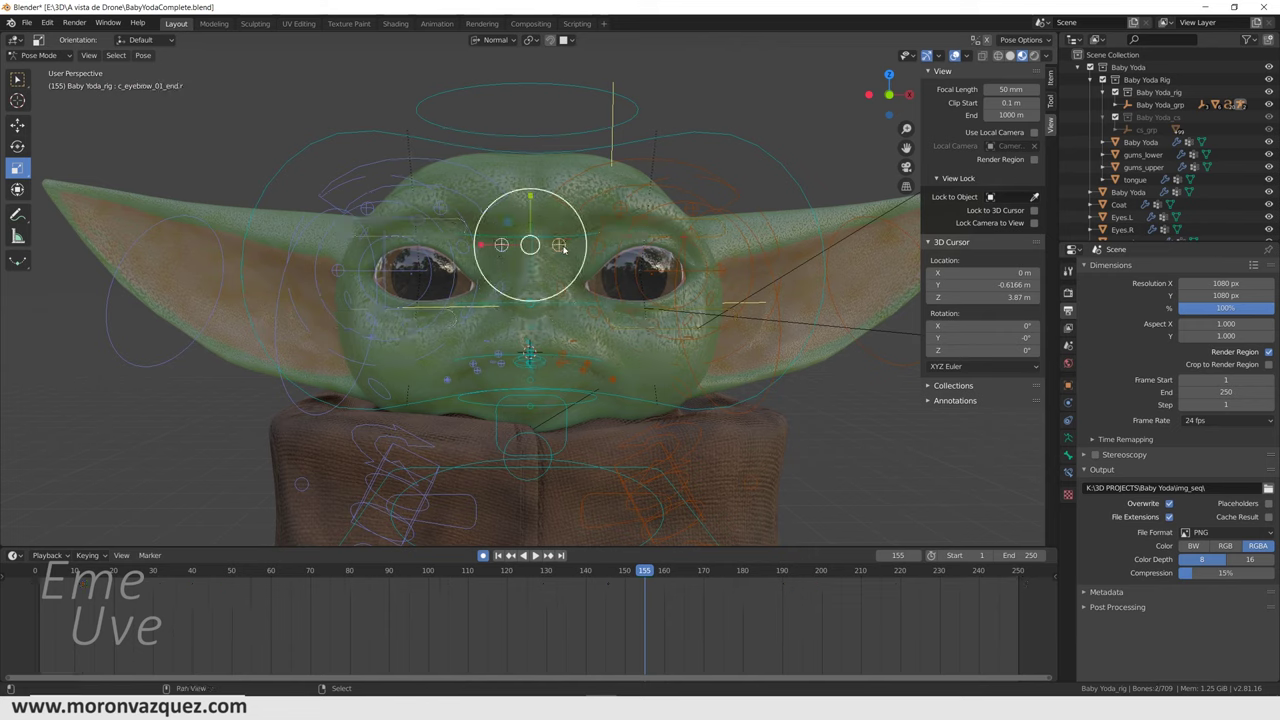
click(19, 126)
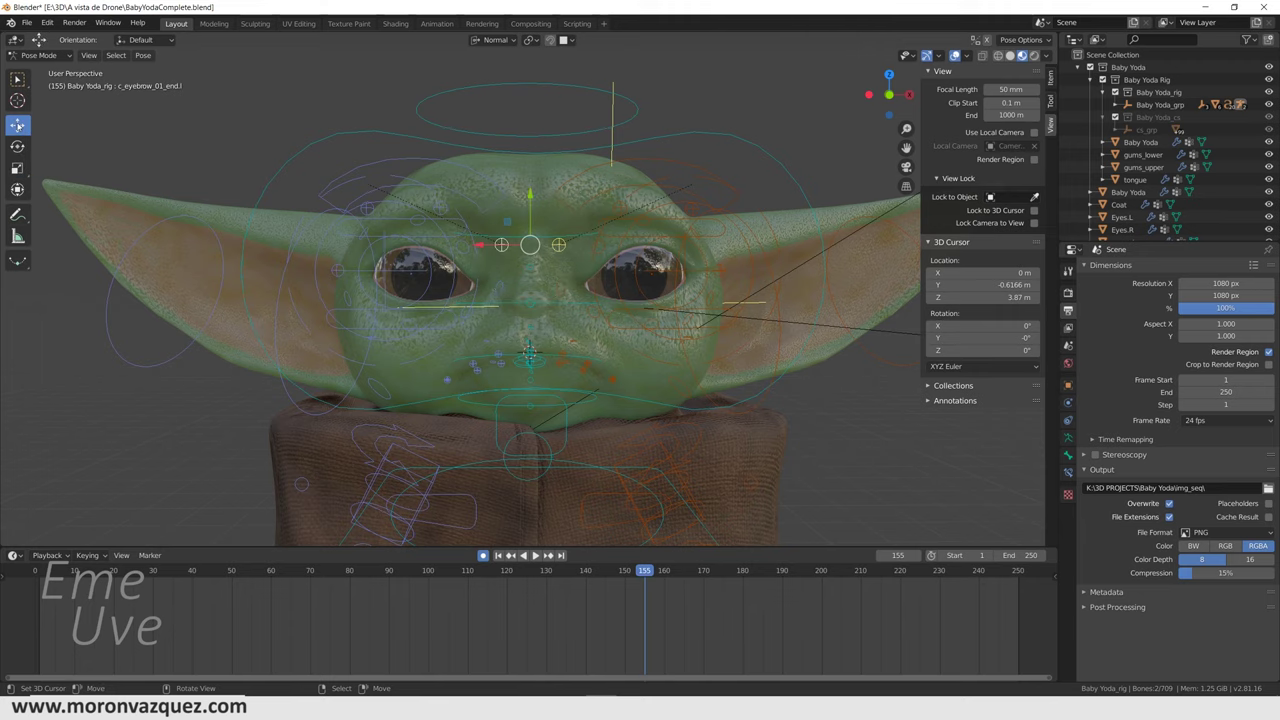
middle_drag(654, 232, 654, 218)
scroll(654, 218, up, 4)
scroll(572, 283, up, 2)
middle_drag(572, 283, 444, 233)
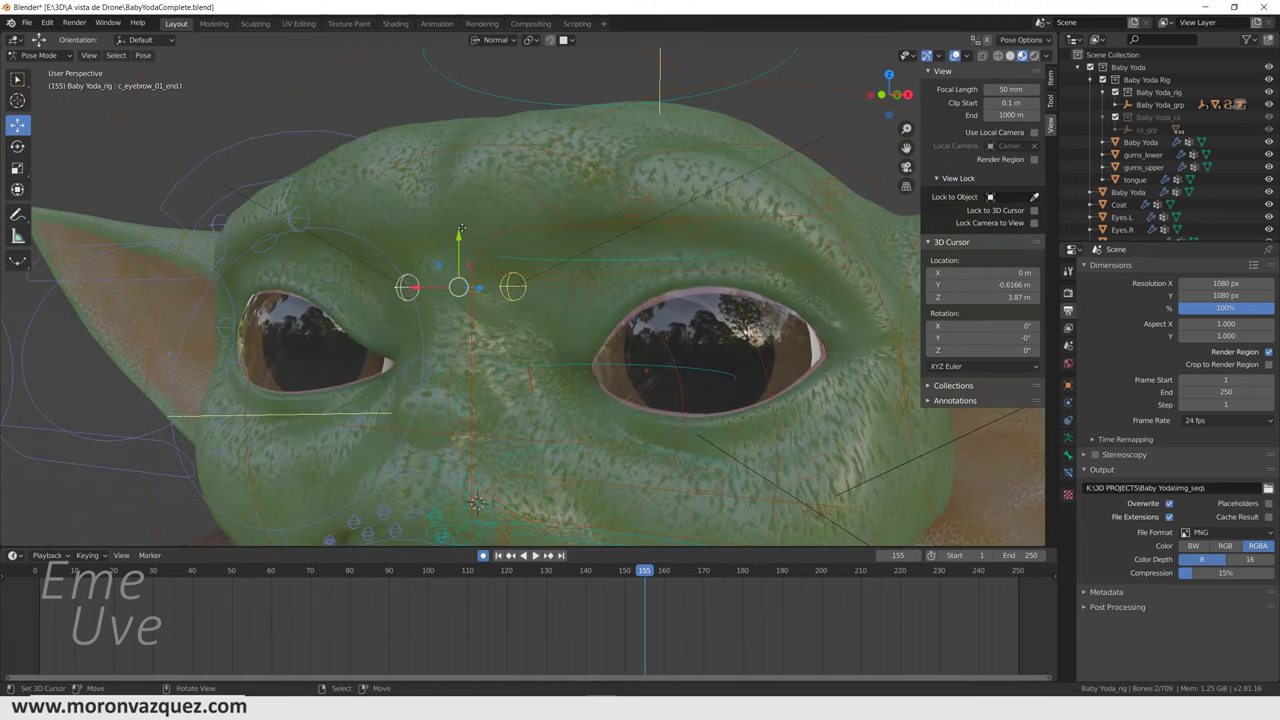
drag(461, 231, 453, 273)
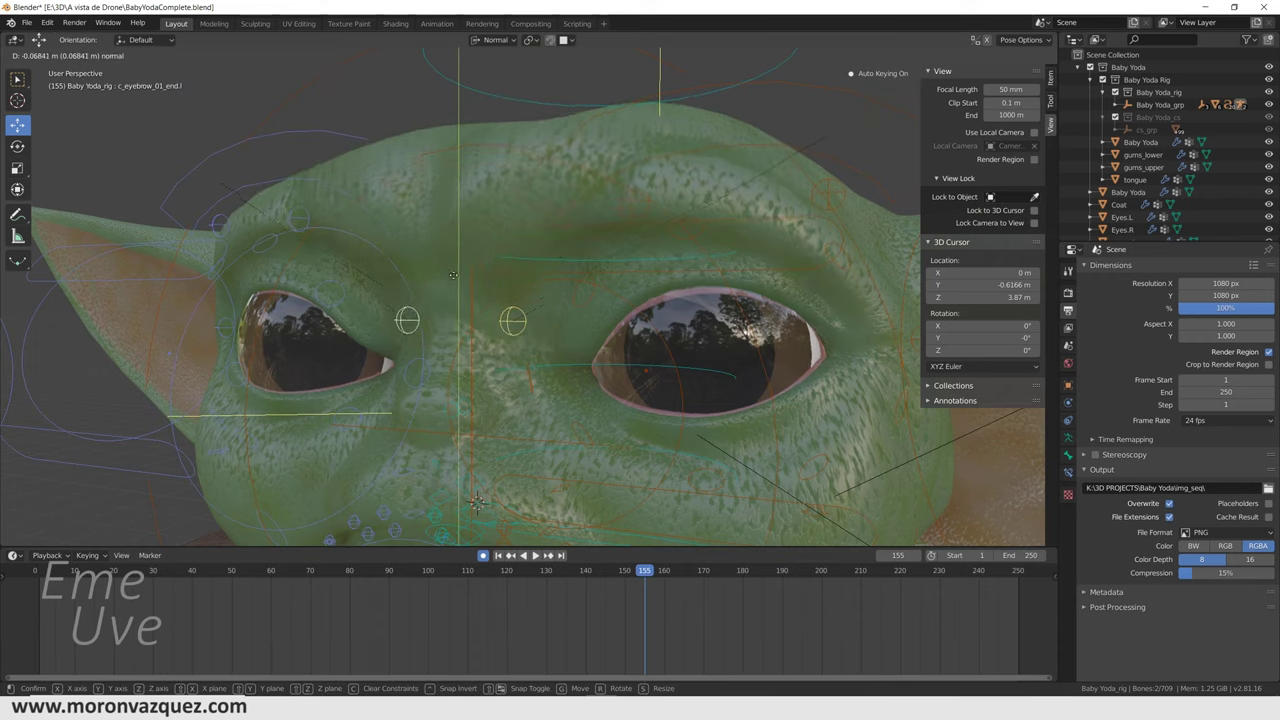
drag(453, 273, 463, 293)
Undo the eyebrow move, then raise the eyebrow controls and lower them back down
scroll(560, 385, down, 5)
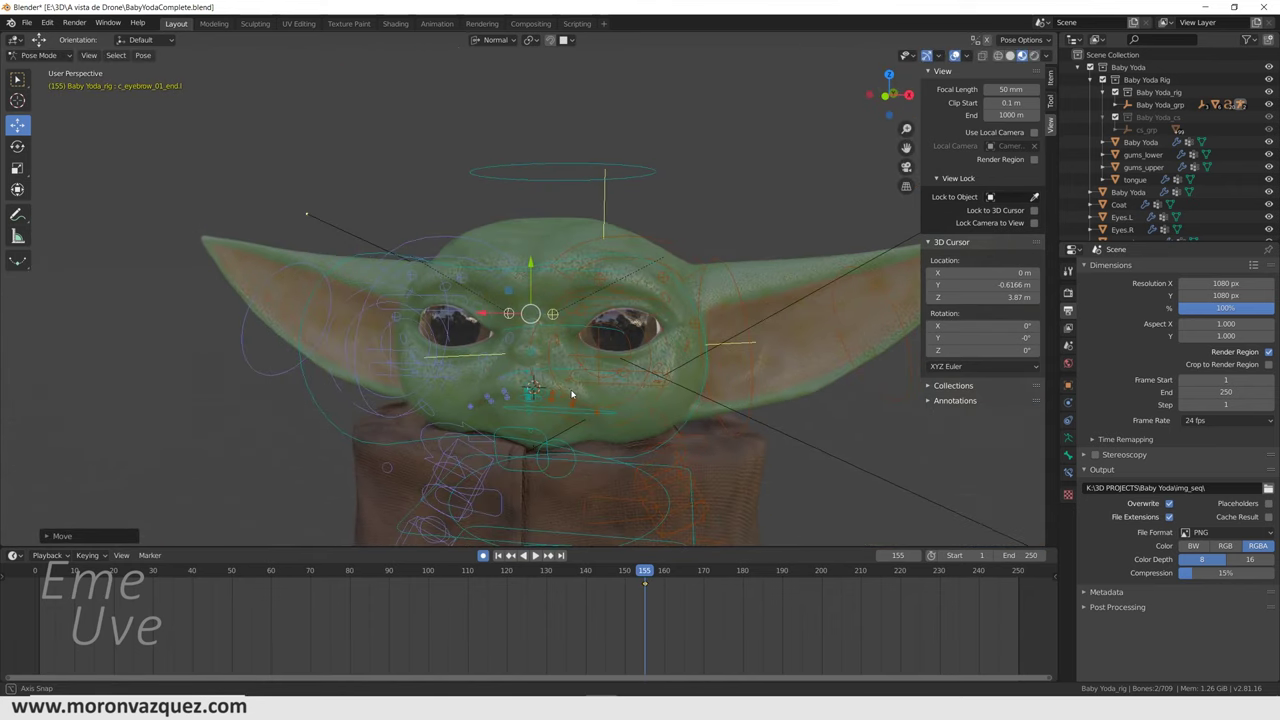
middle_drag(572, 395, 618, 444)
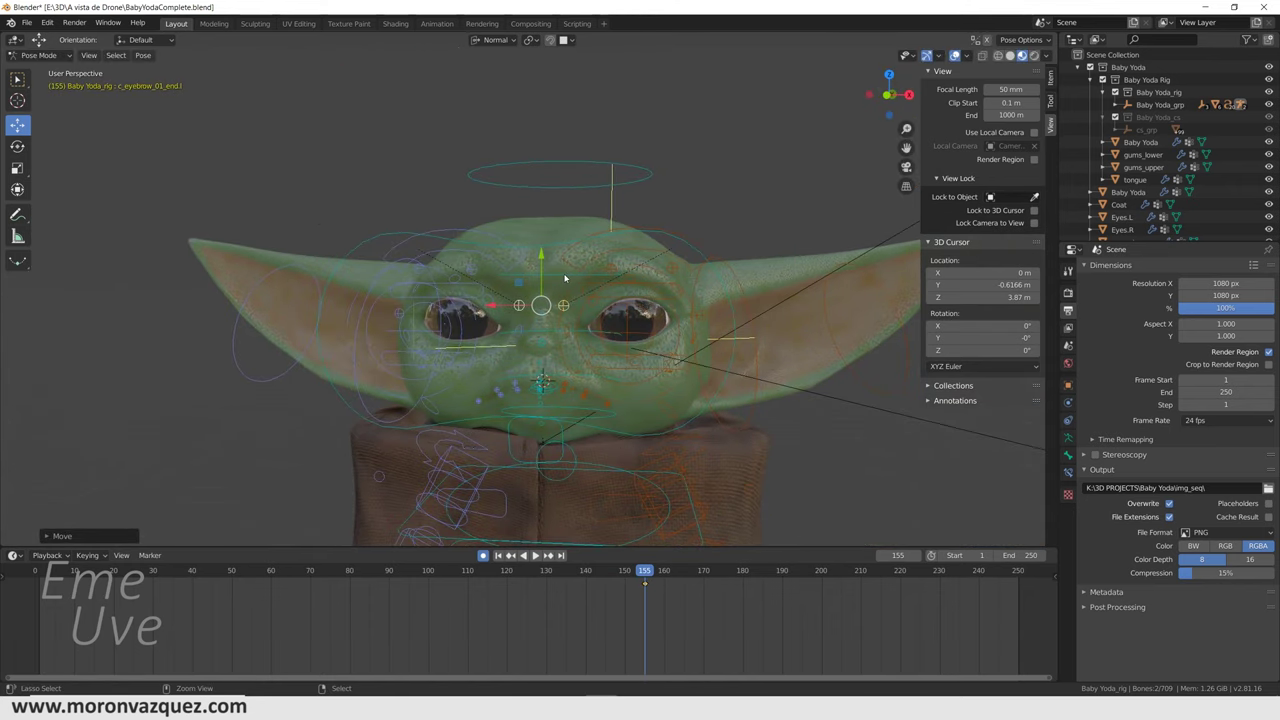
key(ctrl+z)
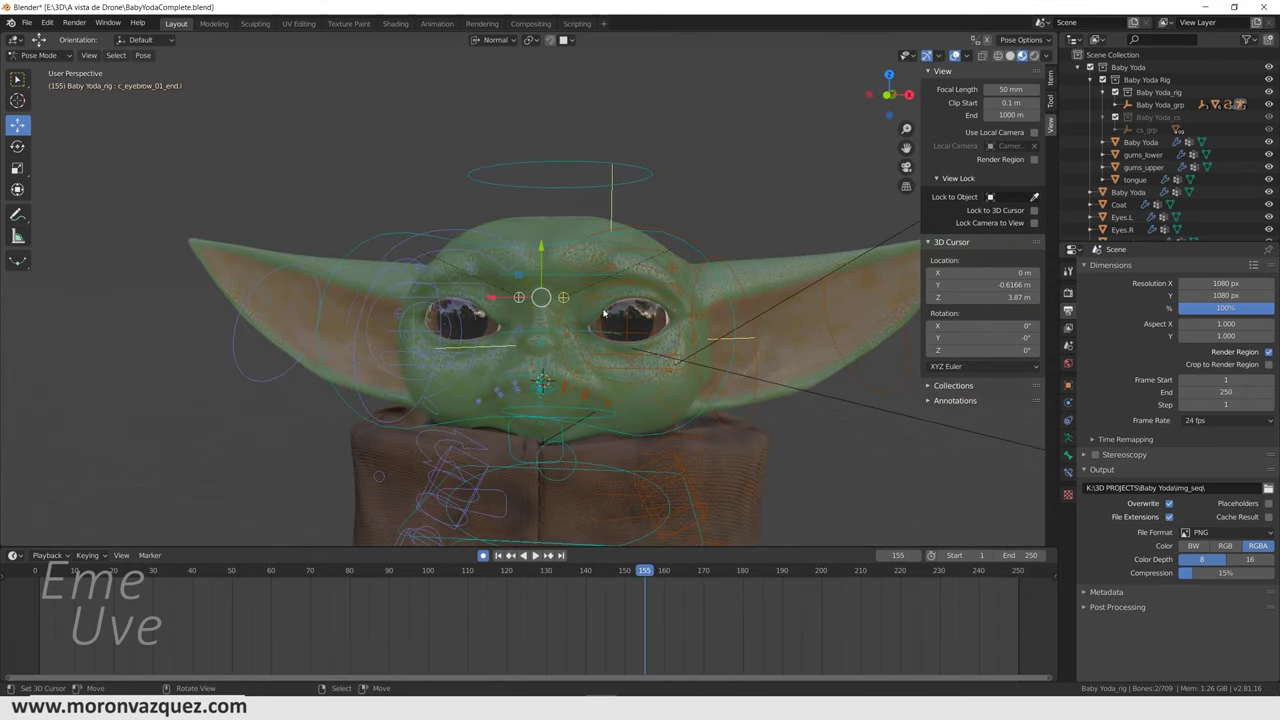
scroll(569, 251, up, 3)
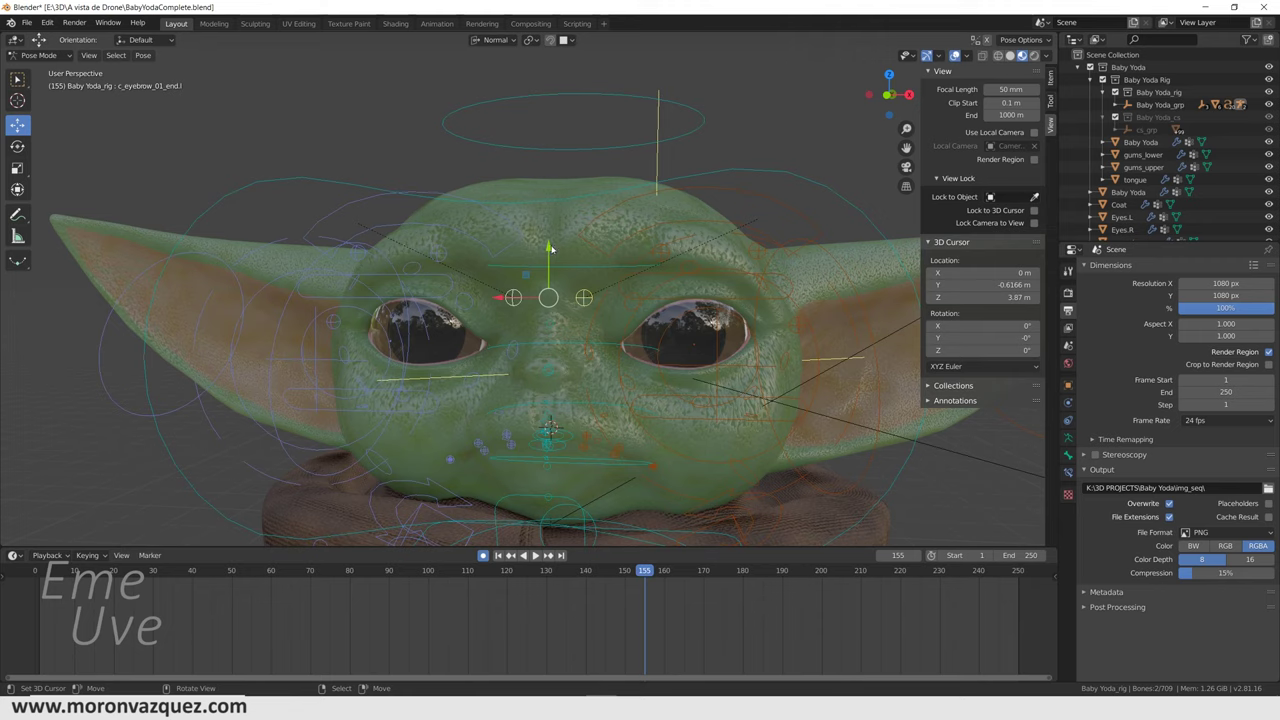
drag(550, 249, 547, 212)
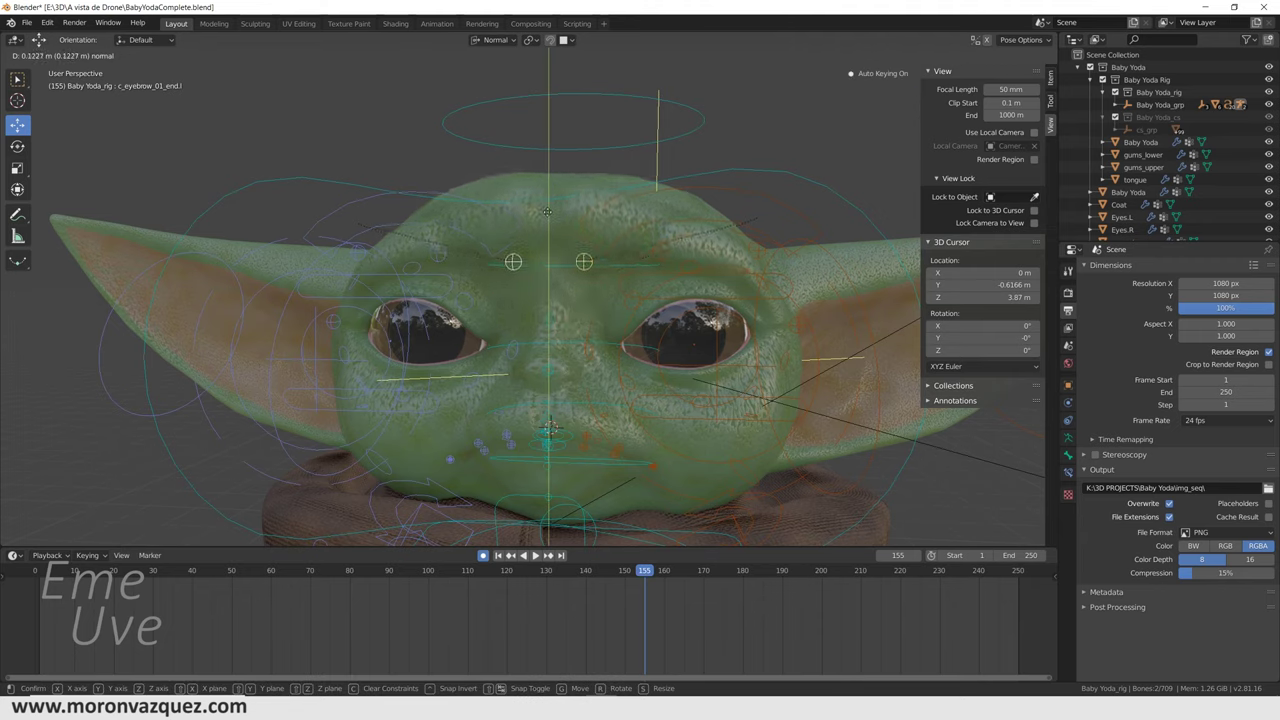
drag(541, 233, 544, 278)
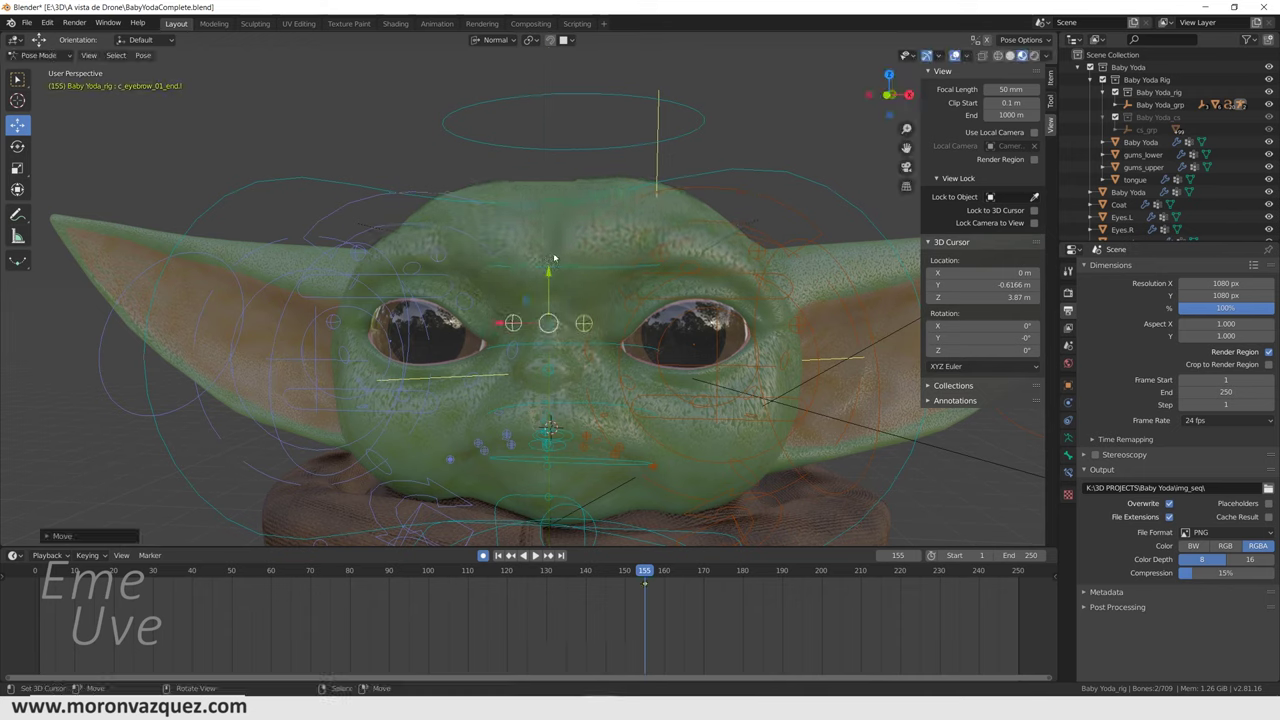
Delete the eyebrow's old keyframes and key its pose at frames 1 and 251
key(x)
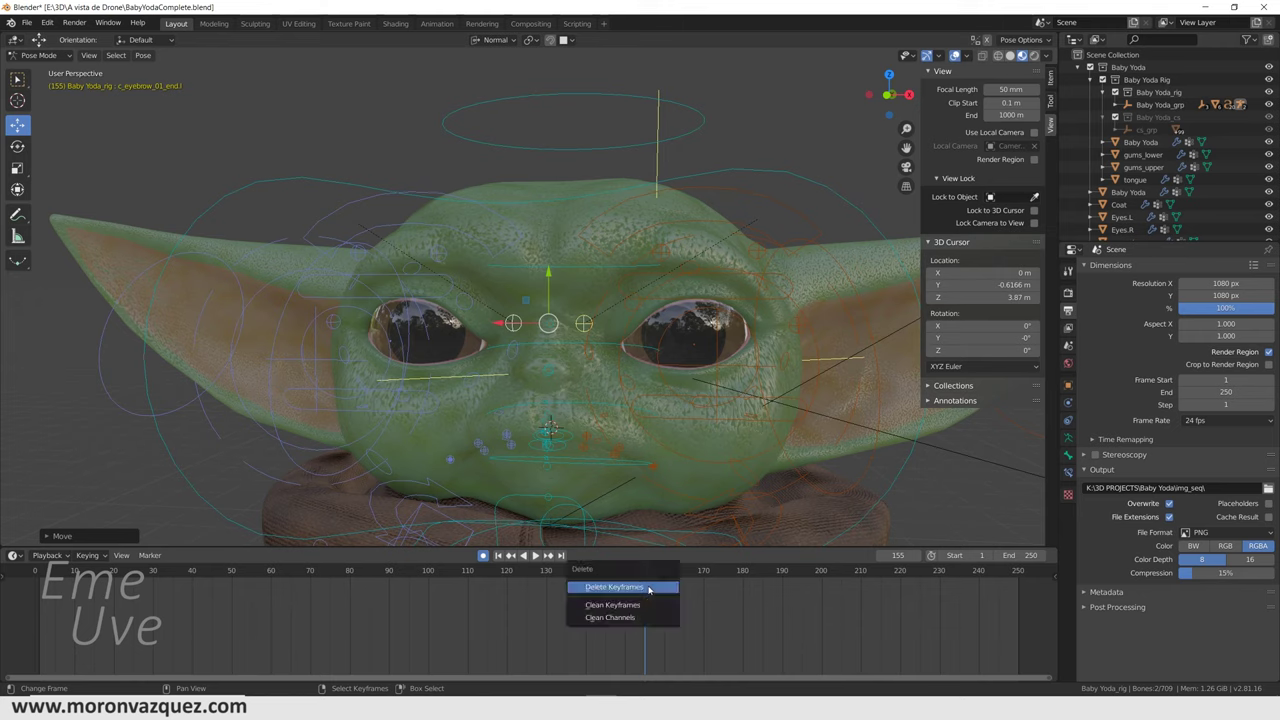
click(649, 588)
click(40, 604)
key(space)
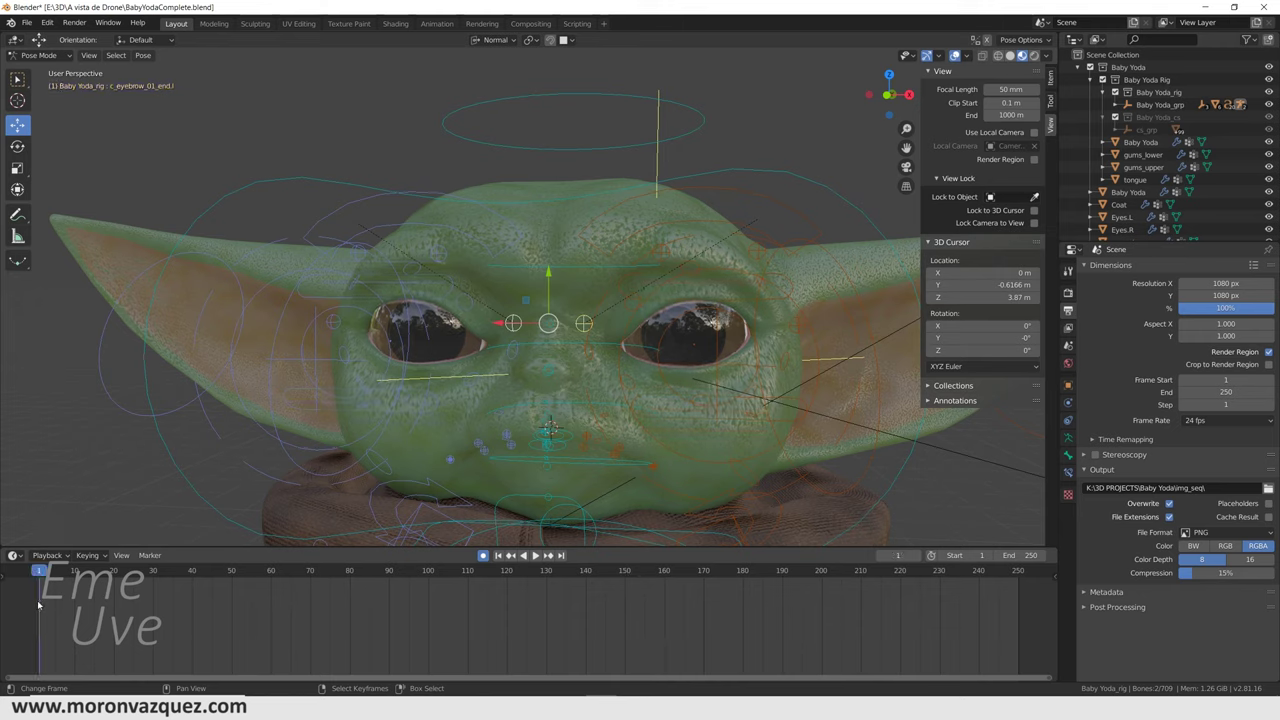
click(549, 273)
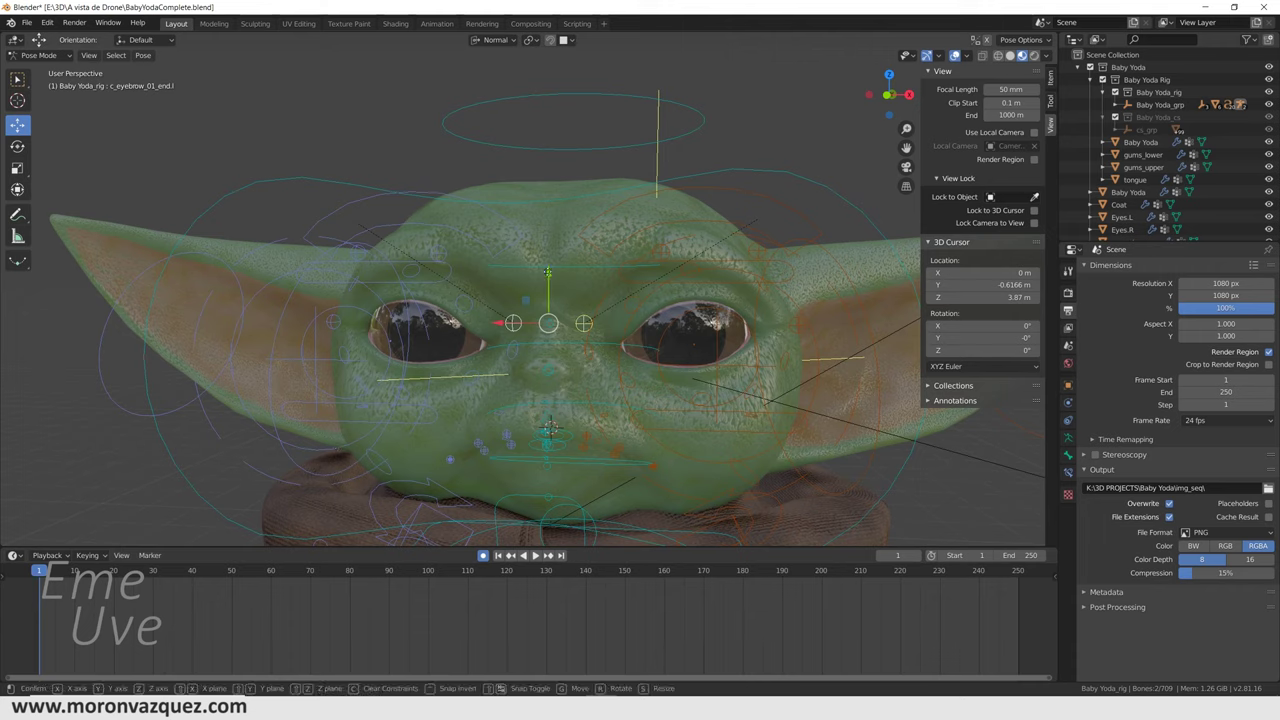
click(1022, 594)
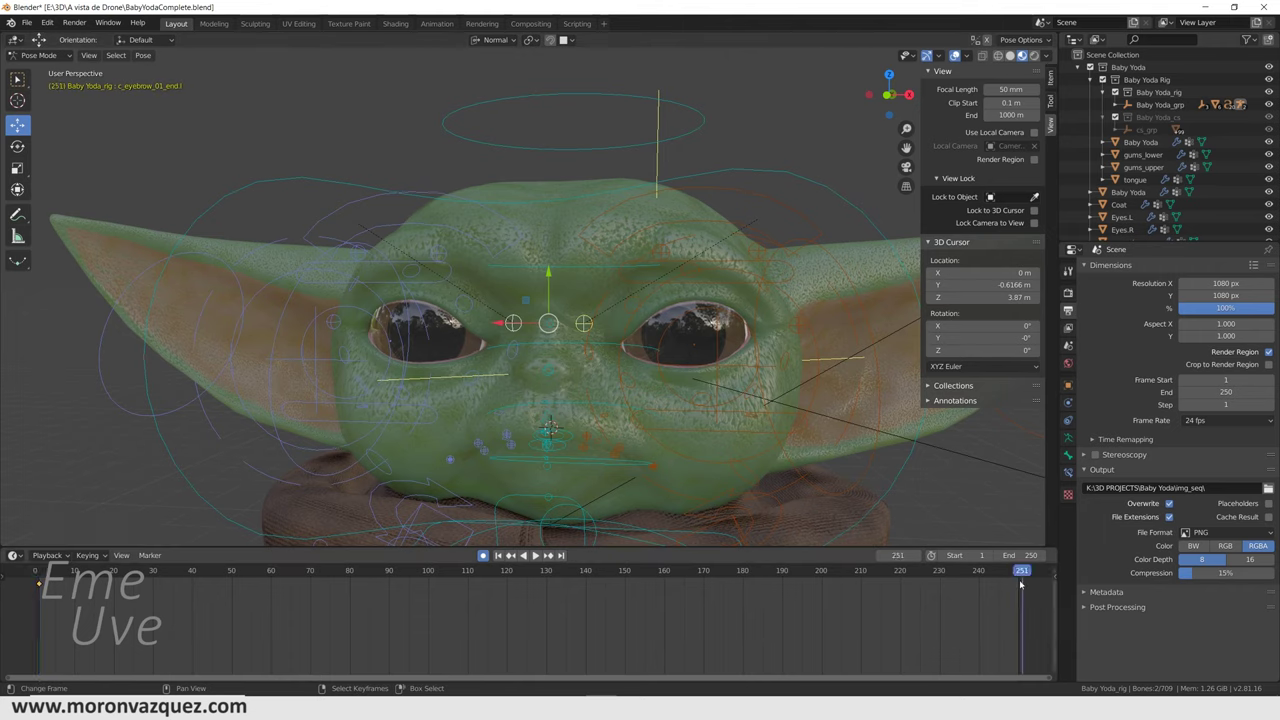
click(549, 273)
Play the animation and scrub it to about frame 119, then stop
key(space)
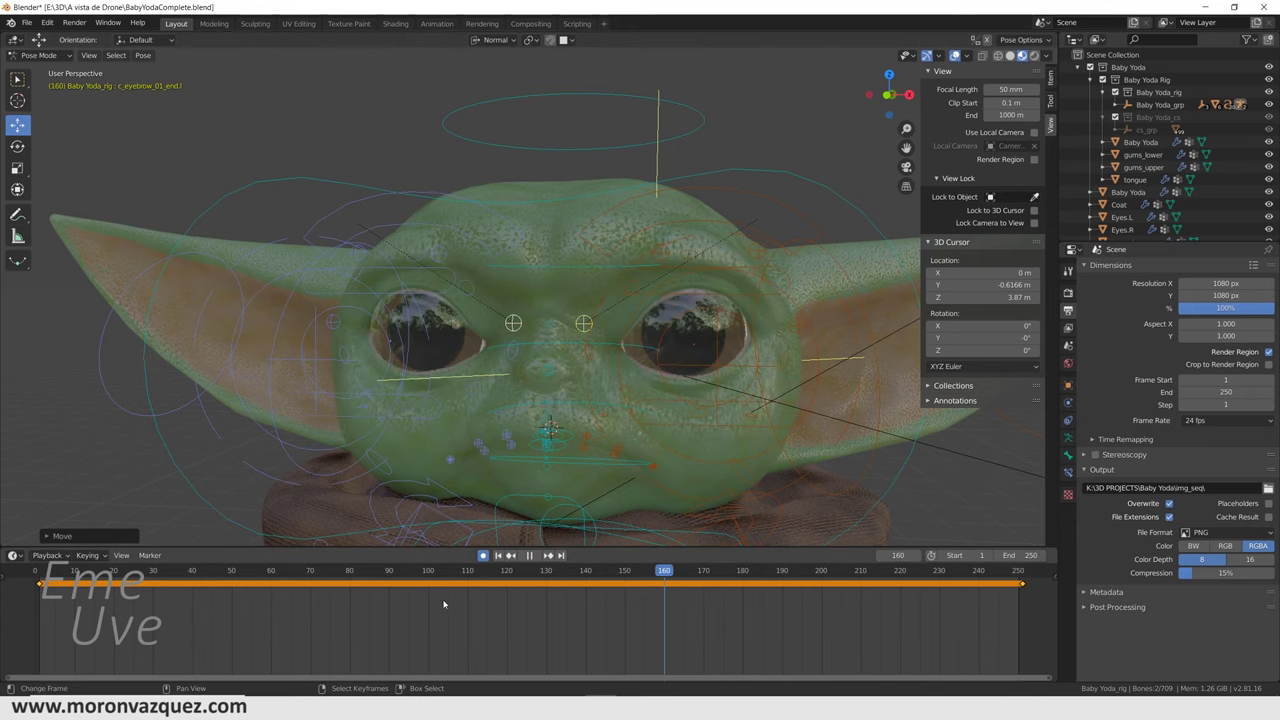
click(45, 590)
drag(45, 590, 490, 590)
key(space)
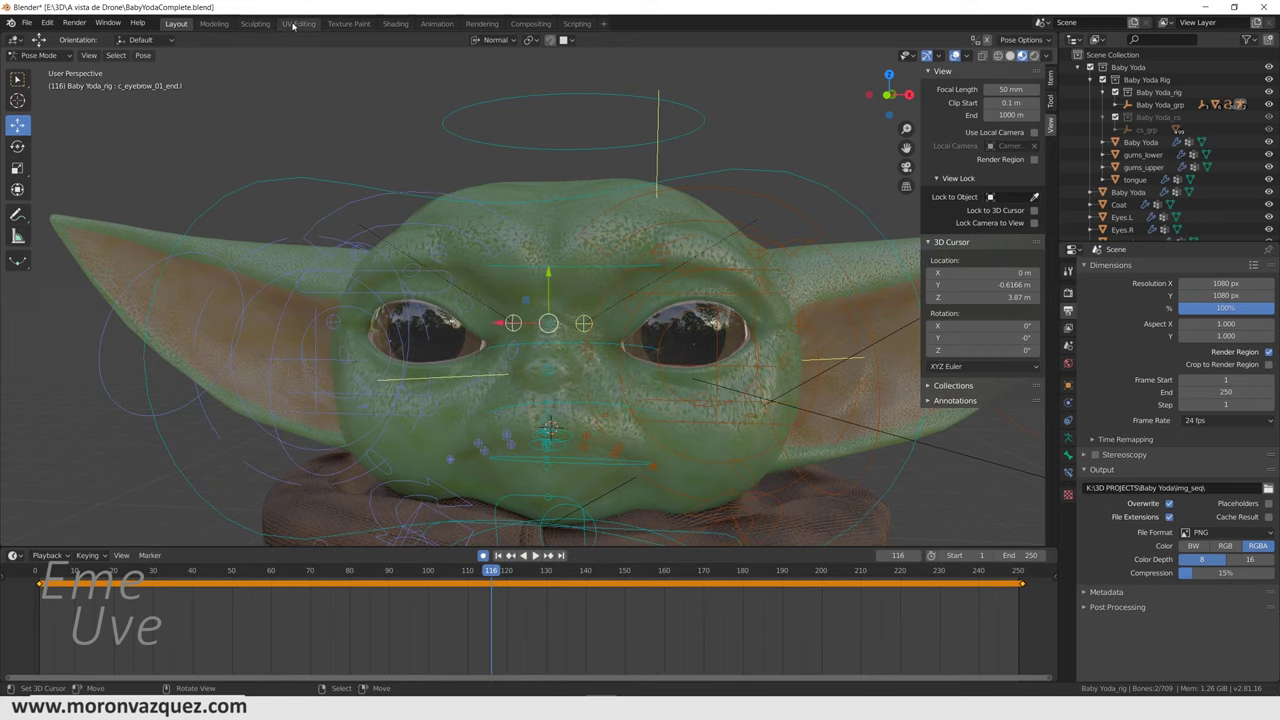
click(438, 24)
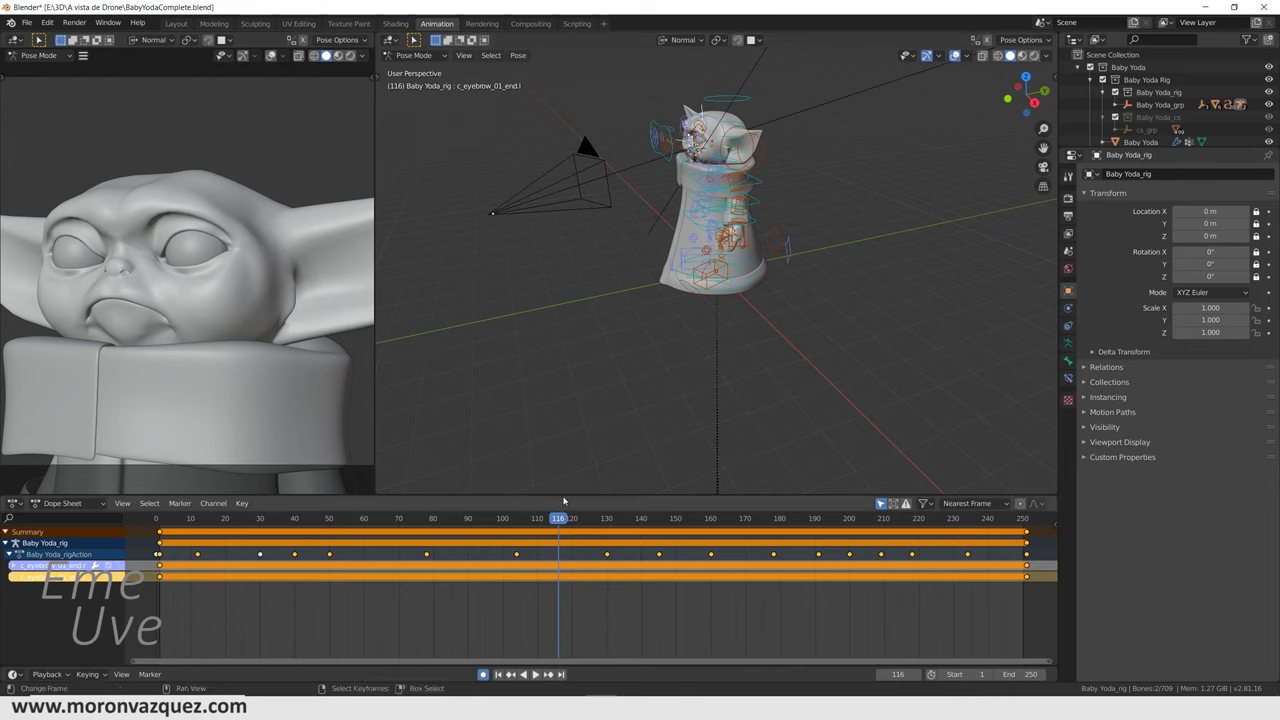
Scrub and play the dope sheet, stop at frame 4, and return to the Layout workspace
drag(557, 518, 160, 518)
key(space)
key(space)
click(170, 518)
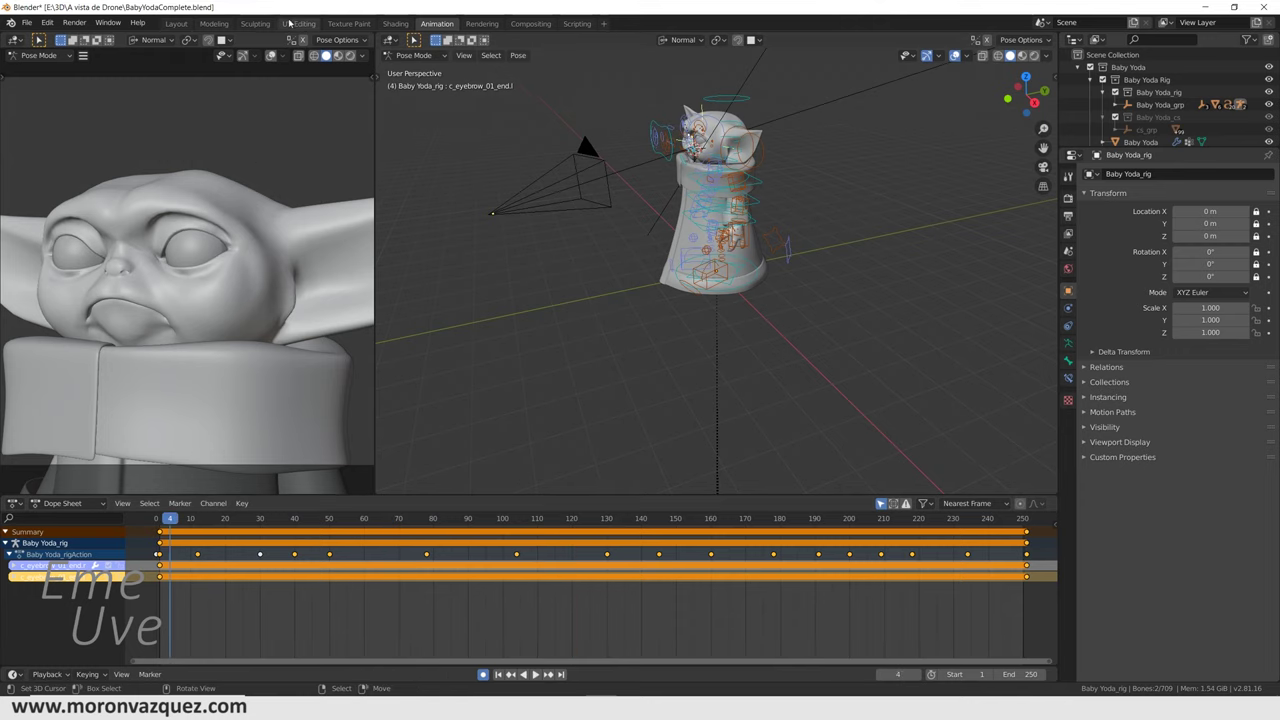
click(176, 23)
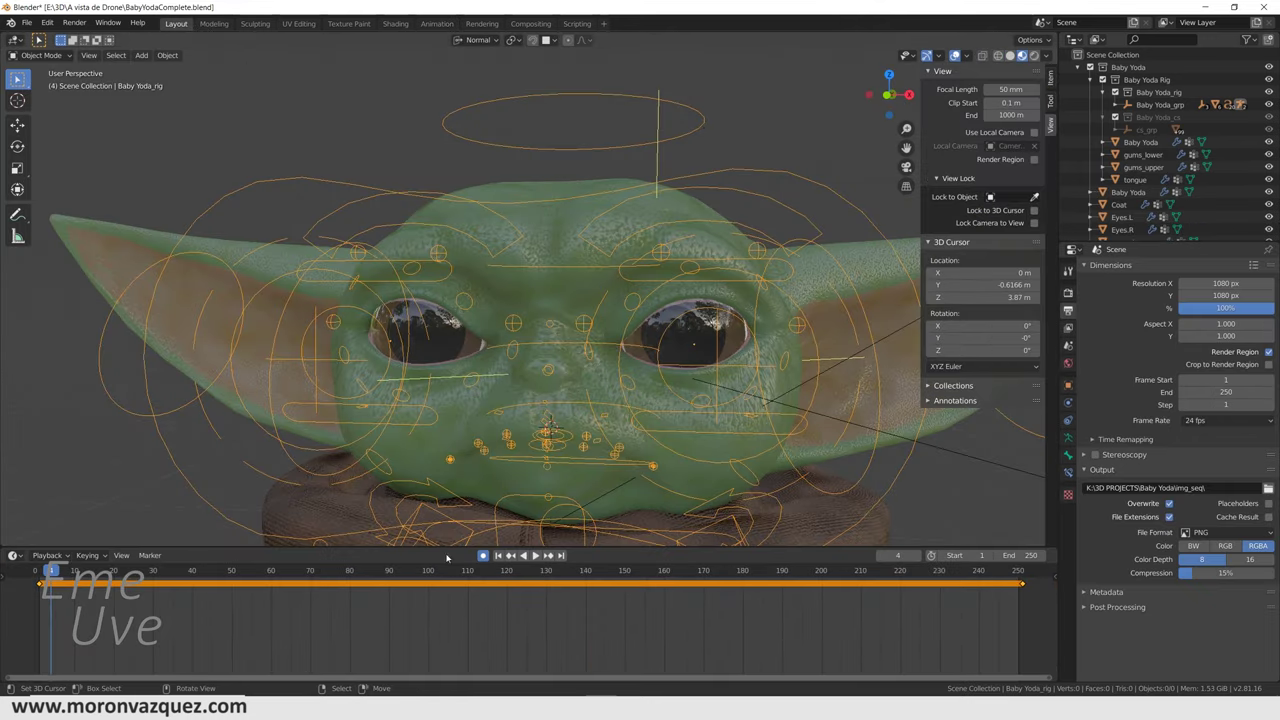
Play the blink animation through frame 155, then replay it in the Animation workspace
click(280, 612)
key(space)
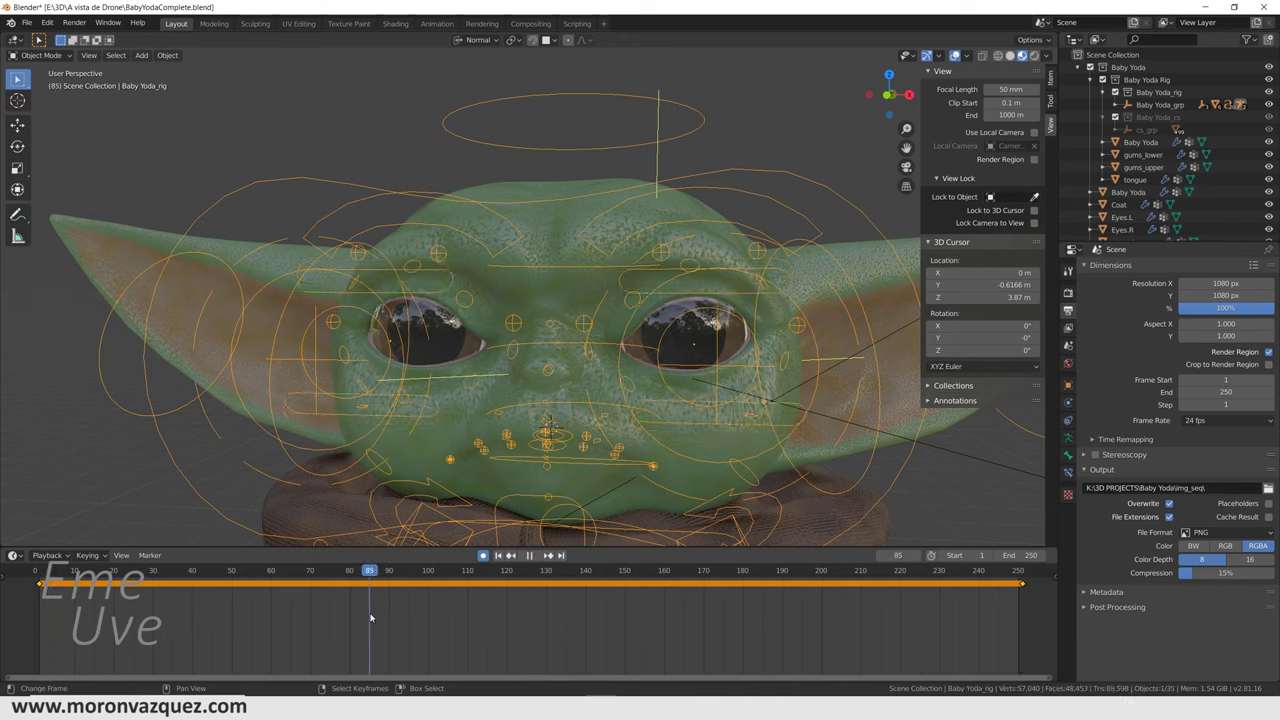
mouse_move(394, 610)
mouse_down()
mouse_move(645, 600)
mouse_move(581, 591)
mouse_move(615, 592)
mouse_up()
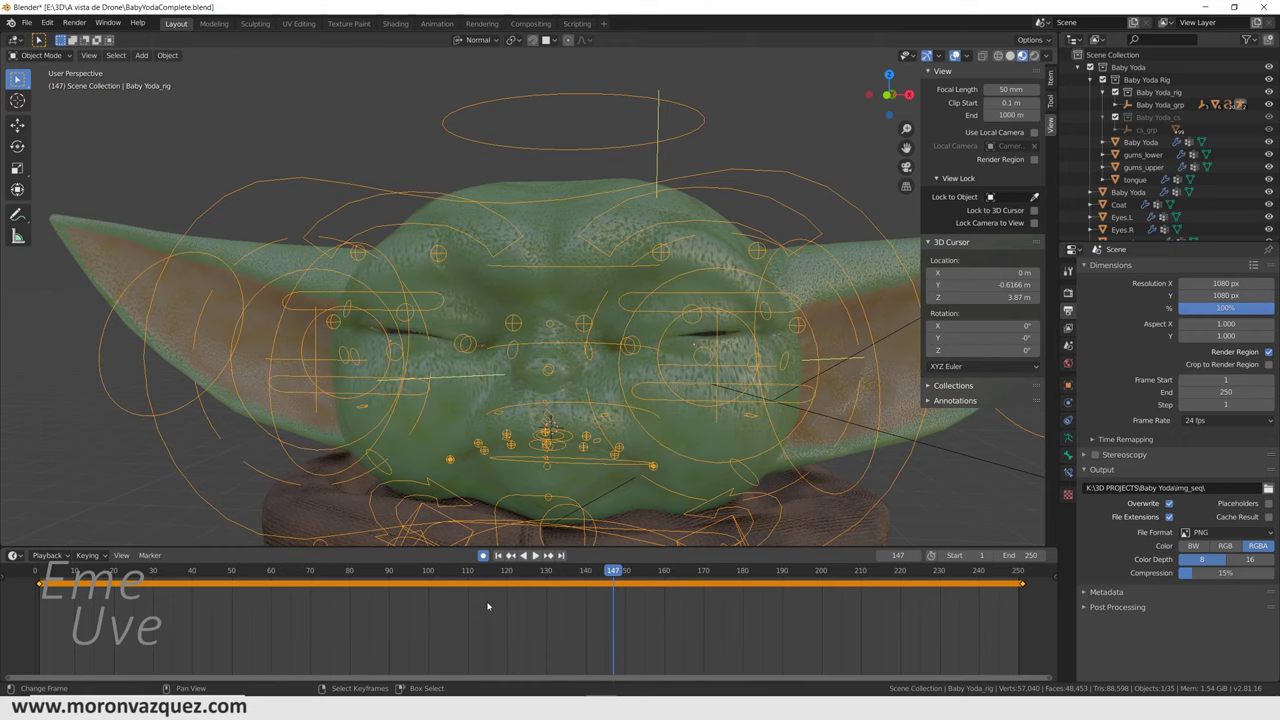
click(436, 23)
key(space)
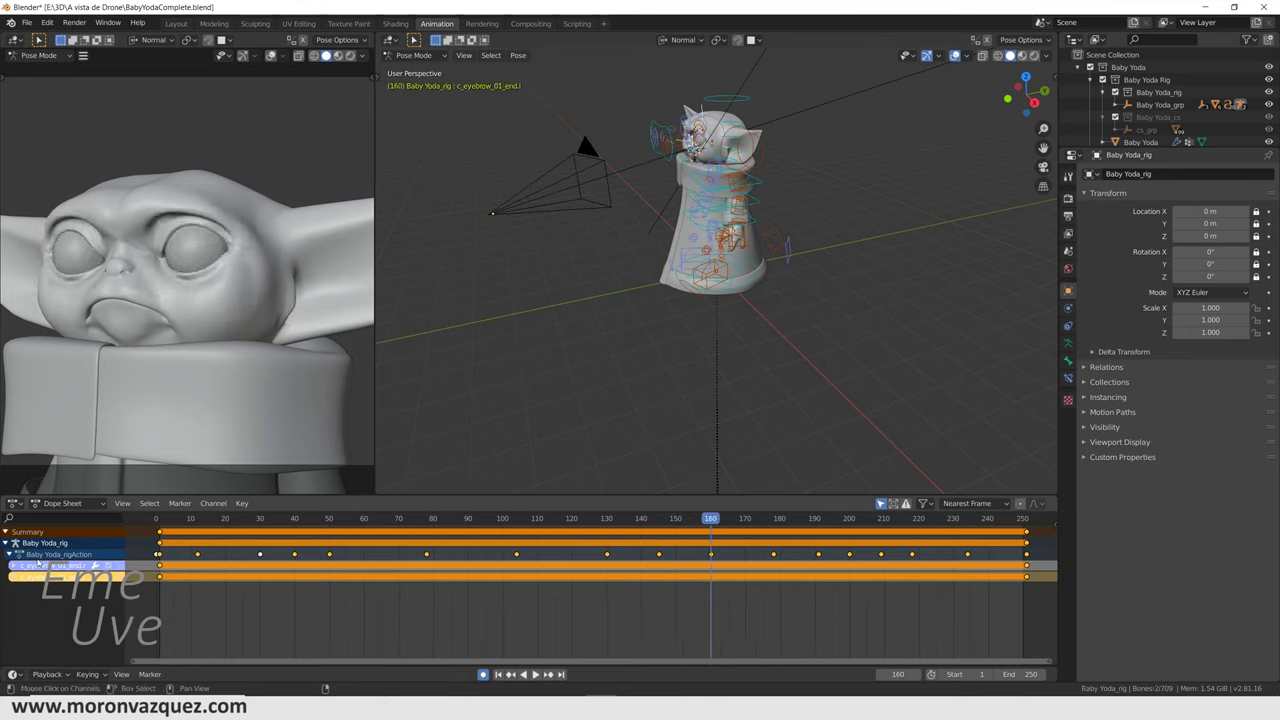
Show the camera view in Material Preview, zoom onto Baby Yoda's face, and replay frames 133–160
drag(698, 608, 712, 618)
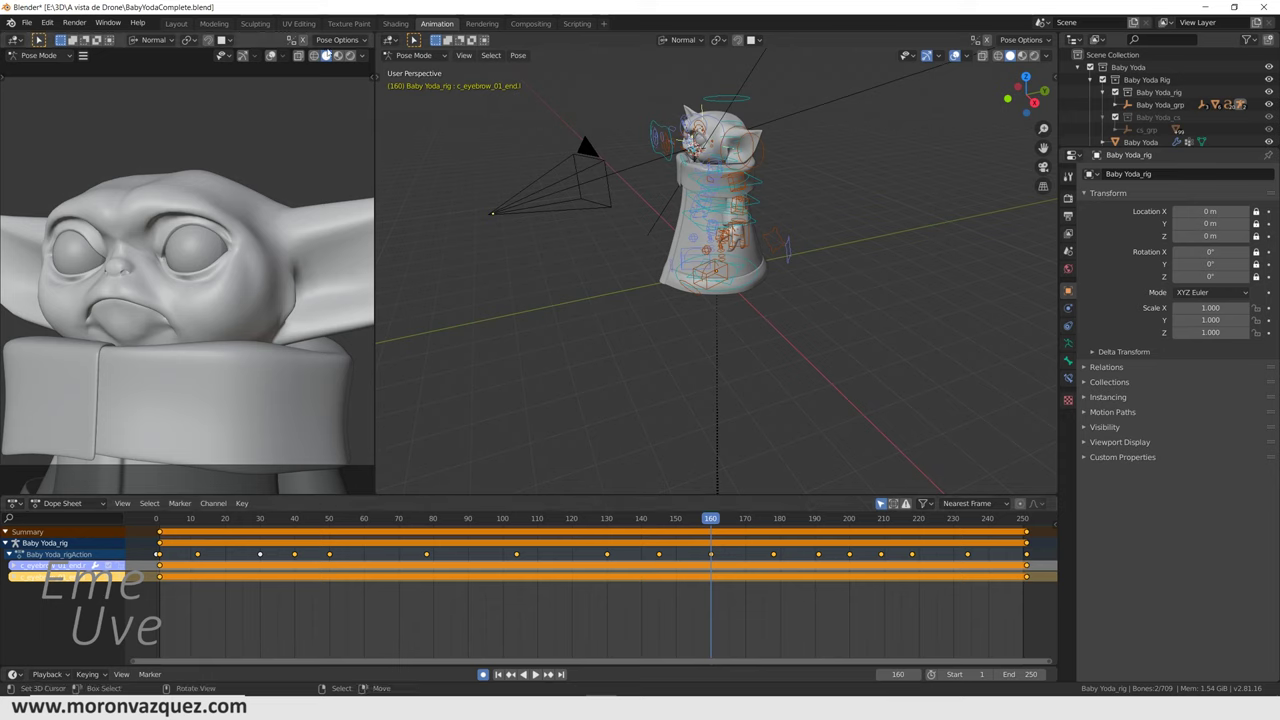
click(338, 57)
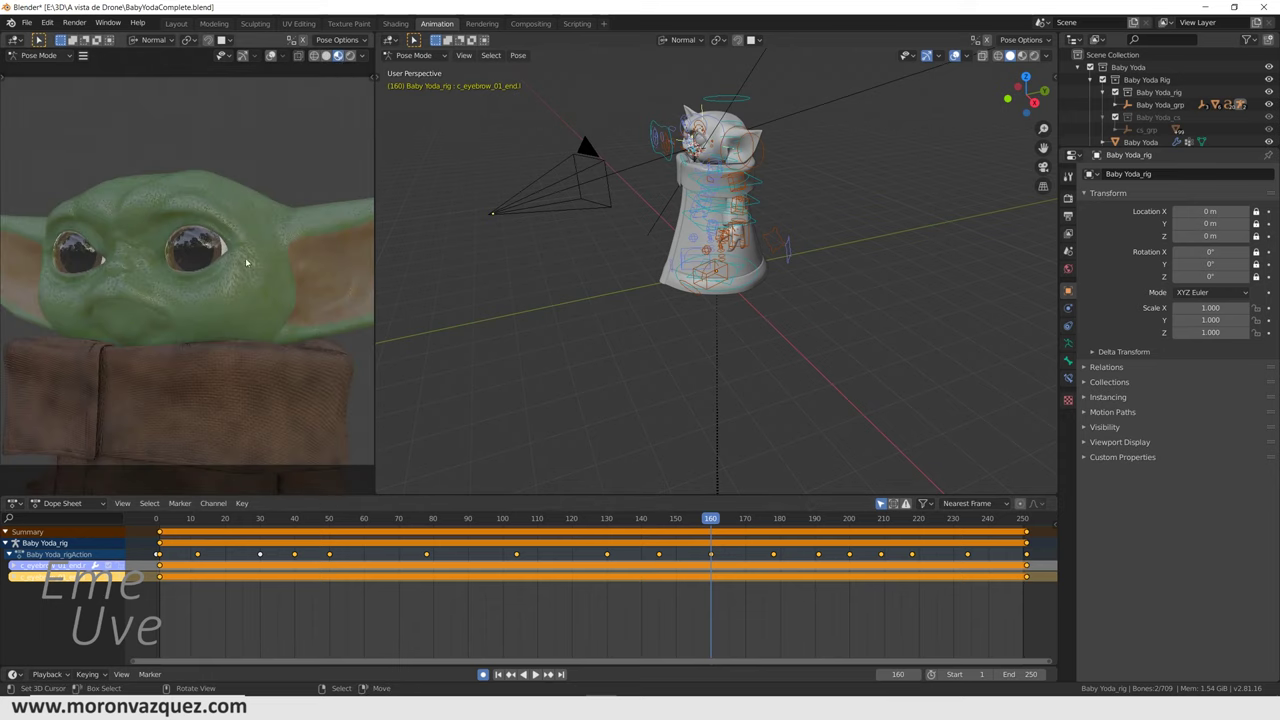
scroll(700, 300, up, 5)
mouse_move(700, 300)
middle_down()
mouse_move(707, 400)
mouse_move(752, 385)
mouse_move(720, 400)
middle_up()
scroll(707, 396, up, 5)
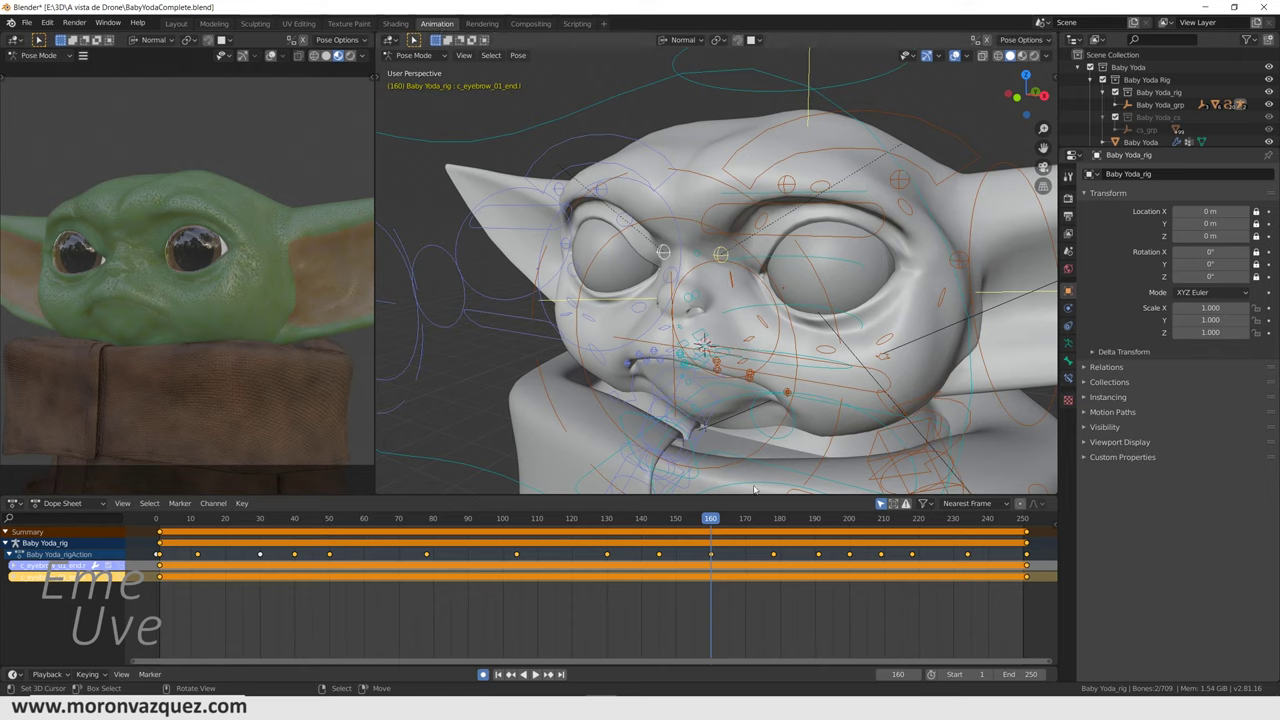
key(space)
drag(651, 606, 557, 606)
mouse_move(643, 606)
mouse_down()
mouse_move(711, 601)
mouse_move(591, 596)
mouse_up()
key(space)
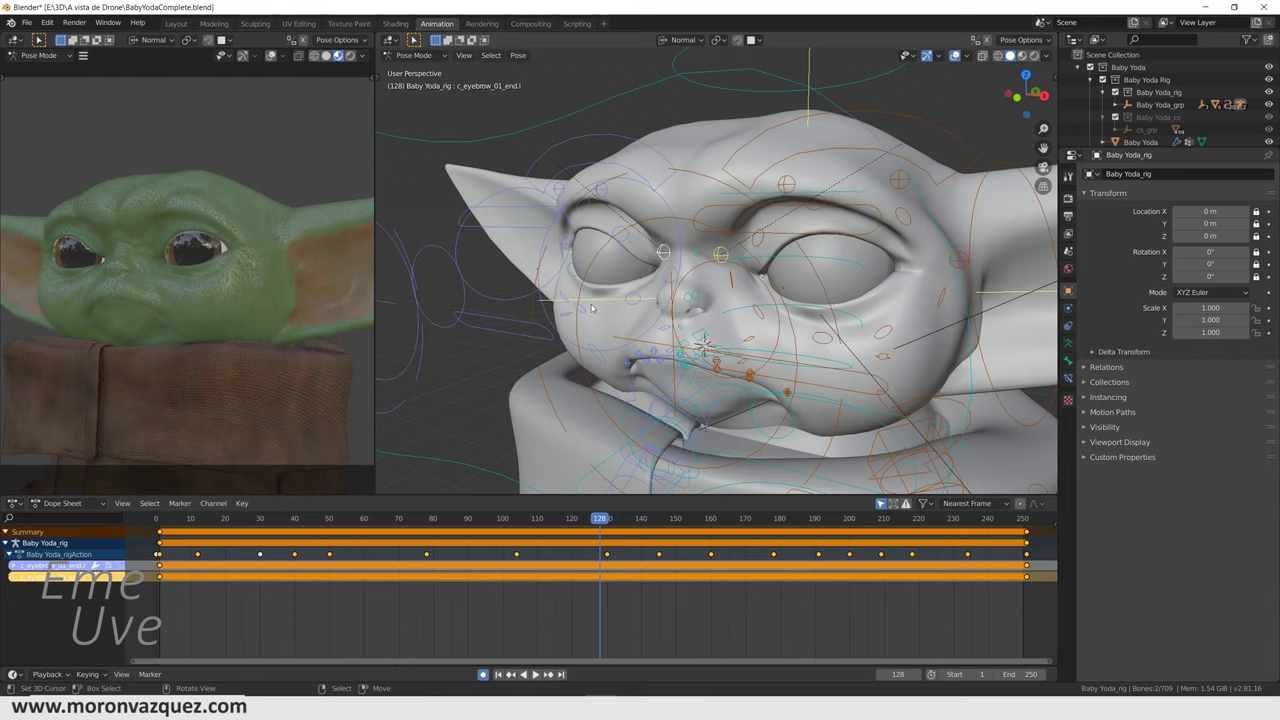
Select both eyebrow end controls, c_eyebrow_01_end.r and .l, at frame 26 with the Move tool active
click(664, 251)
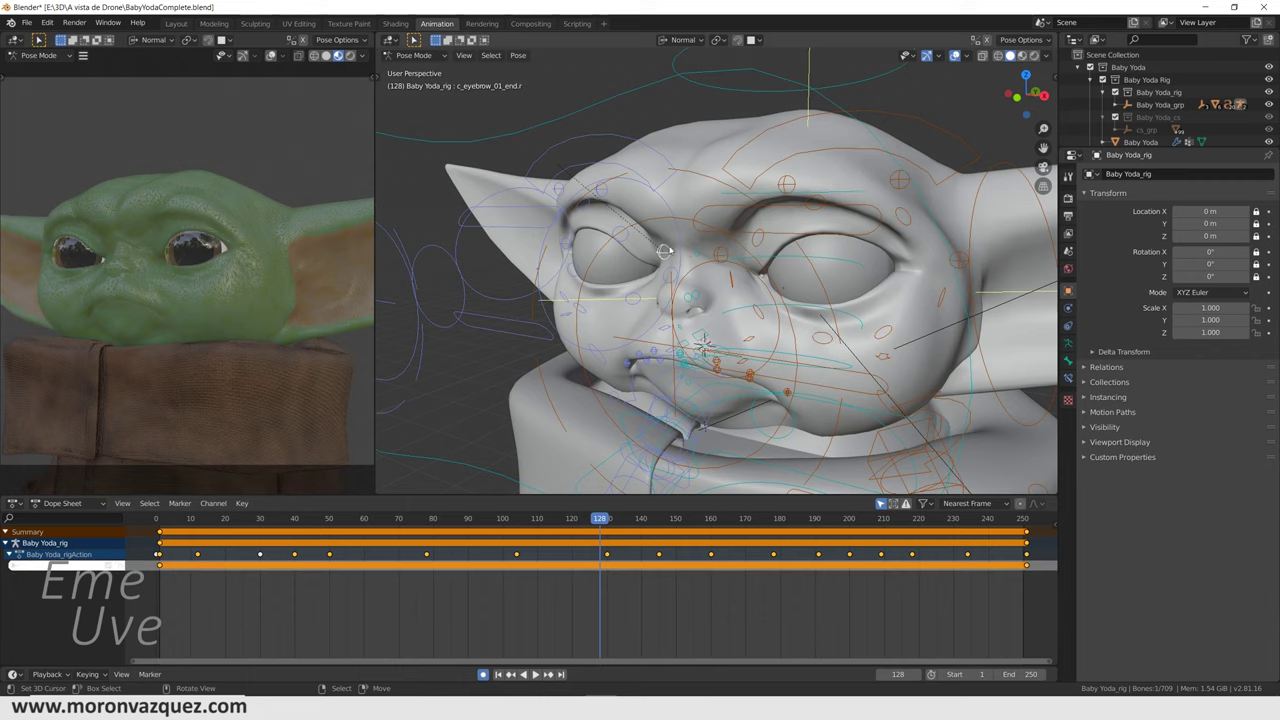
shift+click(719, 254)
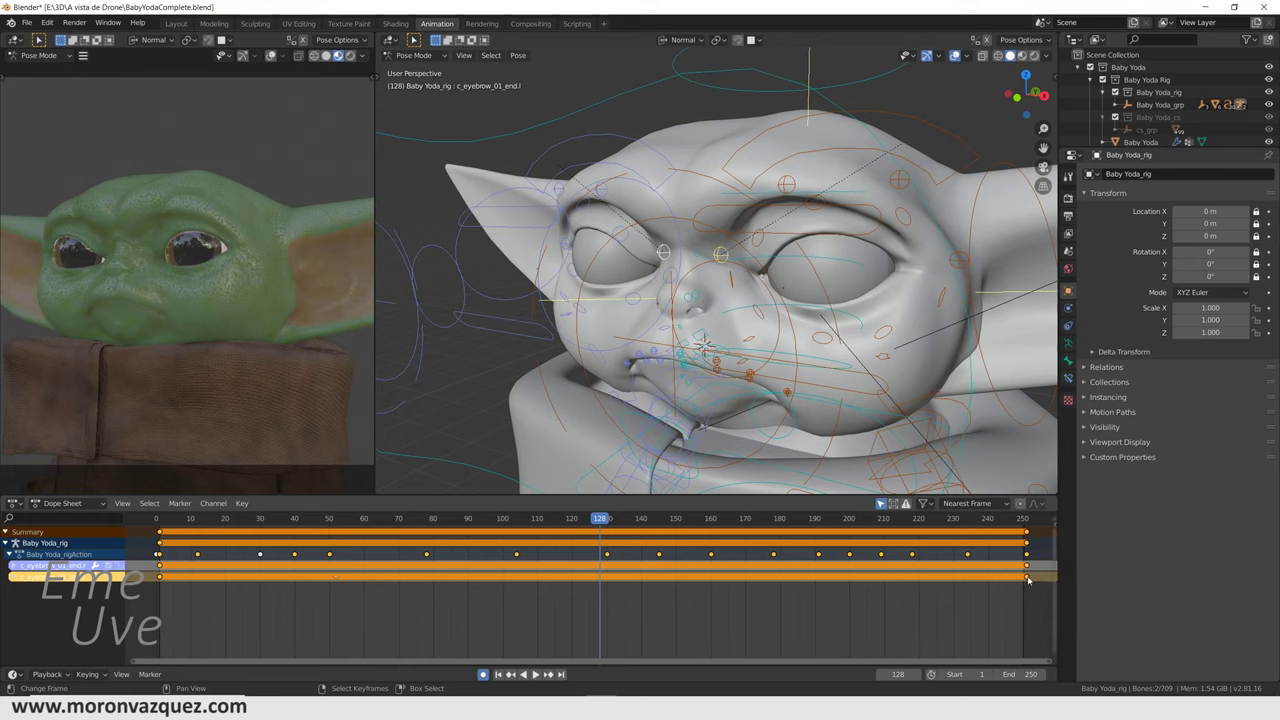
click(228, 600)
key(space)
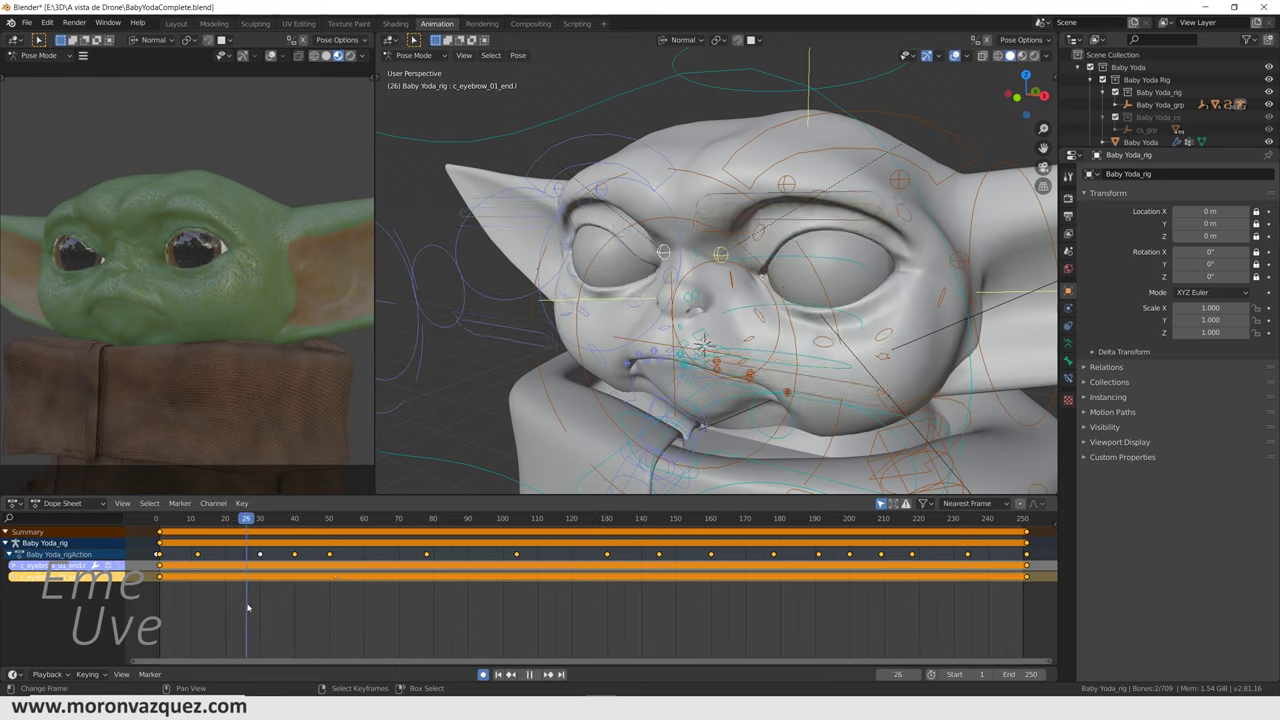
key(space)
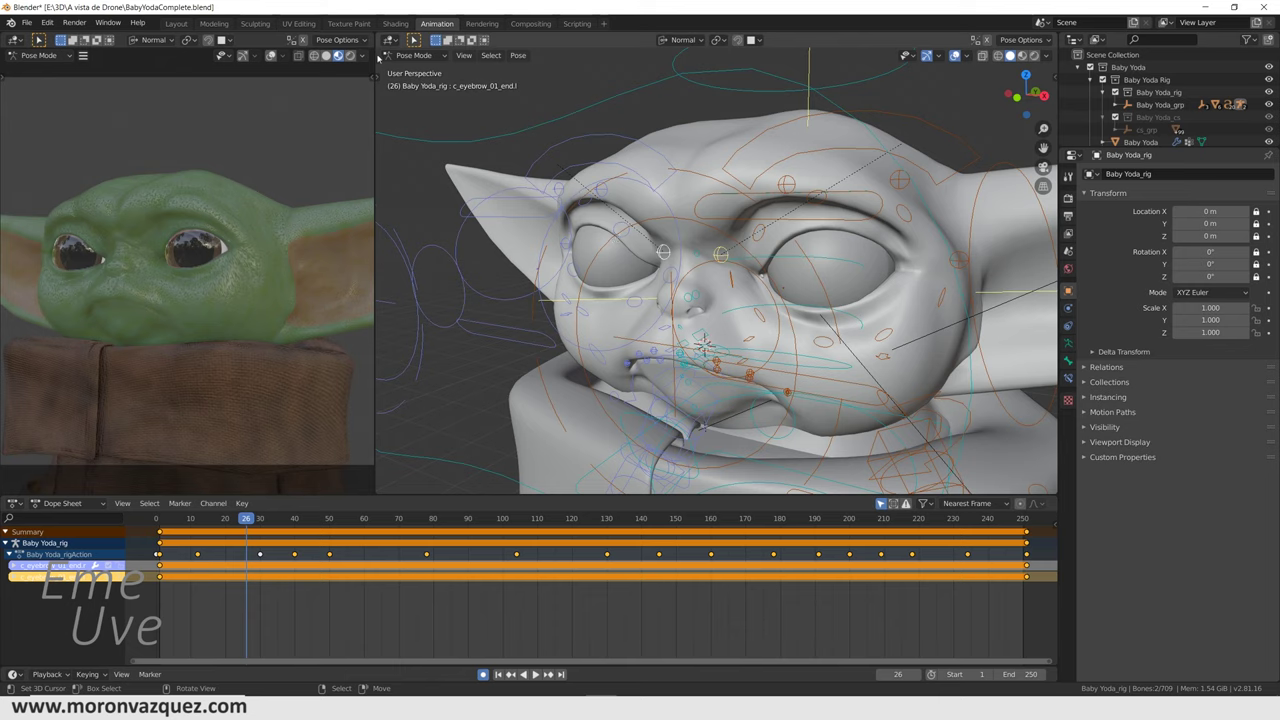
drag(378, 75, 384, 82)
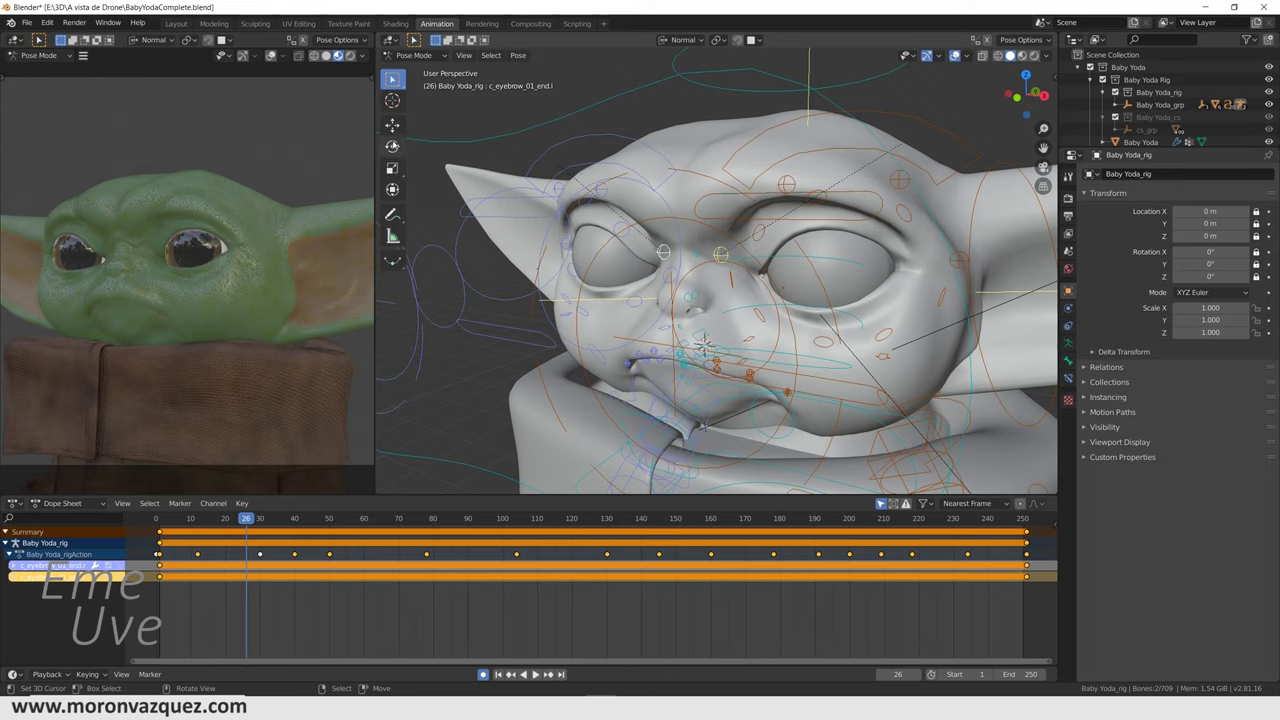
click(392, 125)
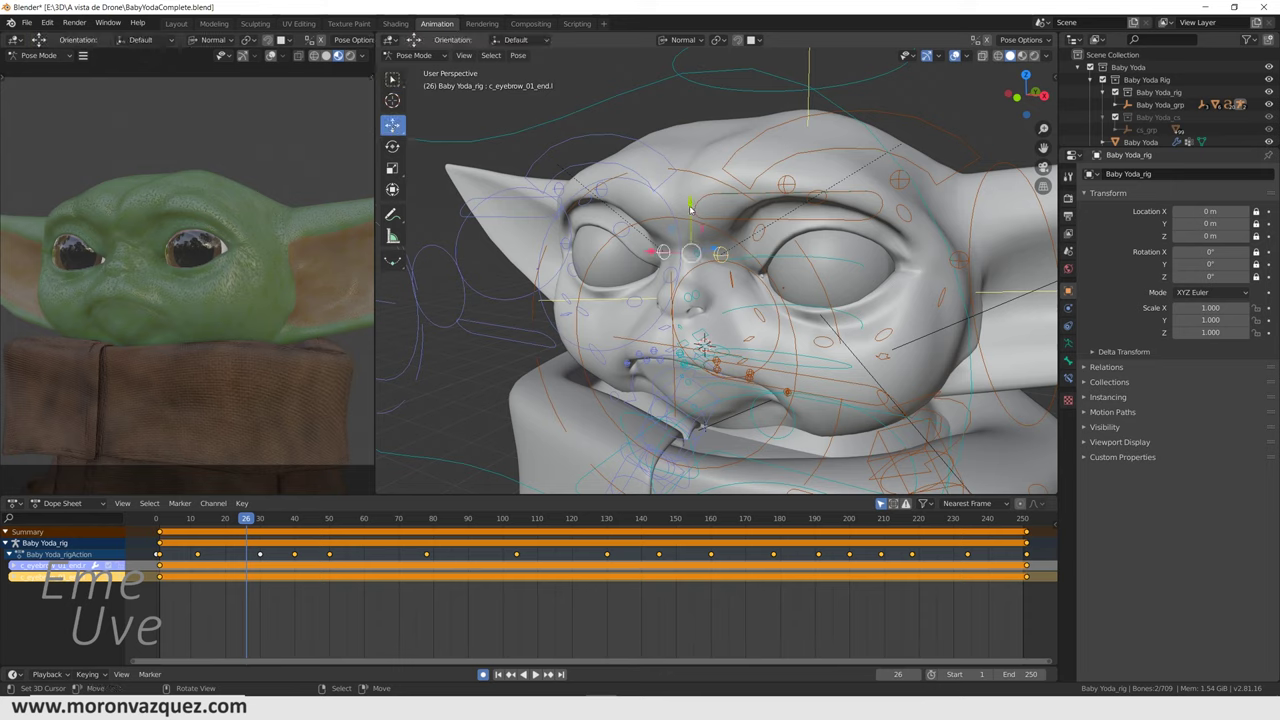
Key the eyebrow ends lowered at frame 26, slightly raised at 48, and raised at 67
drag(690, 209, 690, 224)
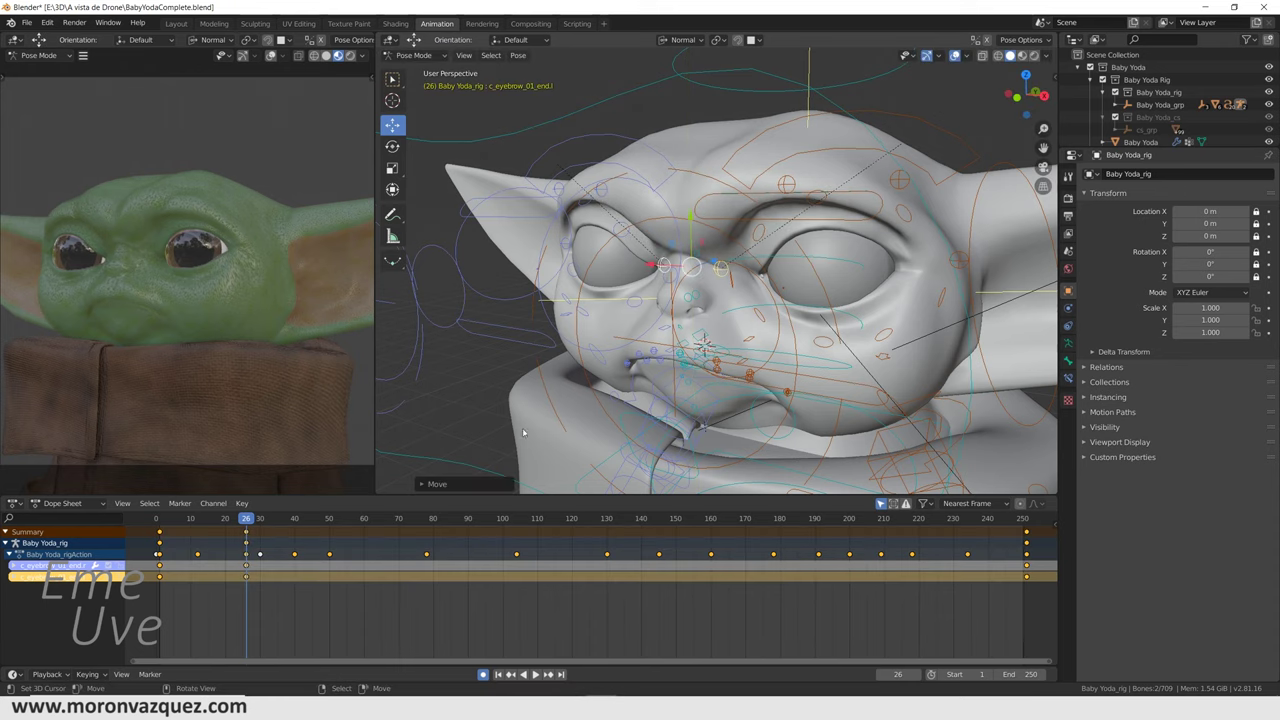
click(324, 593)
drag(694, 212, 693, 206)
click(388, 568)
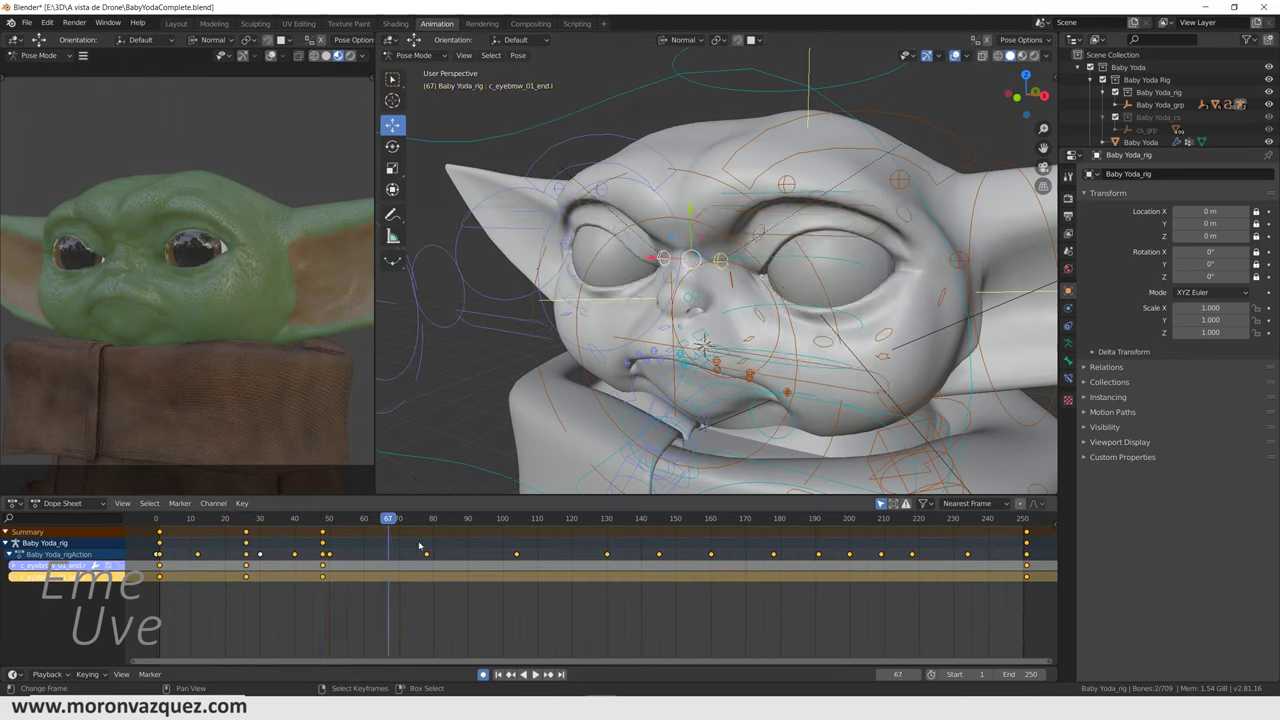
key(g)
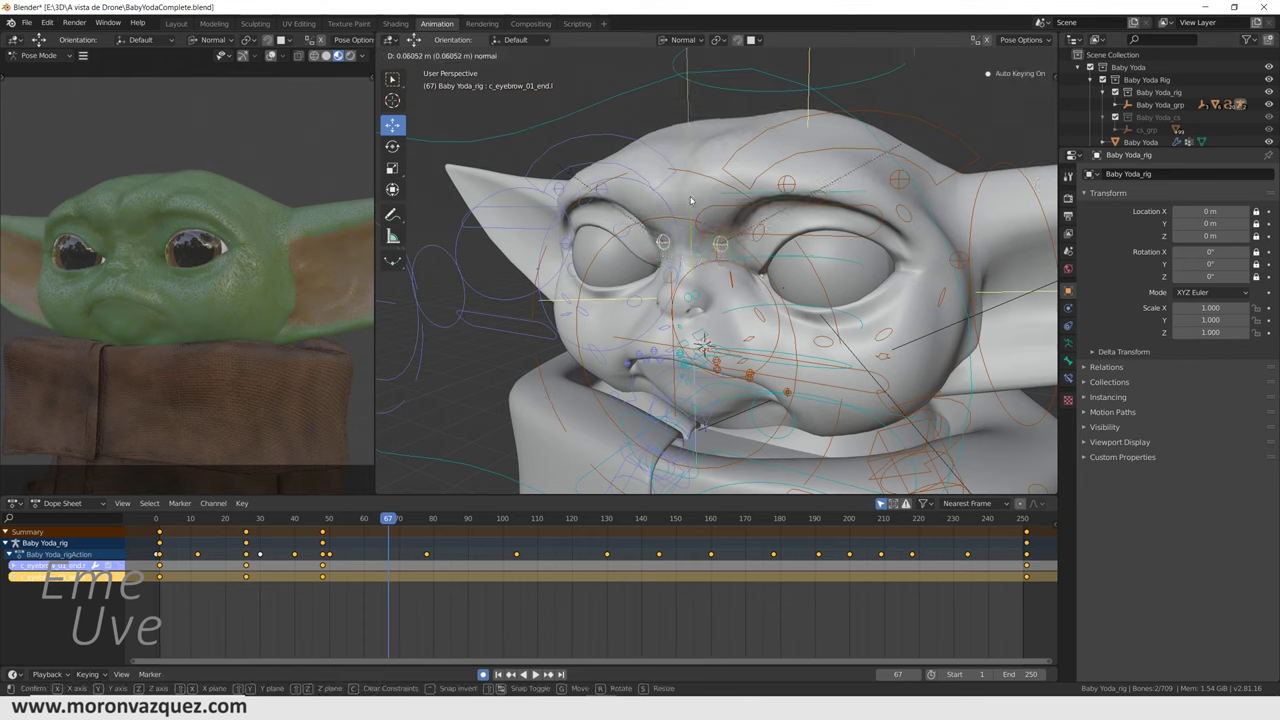
click(690, 201)
Key the eyebrows raised at frame 89 and lowered at frame 123
click(468, 607)
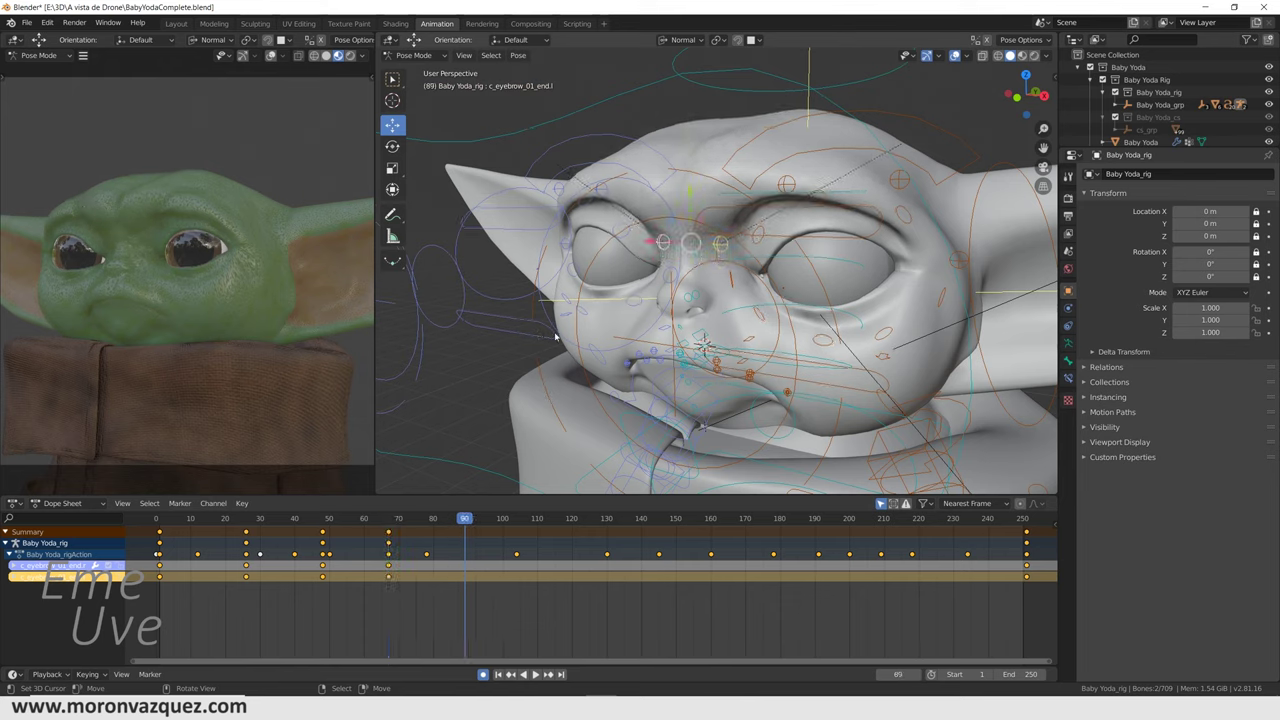
key(g)
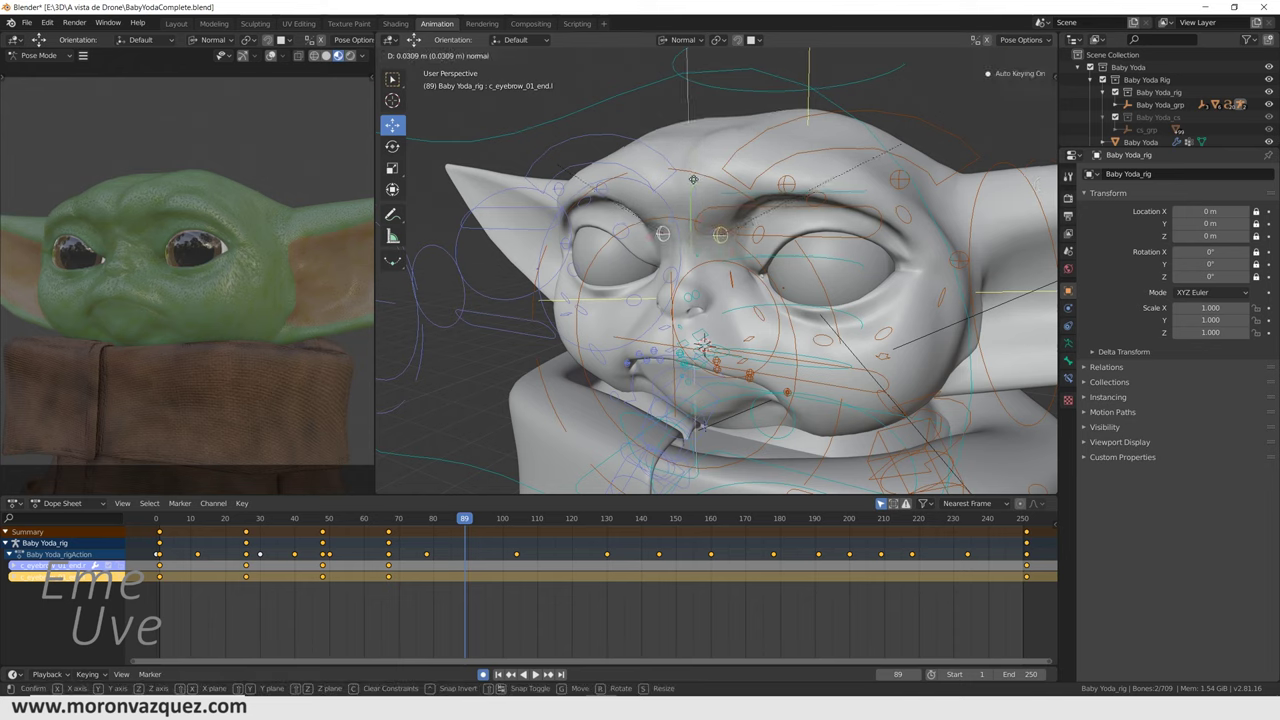
click(698, 185)
drag(534, 590, 582, 590)
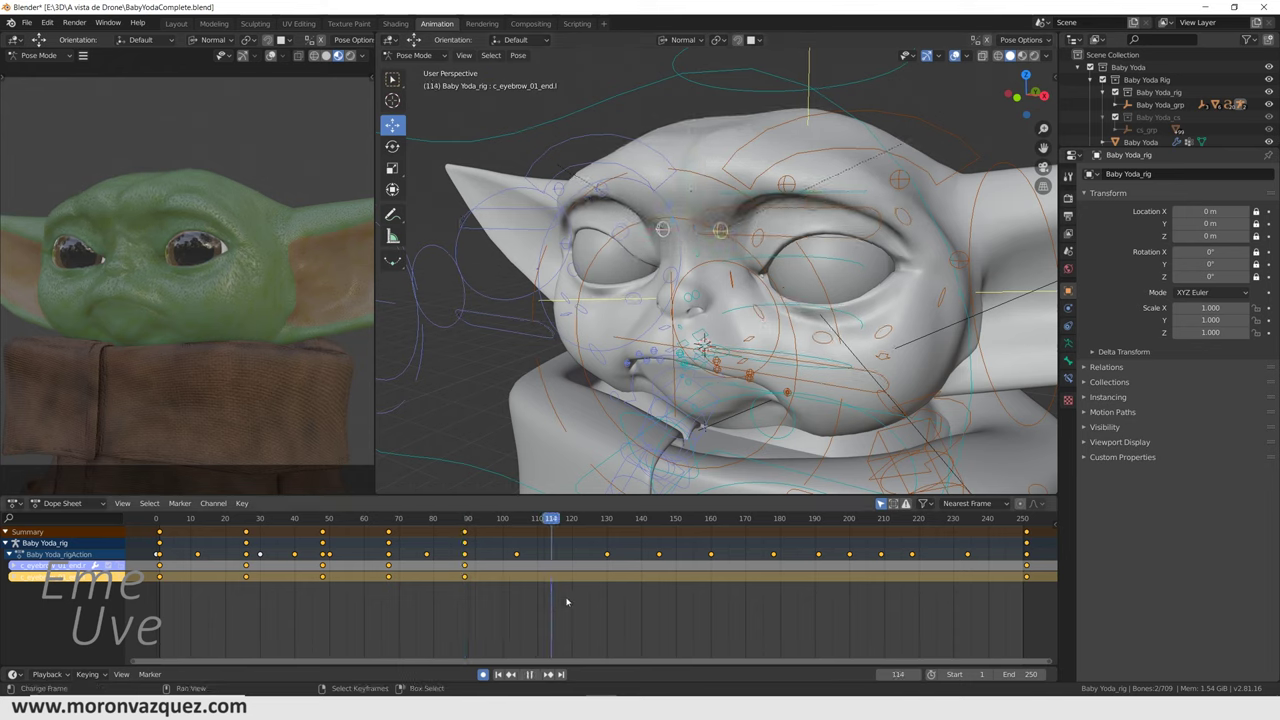
key(g)
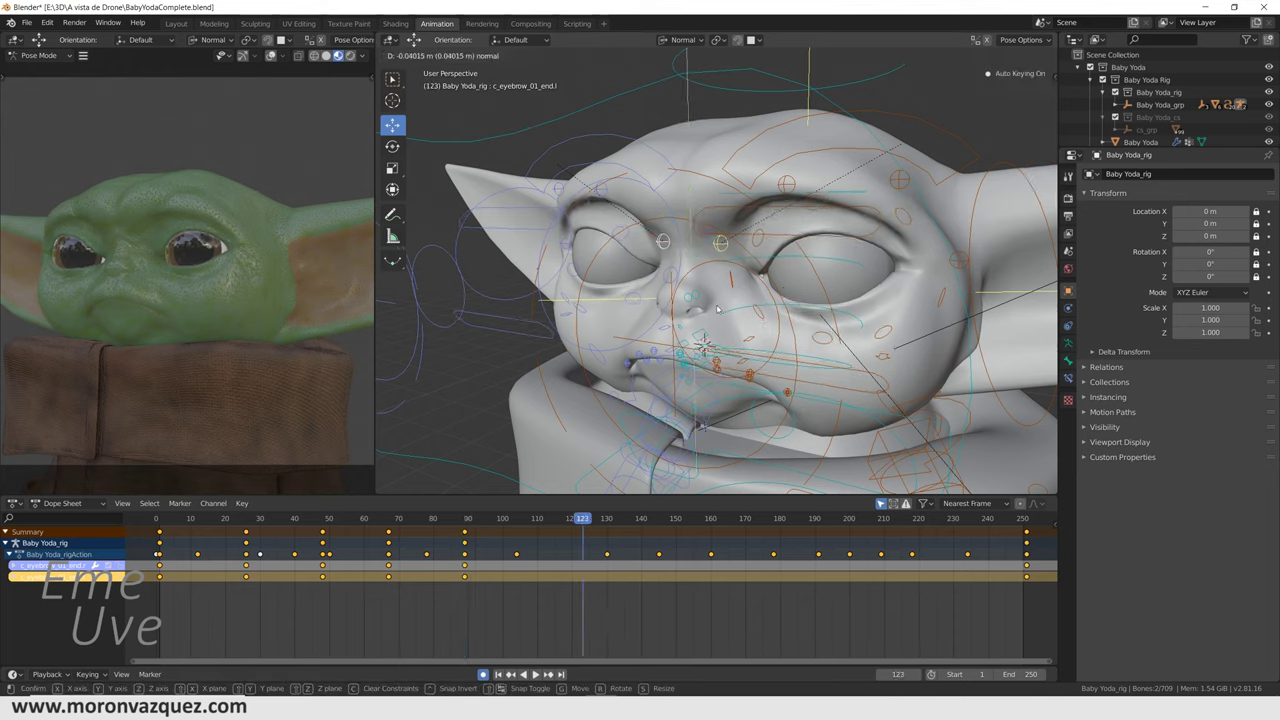
click(704, 212)
Play ahead to frame 150 and key the eyebrows lowered there
click(675, 600)
key(space)
mouse_move(683, 600)
mouse_down()
mouse_move(714, 597)
mouse_move(662, 589)
mouse_up()
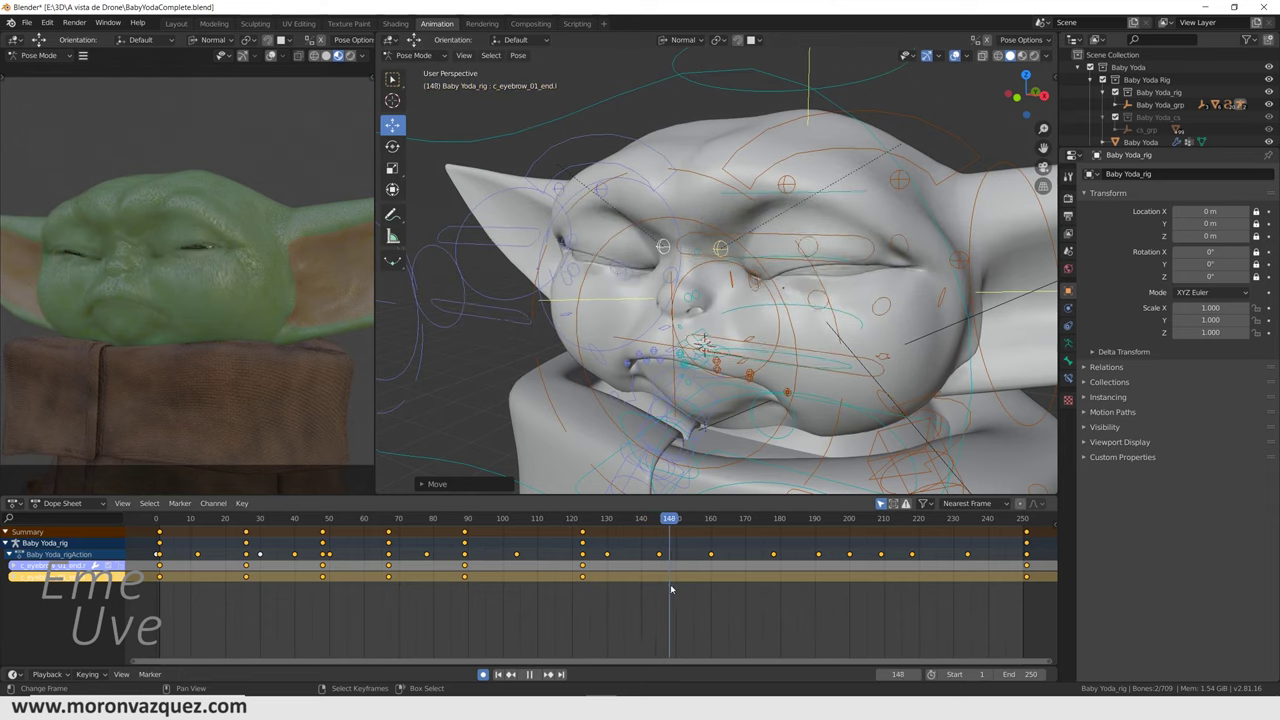
key(space)
key(g)
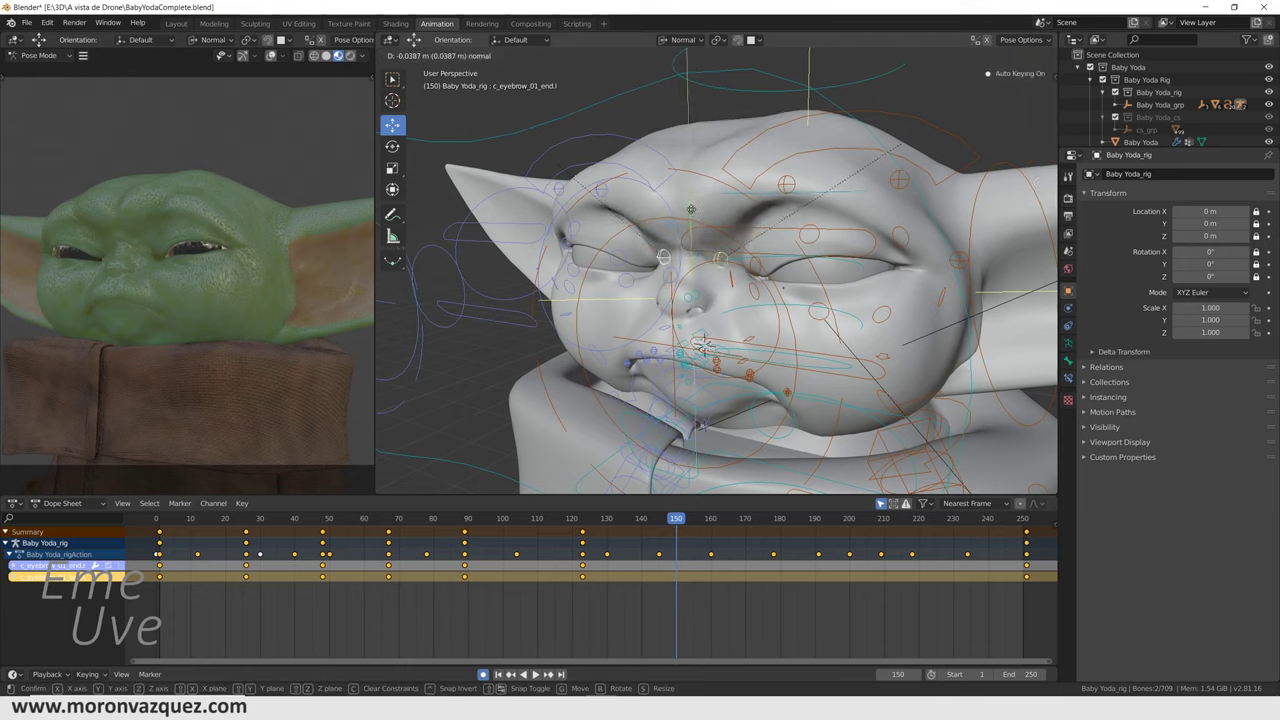
key(Return)
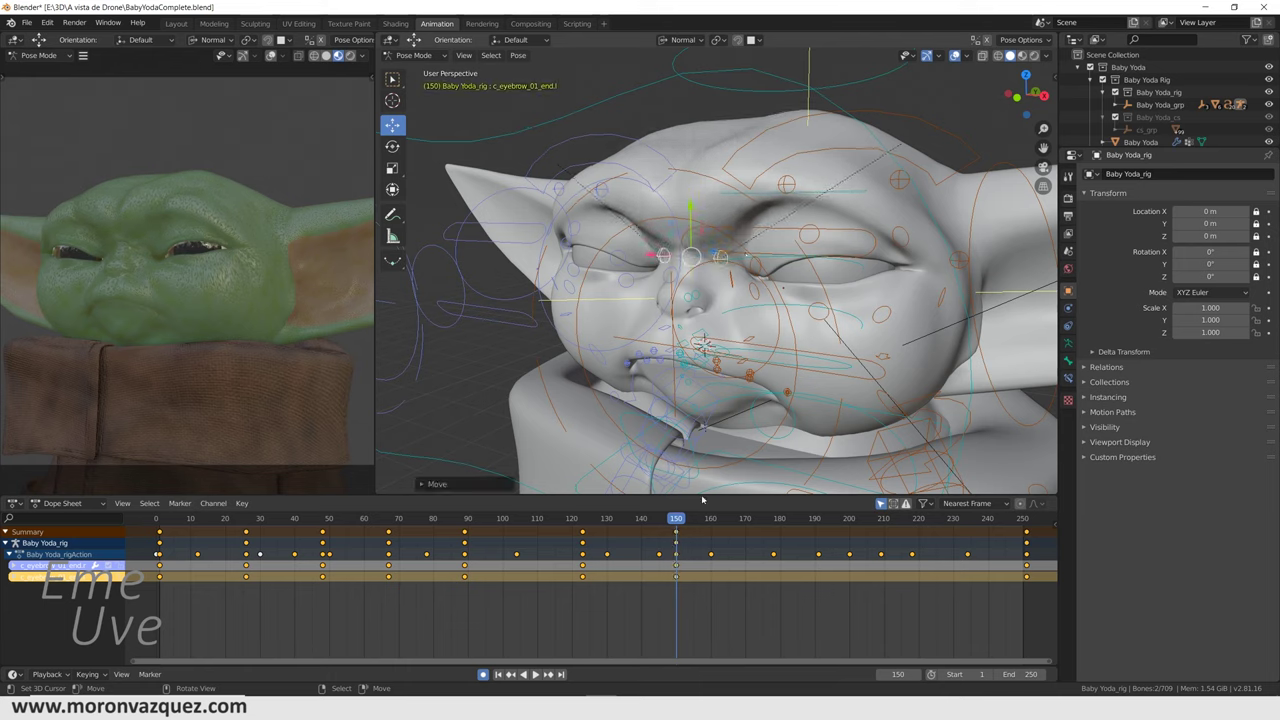
Key the eyebrows raised at frame 166 and lowered at frame 185
key(space)
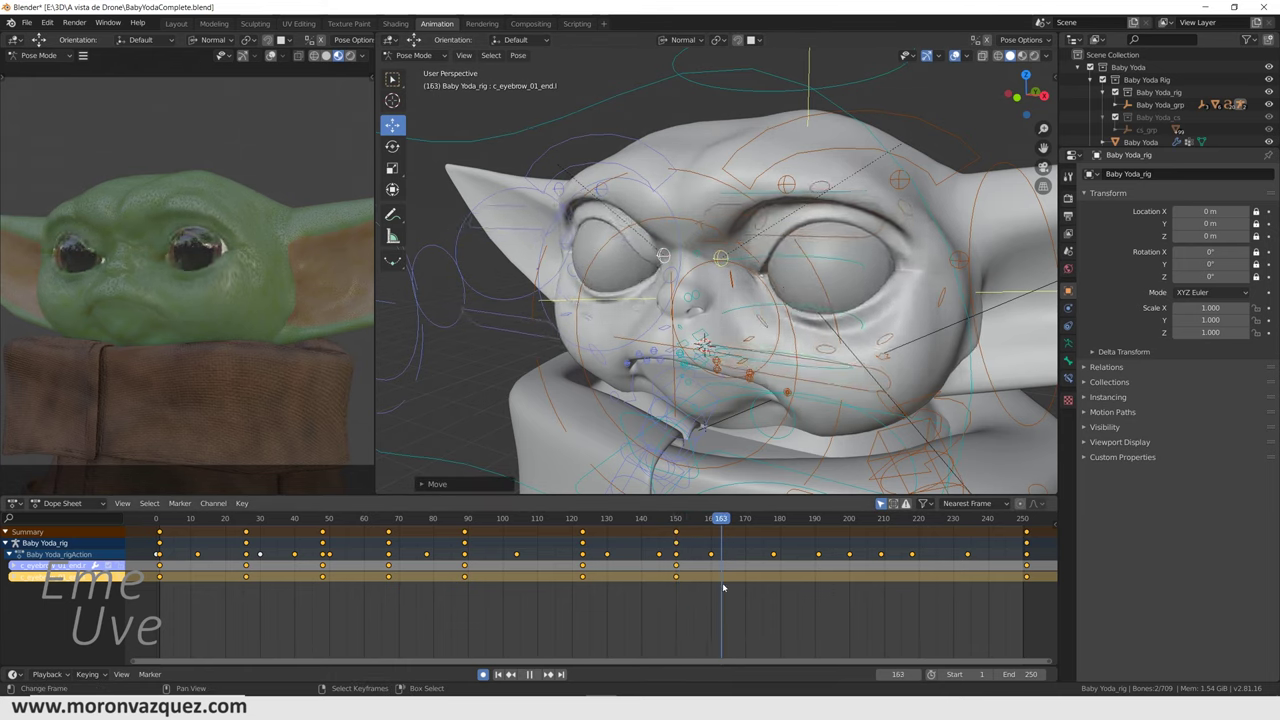
key(space)
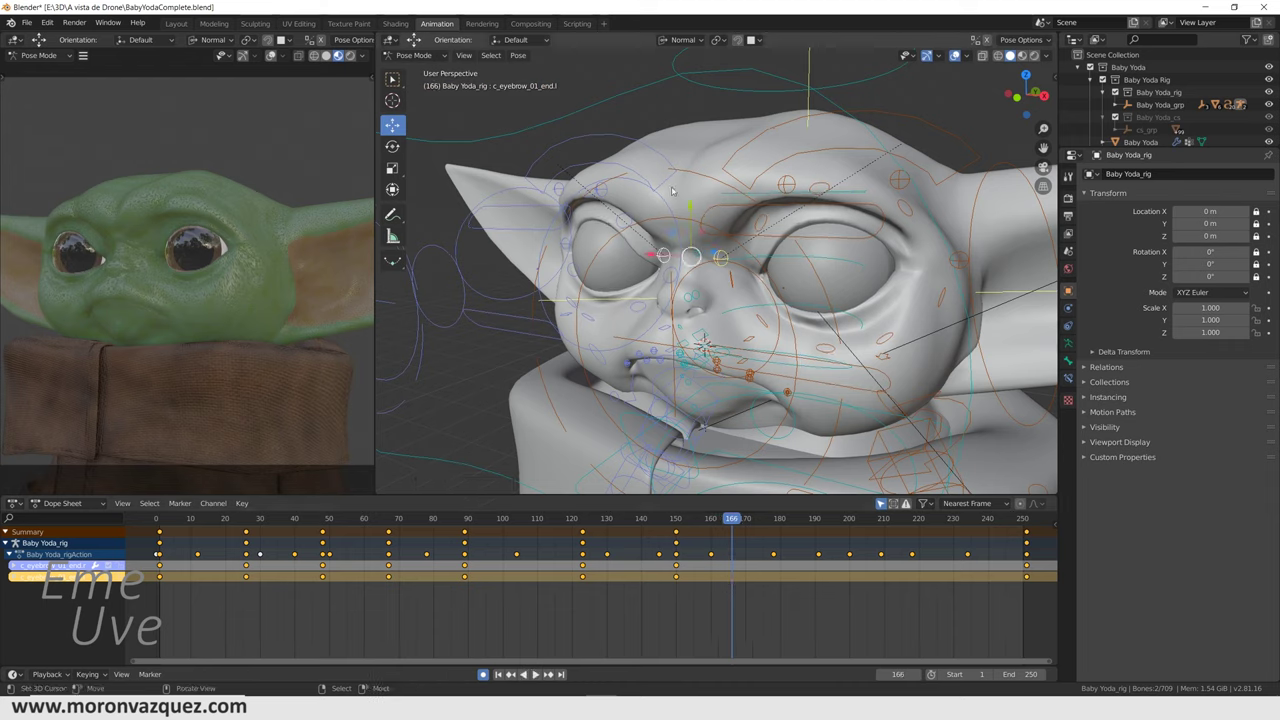
drag(694, 209, 702, 159)
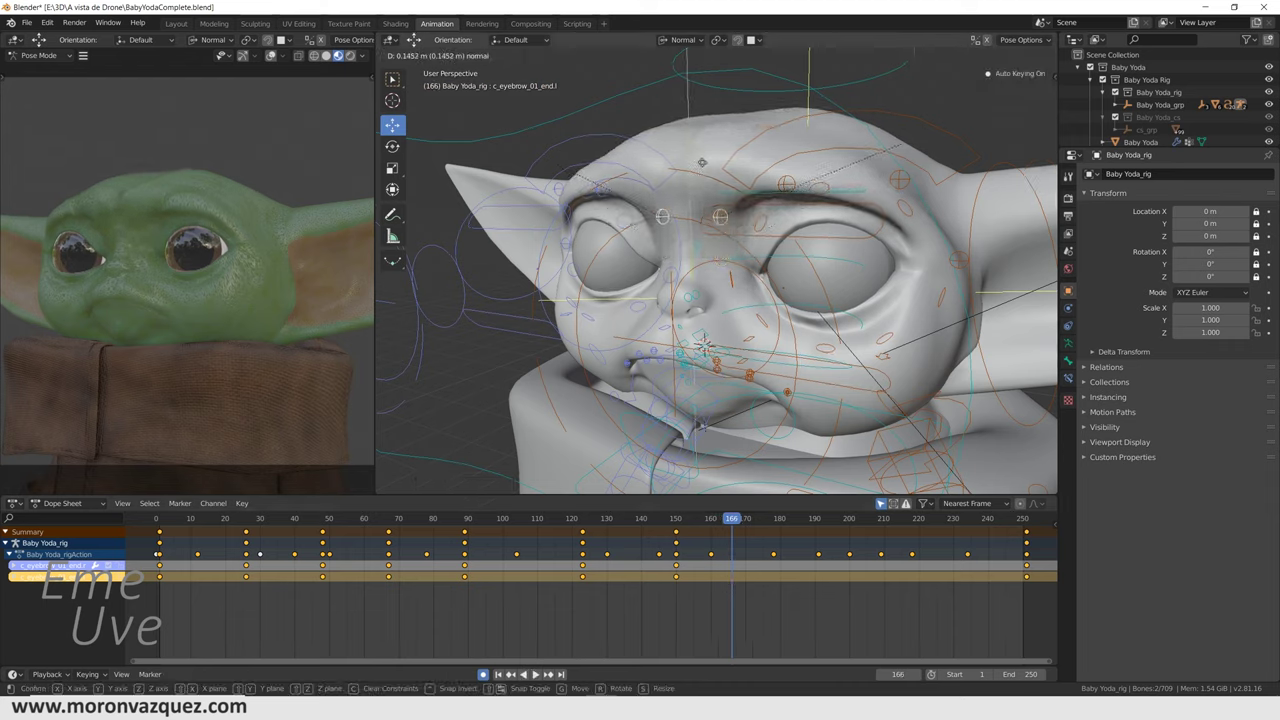
drag(703, 163, 703, 163)
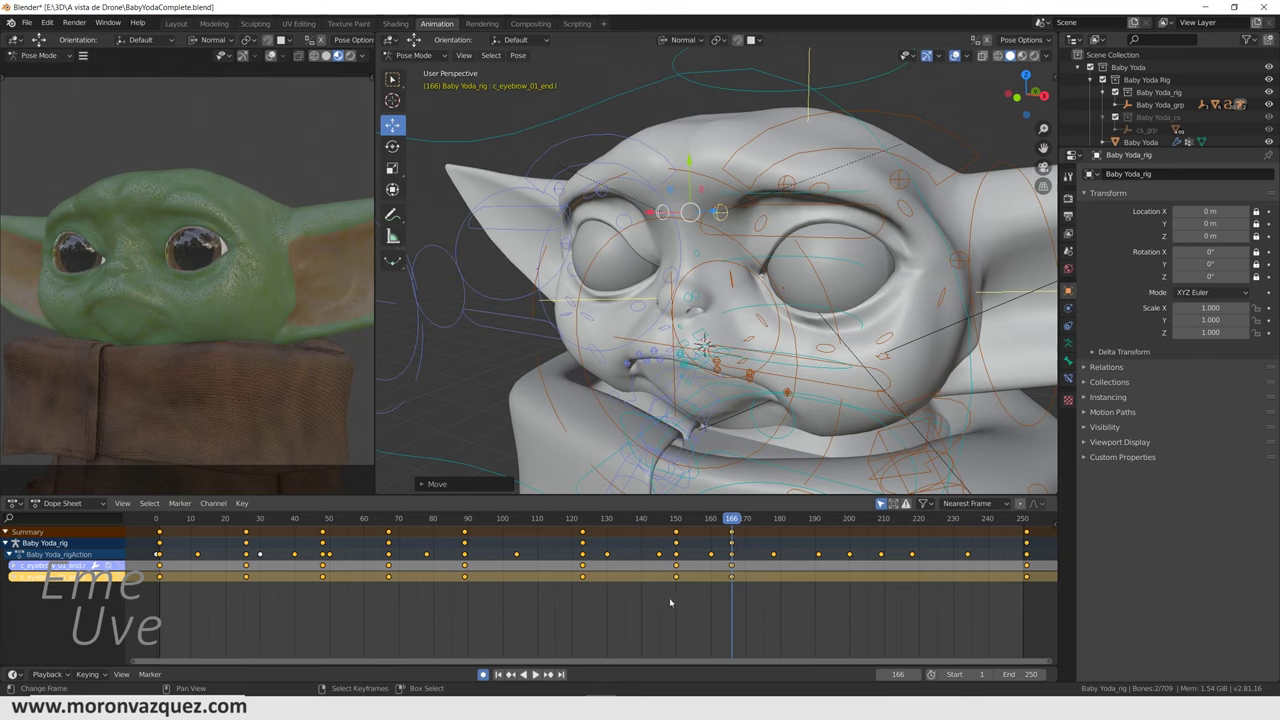
key(space)
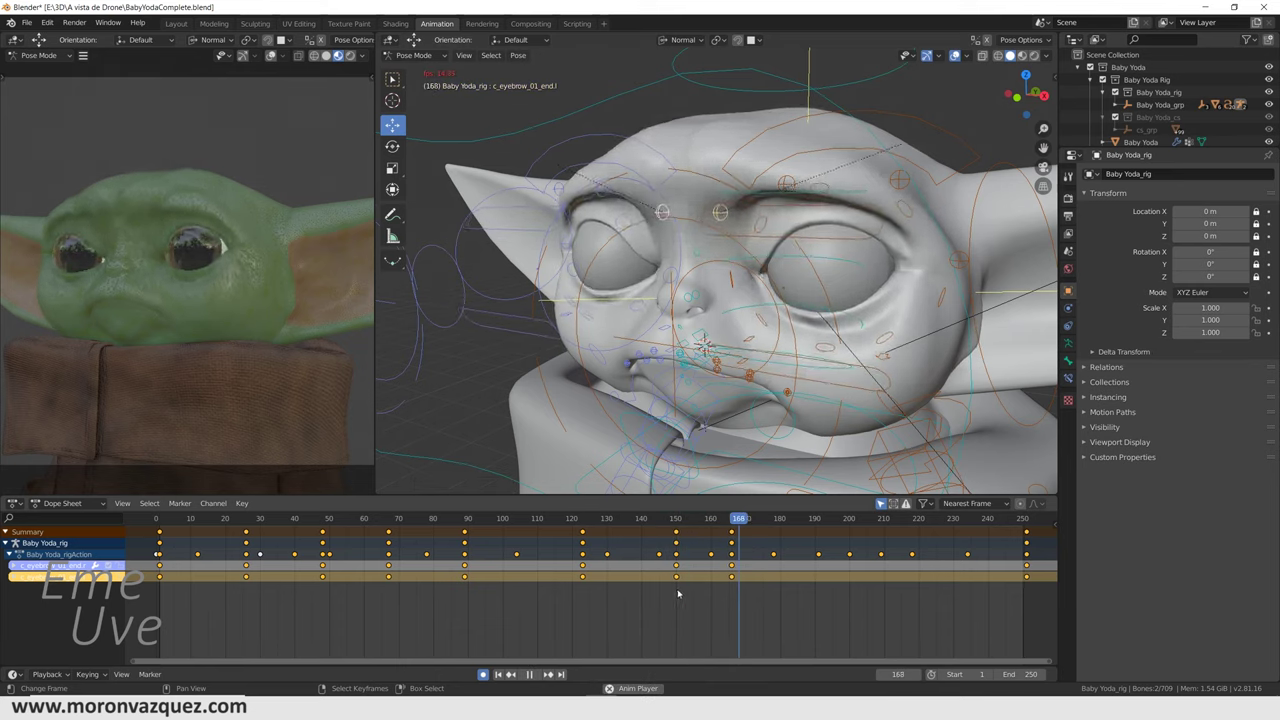
key(space)
key(g)
click(745, 267)
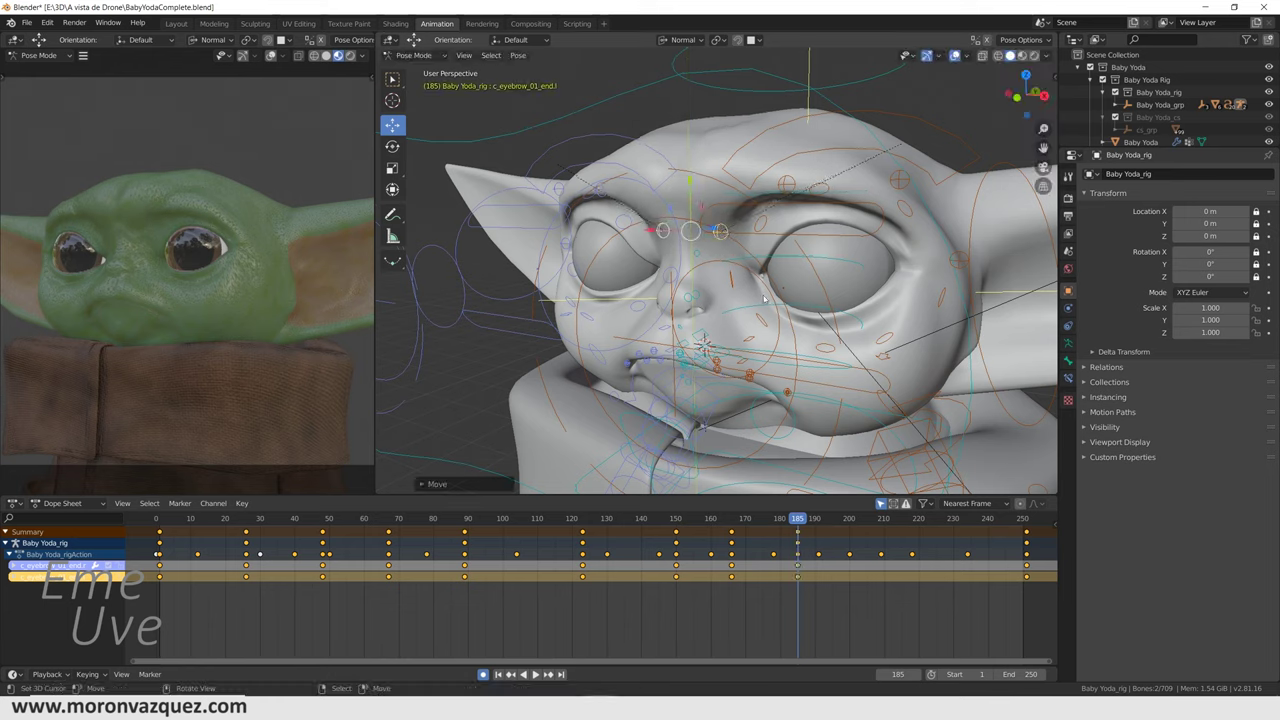
Key the eyebrows nudged down at frame 208 and raised at 227, then play back
click(879, 600)
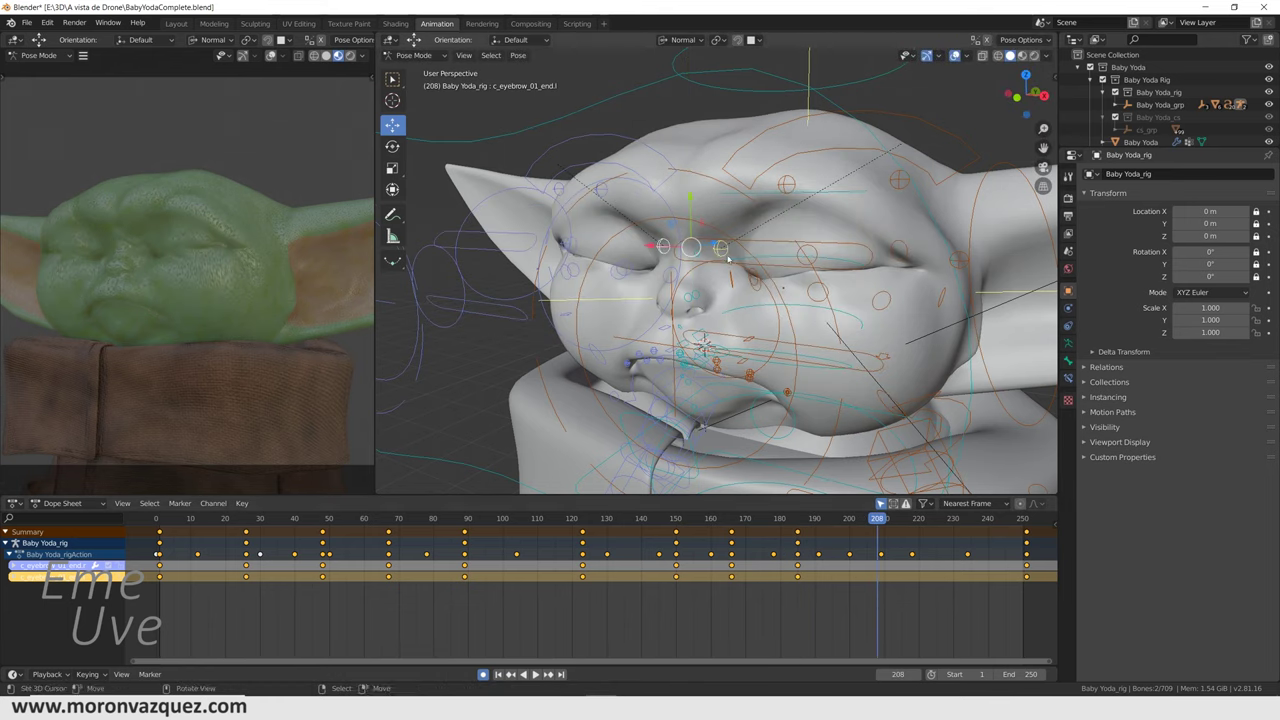
key(g)
click(692, 205)
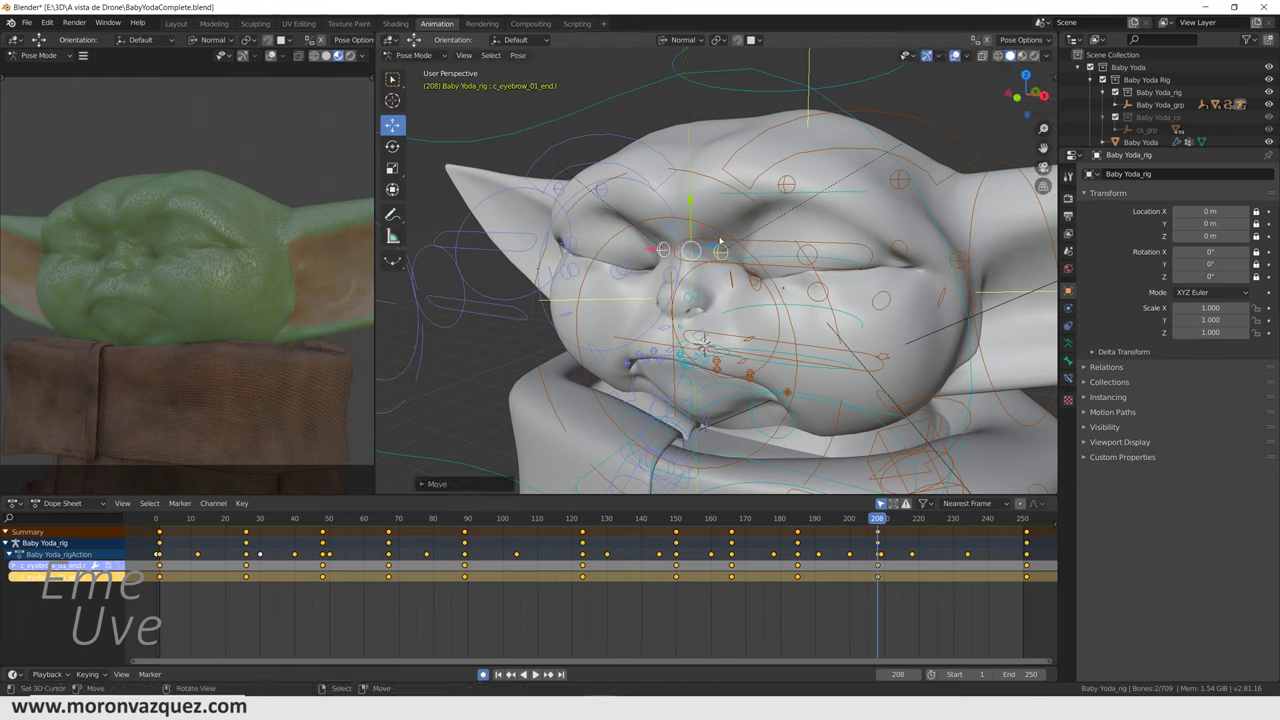
click(943, 597)
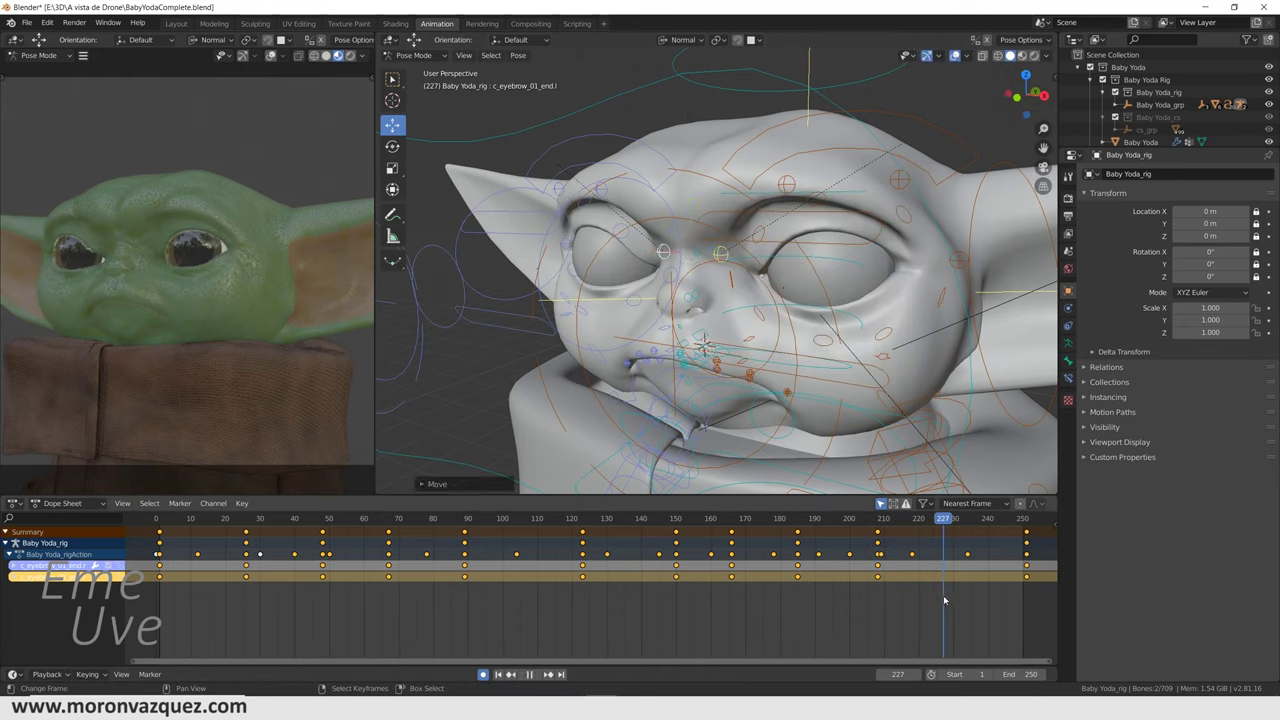
key(g)
click(698, 178)
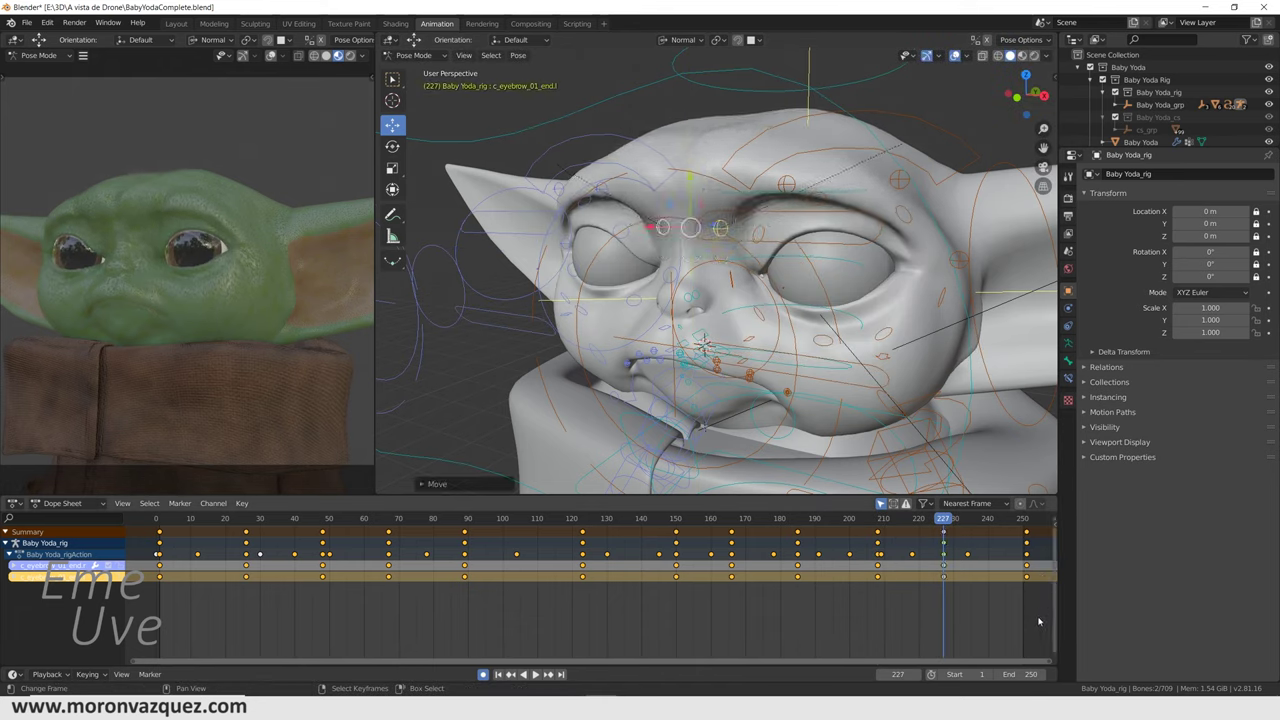
key(space)
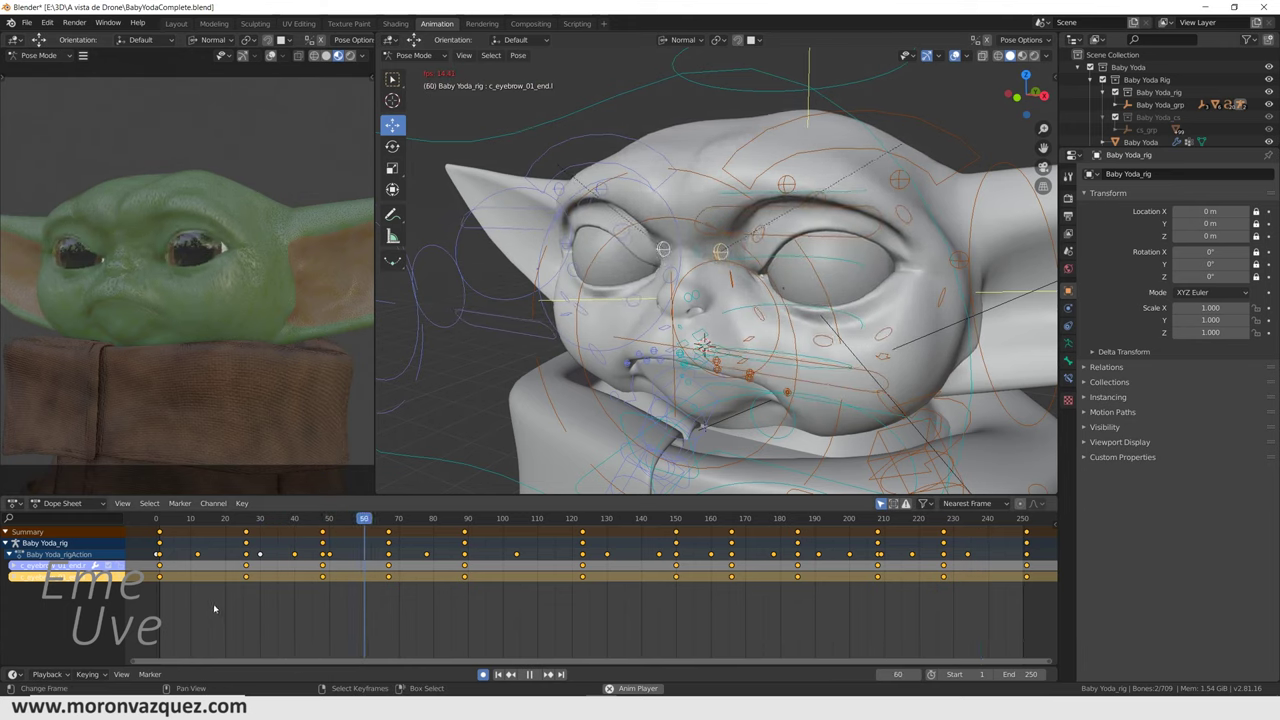
At frame 0, from a front view, undo a stray brow move and key both full-eyebrow controls
click(156, 612)
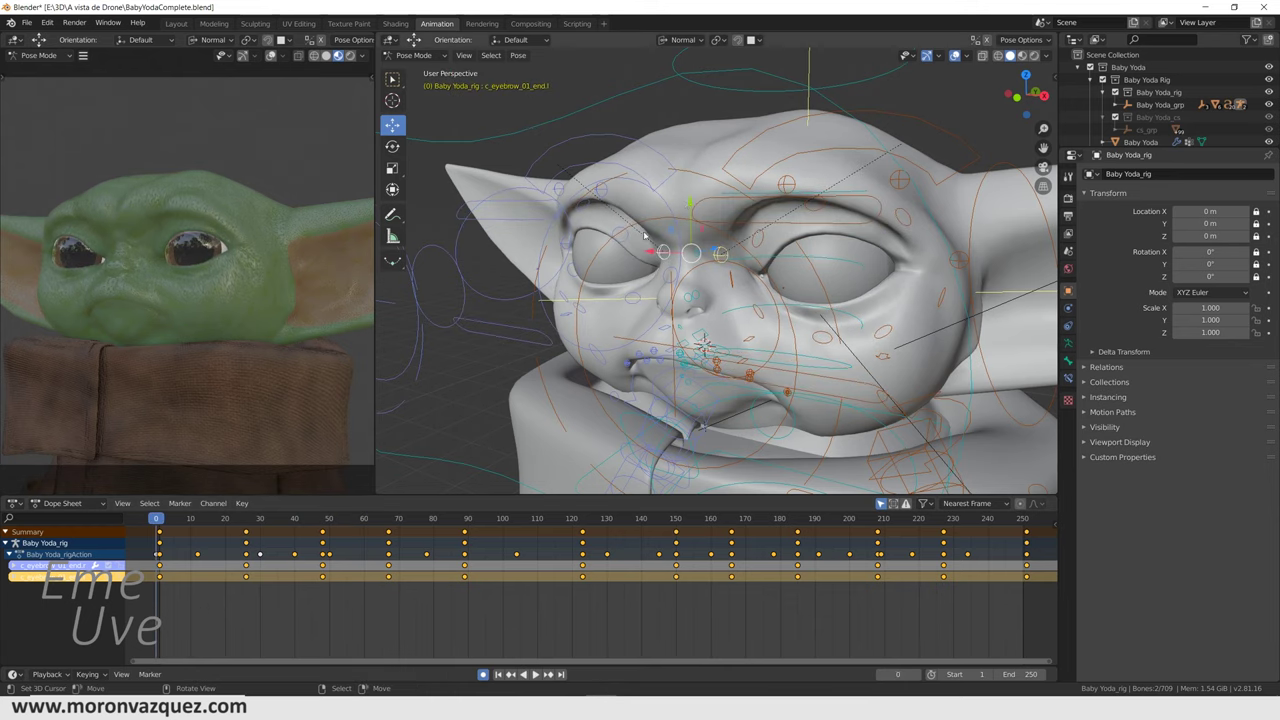
middle_drag(664, 288, 616, 342)
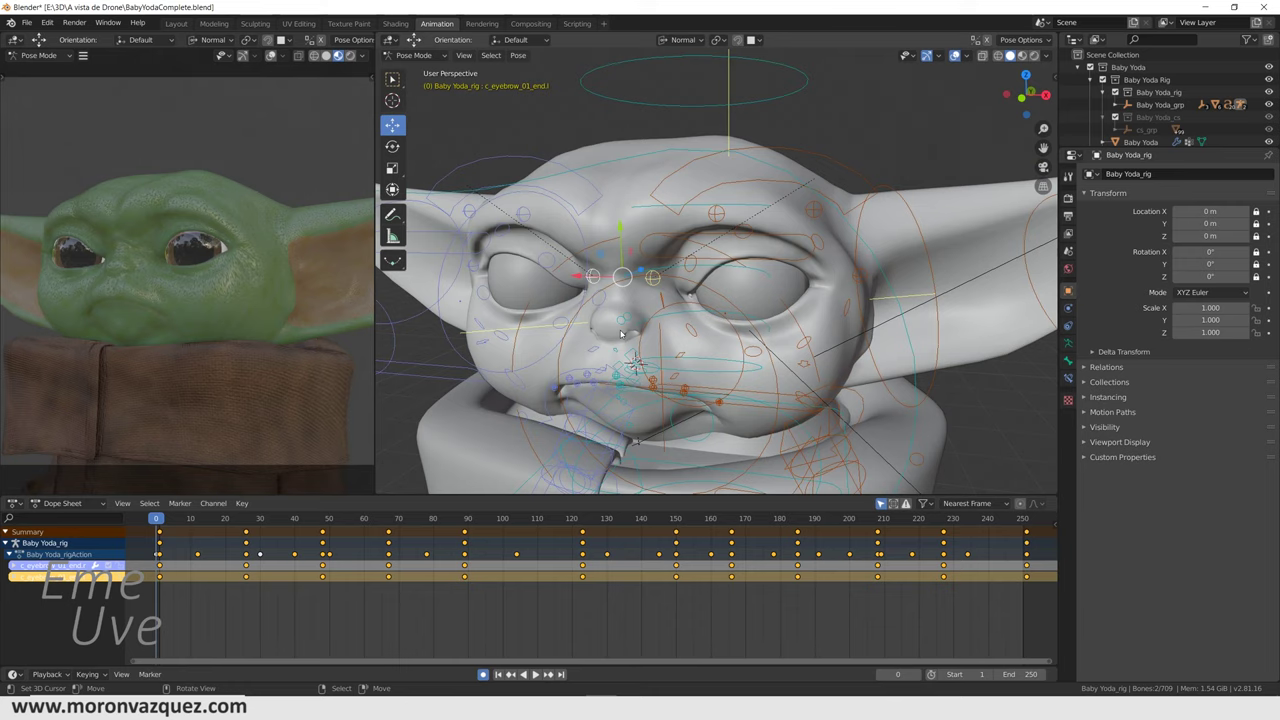
drag(544, 158, 537, 165)
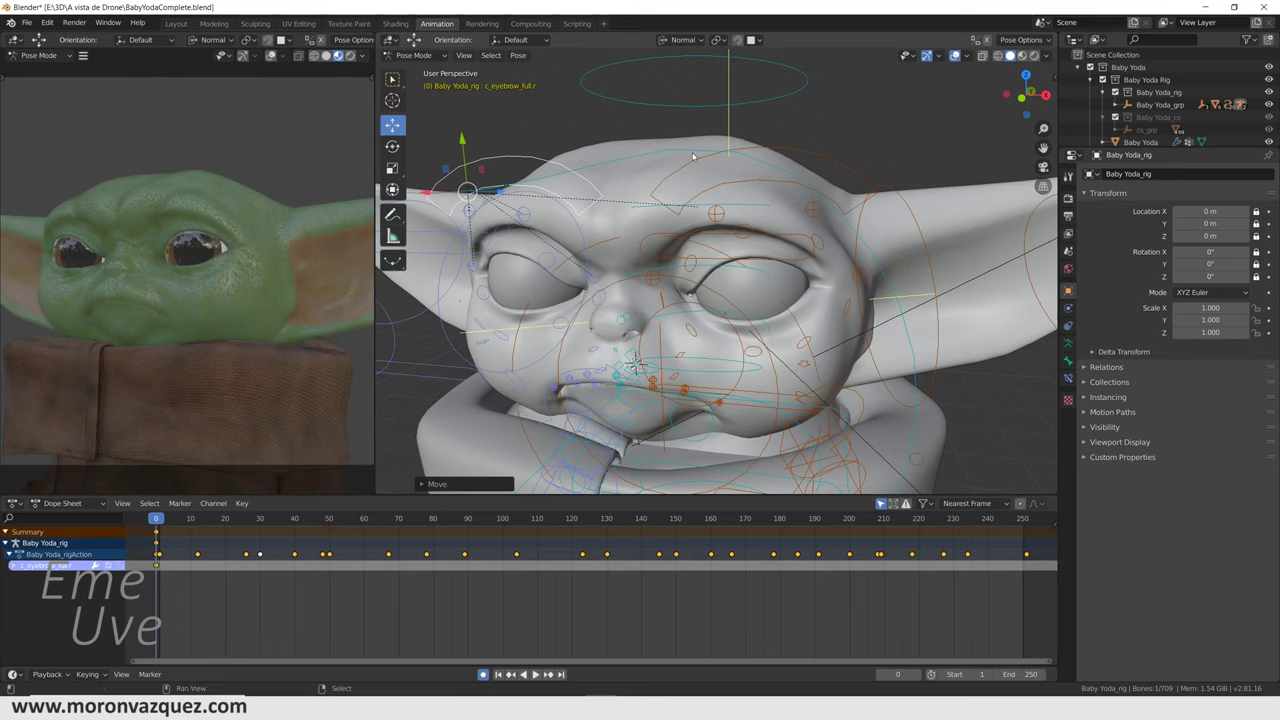
key(ctrl+z)
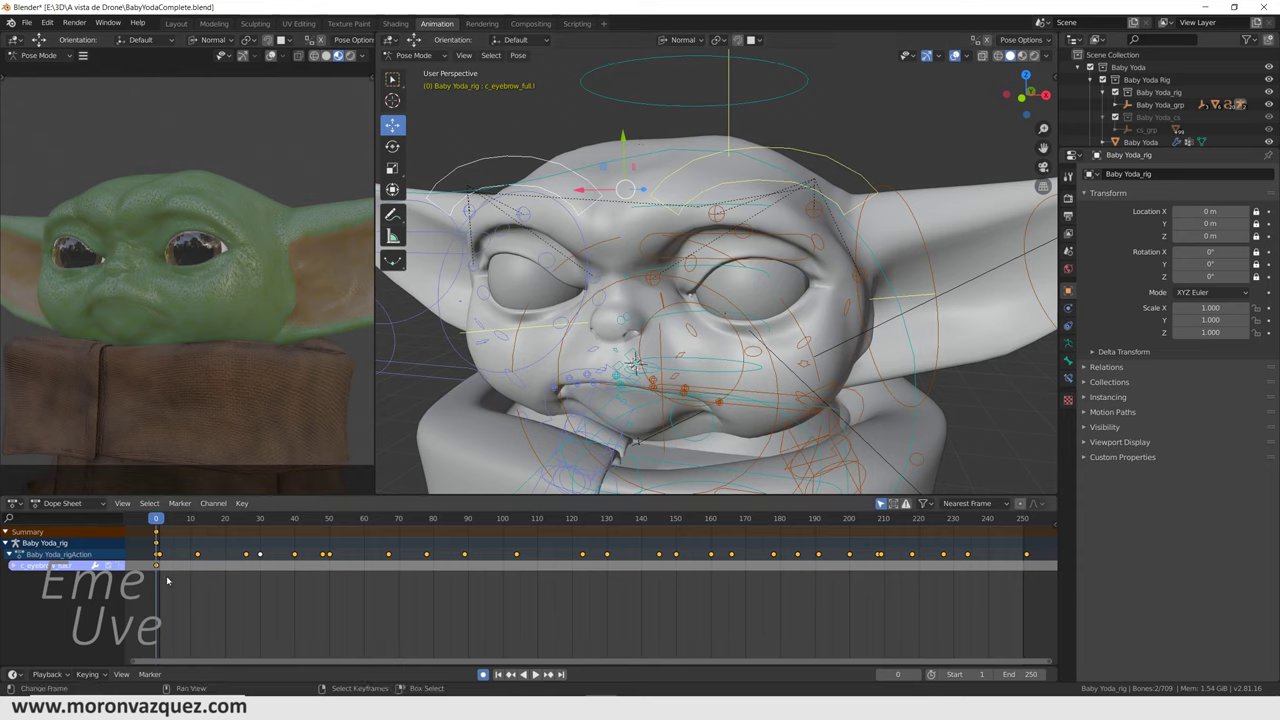
click(624, 140)
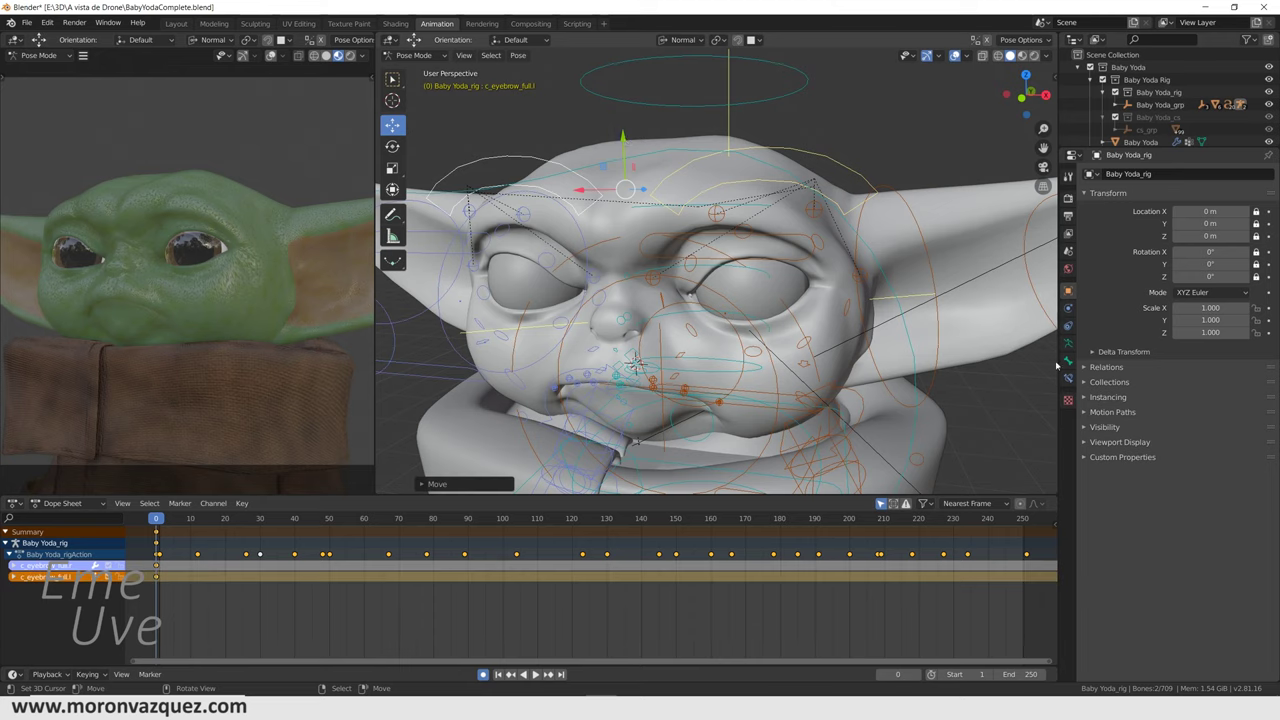
Key both full-eyebrow controls at frame 251, then play from the start and scrub near frame 12
key(Up)
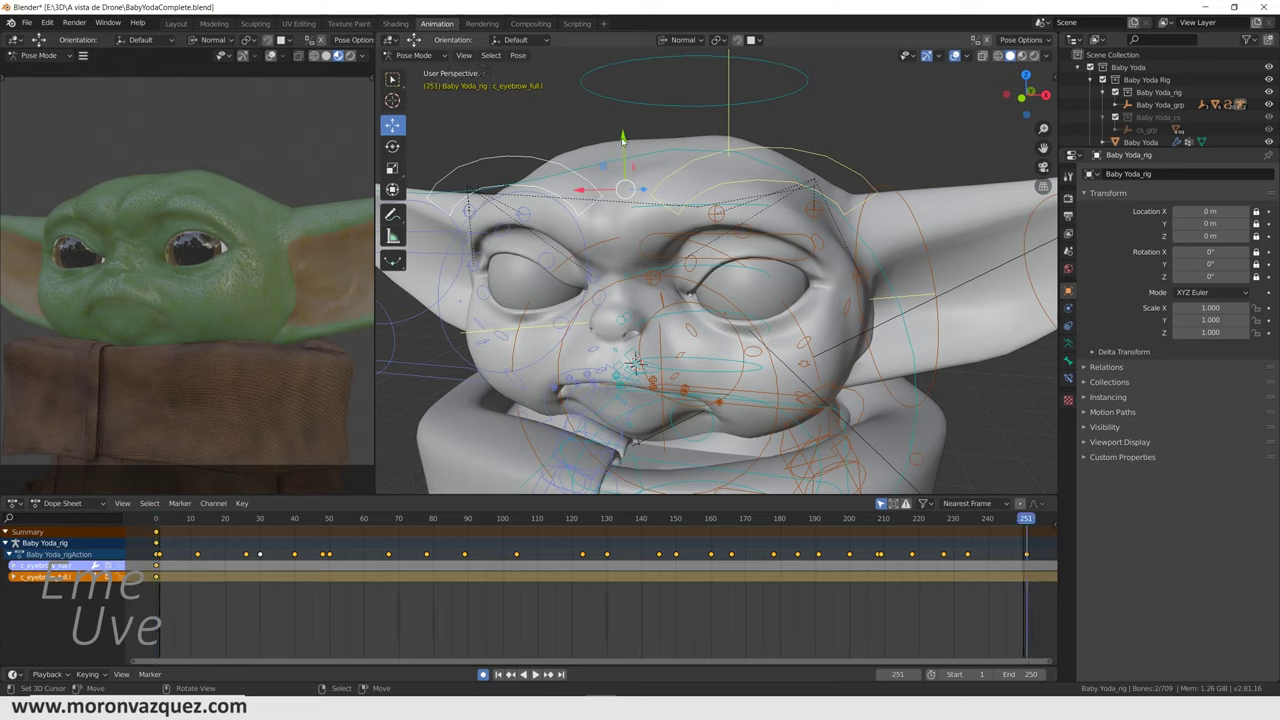
click(623, 140)
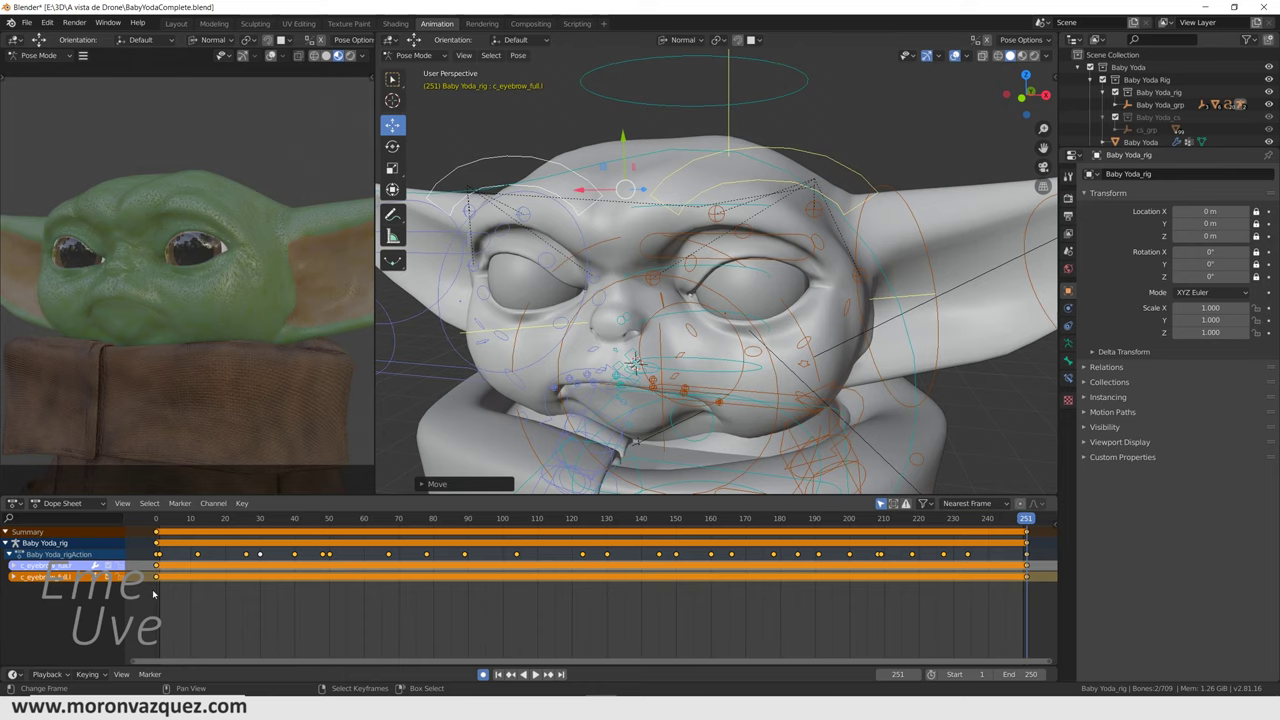
key(space)
drag(199, 609, 193, 604)
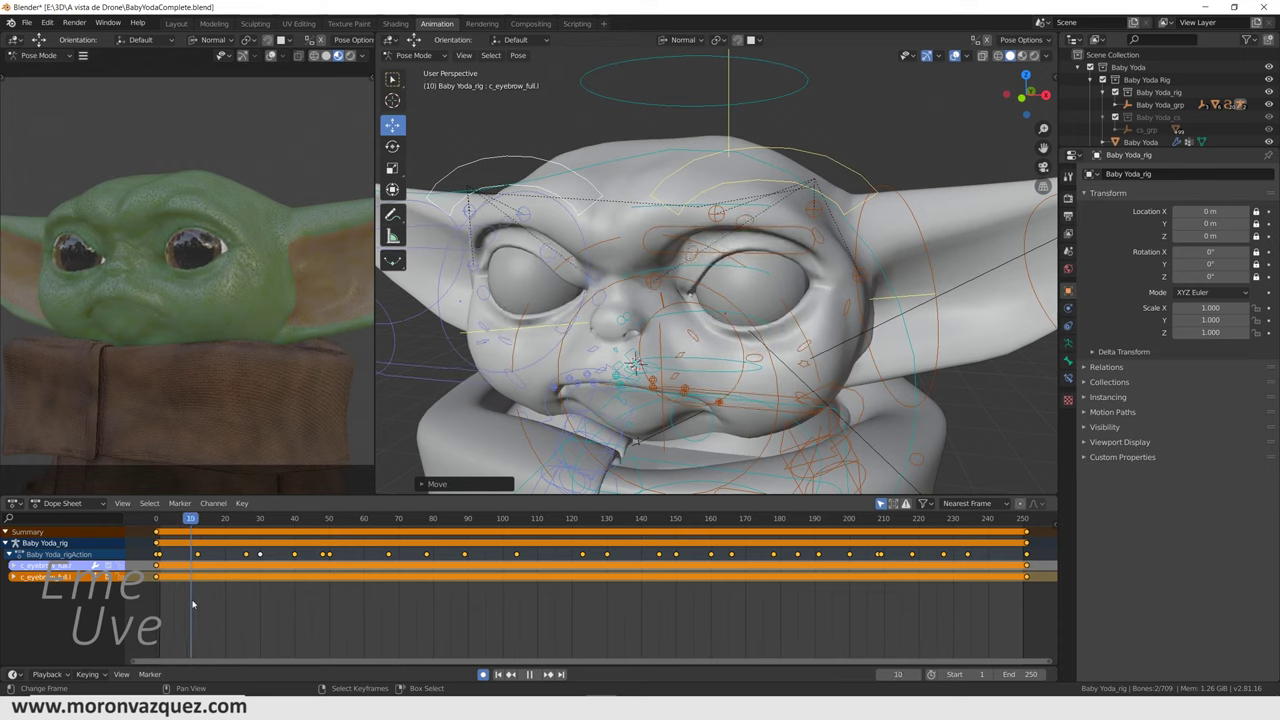
Key the full-eyebrow pose at frame 10 and lowered at frame 38
key(space)
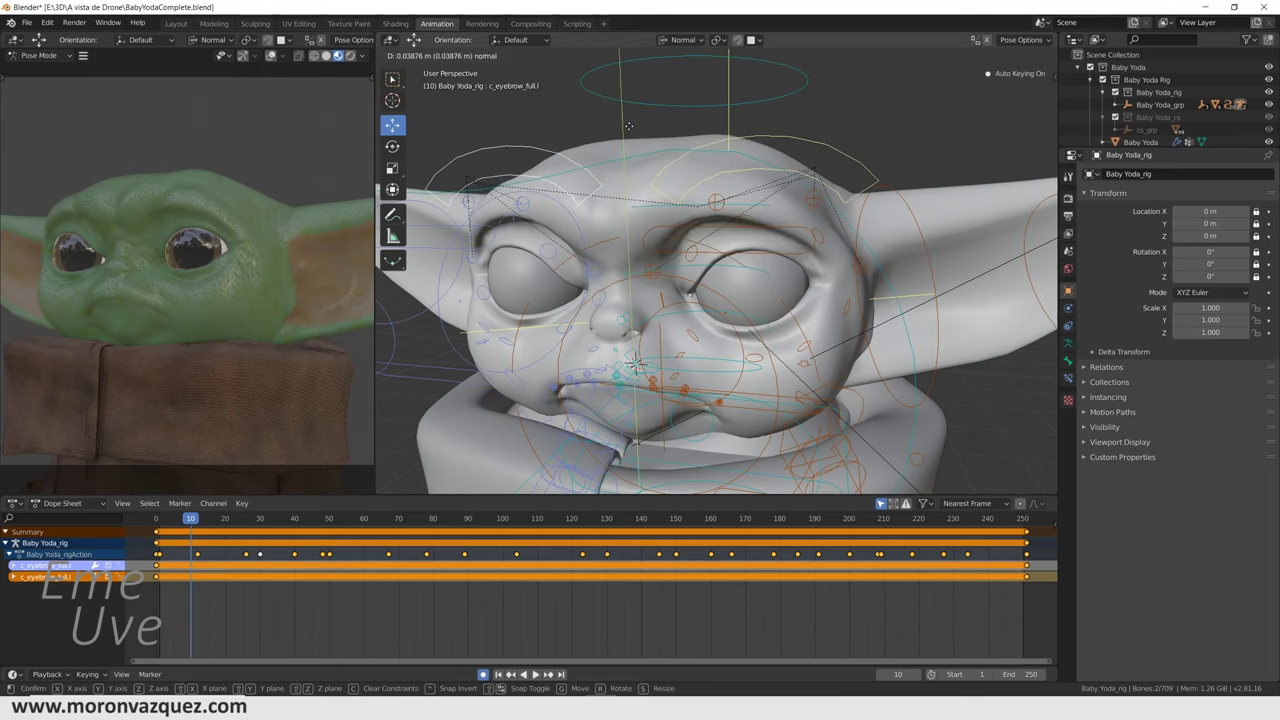
click(597, 153)
key(i)
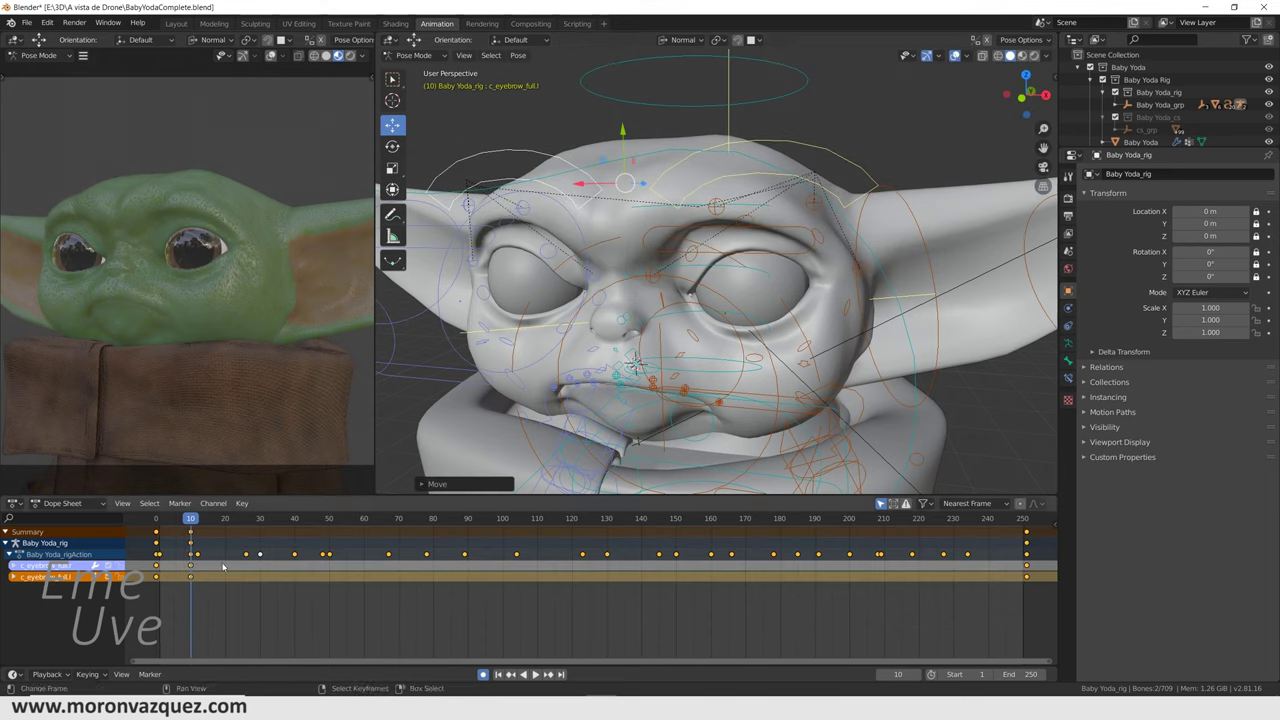
key(space)
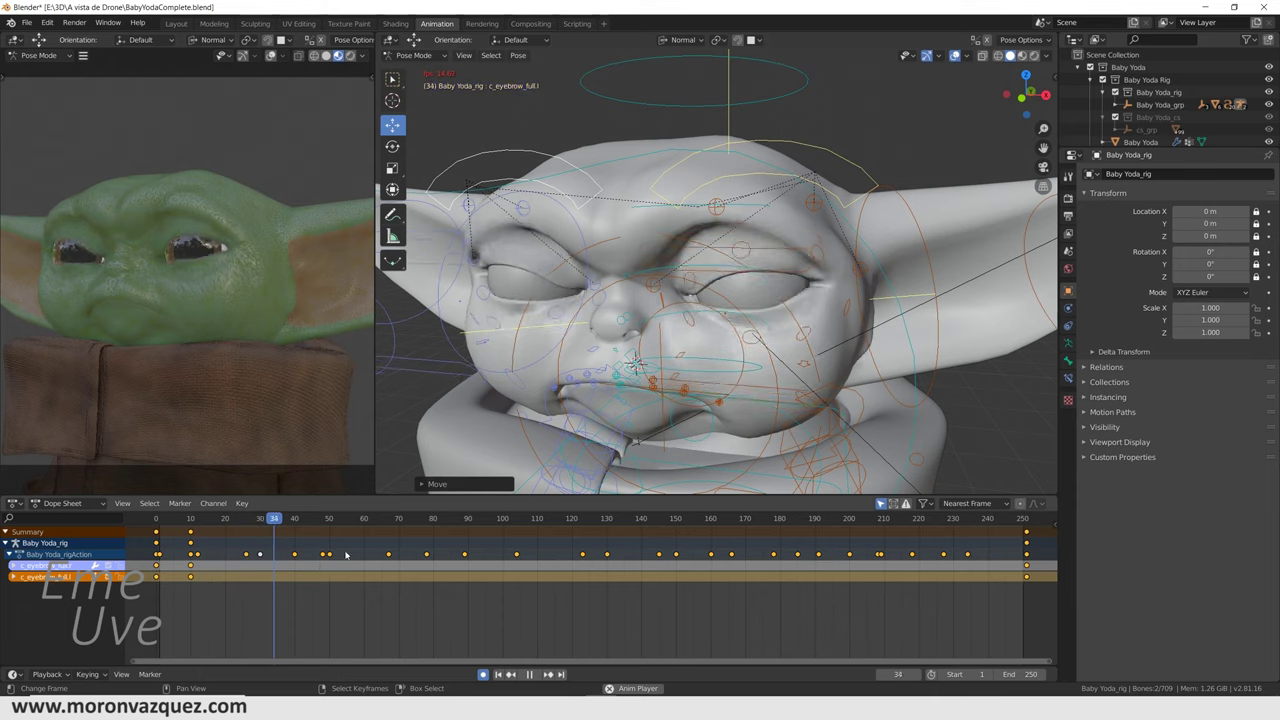
key(space)
drag(622, 133, 621, 147)
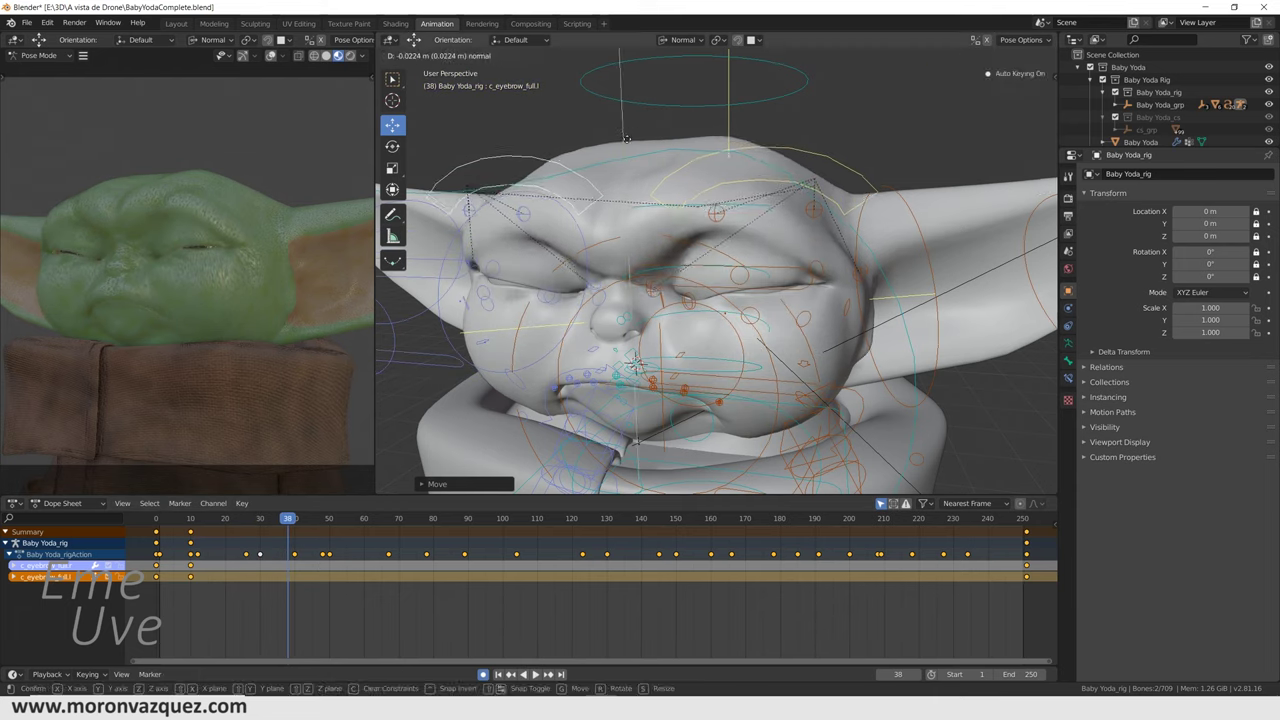
key(i)
Key the full-eyebrow controls raised at frame 71 and lowered at frame 118
key(space)
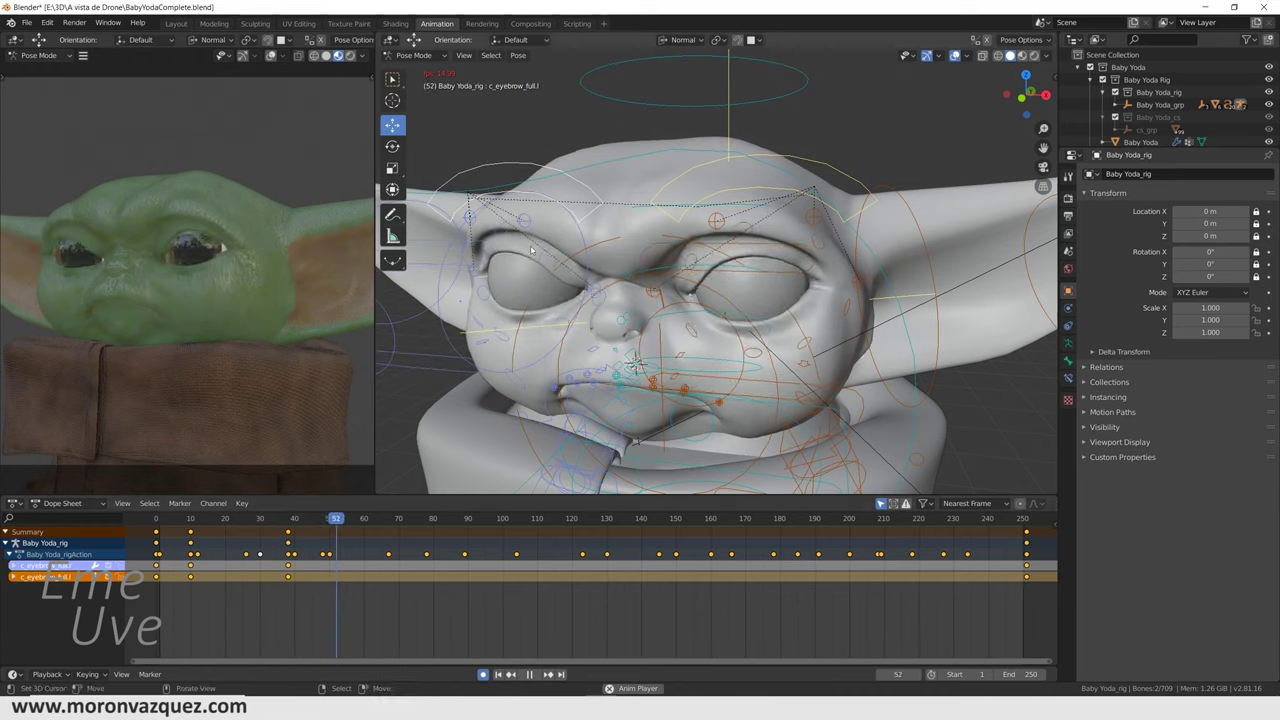
key(space)
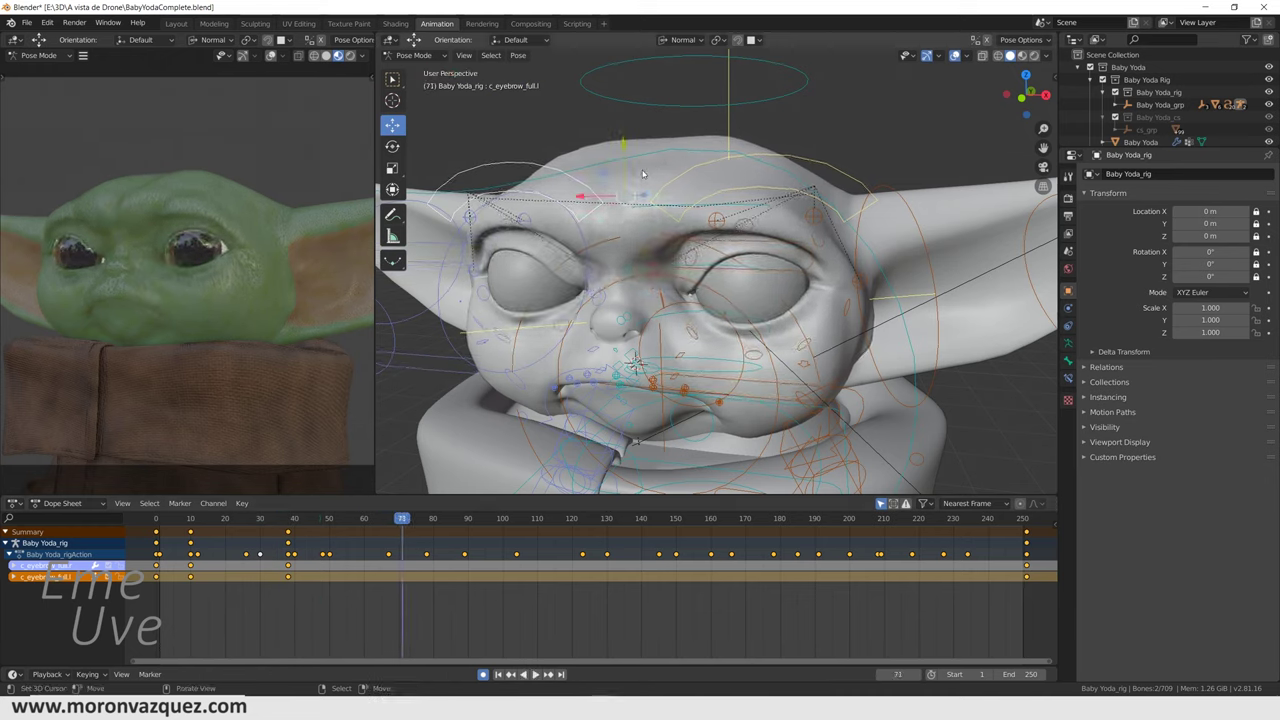
drag(621, 148, 628, 125)
key(space)
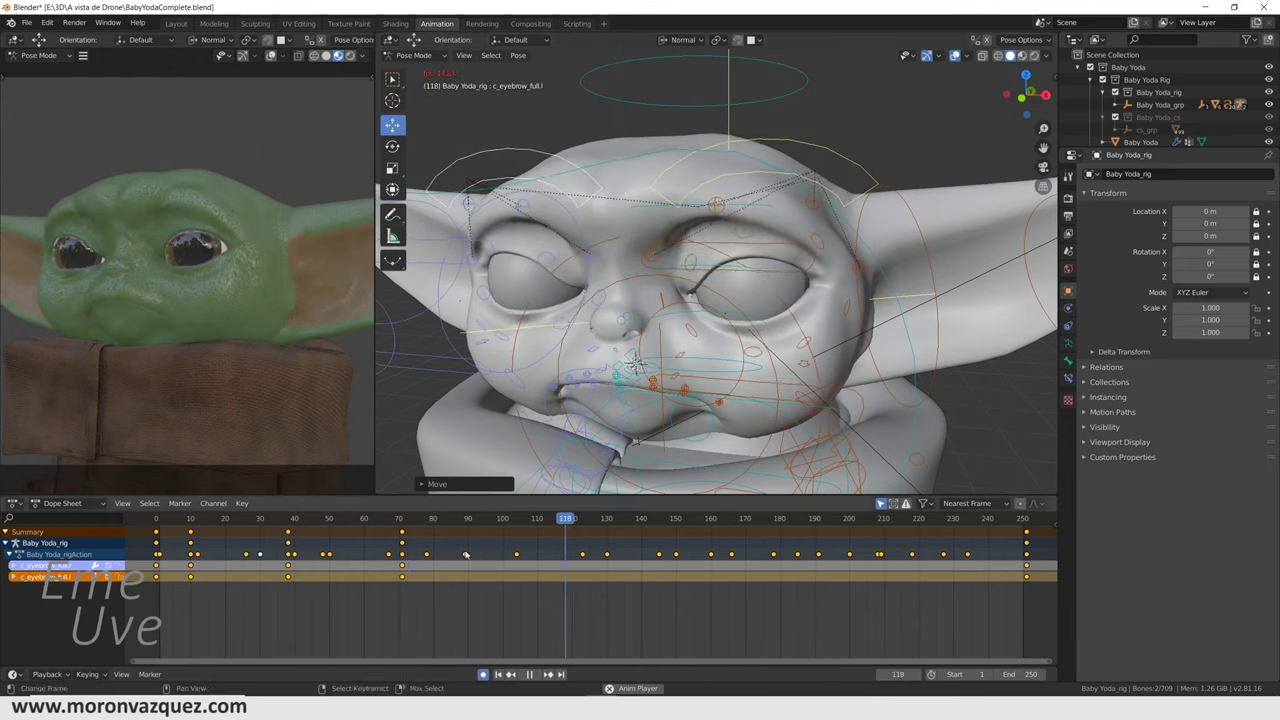
key(space)
drag(623, 130, 620, 155)
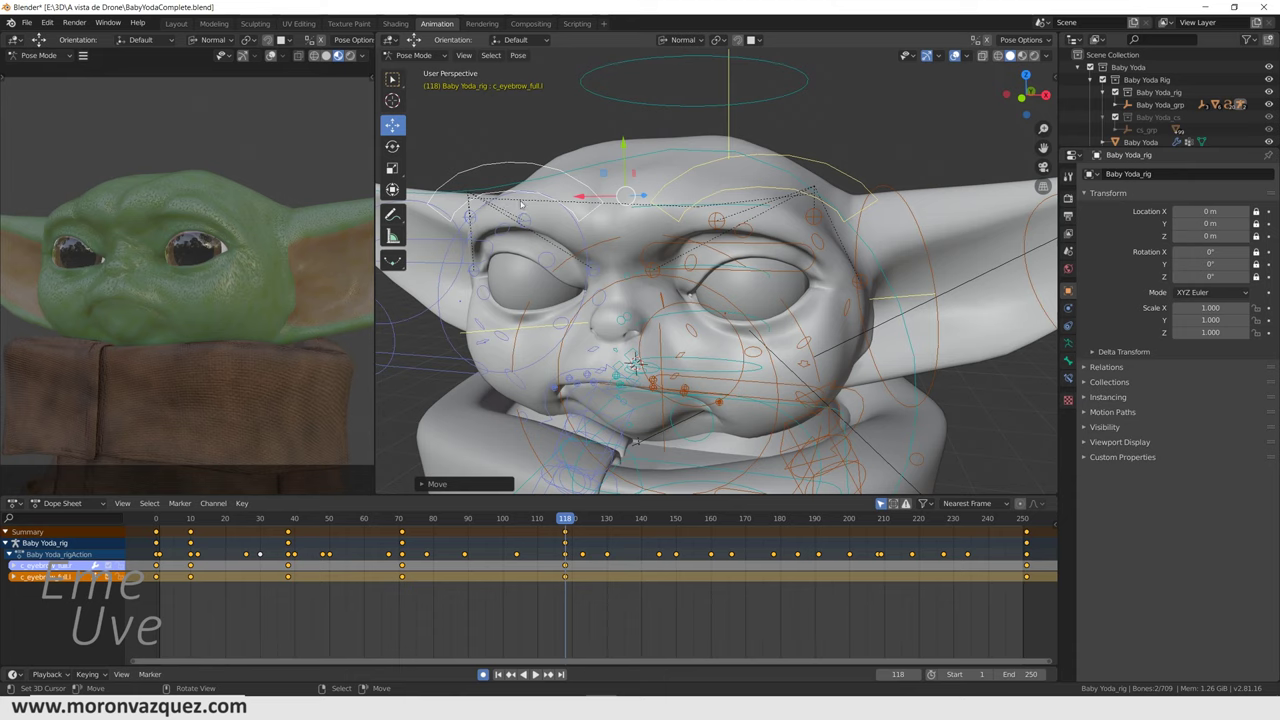
Scrub through frames 92–169 to review the brow motion, ending at frame 164
key(space)
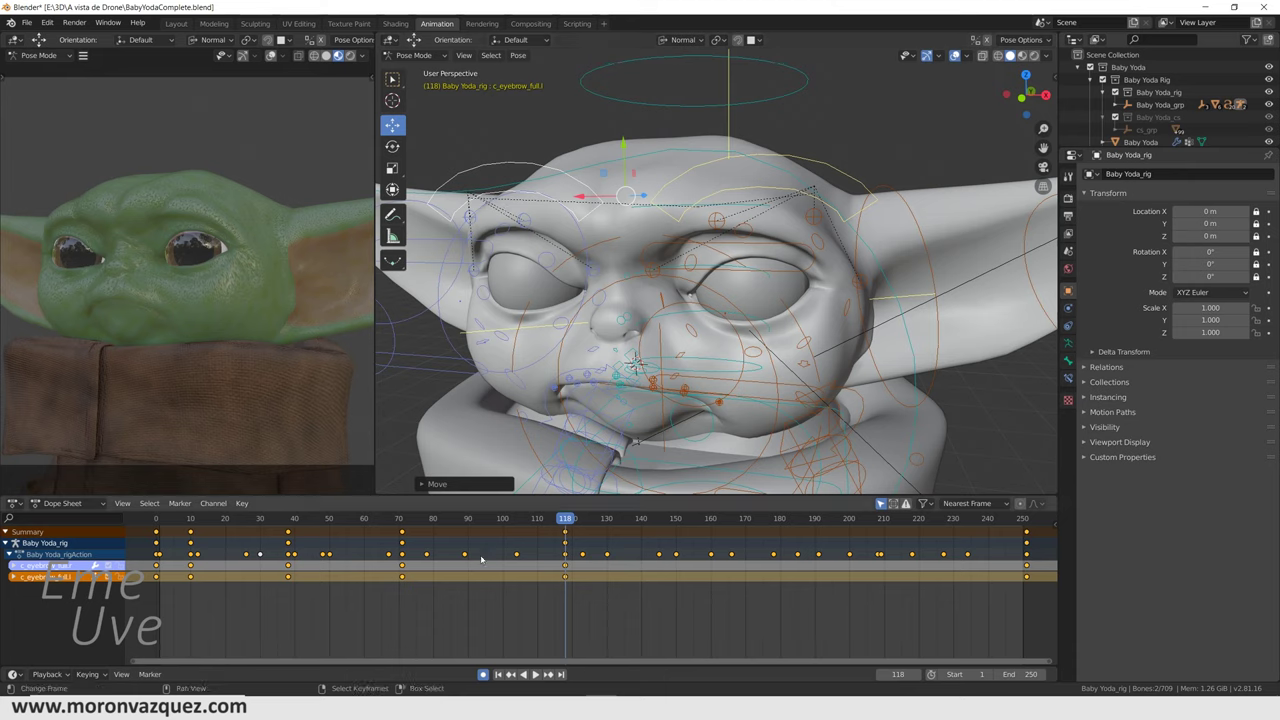
click(378, 601)
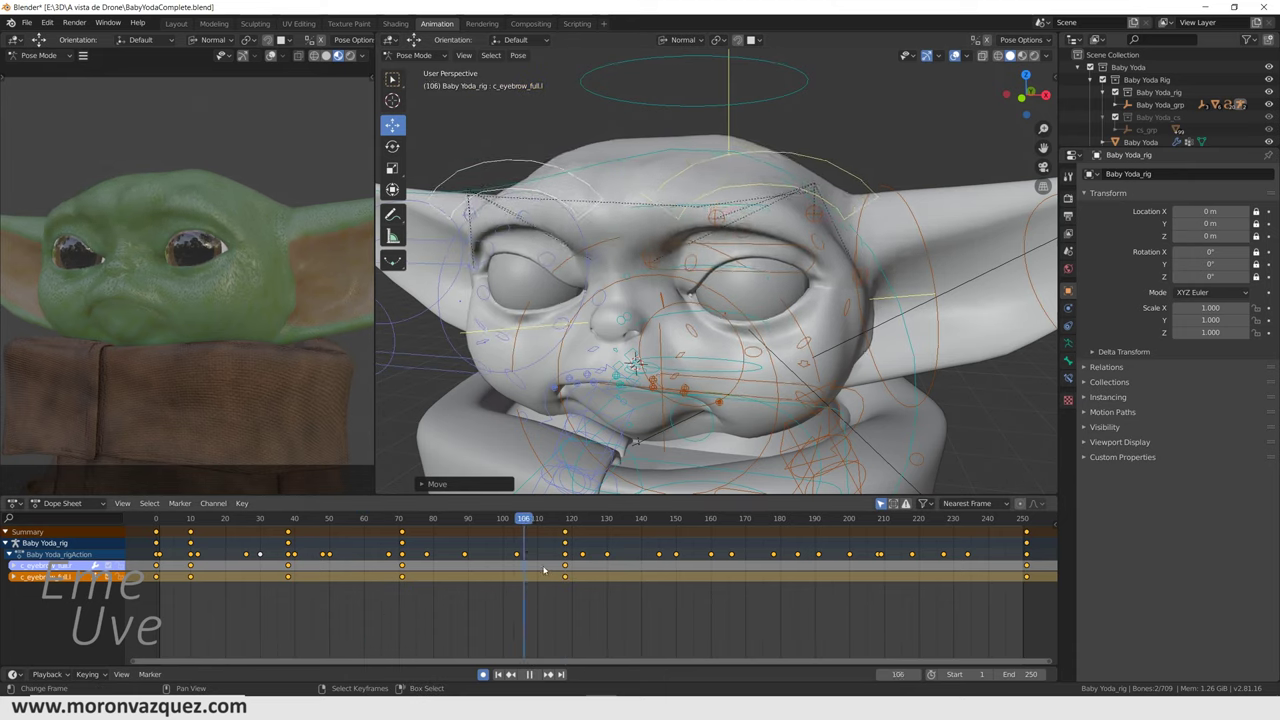
click(170, 600)
drag(205, 601, 583, 559)
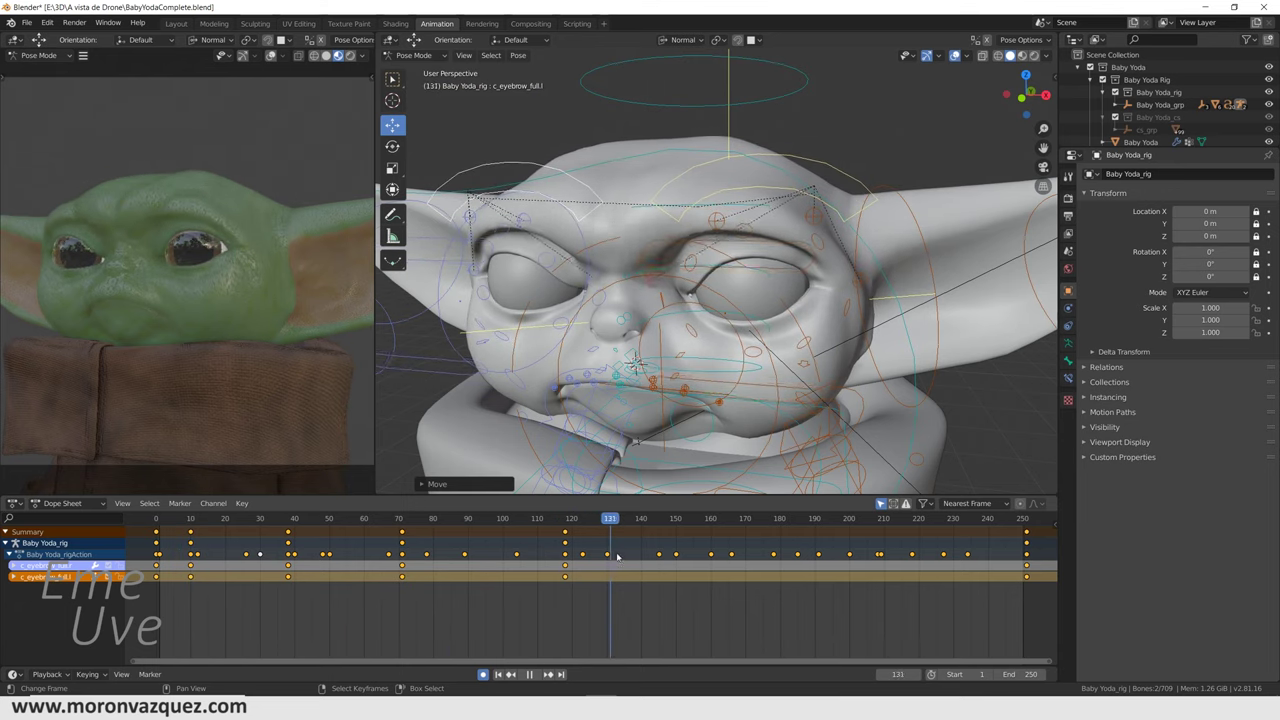
click(543, 570)
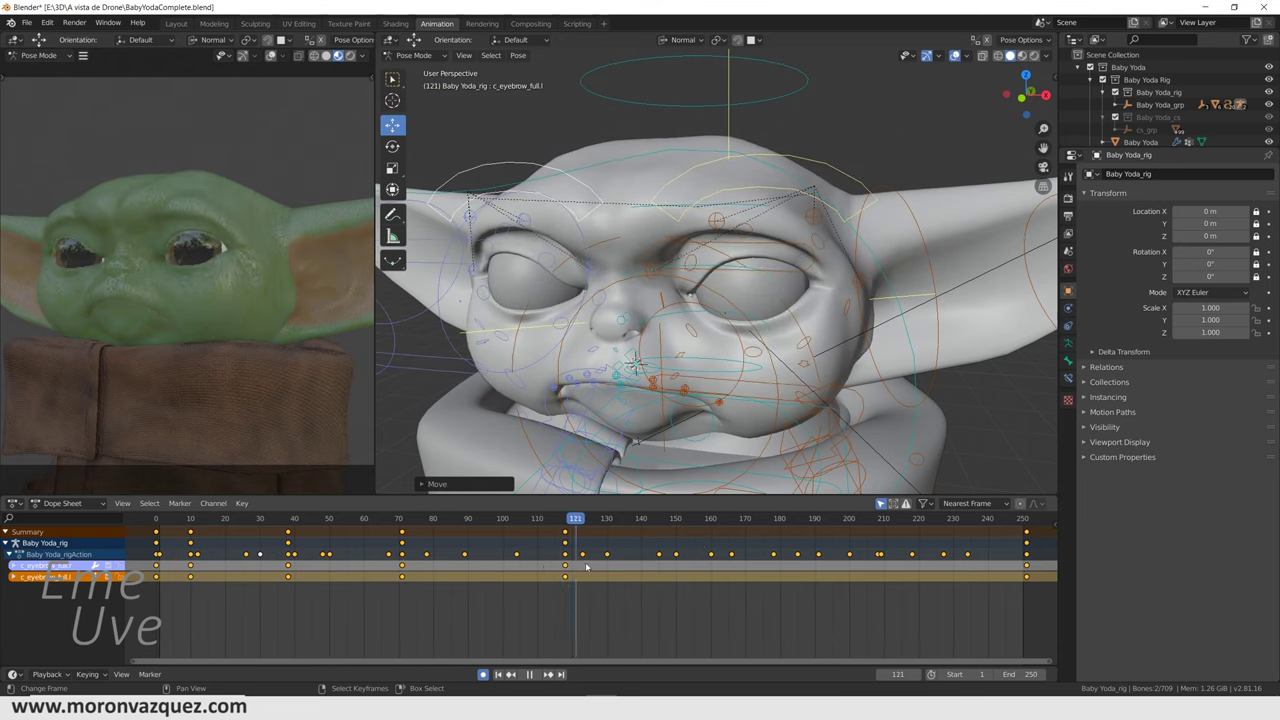
drag(679, 563, 726, 558)
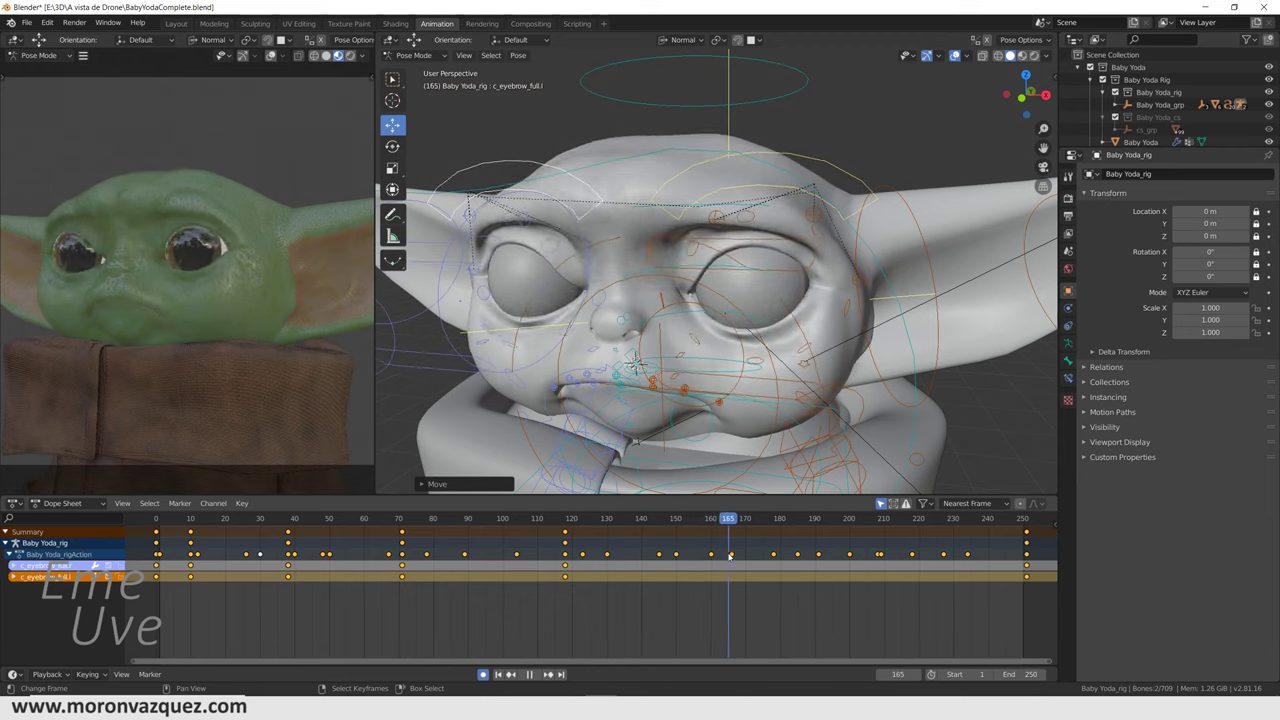
mouse_move(731, 557)
mouse_down()
mouse_move(718, 556)
mouse_move(742, 557)
mouse_up()
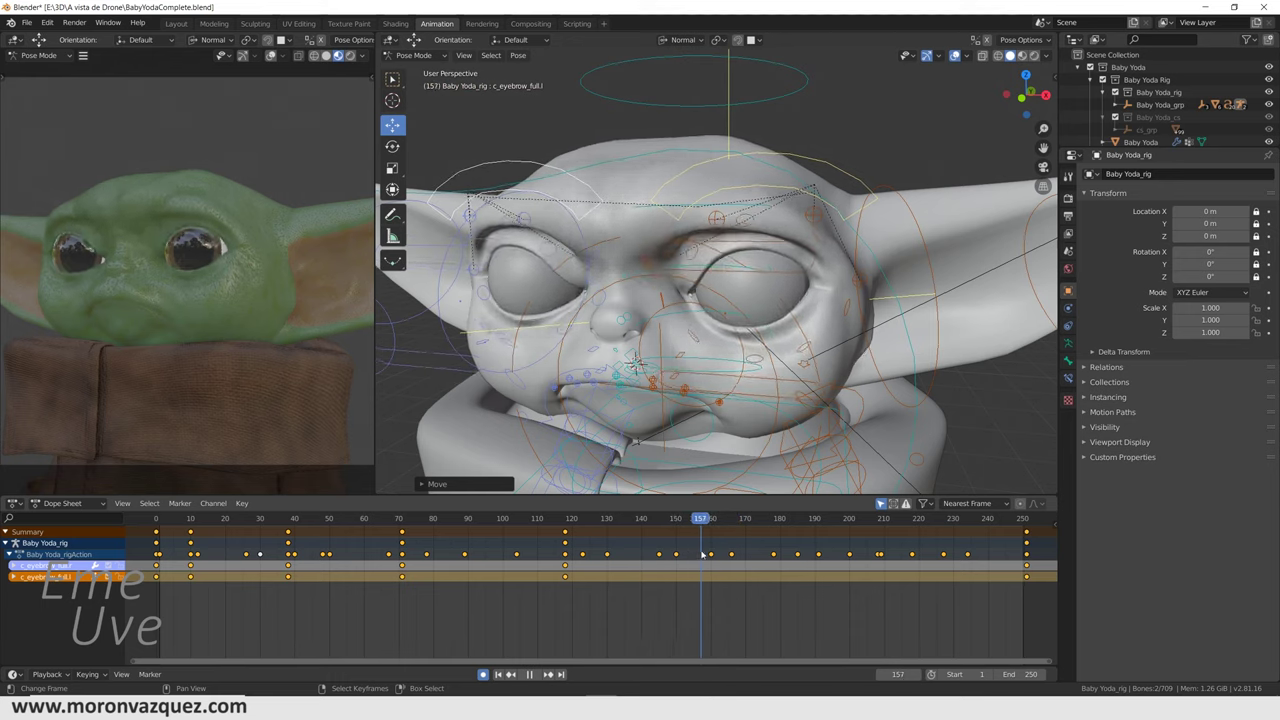
mouse_move(733, 557)
mouse_down()
mouse_move(714, 556)
mouse_move(743, 557)
mouse_up()
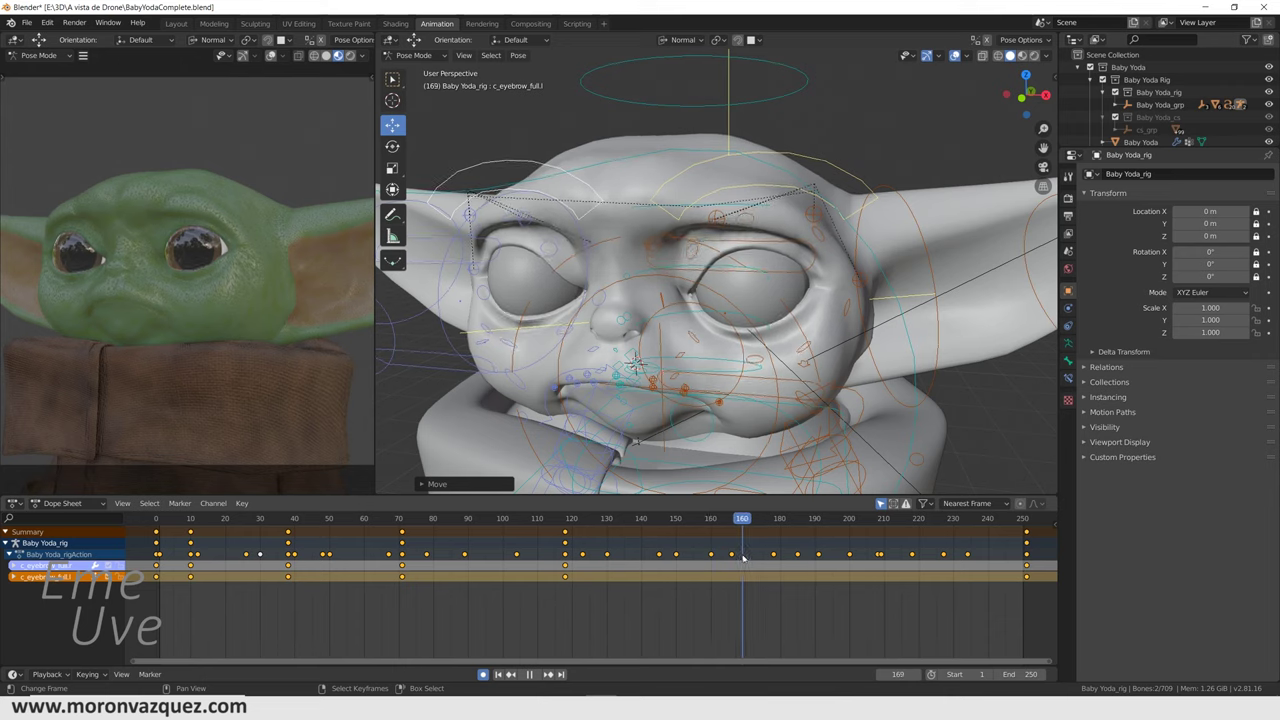
drag(743, 557, 724, 557)
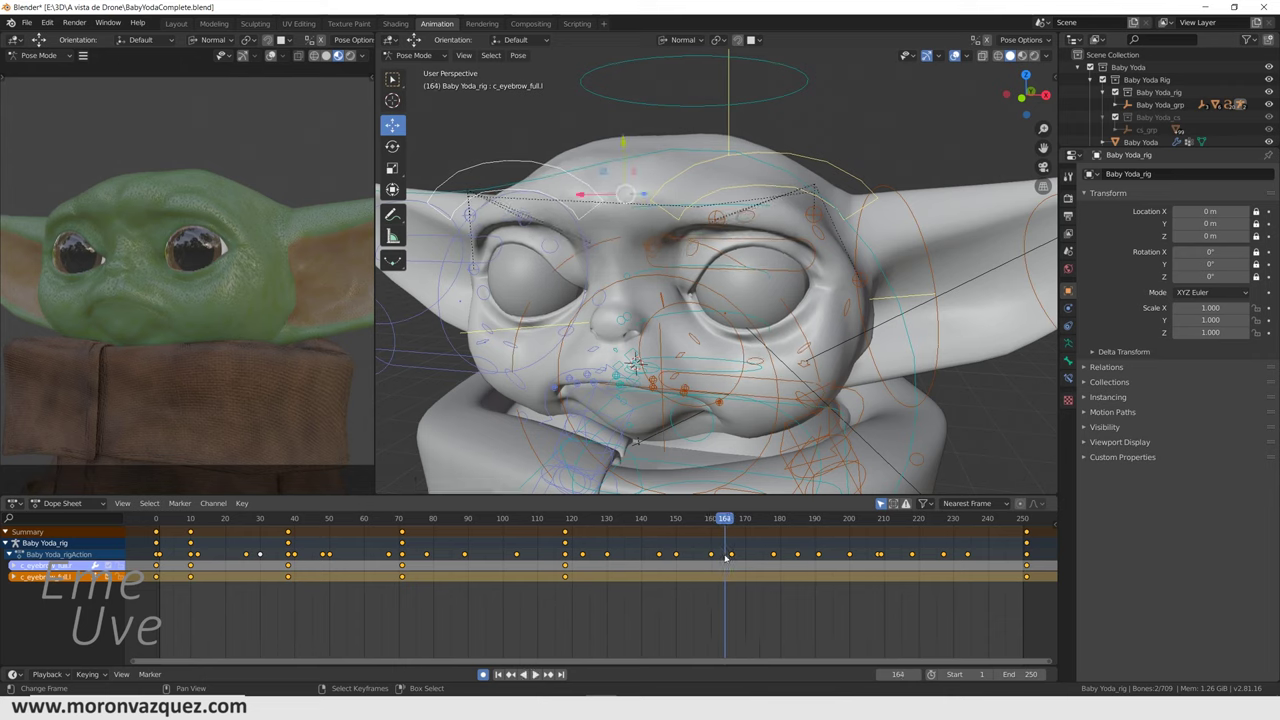
Key the full-eyebrow controls at frames 164, 172 (raised), and 185
click(619, 147)
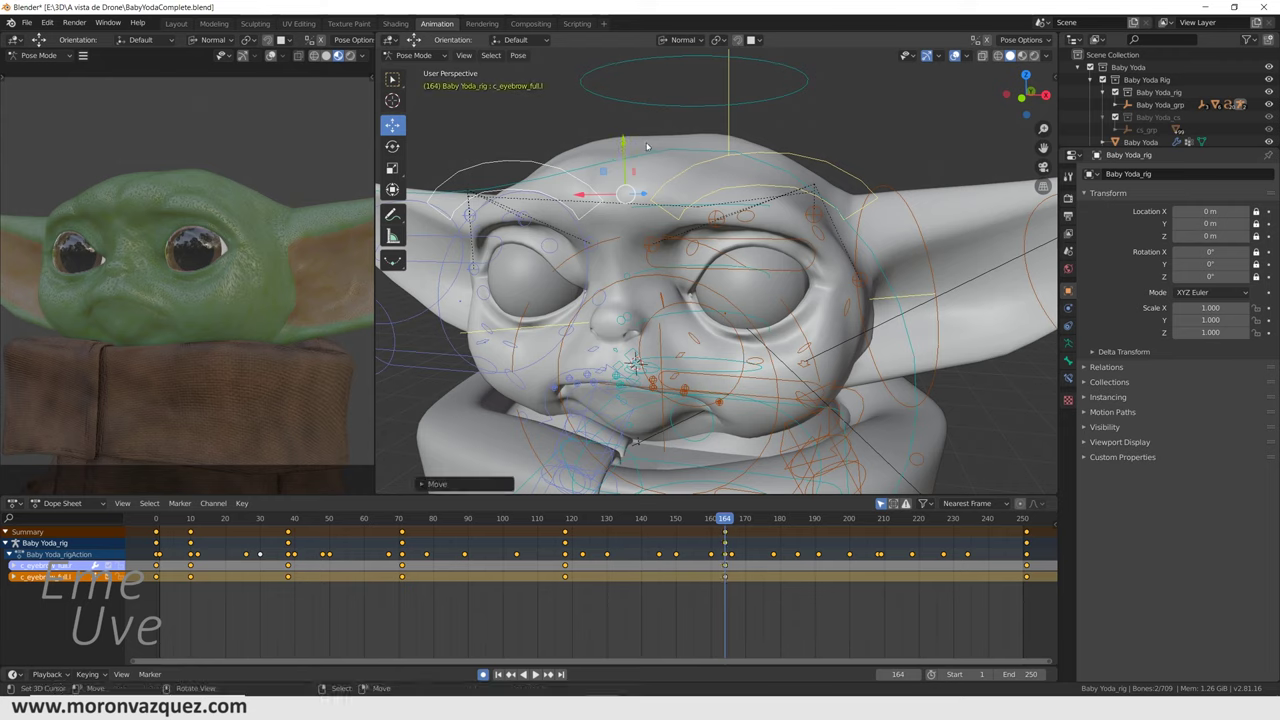
mouse_move(724, 518)
mouse_down()
mouse_move(708, 520)
mouse_move(752, 519)
mouse_up()
key(g)
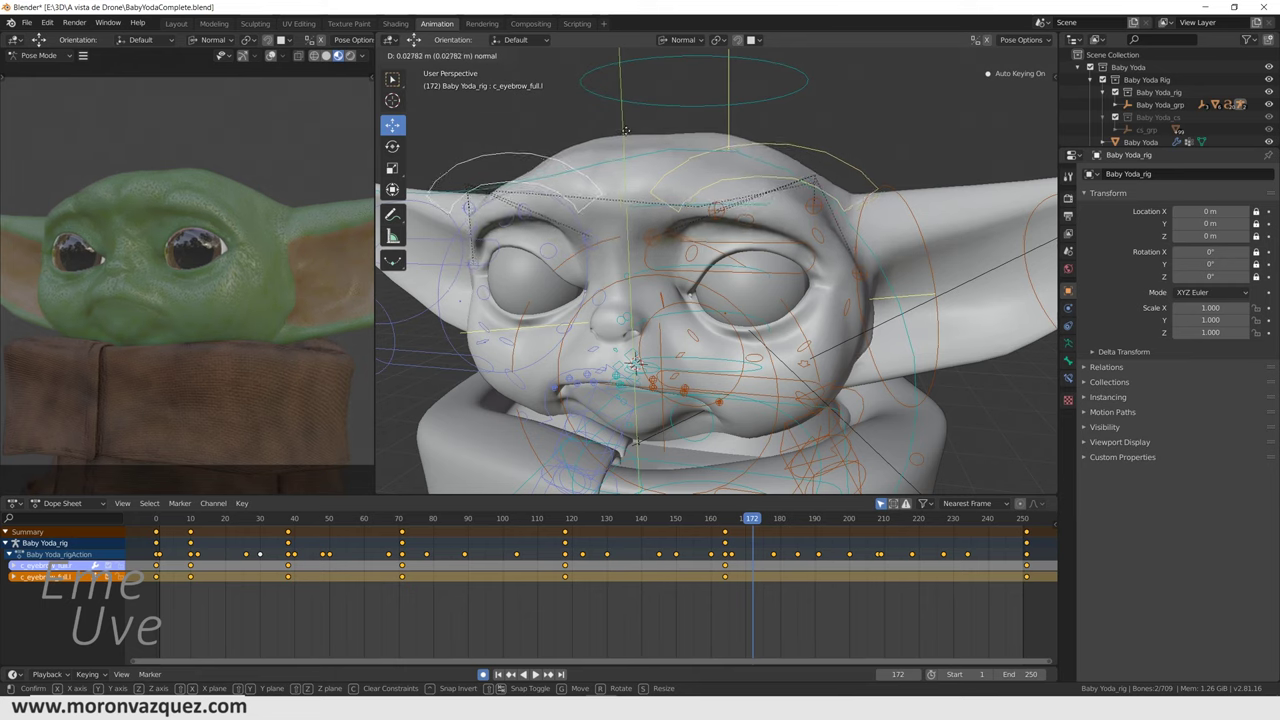
click(625, 129)
click(669, 600)
key(space)
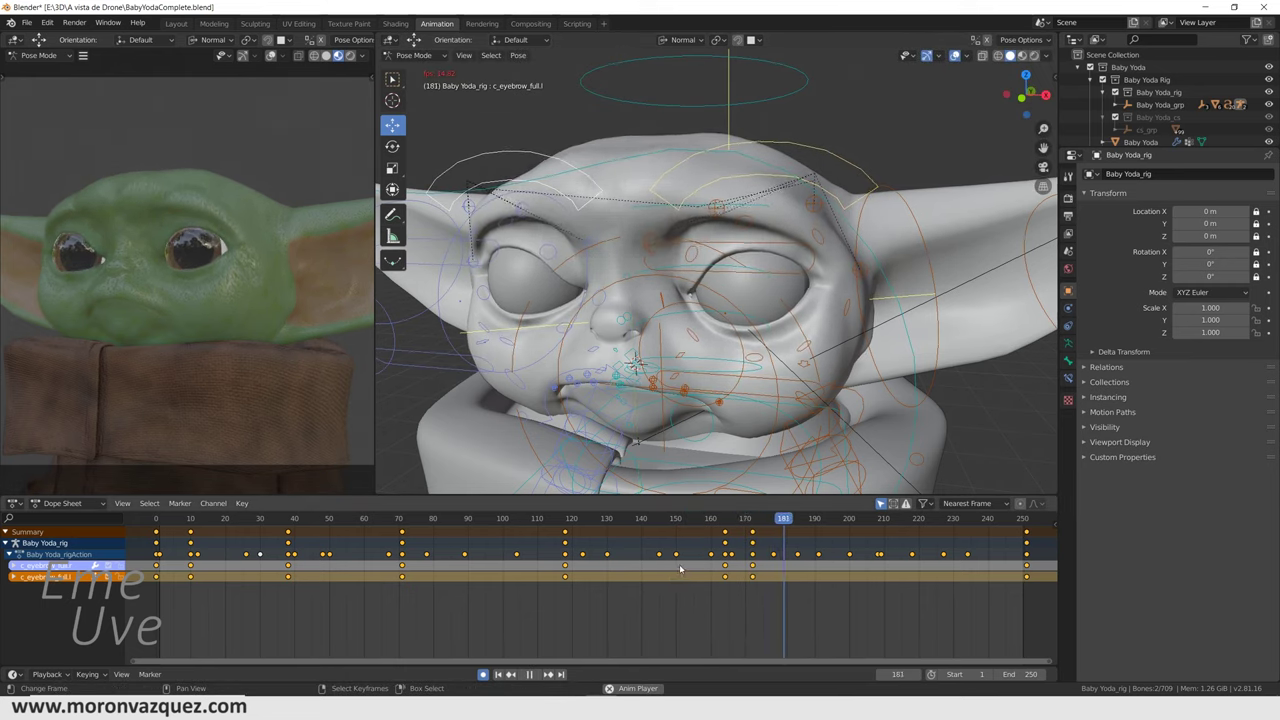
key(space)
key(g)
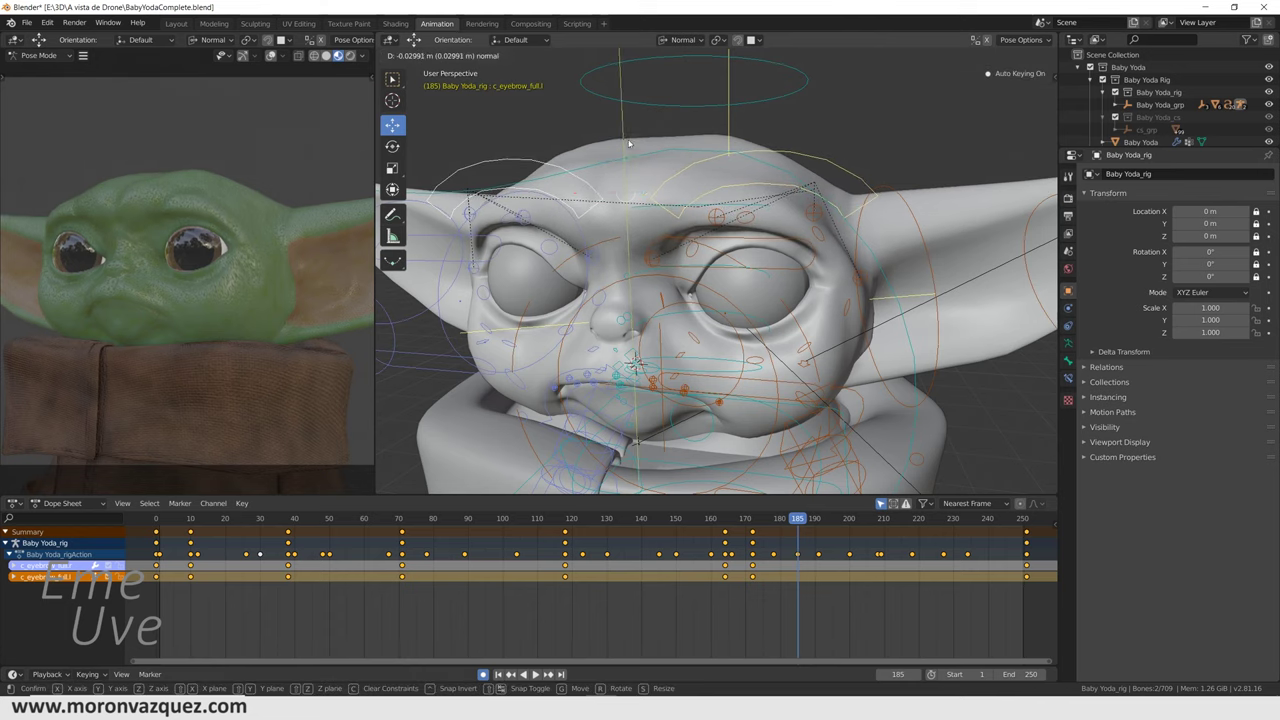
click(629, 143)
Key a lowered frown at frame 144 and fine-tune it
click(656, 600)
key(space)
key(Escape)
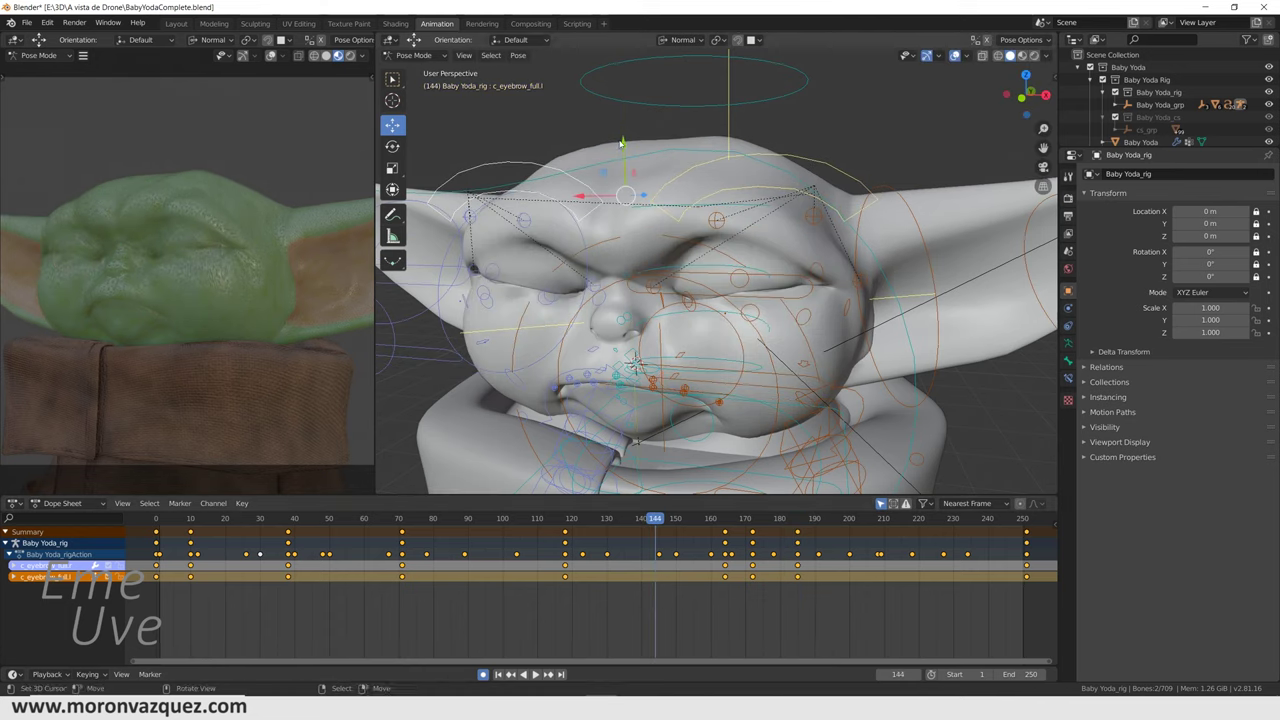
key(g)
click(625, 333)
key(space)
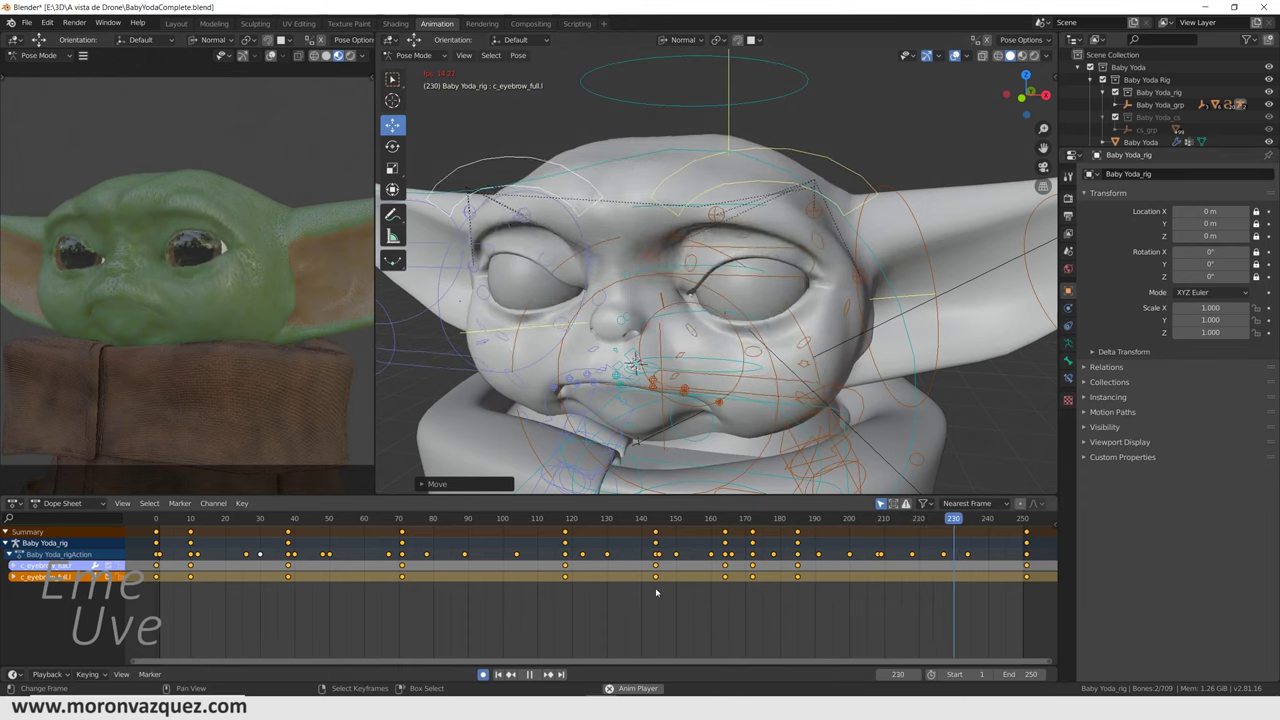
key(Escape)
drag(625, 148, 624, 170)
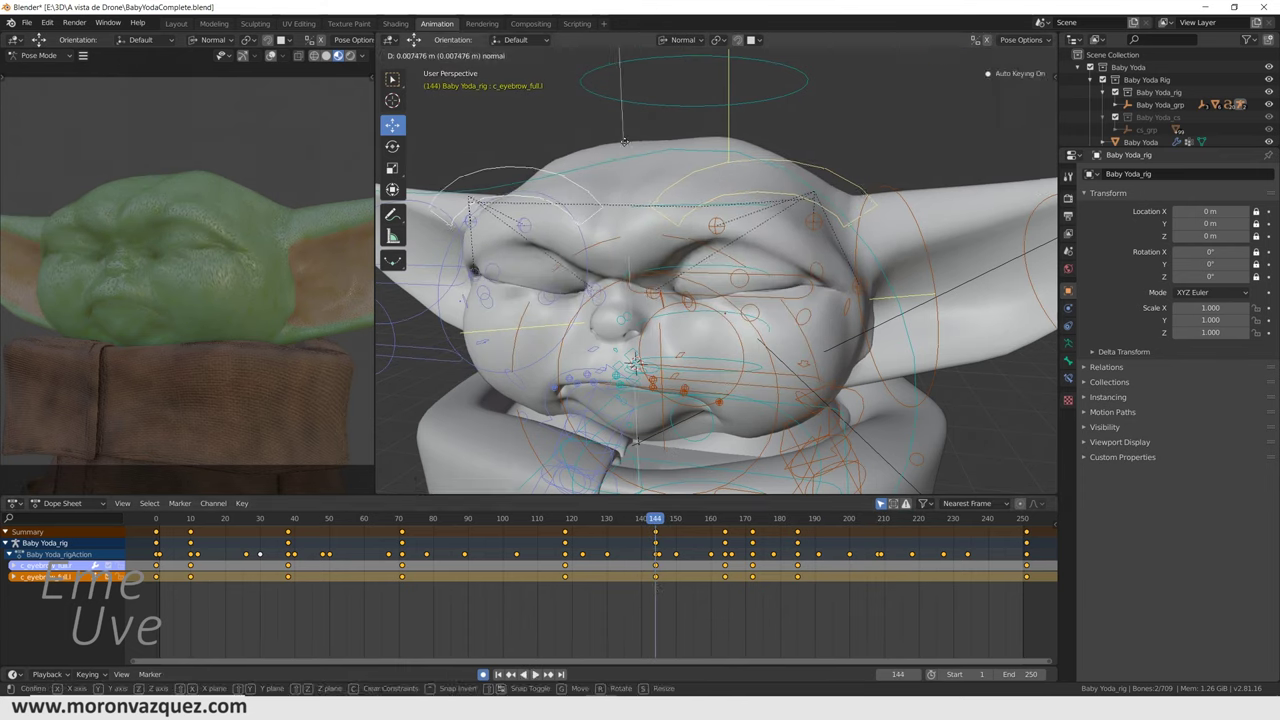
Play backward to frame 93, adjust the eyebrow control there, and play forward
key(shift+ctrl+space)
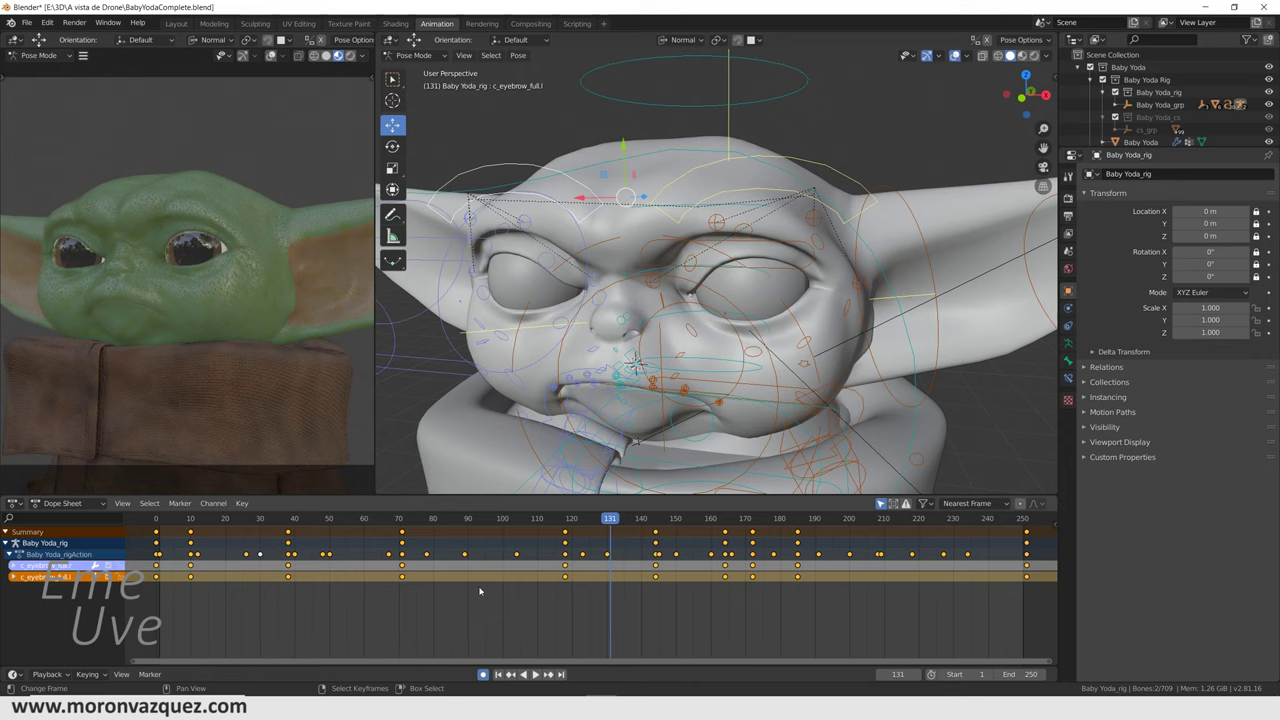
key(space)
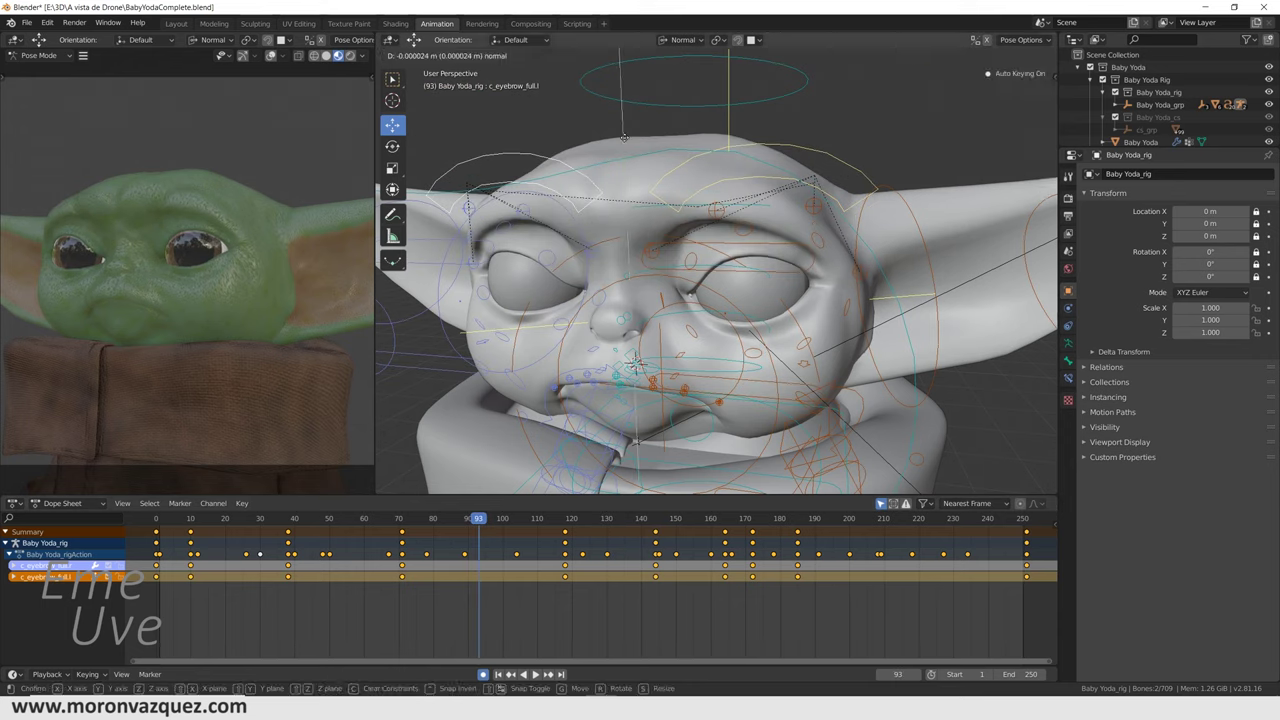
drag(628, 137, 627, 152)
key(space)
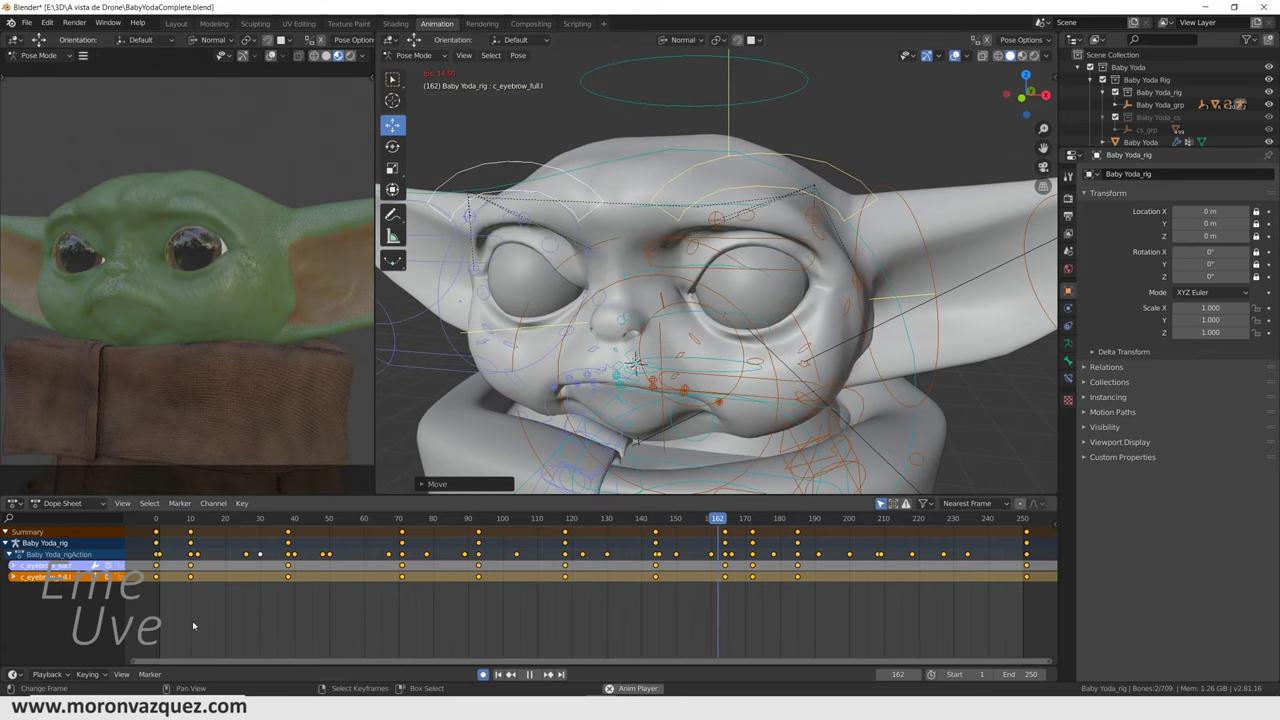
Stop playback and rewind the rig to frame 0
key(space)
click(156, 606)
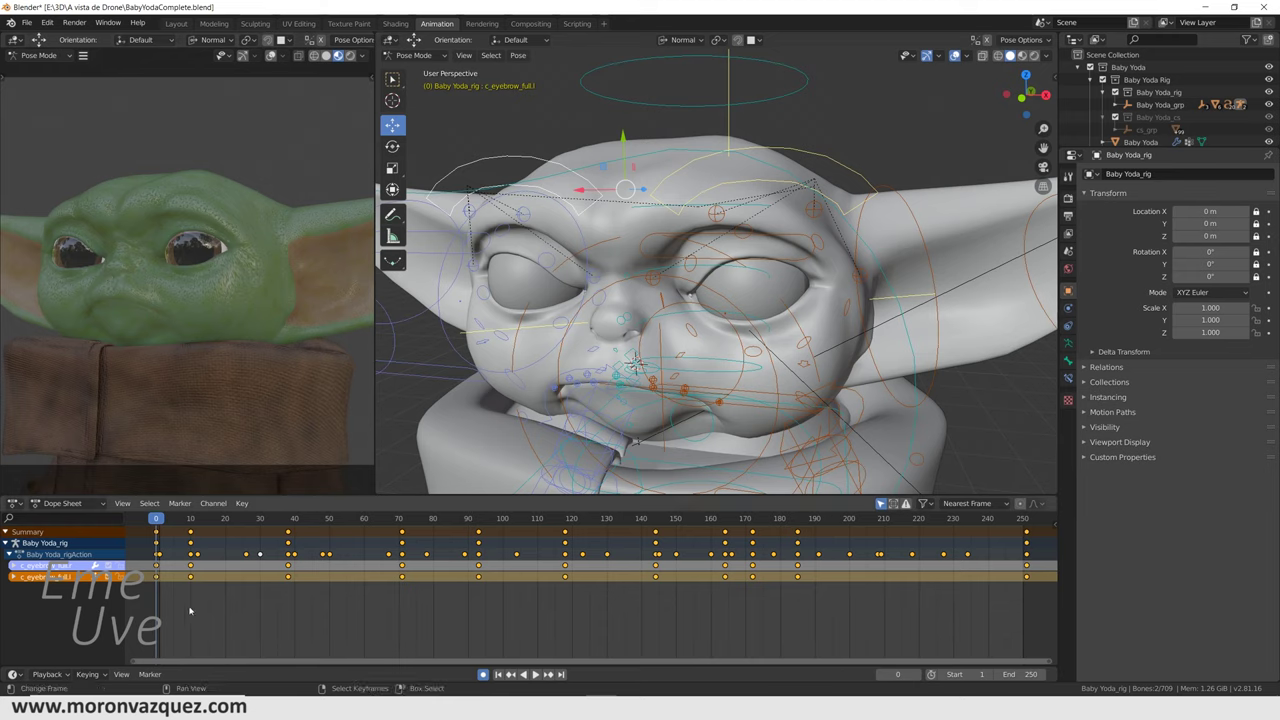
Select the c_jawbone.x jaw control and set its closed-mouth pose at the first frame
mouse_move(160, 615)
mouse_down()
mouse_move(532, 604)
mouse_move(158, 625)
mouse_up()
mouse_move(758, 423)
middle_down()
mouse_move(710, 373)
mouse_move(505, 253)
middle_up()
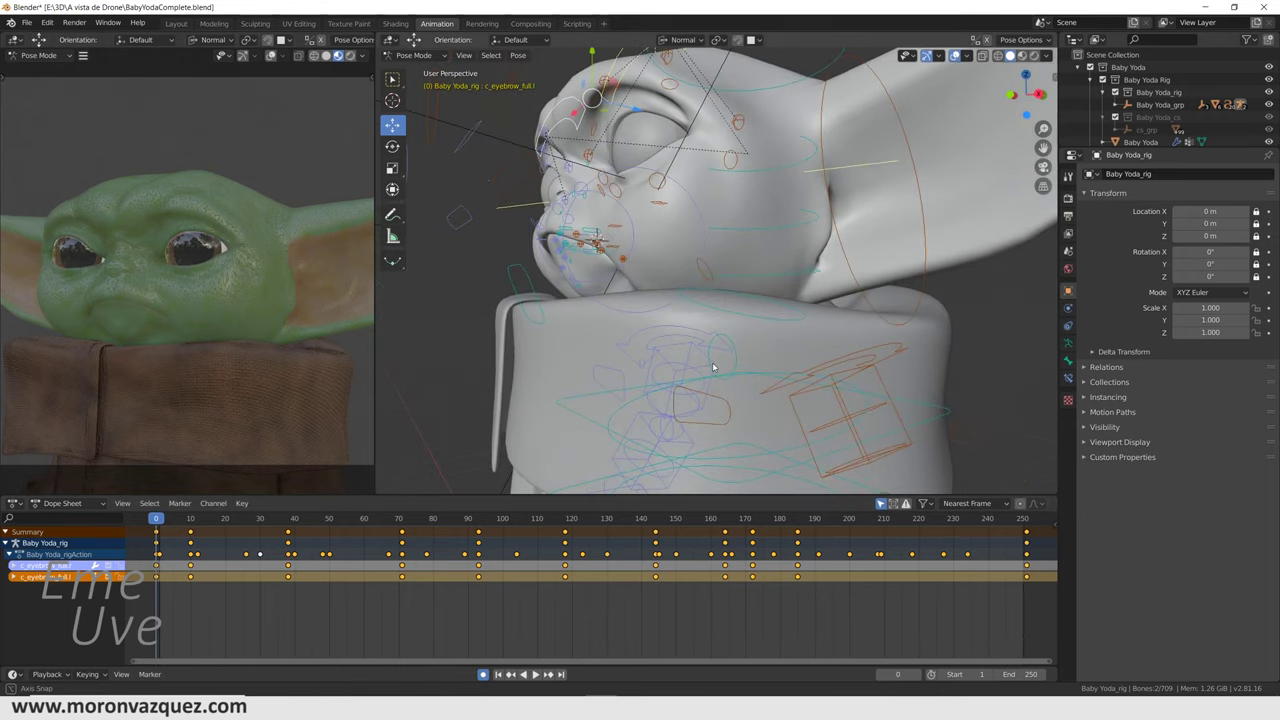
click(524, 272)
middle_drag(616, 324, 678, 331)
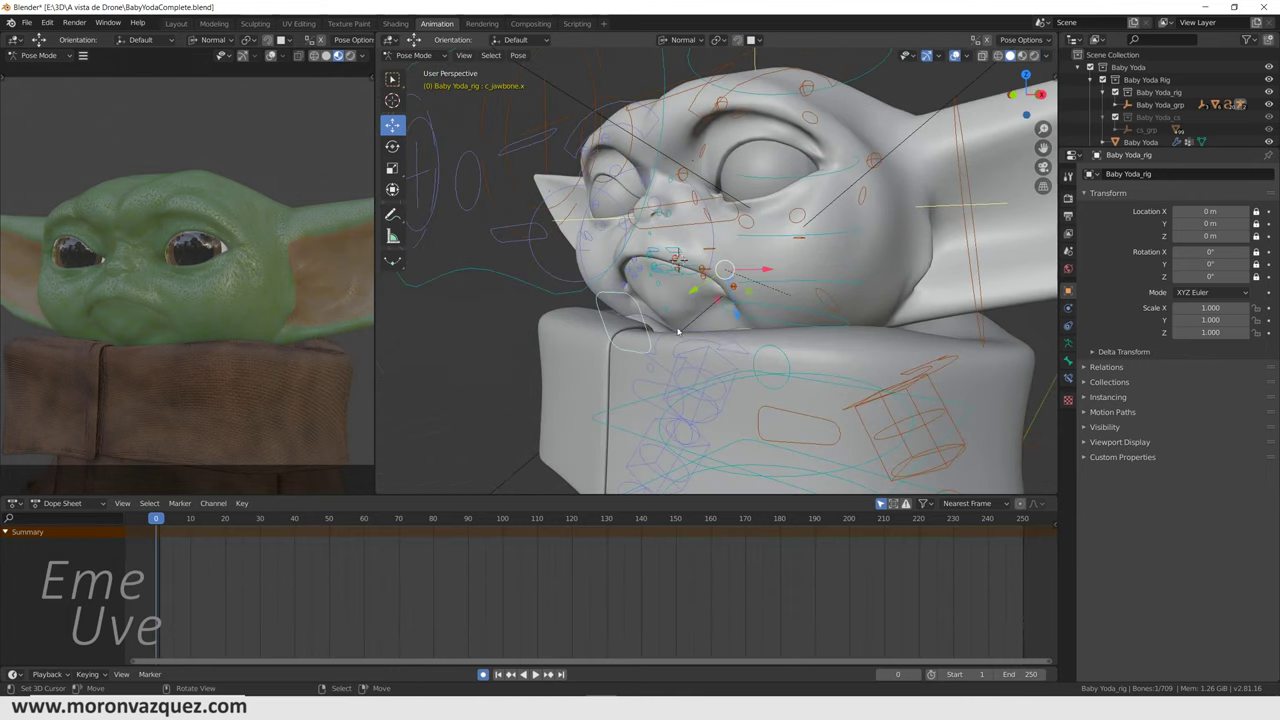
drag(737, 319, 745, 326)
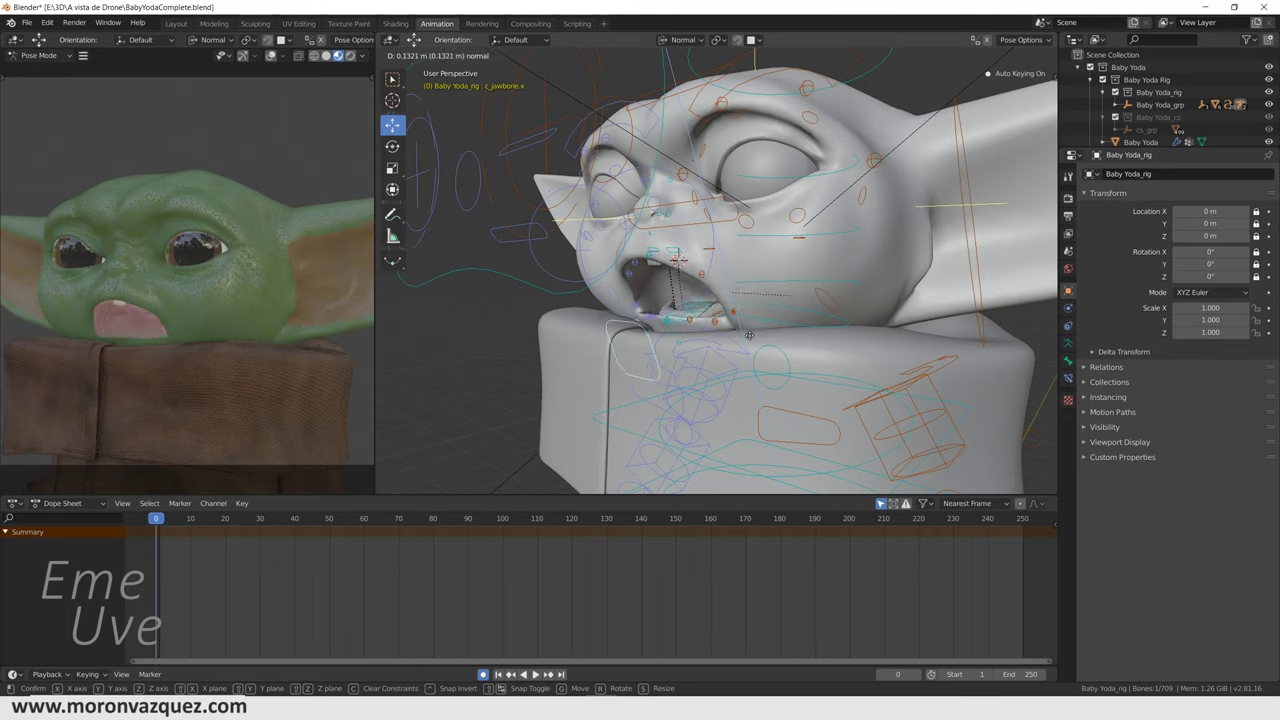
mouse_move(745, 326)
mouse_down()
mouse_move(742, 308)
mouse_move(746, 343)
mouse_move(744, 314)
mouse_up()
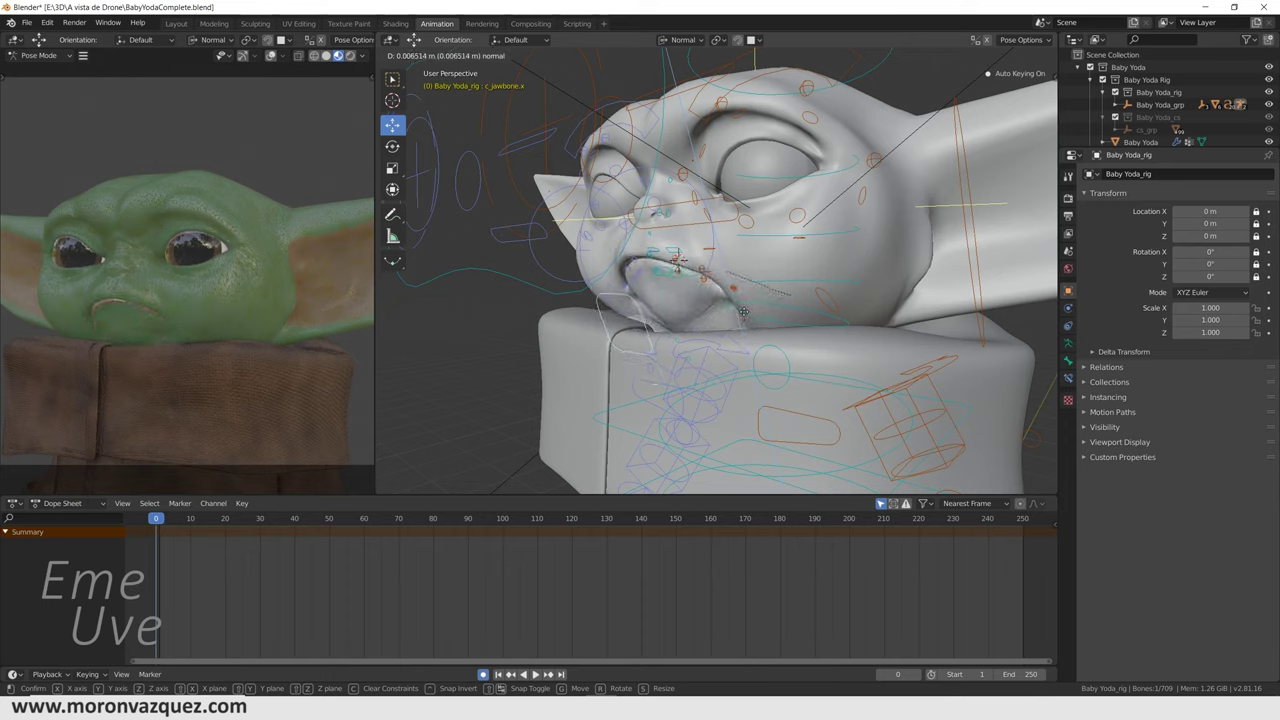
drag(743, 311, 744, 315)
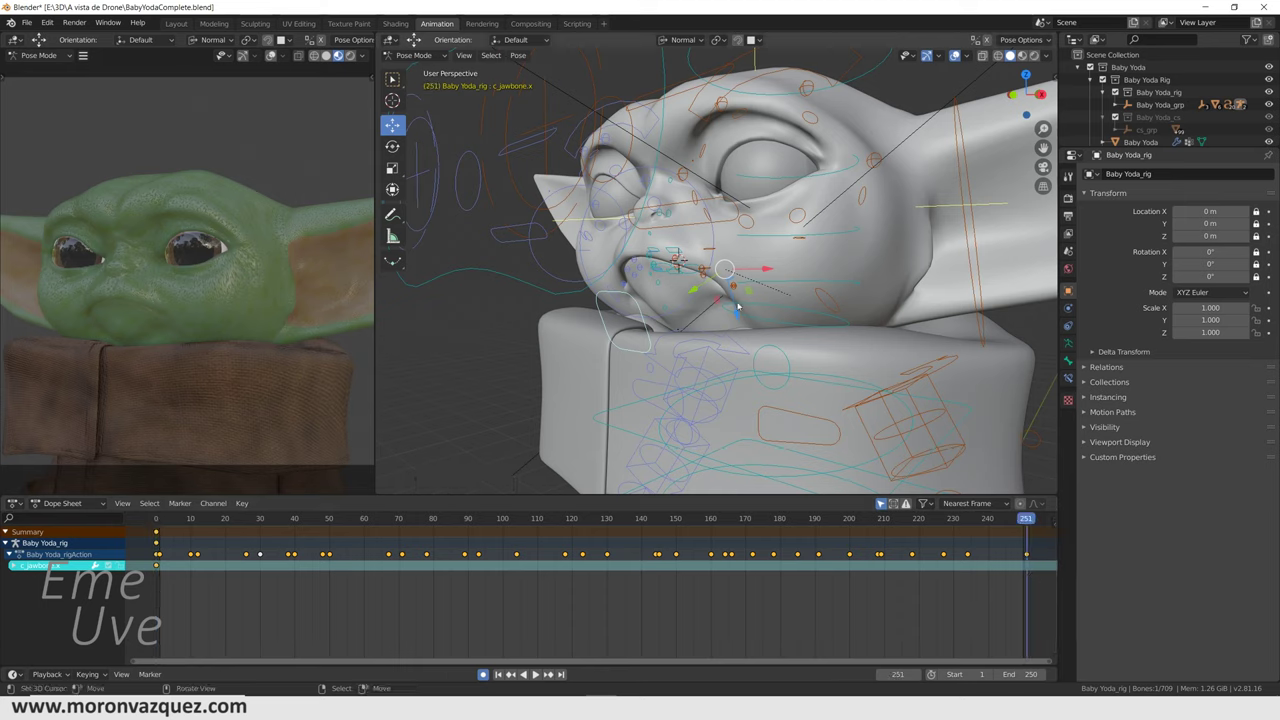
Key the closed jaw at frame 251, then play the animation and nudge the jaw
key(g)
click(463, 555)
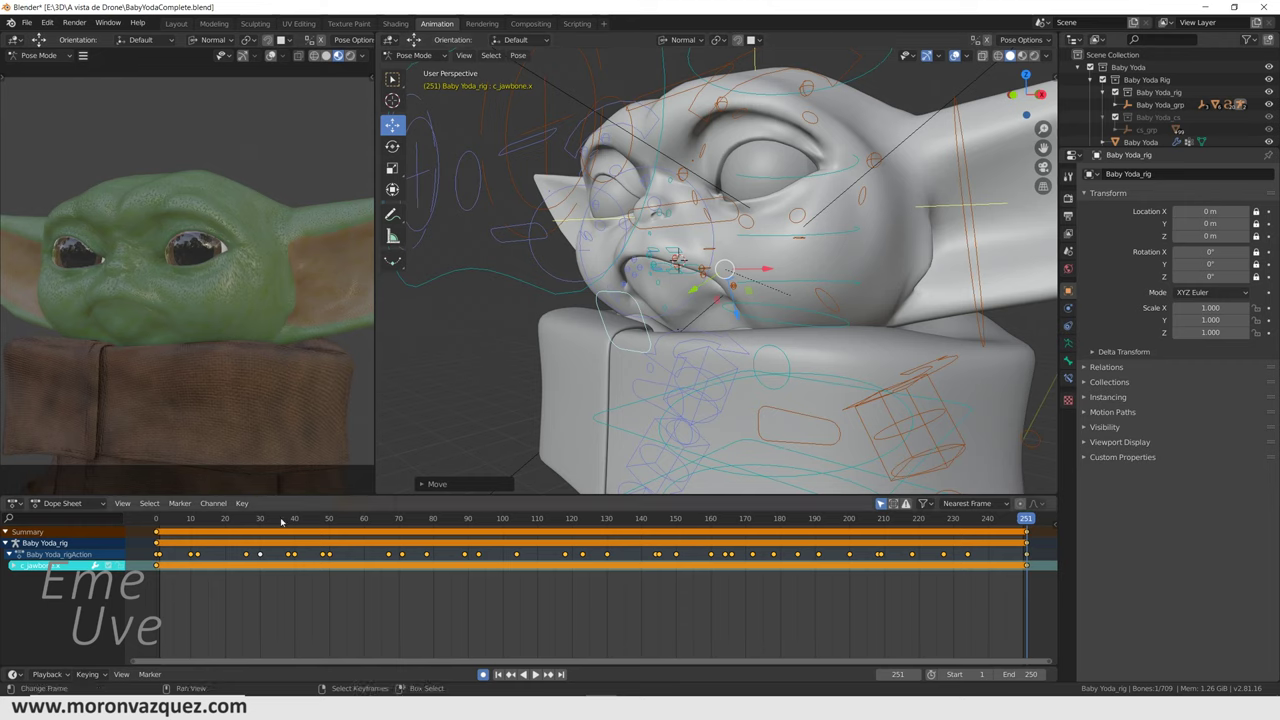
key(space)
key(space)
drag(733, 316, 763, 306)
Key a jaw pose at frame 40 during playback
scroll(760, 310, up, 6)
scroll(760, 312, down, 3)
scroll(759, 313, up, 2)
scroll(760, 314, down, 3)
scroll(765, 317, up, 2)
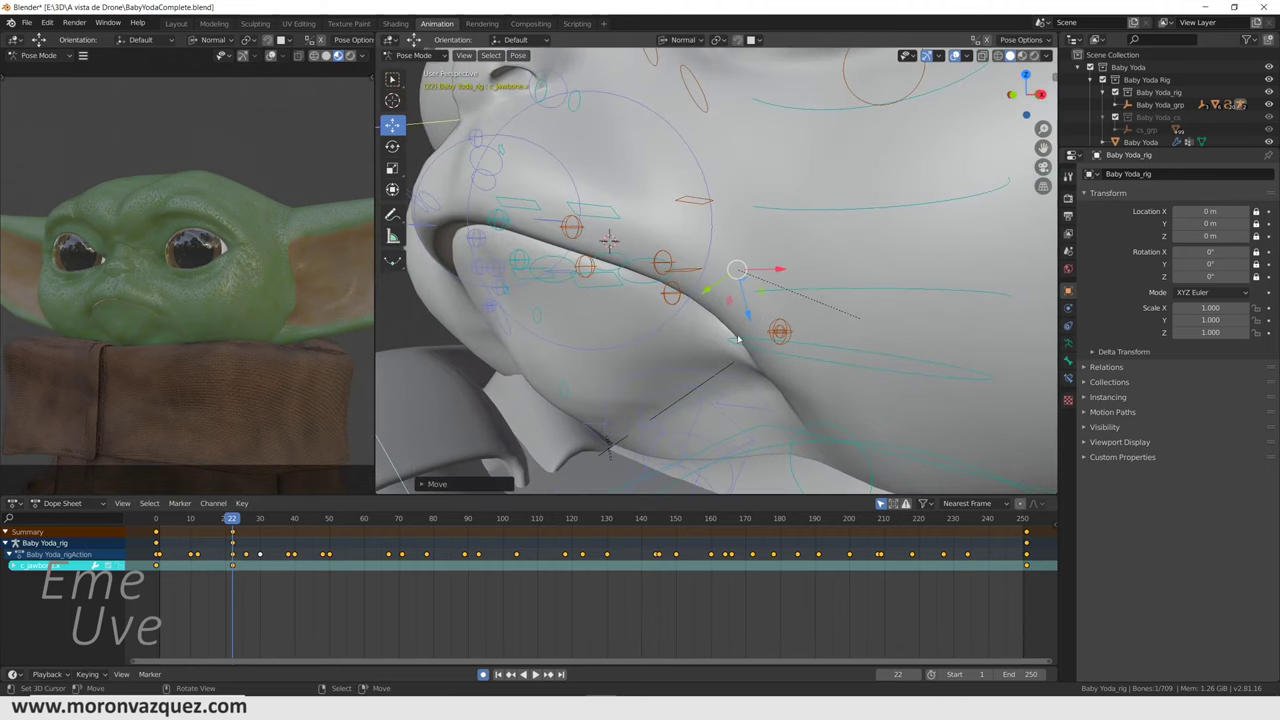
click(178, 590)
key(space)
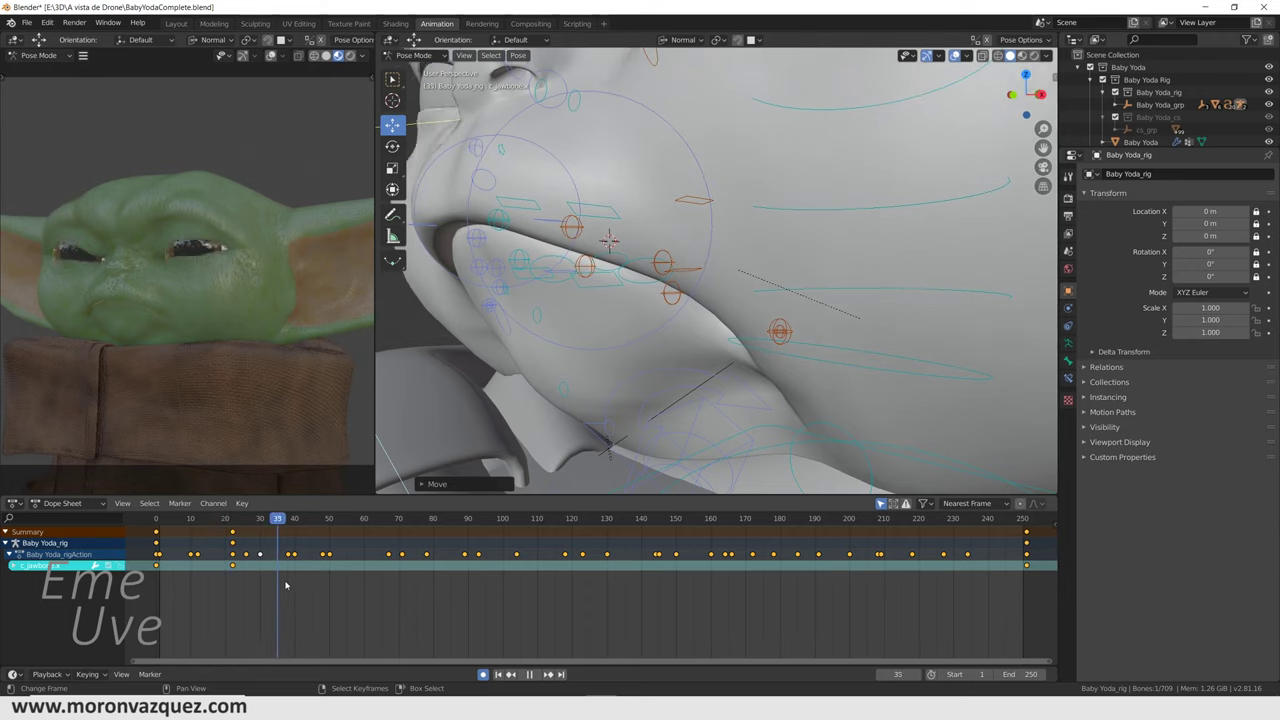
key(space)
key(g)
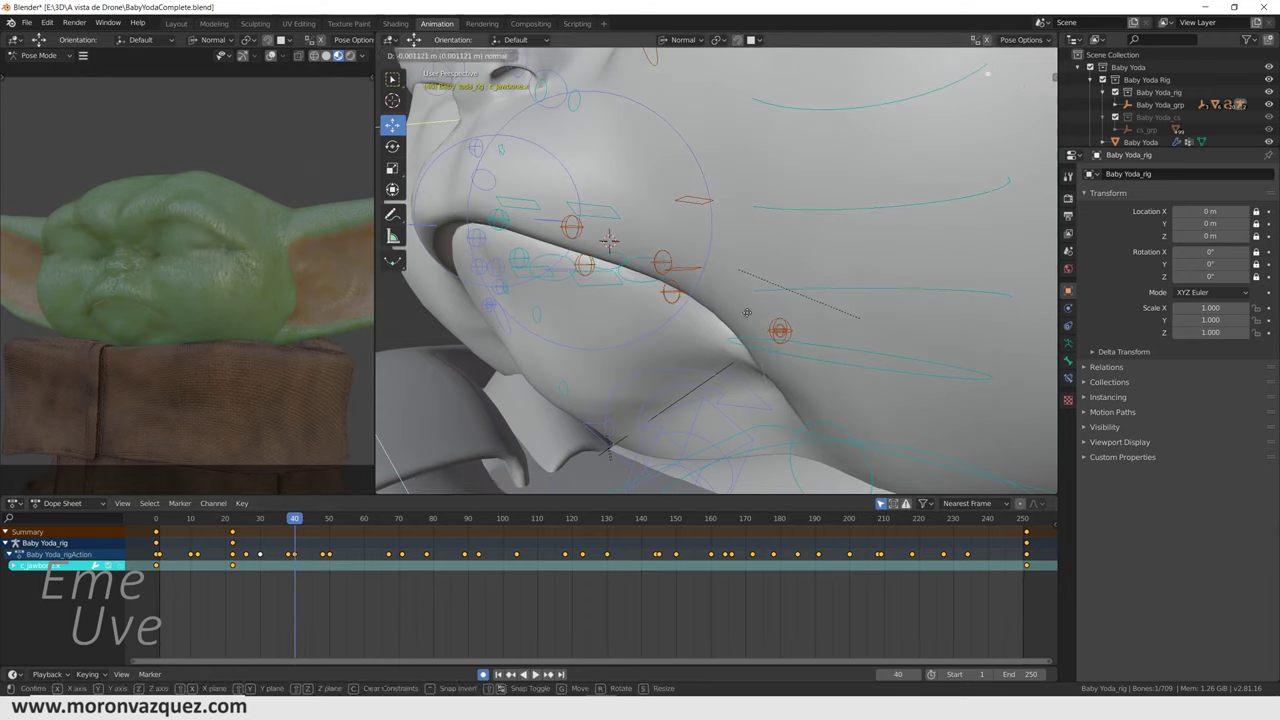
click(744, 317)
Key a mouth-opening jaw pose at frame 64
click(237, 595)
key(space)
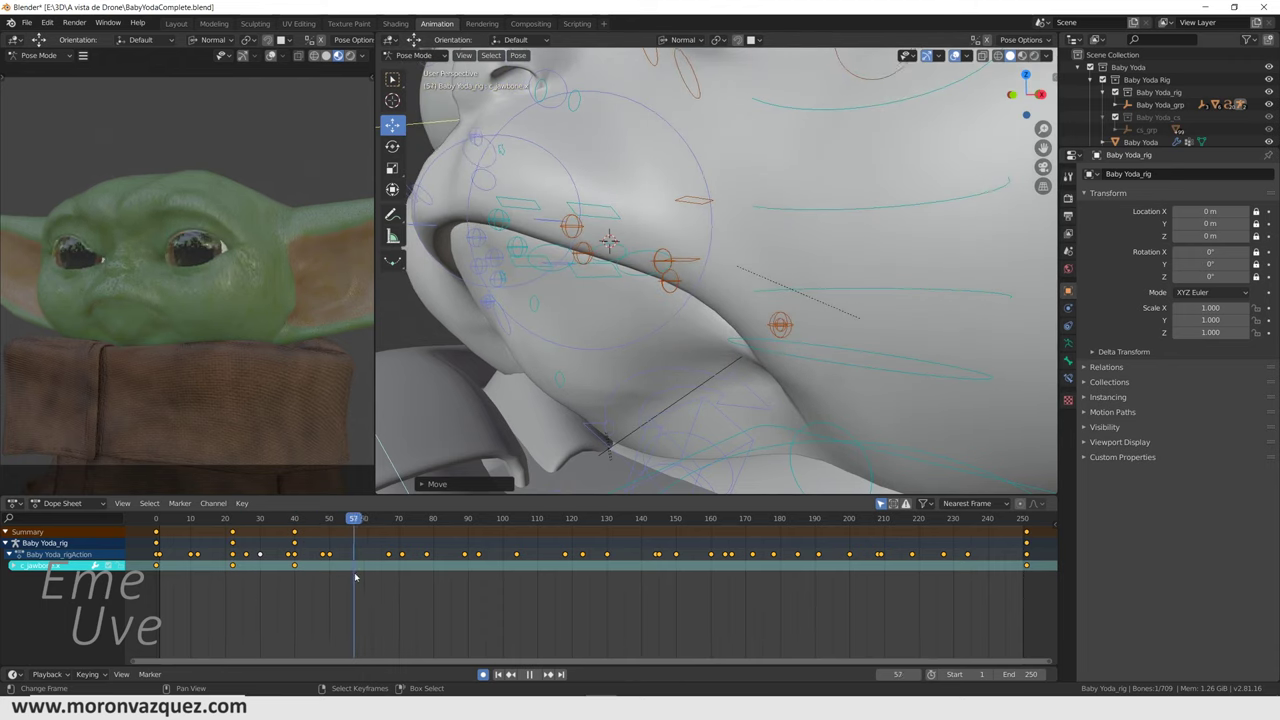
key(space)
key(space)
drag(747, 316, 749, 314)
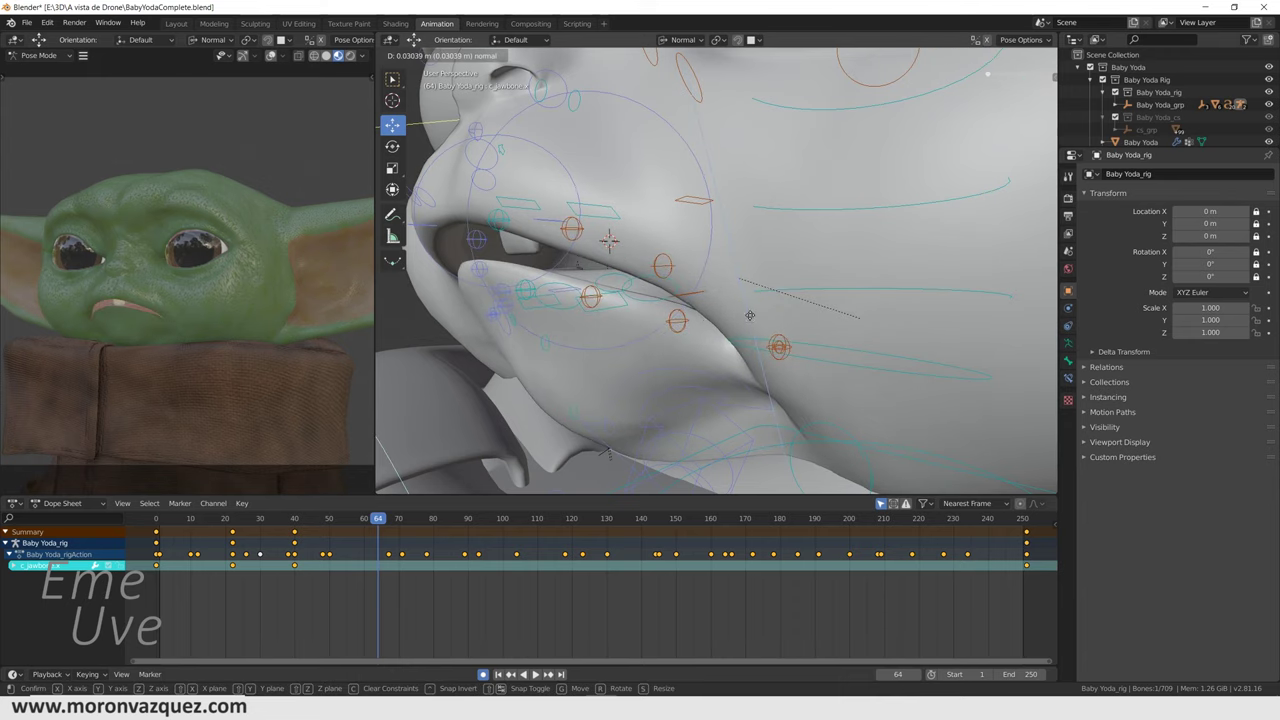
click(751, 318)
Key jaw poses at frames 92, 137 and 149 to reshape the mouth
click(289, 591)
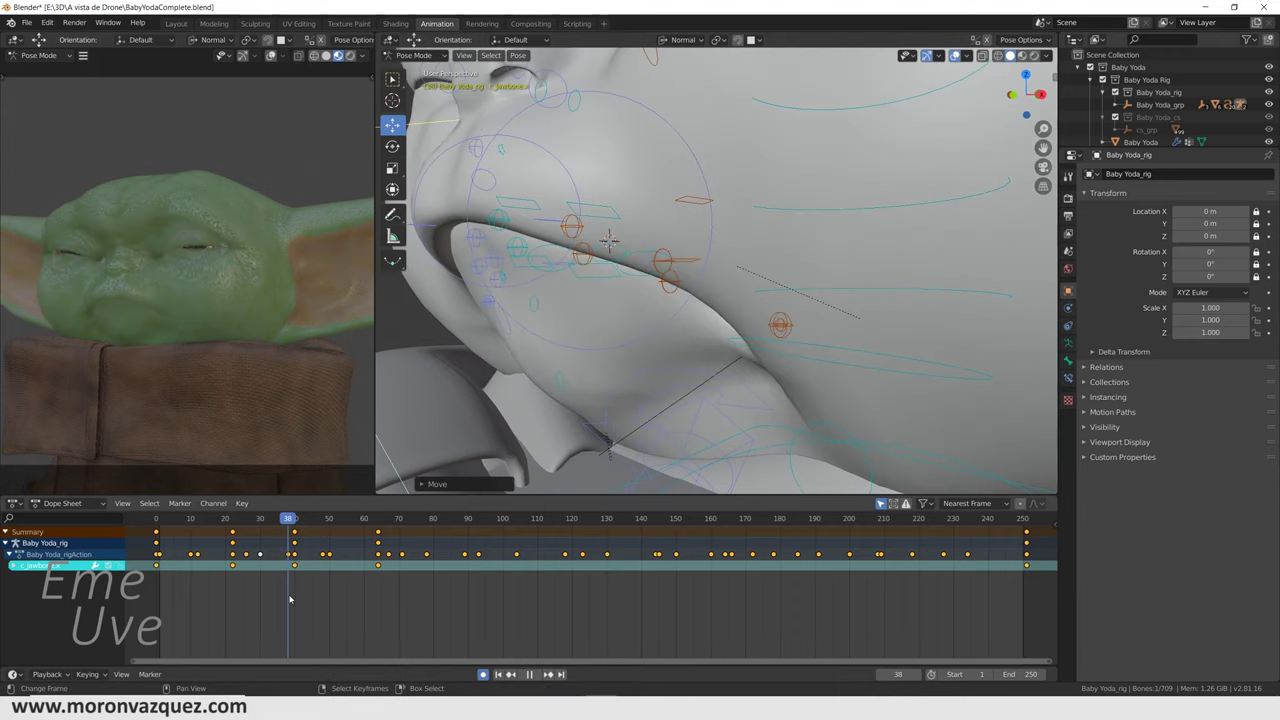
key(space)
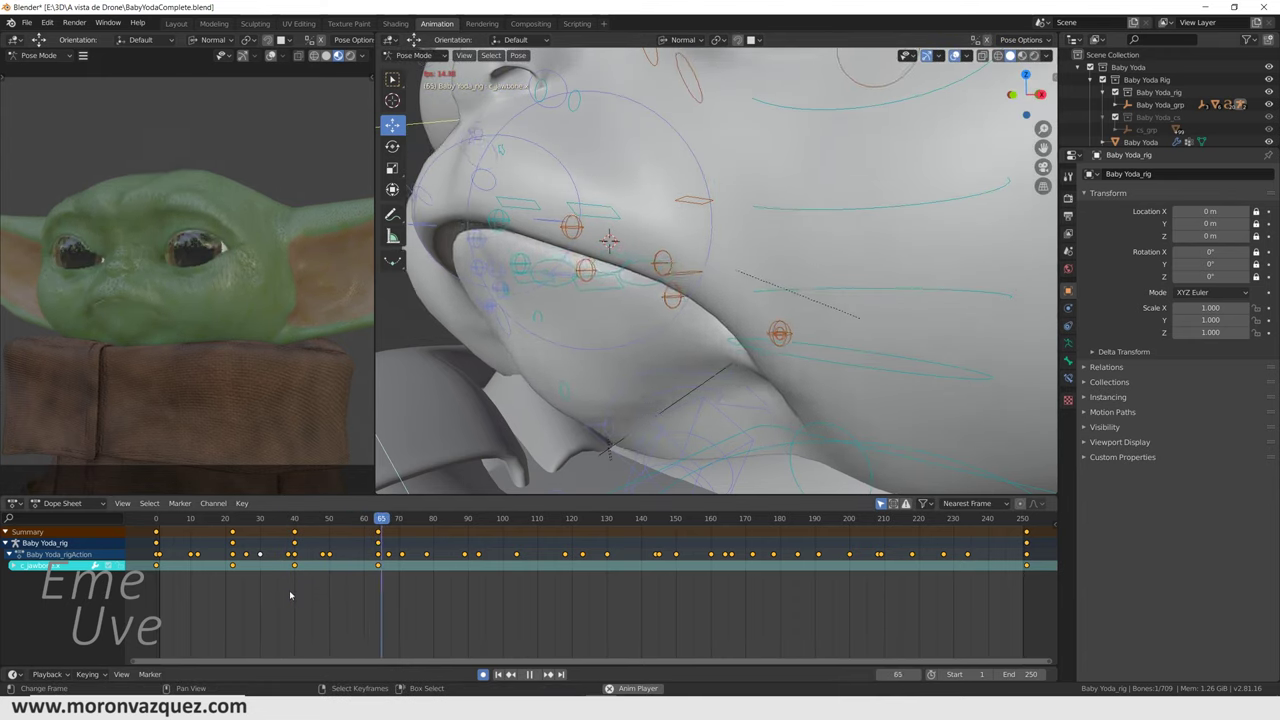
key(space)
drag(747, 326, 735, 266)
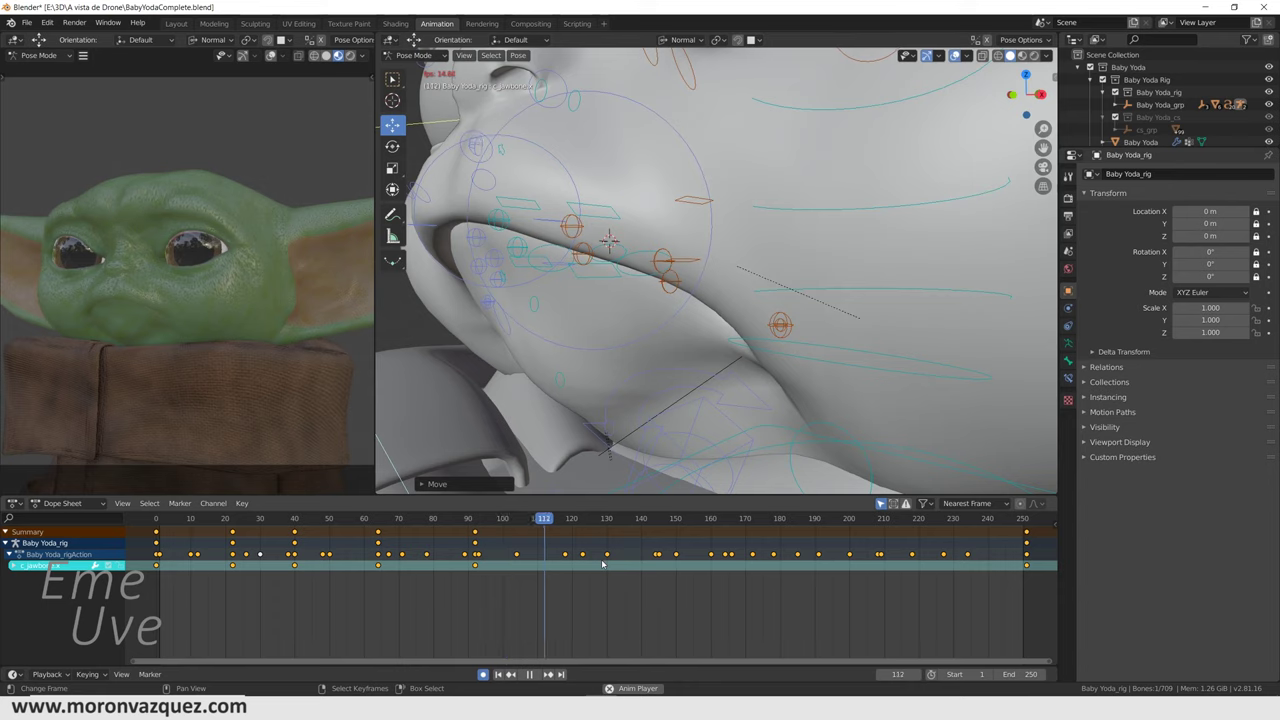
key(space)
drag(737, 270, 750, 318)
key(space)
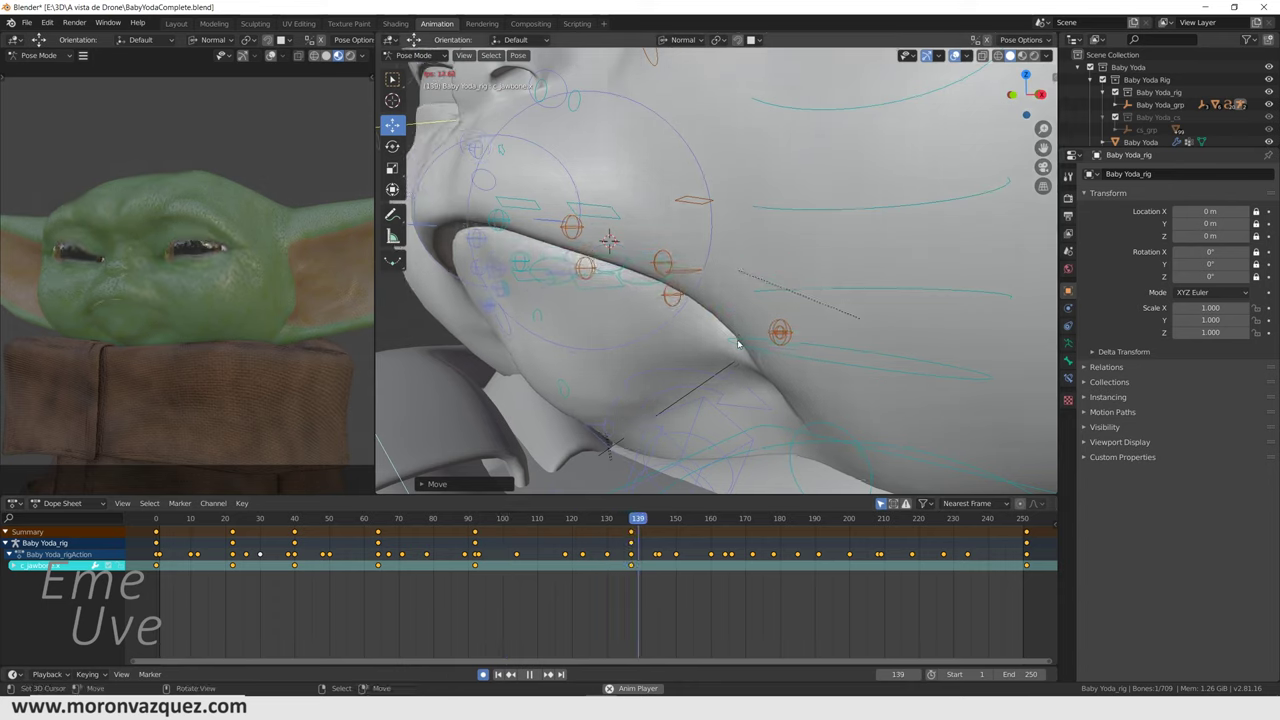
key(space)
drag(748, 316, 745, 309)
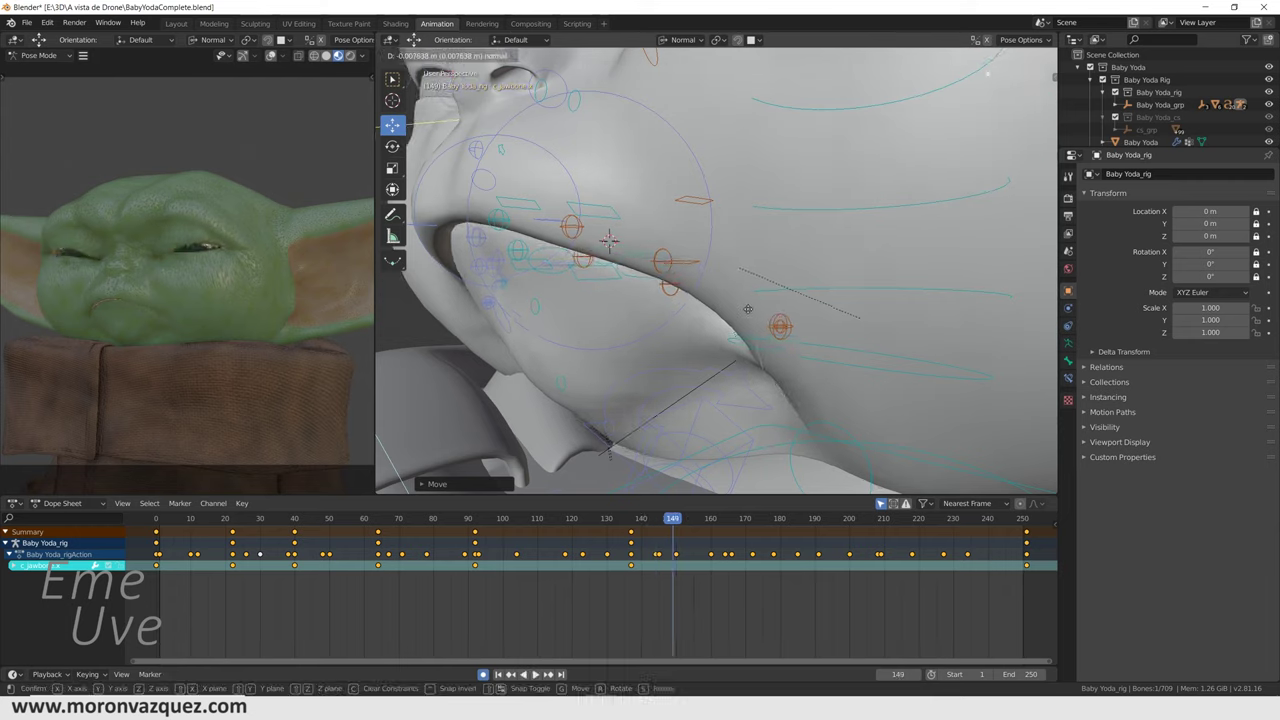
Key another jaw pose at frame 179
click(630, 592)
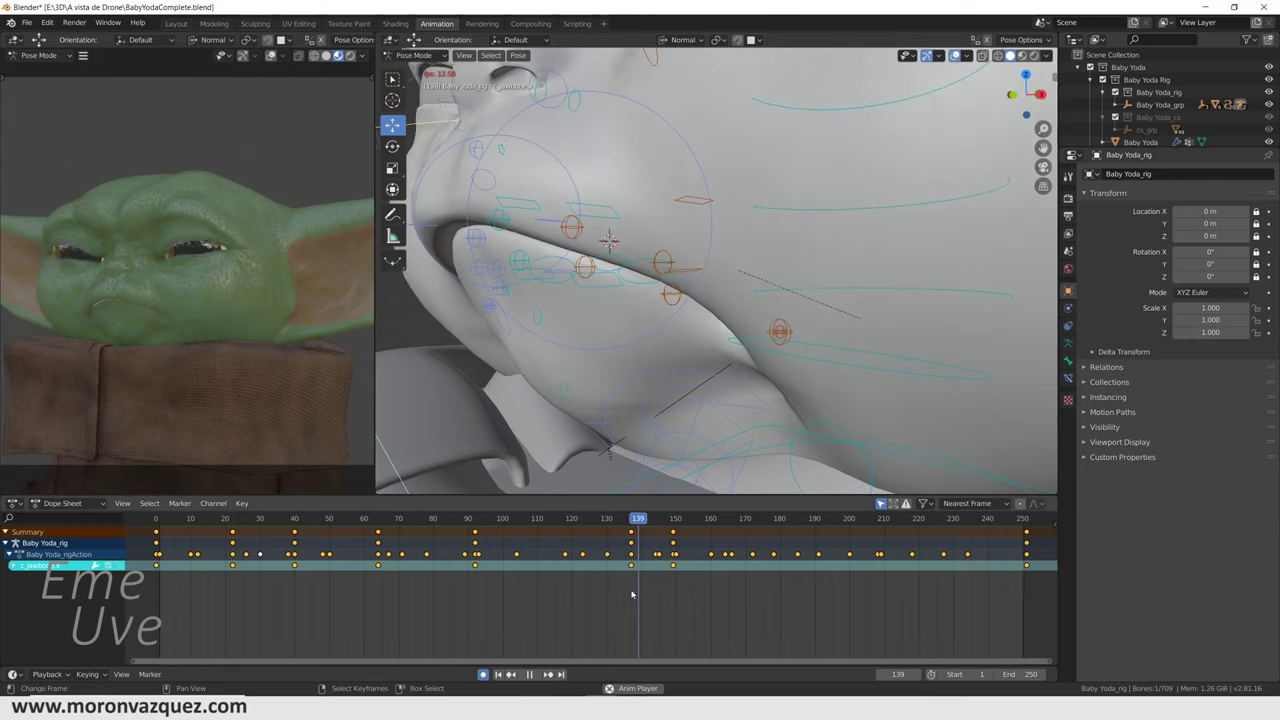
key(space)
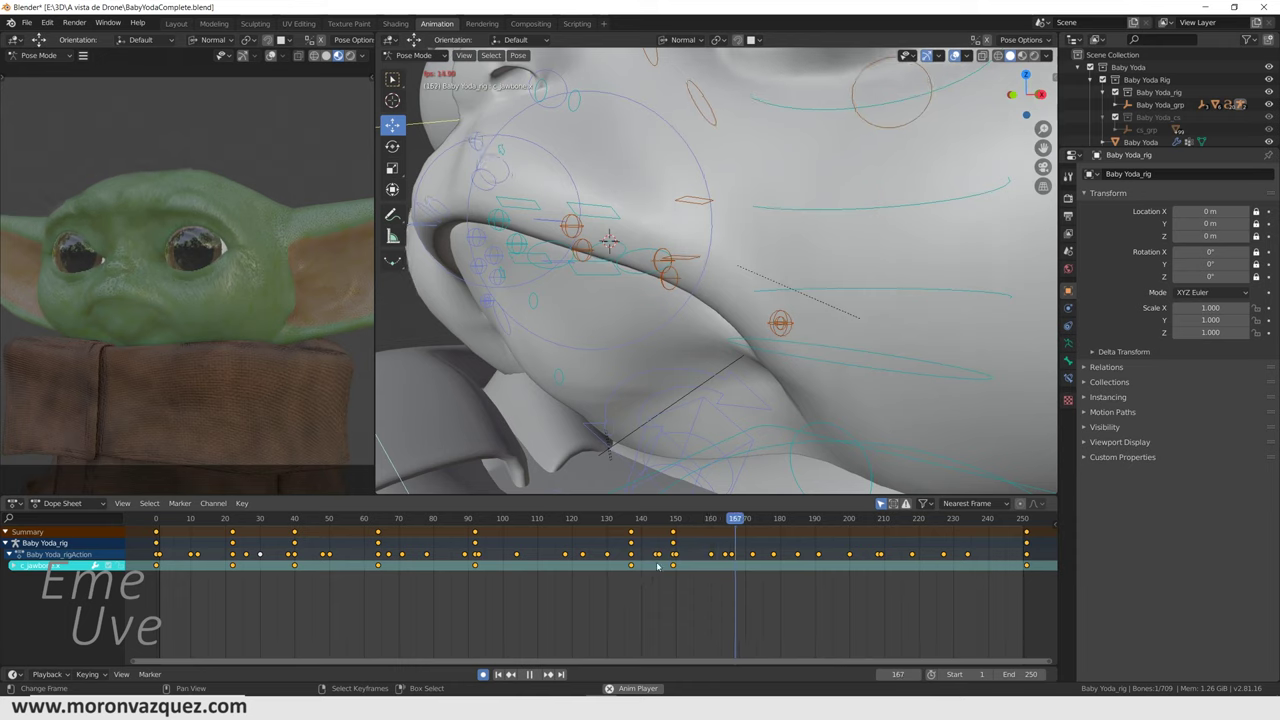
key(space)
key(space)
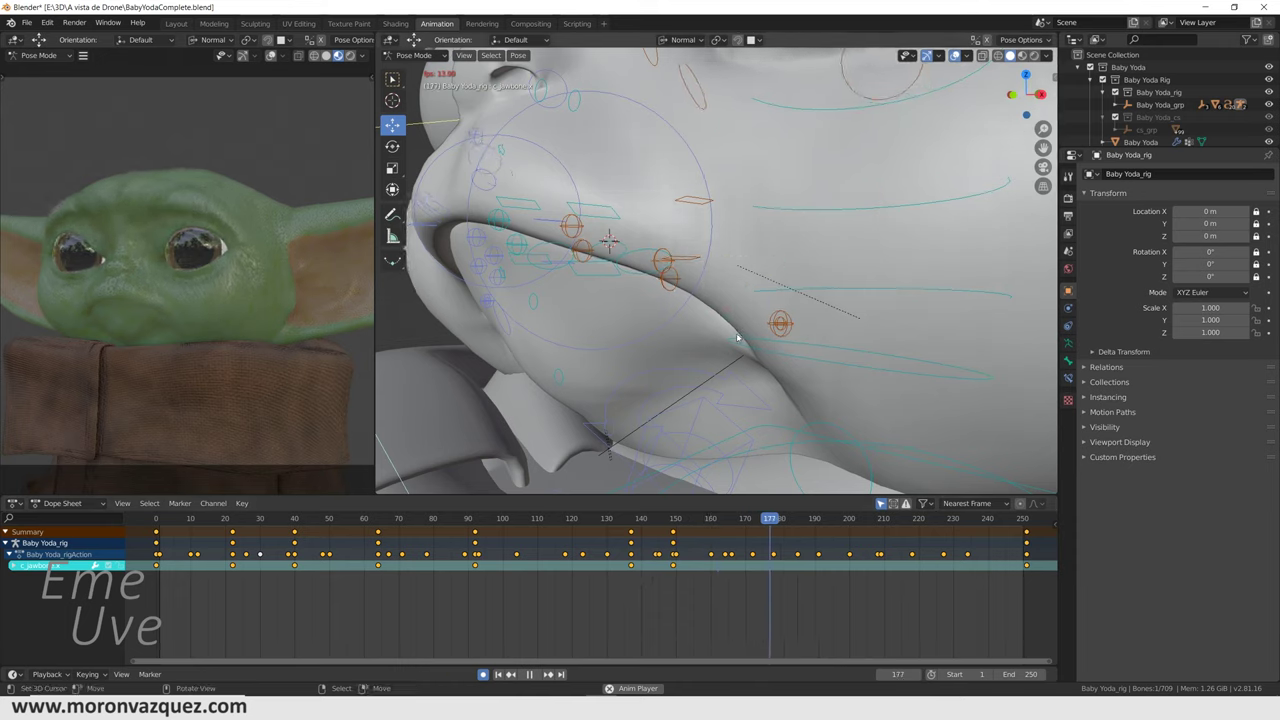
key(g)
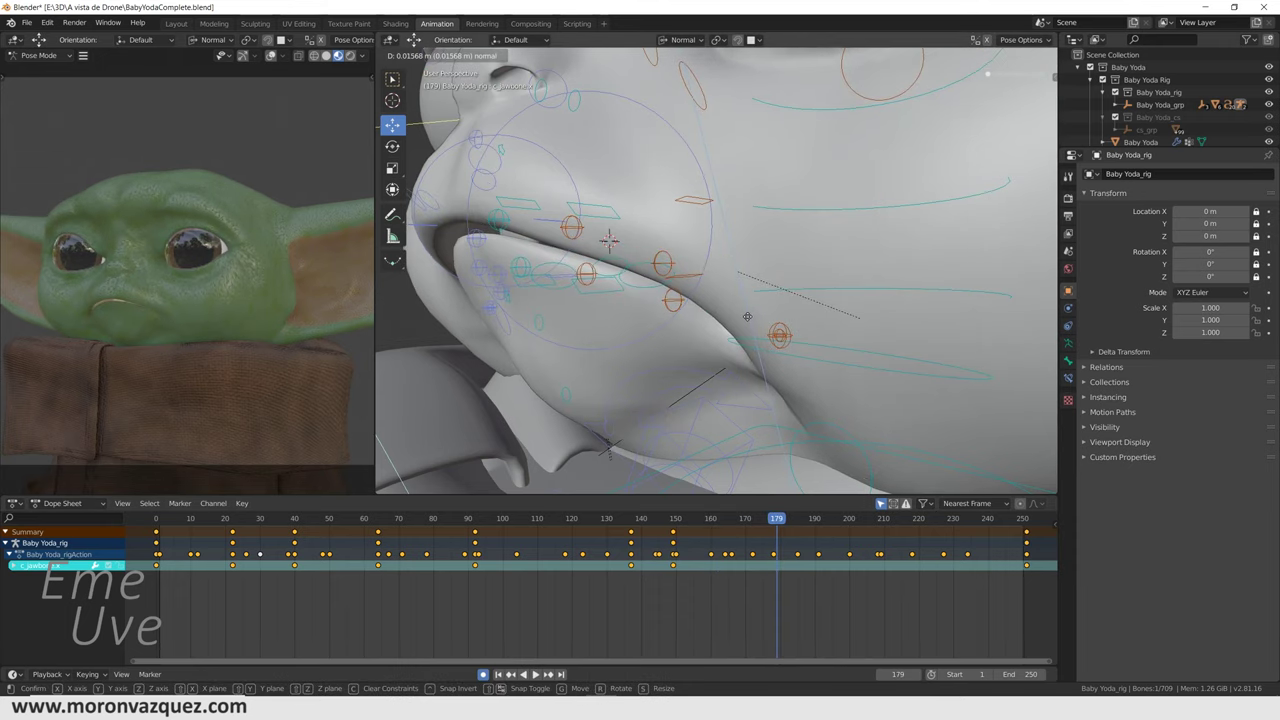
click(747, 316)
Close the mouth with a jaw key at frame 193, then start a jaw move at frame 223
click(700, 585)
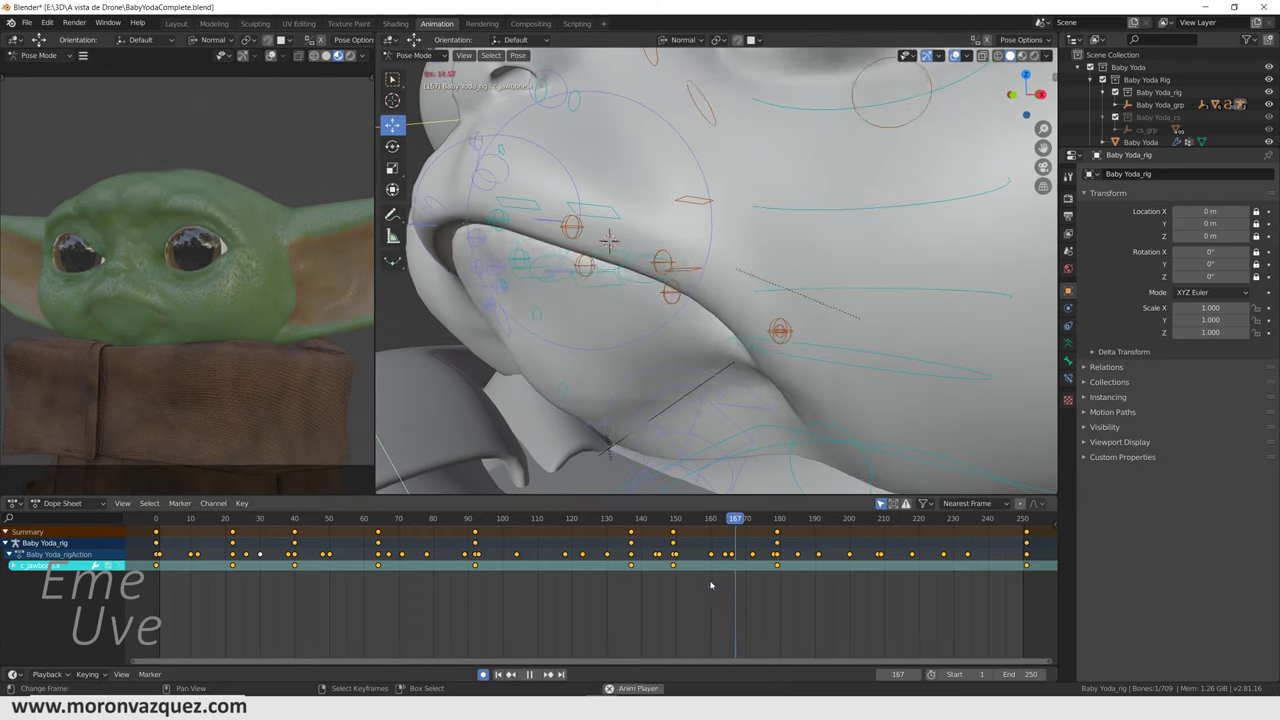
key(space)
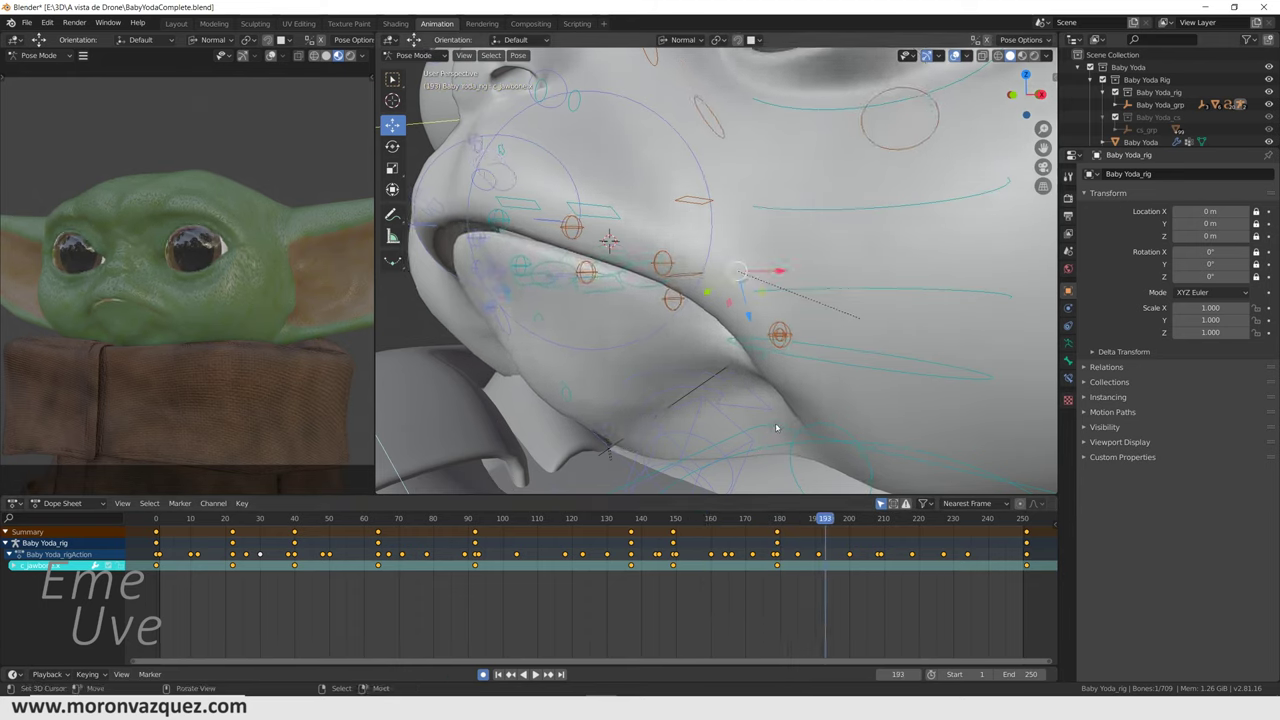
key(g)
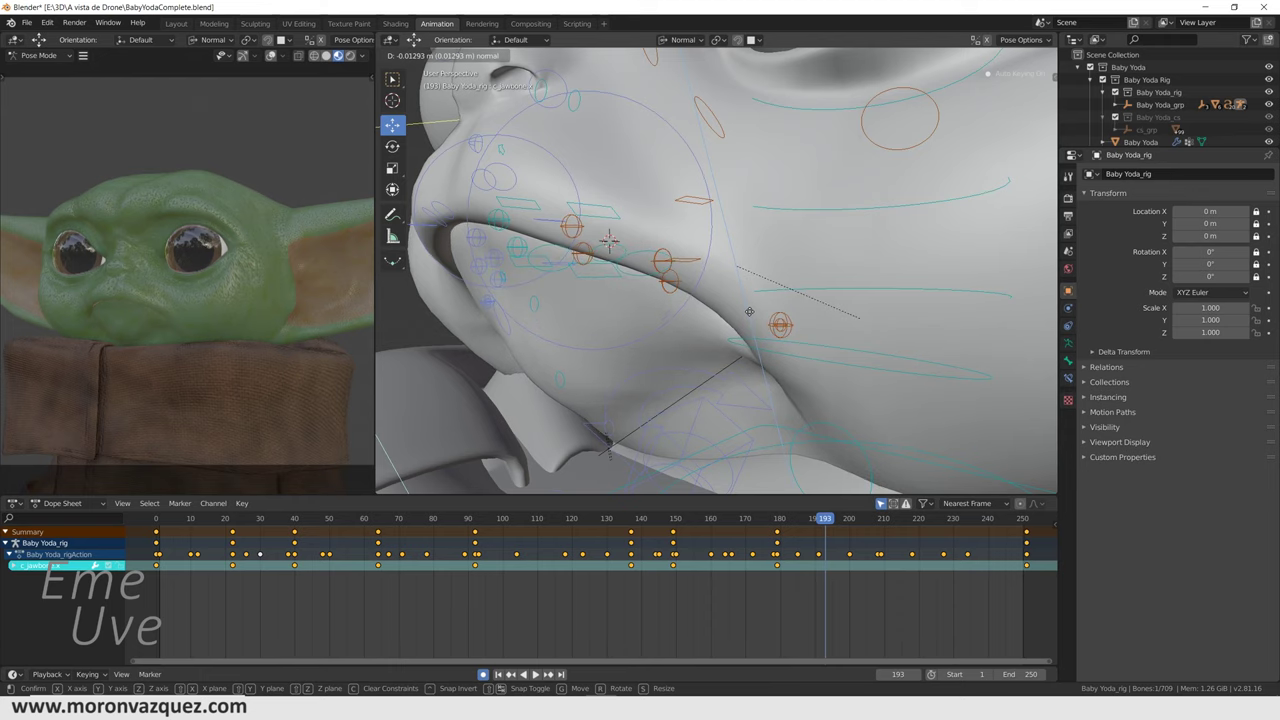
click(881, 434)
key(space)
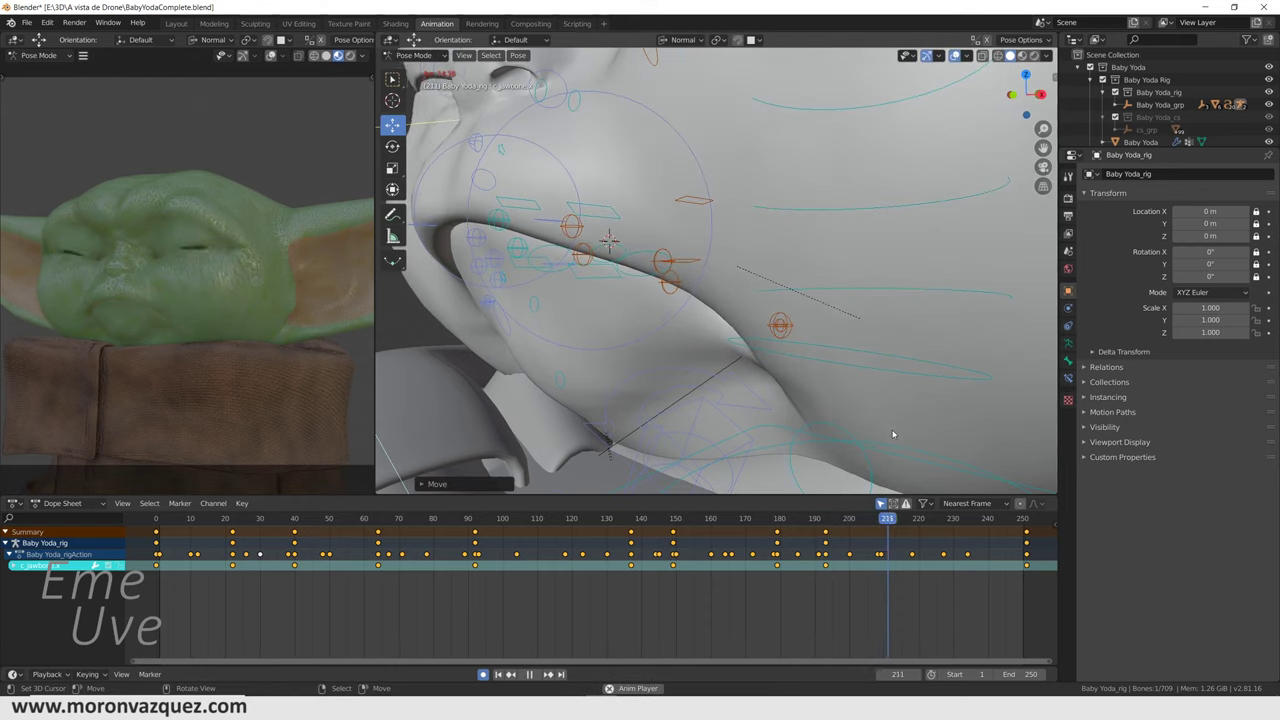
key(space)
drag(744, 314, 742, 305)
Confirm the jaw key at frame 223, then scrub and replay the full mouth animation
key(space)
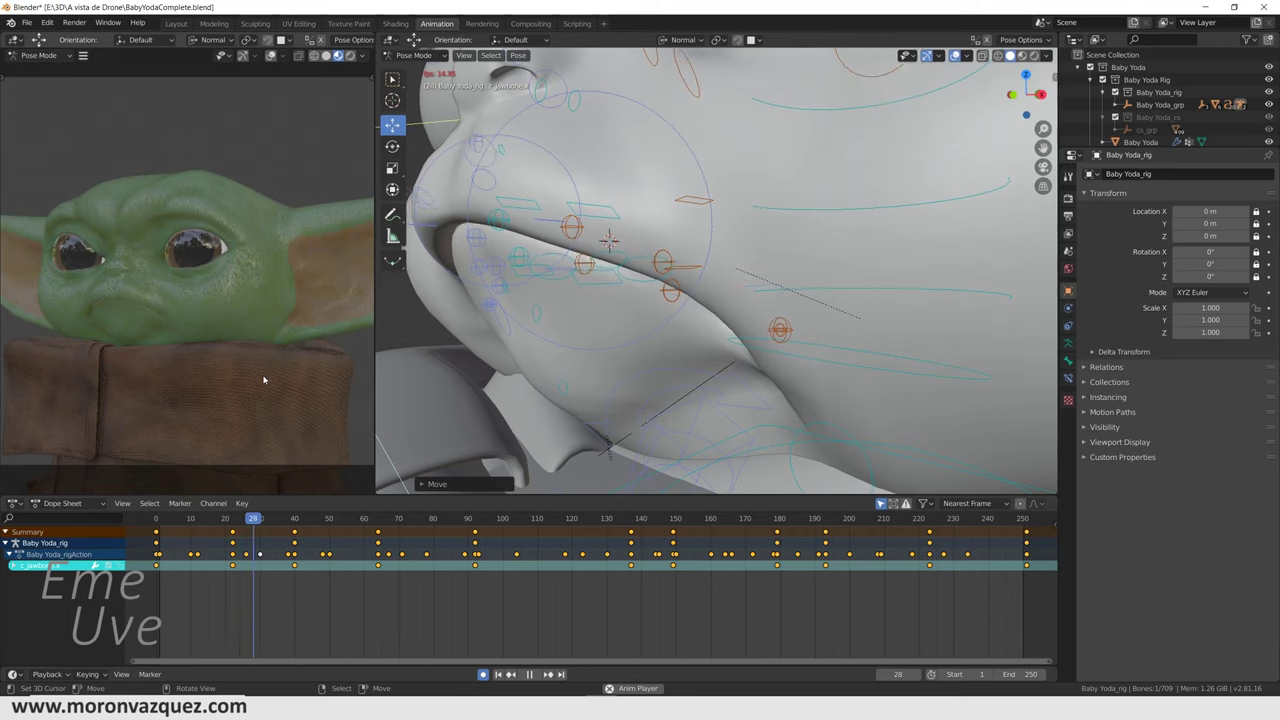
key(space)
mouse_move(171, 600)
mouse_down()
mouse_move(411, 612)
mouse_move(284, 569)
mouse_move(210, 570)
mouse_move(639, 566)
mouse_up()
key(Escape)
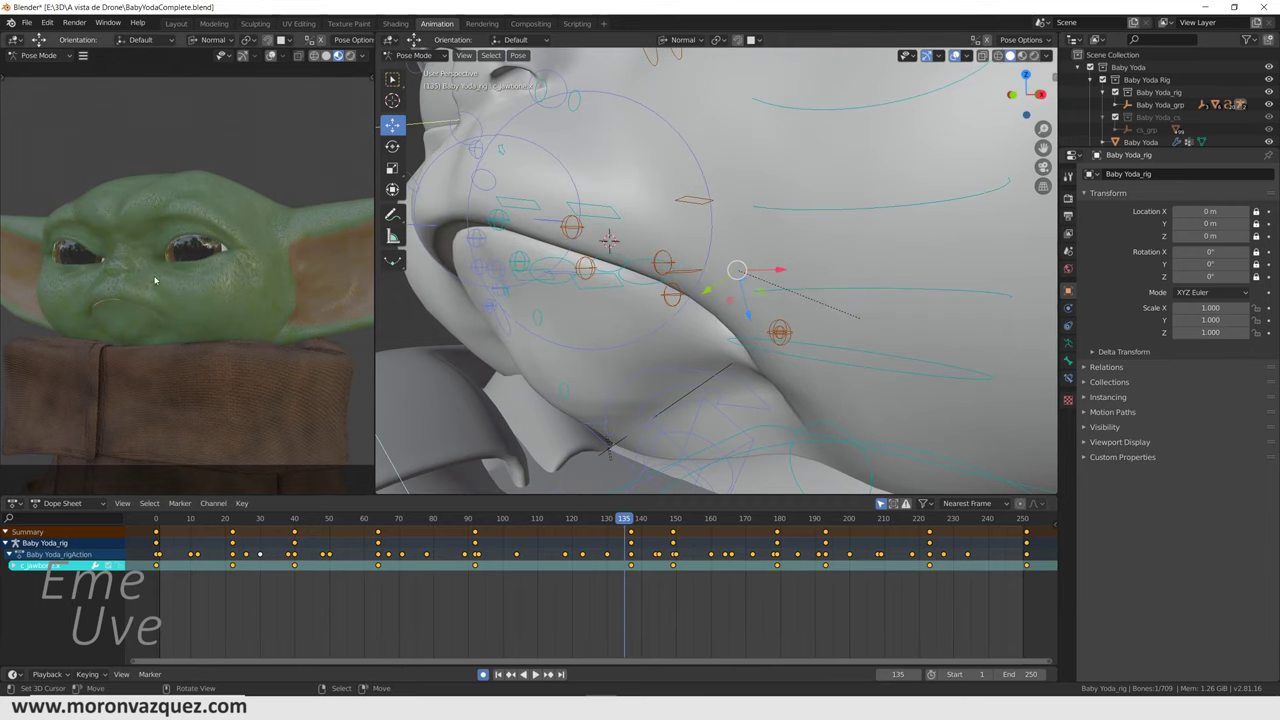
key(space)
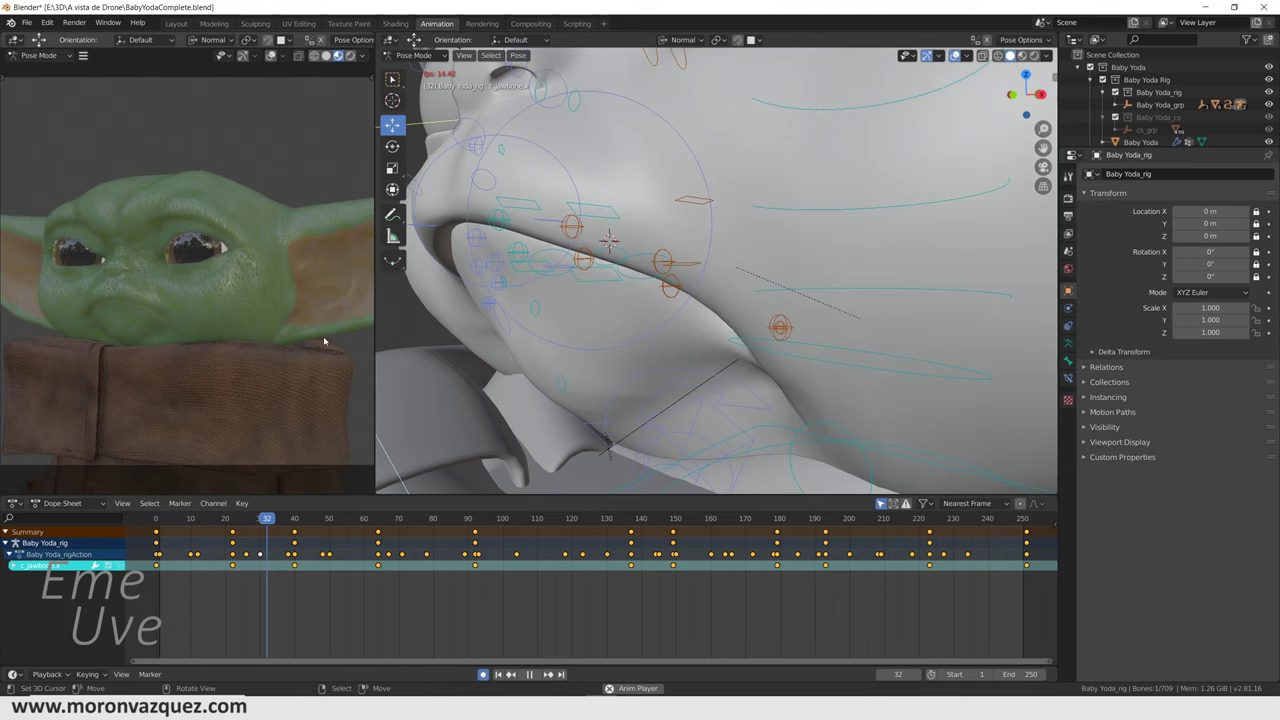
scroll(750, 365, down, 10)
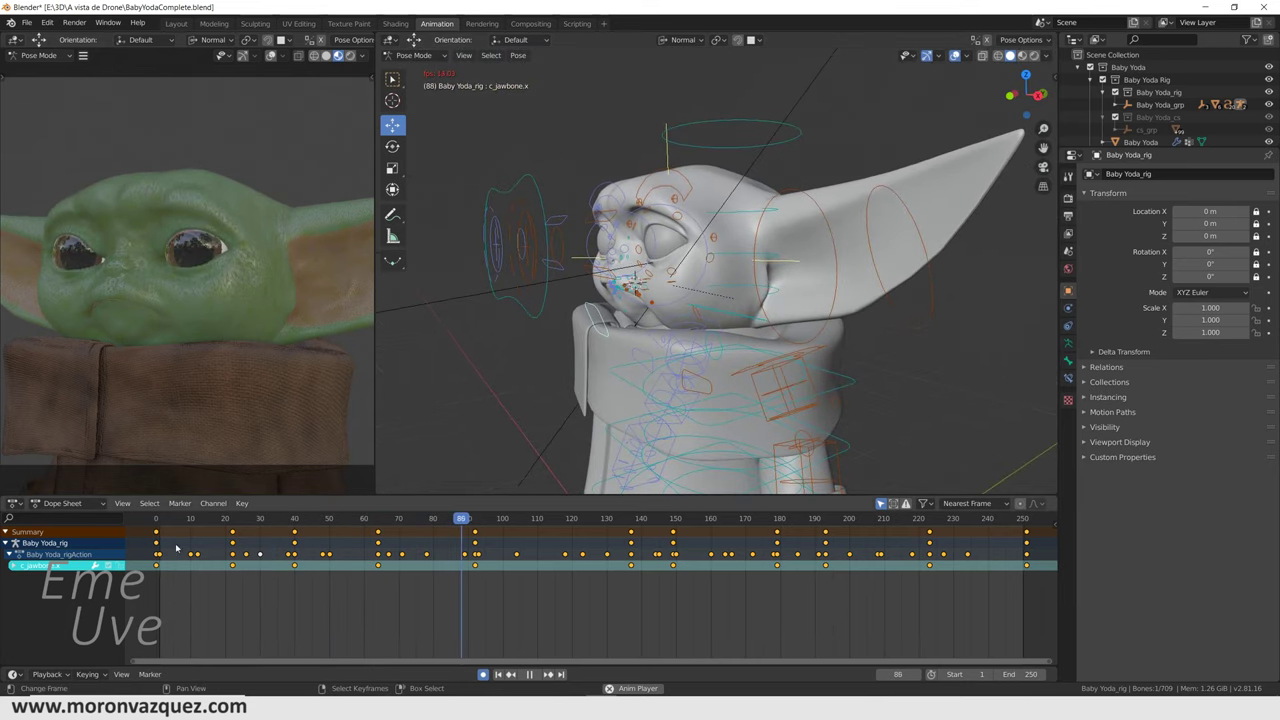
Stop playback, orbit and zoom out to the whole figure, and select c_neck.x with the Rotate tool
key(shift+Left)
key(space)
mouse_move(740, 370)
middle_down()
mouse_move(813, 374)
mouse_move(767, 372)
middle_up()
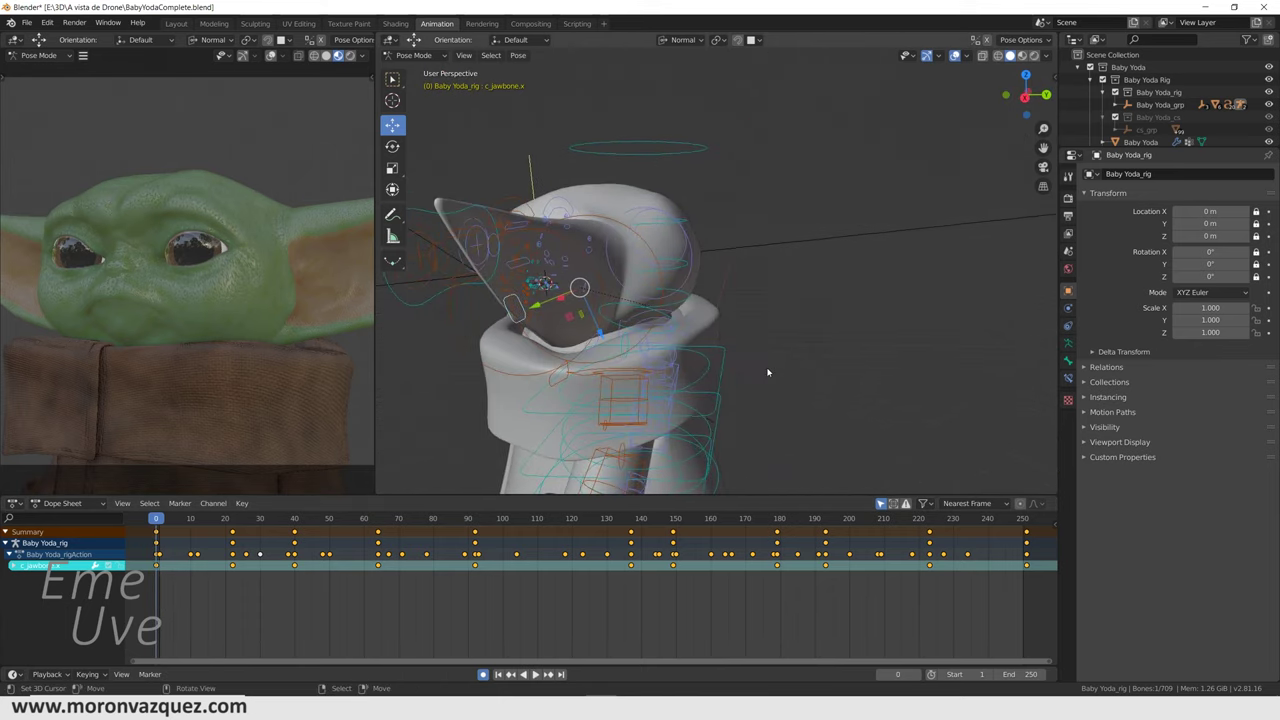
middle_drag(636, 338, 611, 337)
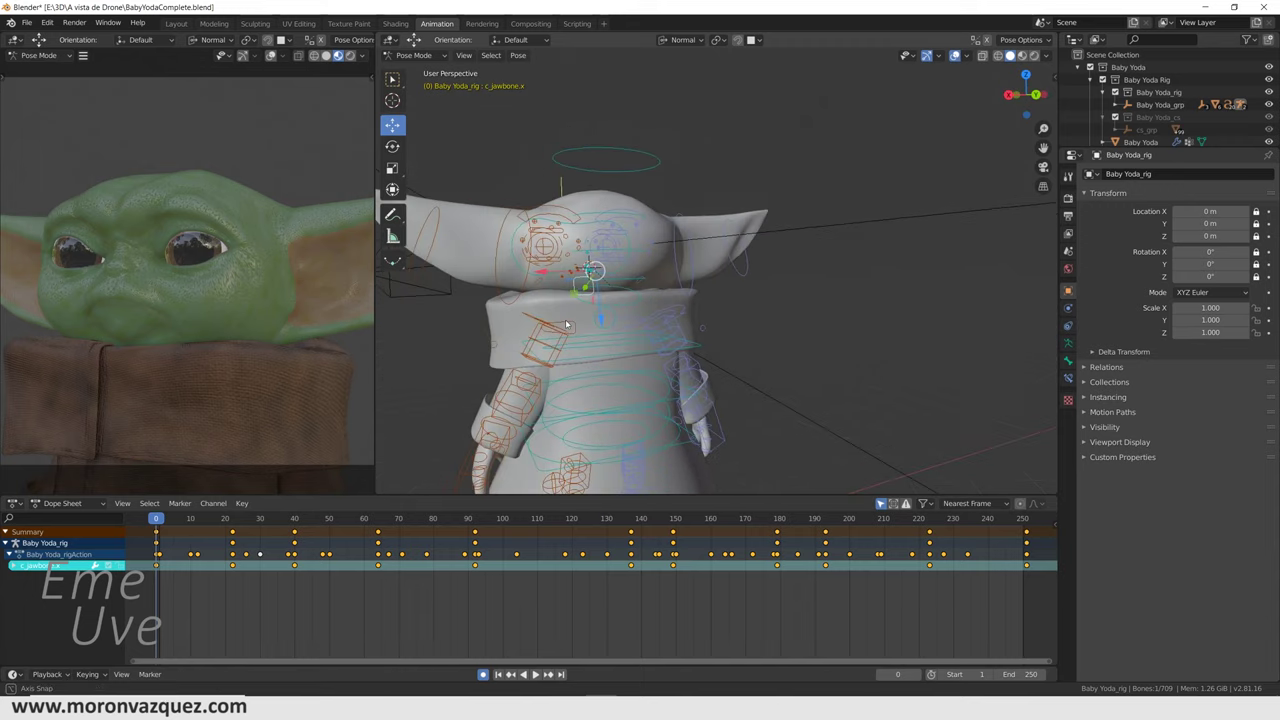
scroll(611, 337, up, 2)
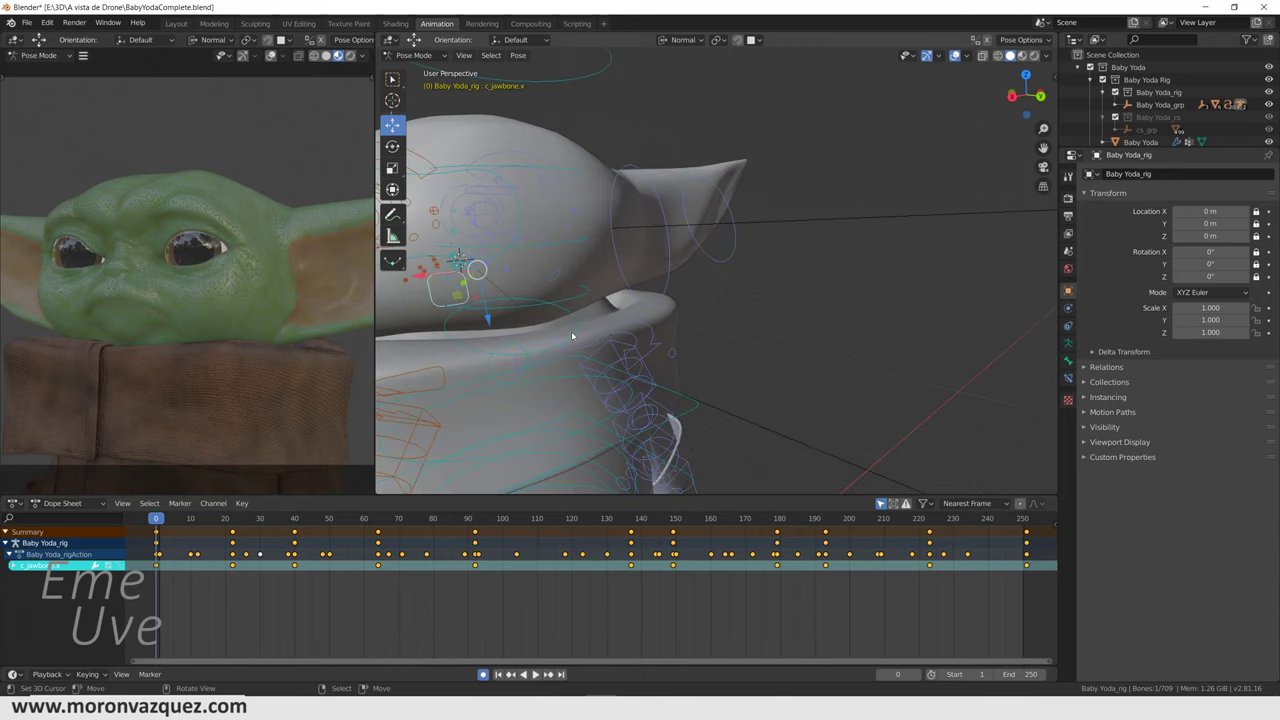
middle_drag(576, 331, 579, 339)
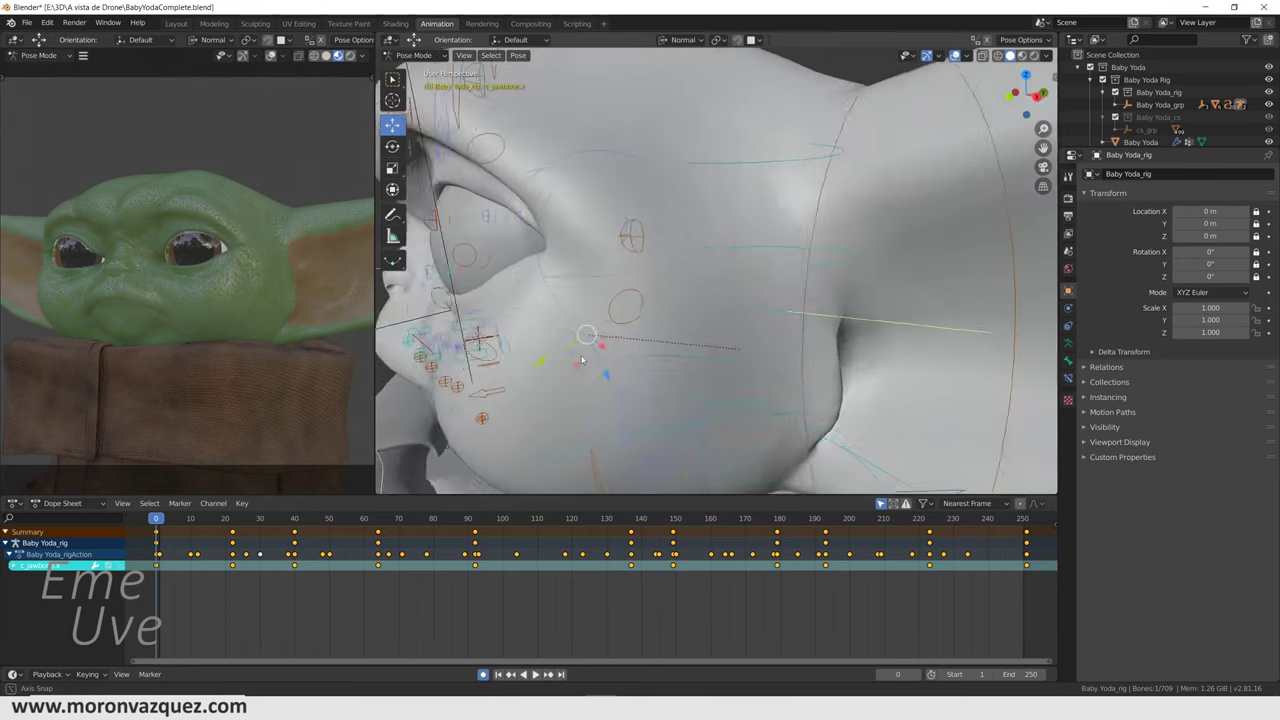
middle_drag(505, 350, 640, 353)
scroll(640, 353, down, 3)
mouse_move(759, 382)
middle_down()
mouse_move(628, 367)
mouse_move(606, 313)
middle_up()
click(609, 303)
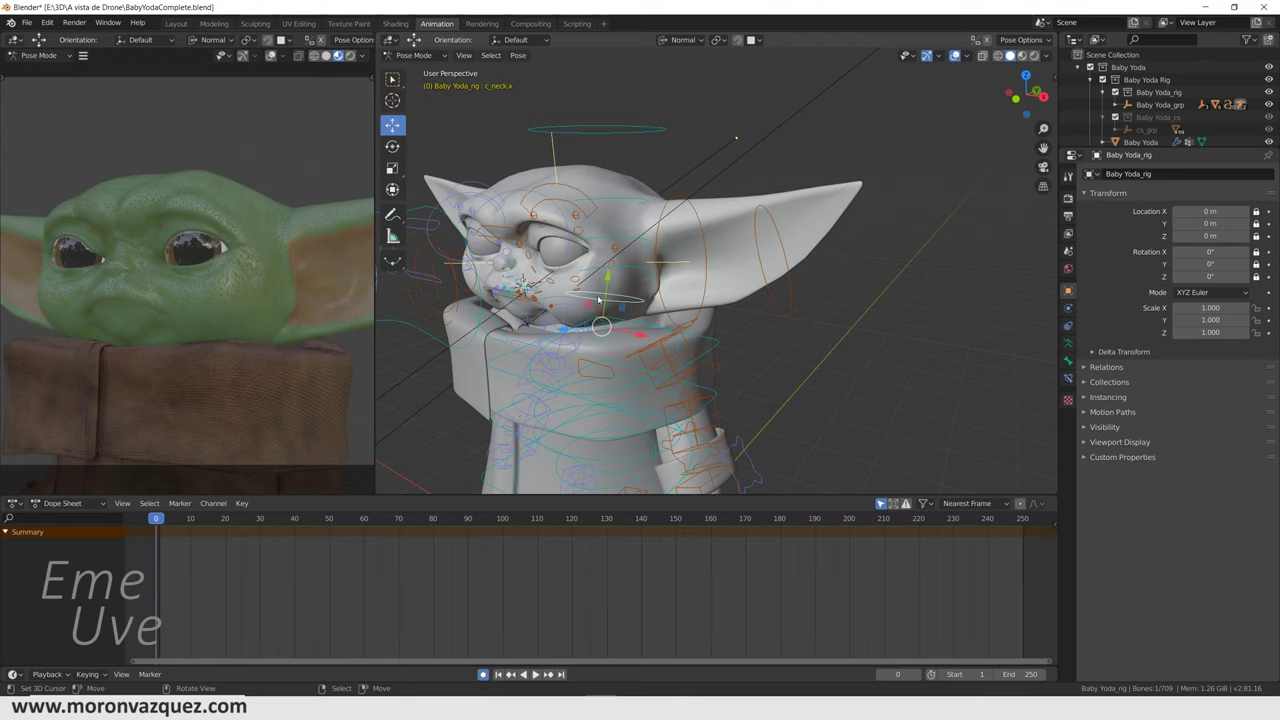
click(392, 146)
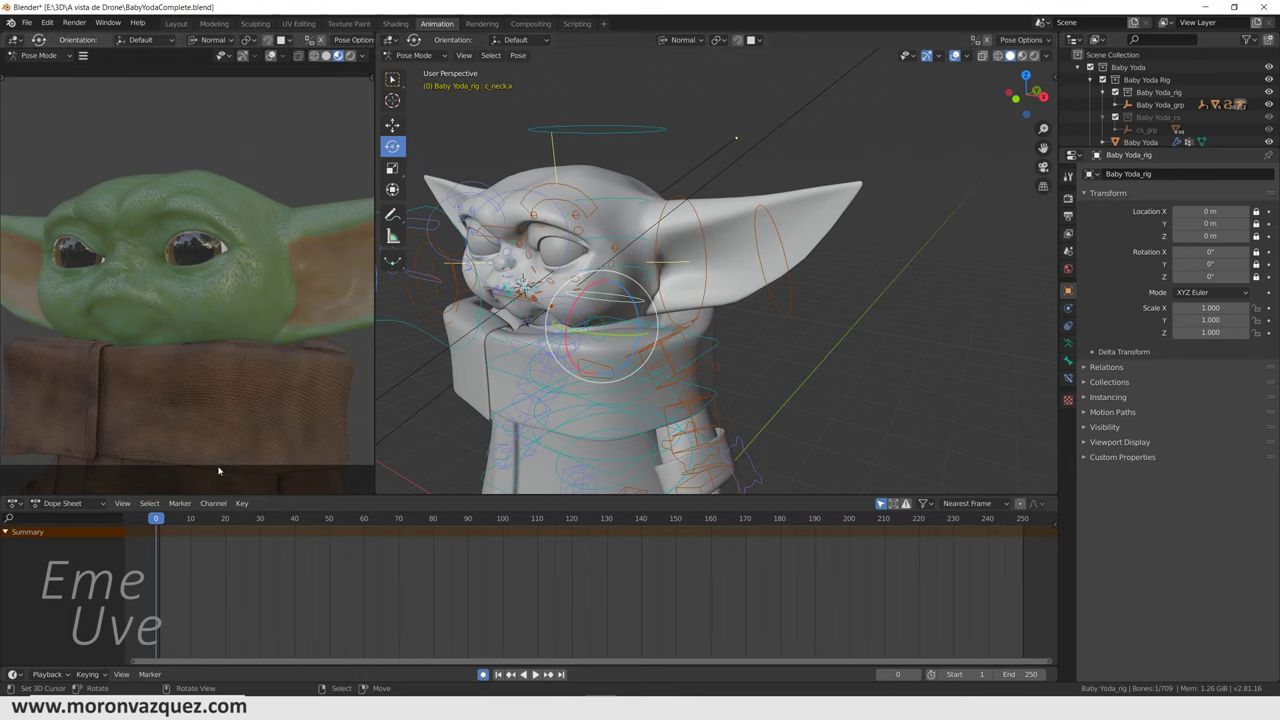
Key the neck's starting rotation at frames 0 and 251, then a head tilt at frame 19
click(615, 338)
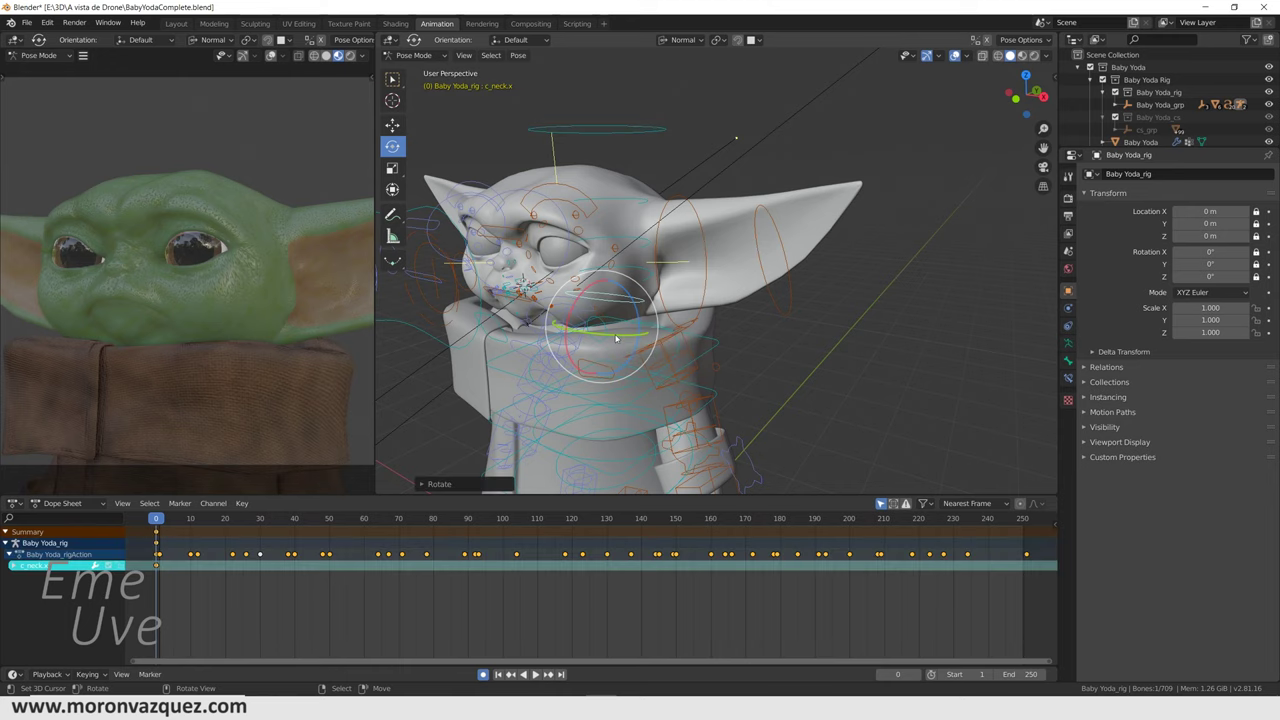
click(1030, 580)
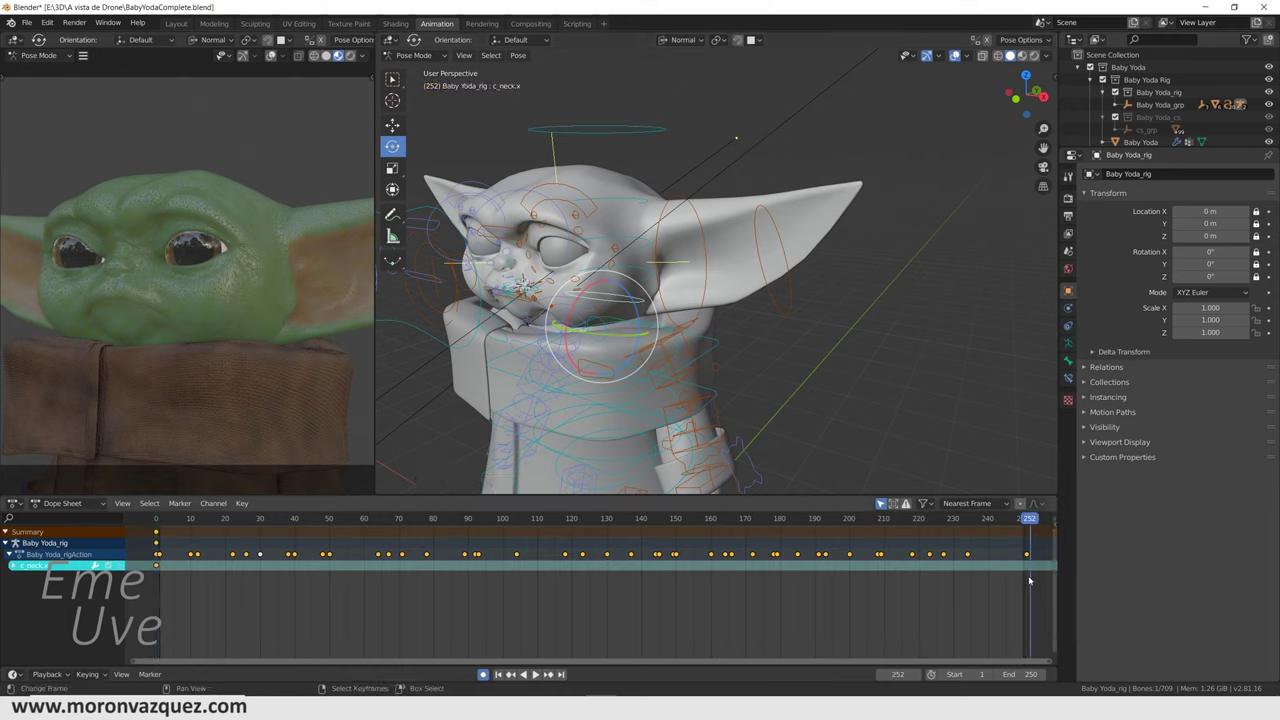
click(618, 340)
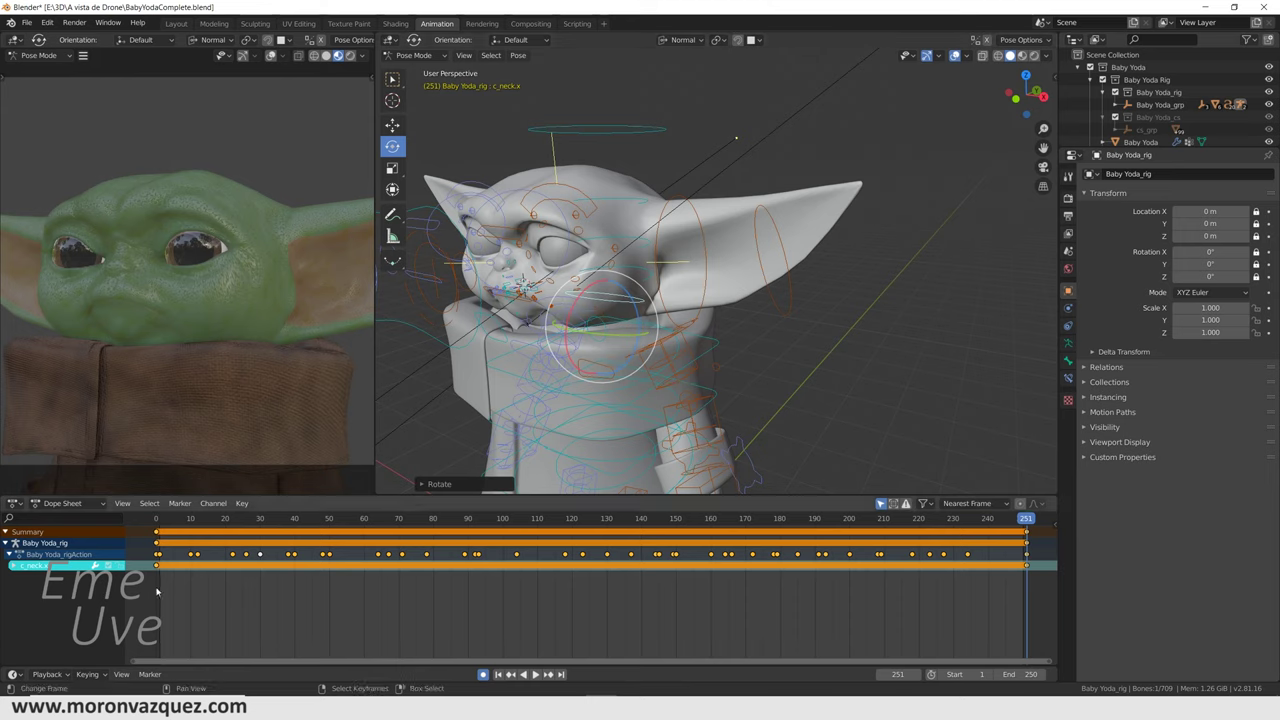
key(space)
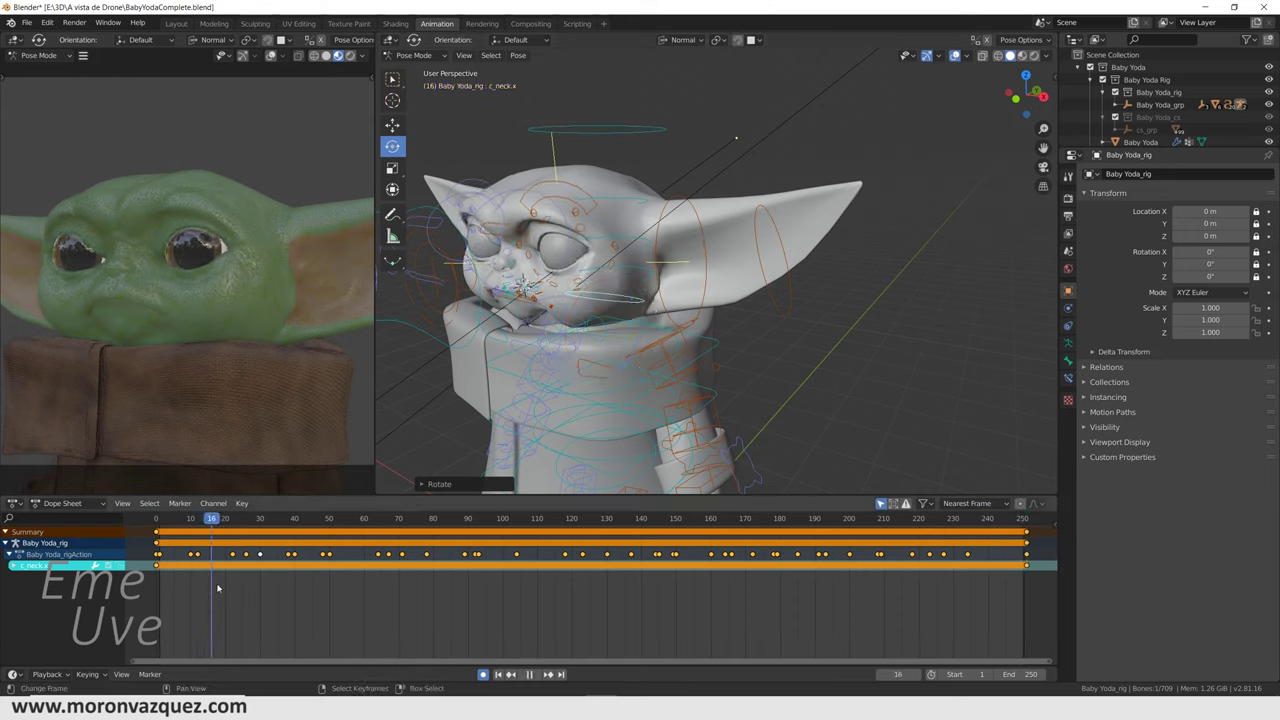
key(space)
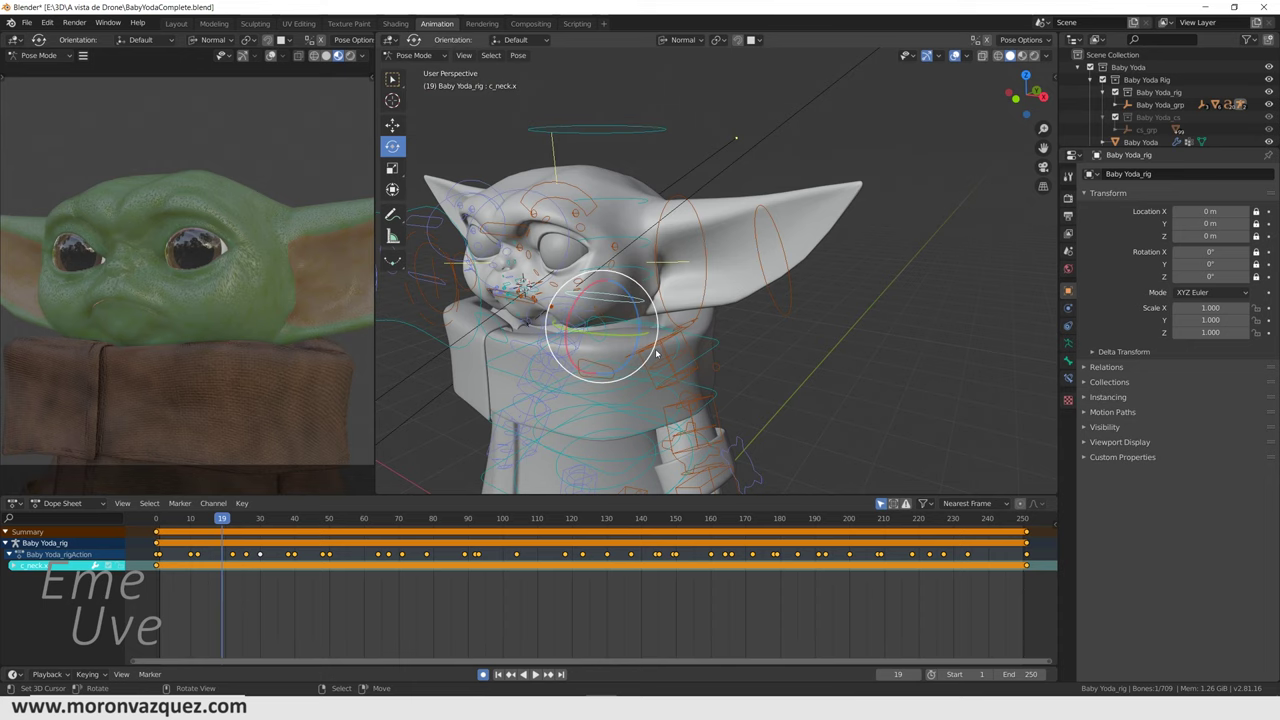
scroll(656, 353, up, 6)
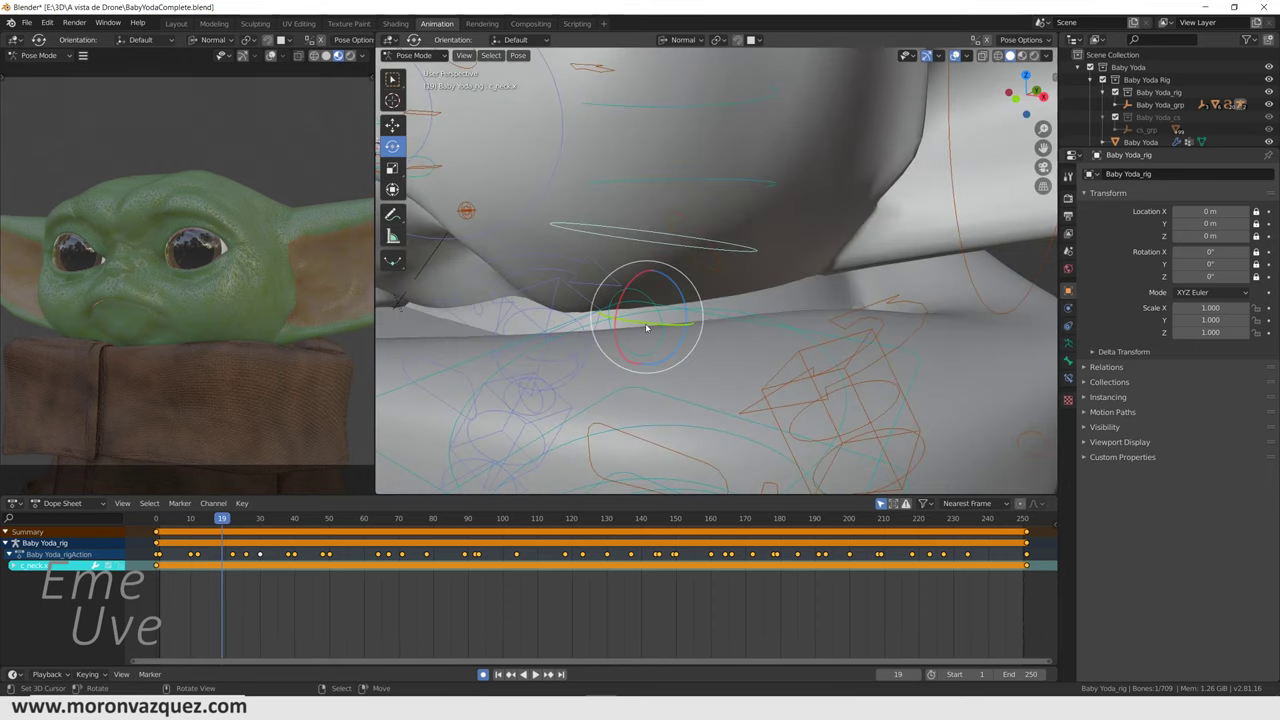
scroll(645, 323, down, 5)
scroll(657, 318, up, 2)
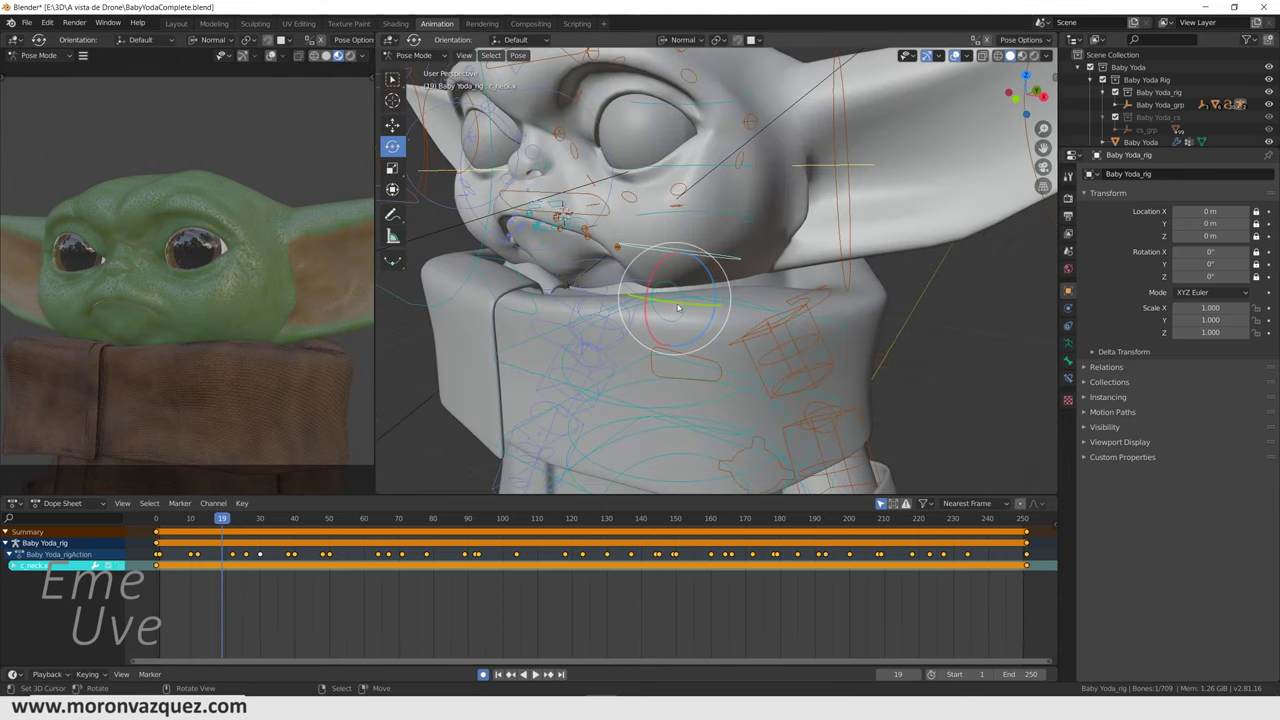
drag(677, 308, 679, 301)
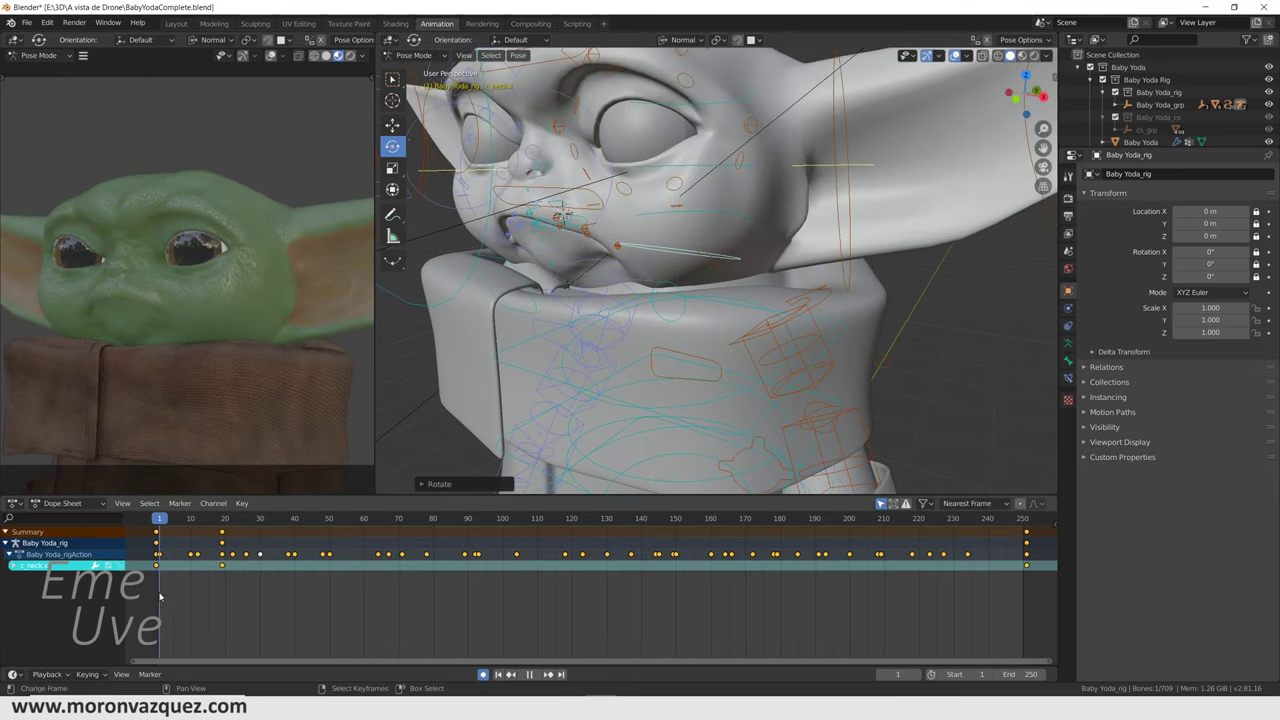
click(156, 596)
Key neck rotations at frames 42, 10 and 12 to tilt the head
key(space)
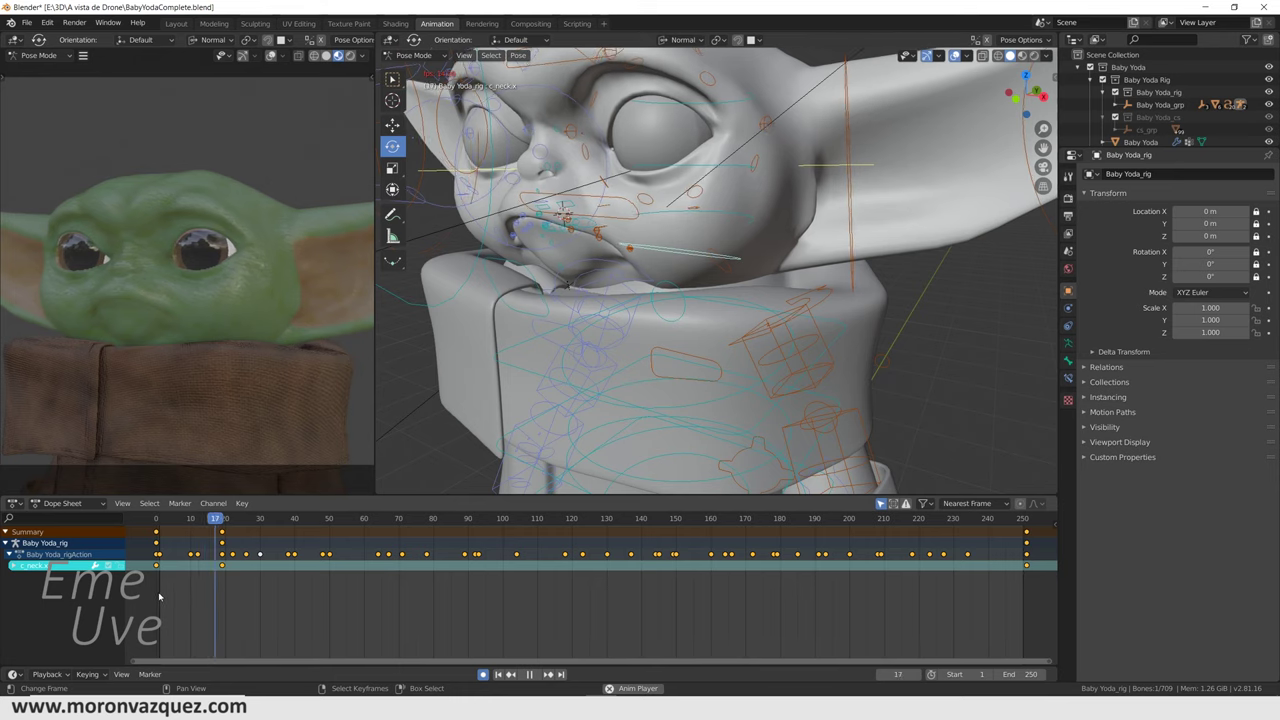
key(space)
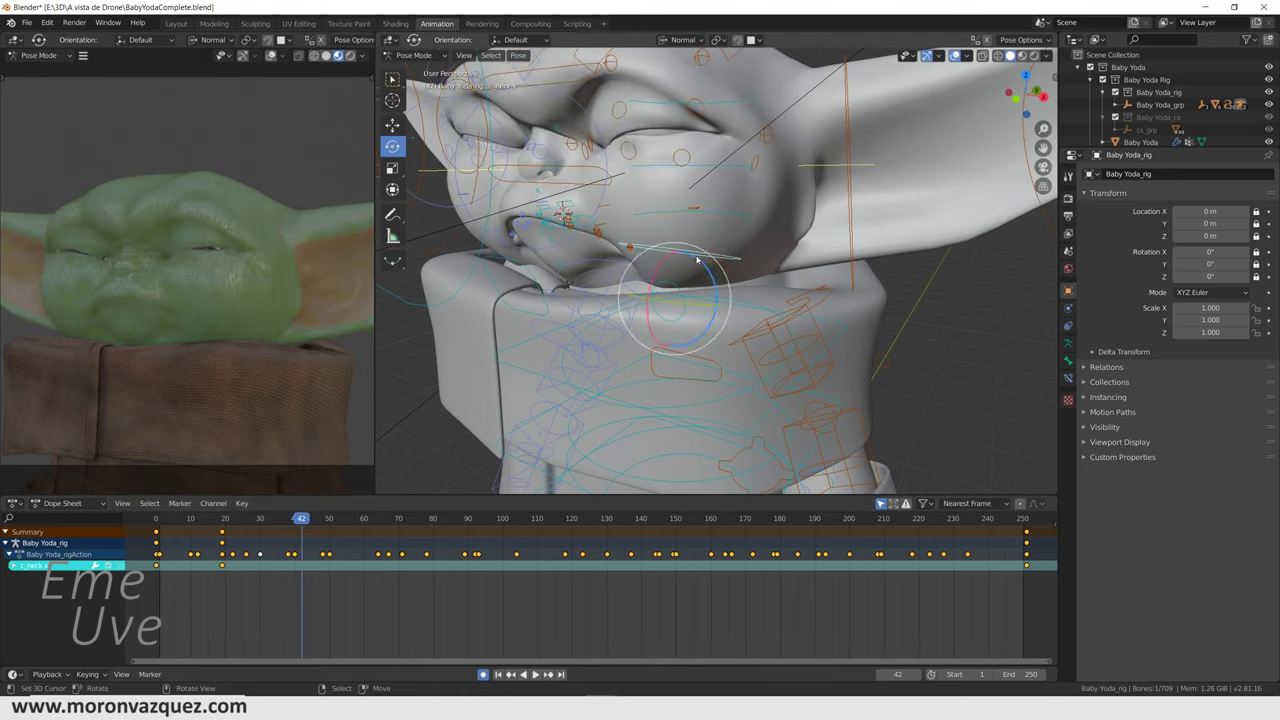
drag(696, 310, 676, 308)
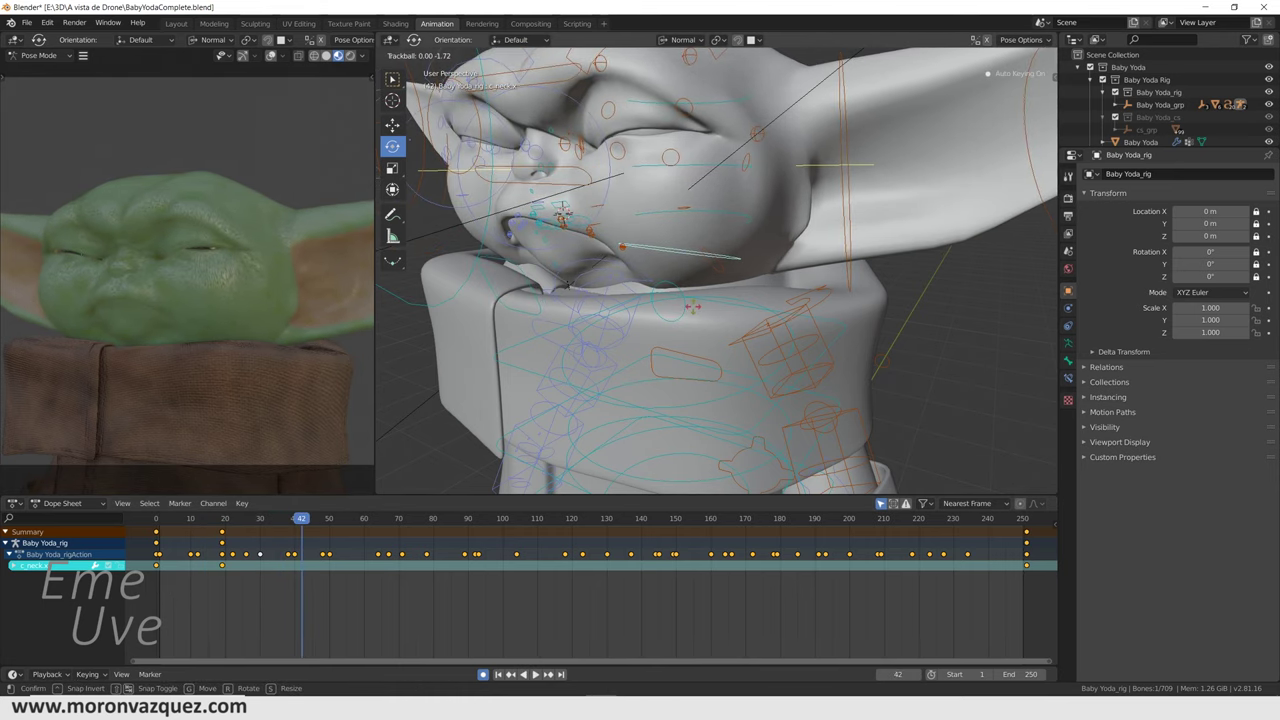
drag(652, 283, 656, 277)
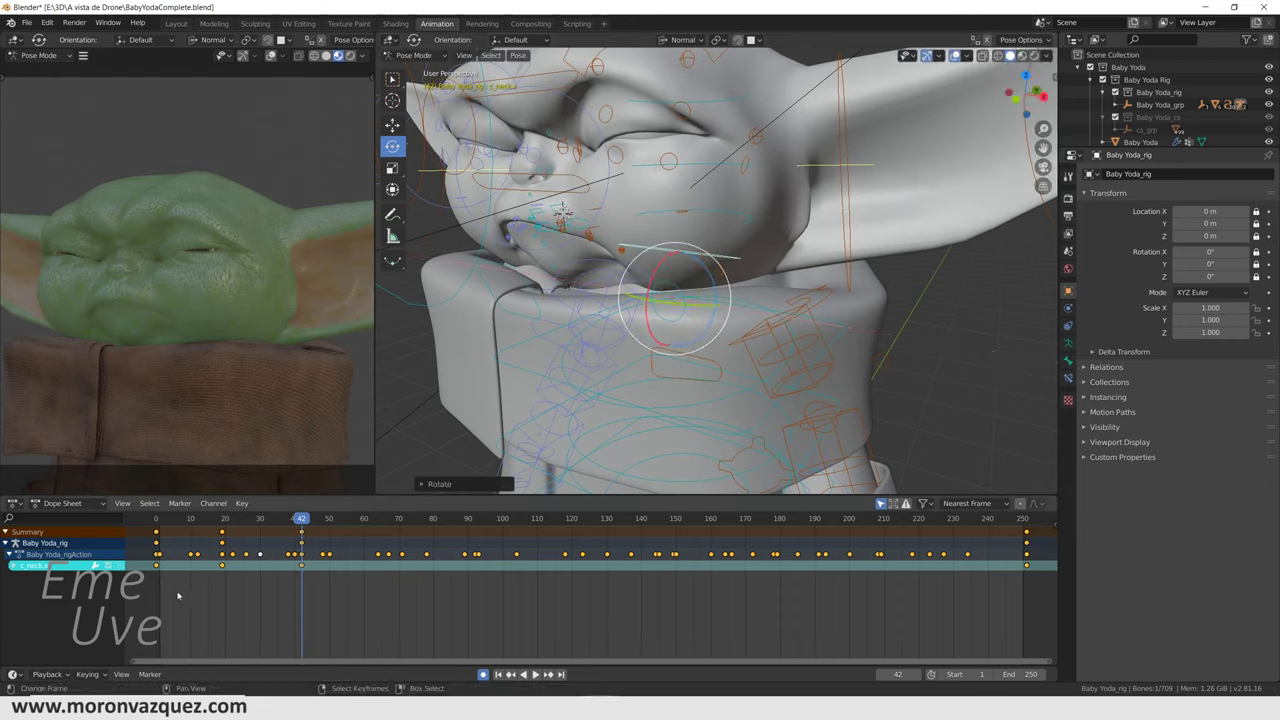
click(190, 518)
drag(661, 272, 660, 265)
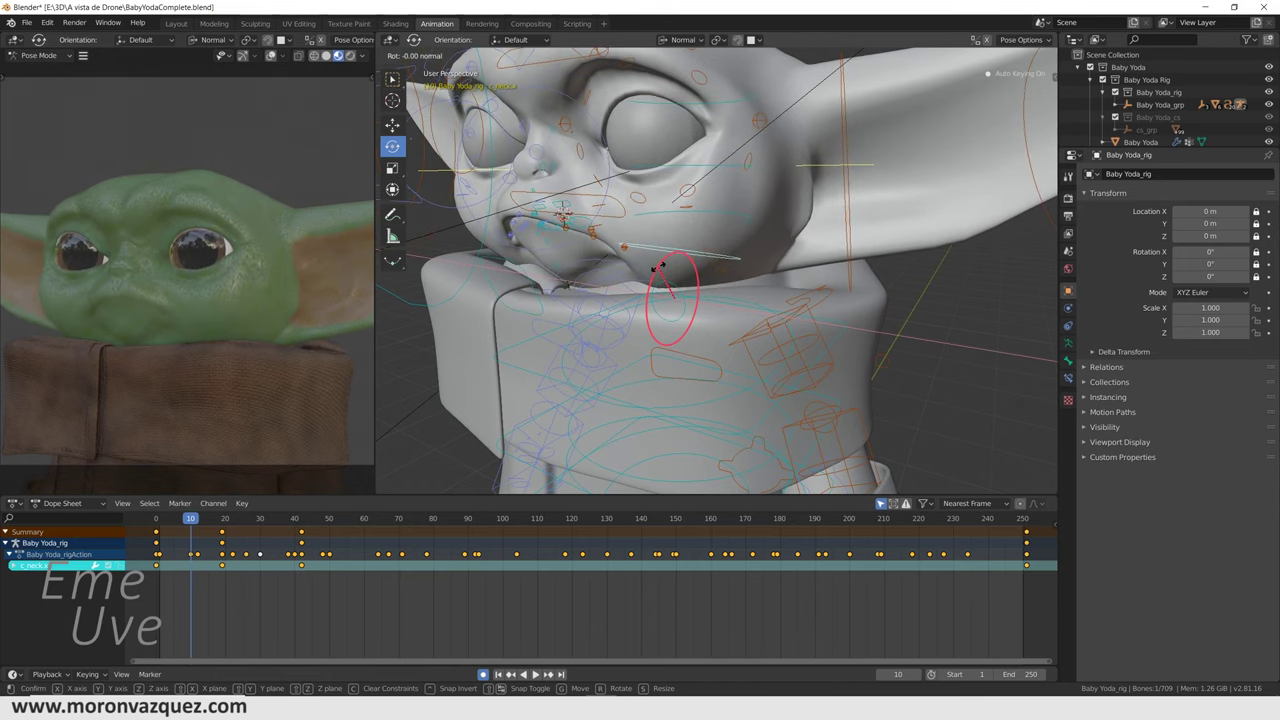
drag(660, 265, 663, 271)
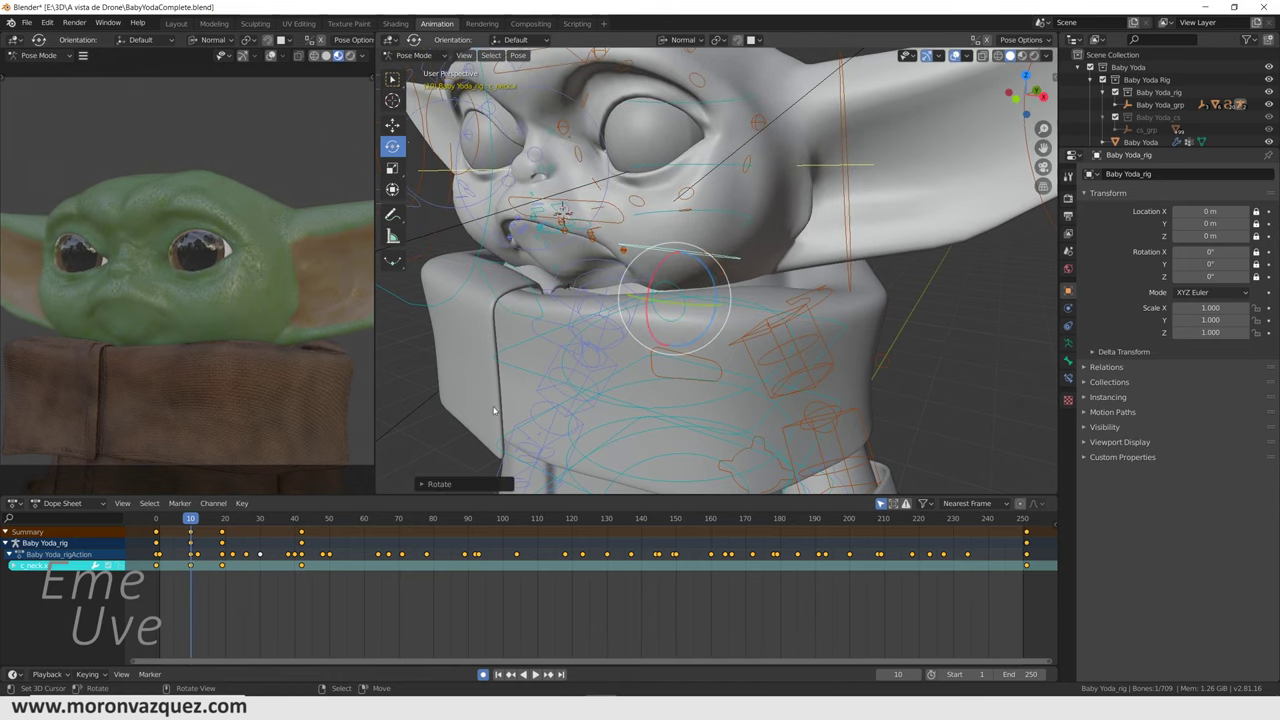
key(Right)
key(Right)
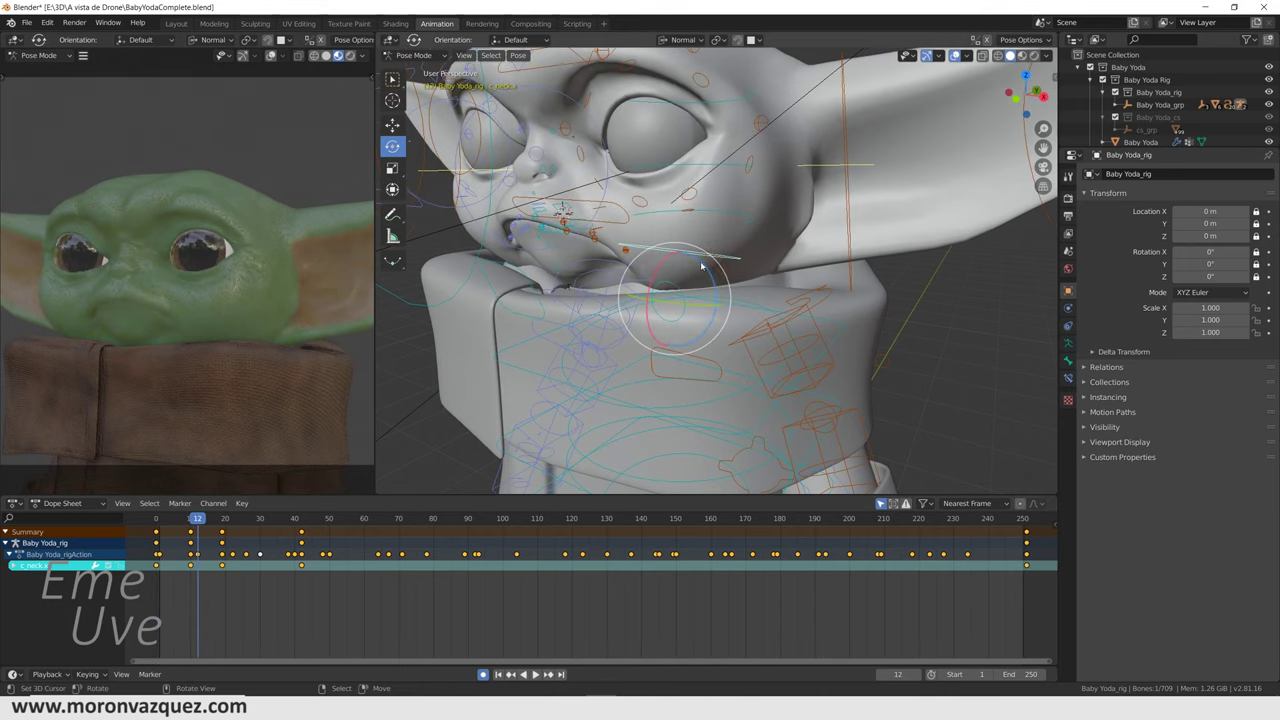
drag(706, 268, 702, 262)
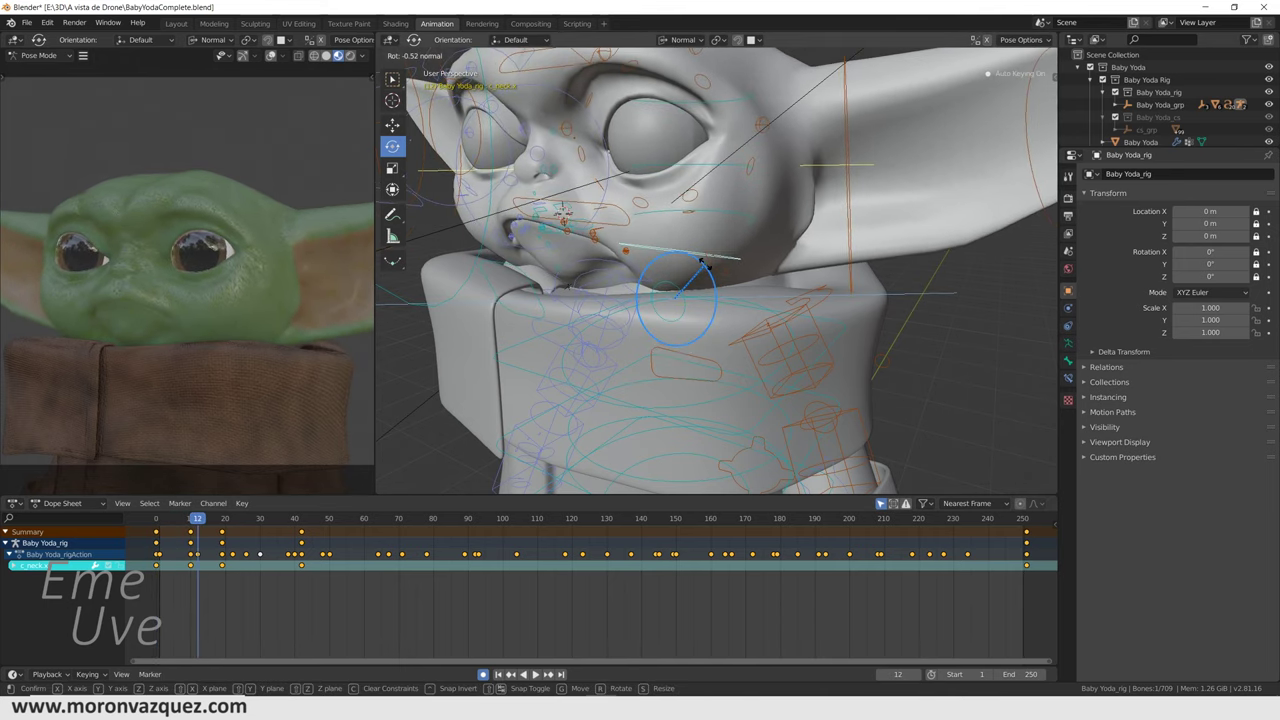
drag(702, 262, 700, 262)
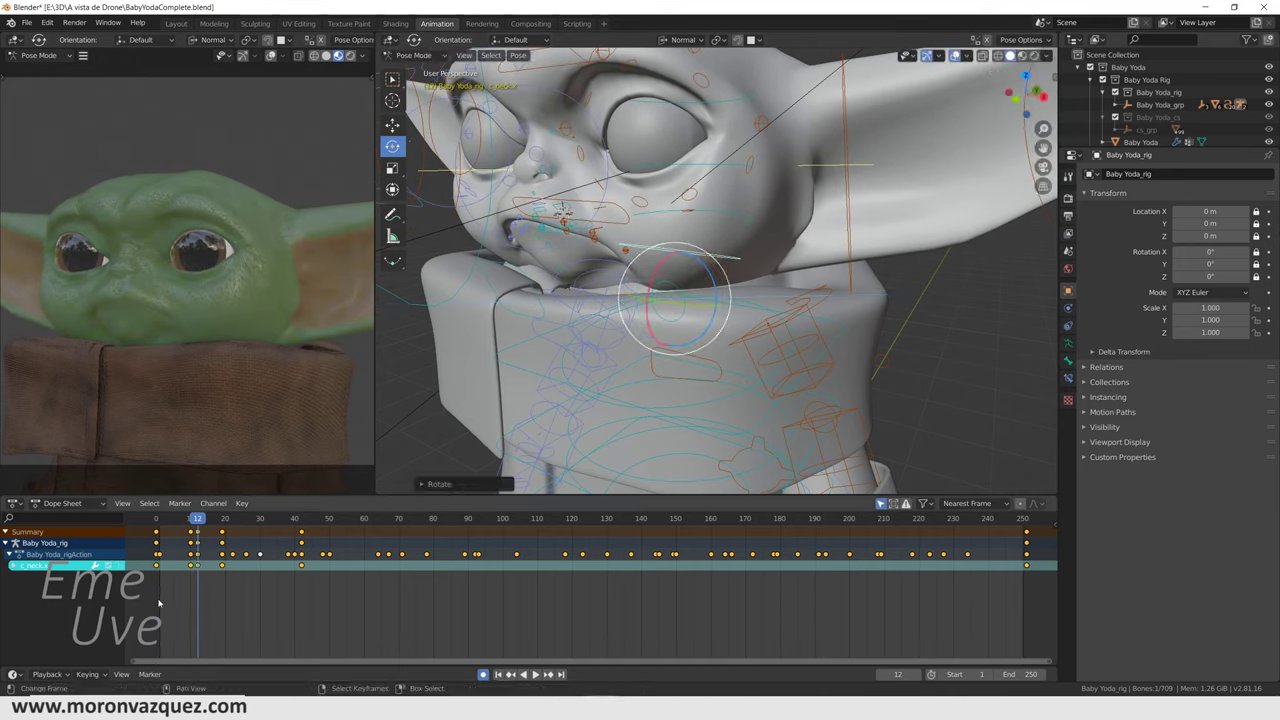
Review the head motion and key a neck rotation at frame 82
click(158, 601)
key(space)
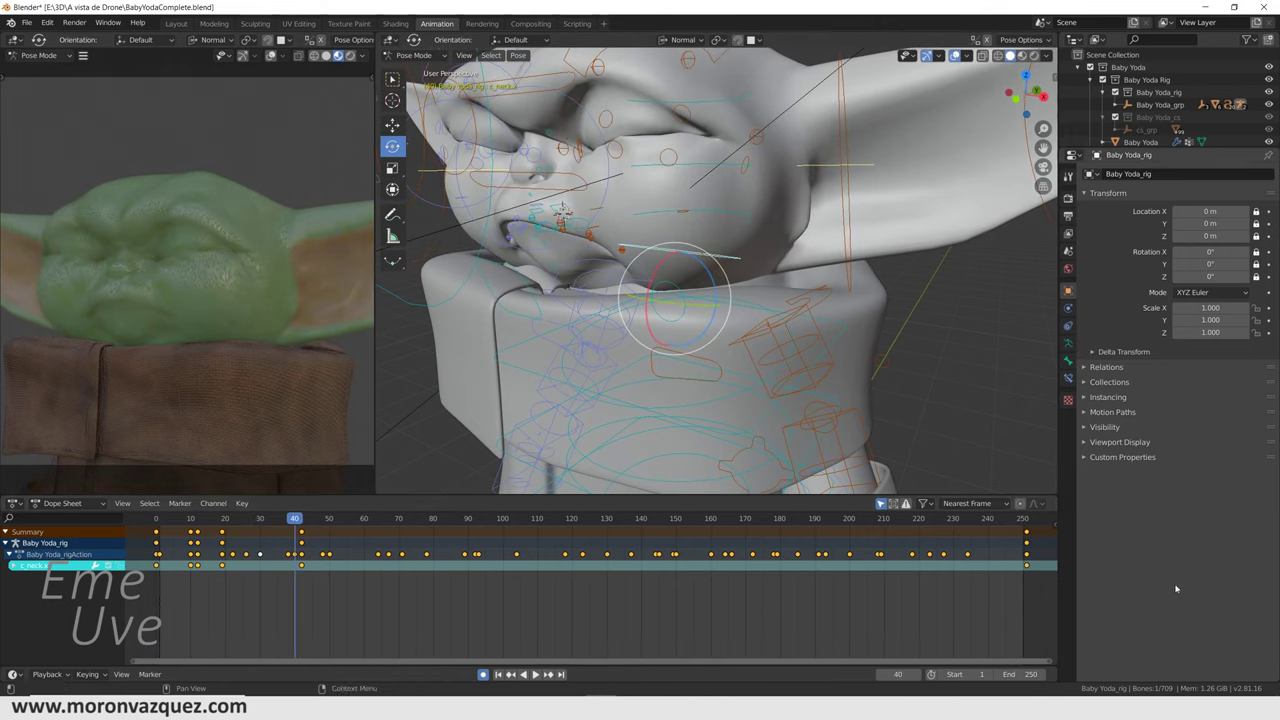
click(997, 577)
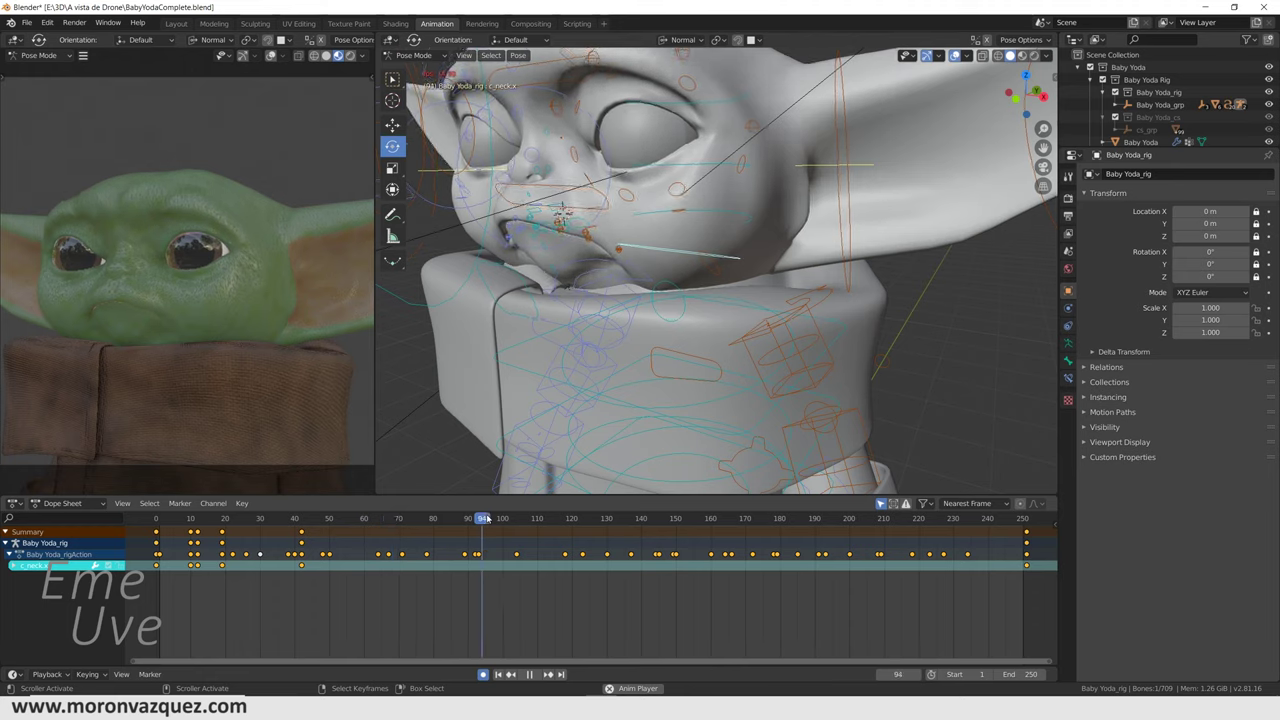
drag(297, 600, 369, 599)
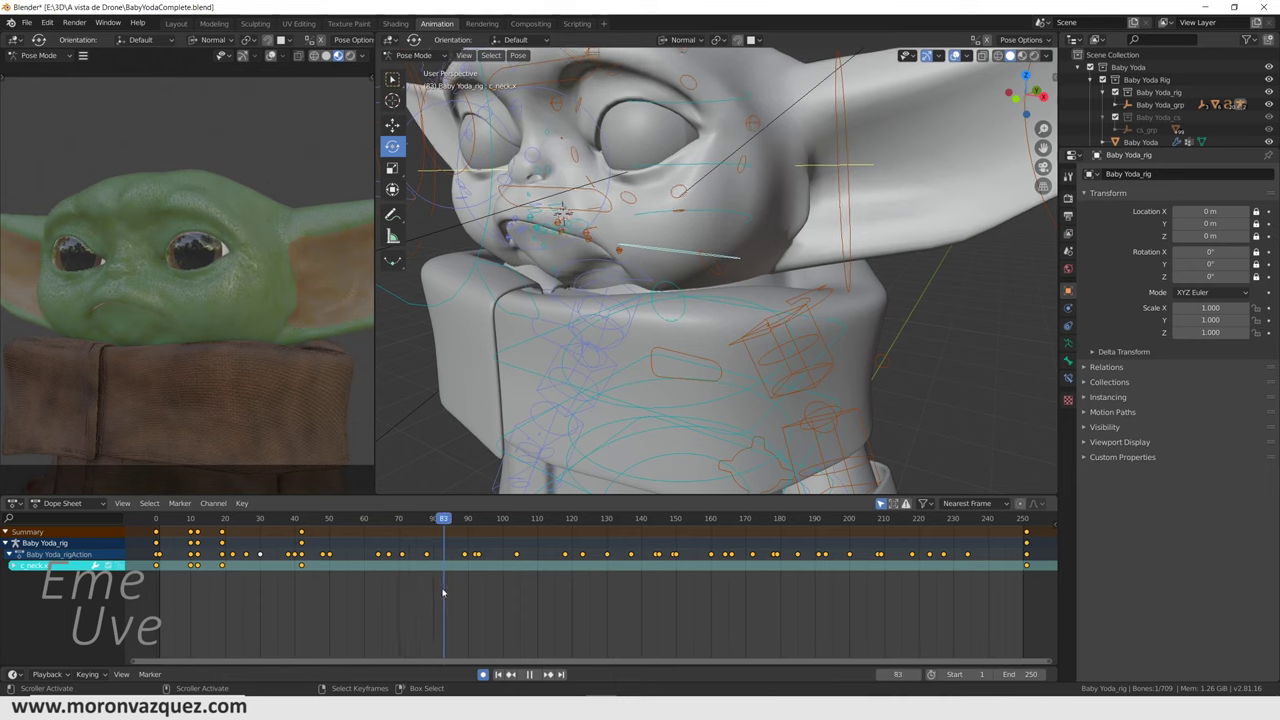
key(space)
key(r)
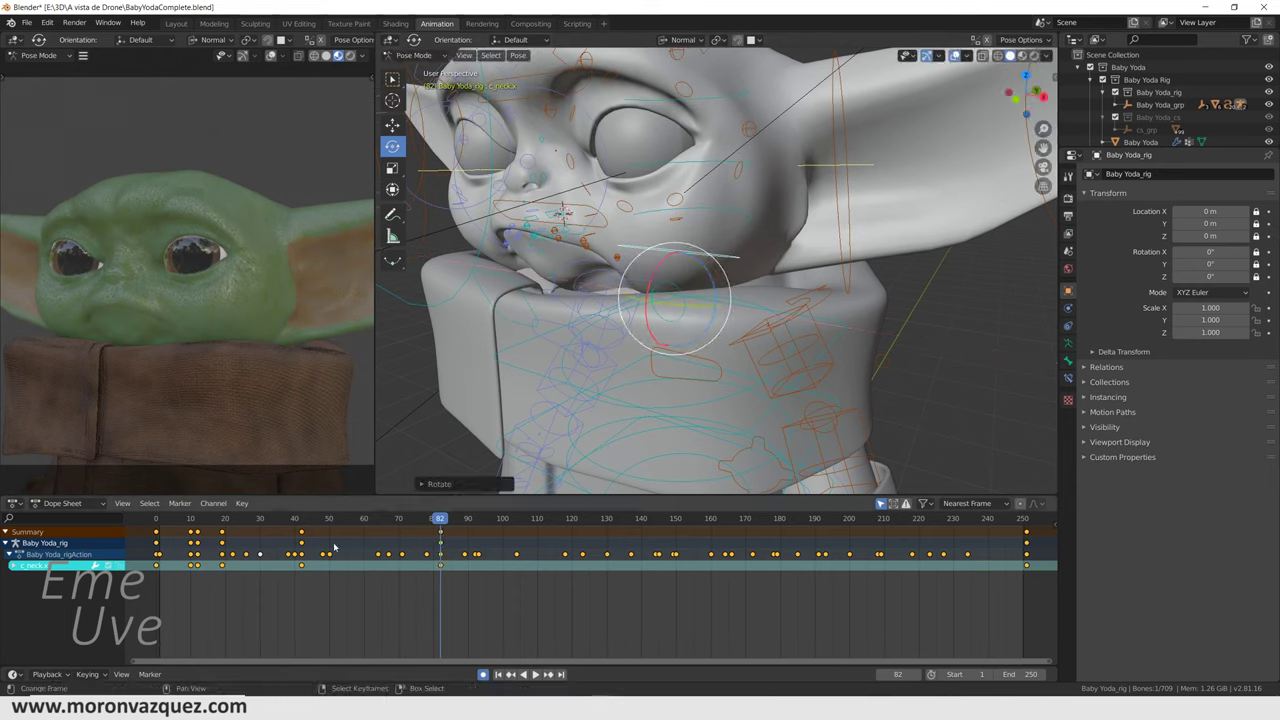
click(655, 270)
key(space)
click(323, 602)
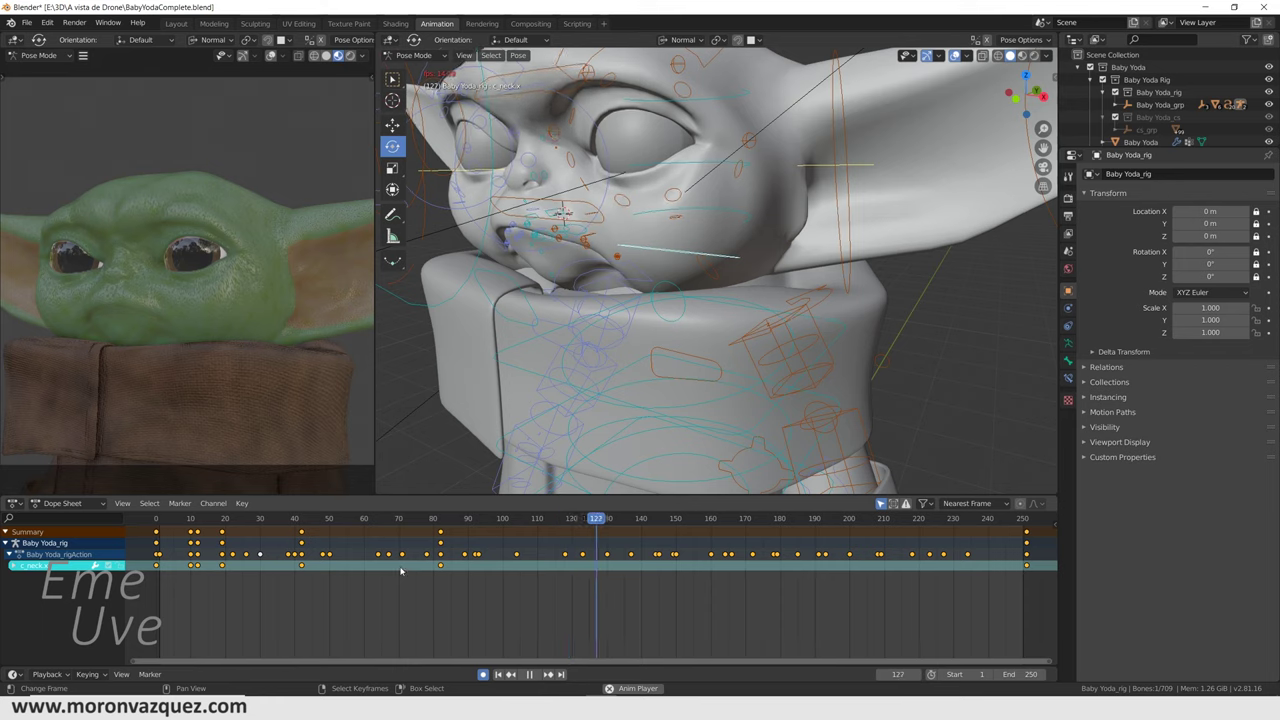
Key a neck rotation turning the head at frame 105
drag(363, 585, 524, 591)
key(space)
drag(655, 278, 686, 272)
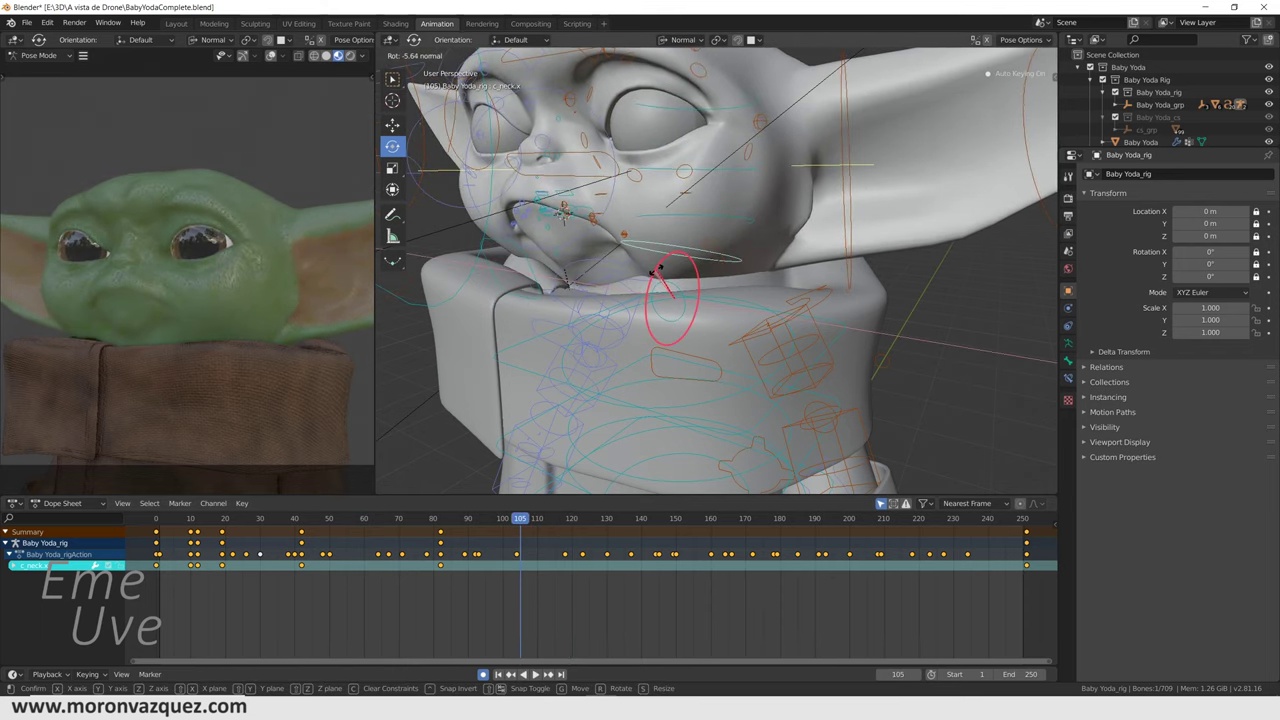
key(r)
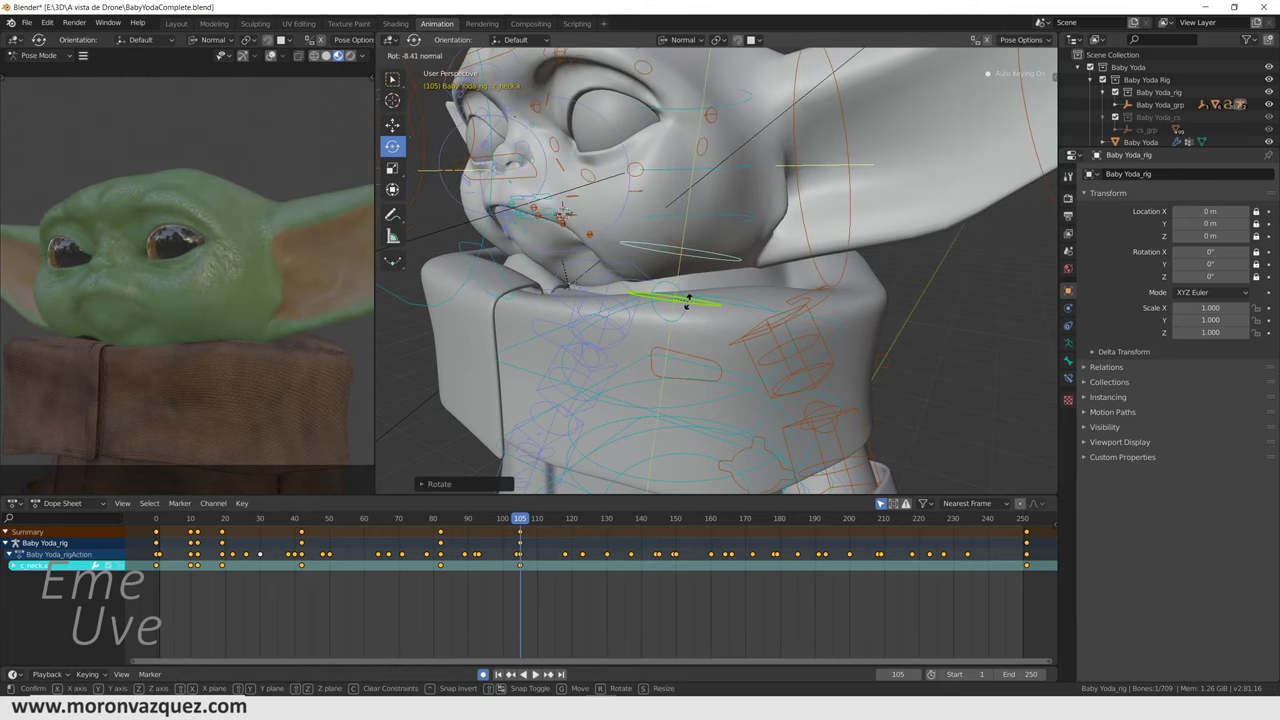
click(686, 300)
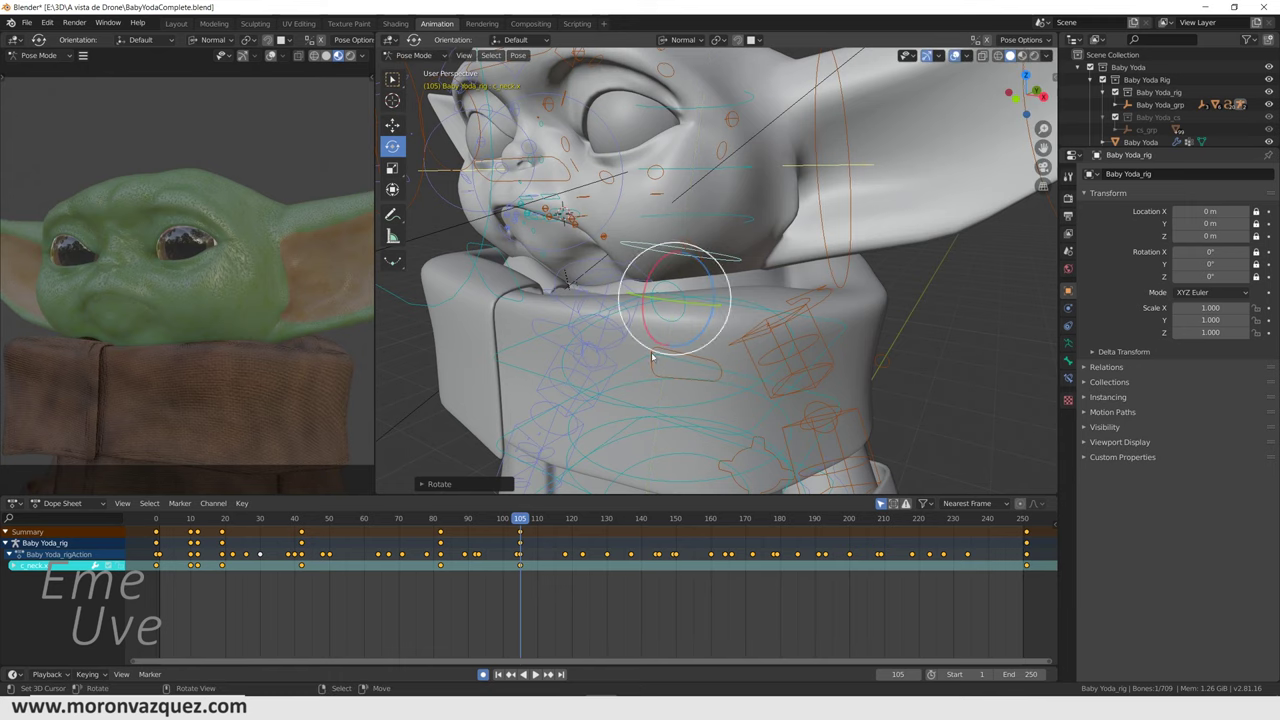
Review the motion and key the neck pose at frame 131
click(337, 594)
key(space)
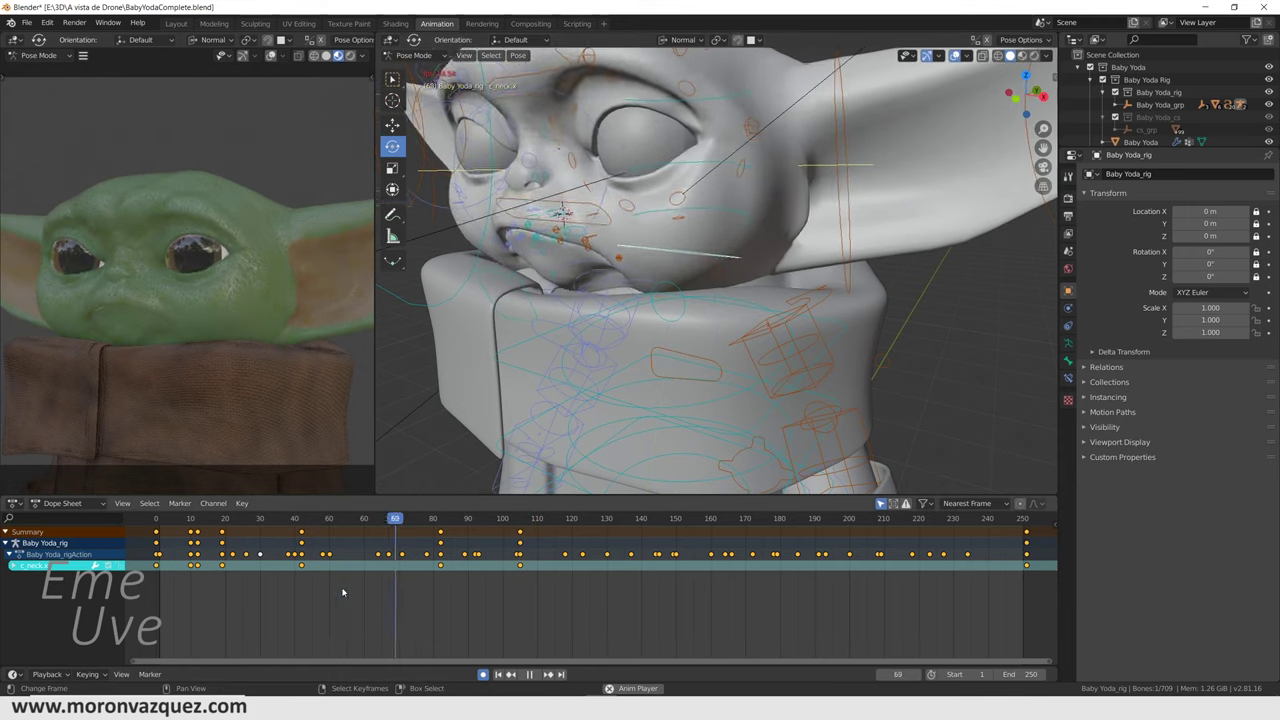
key(space)
key(space)
click(525, 585)
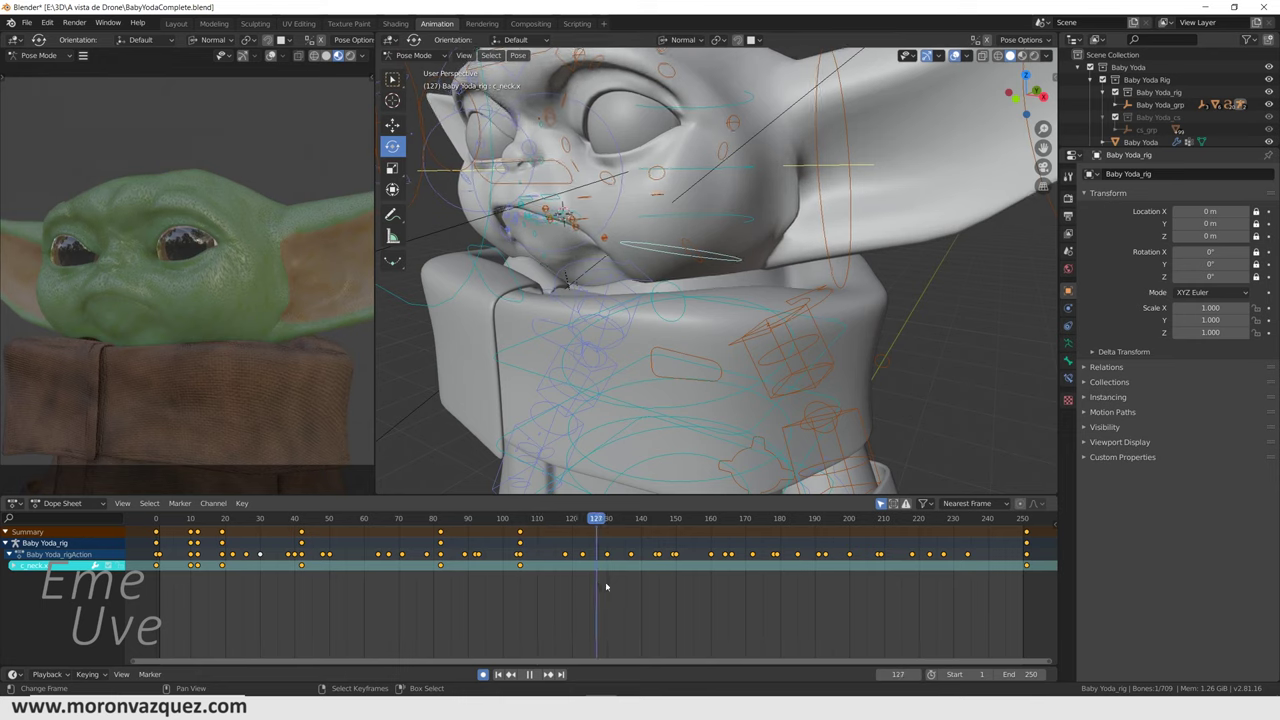
key(space)
drag(681, 307, 682, 302)
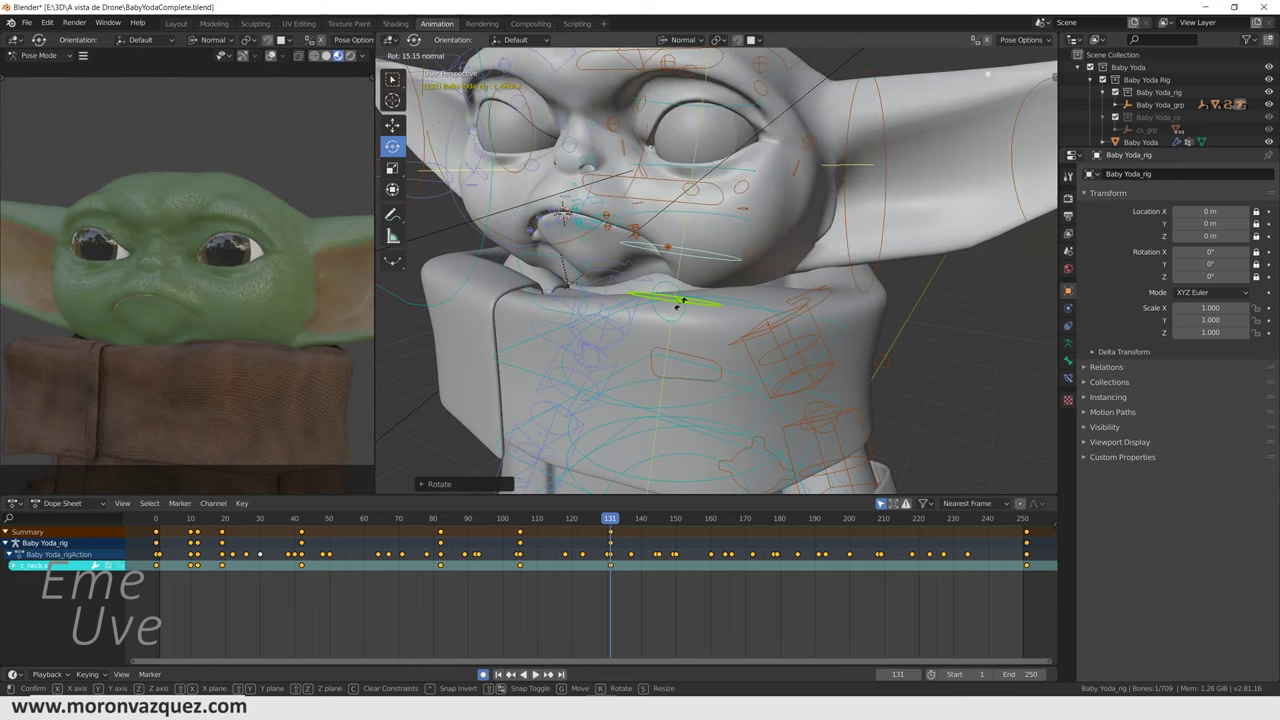
right_click(681, 302)
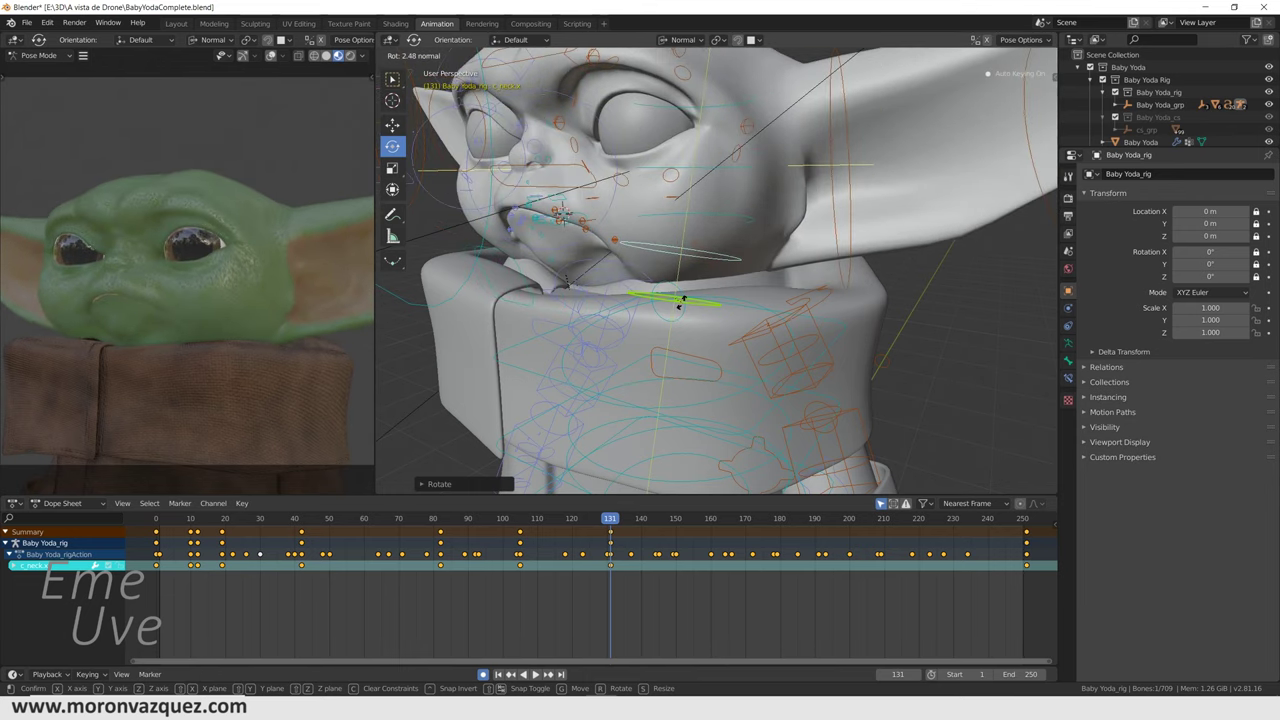
key(space)
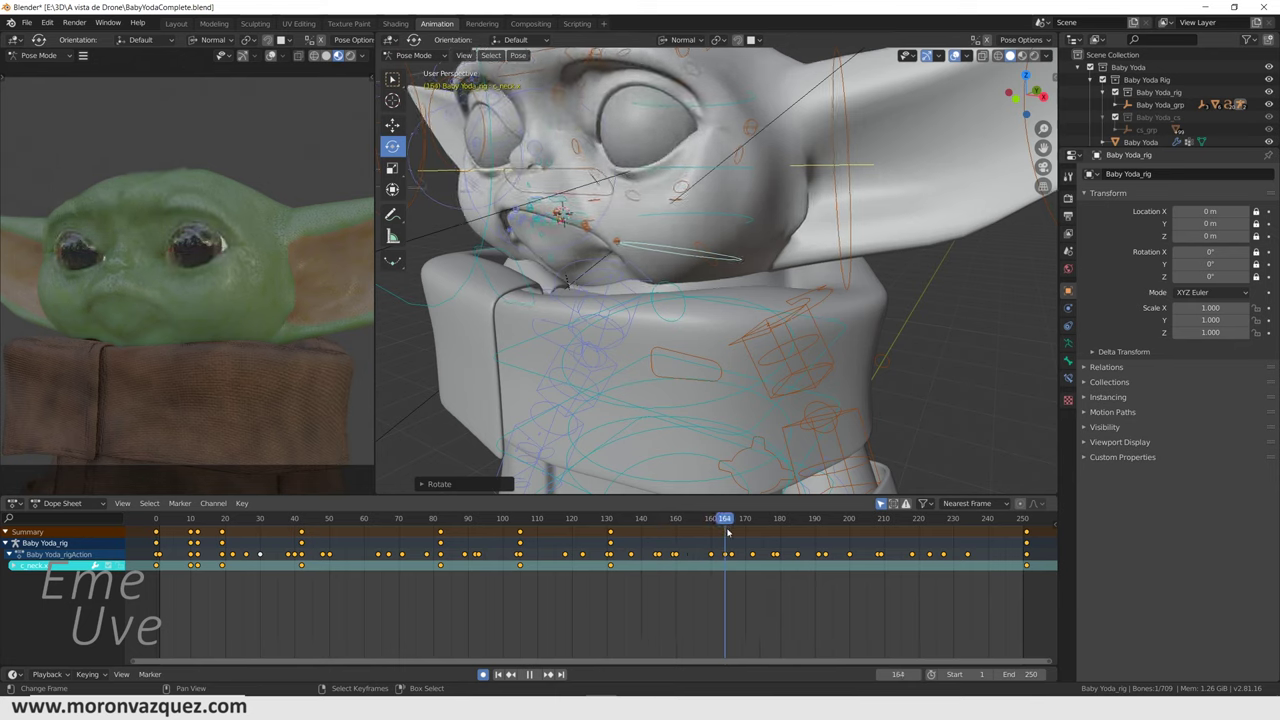
Key neck poses at frames 145 and 159, then replay the head turn from a frontal view
drag(727, 532, 659, 534)
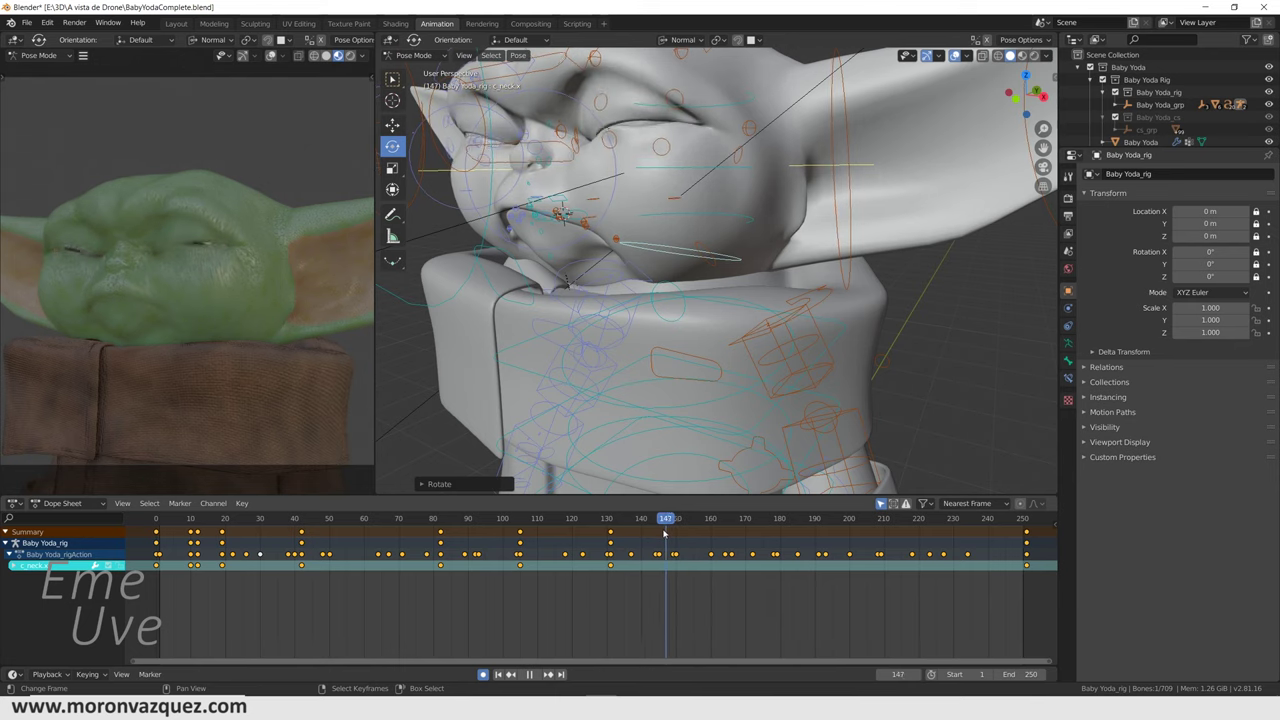
drag(650, 534, 660, 531)
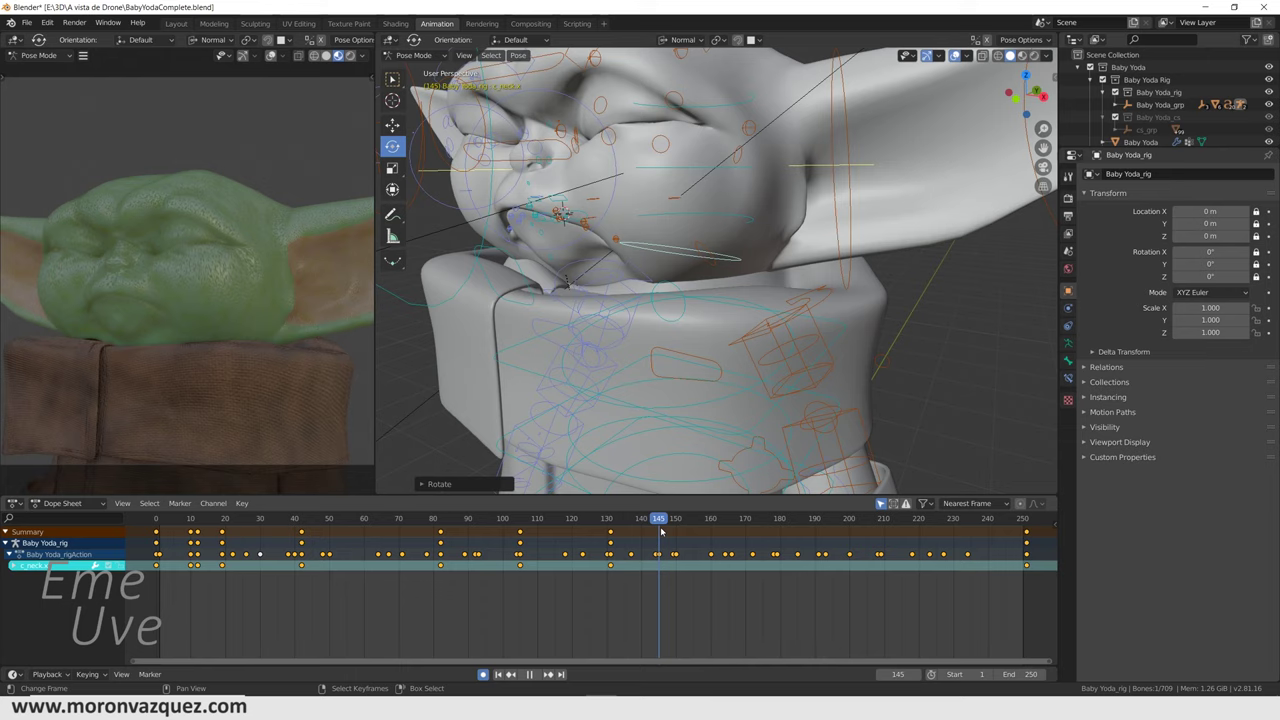
click(671, 300)
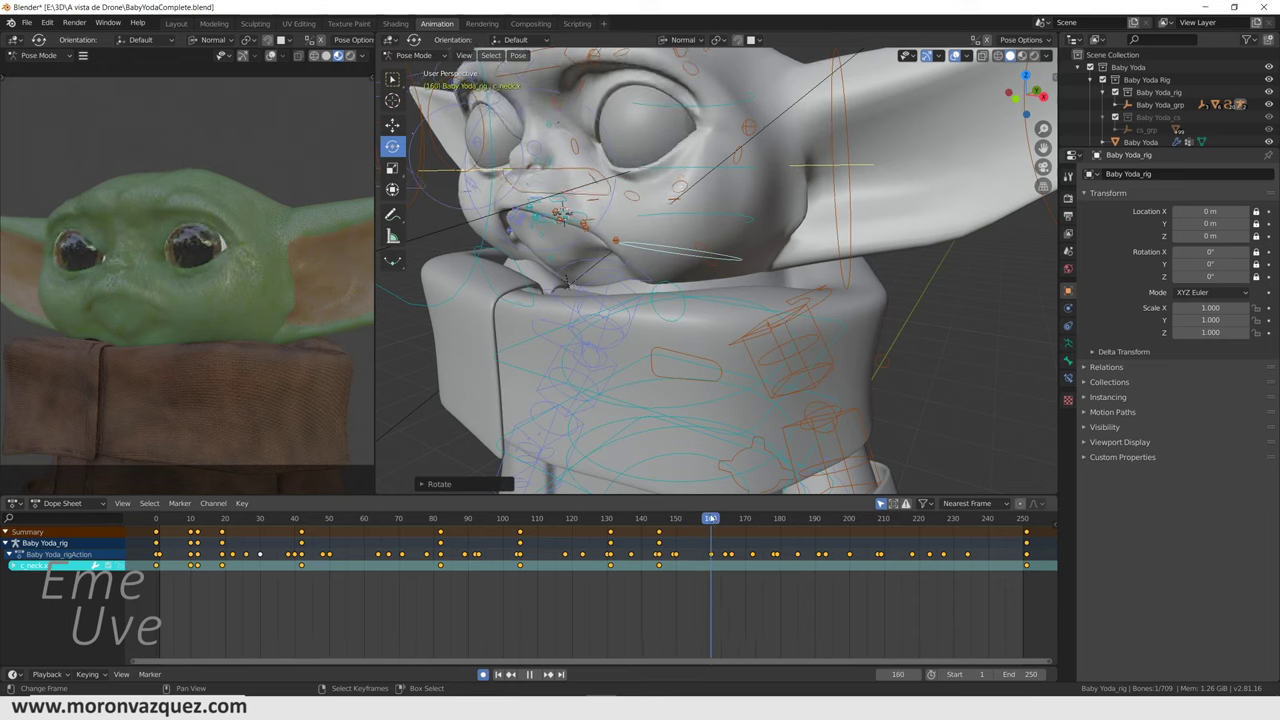
key(space)
drag(668, 300, 673, 304)
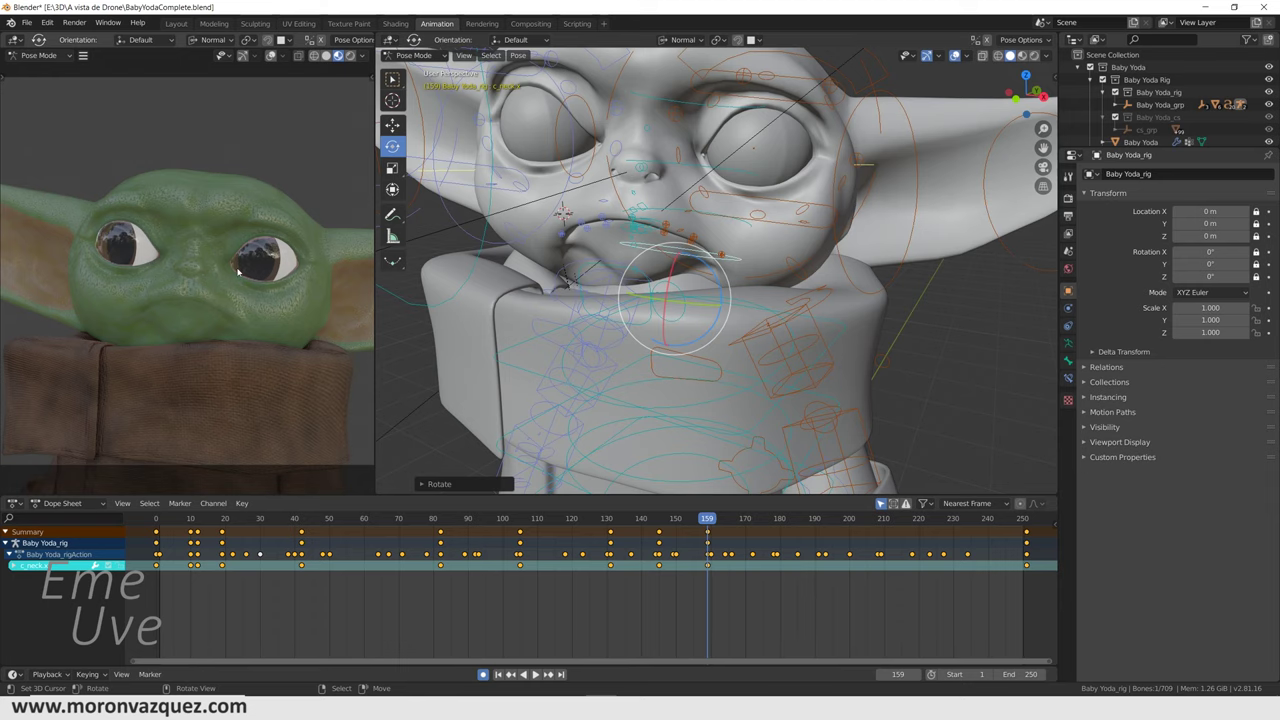
click(488, 598)
key(space)
mouse_move(692, 577)
mouse_down()
mouse_move(217, 593)
mouse_move(366, 571)
mouse_move(443, 523)
mouse_move(597, 537)
mouse_up()
scroll(720, 300, down, 3)
mouse_move(720, 300)
middle_down()
mouse_move(787, 349)
mouse_move(753, 365)
mouse_move(760, 373)
middle_up()
Tilt the head with a neck rotation keyed at frame 172
key(space)
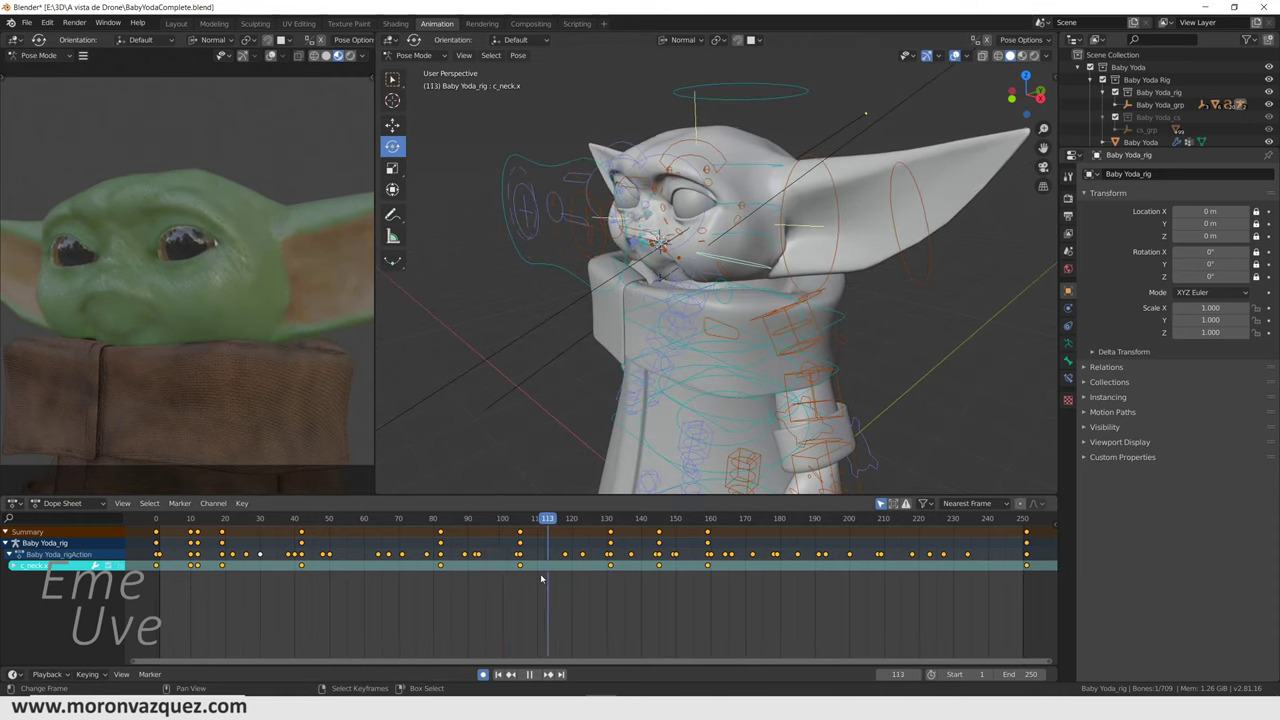
mouse_move(412, 579)
mouse_down()
mouse_move(223, 572)
mouse_move(466, 566)
mouse_move(694, 540)
mouse_move(611, 543)
mouse_move(677, 540)
mouse_up()
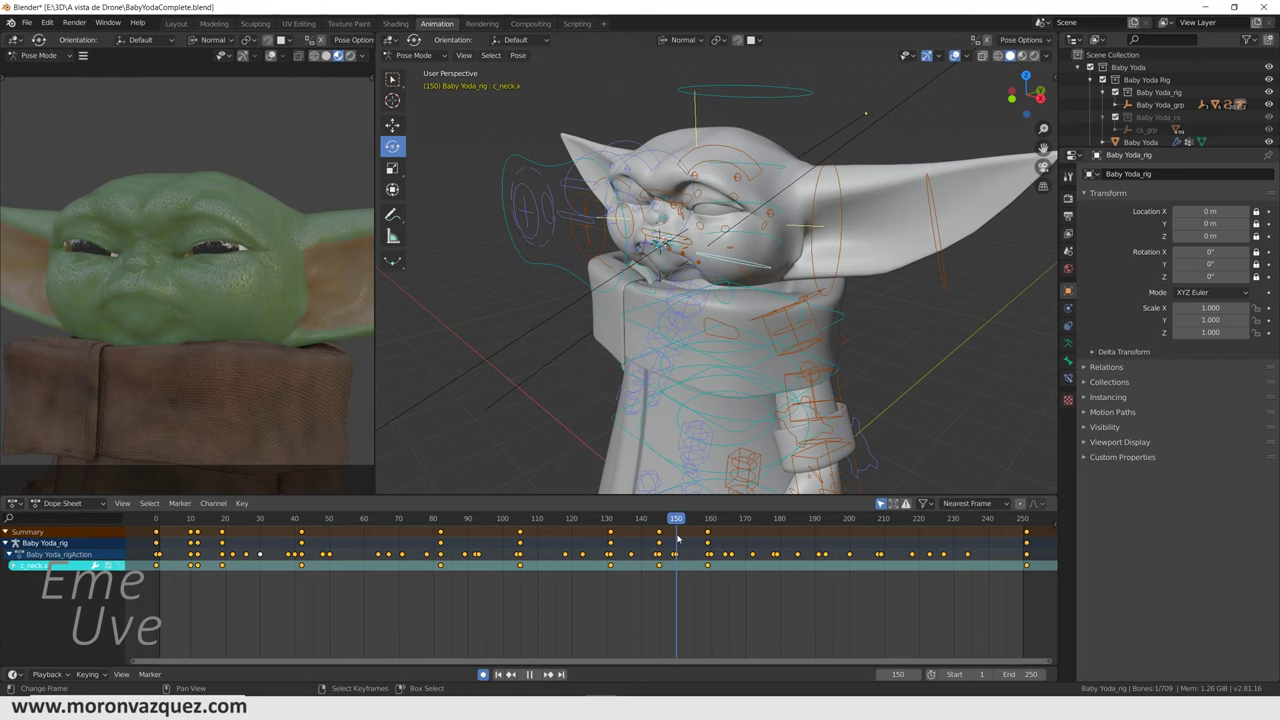
drag(678, 540, 752, 542)
drag(723, 304, 727, 293)
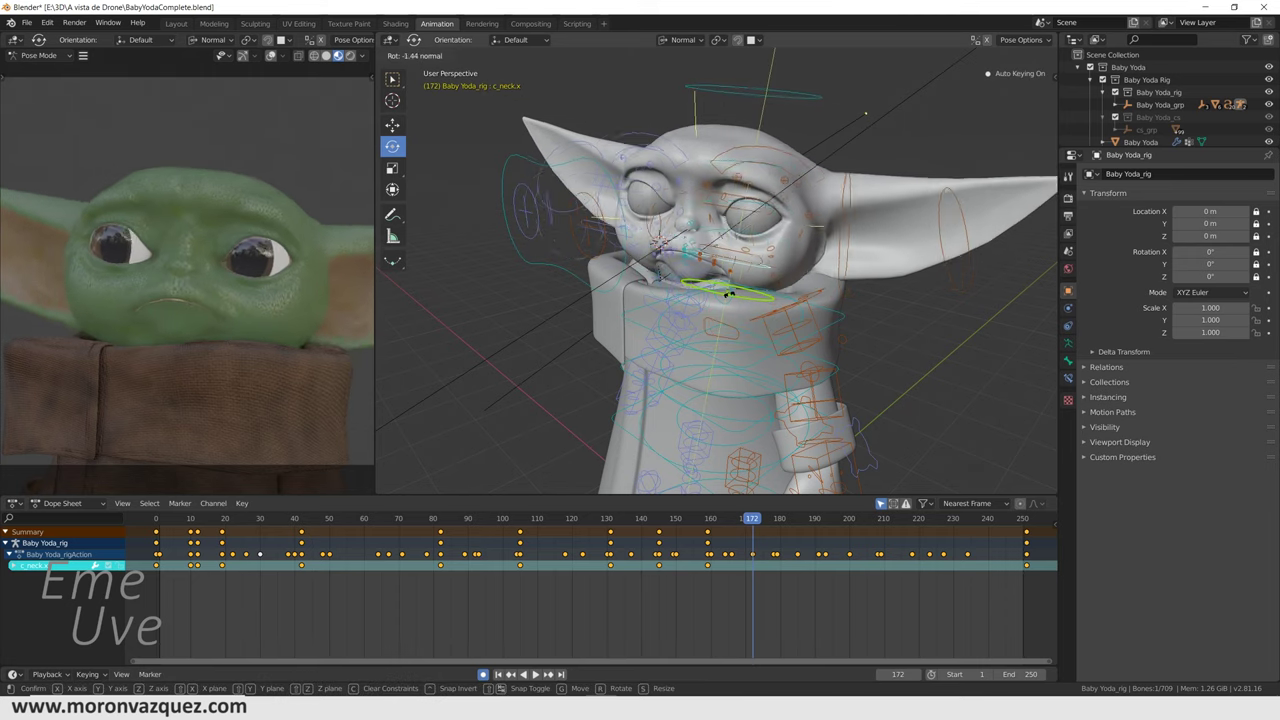
drag(727, 293, 732, 300)
Key a new neck pose at frame 197 and review the motion
click(706, 585)
key(space)
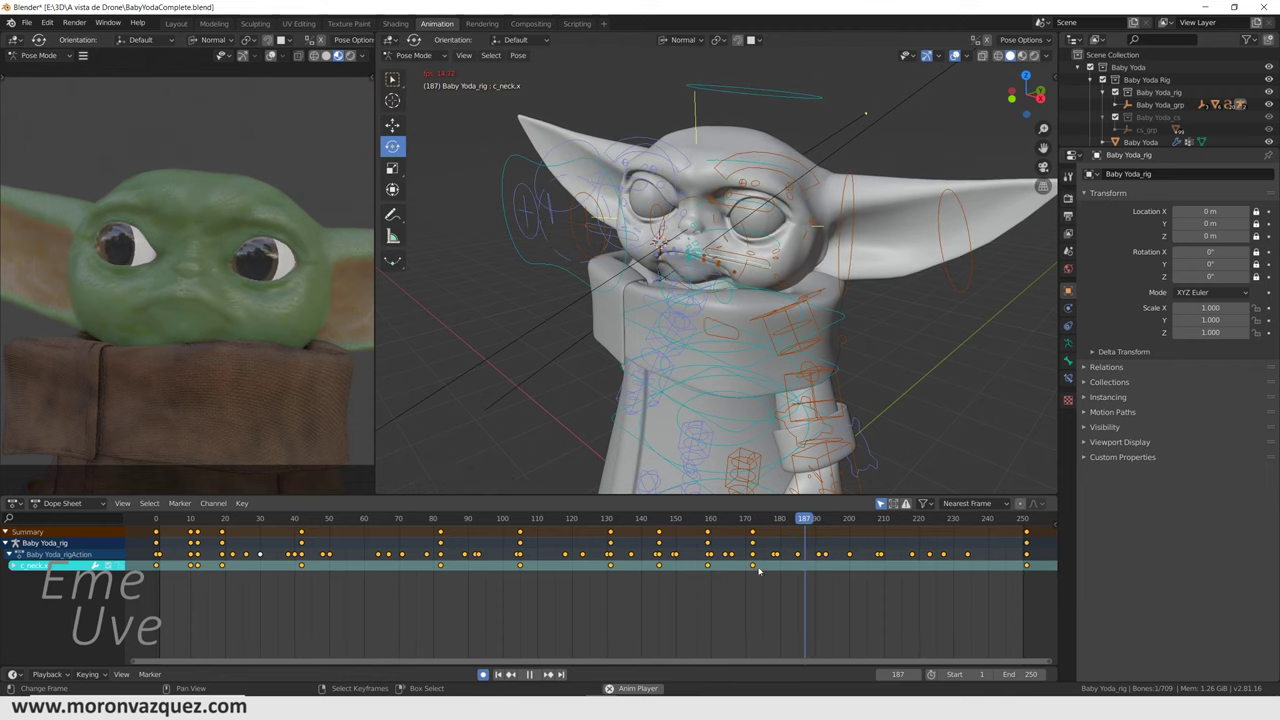
key(space)
drag(745, 300, 741, 292)
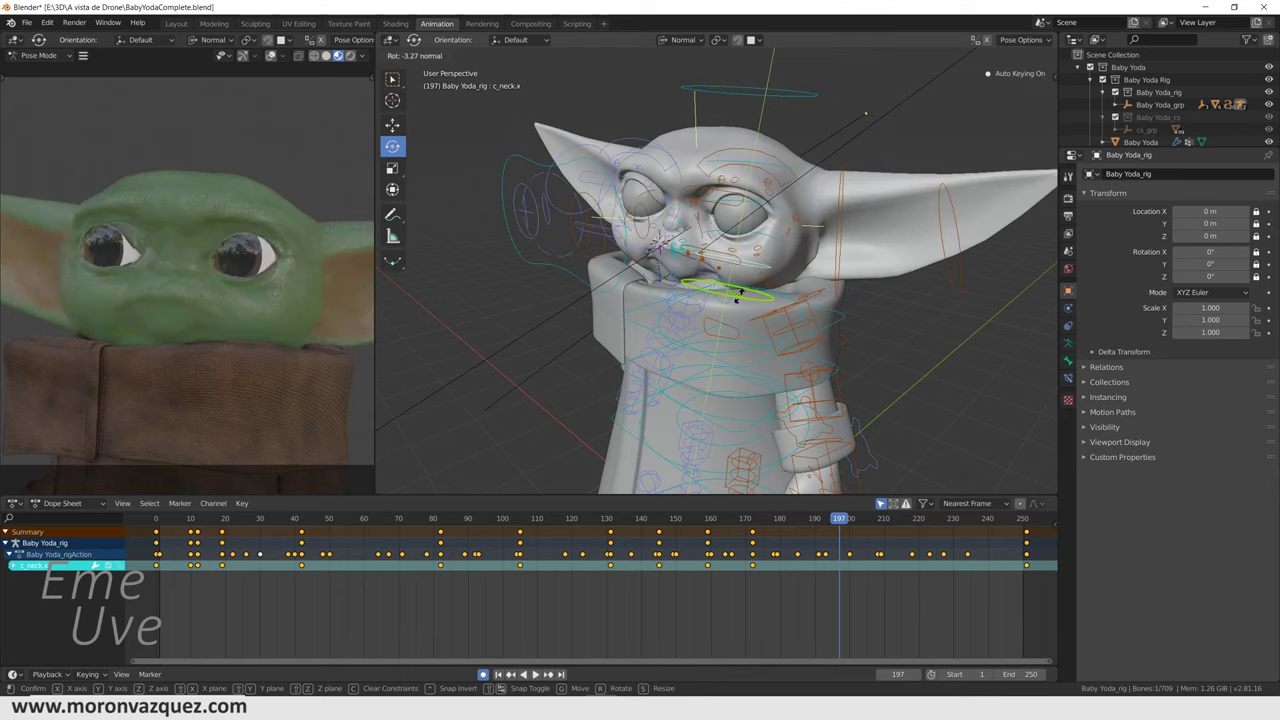
drag(741, 292, 745, 301)
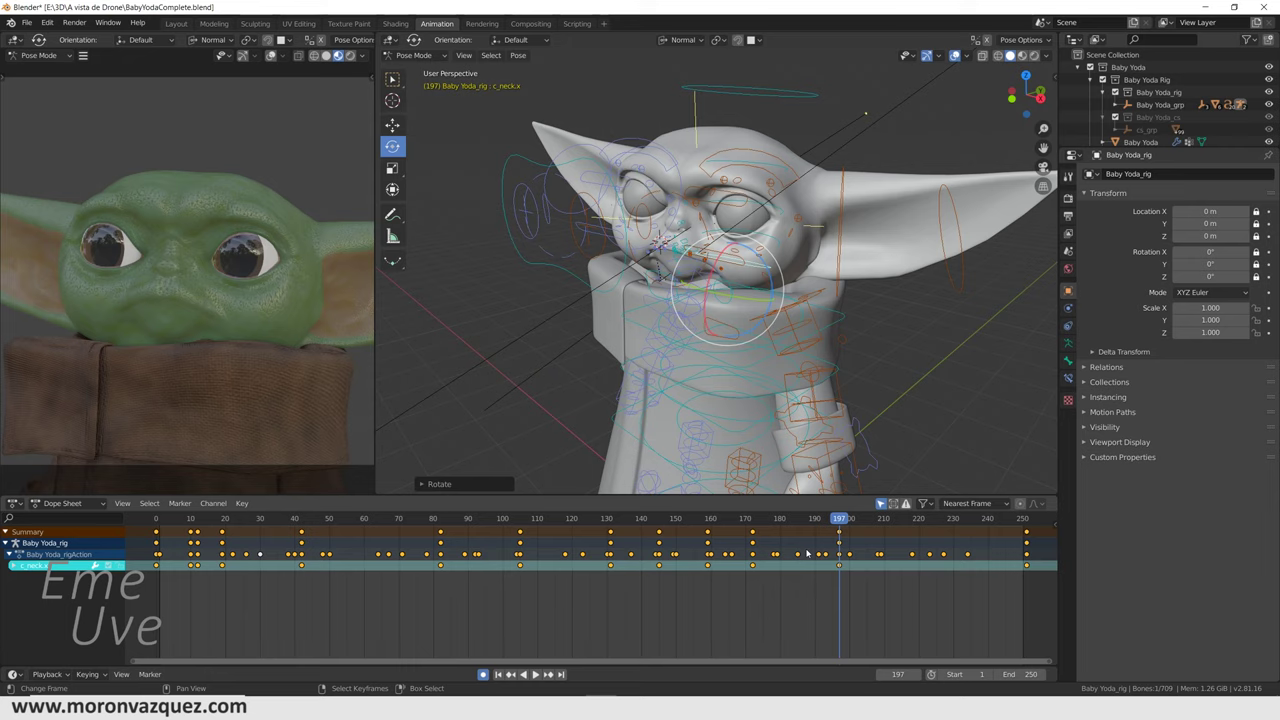
mouse_move(794, 588)
mouse_down()
mouse_move(663, 584)
mouse_move(698, 582)
mouse_up()
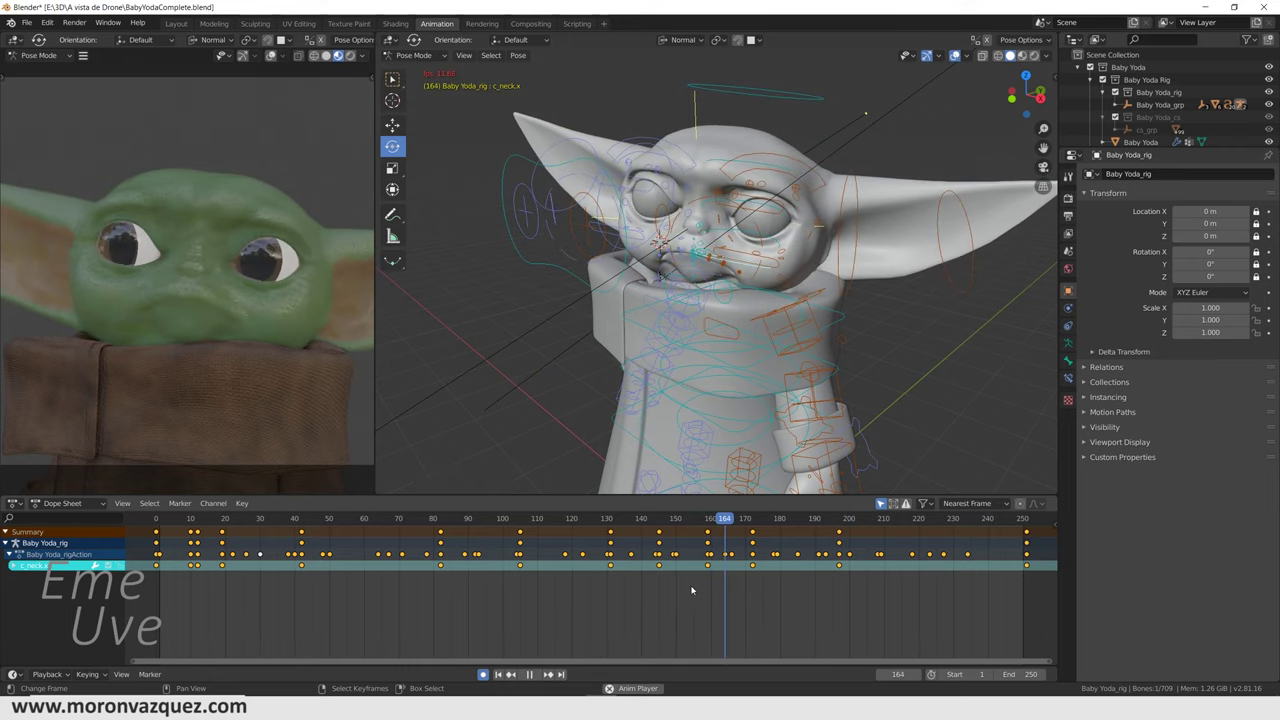
key(space)
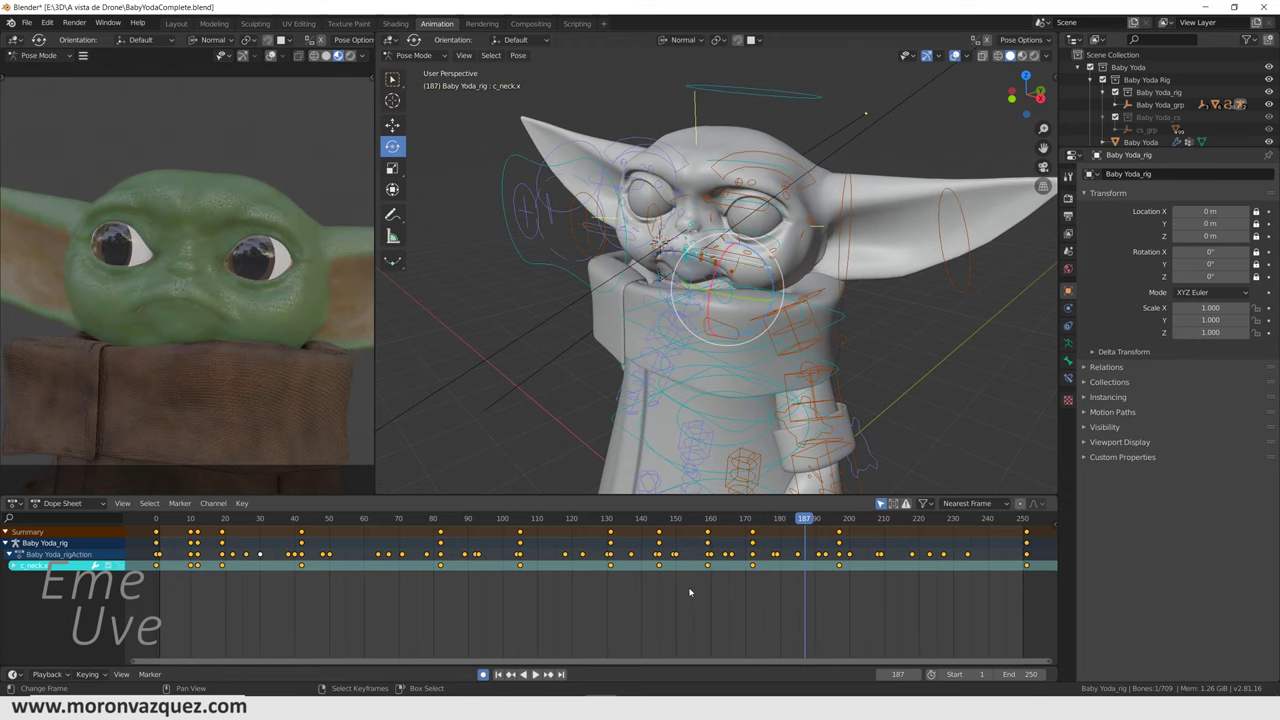
Key further neck tilts at frames 206 and 224
click(752, 598)
drag(781, 596, 870, 588)
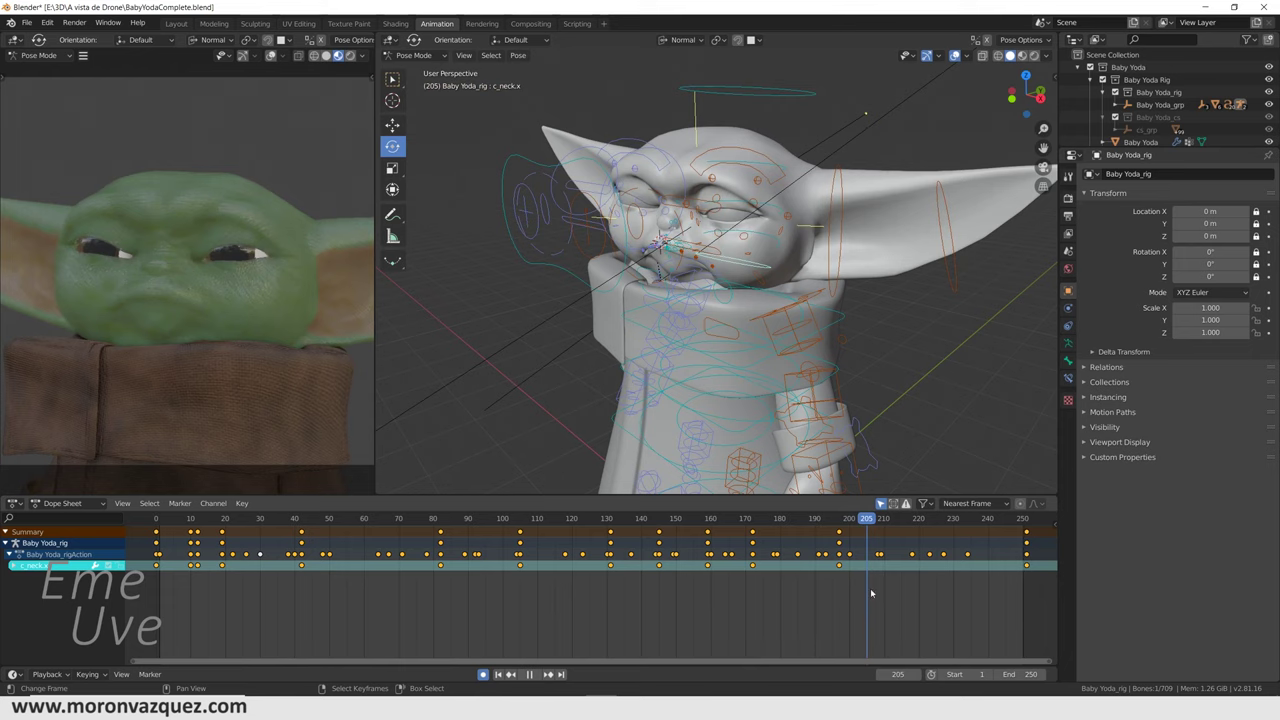
drag(737, 304, 729, 294)
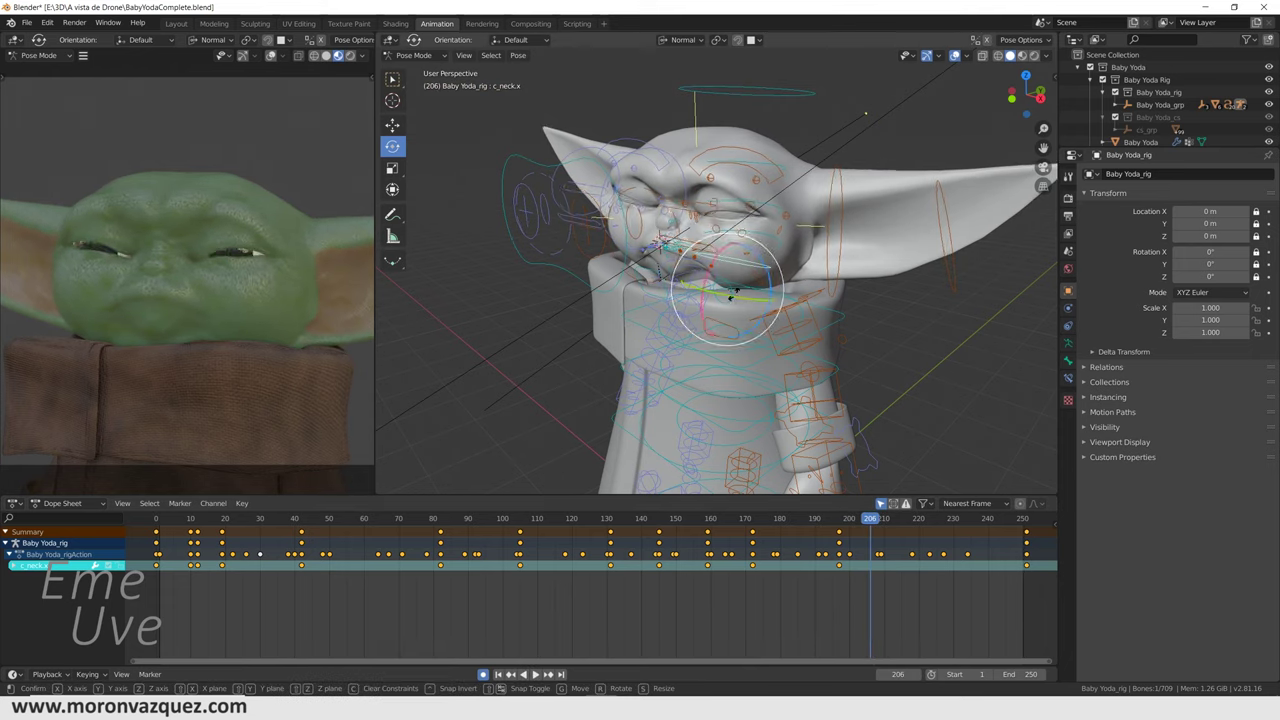
click(729, 294)
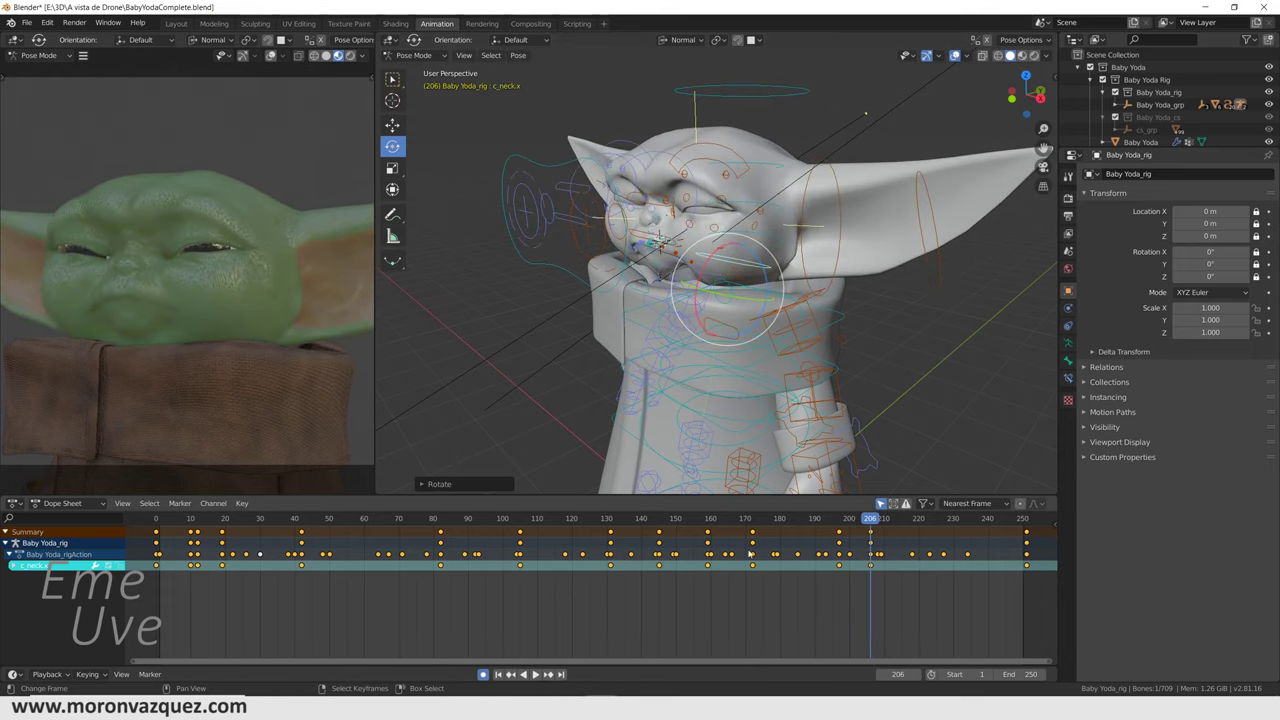
click(743, 586)
key(space)
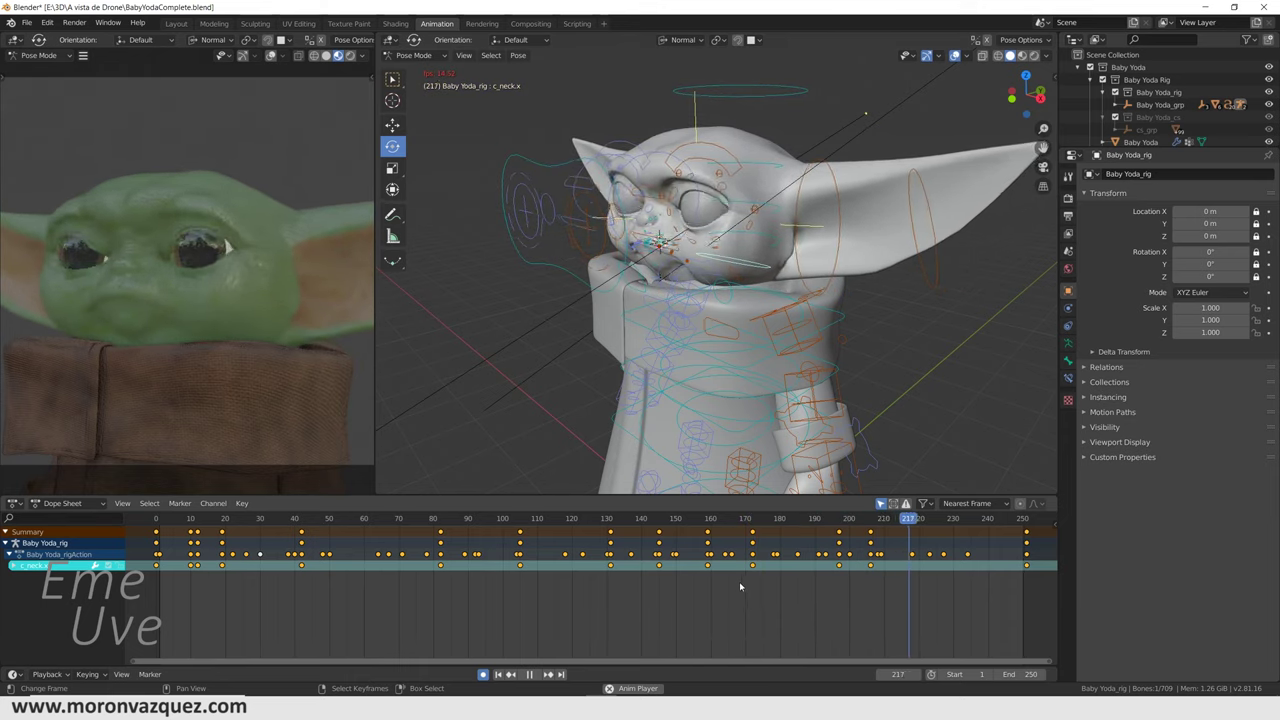
key(space)
drag(704, 265, 706, 269)
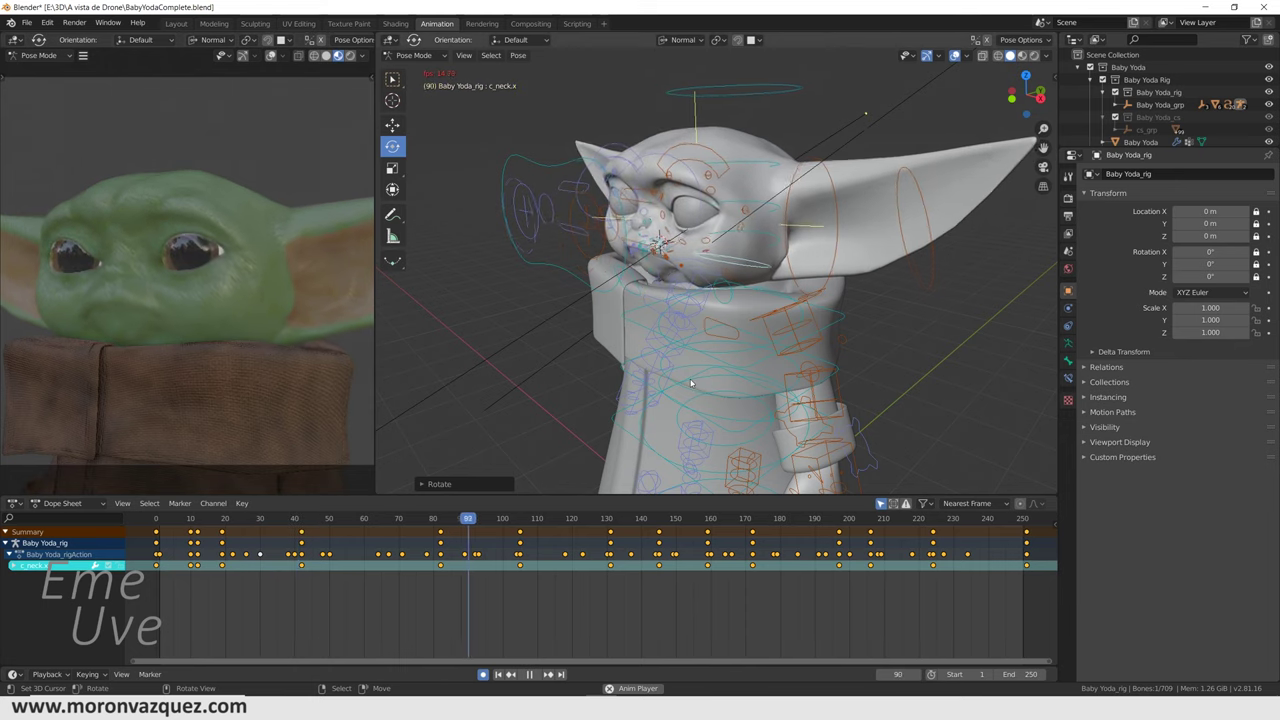
Replay the neck-driven head motion from the first frame and scrub back toward frame 0
key(space)
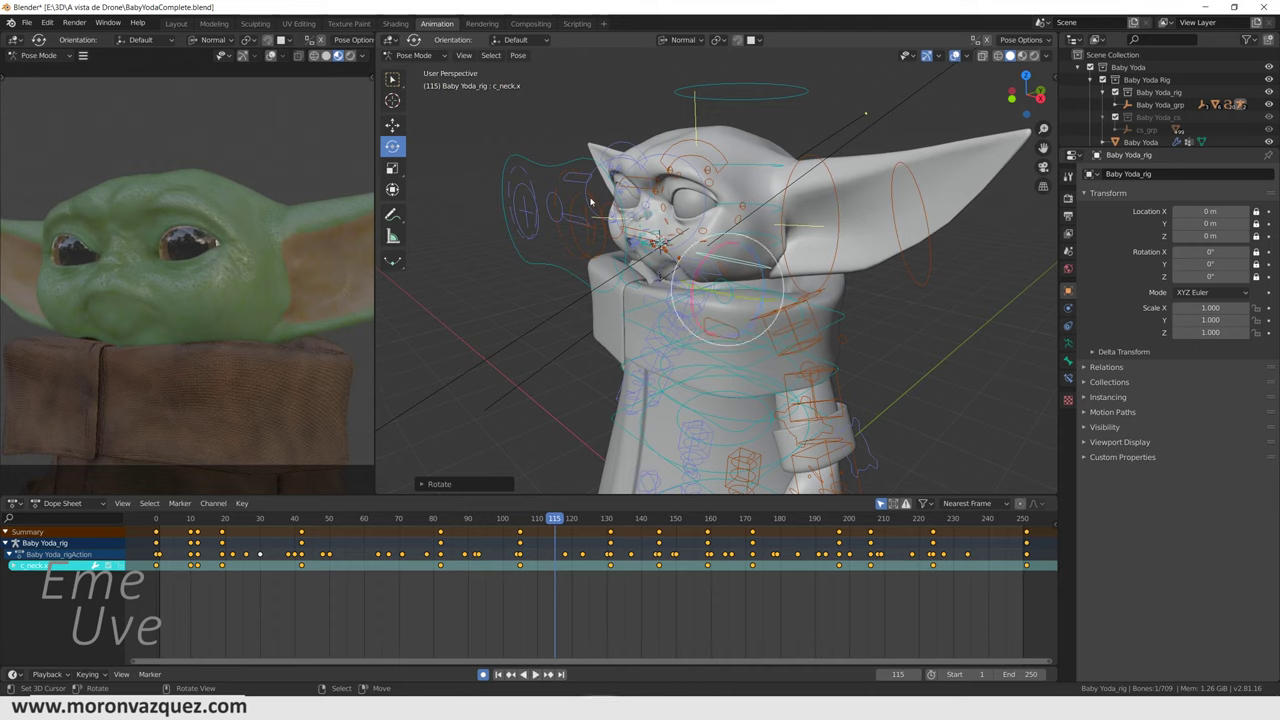
key(shift+Left)
key(space)
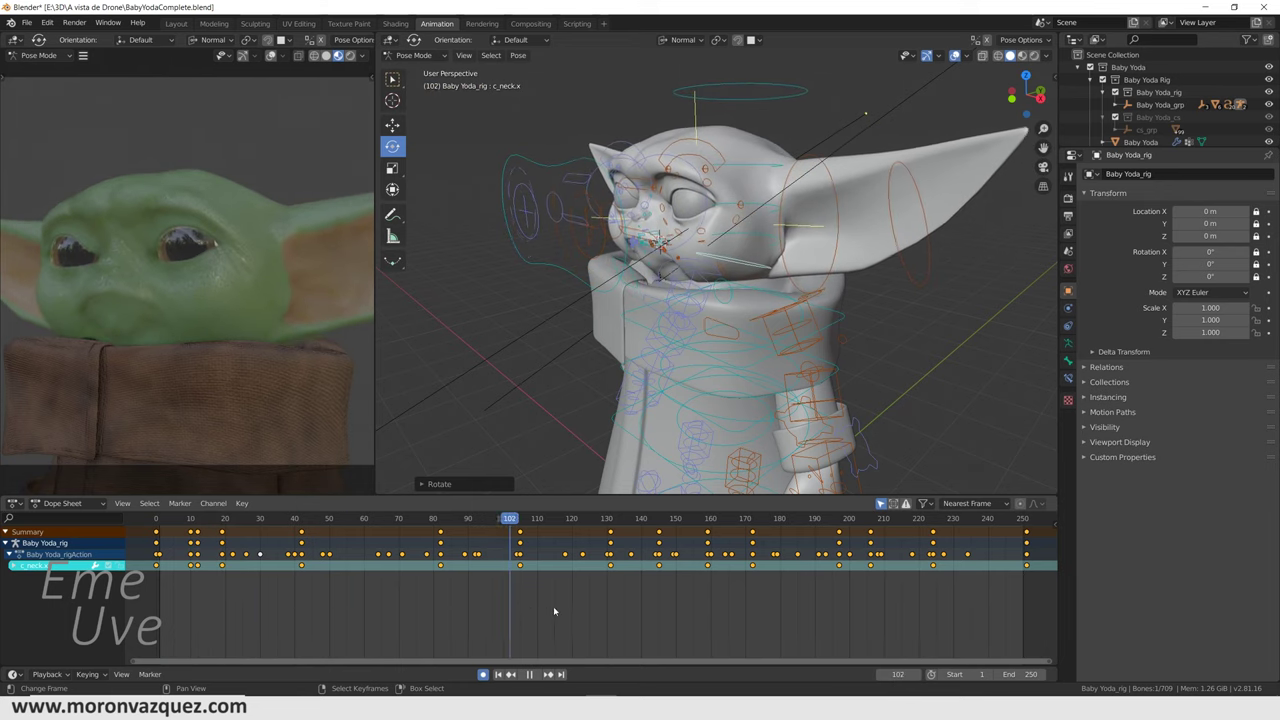
drag(721, 612, 685, 604)
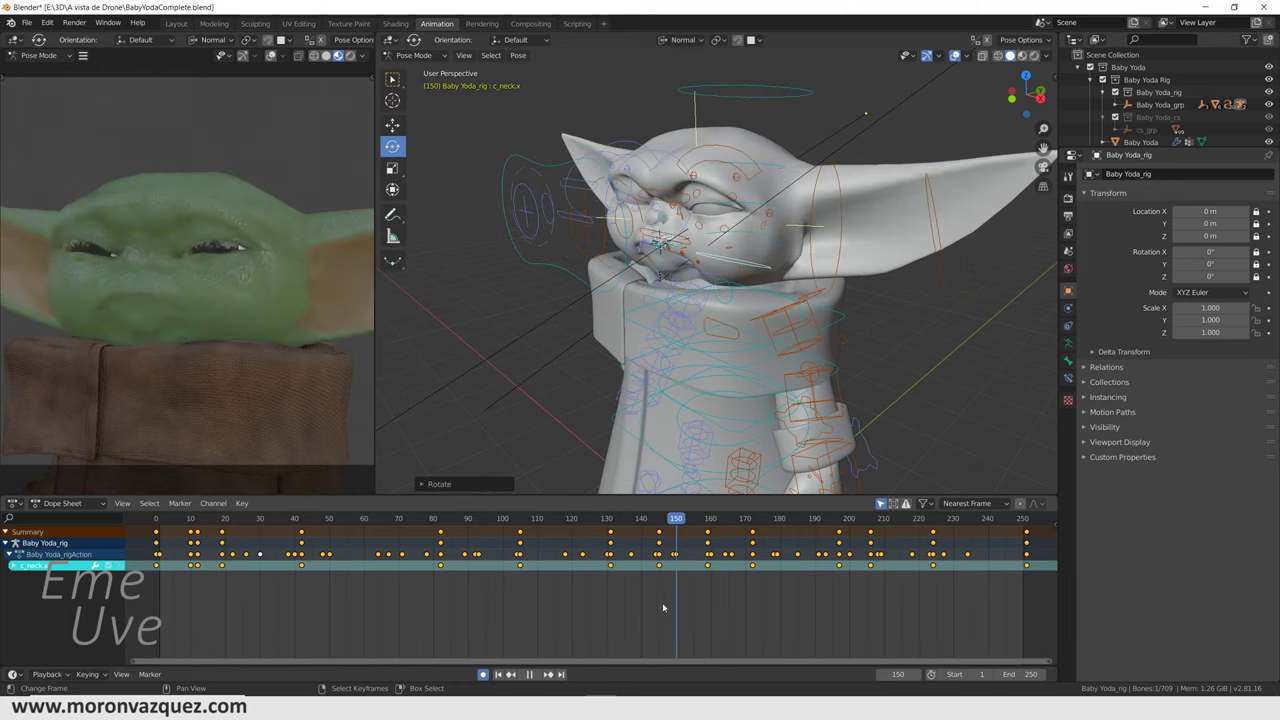
mouse_move(685, 604)
mouse_down()
mouse_move(717, 608)
mouse_move(707, 604)
mouse_up()
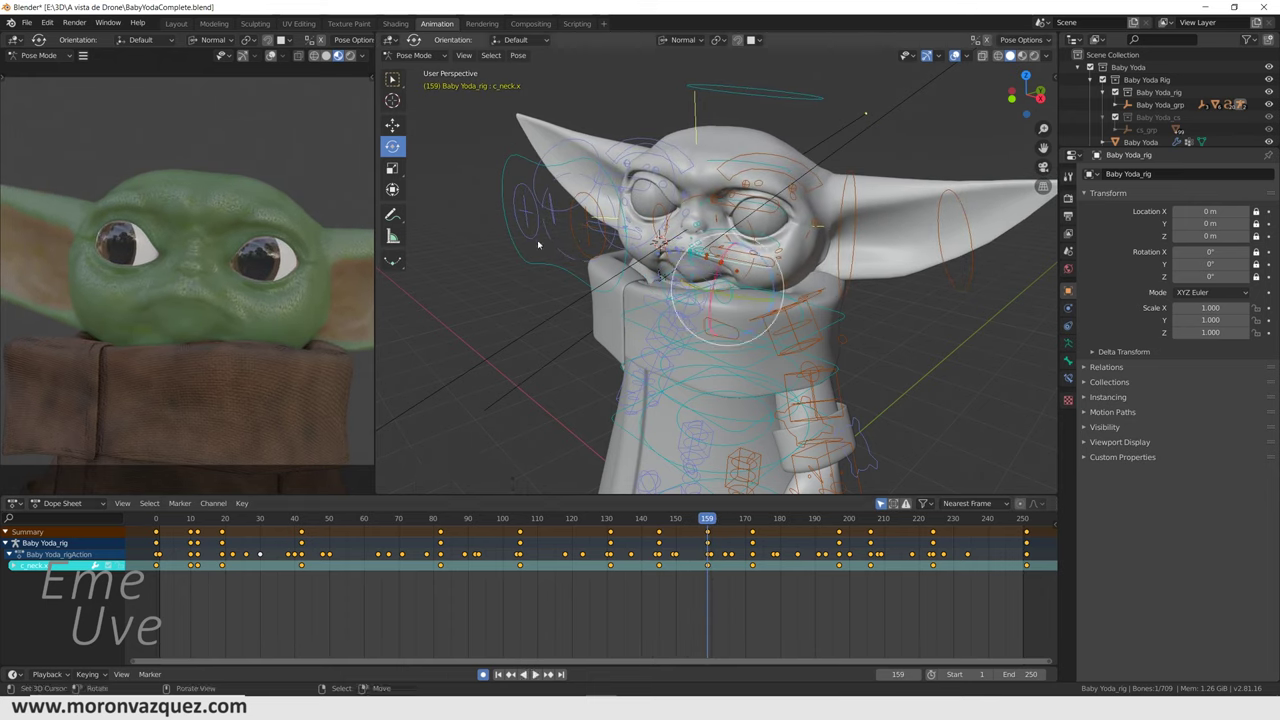
mouse_move(520, 600)
mouse_down()
mouse_move(166, 590)
mouse_move(317, 566)
mouse_up()
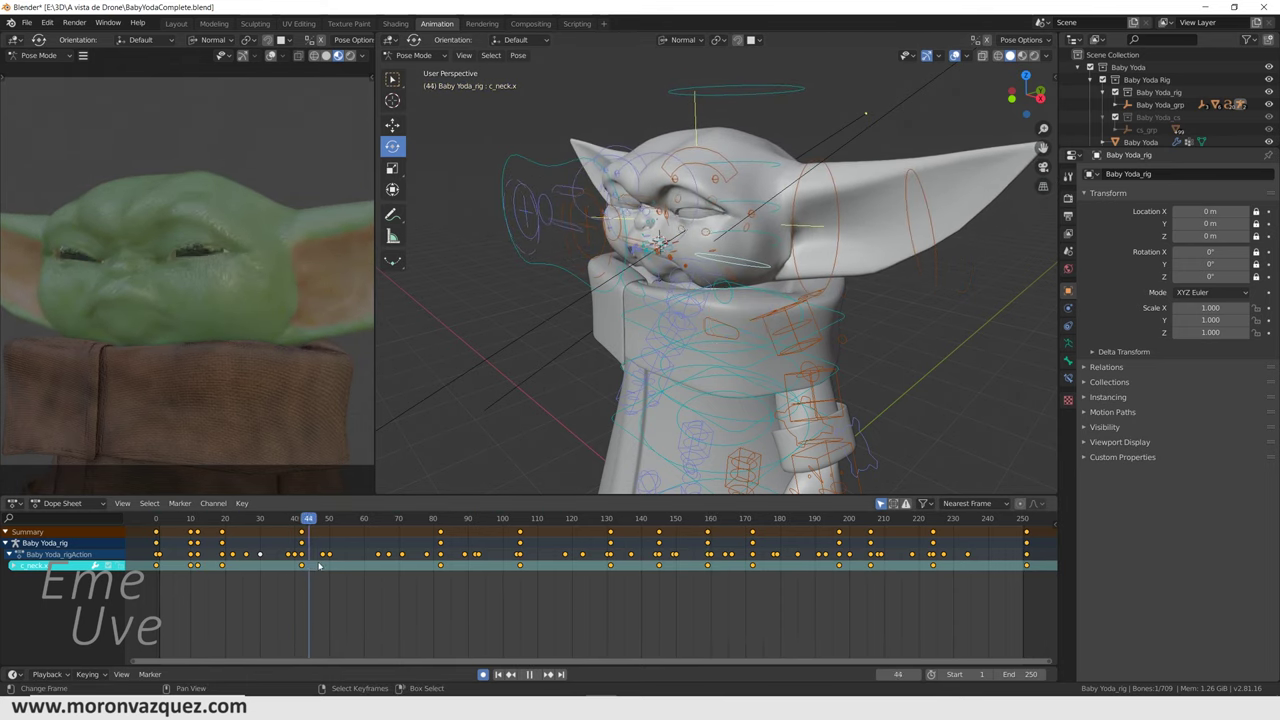
drag(463, 571, 159, 586)
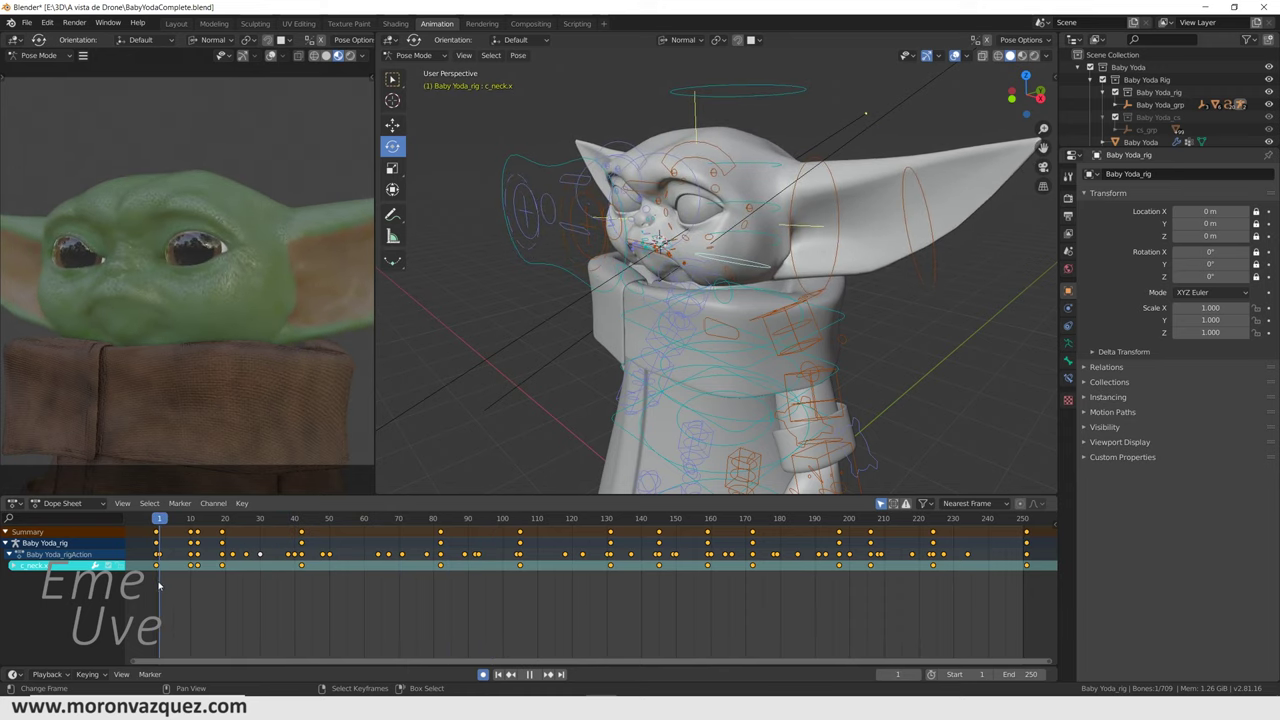
mouse_move(553, 303)
middle_down()
mouse_move(542, 329)
mouse_move(600, 320)
mouse_move(511, 321)
mouse_move(523, 323)
mouse_move(514, 157)
middle_up()
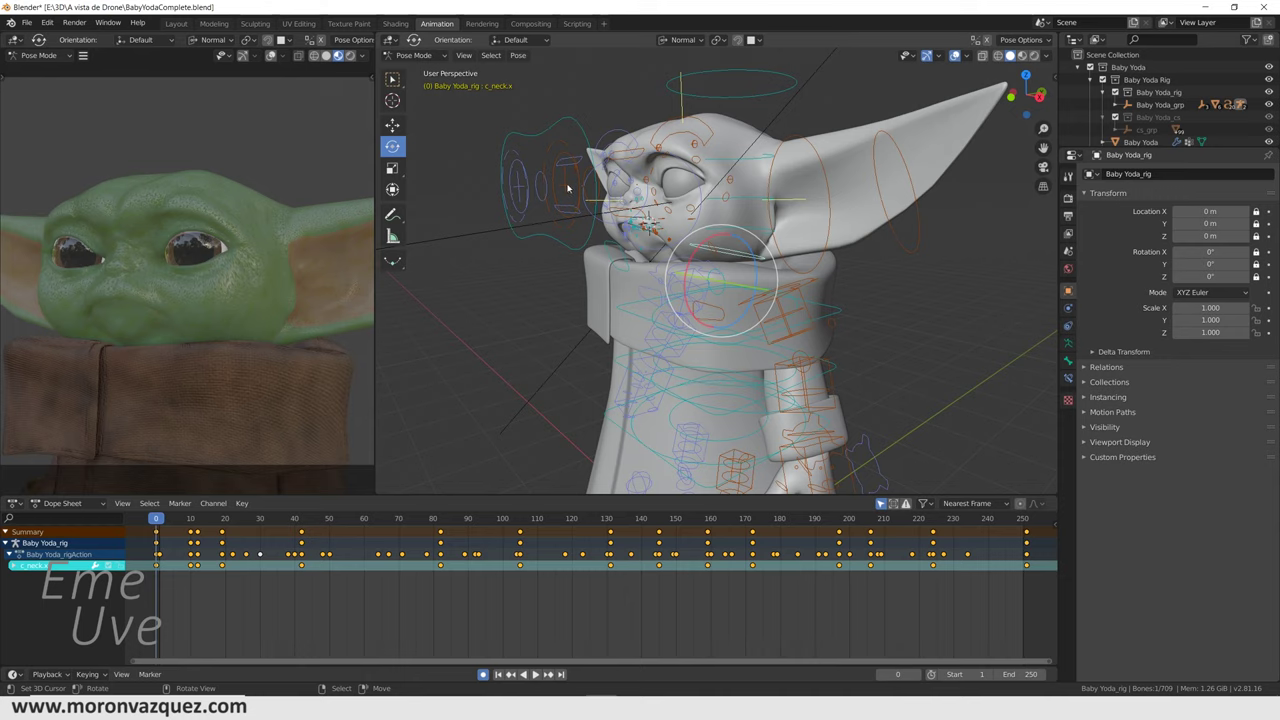
Select the c_eye_target.l bone and switch to moving it, undoing a trial move
click(570, 188)
click(392, 125)
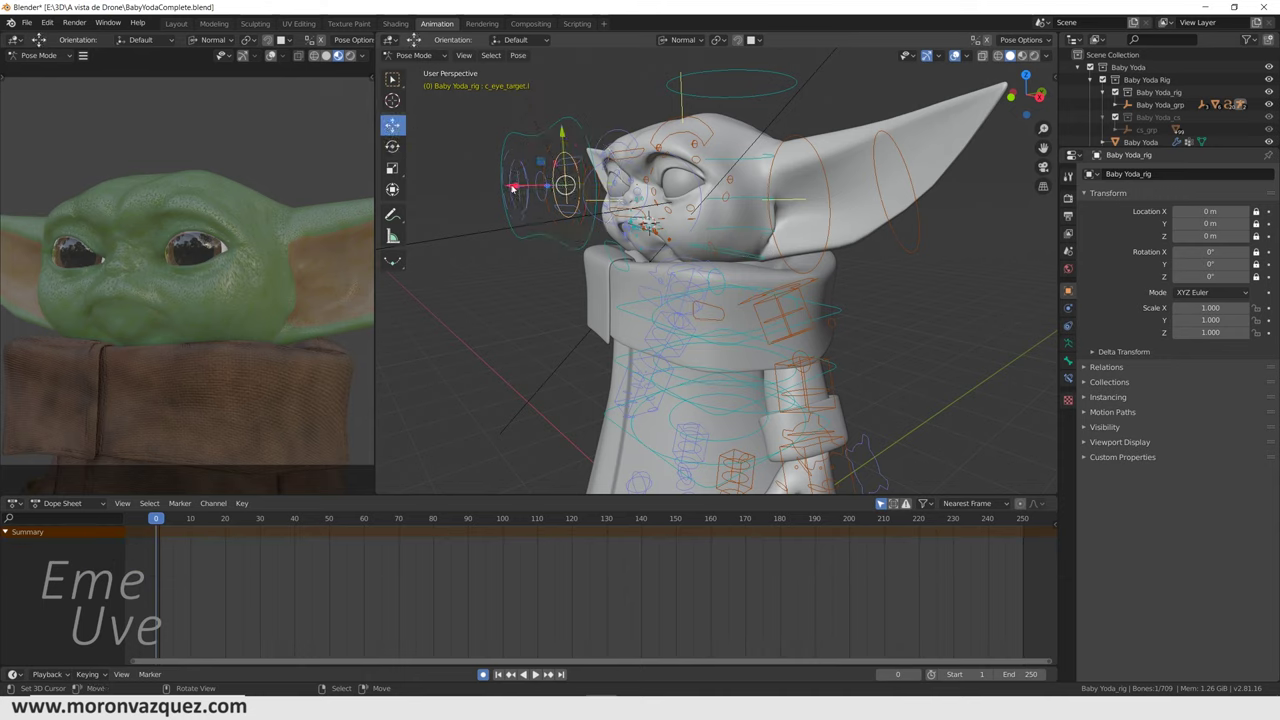
middle_drag(553, 235, 583, 253)
drag(628, 258, 883, 289)
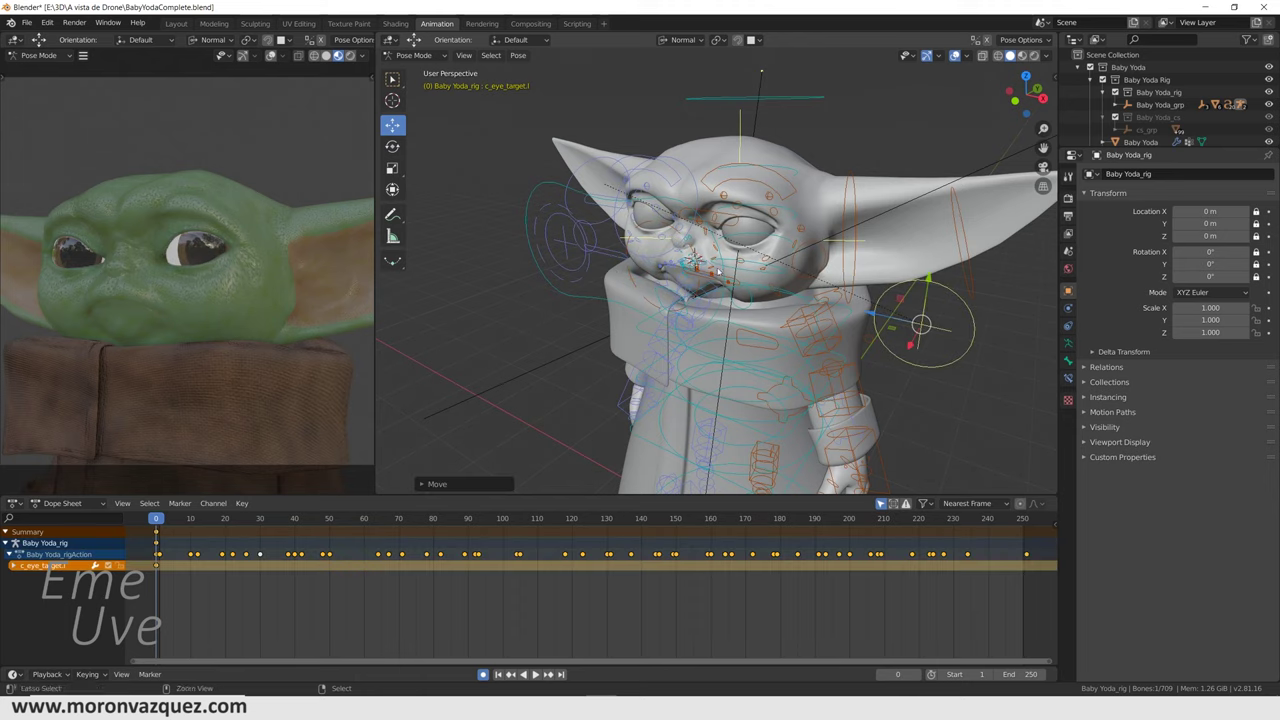
key(ctrl+z)
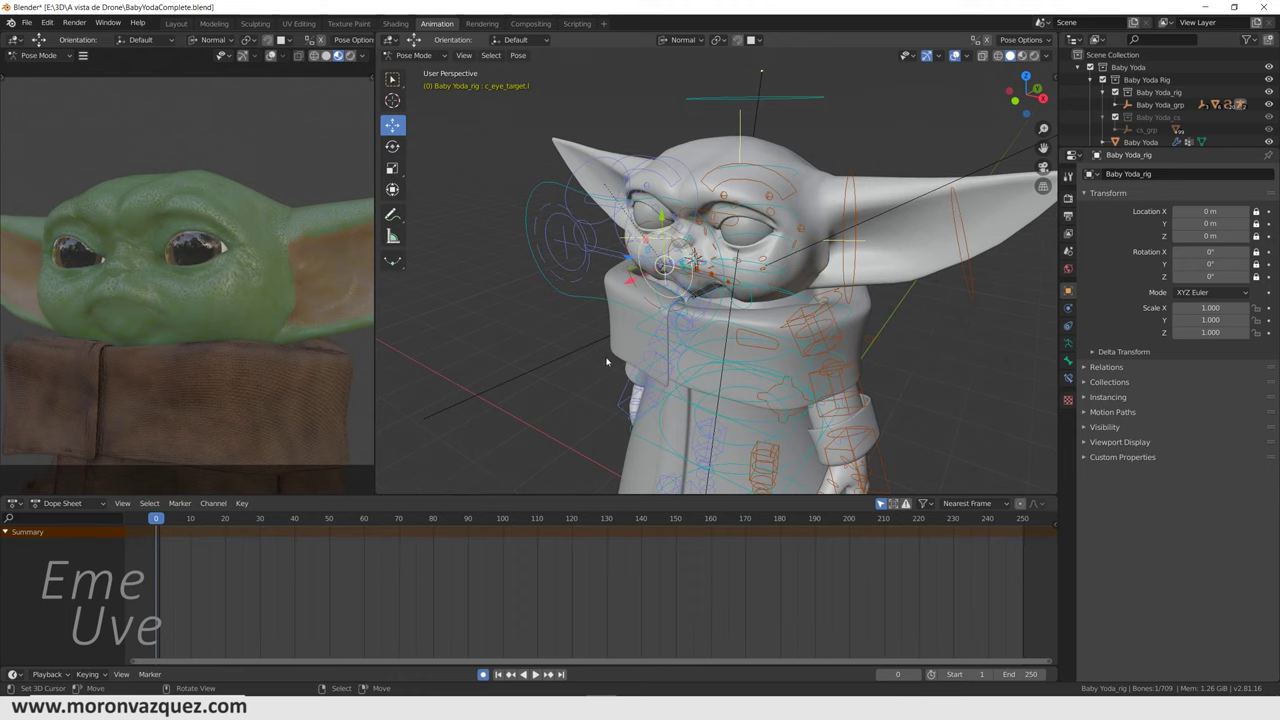
Reposition the eye target from the front and key its pose at frame 251
middle_drag(703, 263, 688, 260)
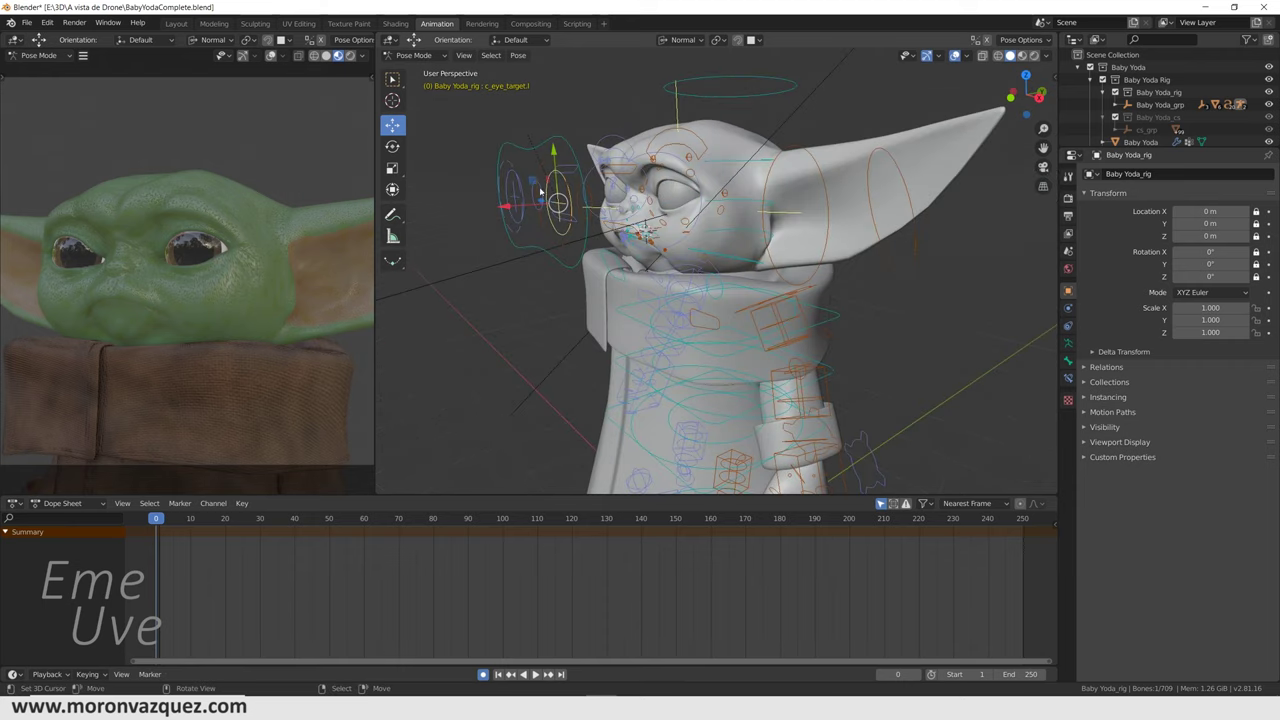
middle_drag(604, 251, 632, 252)
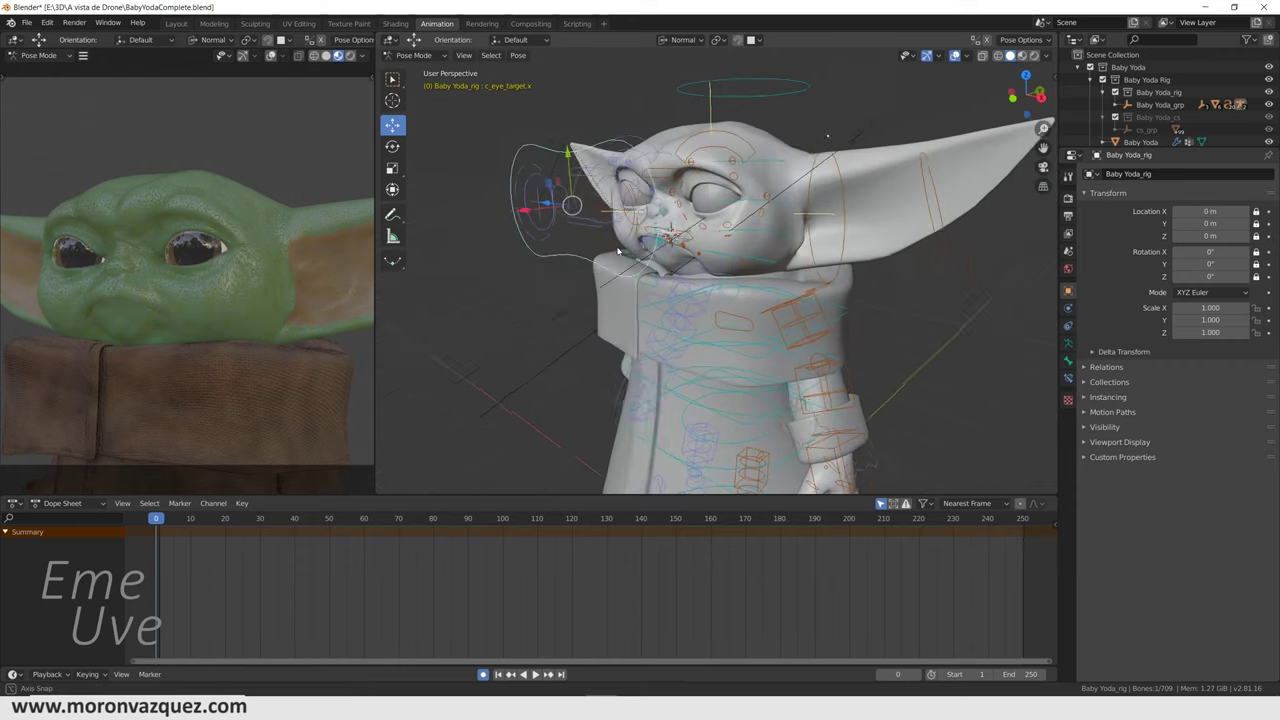
key(g)
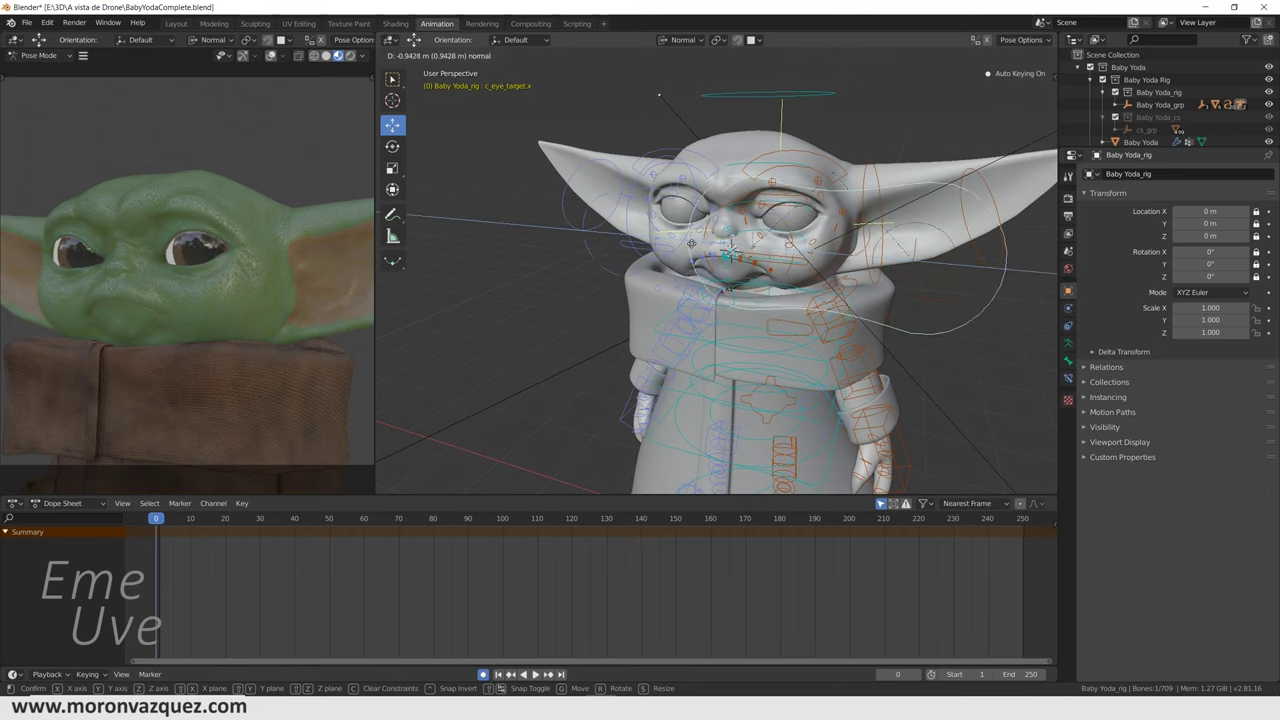
click(705, 243)
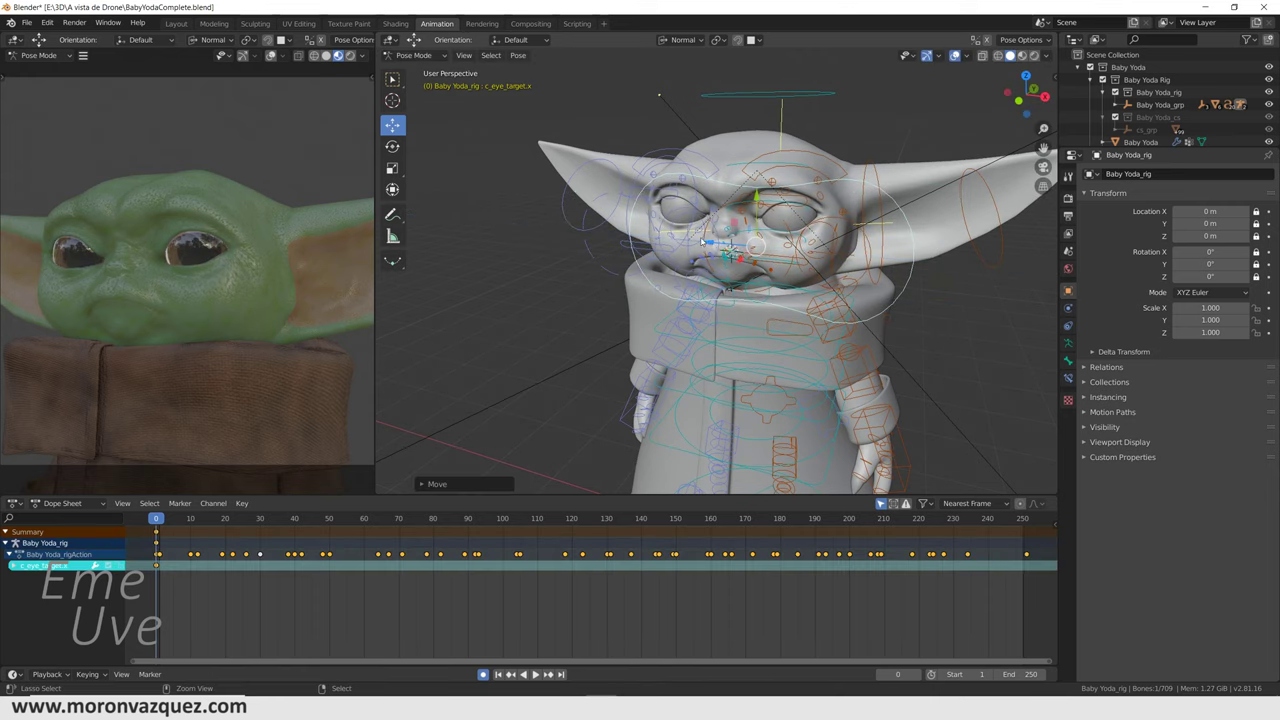
key(ctrl+z)
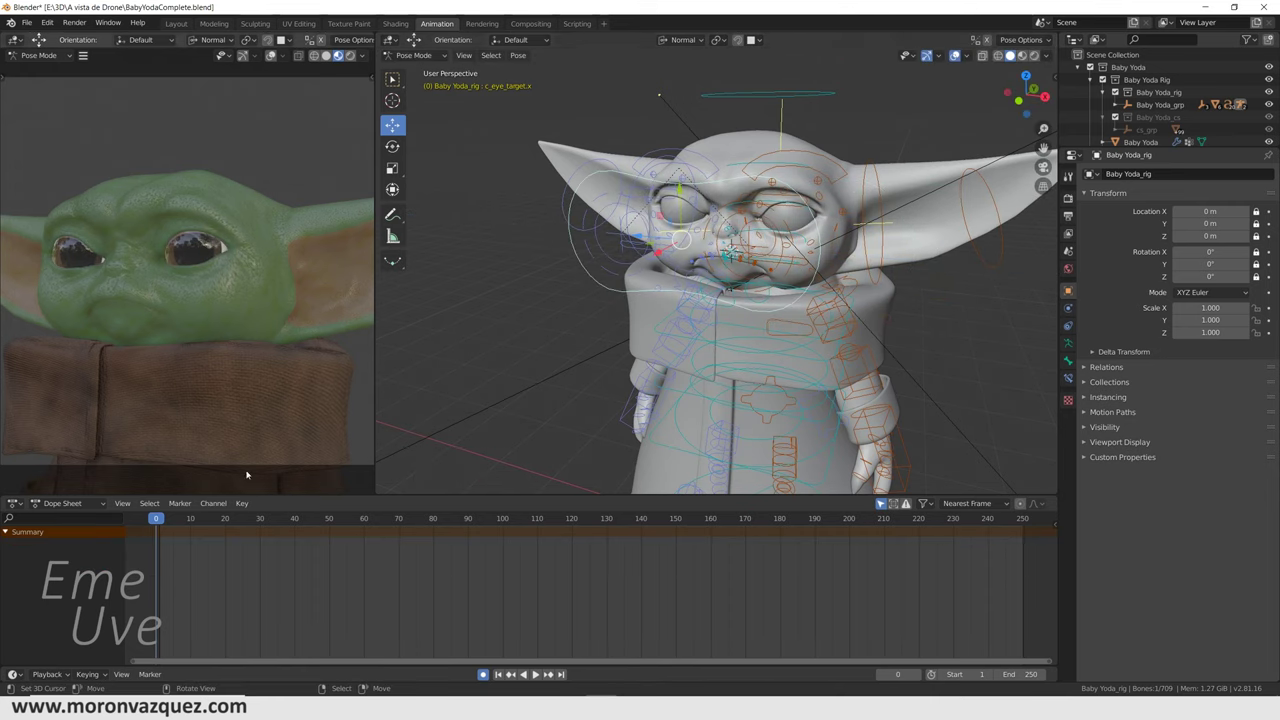
key(ctrl+shift+z)
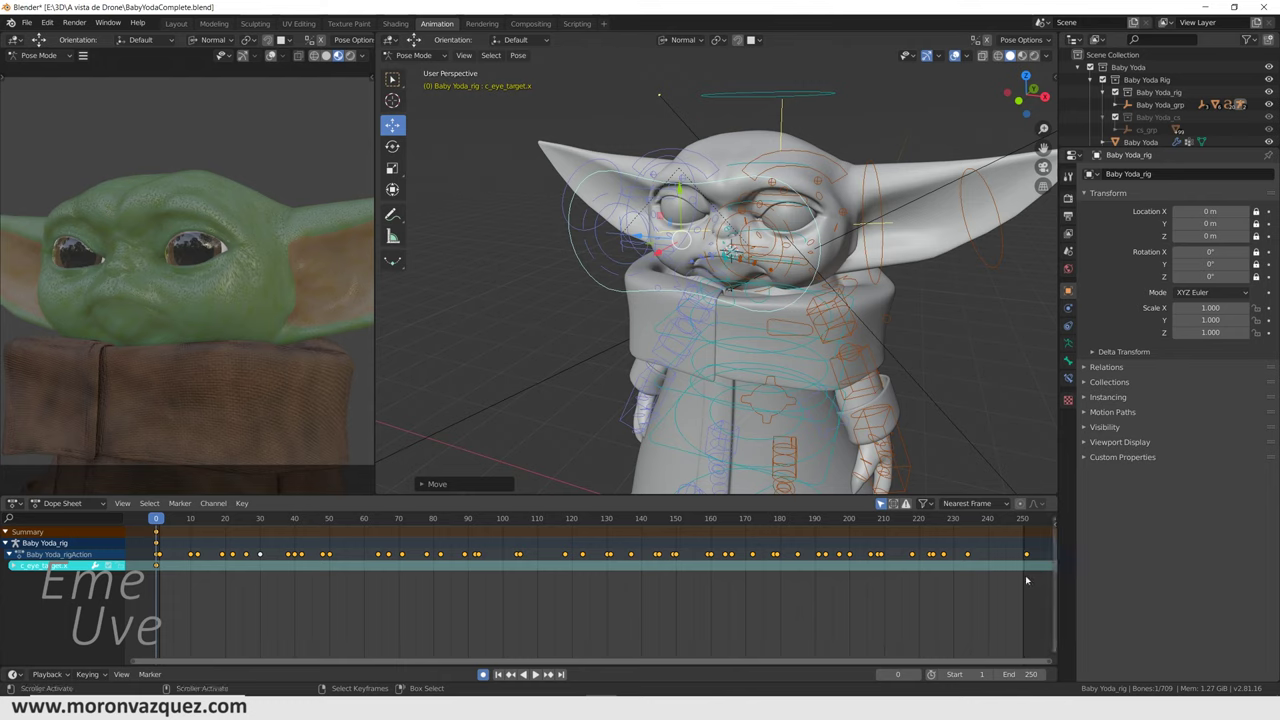
click(1025, 518)
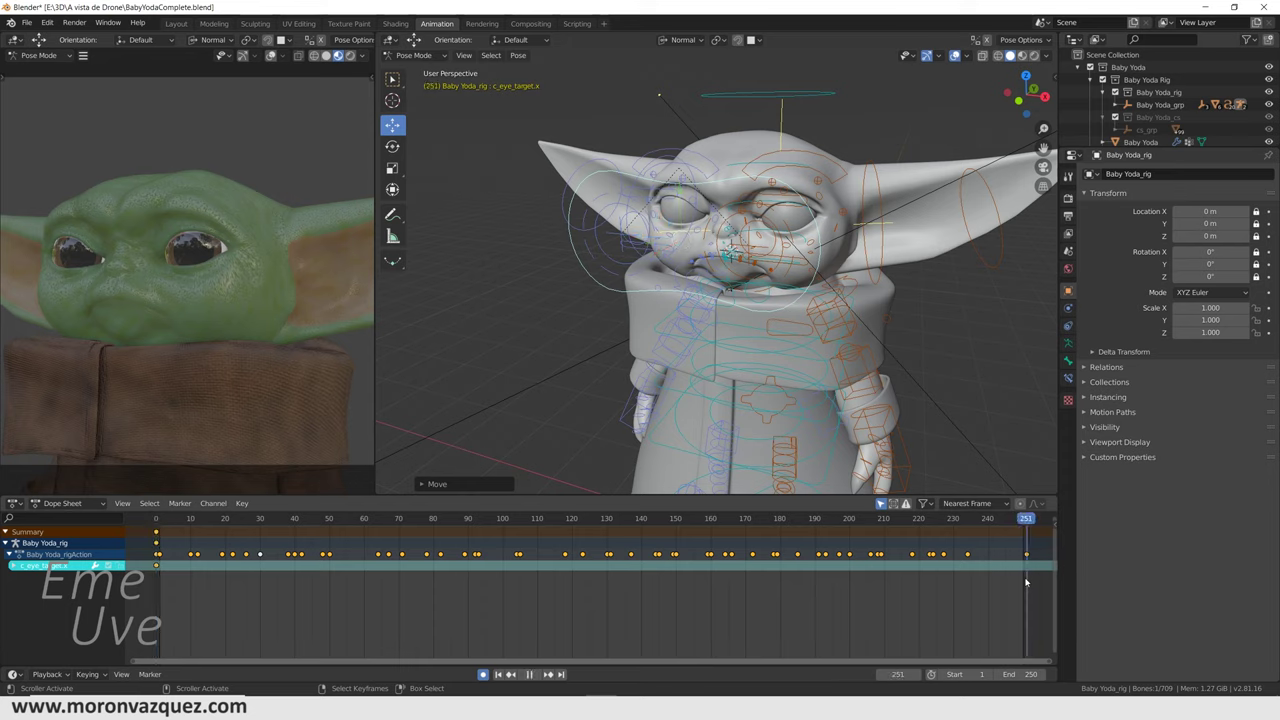
click(683, 197)
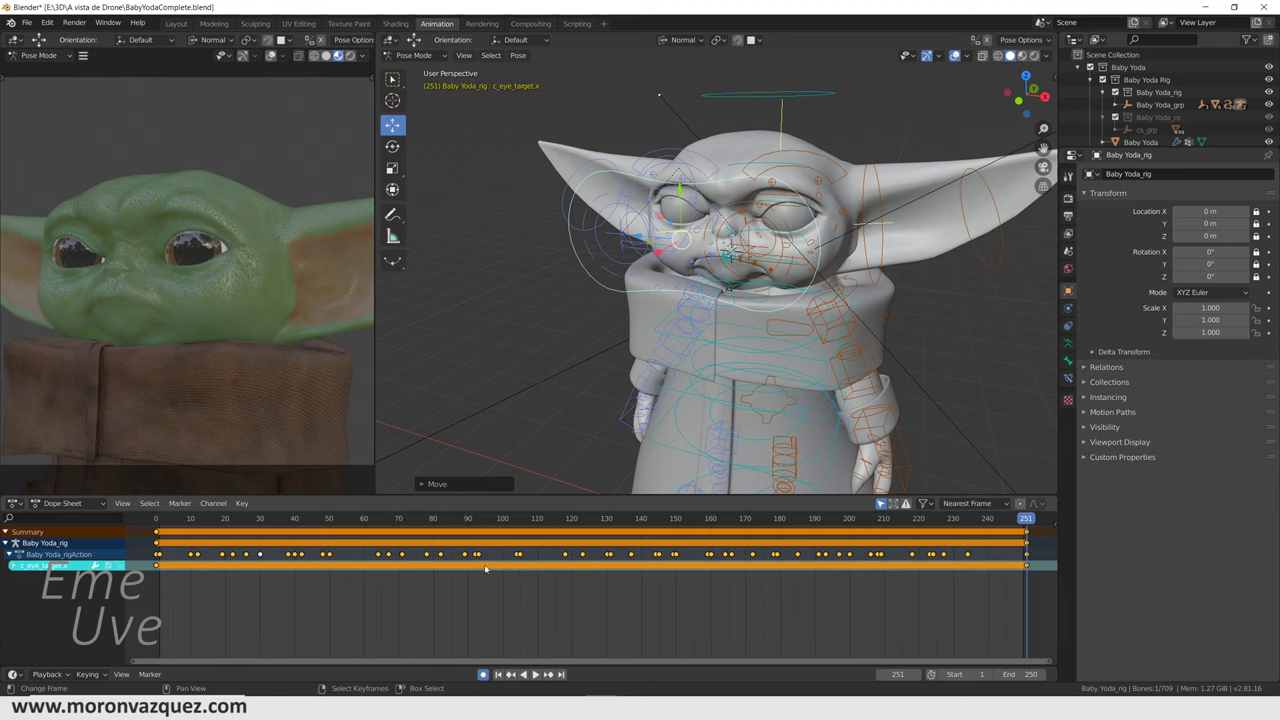
Select the eye-target control and key a new gaze position at frame 158
key(space)
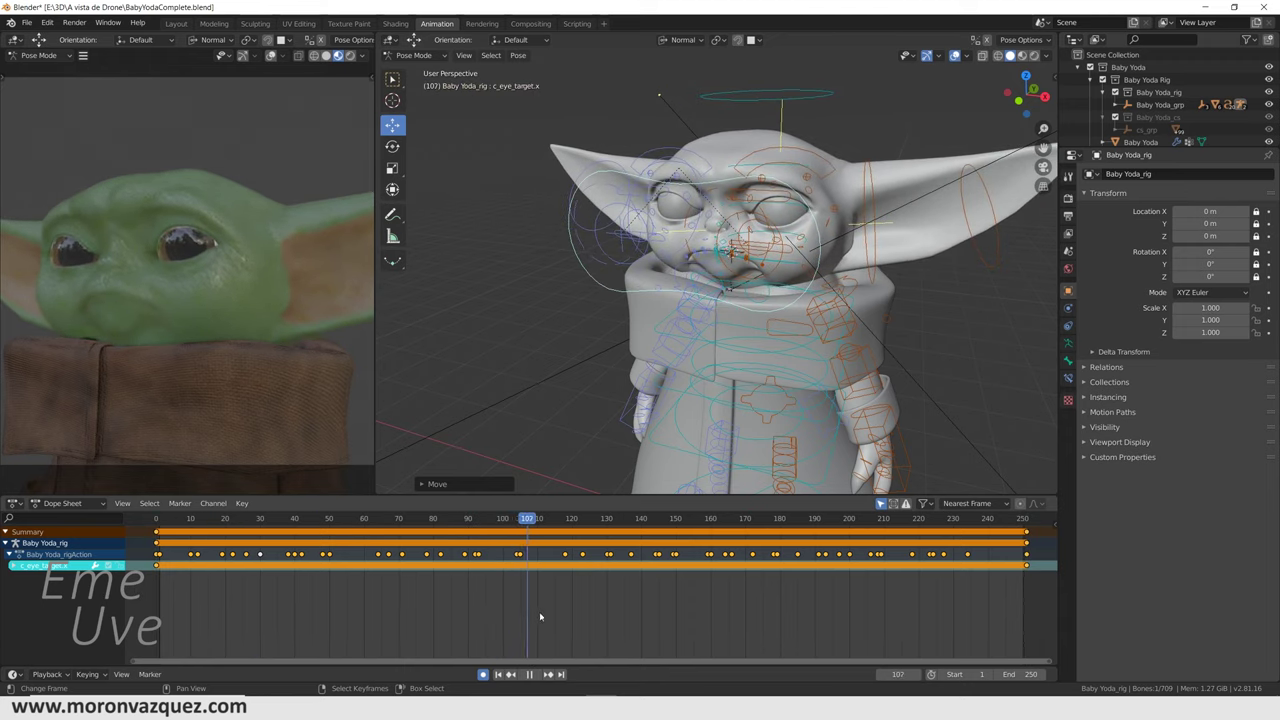
mouse_move(559, 617)
mouse_down()
mouse_move(601, 620)
mouse_move(223, 610)
mouse_move(494, 623)
mouse_move(677, 591)
mouse_move(704, 601)
mouse_move(659, 599)
mouse_move(679, 596)
mouse_up()
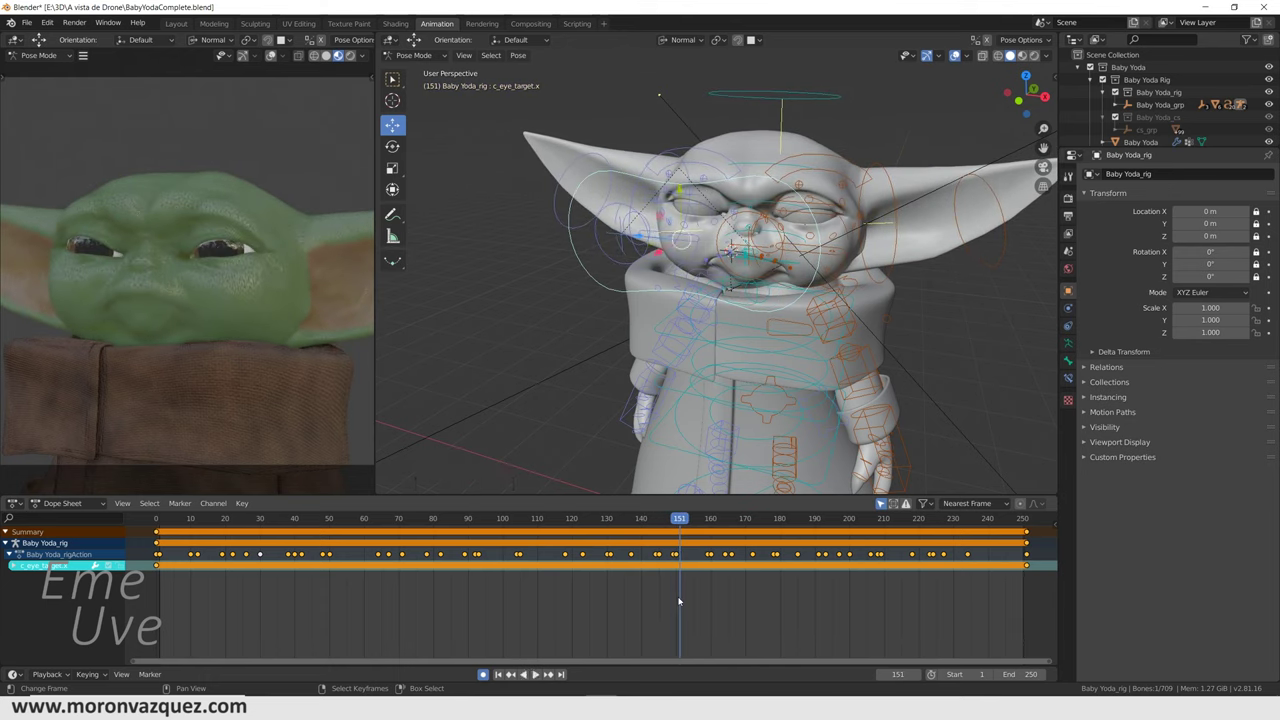
click(683, 187)
key(space)
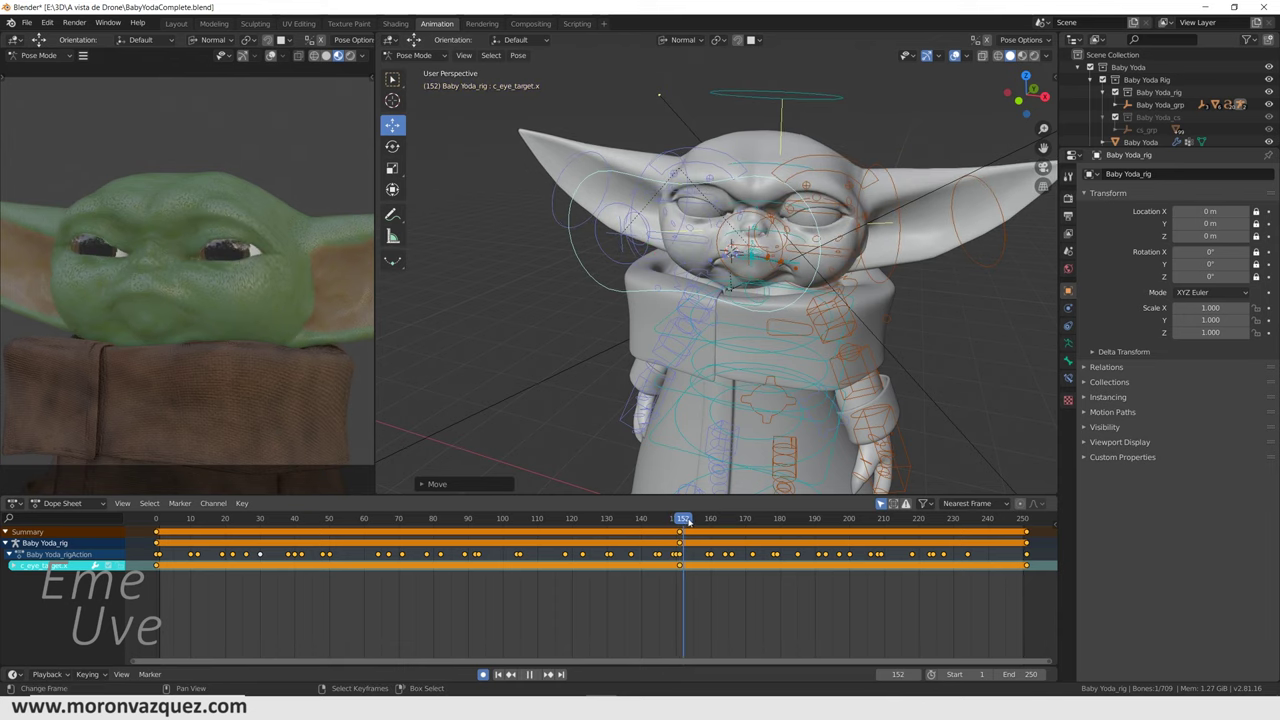
key(space)
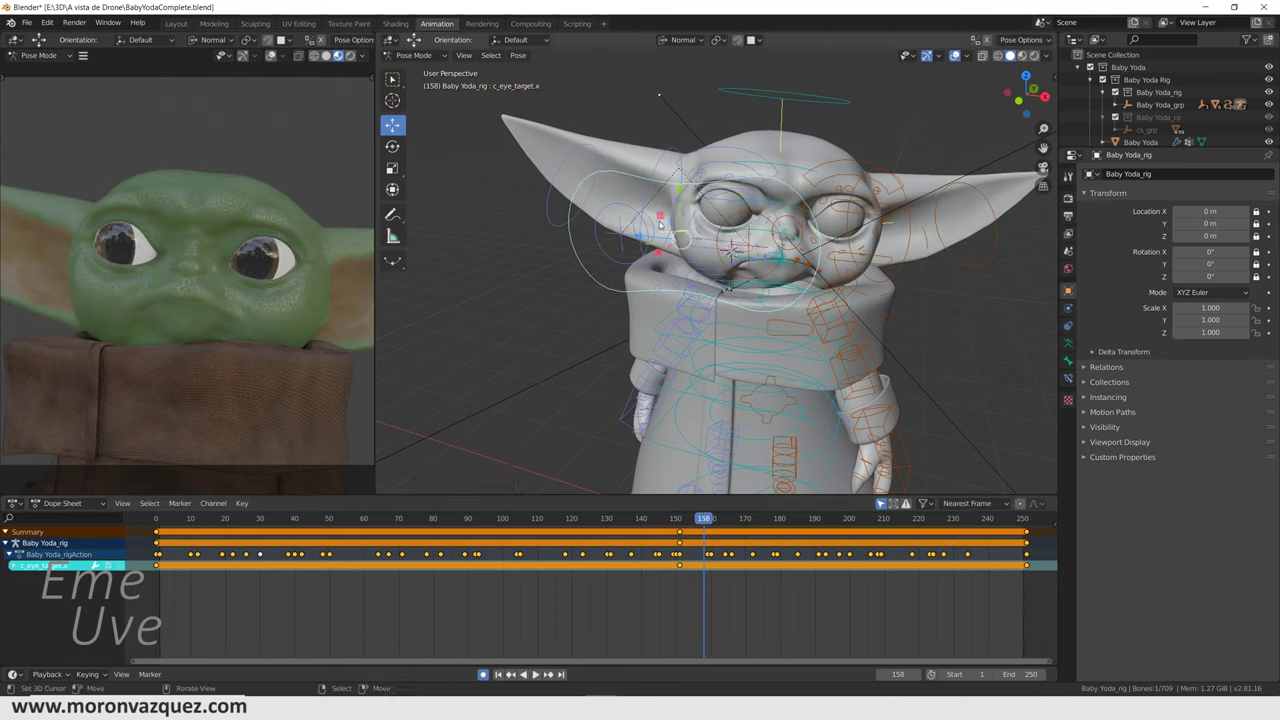
mouse_move(636, 238)
mouse_down()
mouse_move(867, 296)
mouse_move(850, 290)
mouse_up()
click(853, 288)
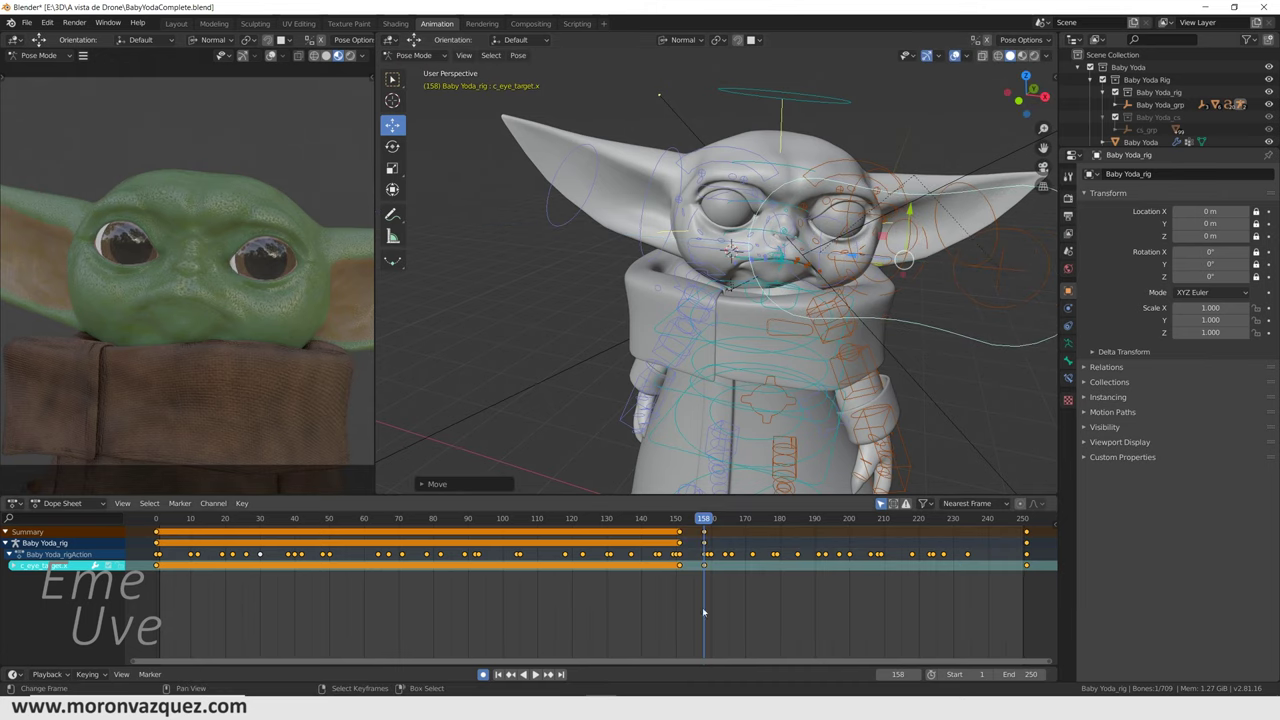
Key new eye-target gaze positions at frames 177 and 188
click(674, 585)
key(space)
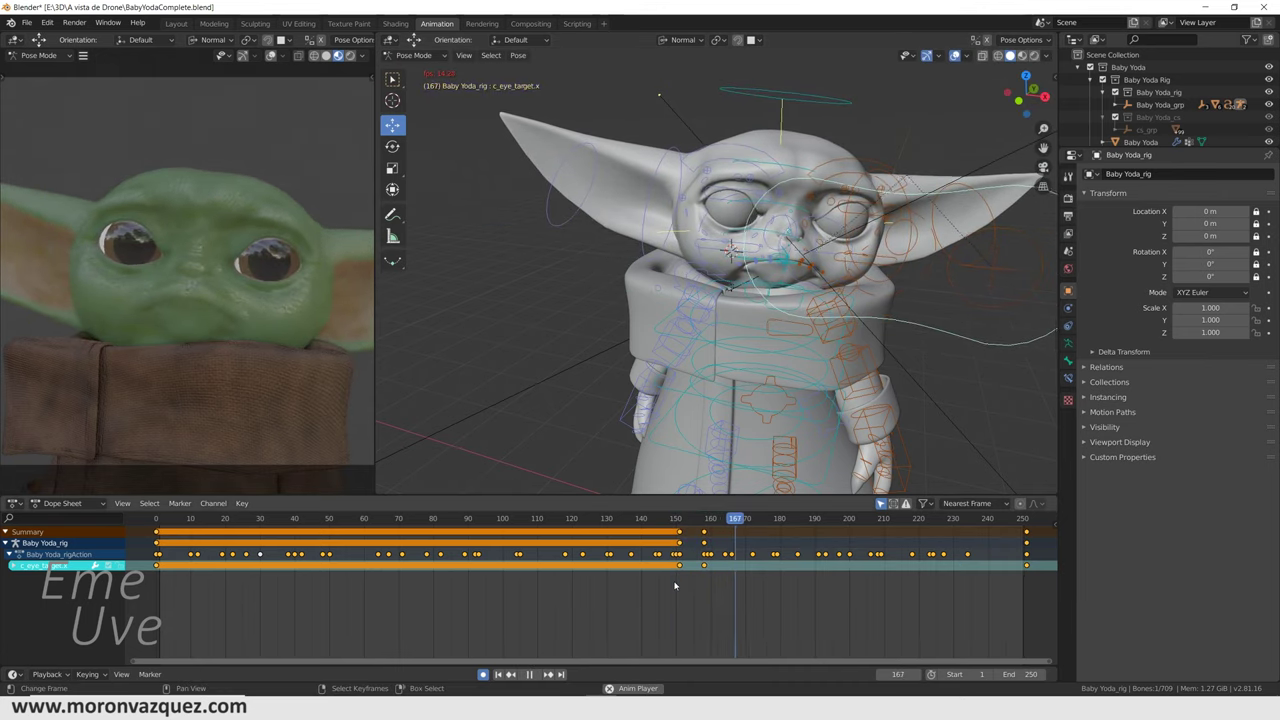
key(space)
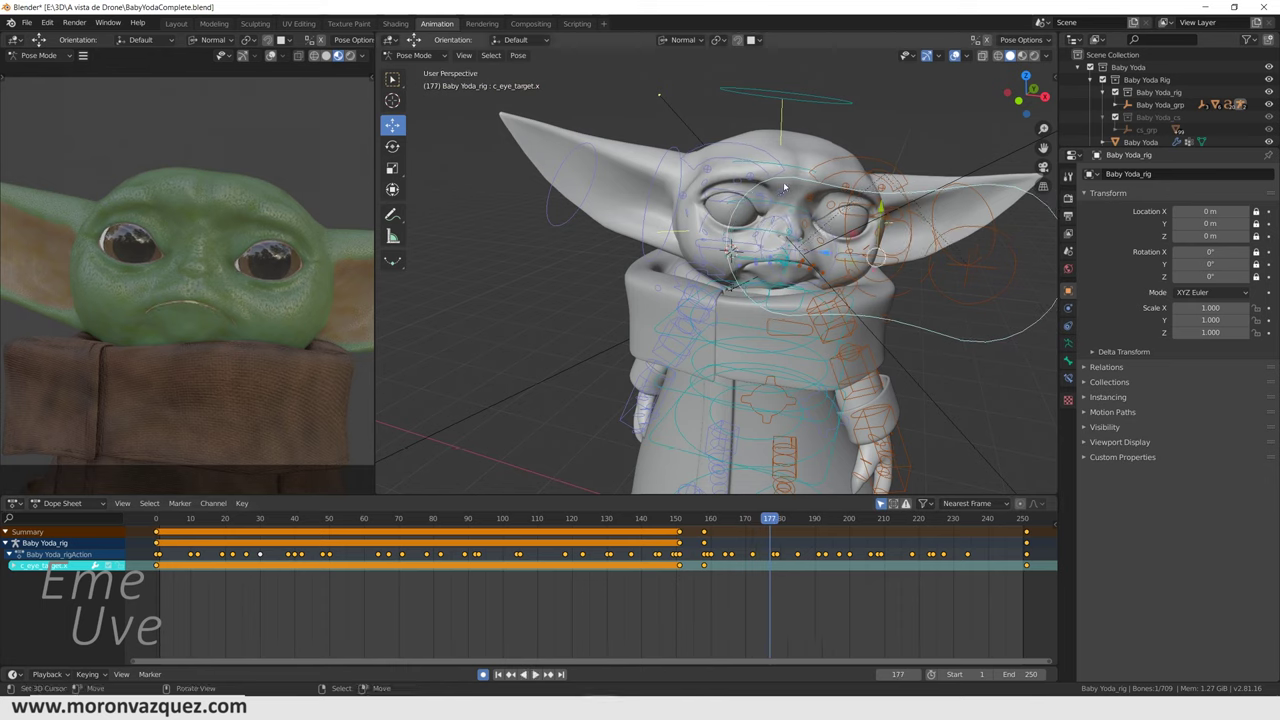
key(g)
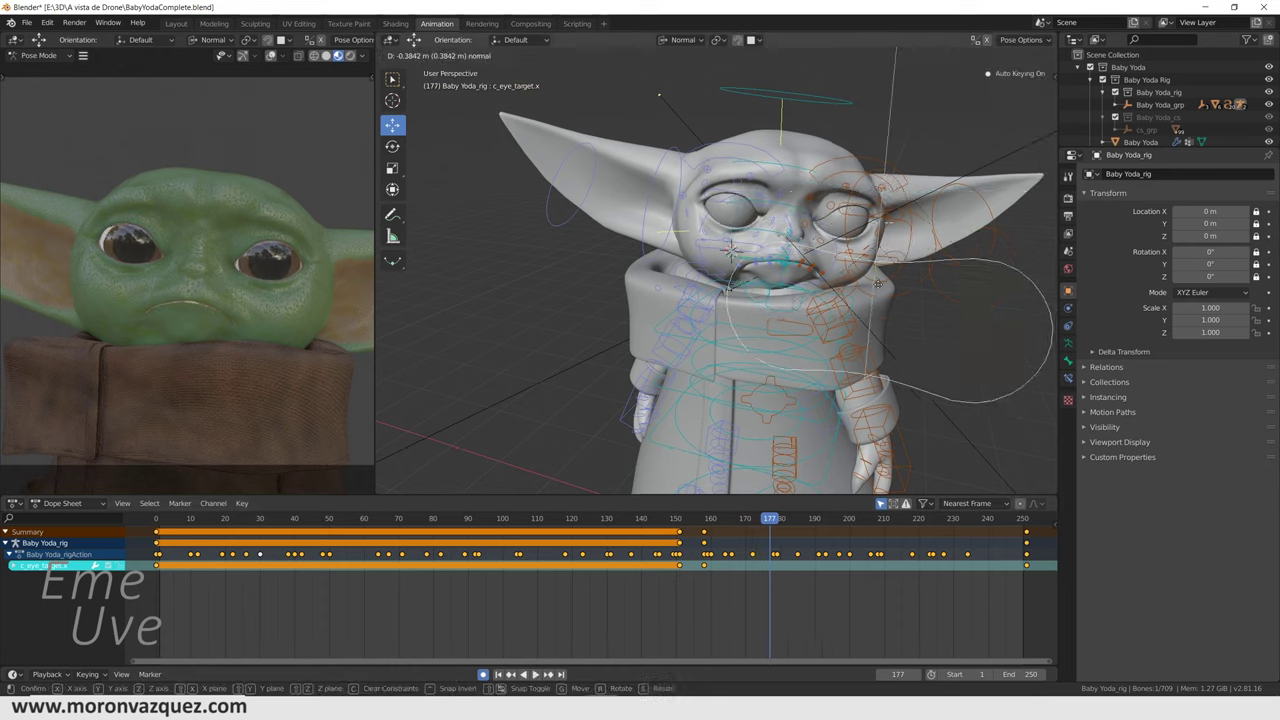
click(879, 308)
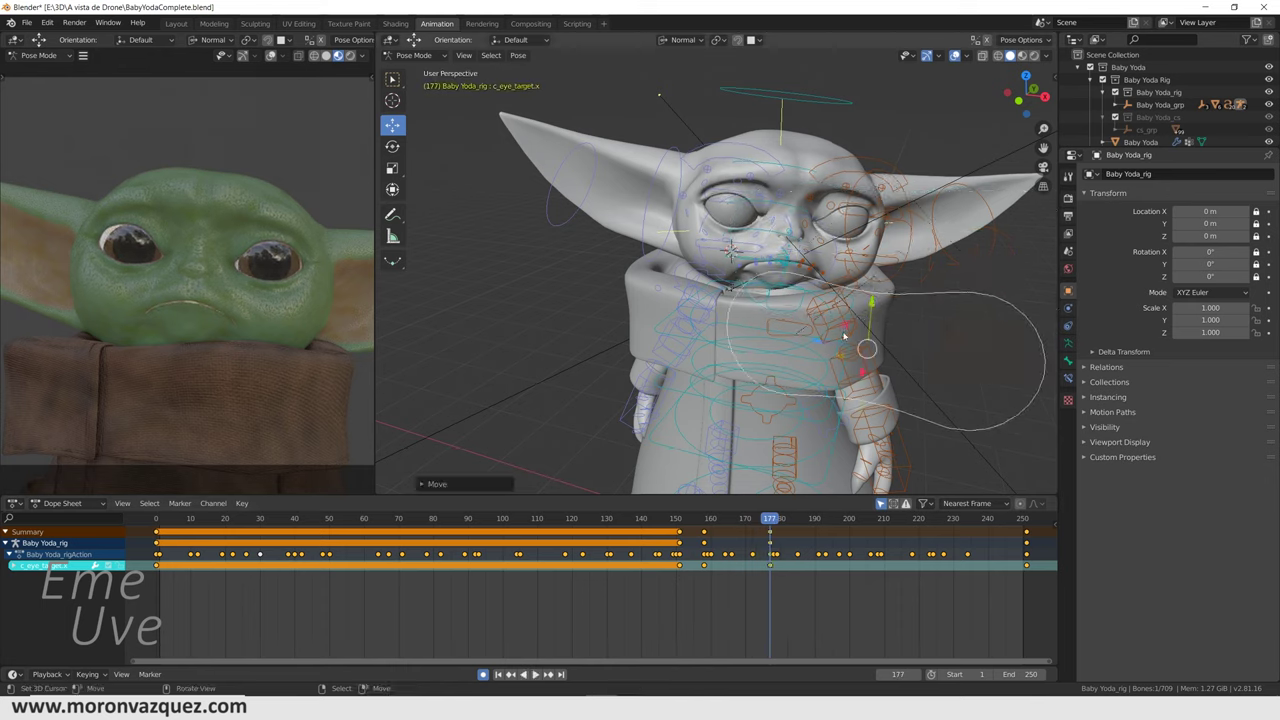
drag(771, 577, 808, 577)
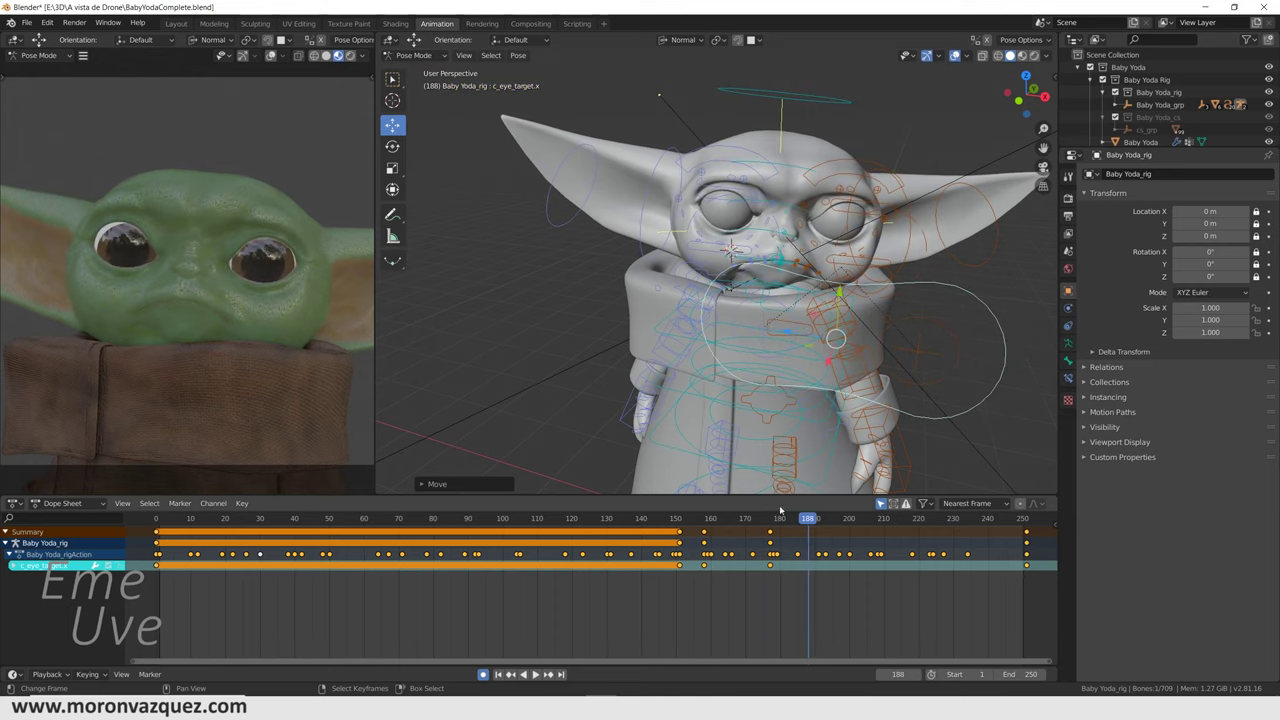
key(g)
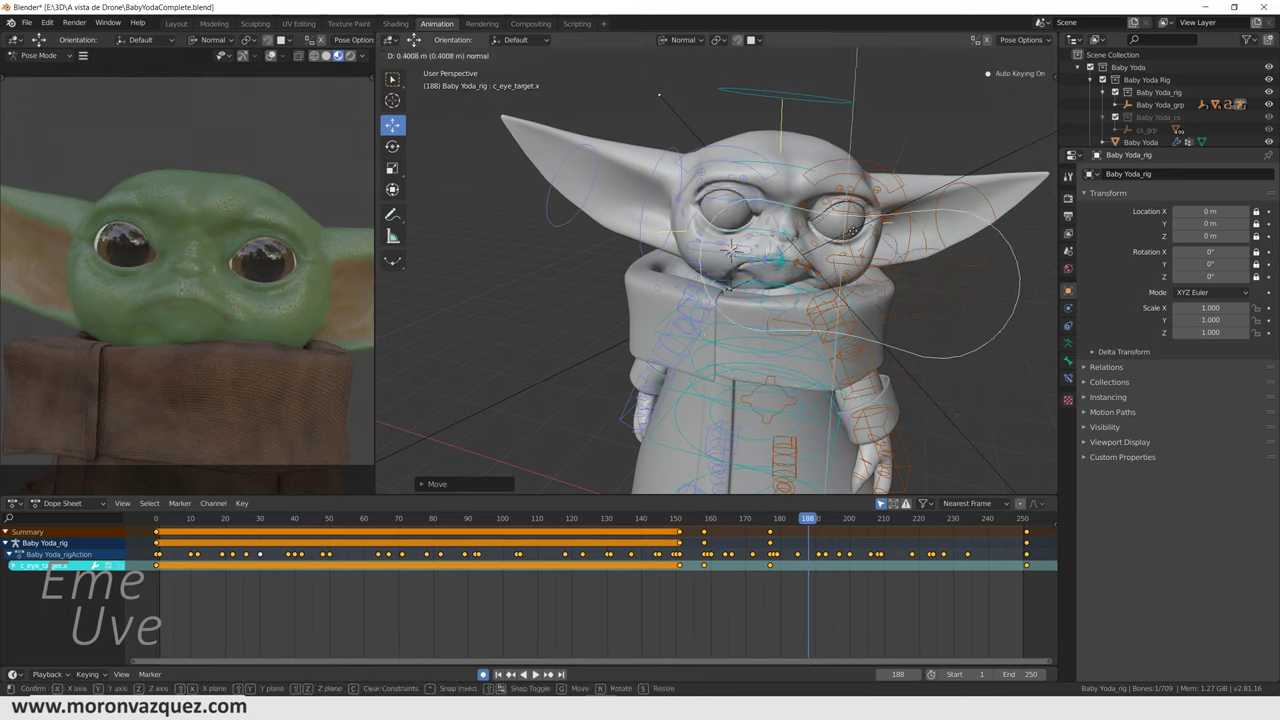
click(855, 233)
Key eye-target gaze positions at frames 194 and 201, then view from the front
key(space)
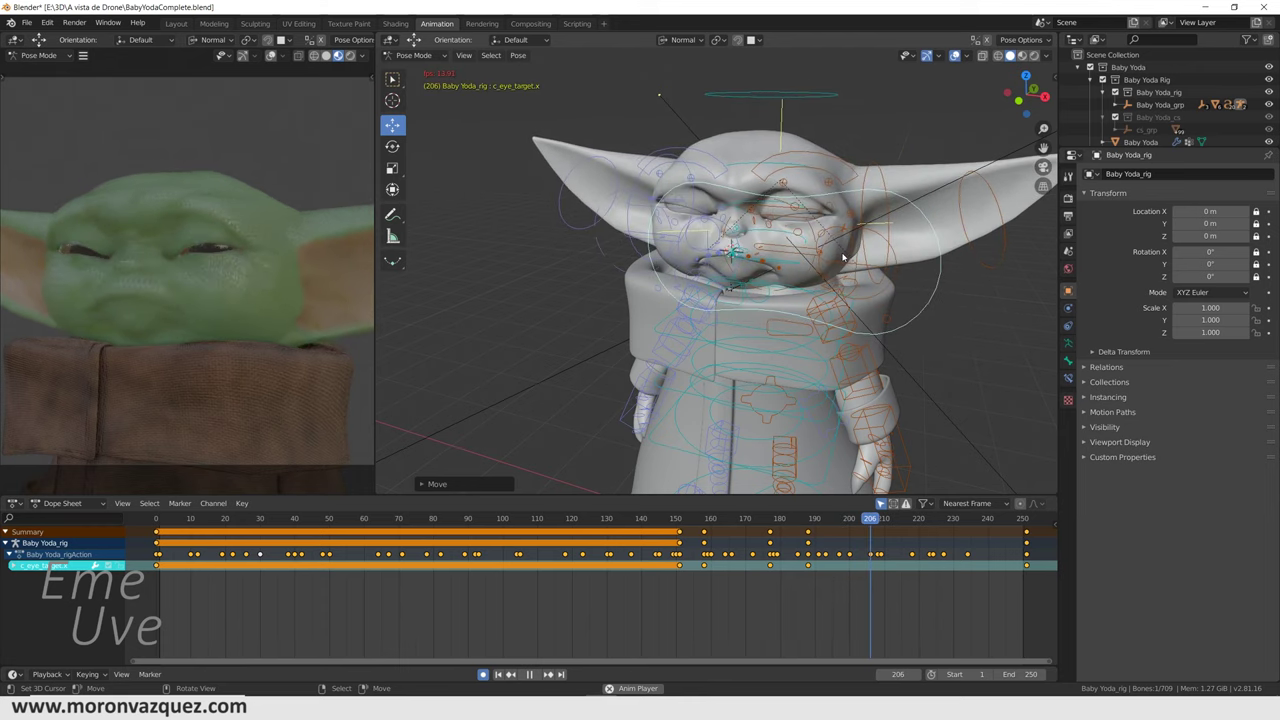
drag(800, 581, 831, 581)
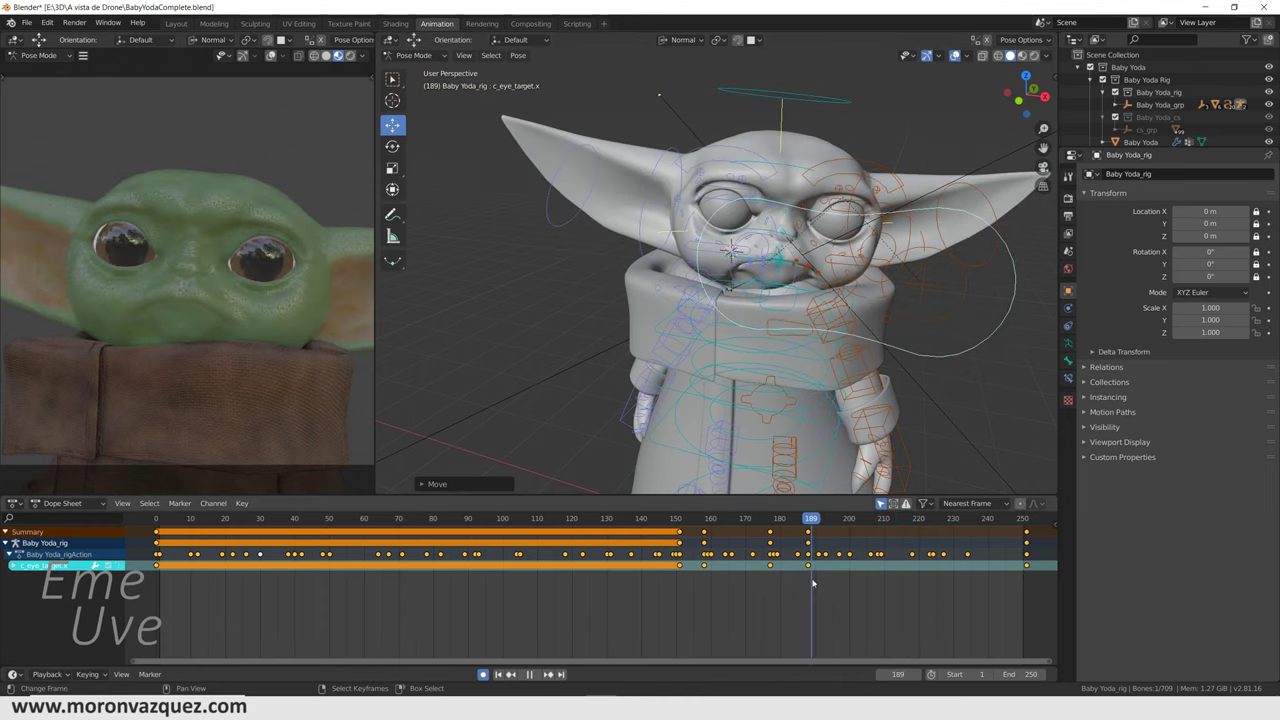
key(space)
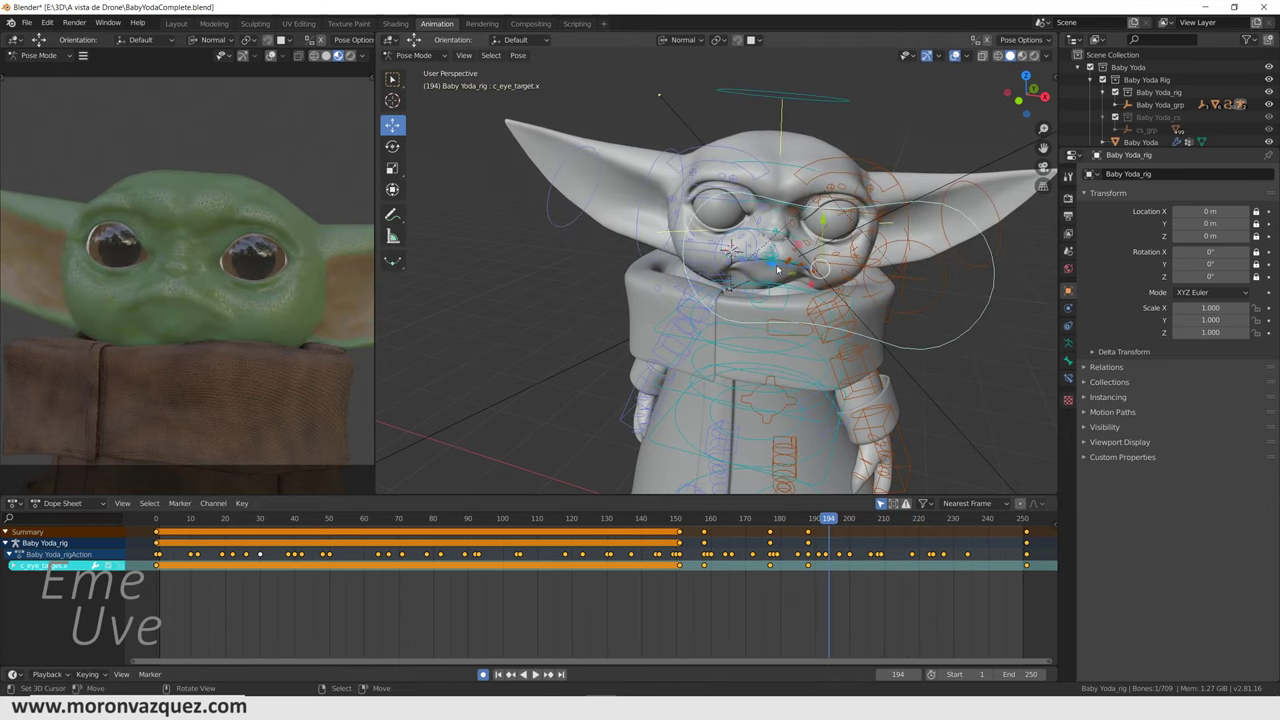
key(g)
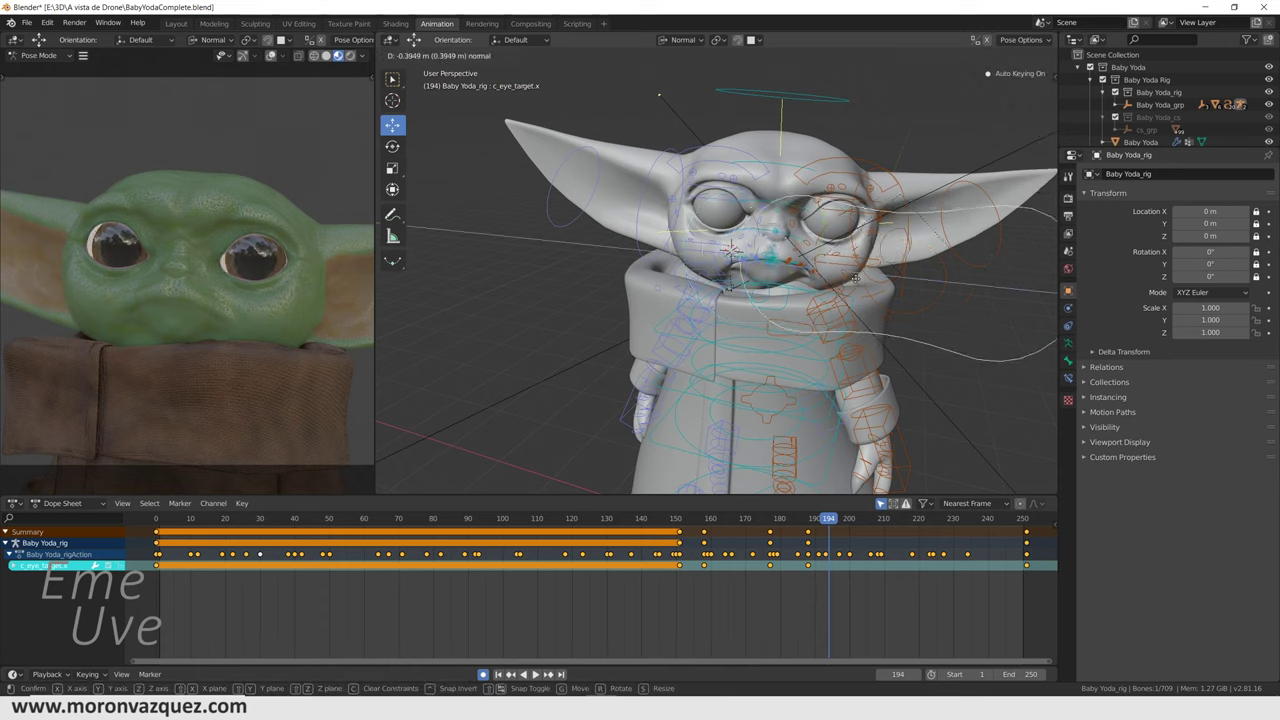
click(960, 350)
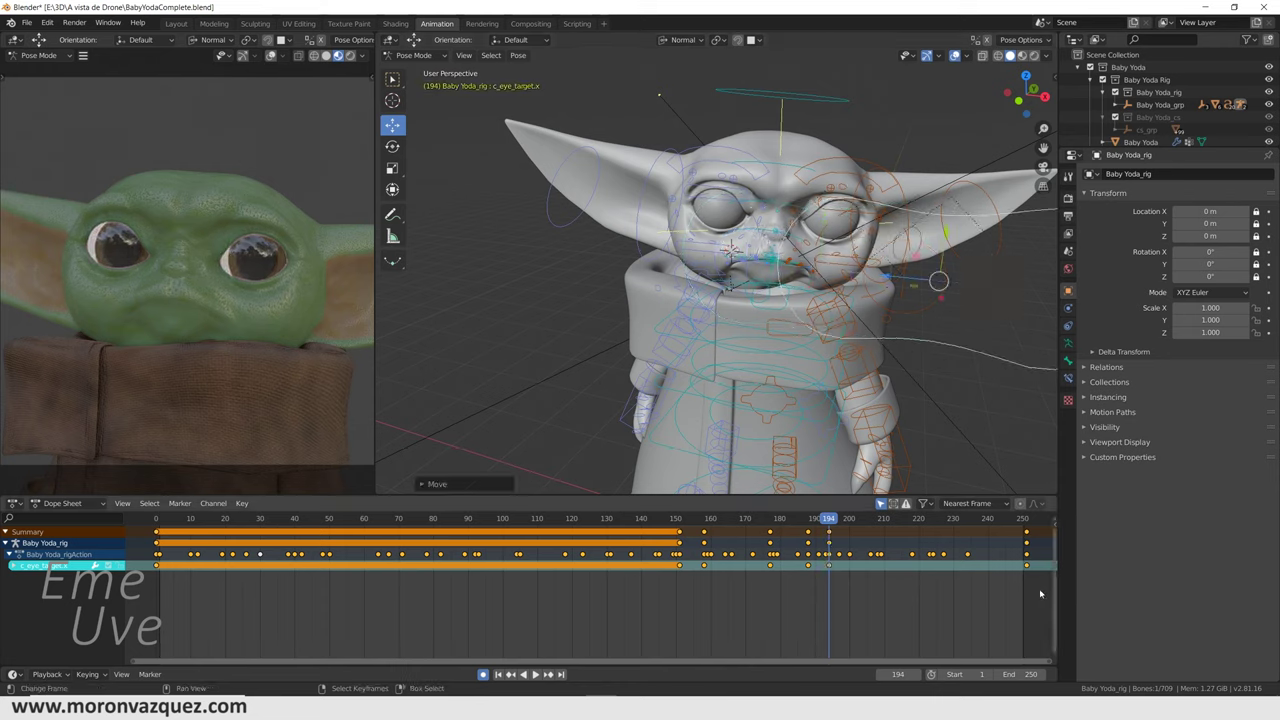
click(703, 566)
key(space)
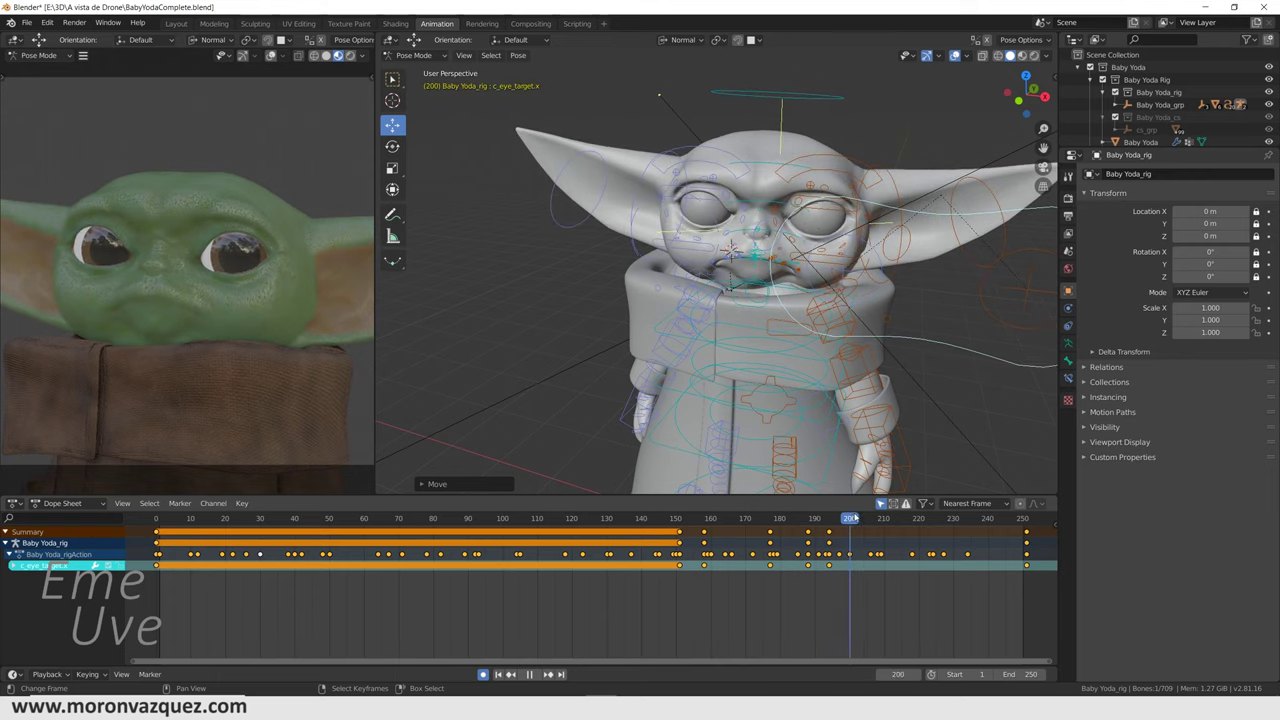
key(space)
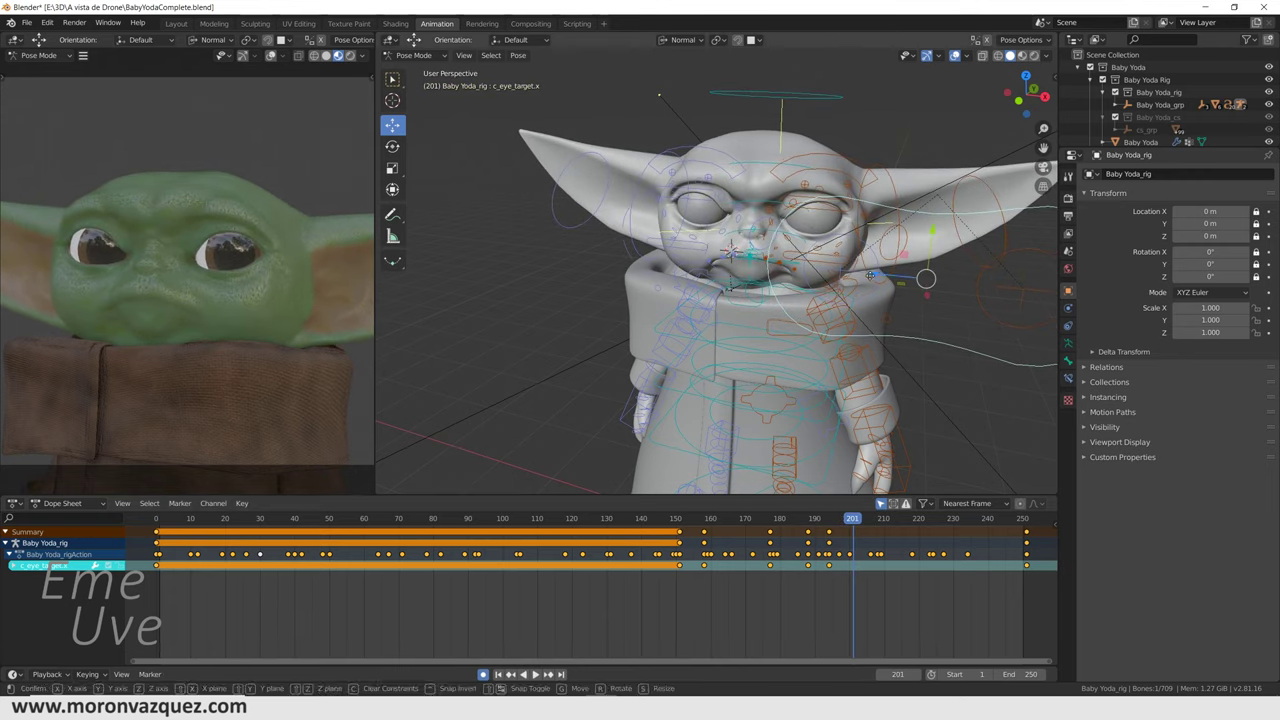
key(g)
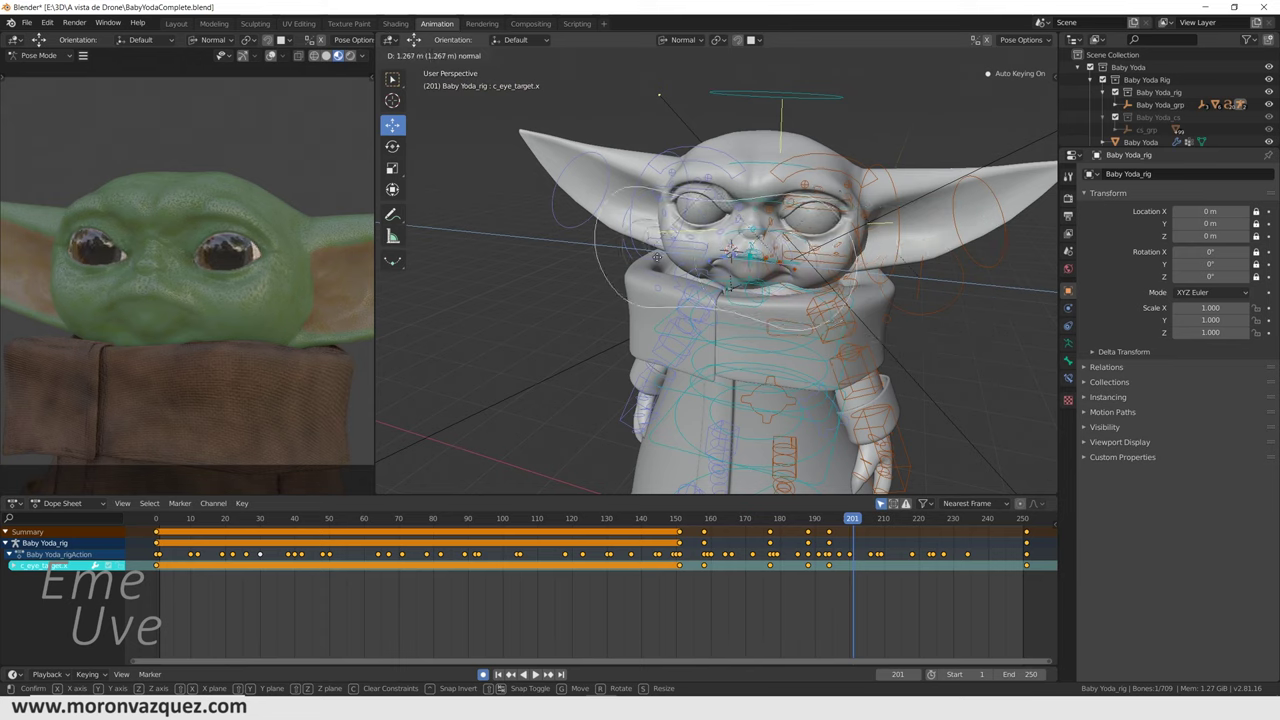
click(665, 257)
key(KP_1)
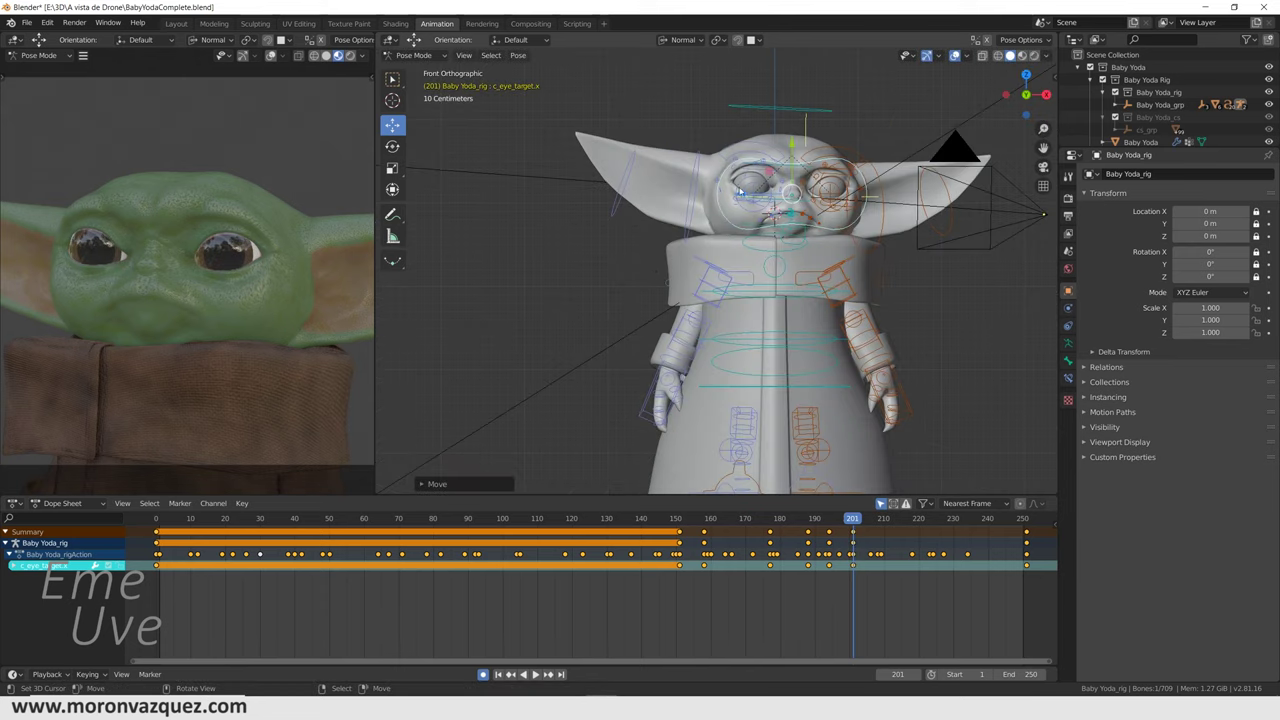
Nudge the eye target along the Z axis and replay from about frame 143
key(g)
key(z)
key(z)
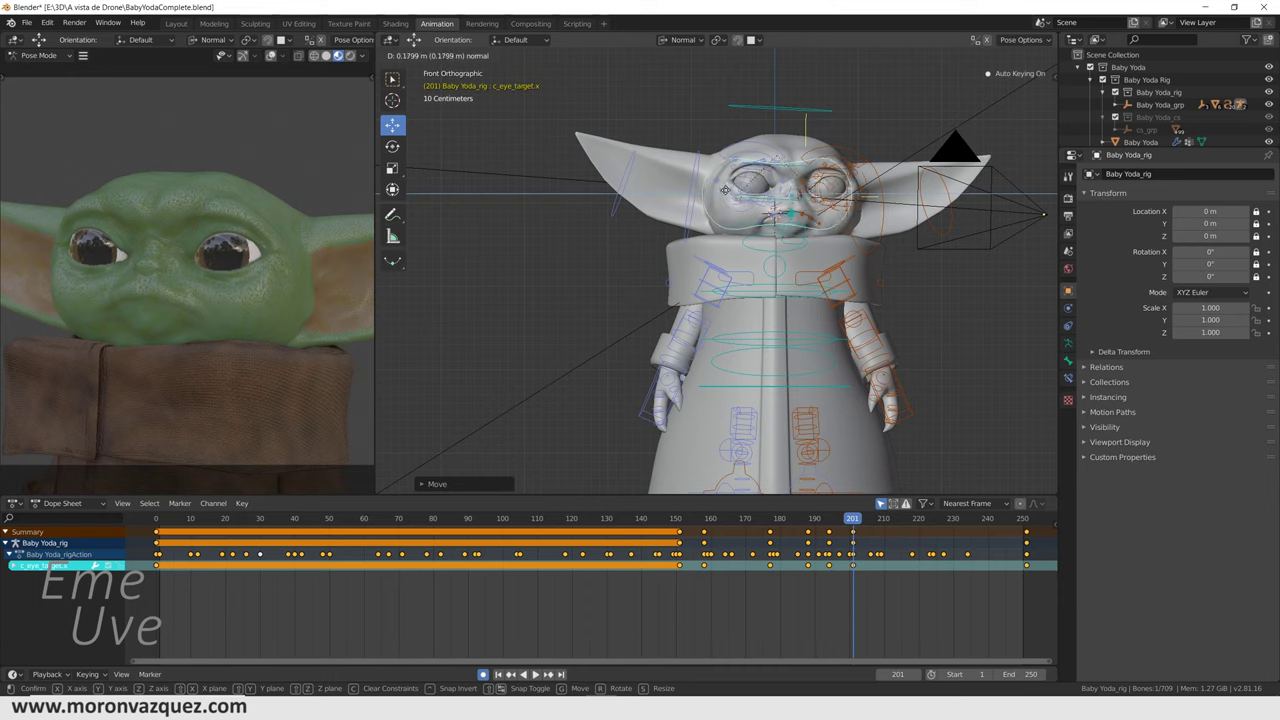
click(724, 190)
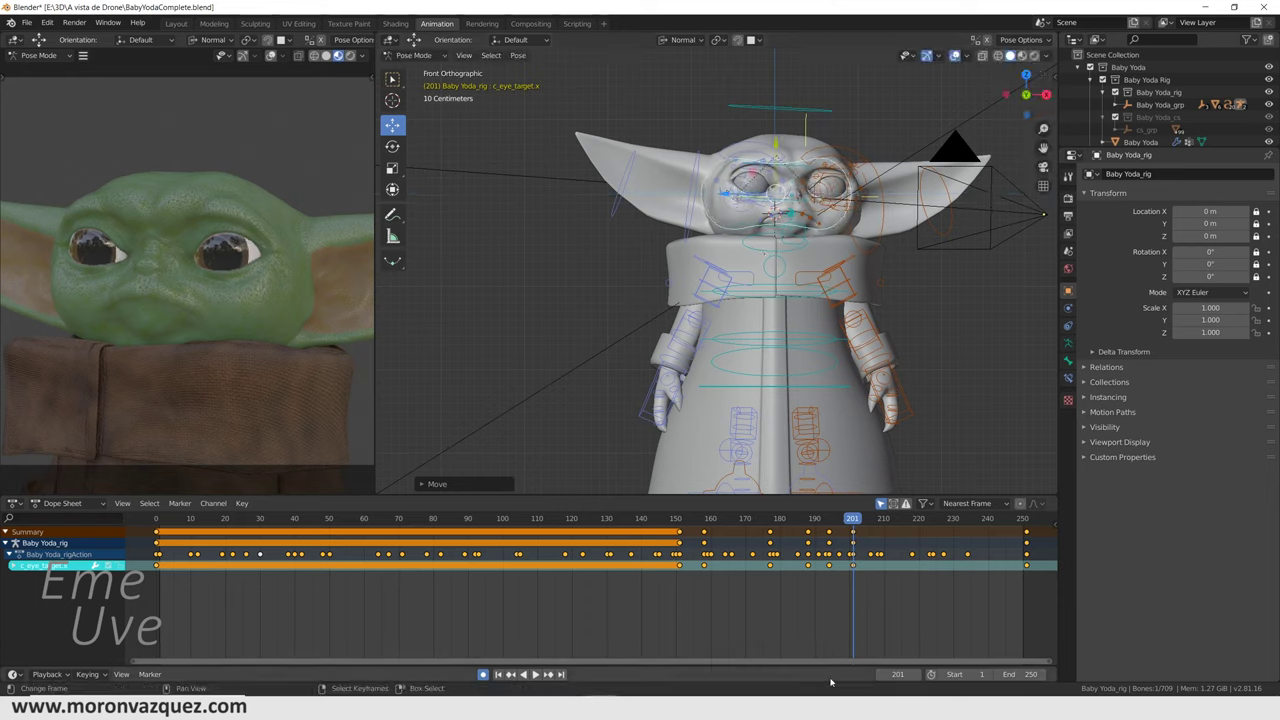
click(650, 596)
key(space)
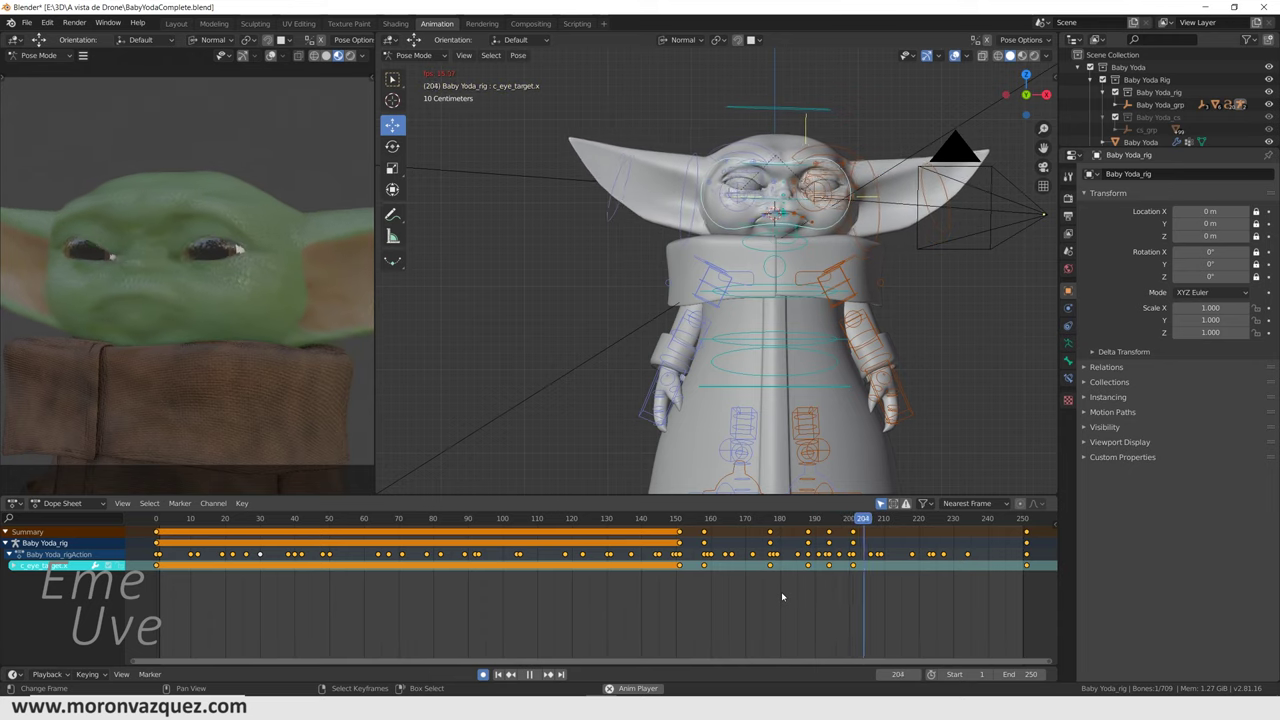
key(space)
Replay the new gaze motion from around frames 185, 190 and 193
click(800, 590)
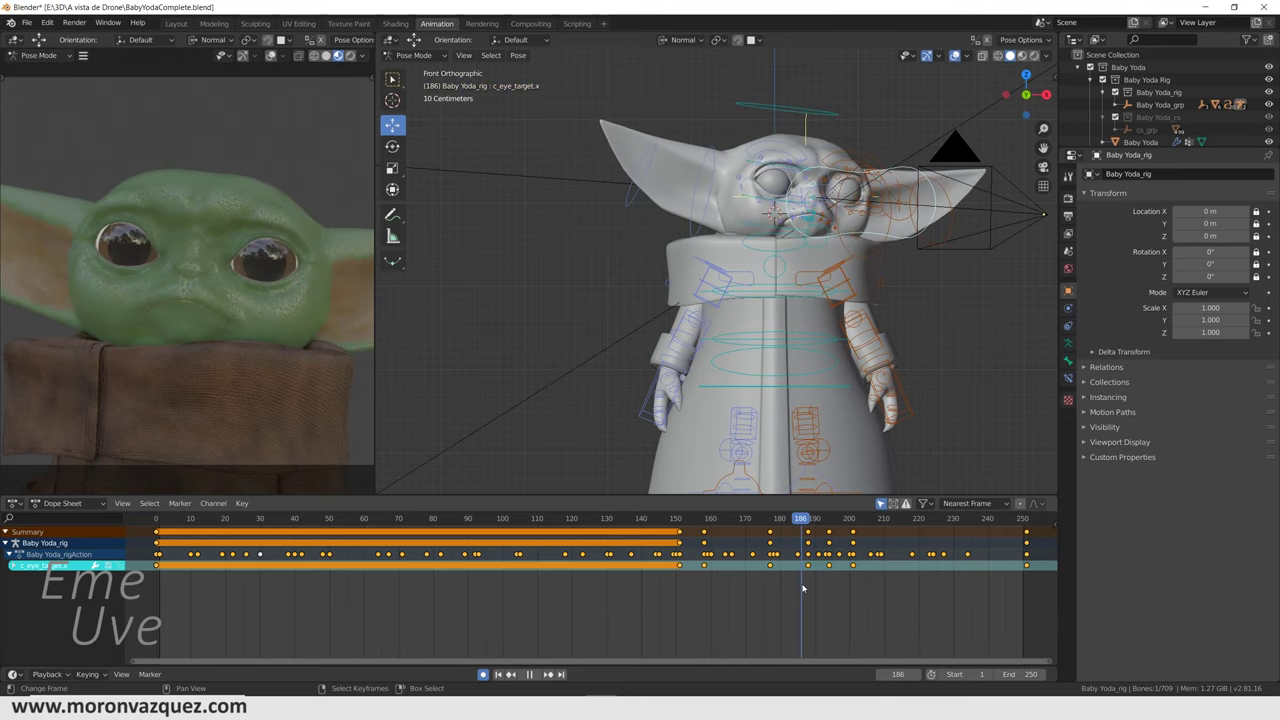
key(space)
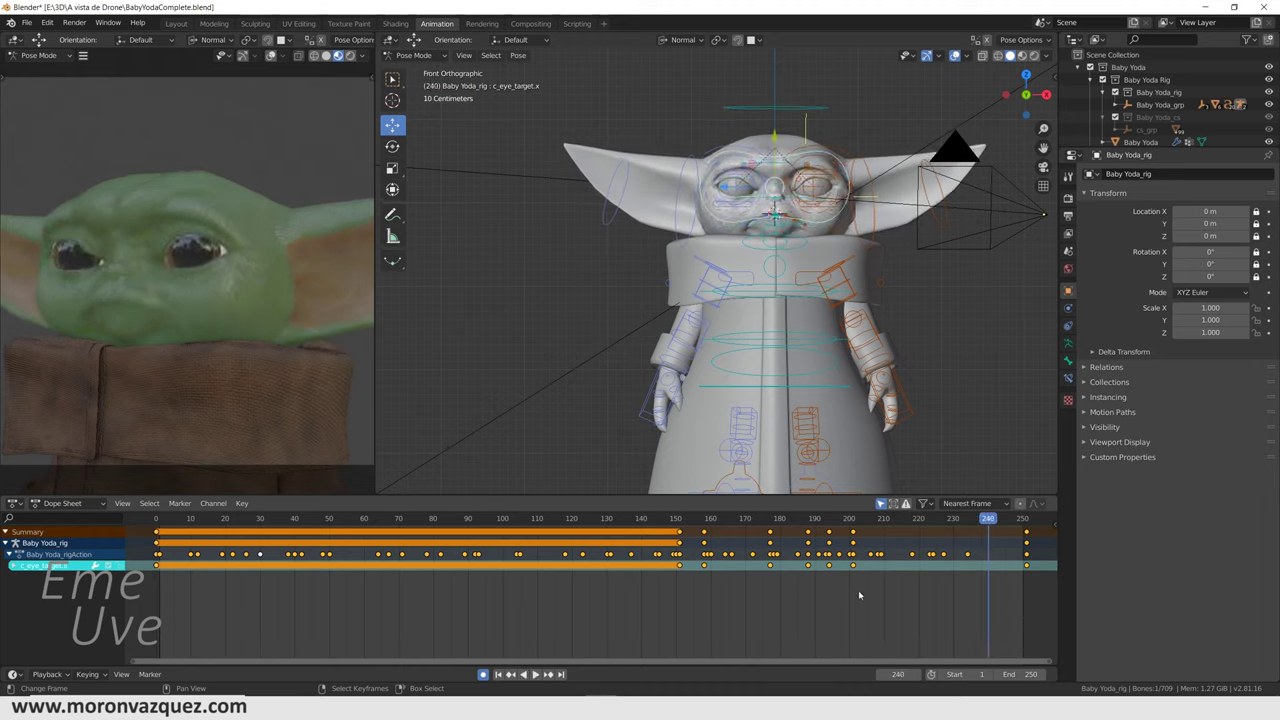
click(803, 582)
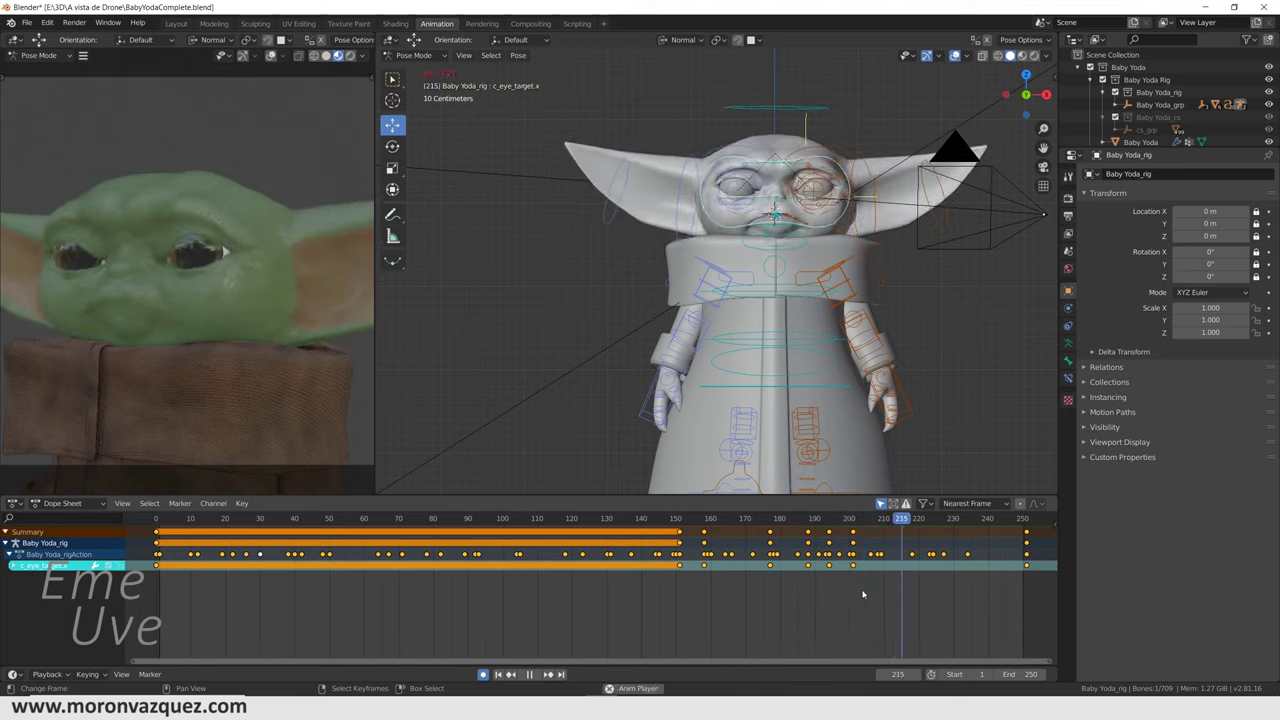
key(space)
click(825, 588)
key(space)
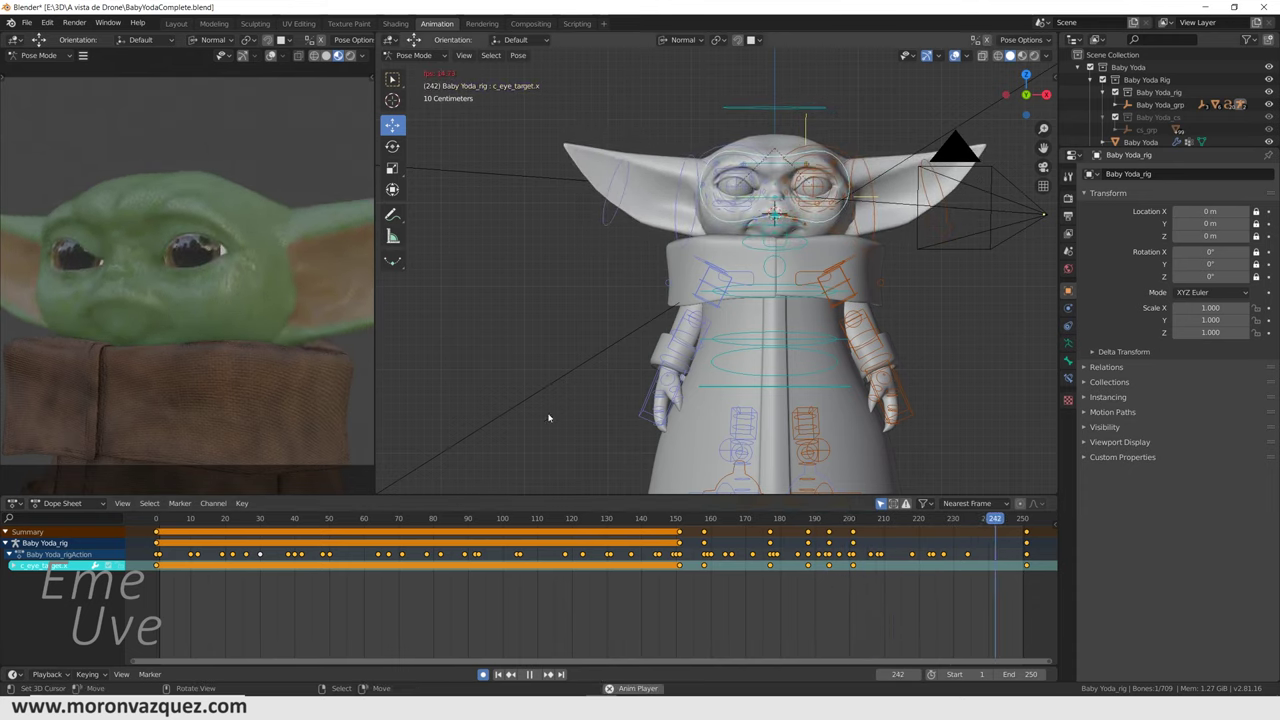
key(space)
key(space)
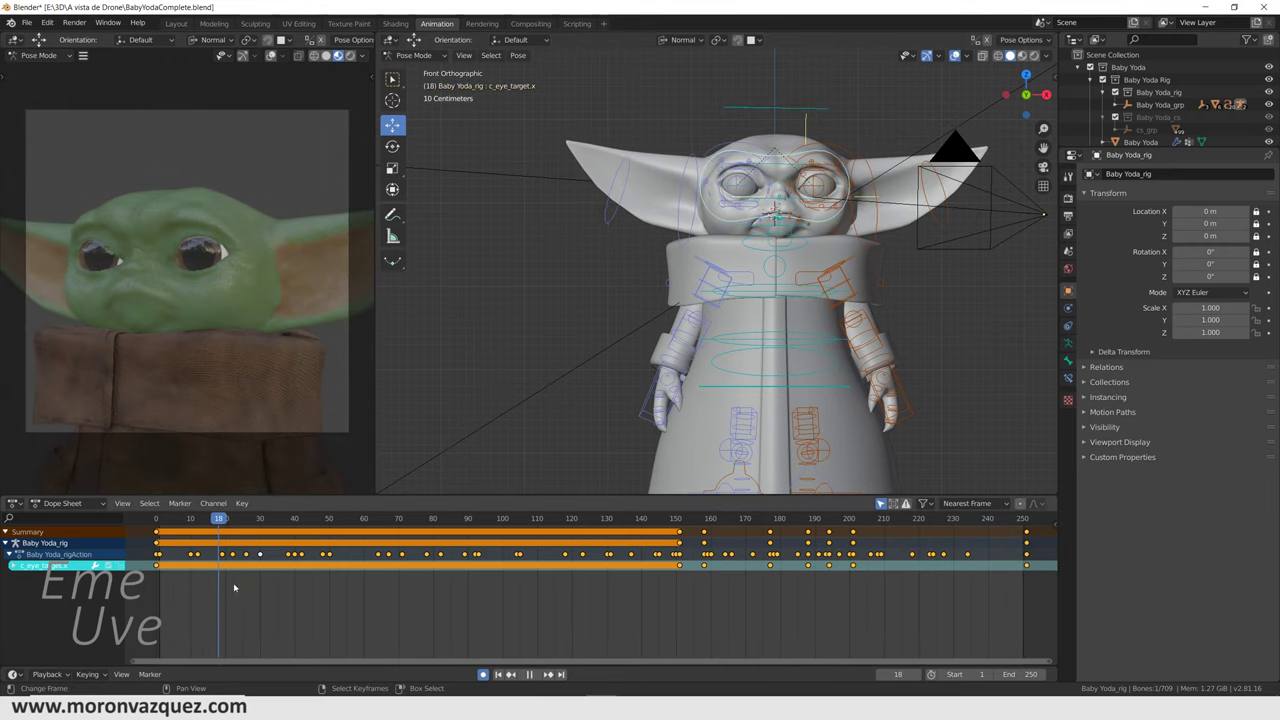
Scrub from frame 39 through the clip to check the eyes, then return to frame 0
drag(232, 587, 291, 590)
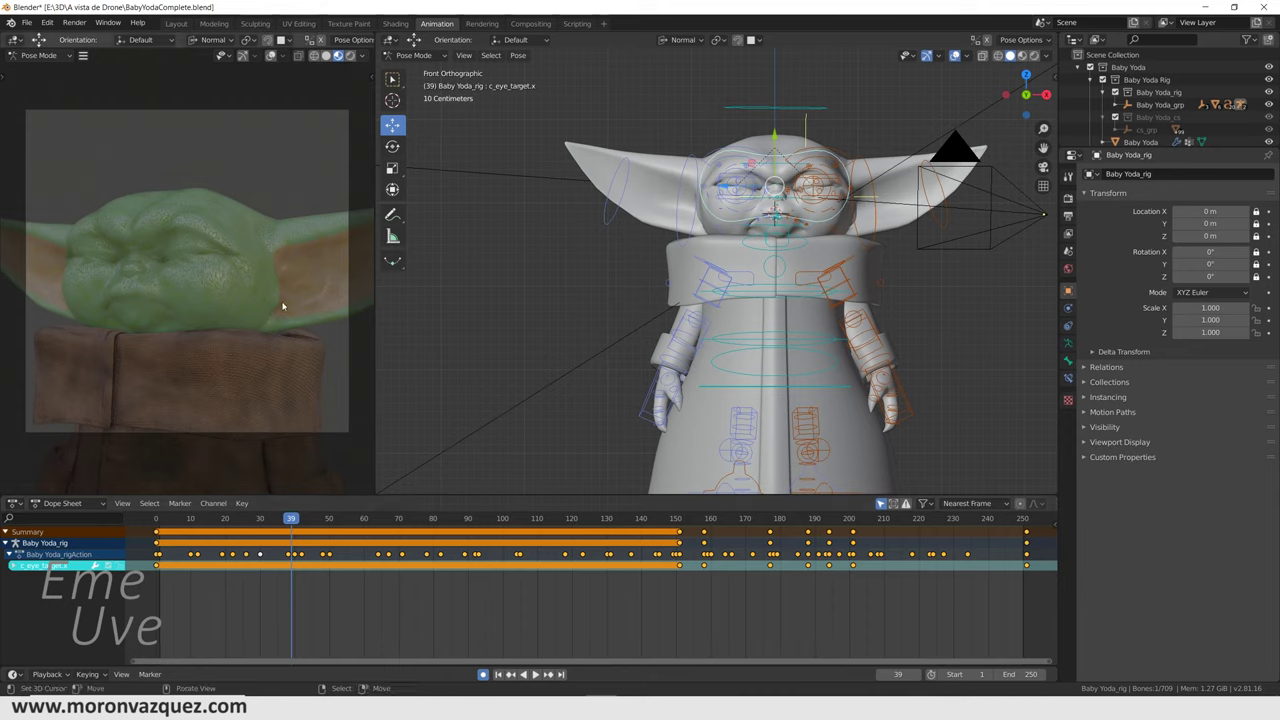
key(space)
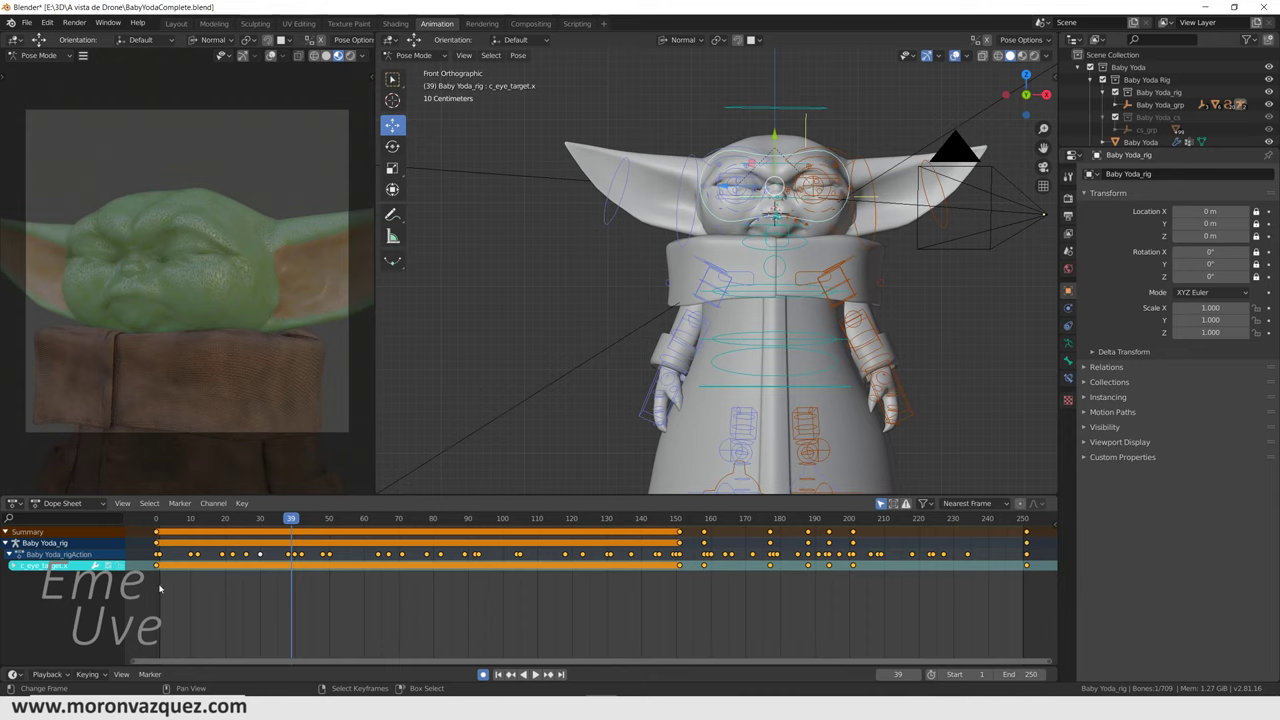
mouse_move(328, 580)
mouse_down()
mouse_move(946, 586)
mouse_move(926, 580)
mouse_up()
key(space)
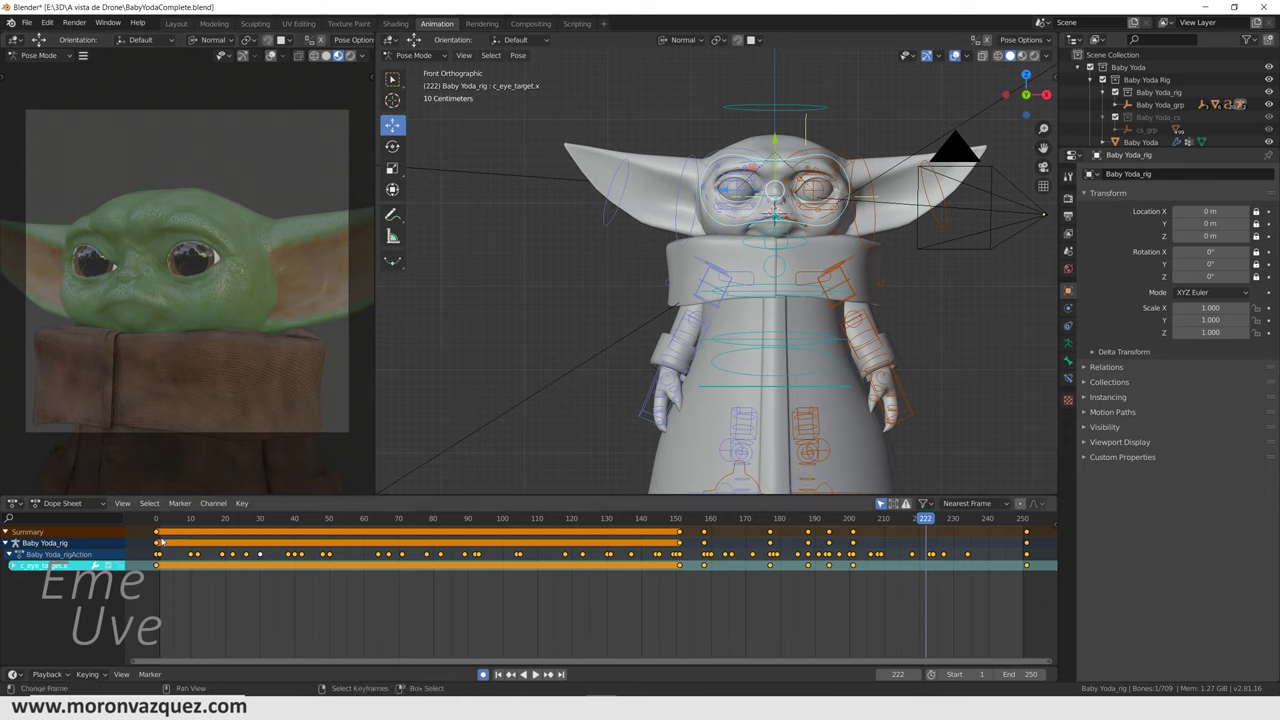
click(157, 518)
key(space)
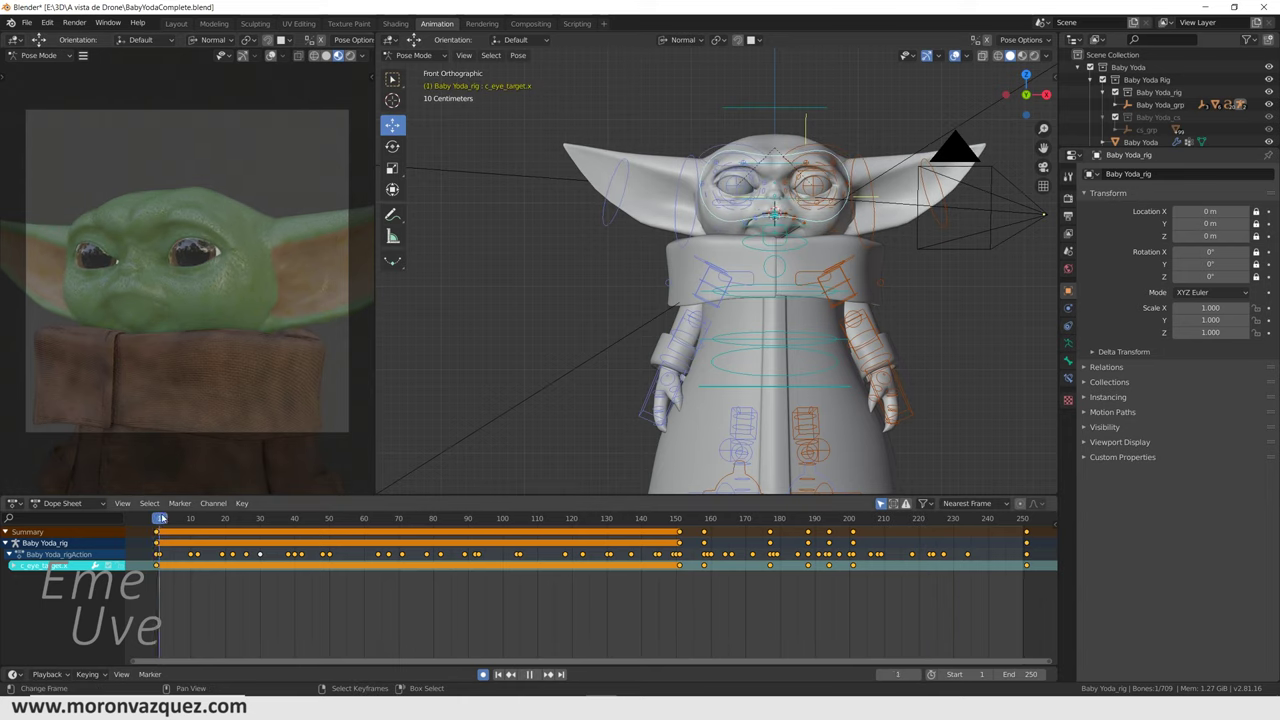
click(156, 518)
key(space)
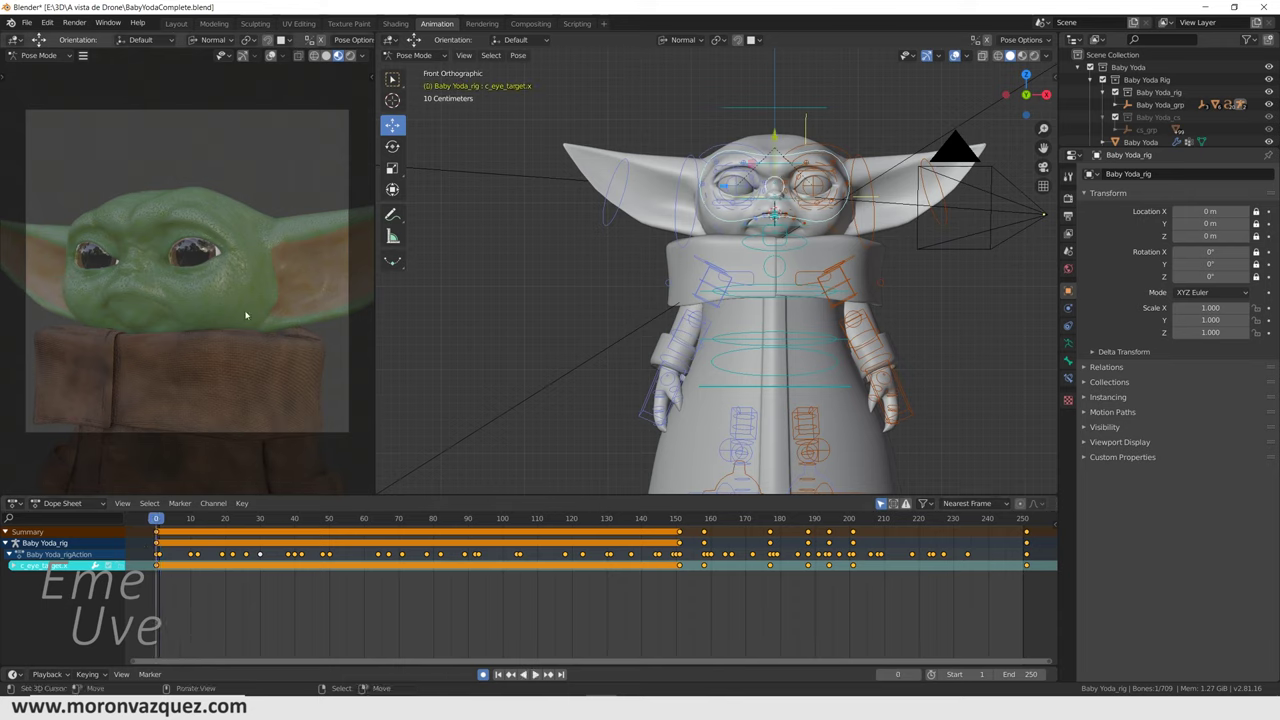
Play from frame 0, inspect frames 134–158, and stop back at frame 0 with Baby Yoda recentred
key(space)
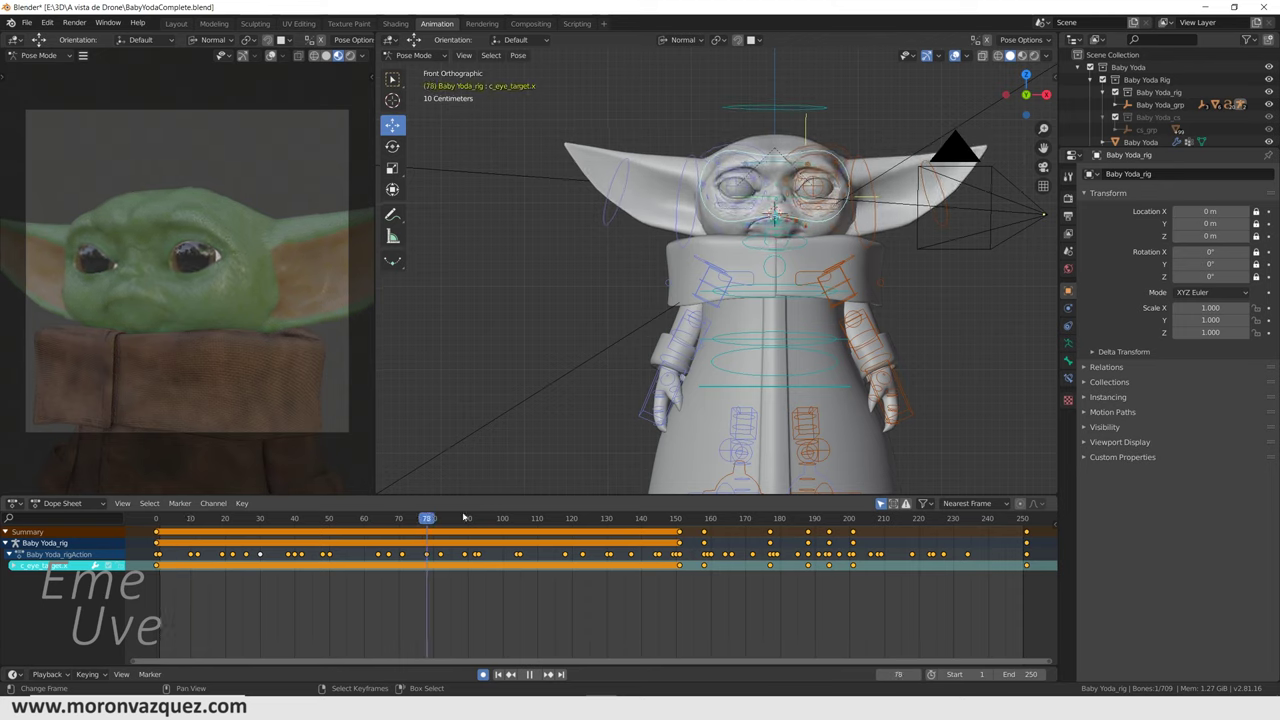
mouse_move(633, 514)
mouse_down()
mouse_move(723, 512)
mouse_move(686, 512)
mouse_move(701, 512)
mouse_up()
key(space)
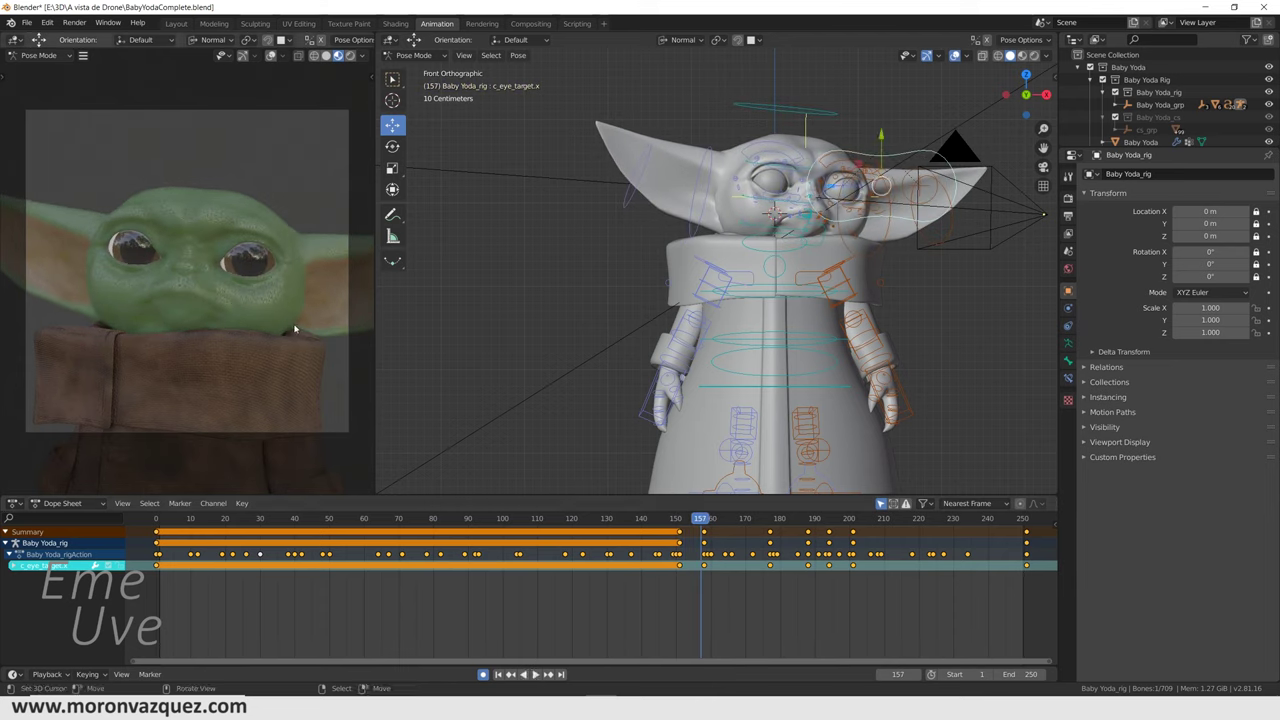
key(space)
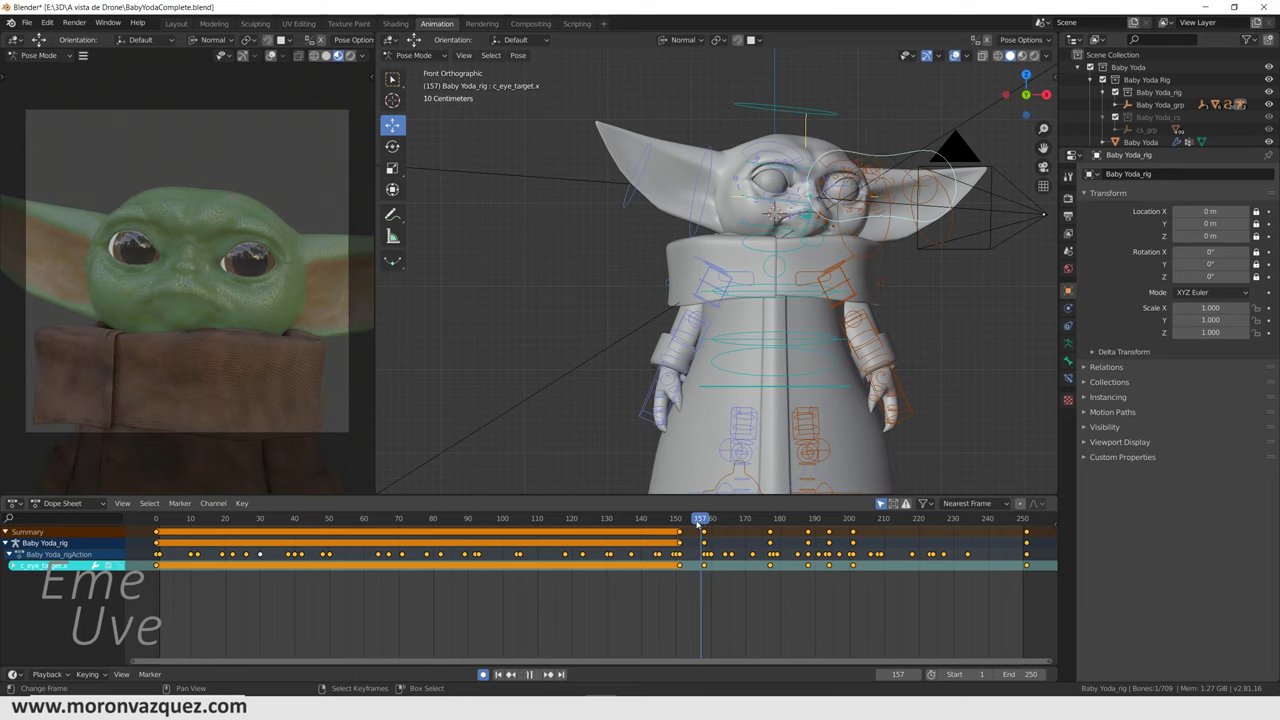
click(684, 525)
drag(684, 528, 155, 543)
key(space)
shift+middle_drag(677, 133, 562, 188)
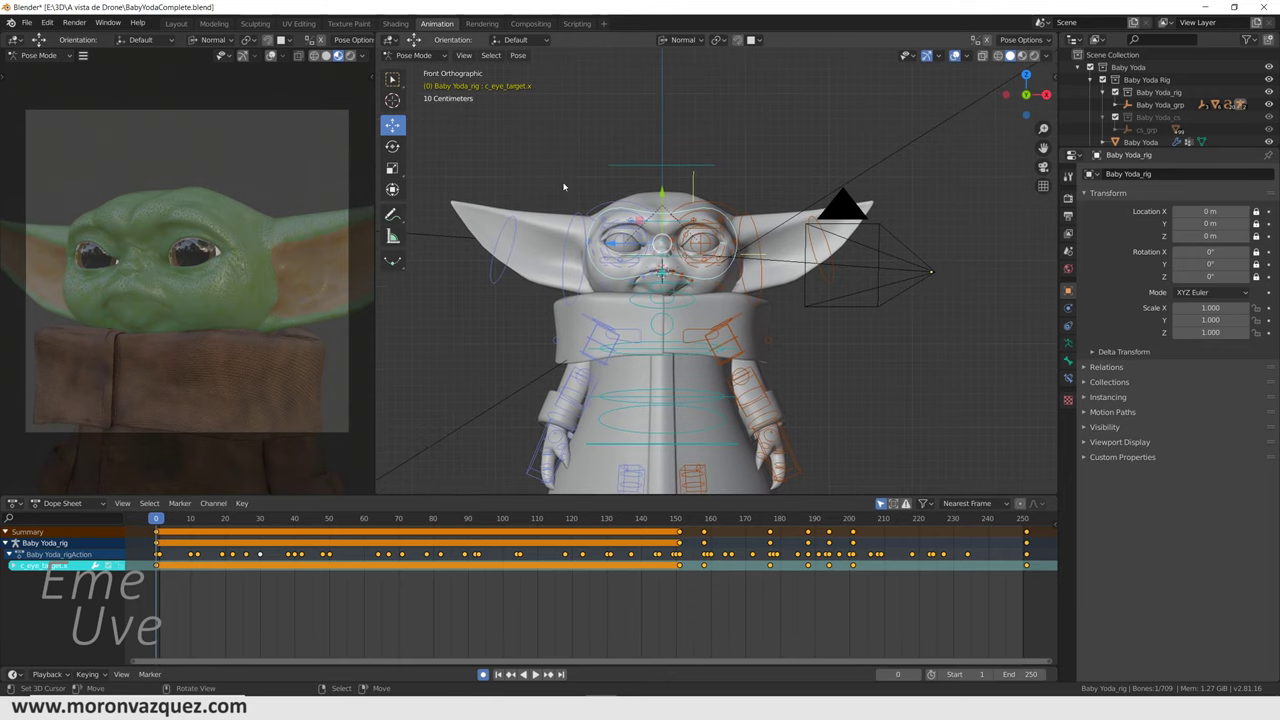
Select both ear controls c_ear_01.r and c_ear_01.l and key them at frame 0 and the final frame
click(575, 216)
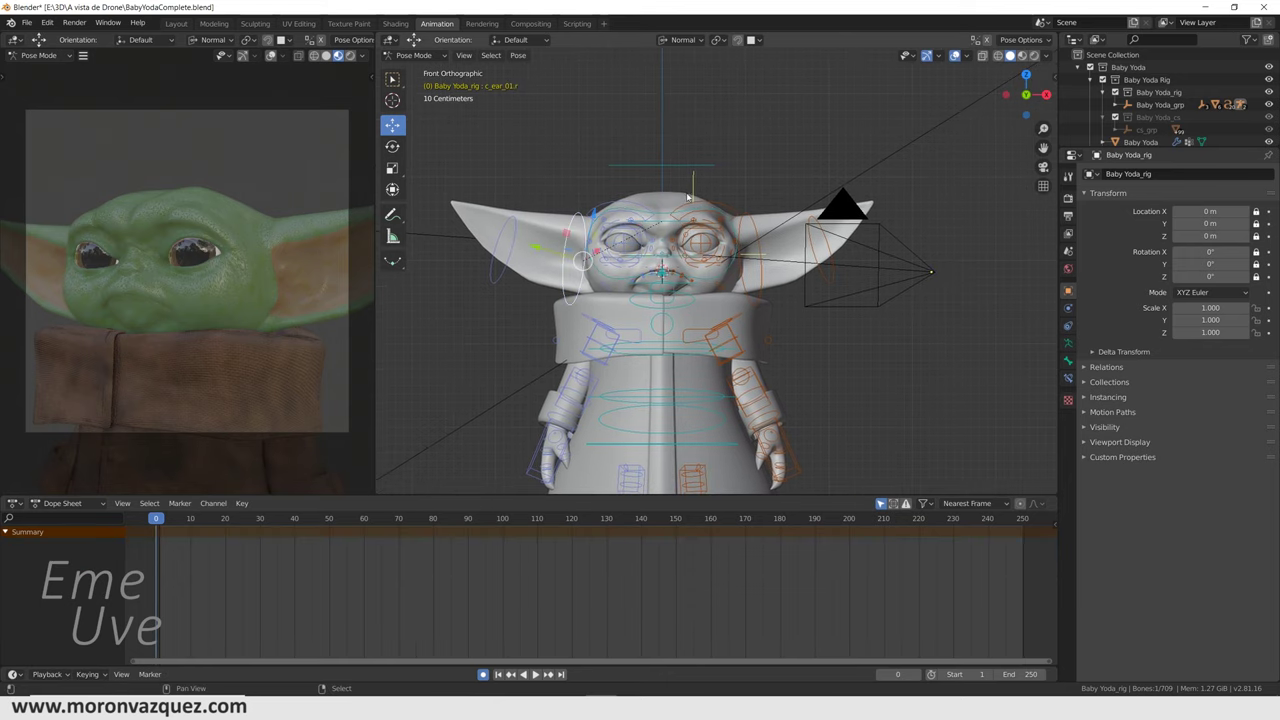
click(746, 220)
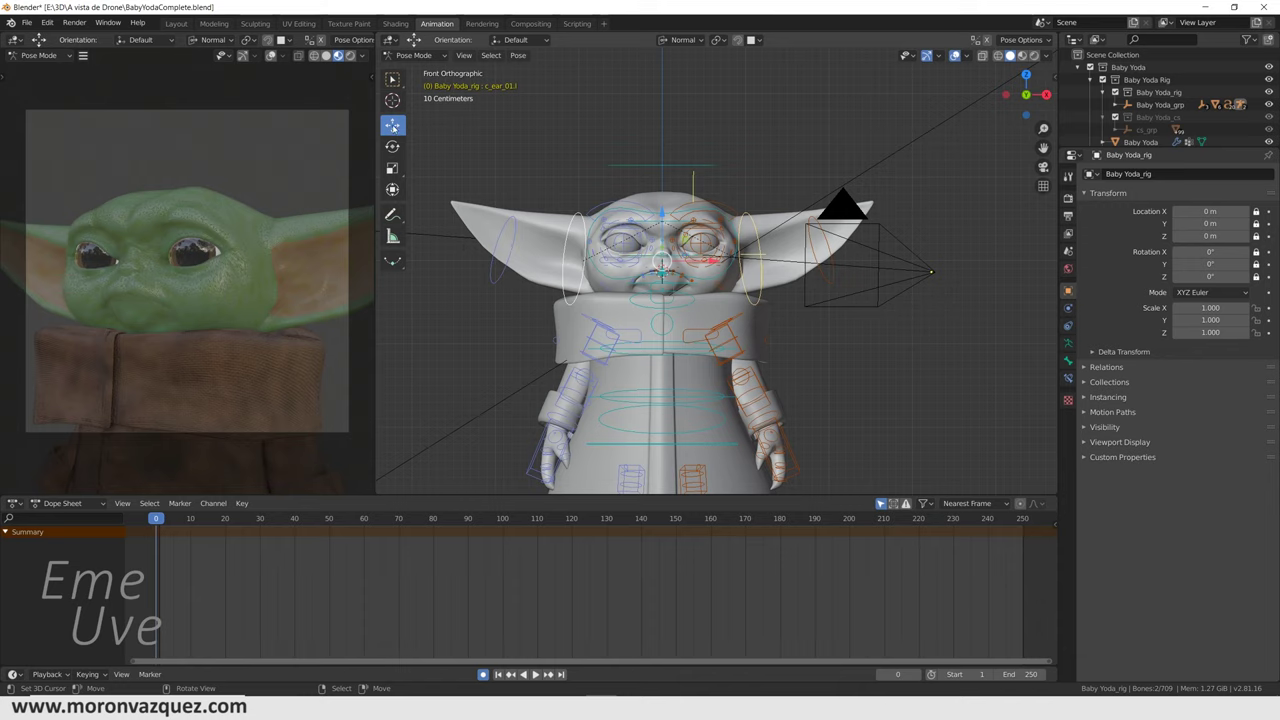
click(659, 210)
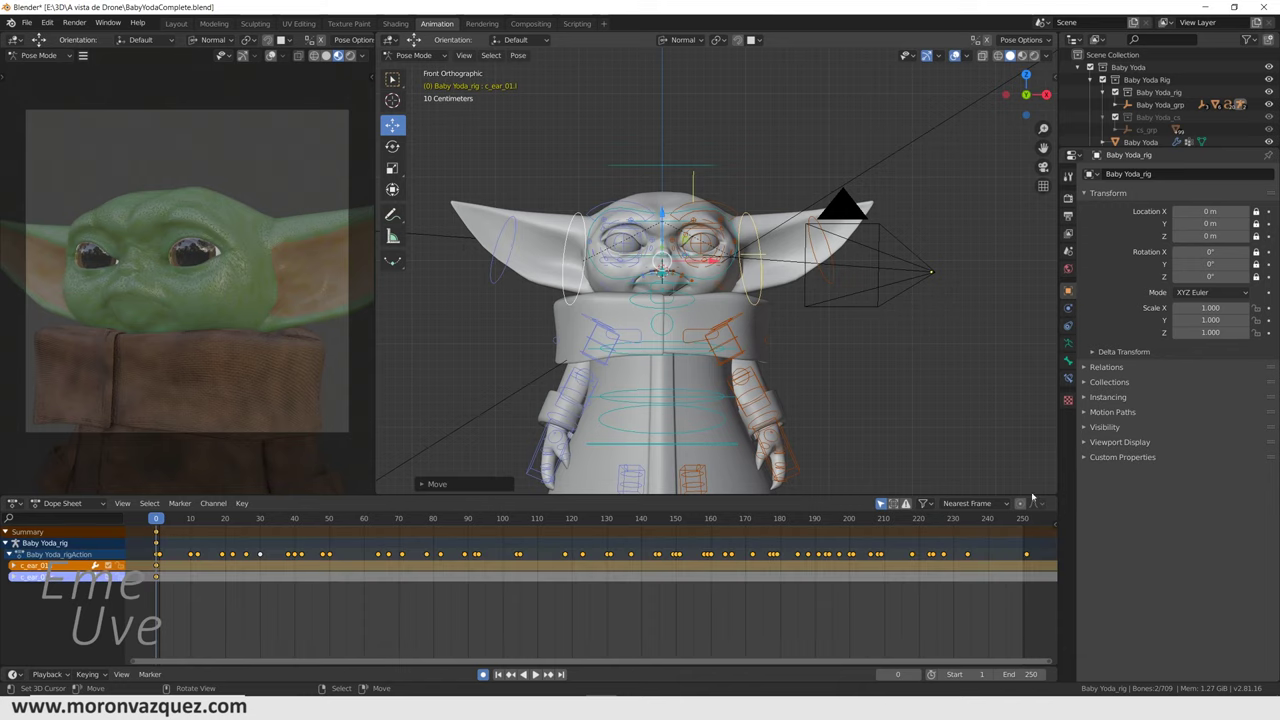
click(1023, 596)
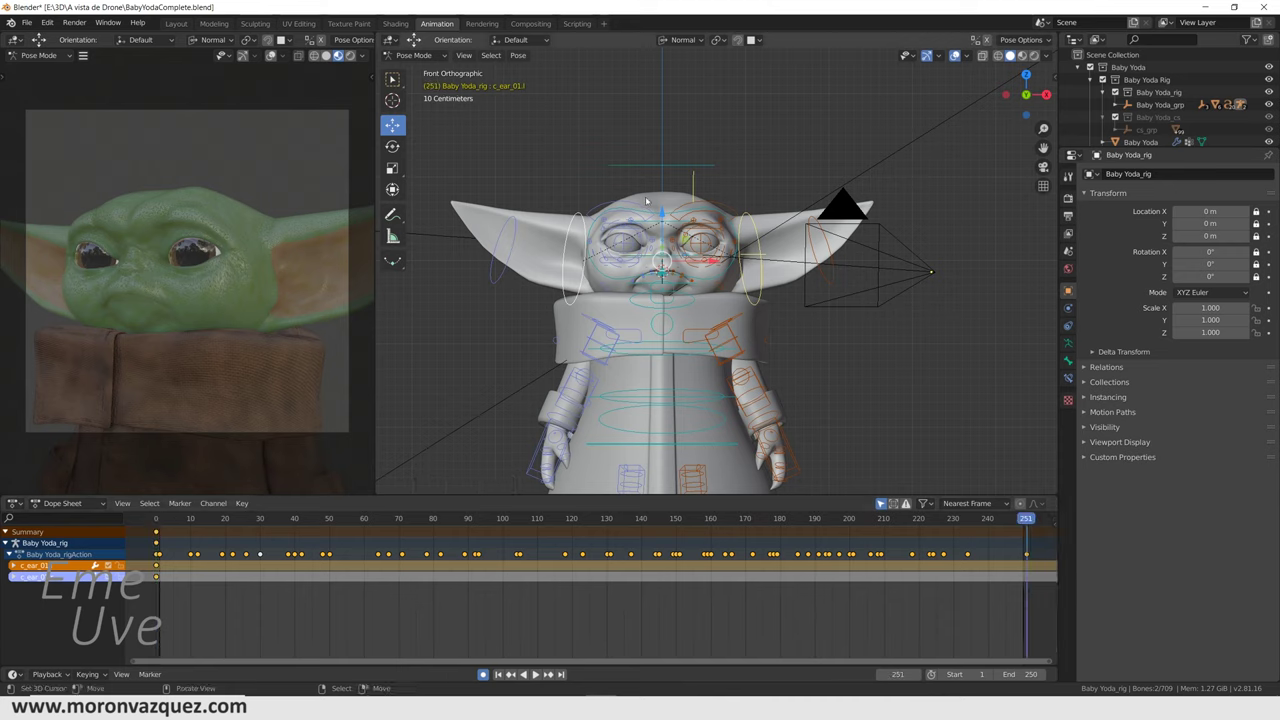
key(a)
Pose the ears at frame 24 and key them at frame 47
key(space)
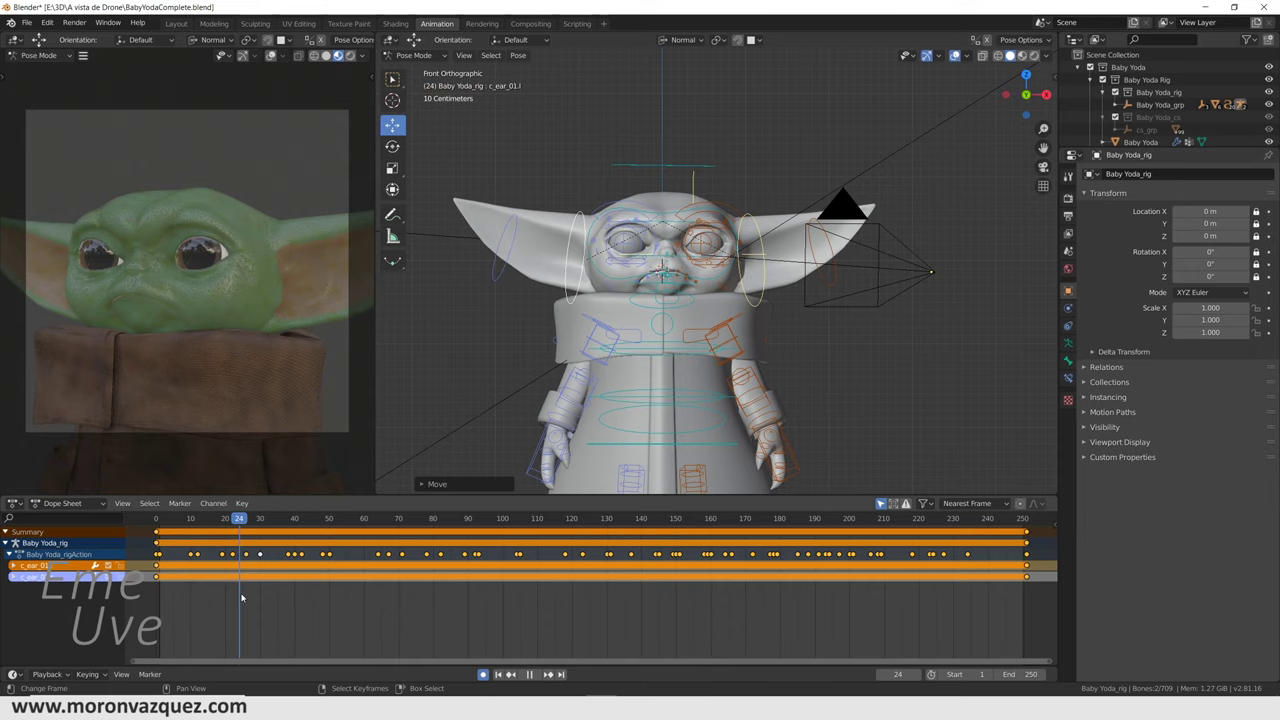
key(g)
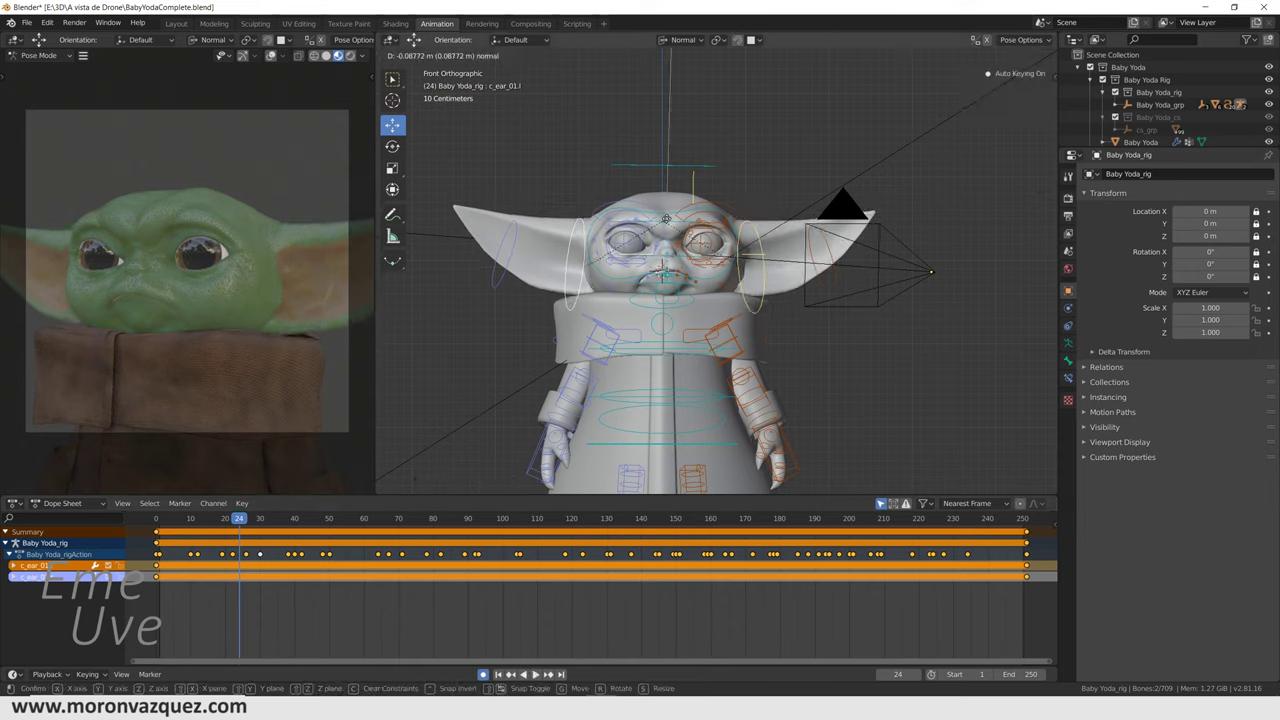
key(Return)
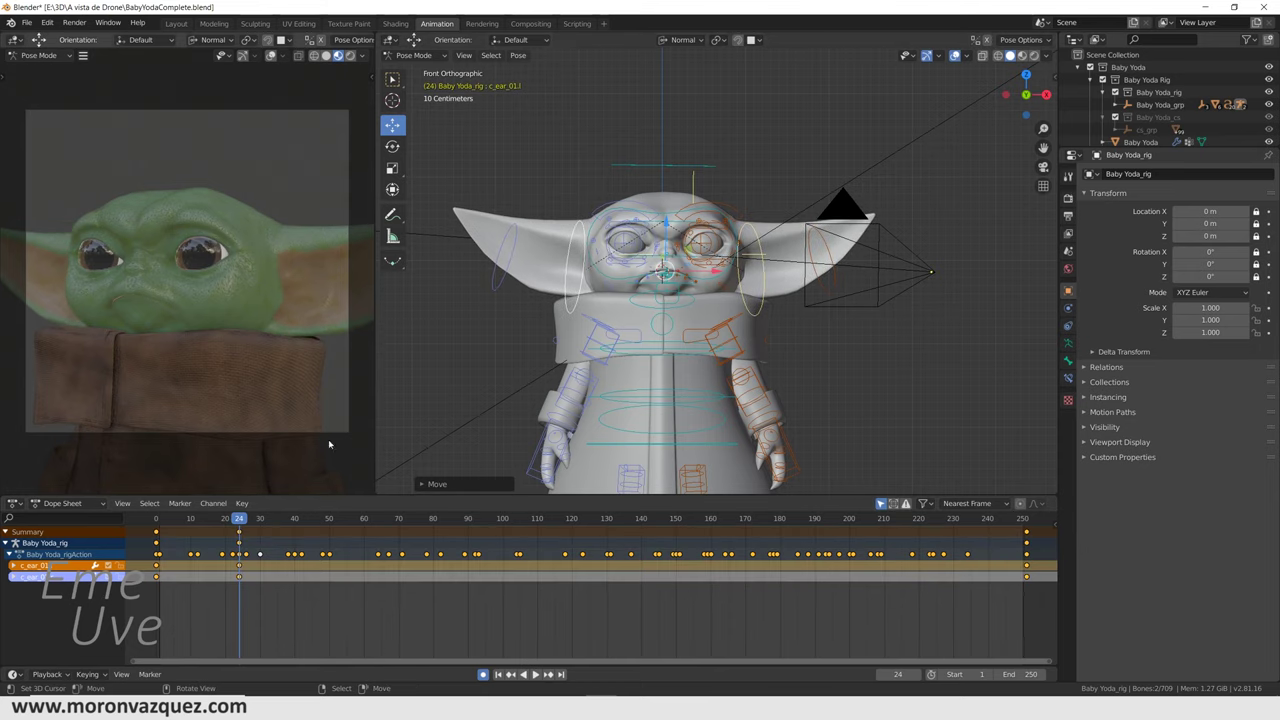
key(space)
key(space)
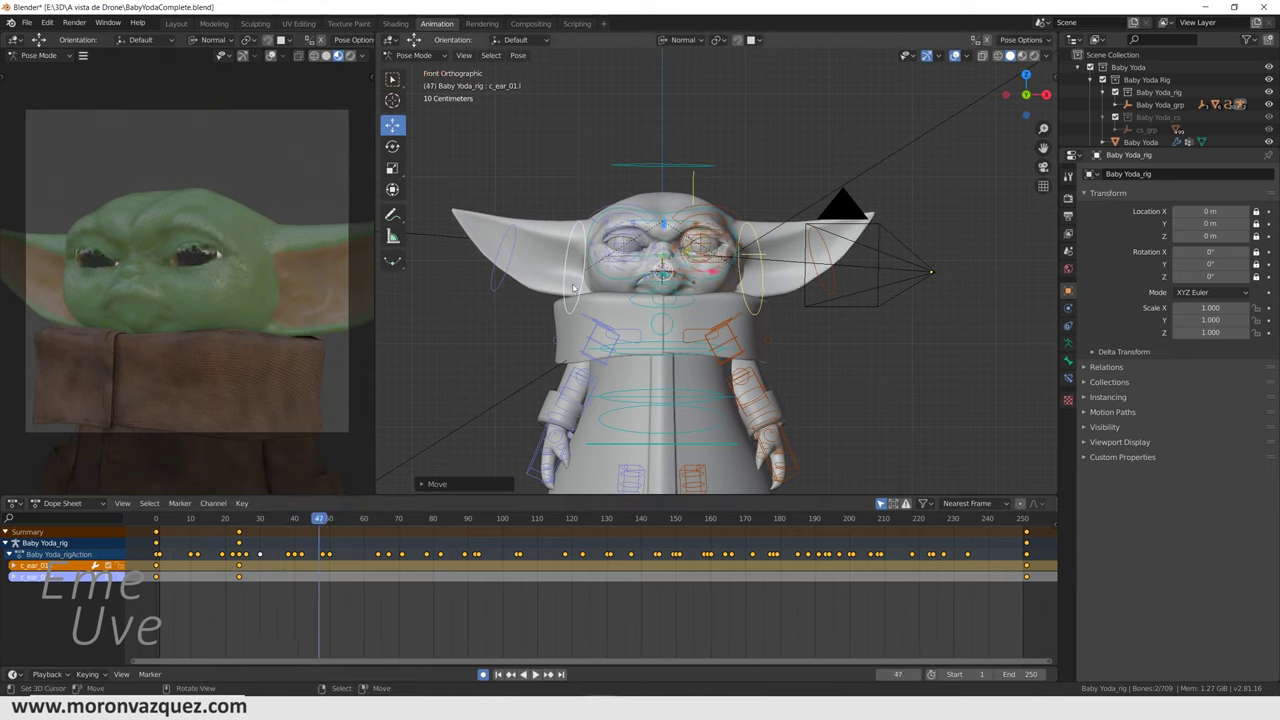
key(i)
key(space)
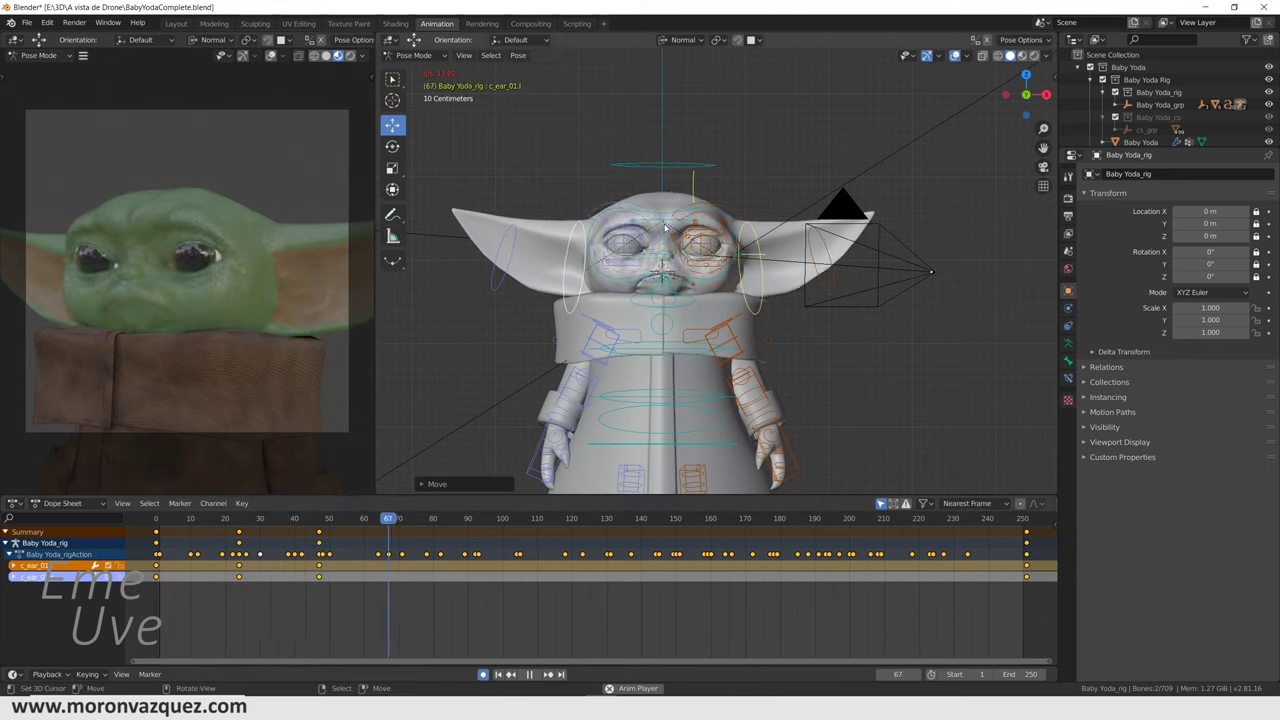
Pose the ears at frame 82 and replay from about frame 44
key(space)
key(g)
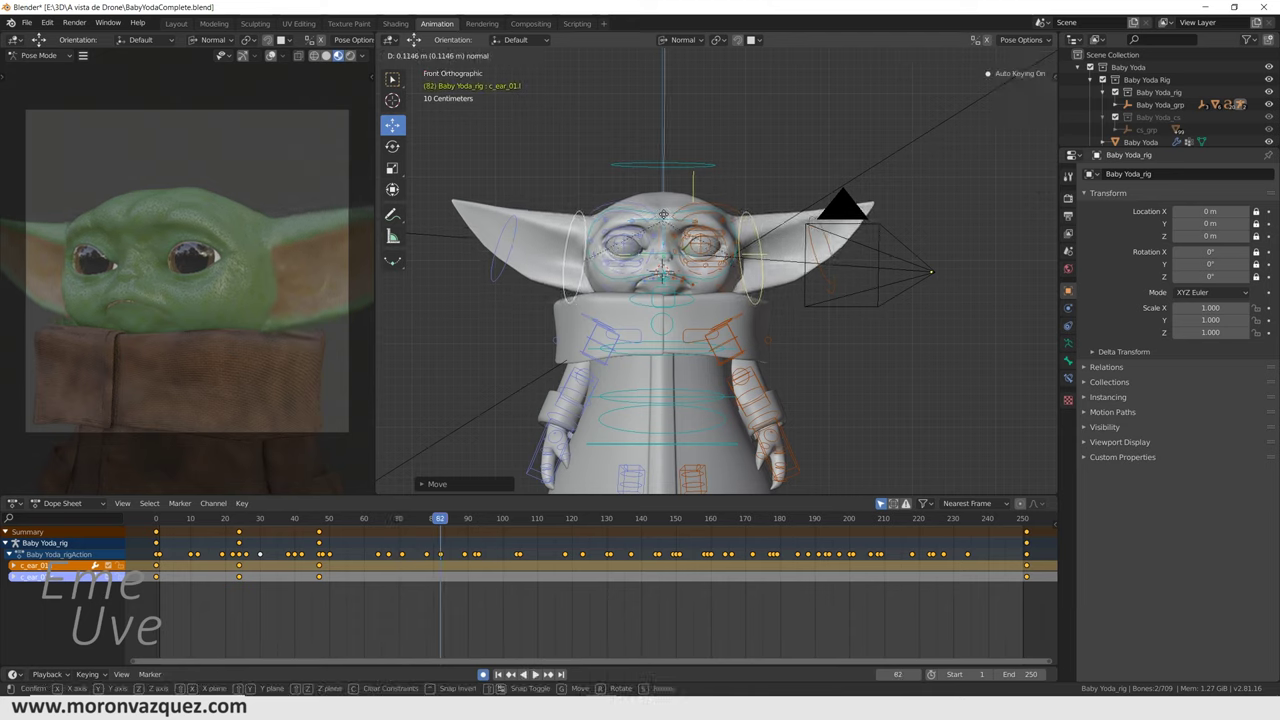
key(Return)
click(309, 600)
key(space)
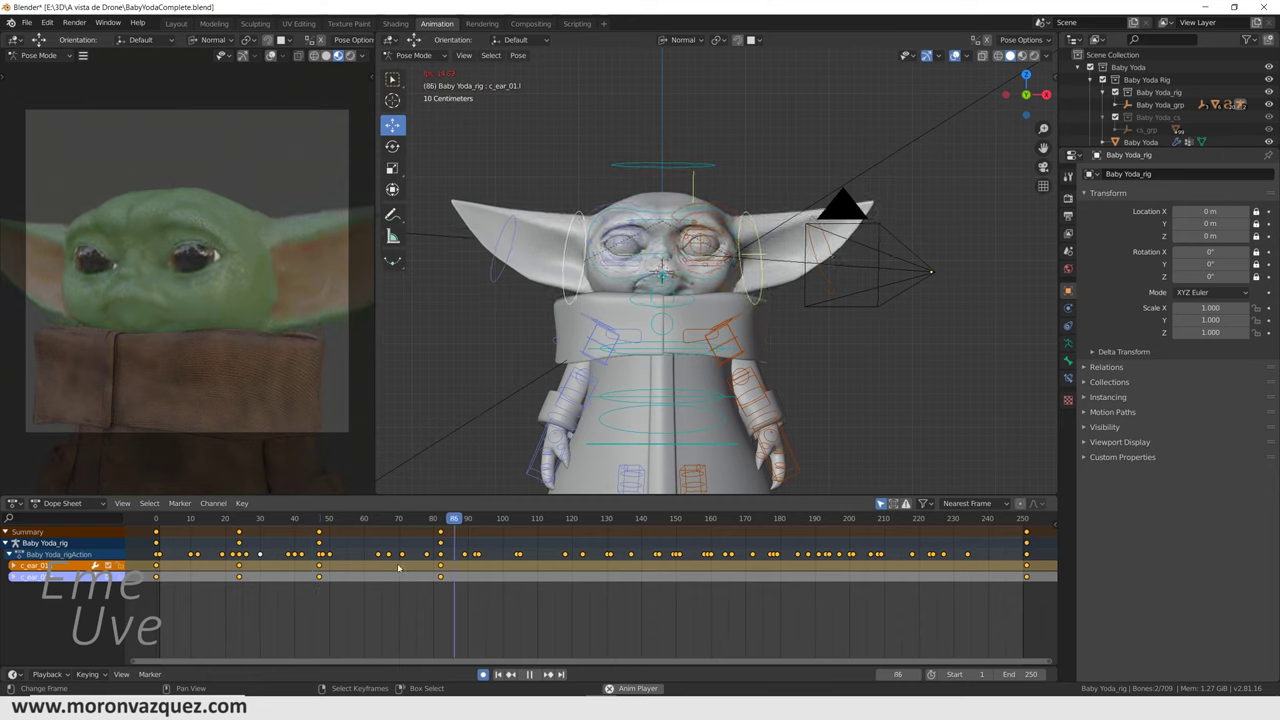
Droop the ears at frame 101 and replay from about frame 85
key(space)
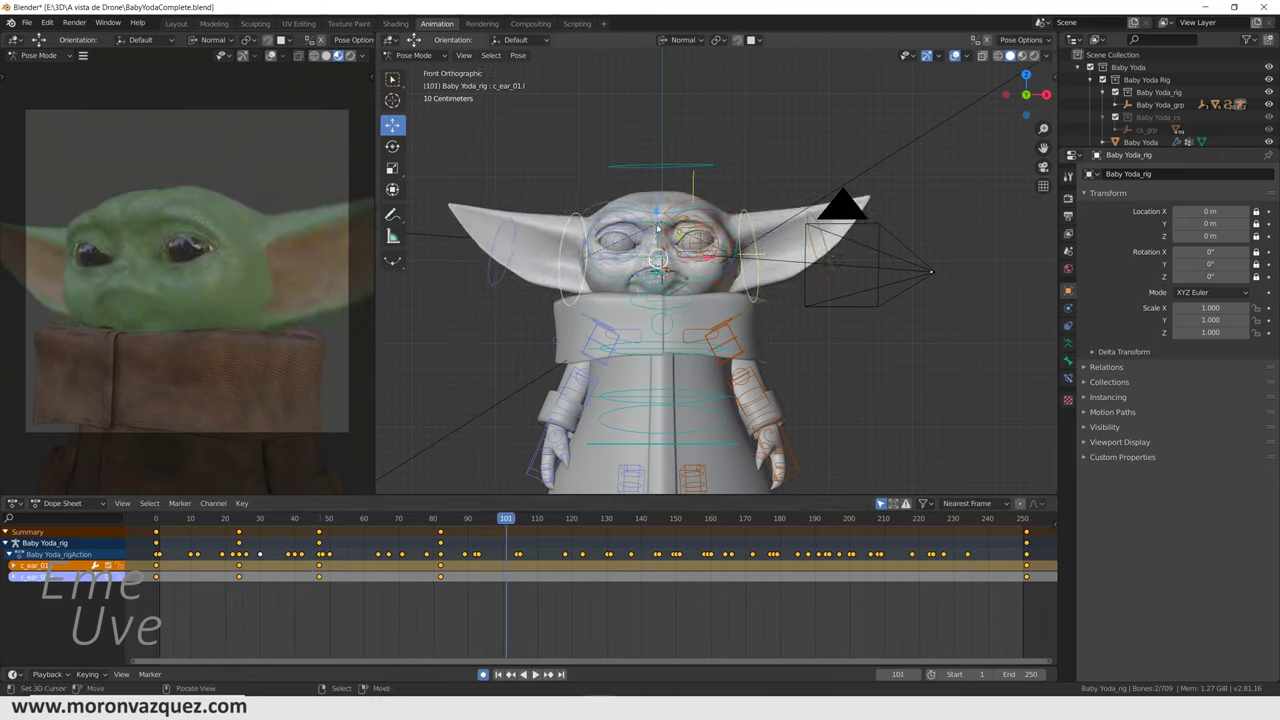
key(g)
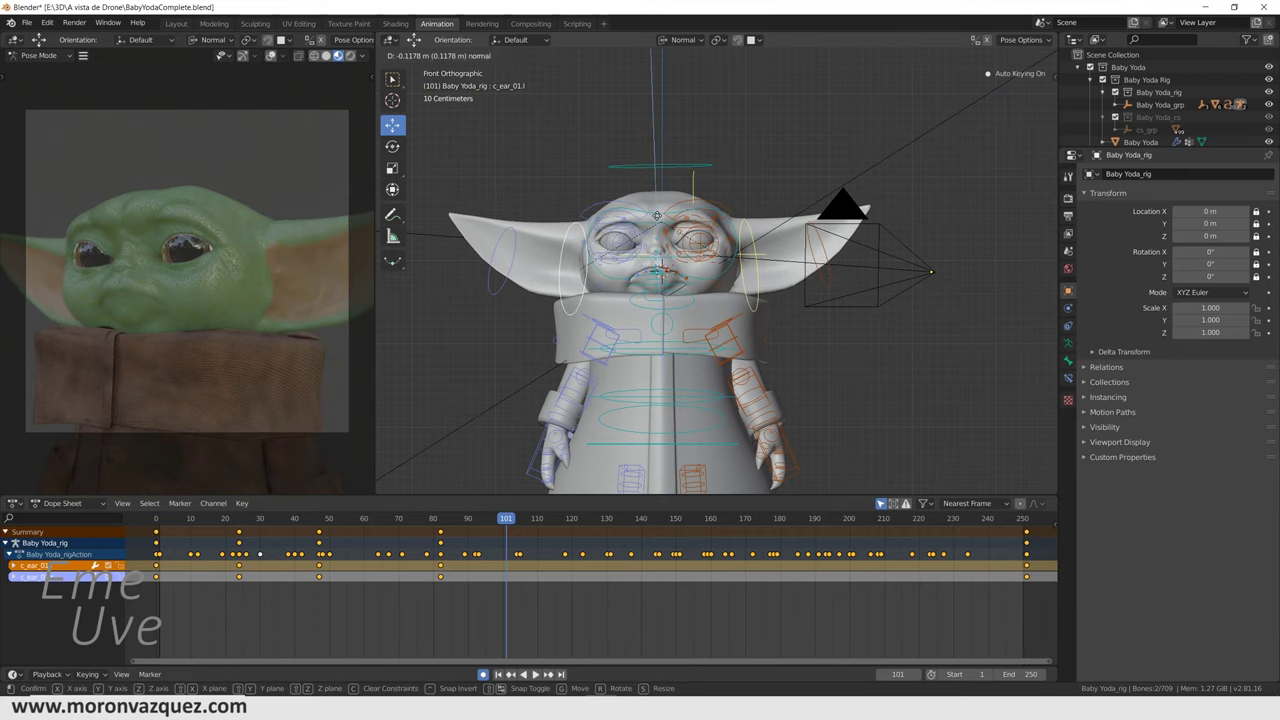
key(Return)
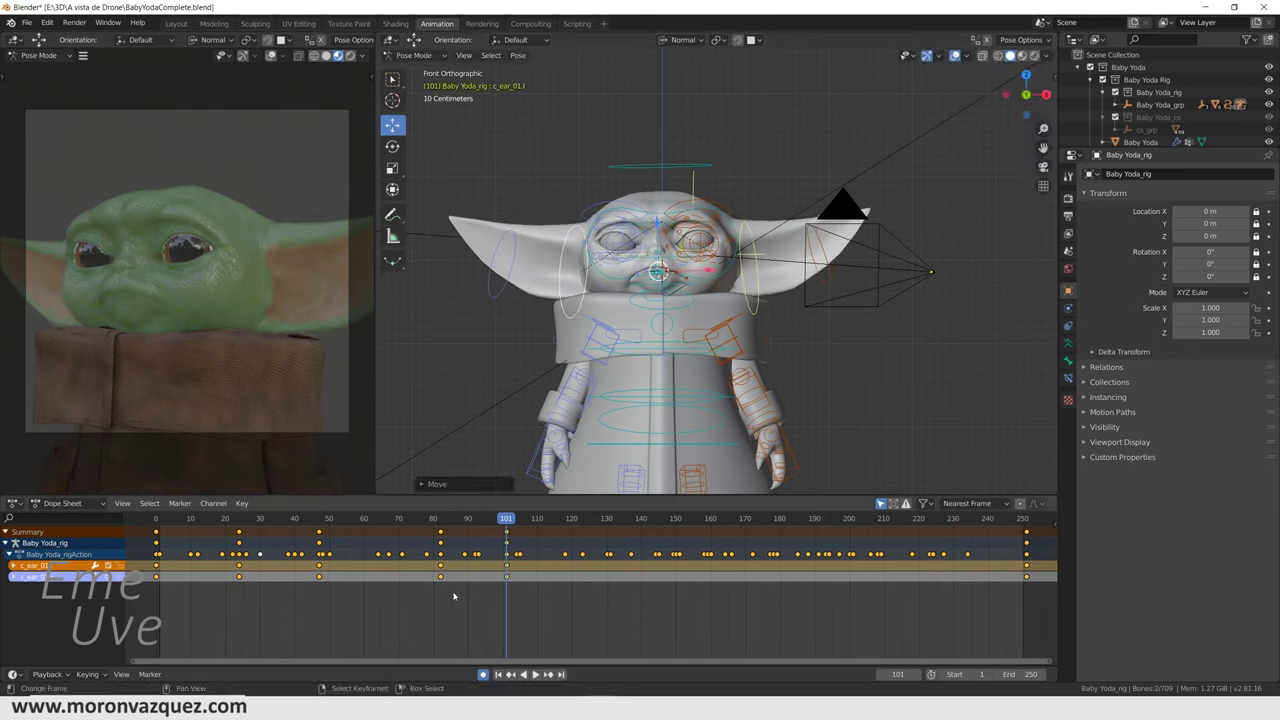
click(449, 590)
key(space)
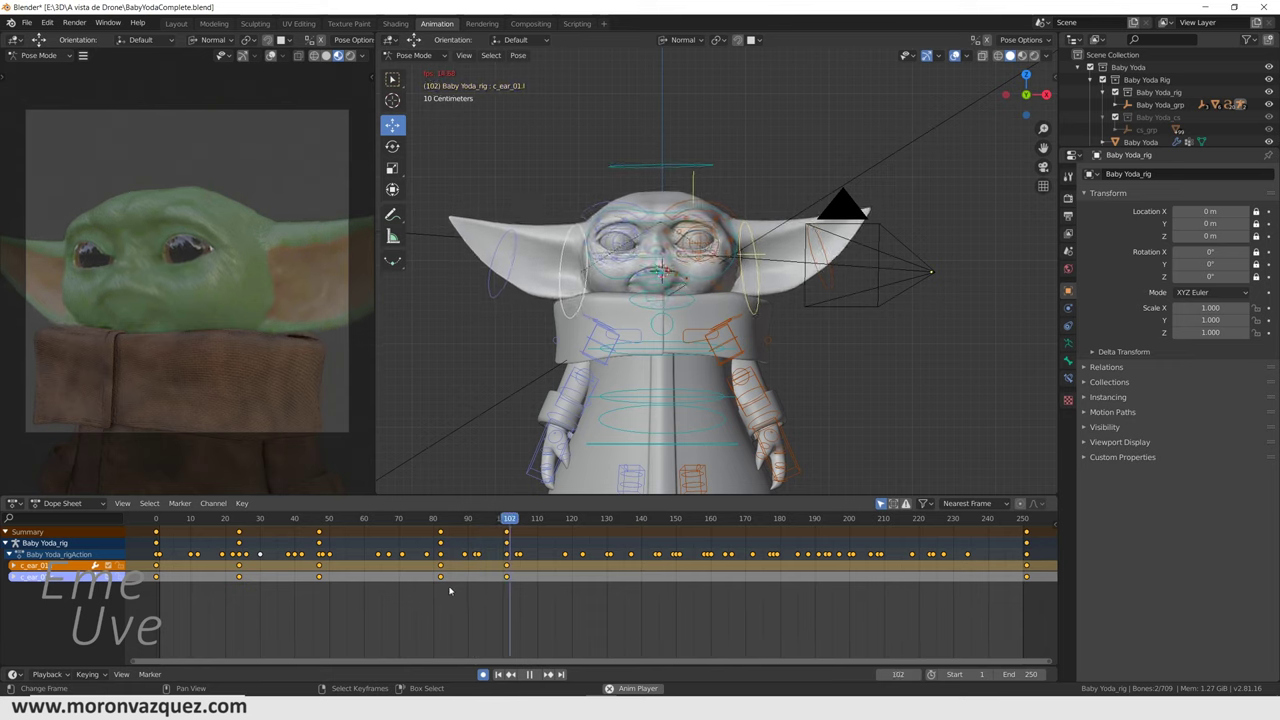
key(space)
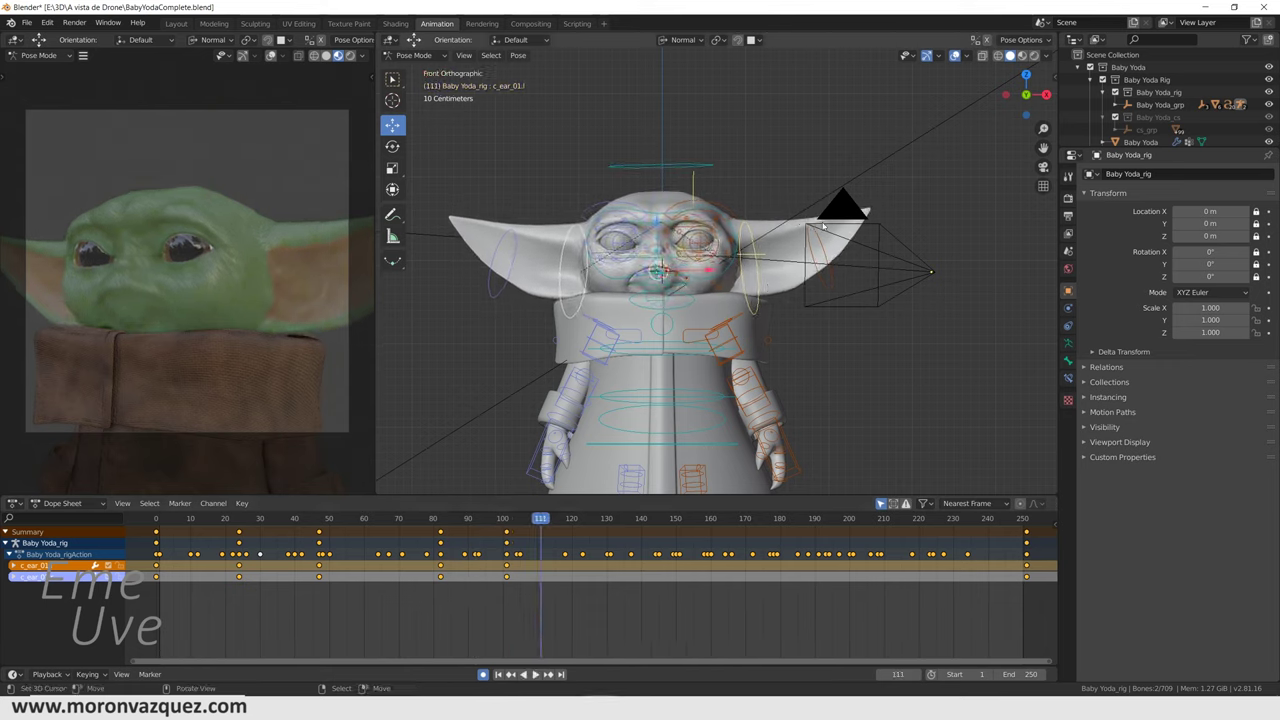
Review the ear motion from about frame 84 and key a new ear pose at frame 144
click(429, 590)
key(space)
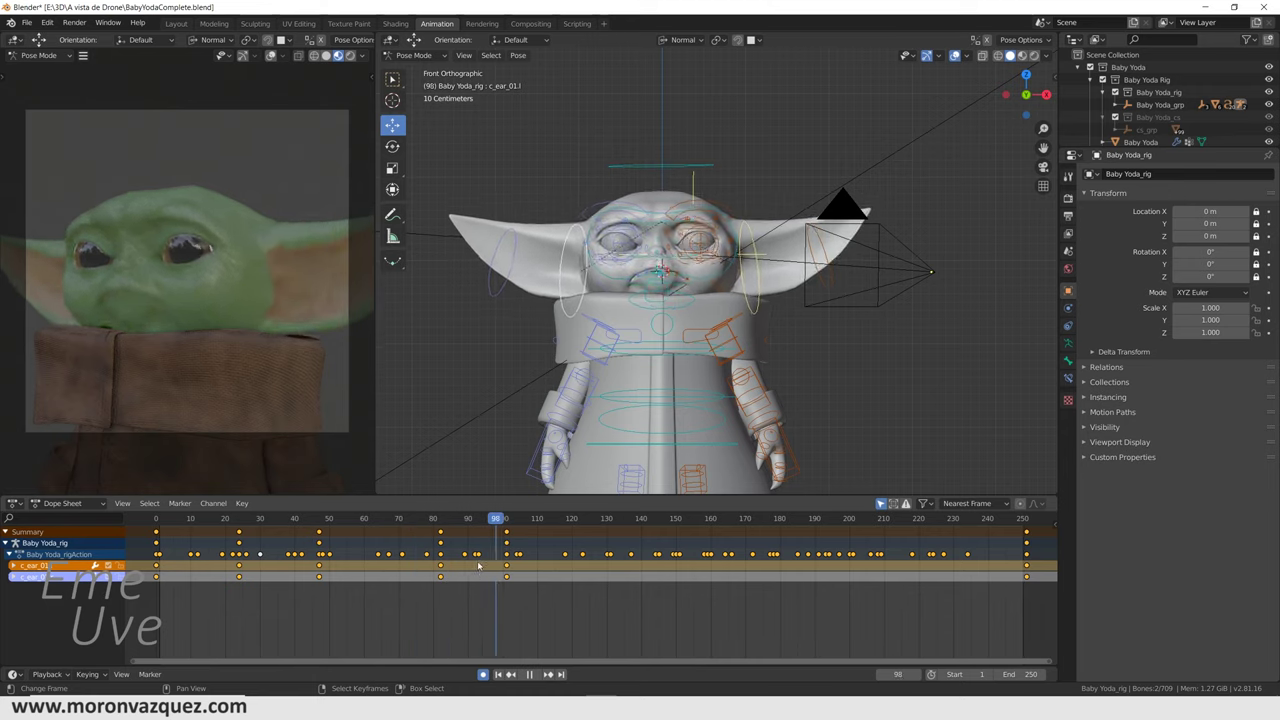
click(443, 560)
drag(477, 559, 508, 556)
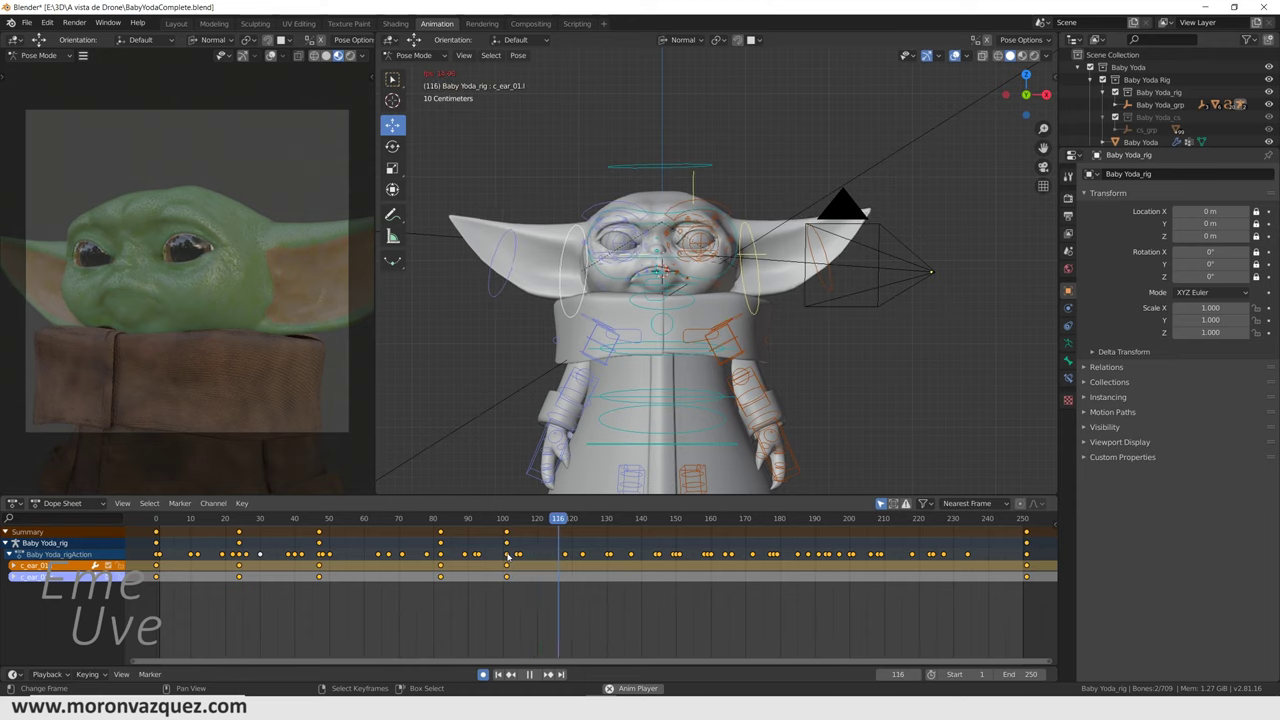
key(space)
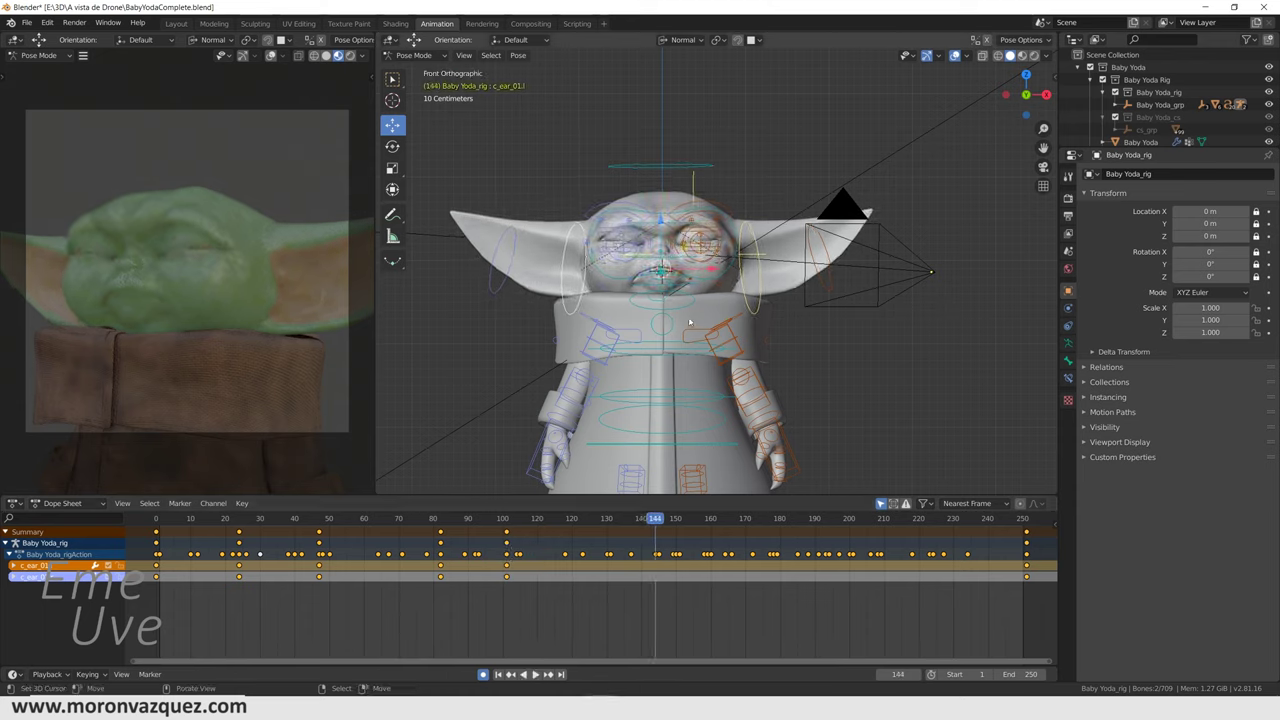
key(g)
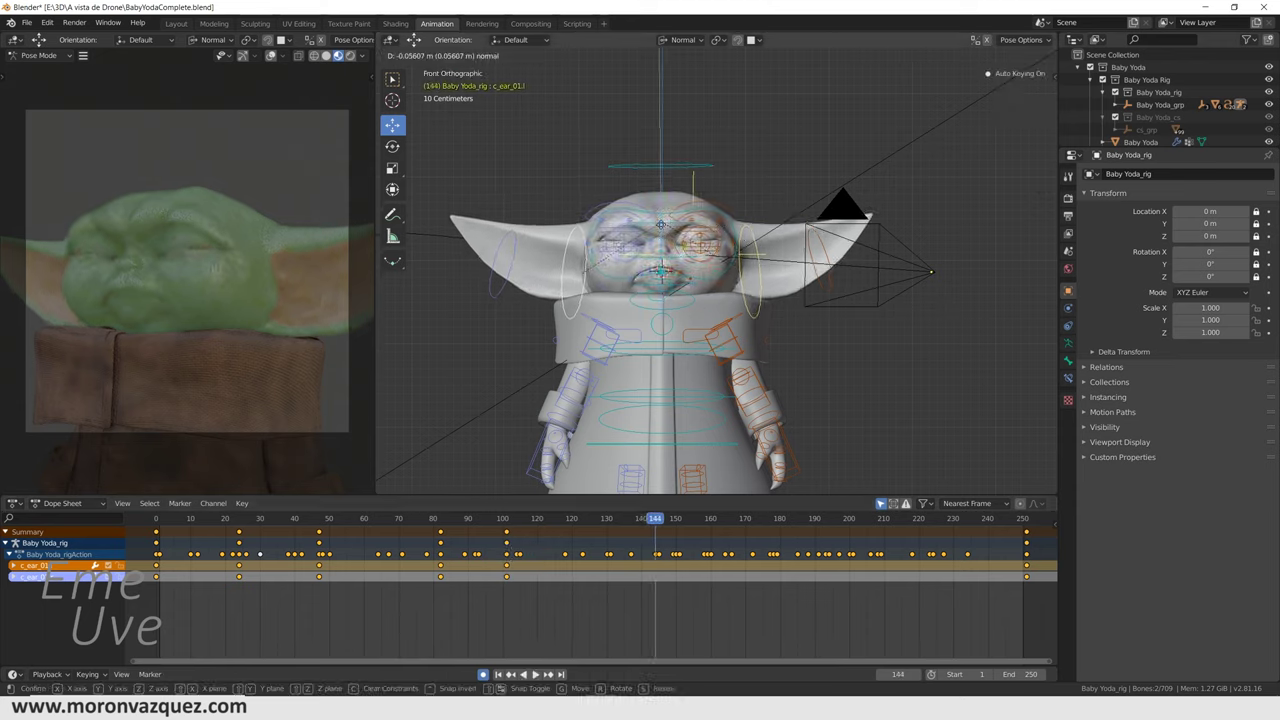
click(664, 228)
Key another ear pose at frame 150 and replay to review it
key(space)
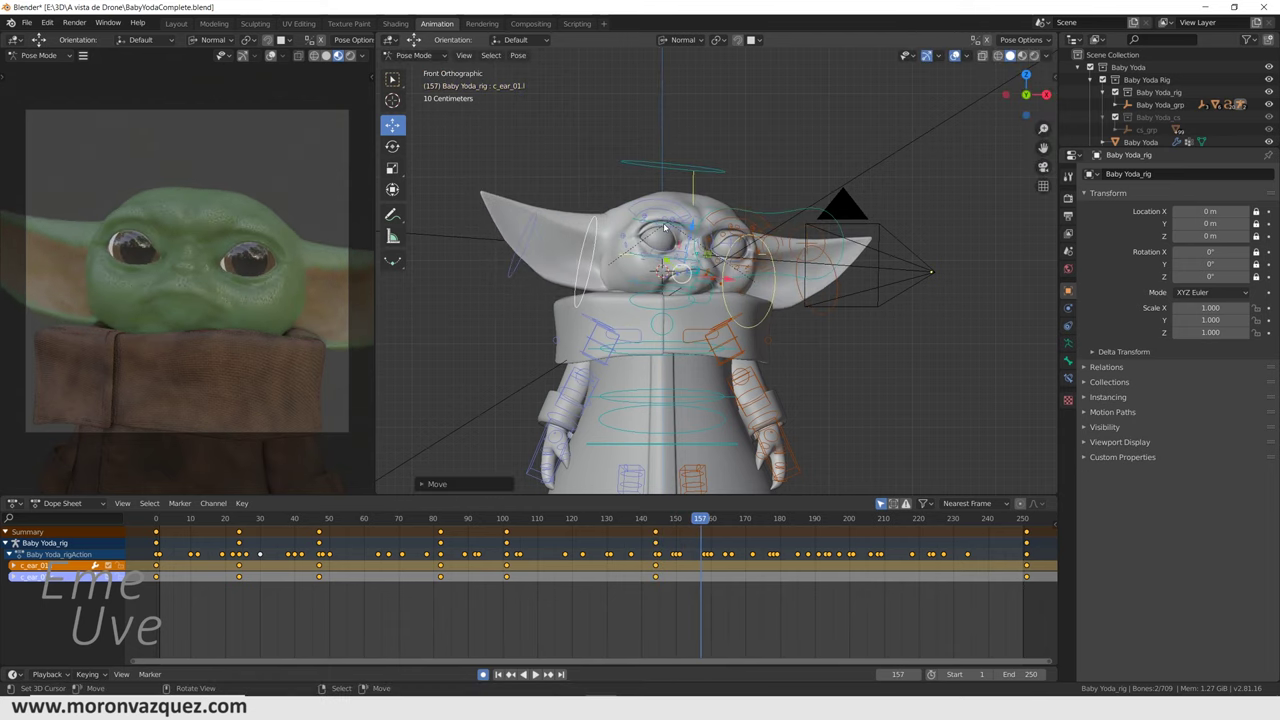
mouse_move(700, 527)
mouse_down()
mouse_move(659, 519)
mouse_move(676, 519)
mouse_up()
key(space)
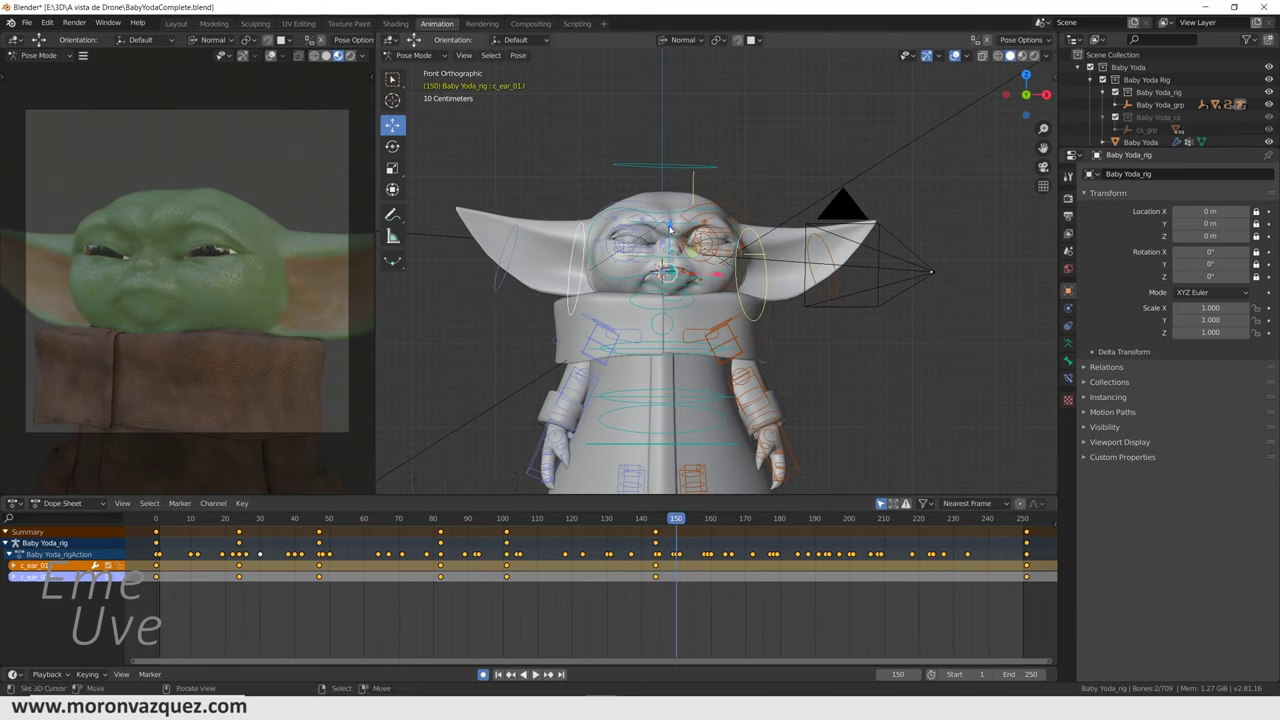
drag(670, 228, 674, 218)
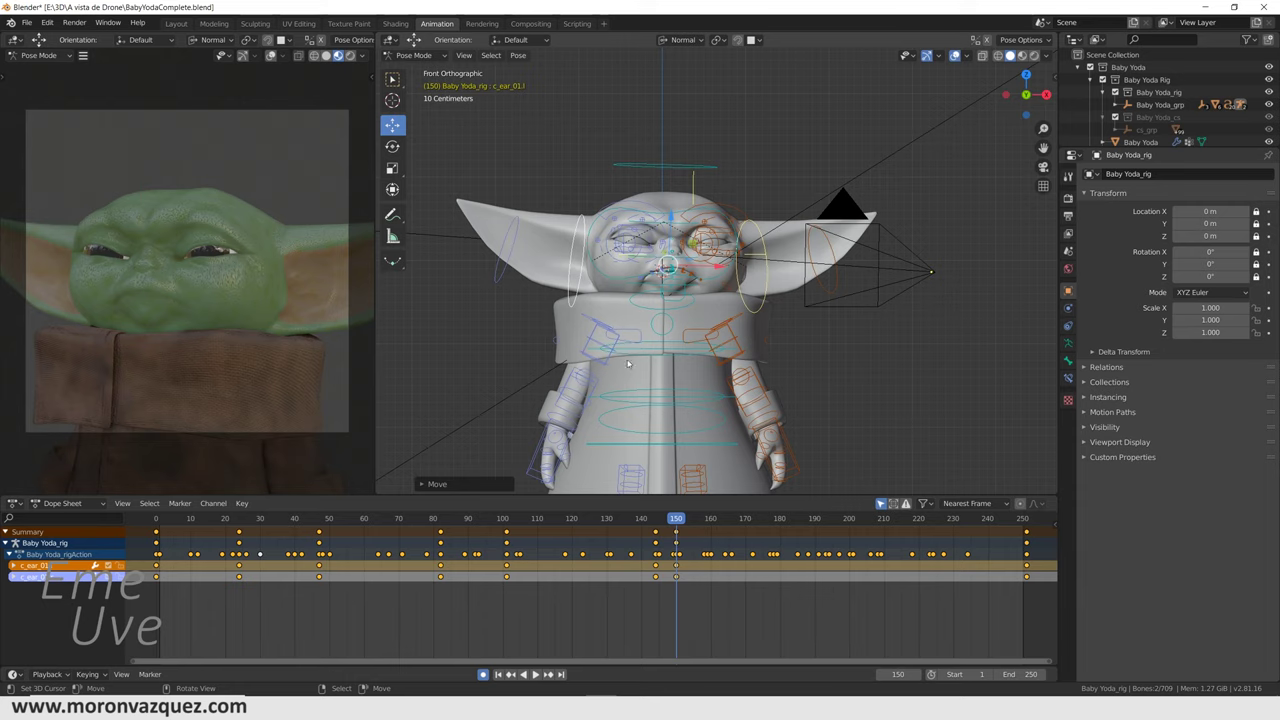
key(space)
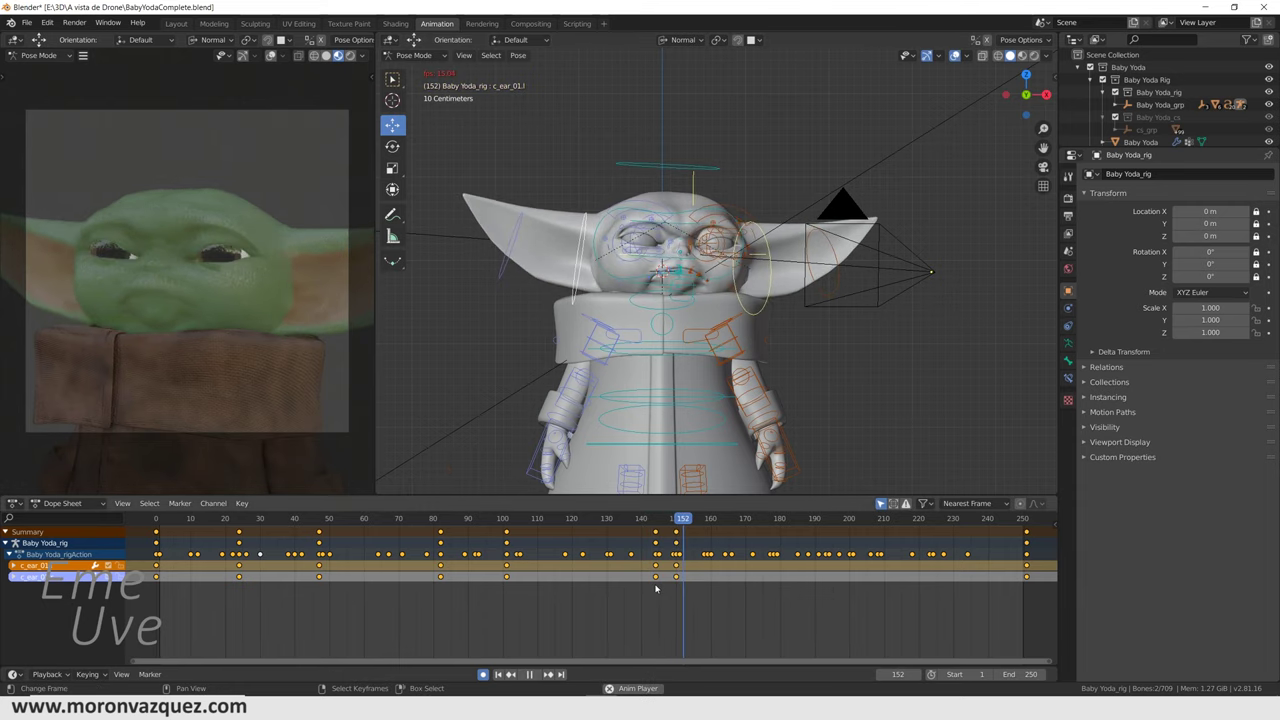
Raise the ear control to key a new ear pose at frame 159 and replay it
key(space)
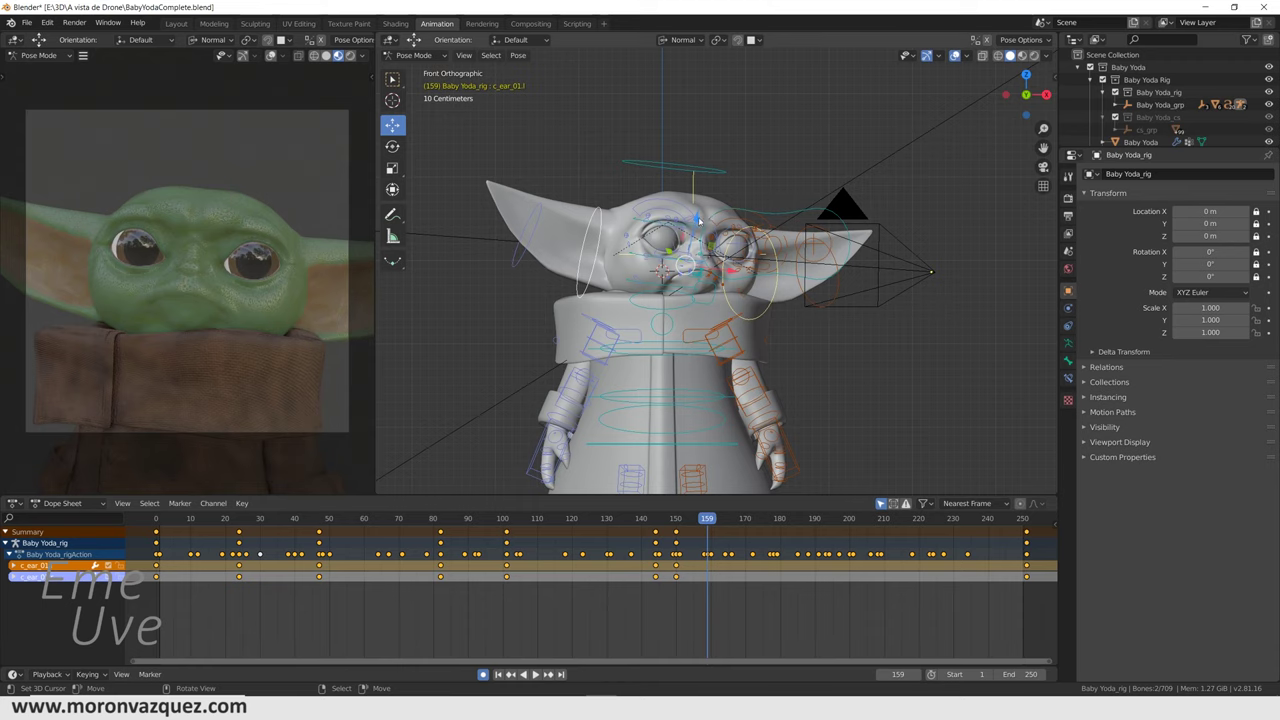
drag(698, 219, 701, 197)
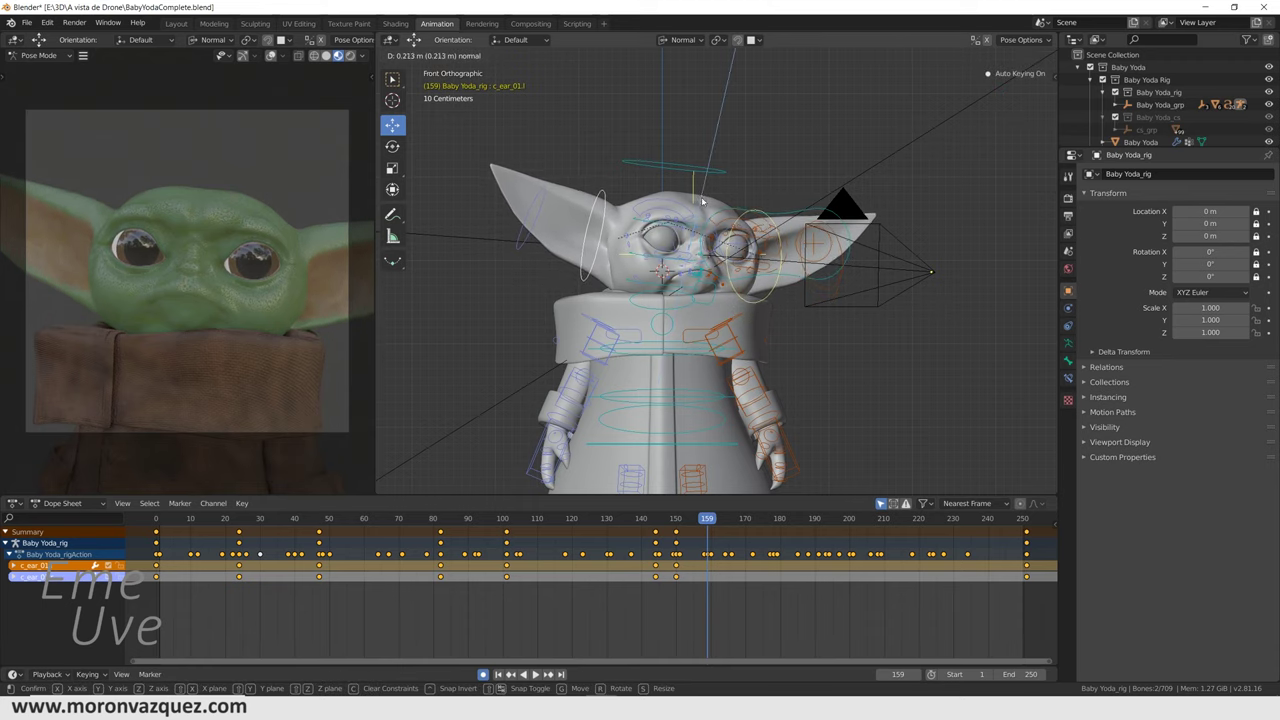
click(700, 200)
key(i)
drag(704, 626, 651, 604)
key(space)
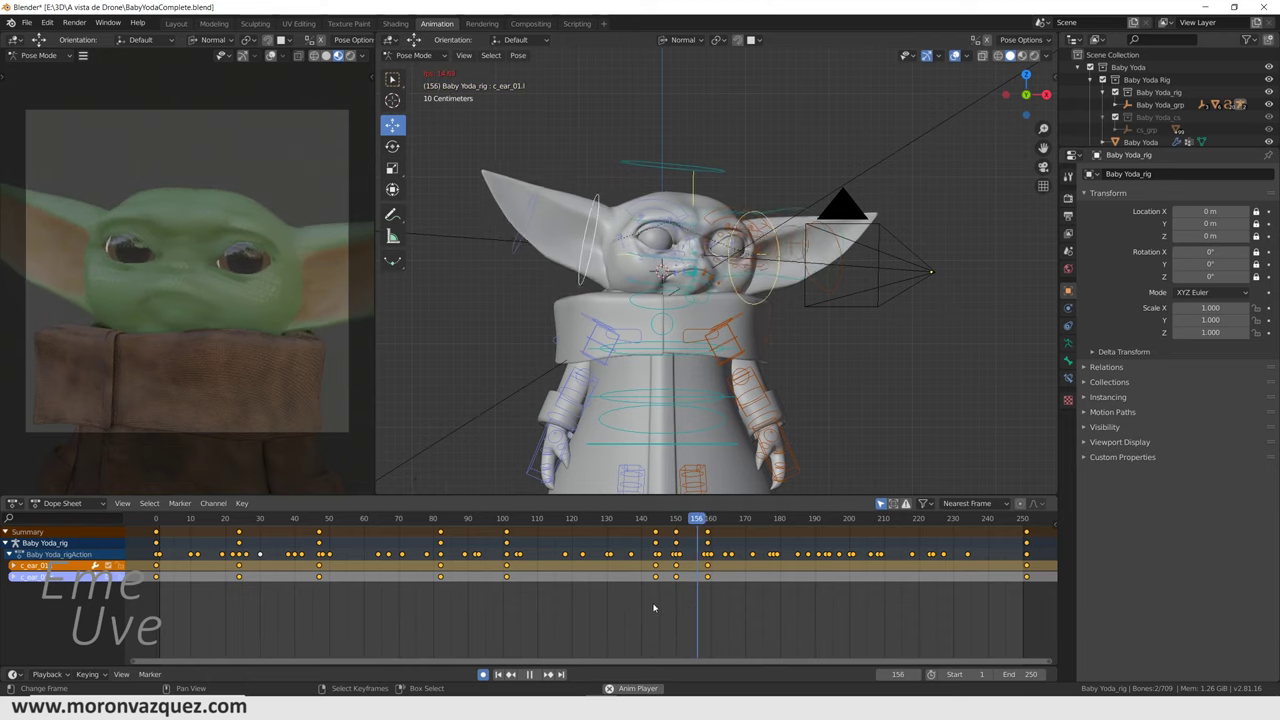
Repose the ears at frame 189 and resume playback
key(space)
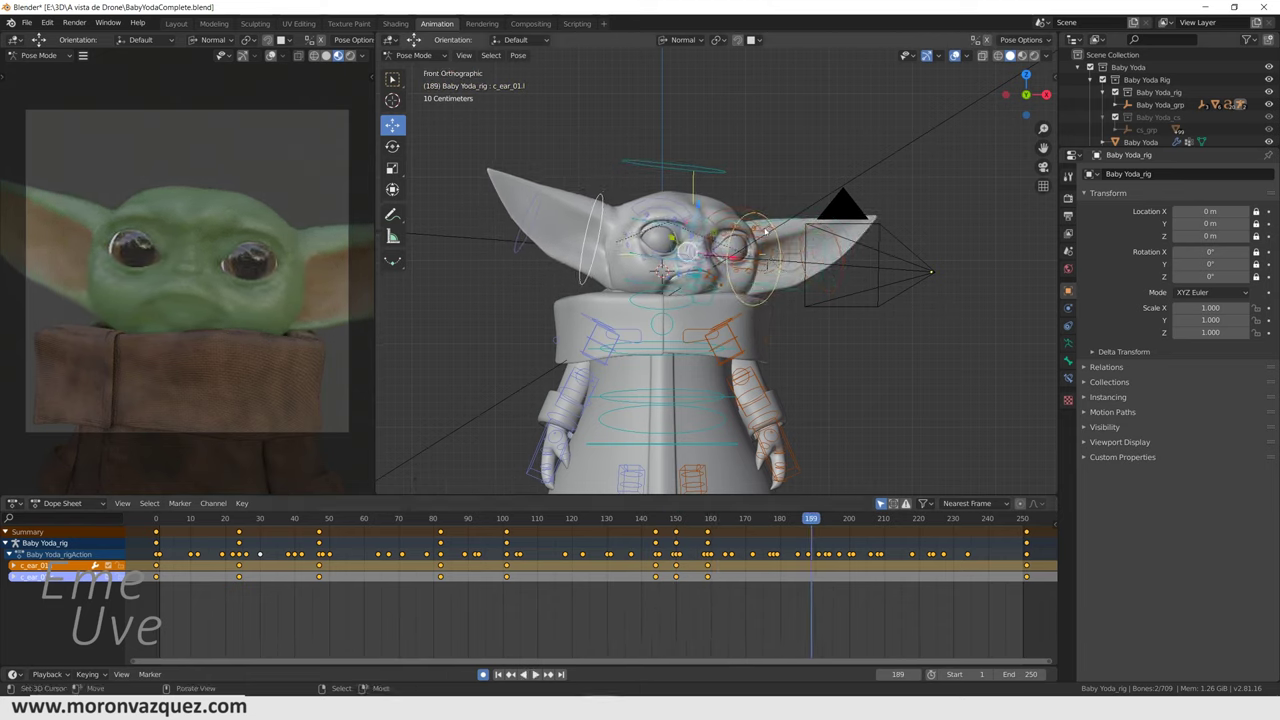
drag(695, 203, 702, 203)
key(space)
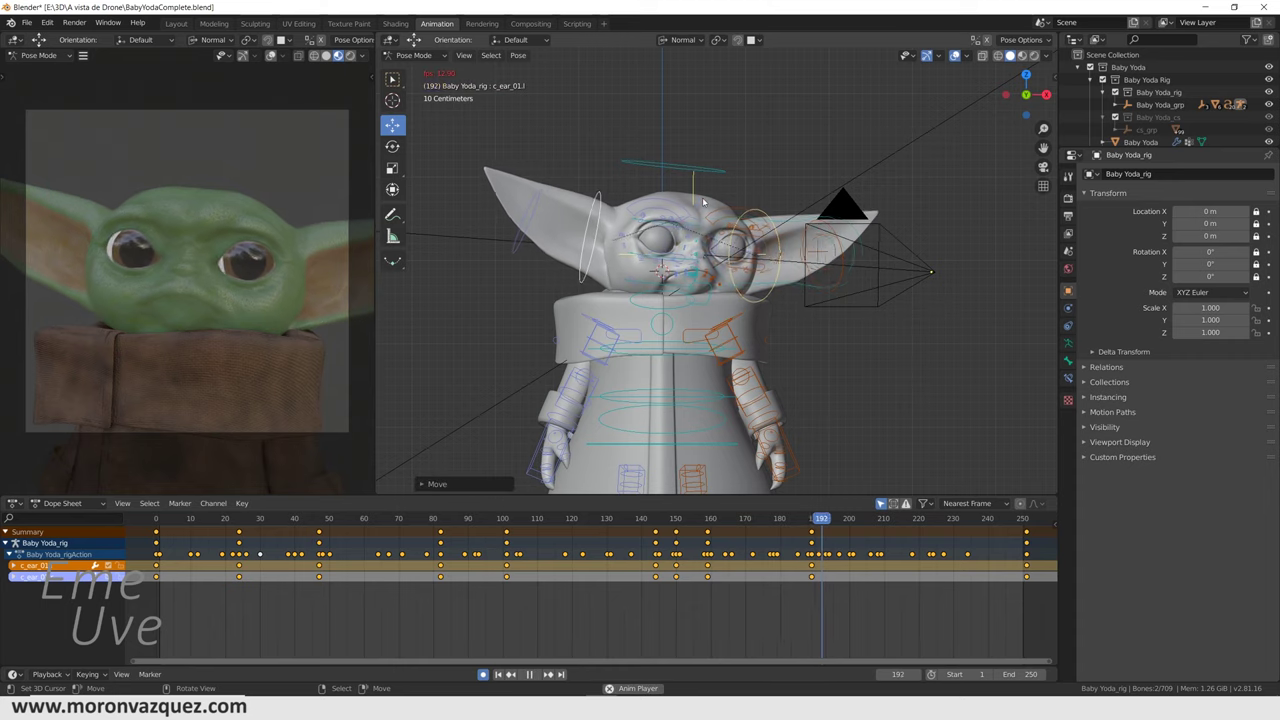
key(space)
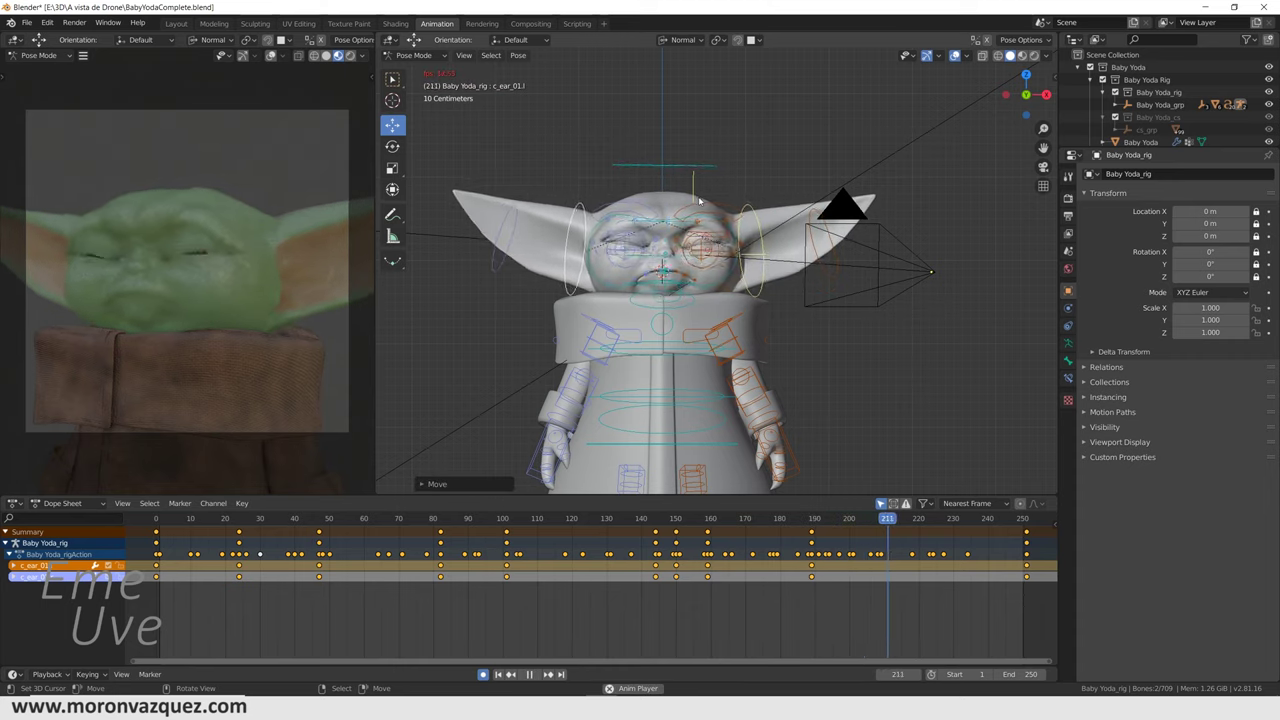
Lower the ears to a more horizontal pose at frame 212 and review playback
key(space)
drag(666, 206, 788, 622)
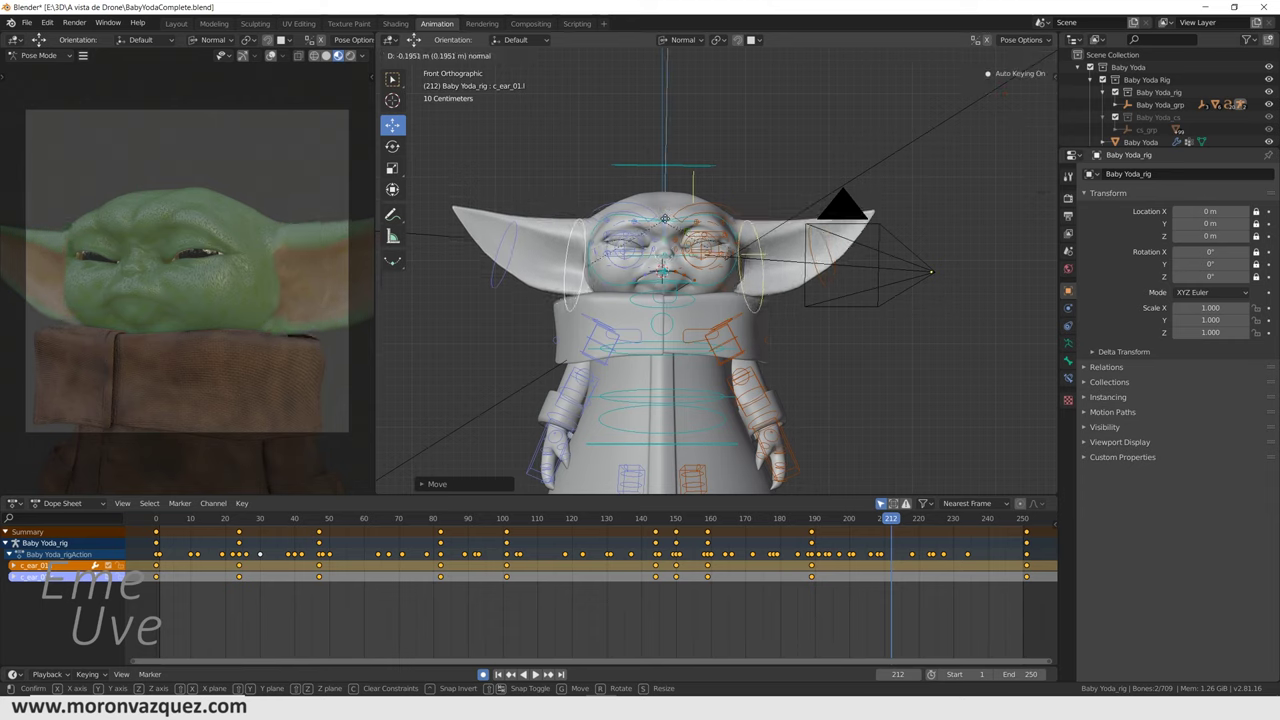
key(space)
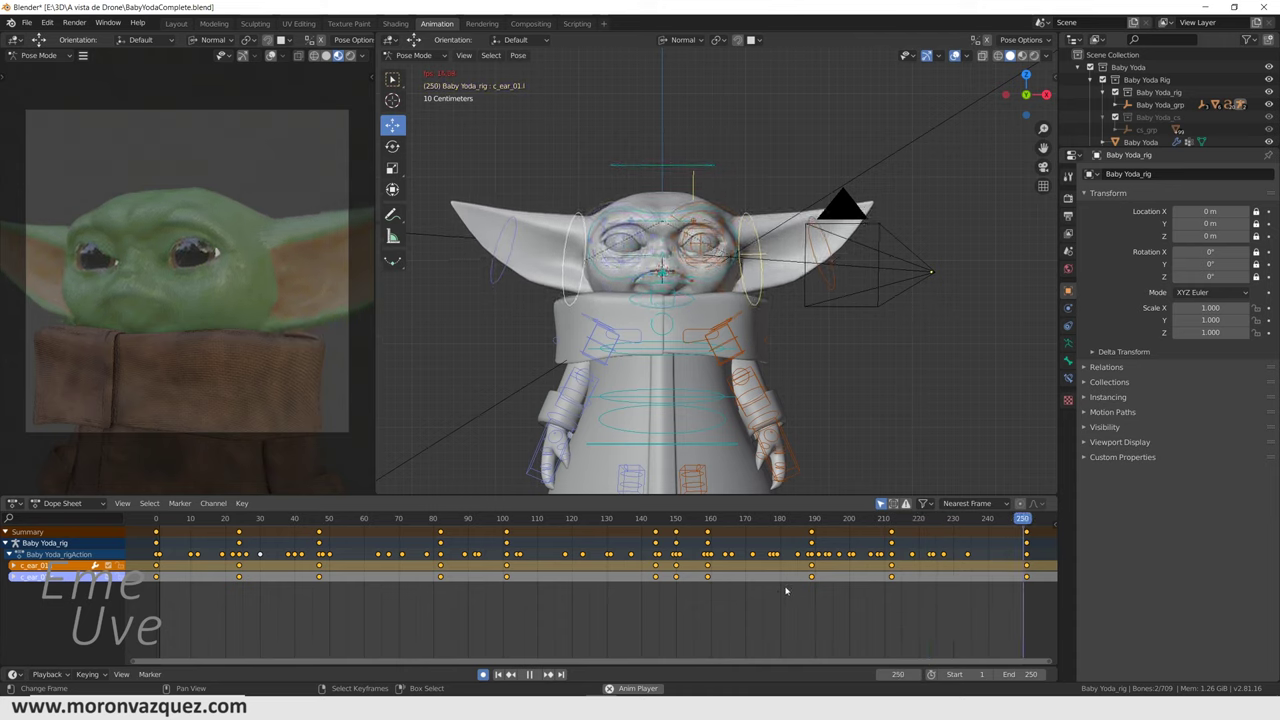
key(space)
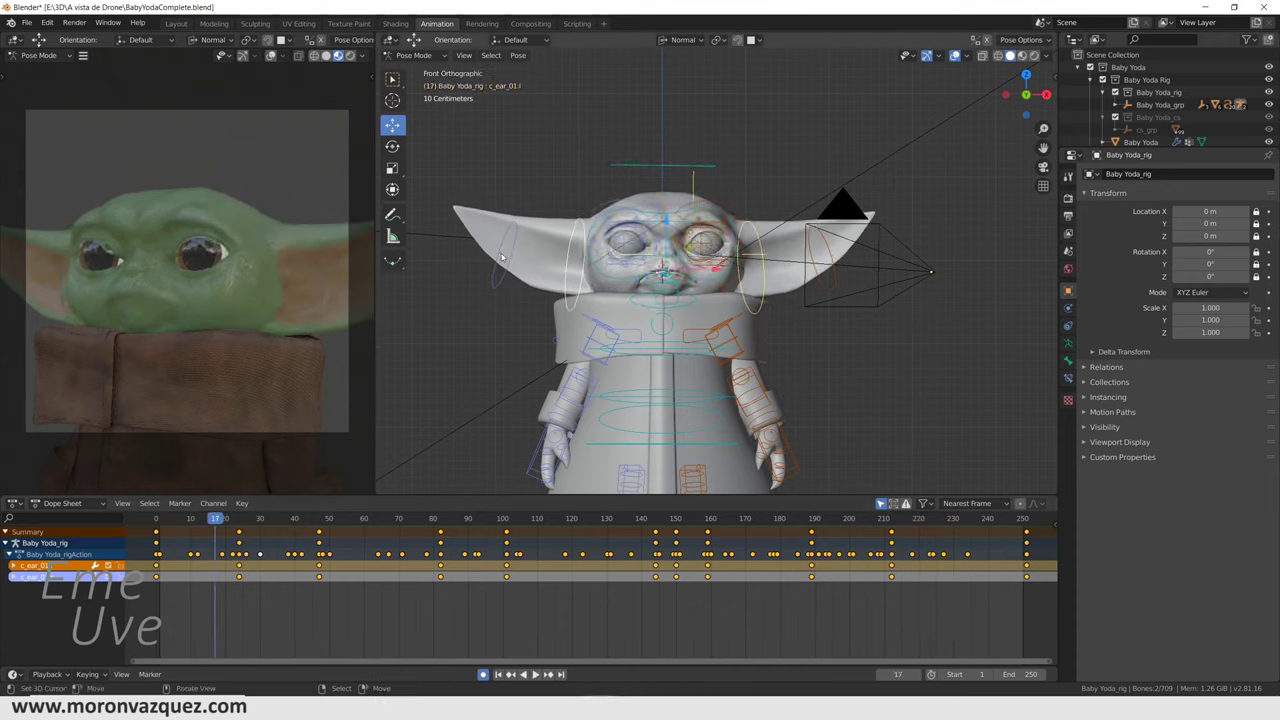
click(512, 251)
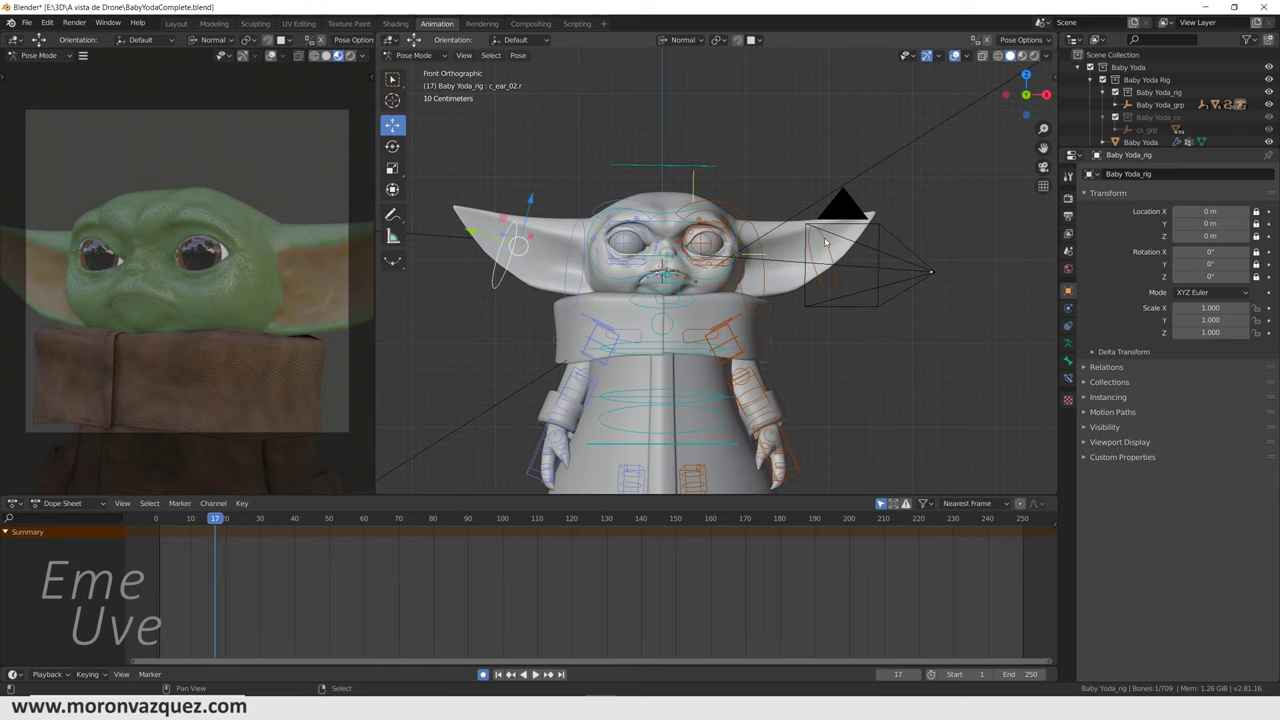
Select both c_ear_02 ear controls and insert a hold key at frame 251
click(155, 518)
shift+click(476, 229)
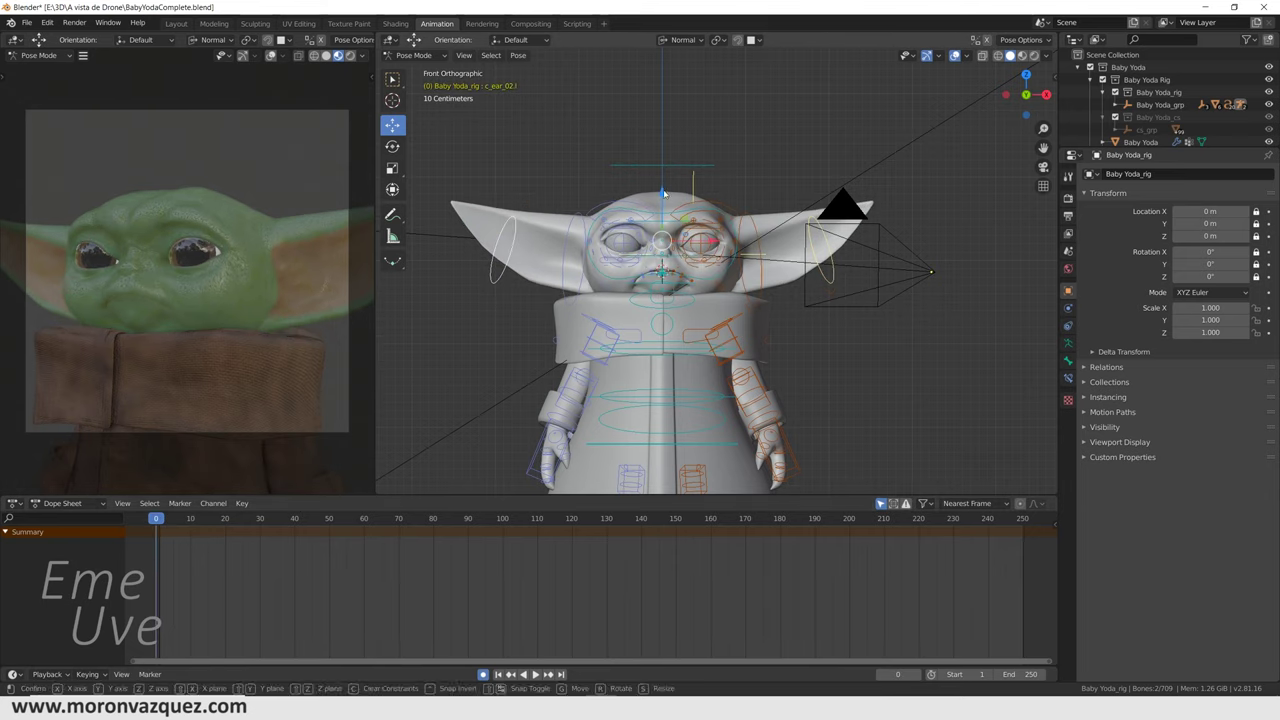
click(1026, 594)
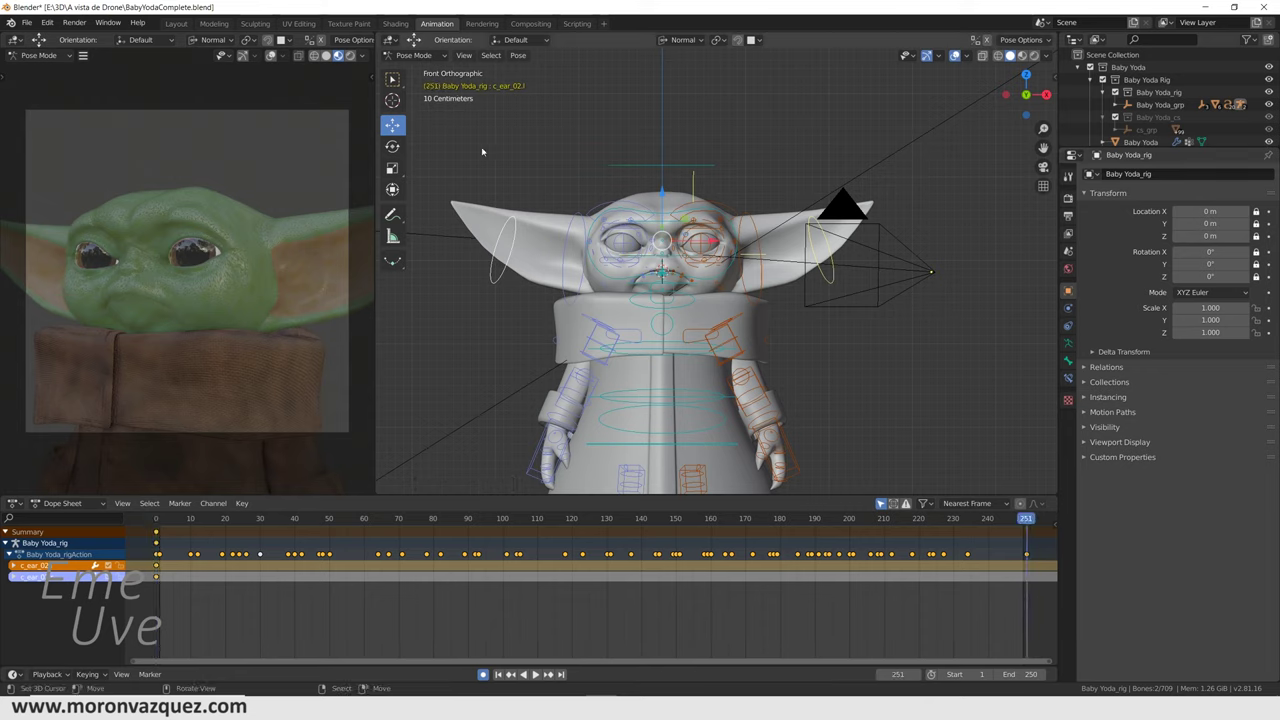
click(661, 192)
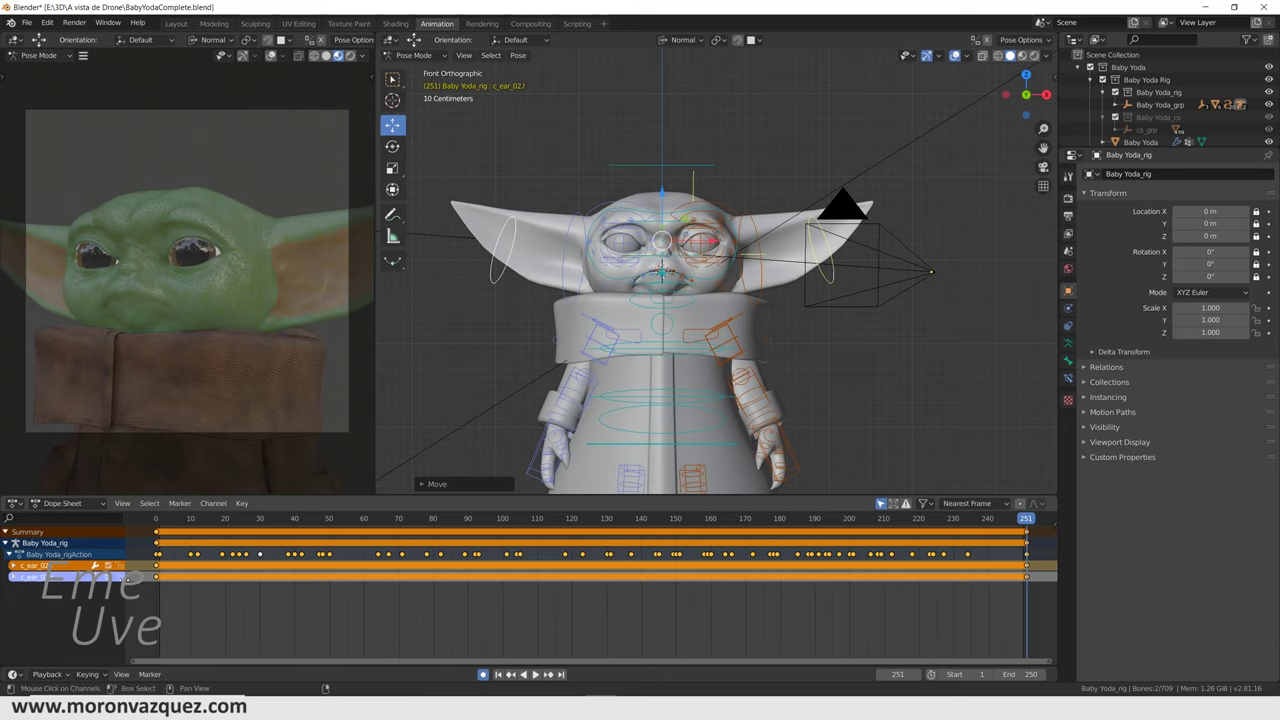
Switch to the Rotate tool and rotate both ear controls downward at frame 29
click(503, 231)
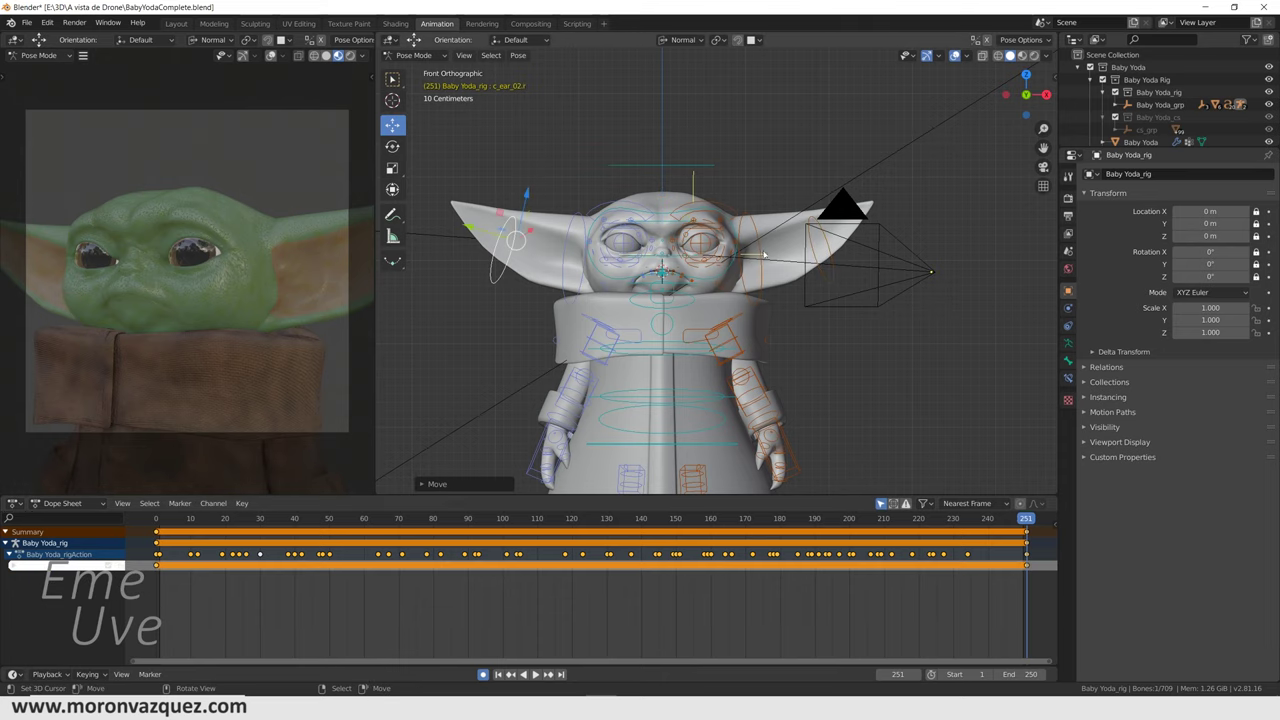
click(816, 218)
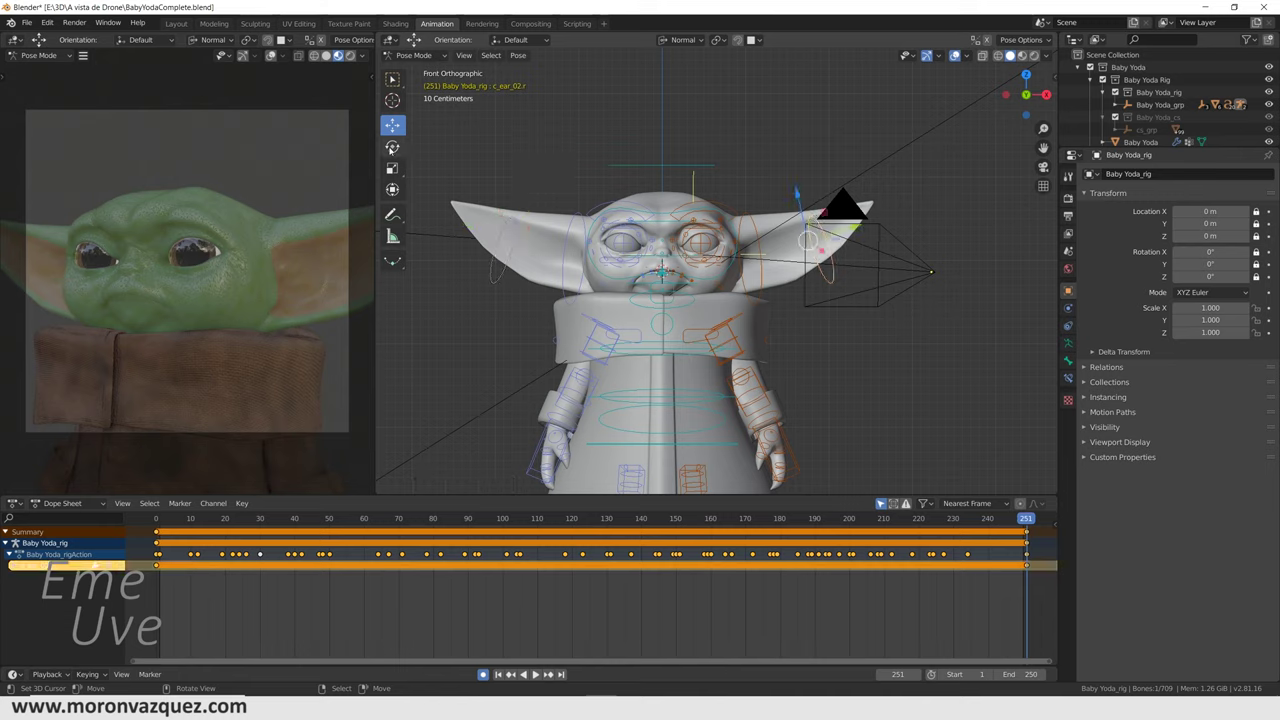
click(392, 148)
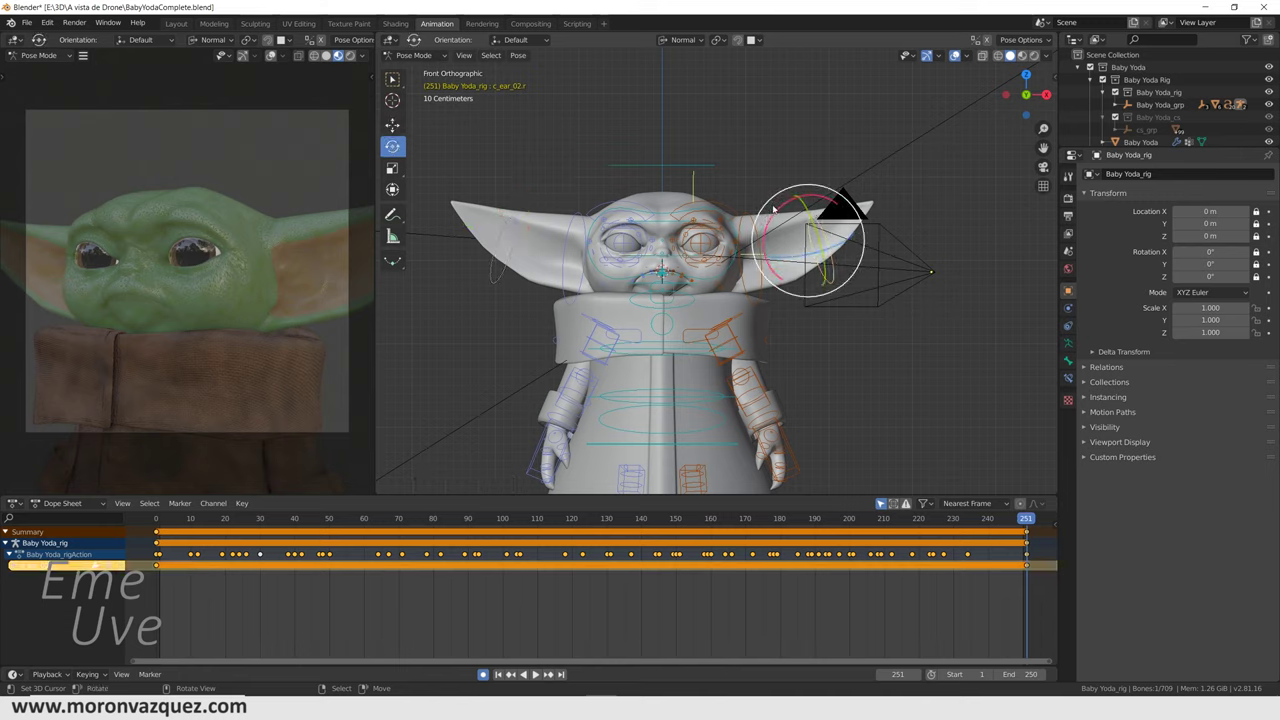
click(155, 610)
key(space)
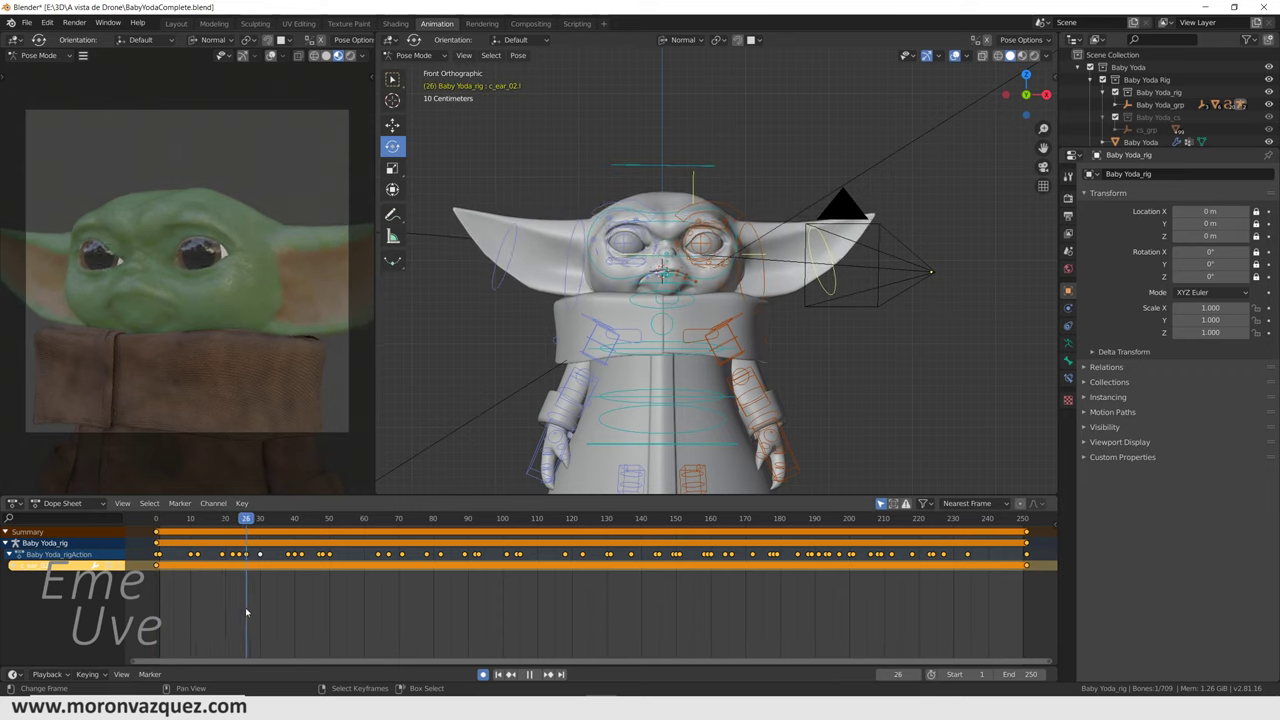
key(space)
drag(783, 225, 799, 211)
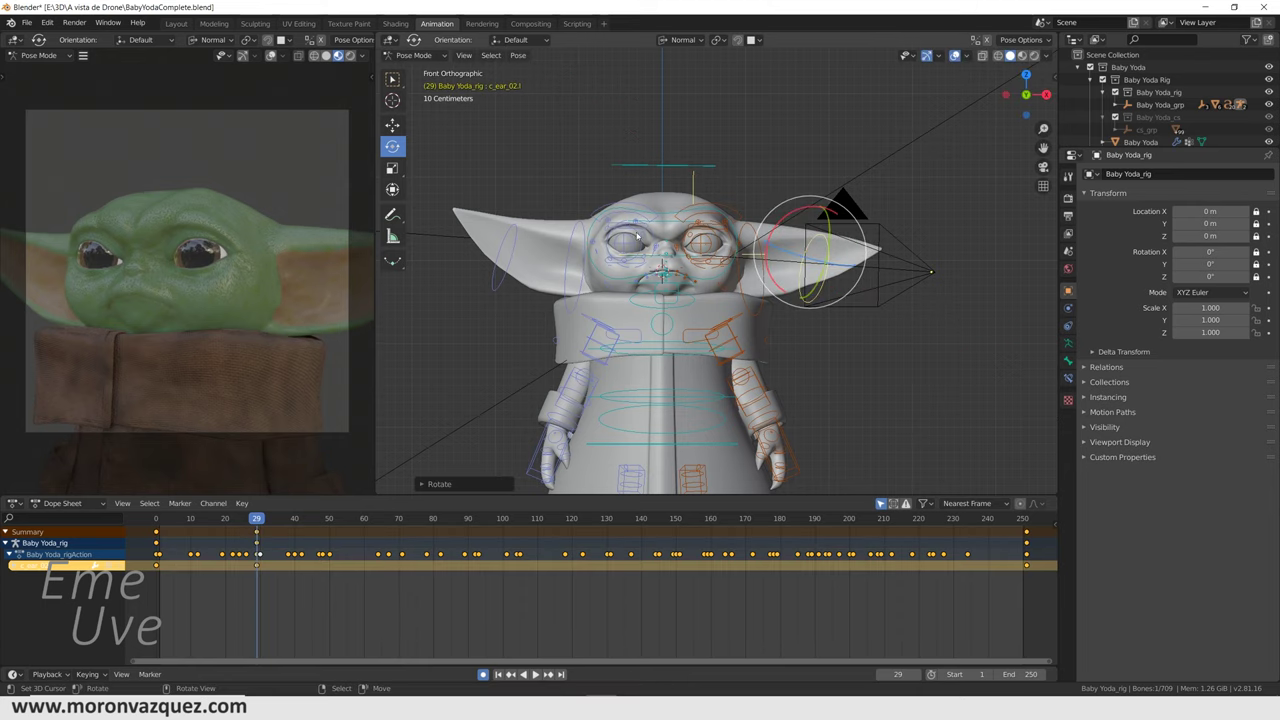
click(503, 222)
drag(505, 205, 497, 208)
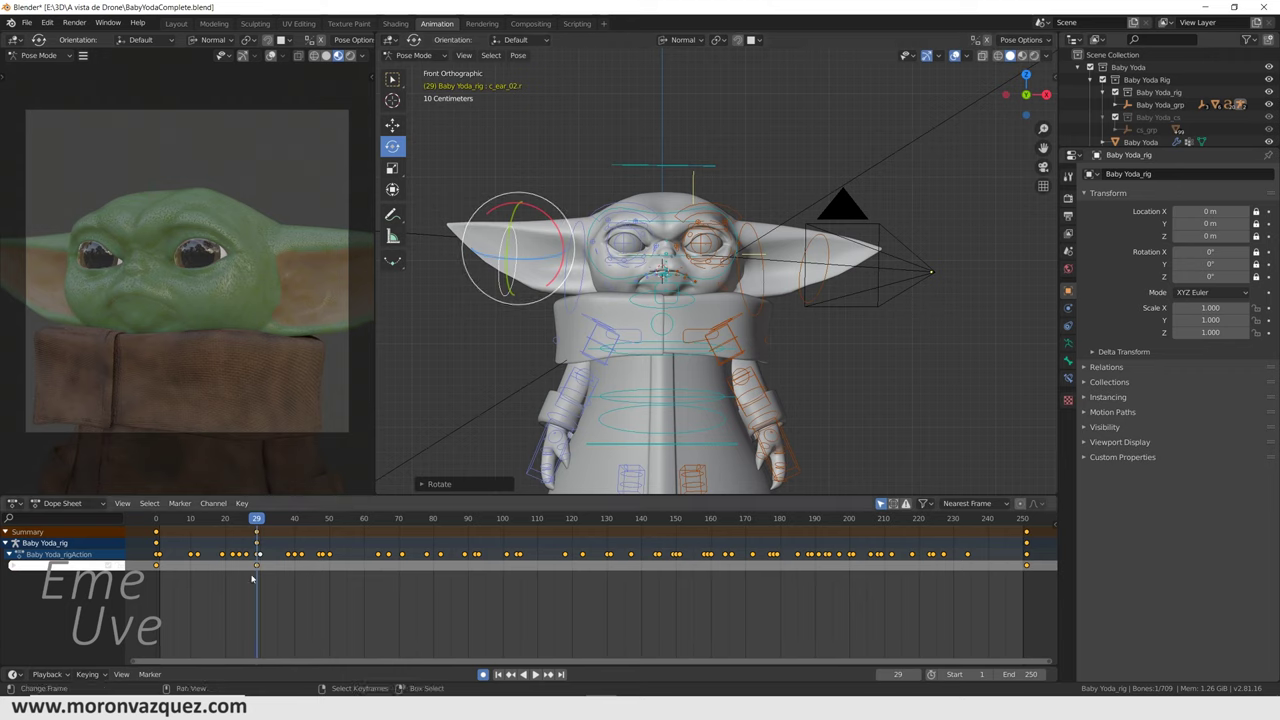
Rotate both ear controls slightly at frame 78, then play back to review
key(shift+Left)
key(space)
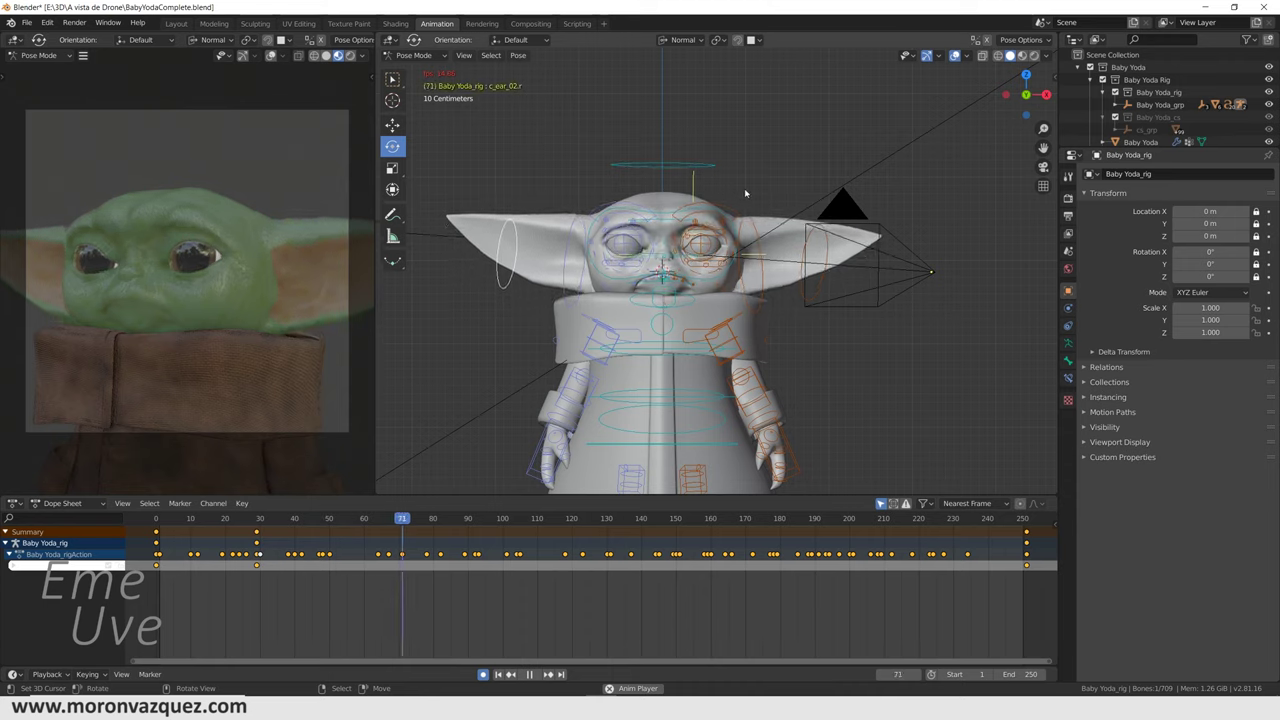
key(space)
click(810, 233)
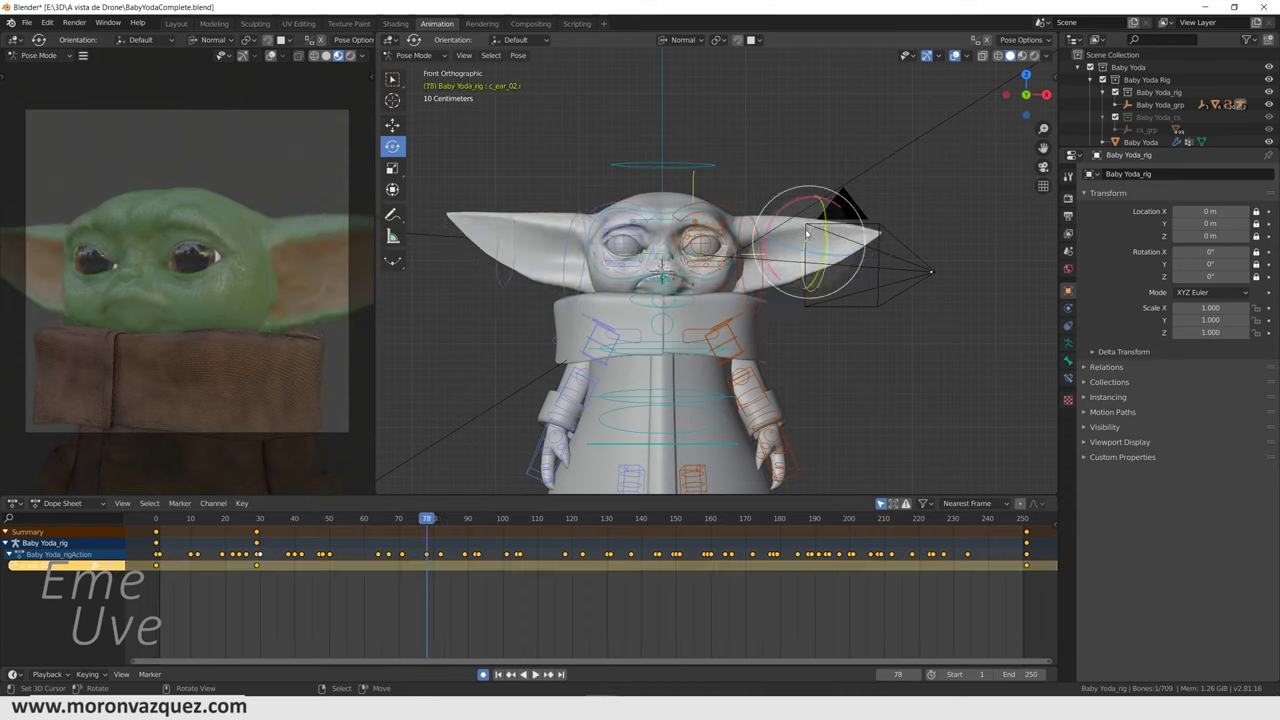
mouse_move(788, 207)
mouse_down()
mouse_move(798, 203)
mouse_move(789, 209)
mouse_up()
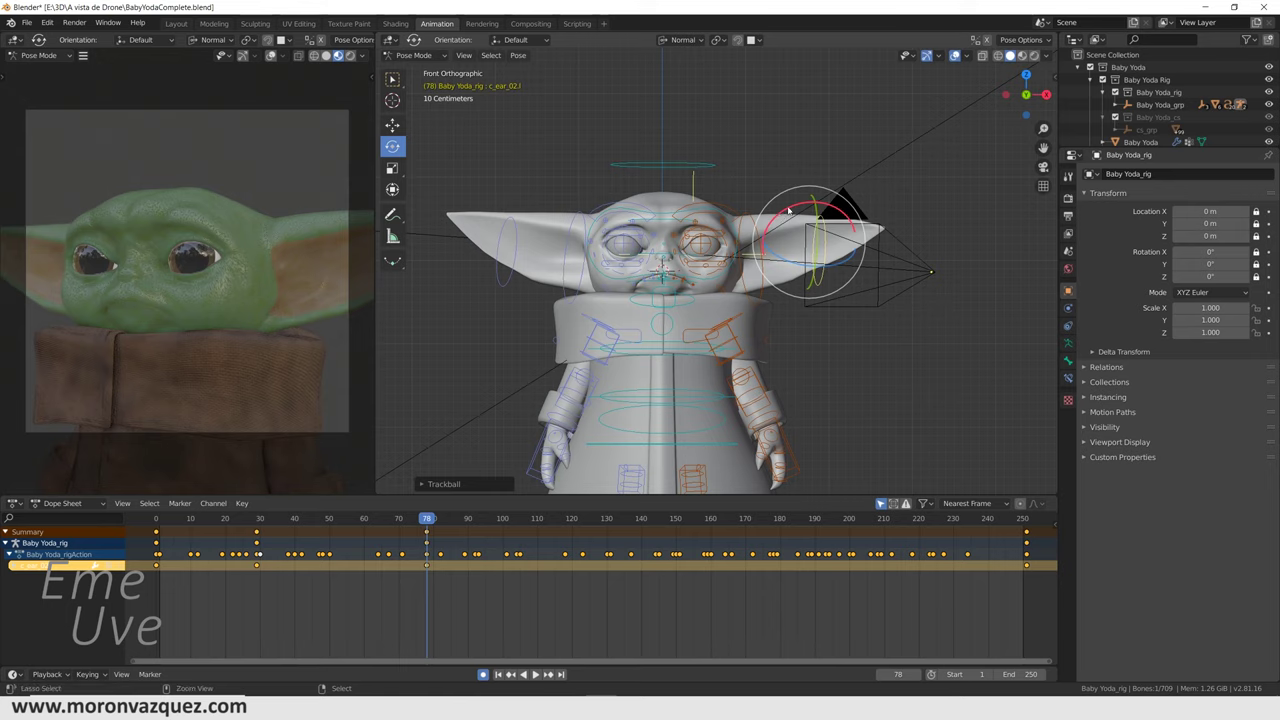
key(ctrl+z)
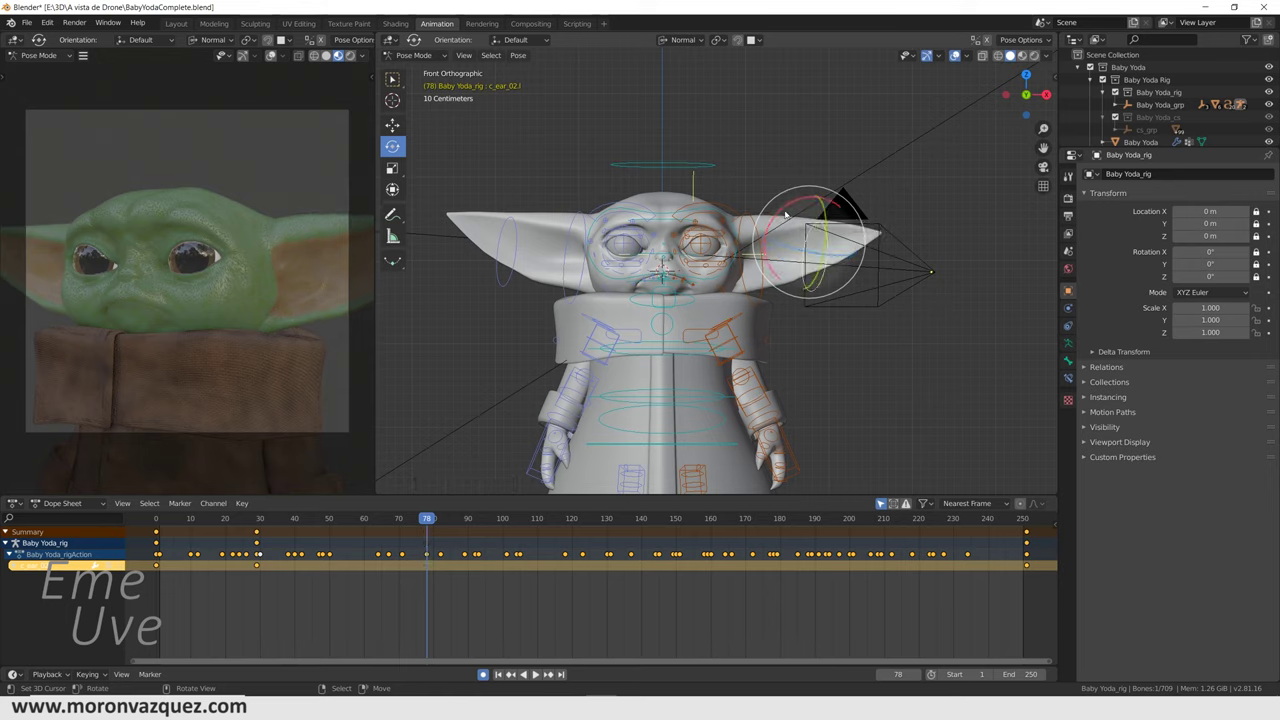
drag(785, 208, 798, 212)
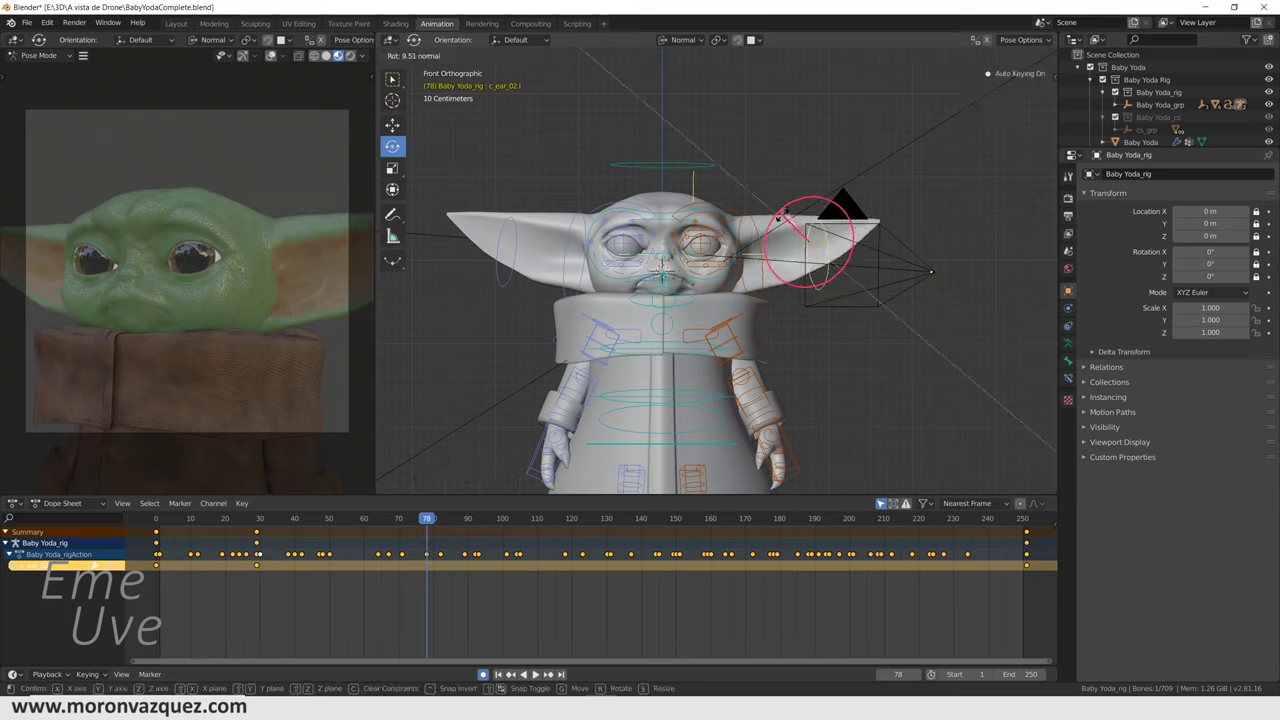
click(507, 222)
drag(536, 203, 542, 206)
key(space)
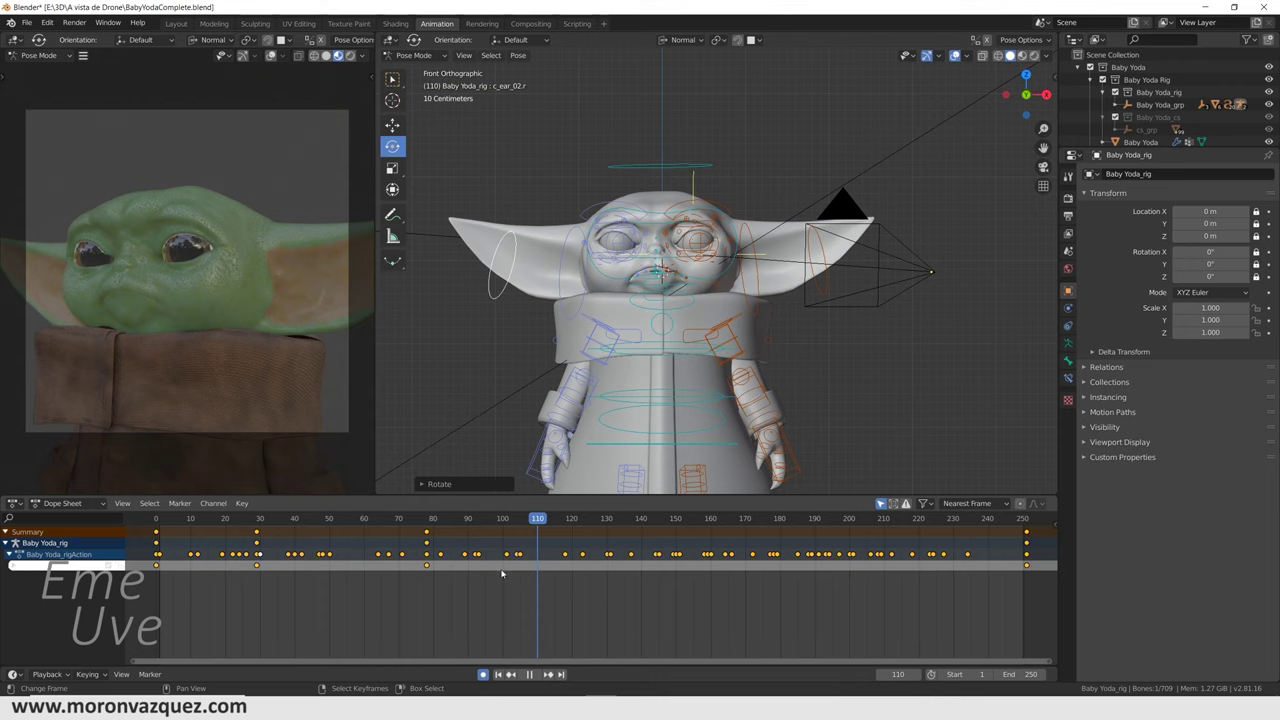
Rotate the ear control at frame 102 and refine the ear pose after reviewing playback
key(space)
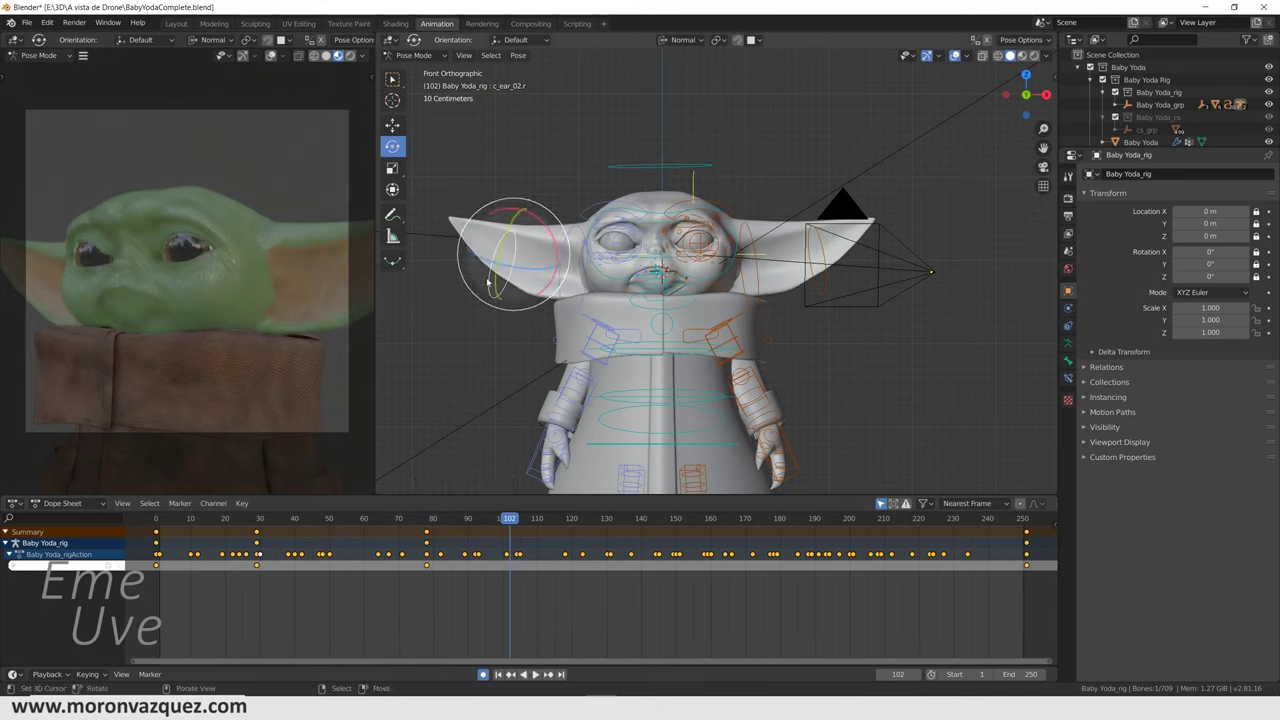
drag(546, 229, 540, 218)
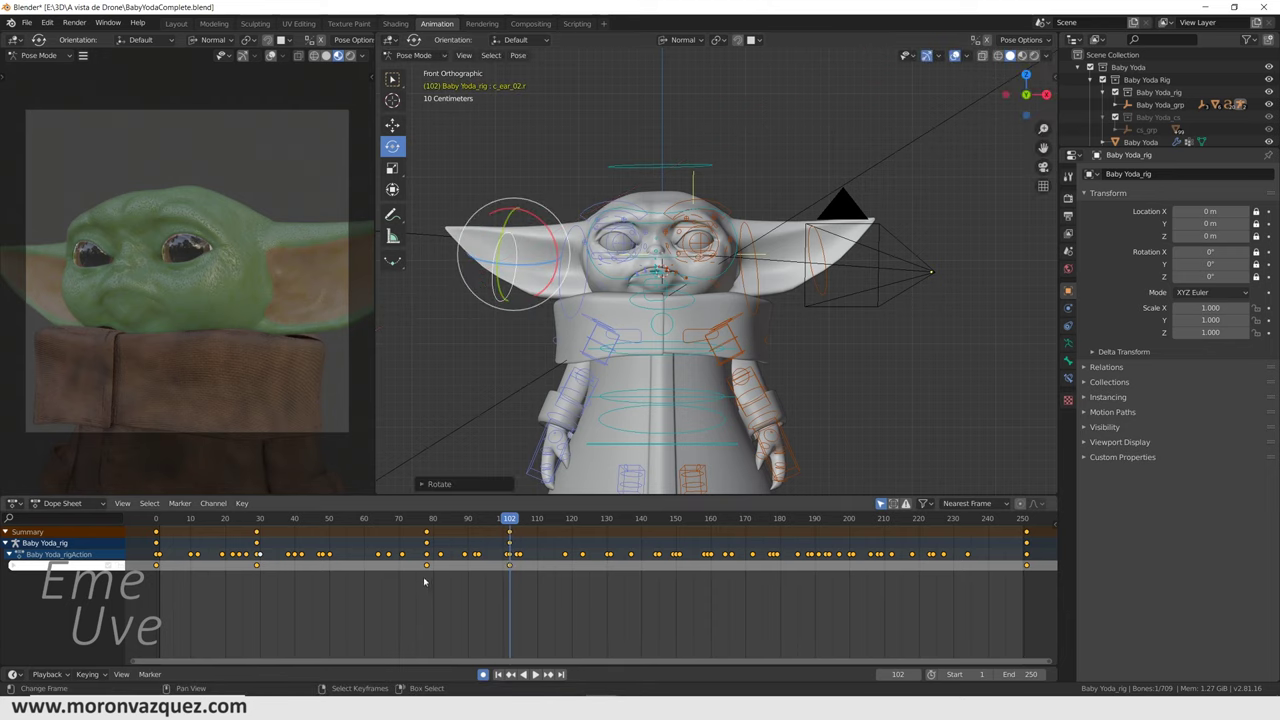
key(space)
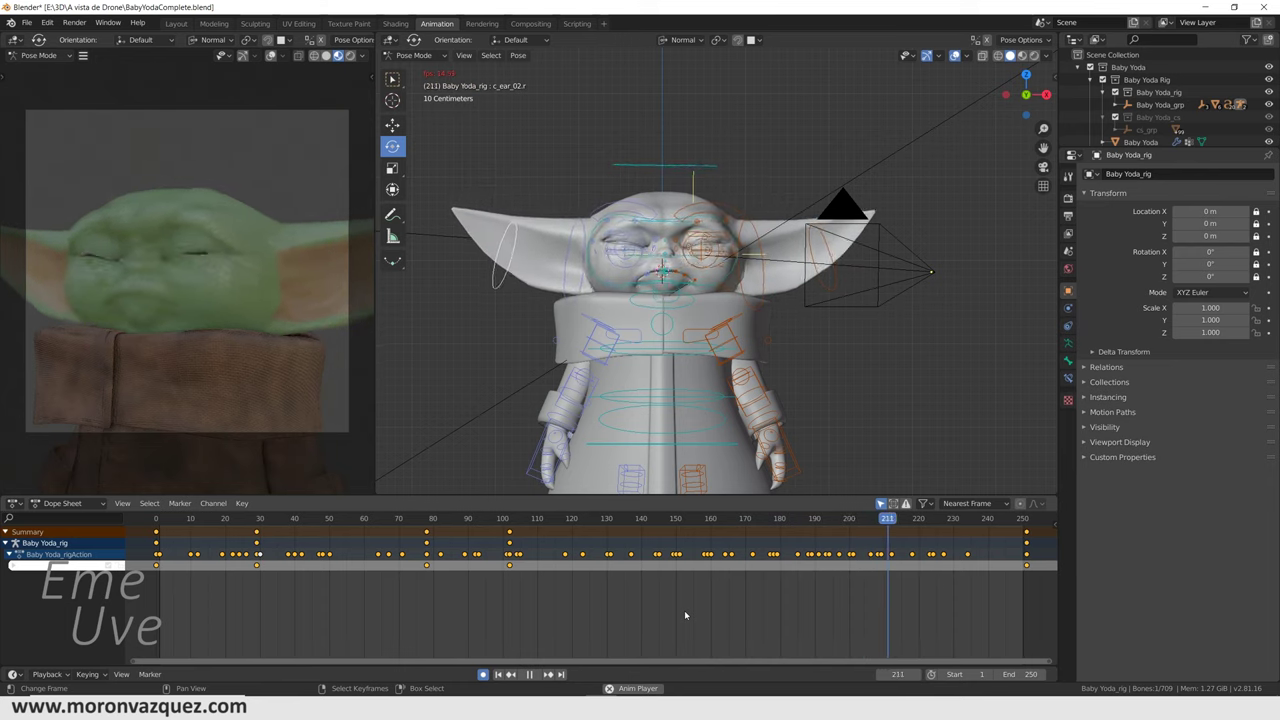
key(space)
drag(496, 211, 498, 202)
key(Down)
key(Down)
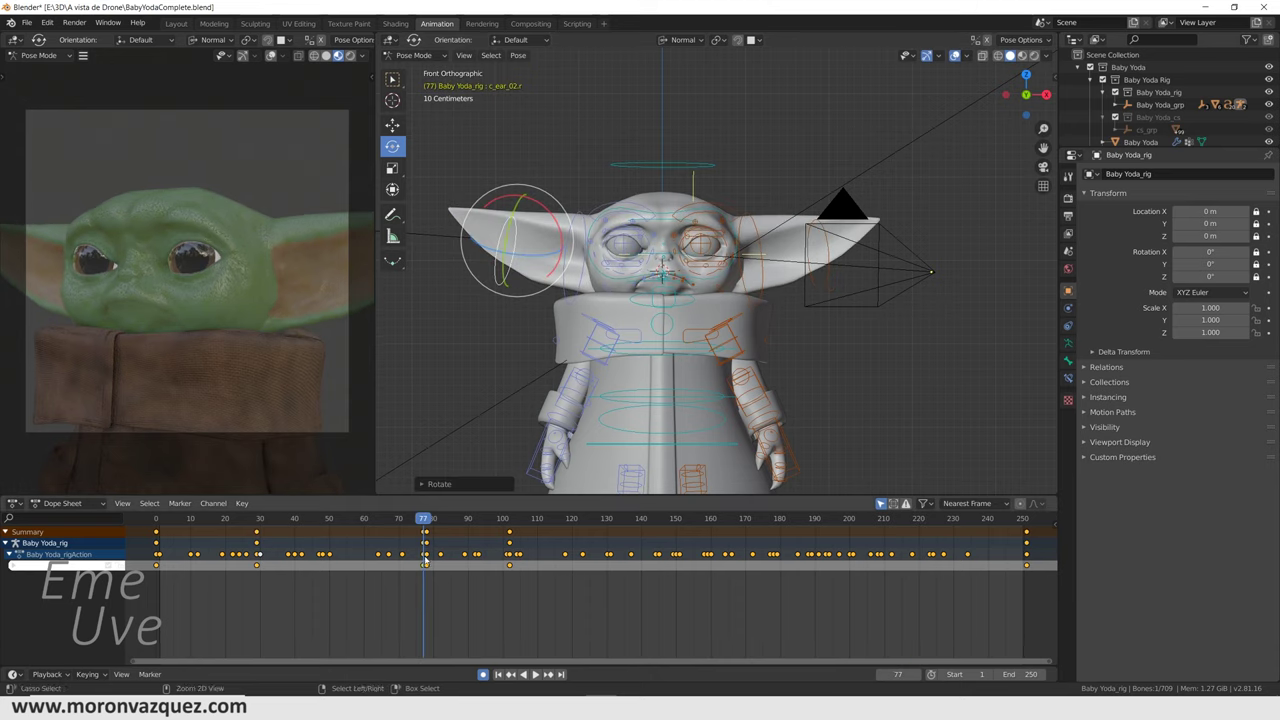
Rotate the ear control at frame 208 and play the animation to review it
key(space)
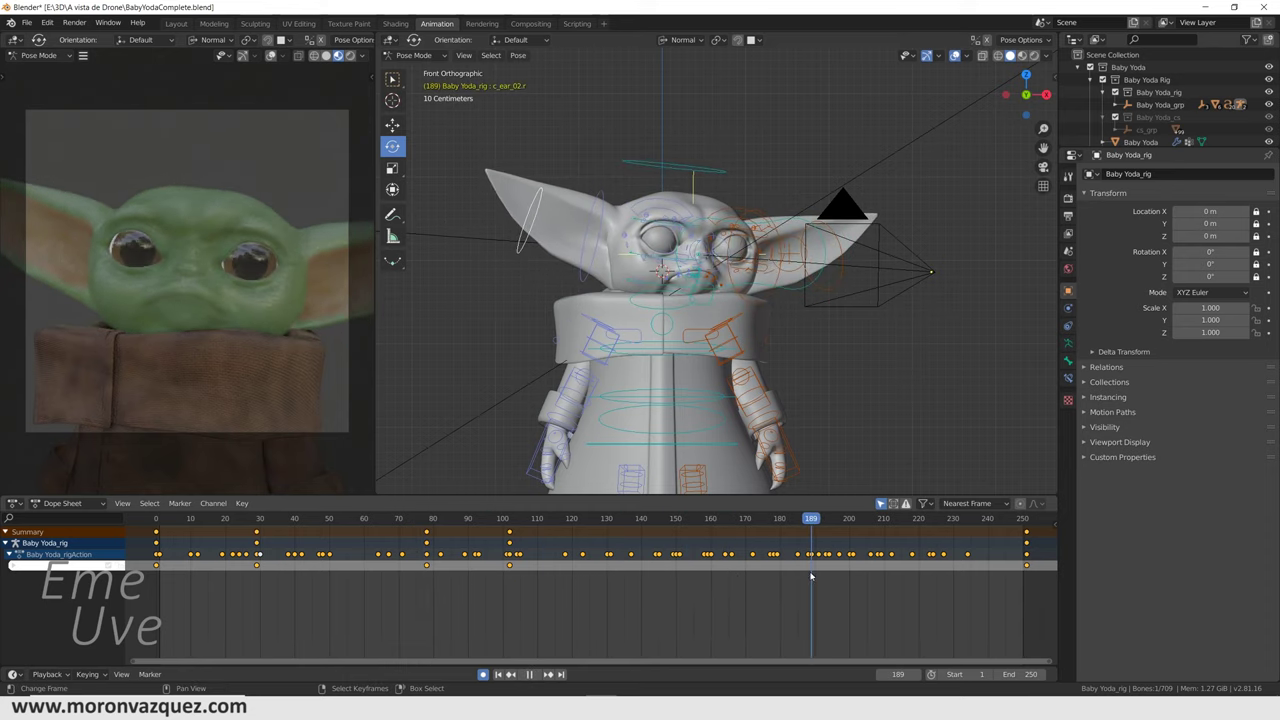
key(space)
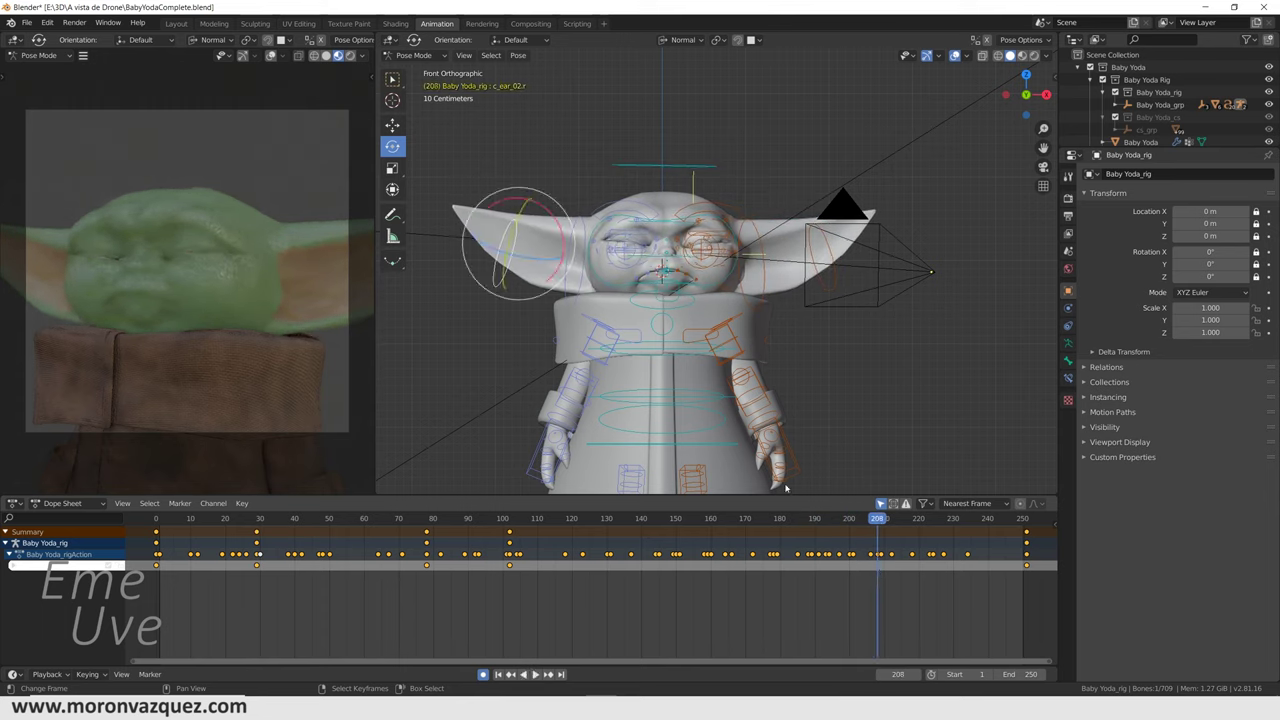
drag(510, 203, 505, 192)
key(space)
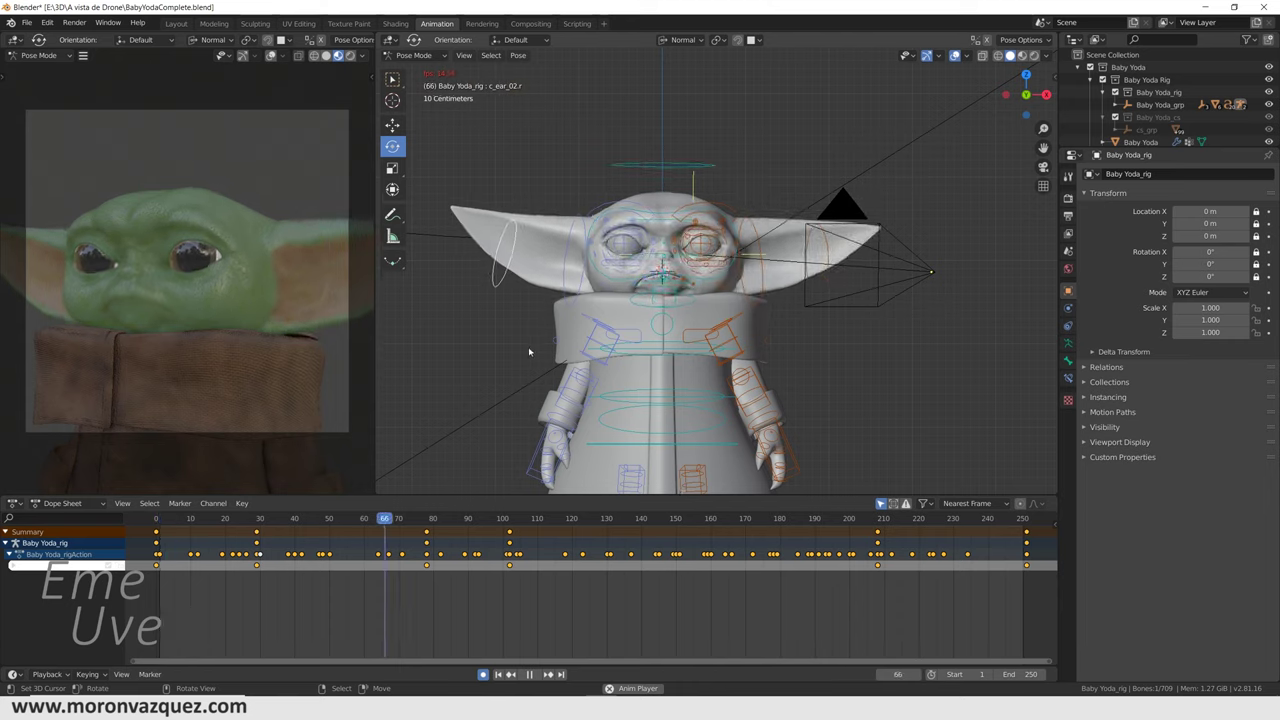
key(space)
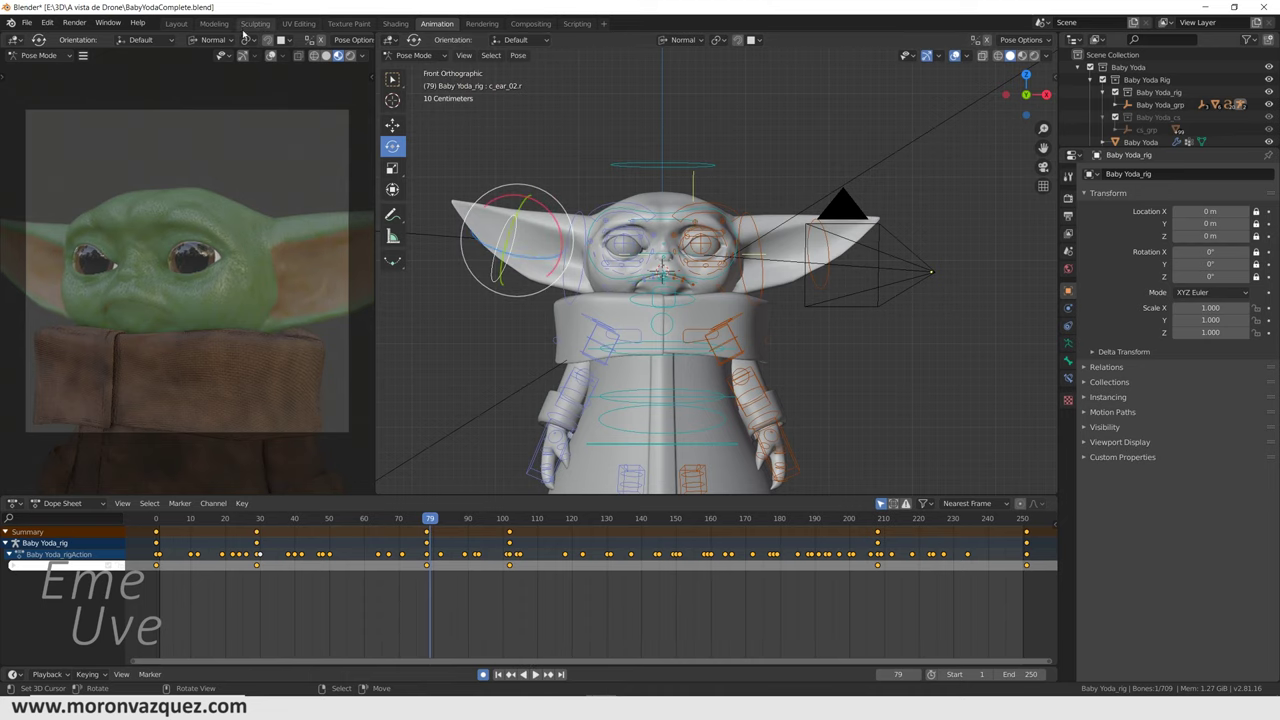
click(178, 25)
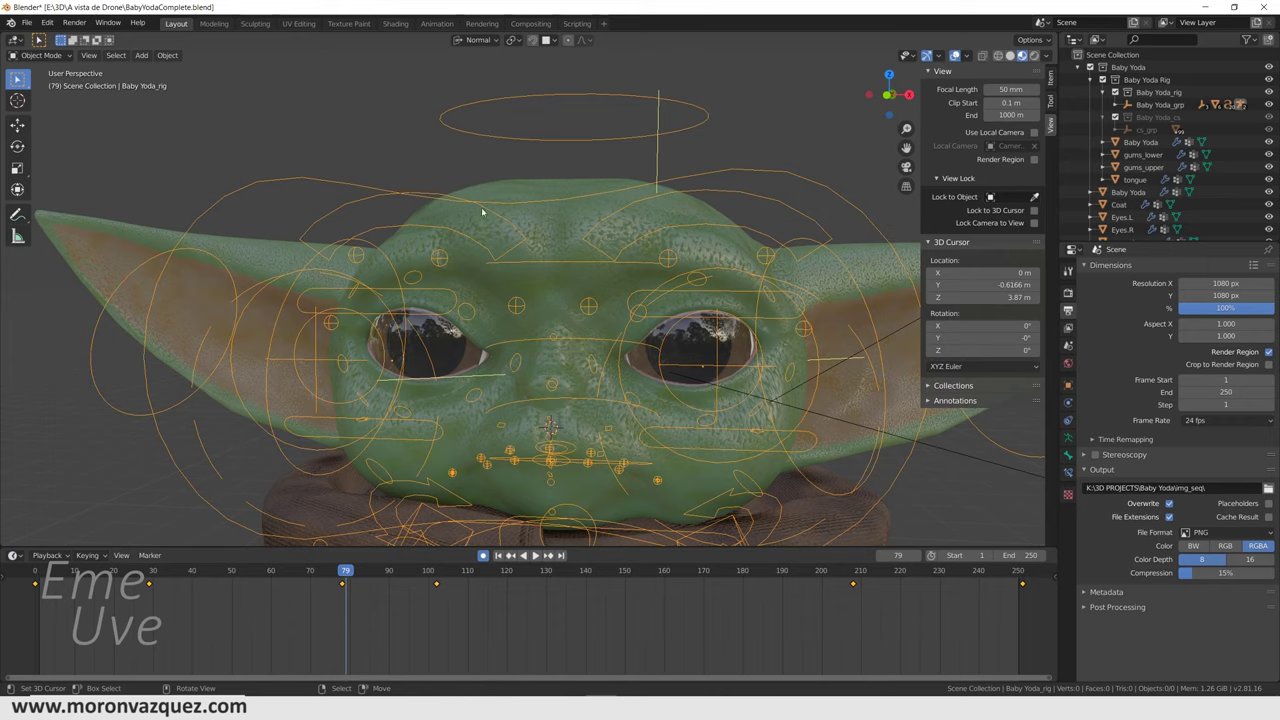
Select the Baby Yoda head mesh, go to frame 23 and look through the scene camera
scroll(709, 393, down, 5)
mouse_move(709, 393)
middle_down()
mouse_move(661, 412)
mouse_move(661, 399)
middle_up()
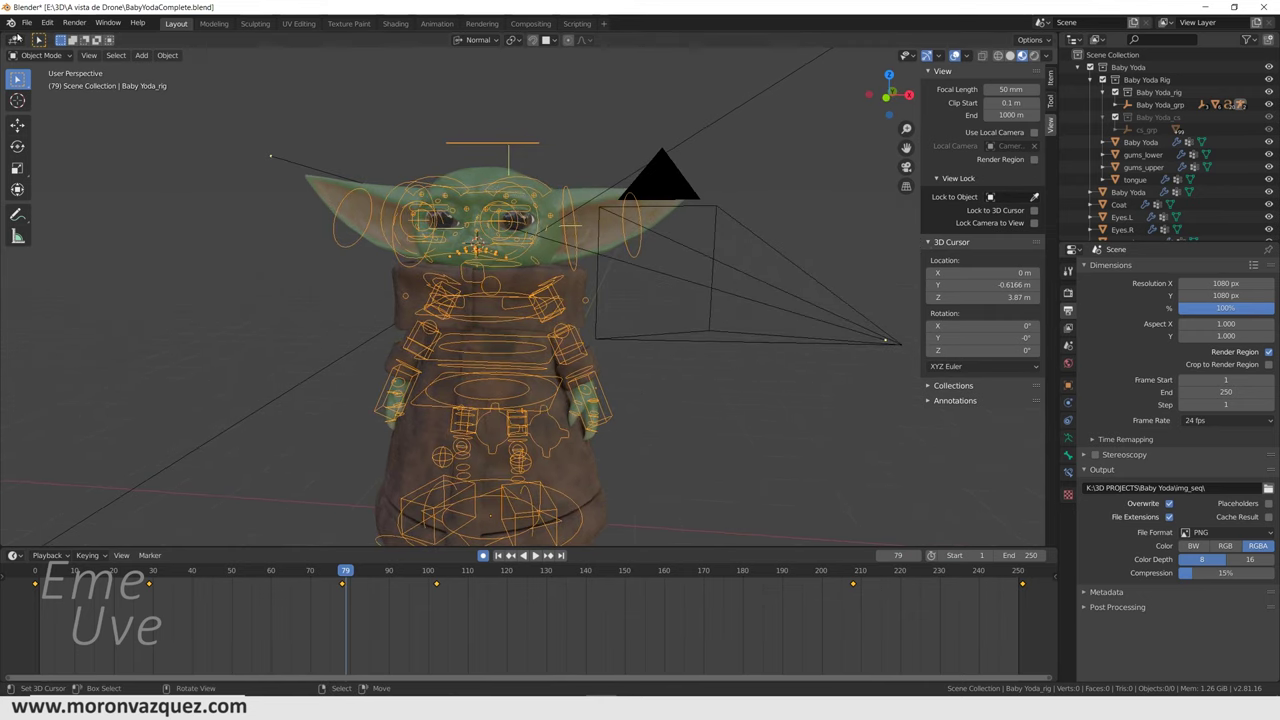
click(197, 162)
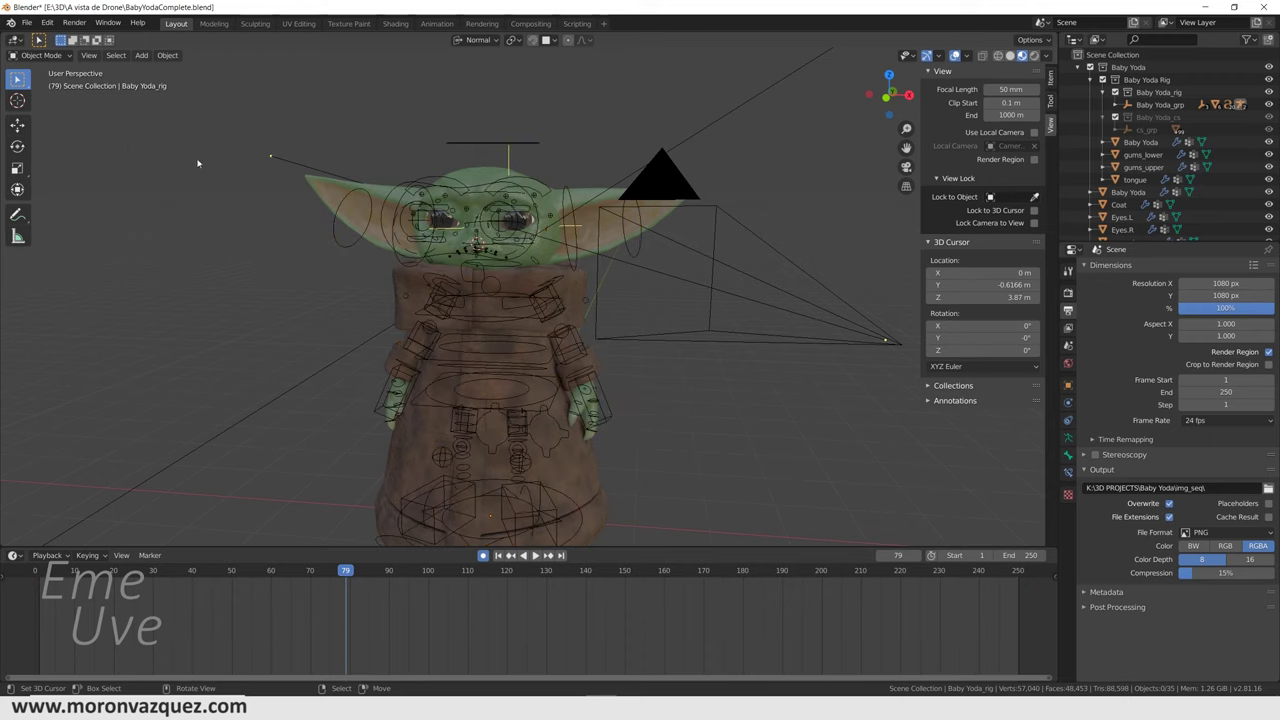
click(322, 190)
drag(298, 613, 125, 613)
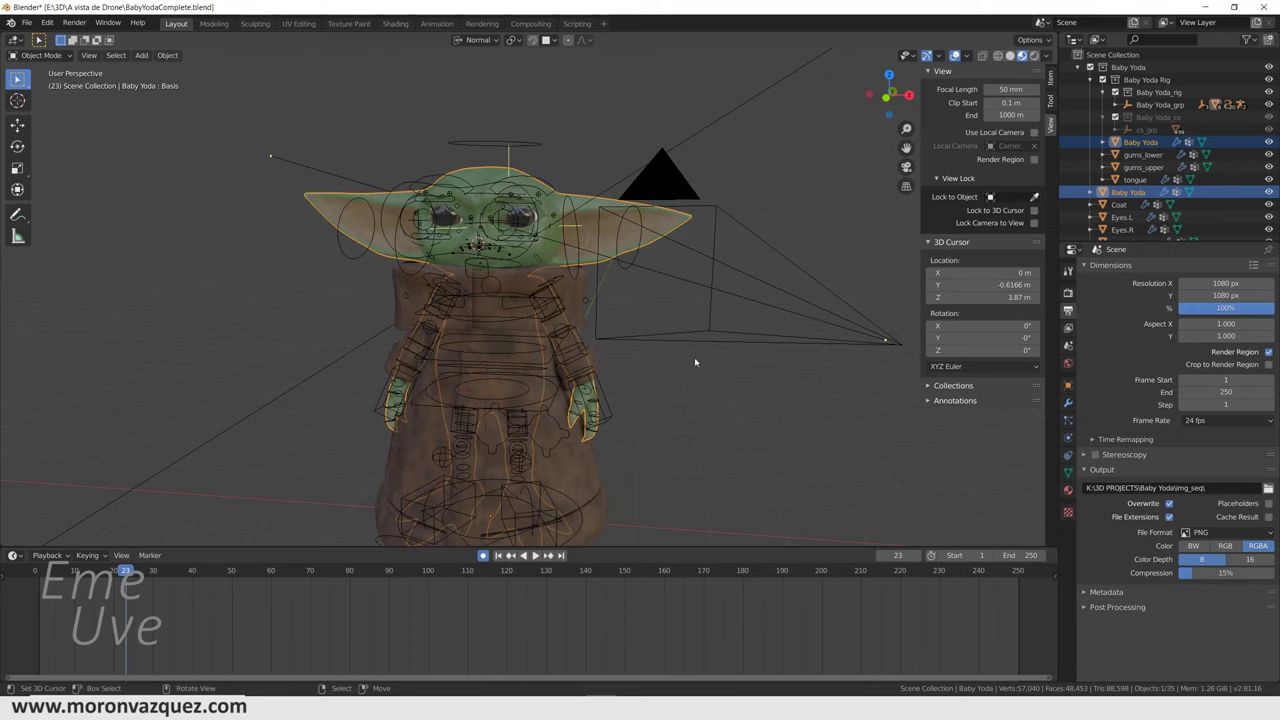
key(KP_0)
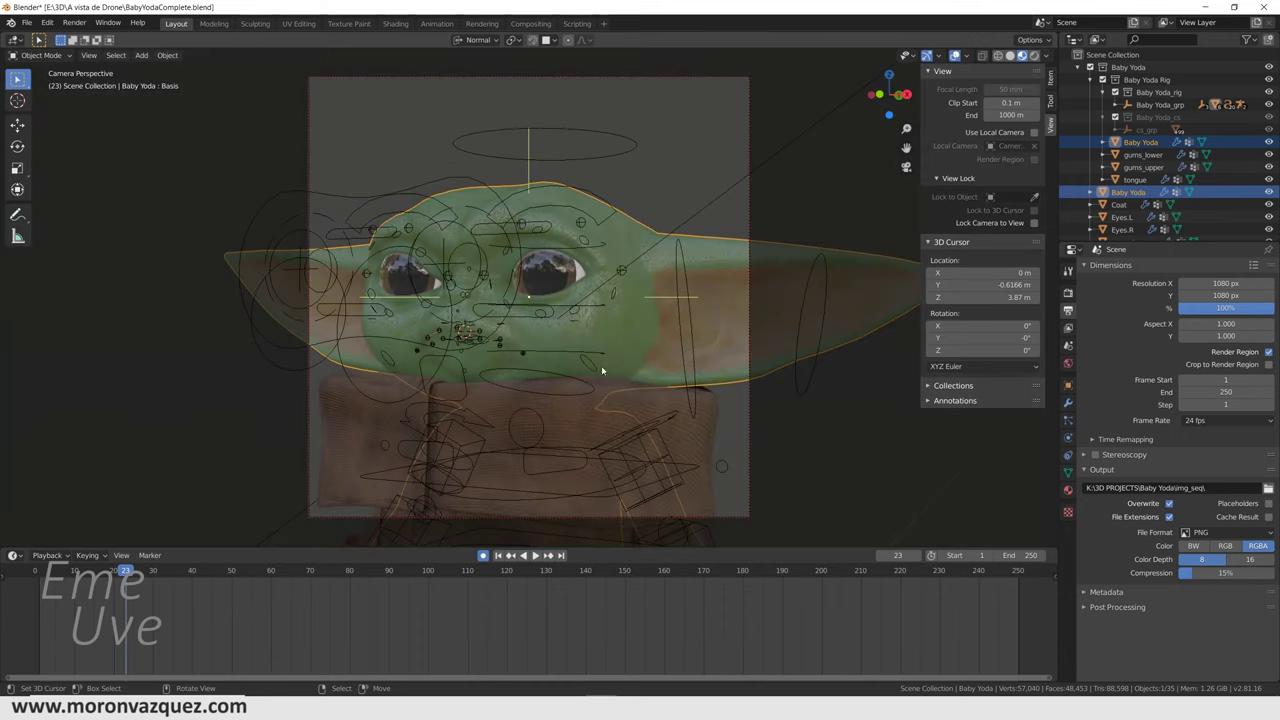
At frame 0, orbit the camera view to frame Baby Yoda's head and ears, then select Camera.001
key(space)
click(33, 610)
key(Escape)
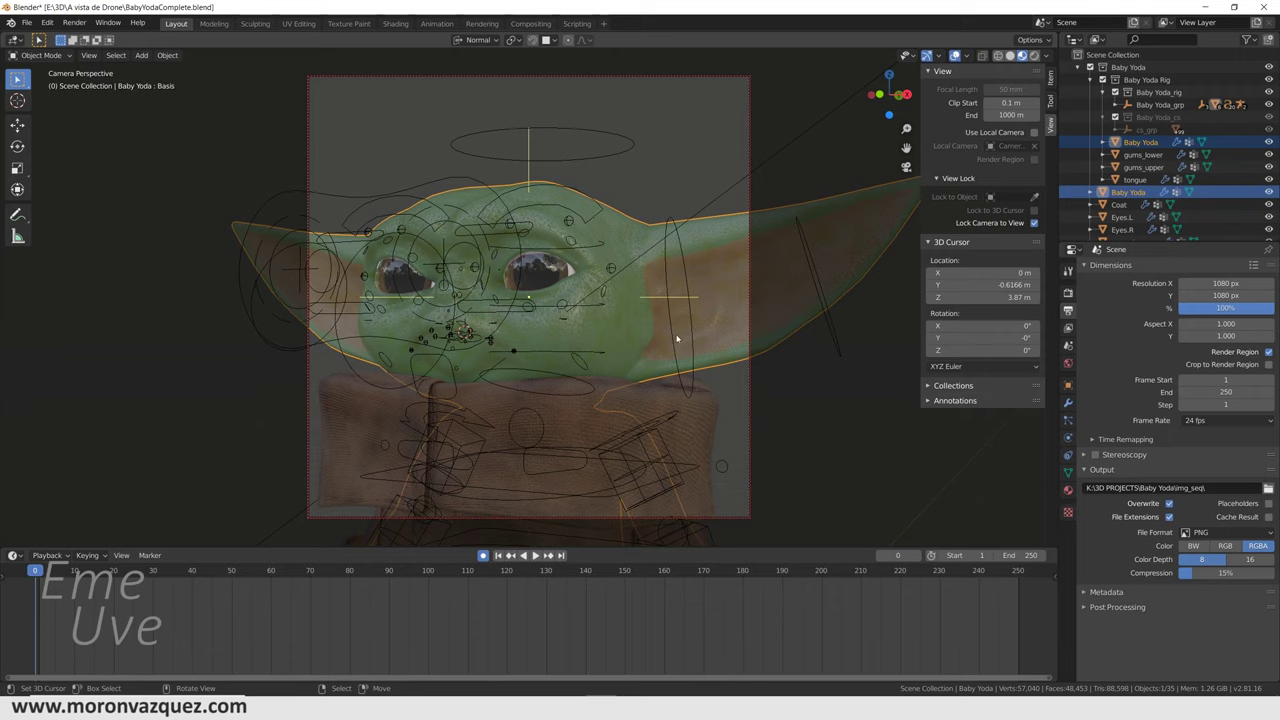
middle_drag(649, 364, 640, 366)
middle_drag(358, 511, 546, 449)
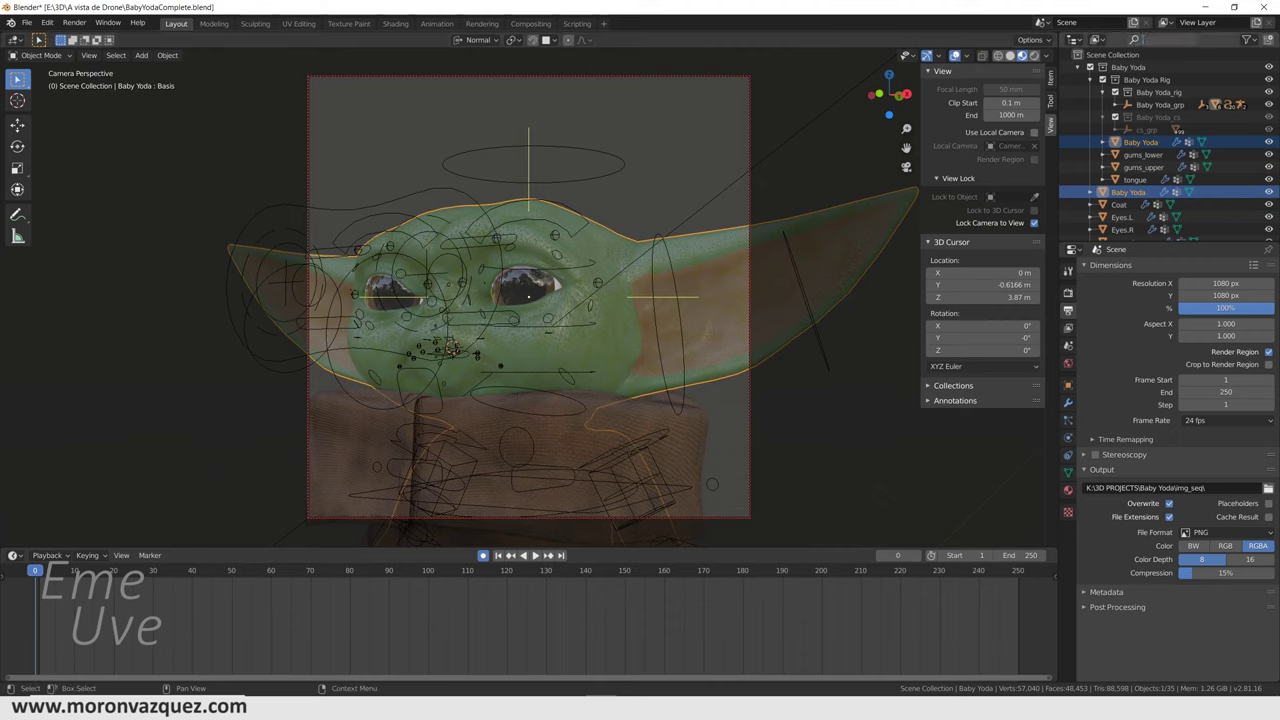
click(749, 210)
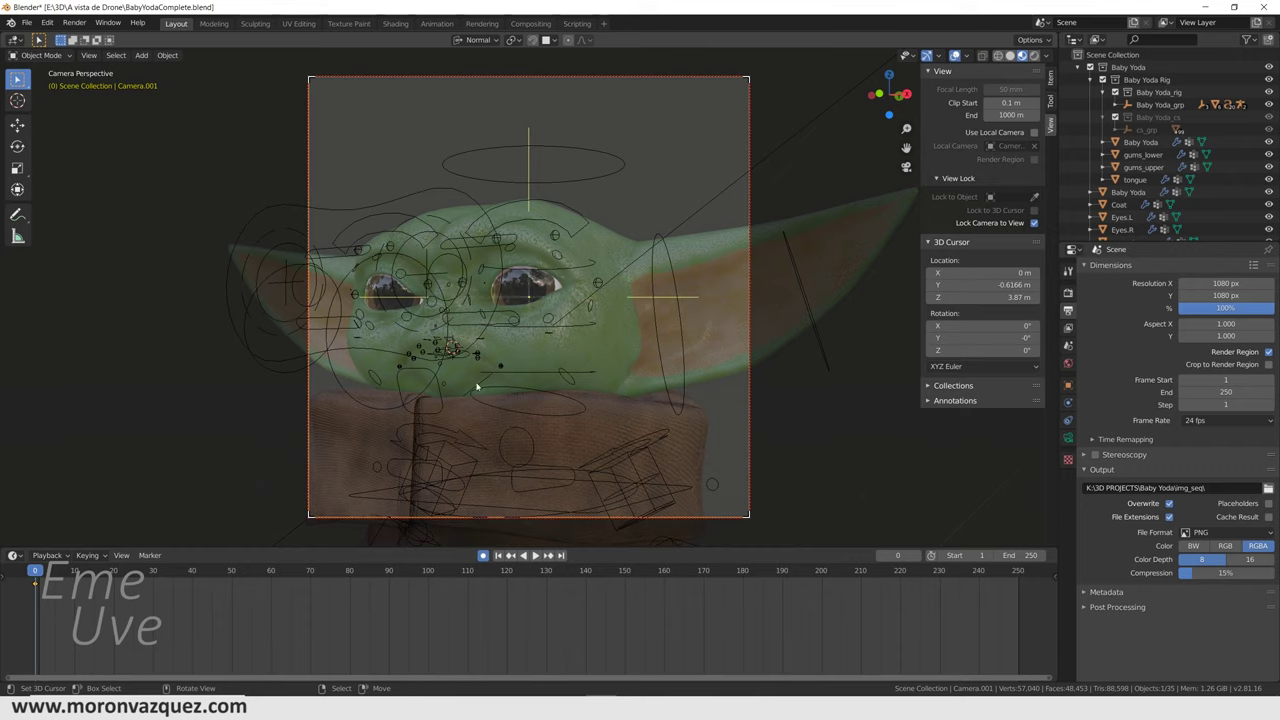
Select all camera keyframes and nudge the camera framing to key a new pose at frame 21
key(space)
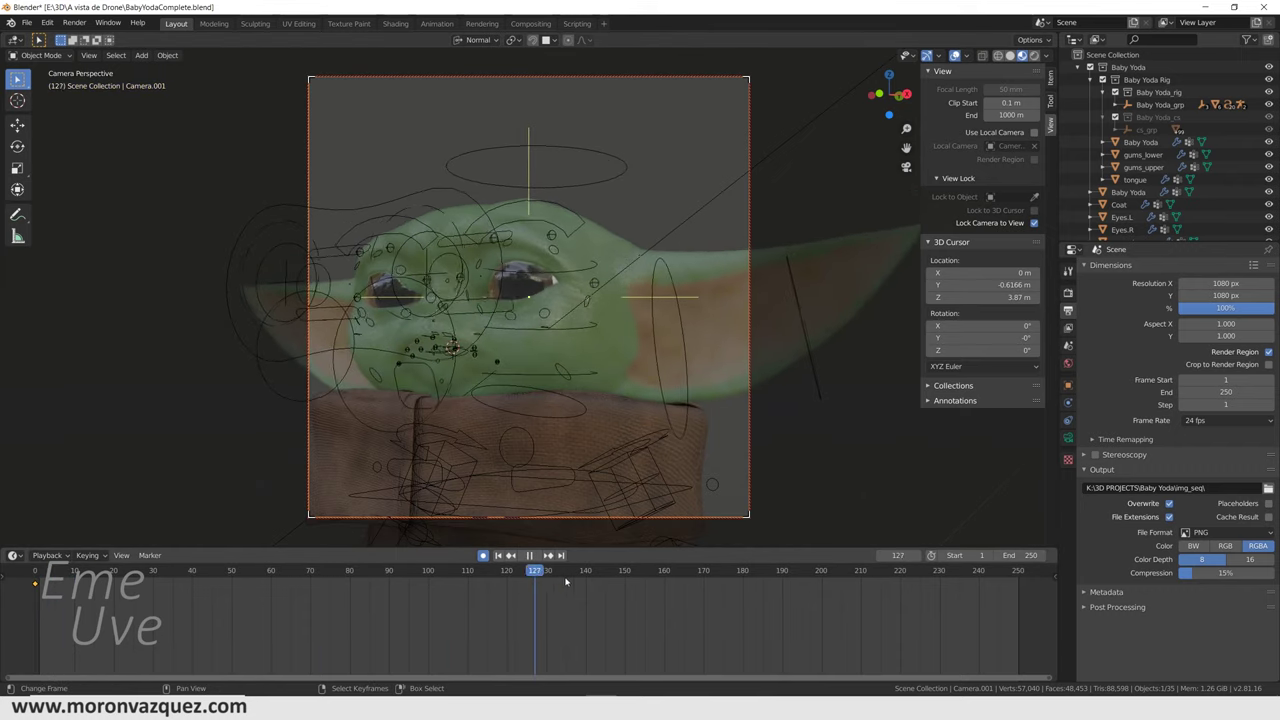
drag(867, 587, 1023, 587)
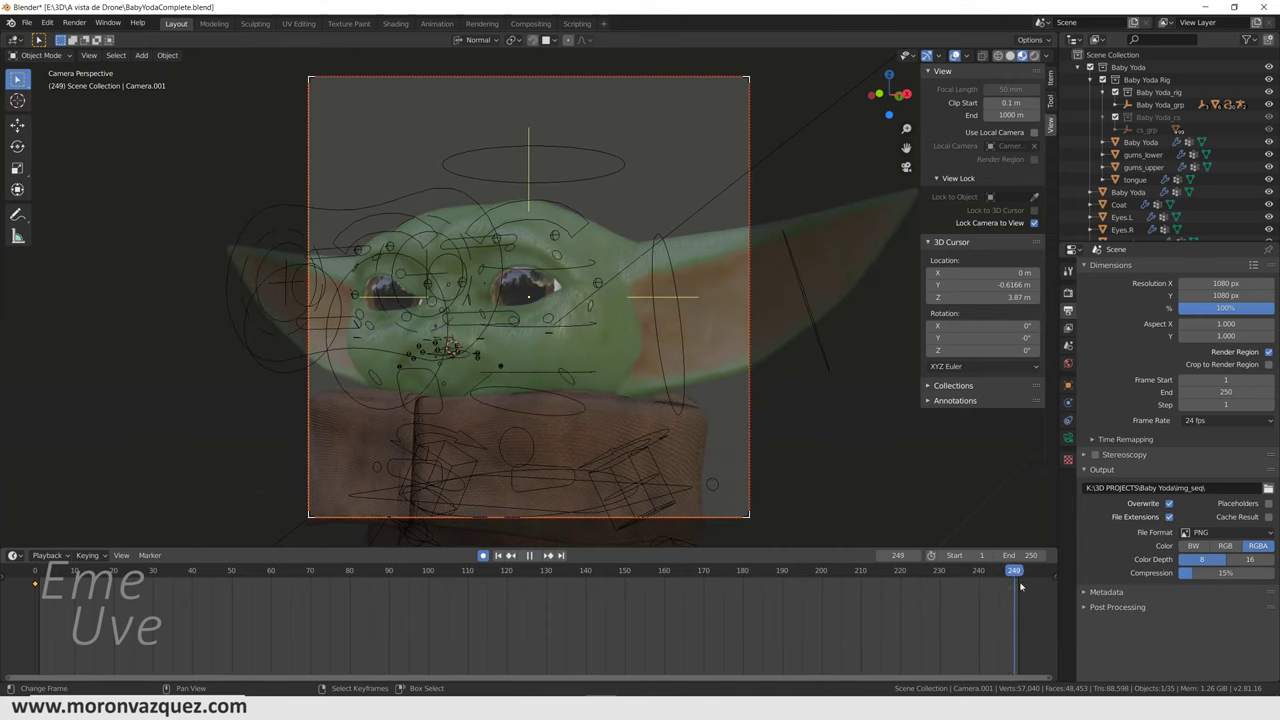
key(space)
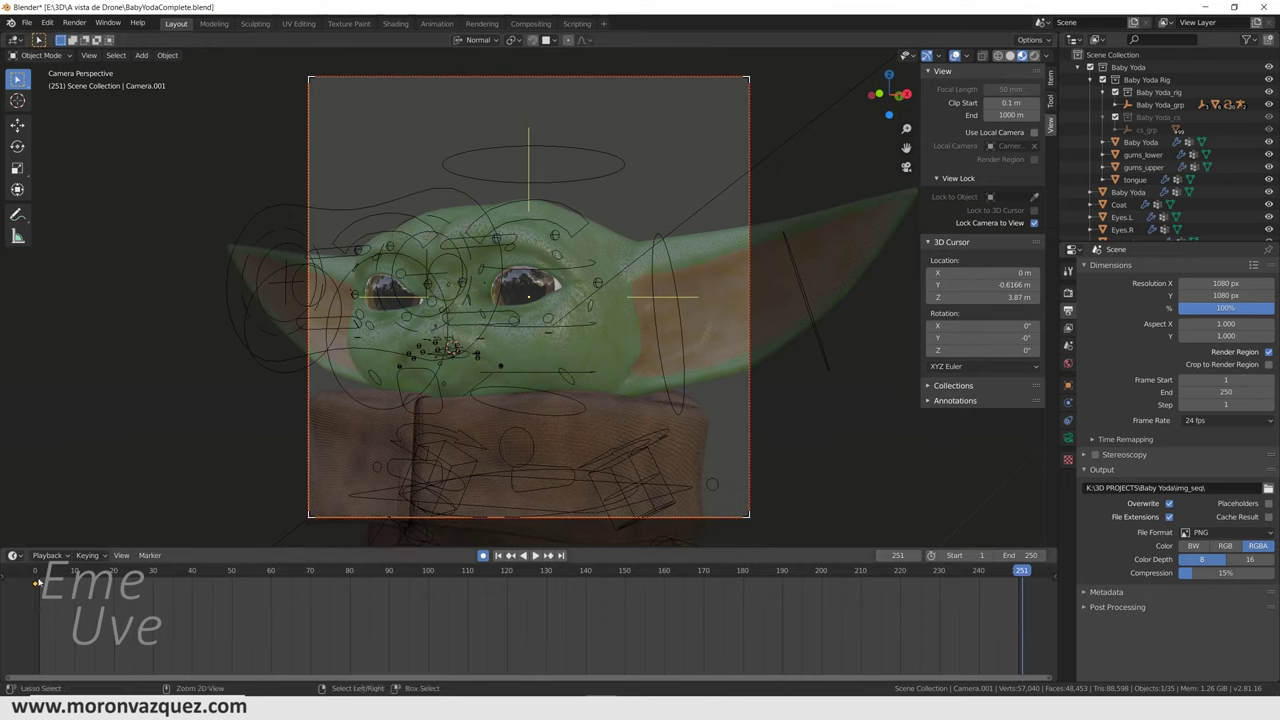
drag(1027, 592, 150, 585)
key(space)
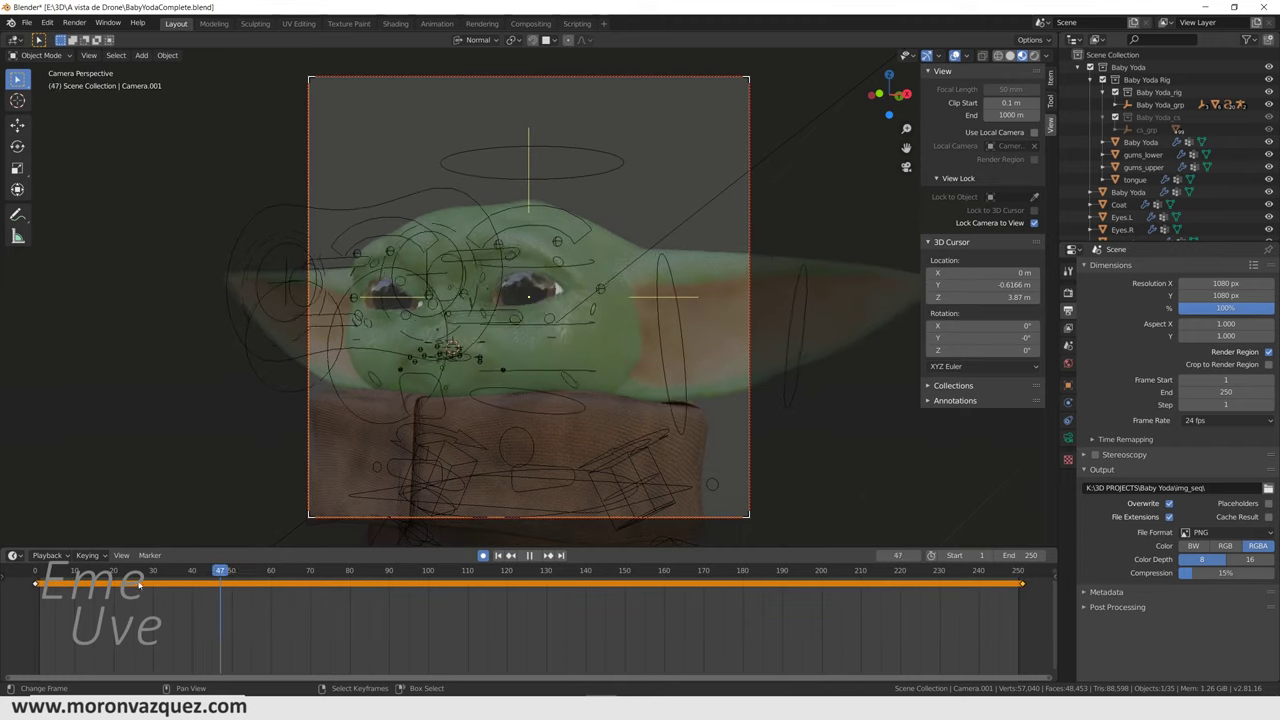
click(100, 588)
key(space)
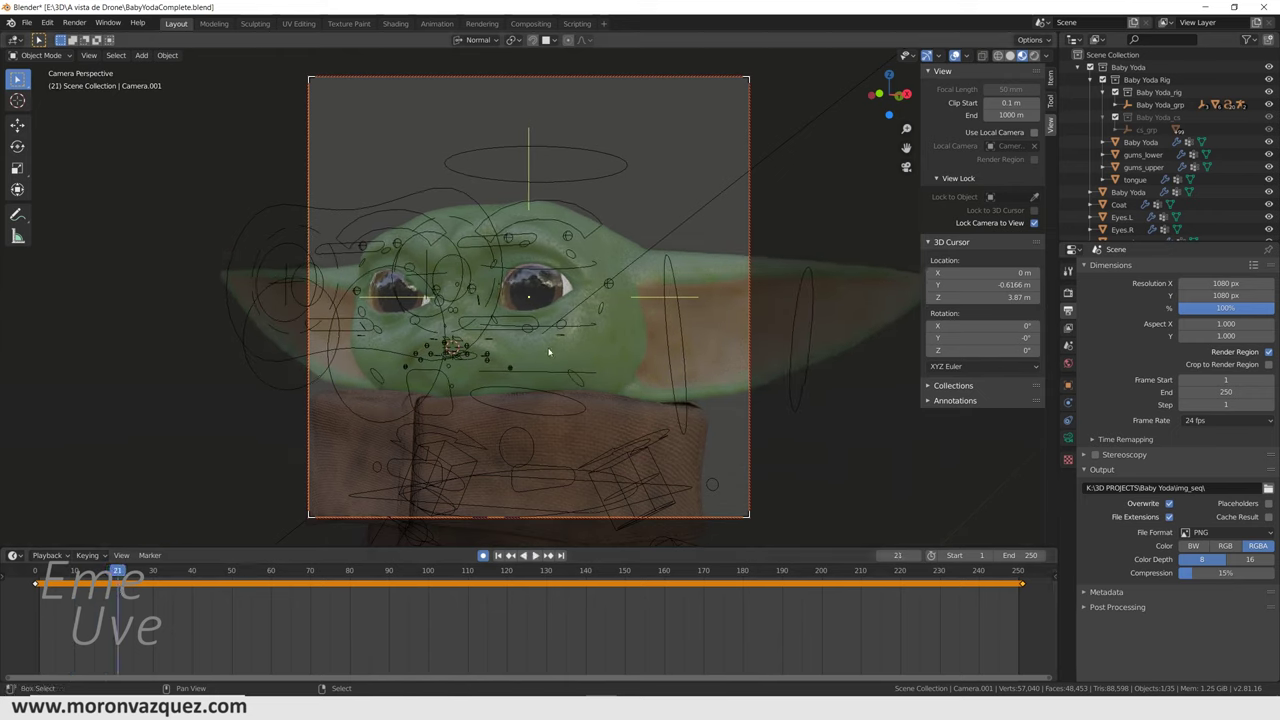
shift+middle_drag(560, 368, 566, 371)
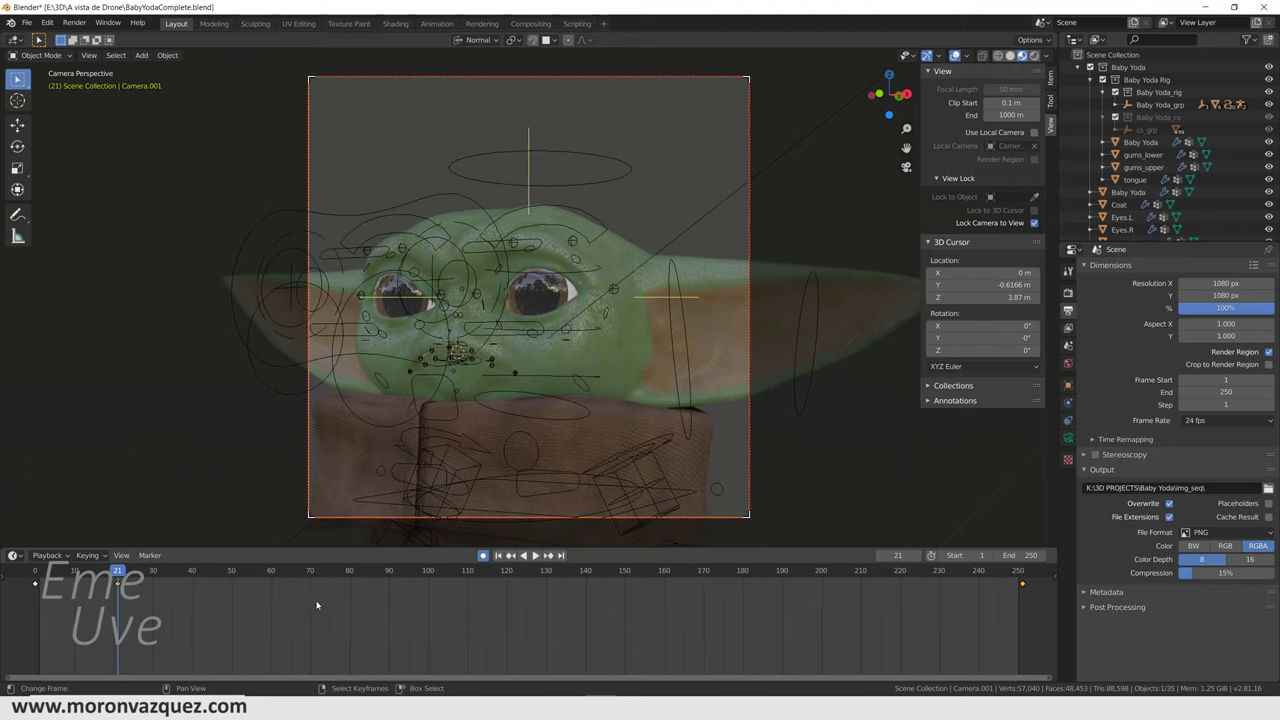
Key small camera shifts at frames 59, 97, 125, 173, 210 and 234, then preview the handheld motion
click(266, 604)
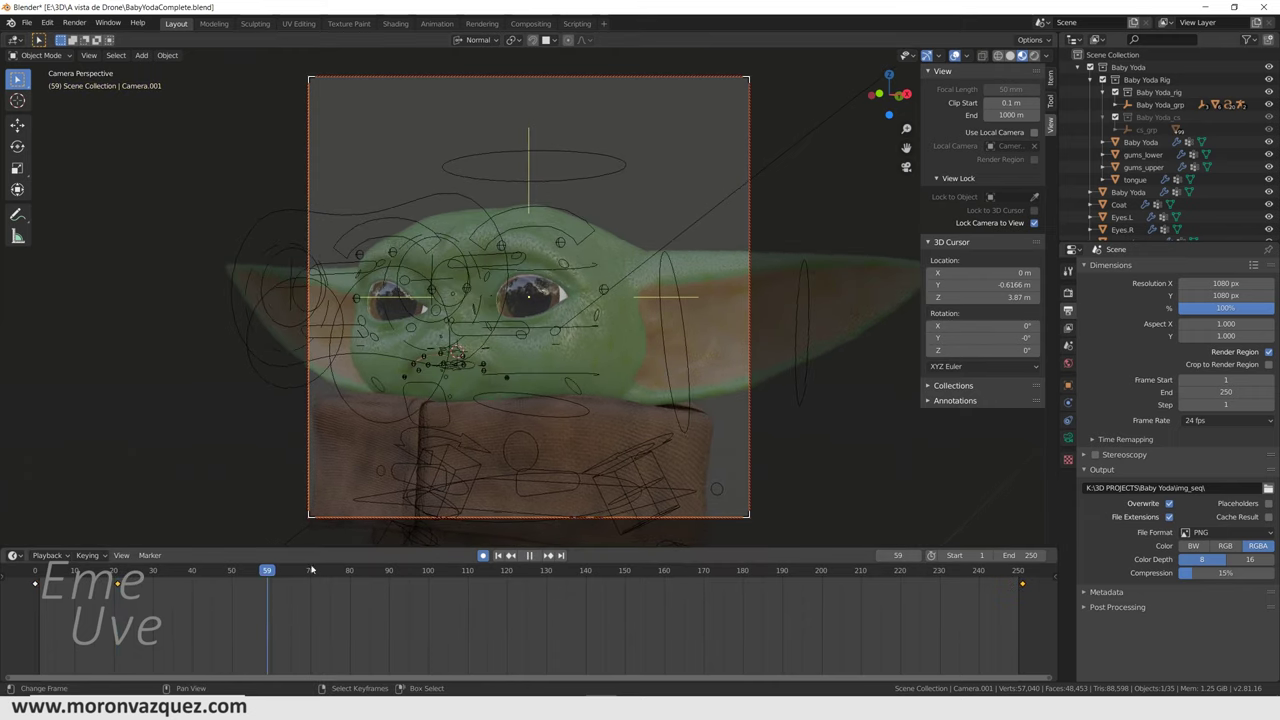
click(416, 578)
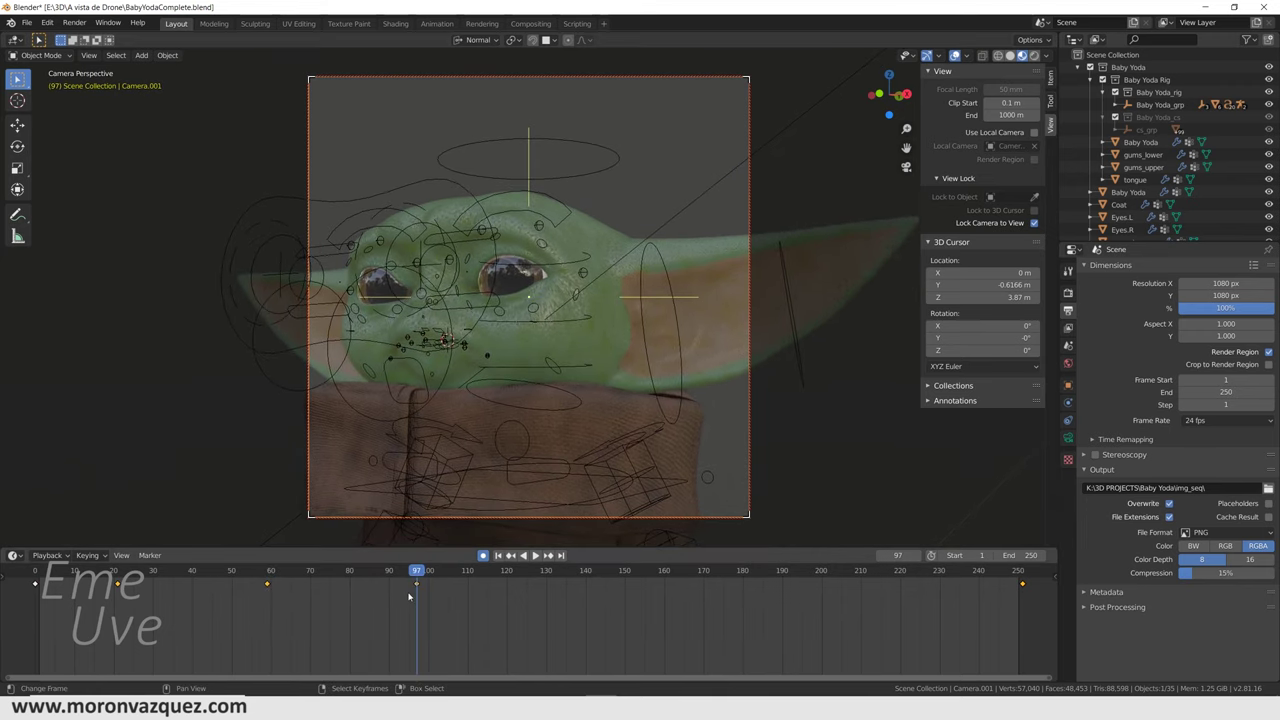
click(527, 595)
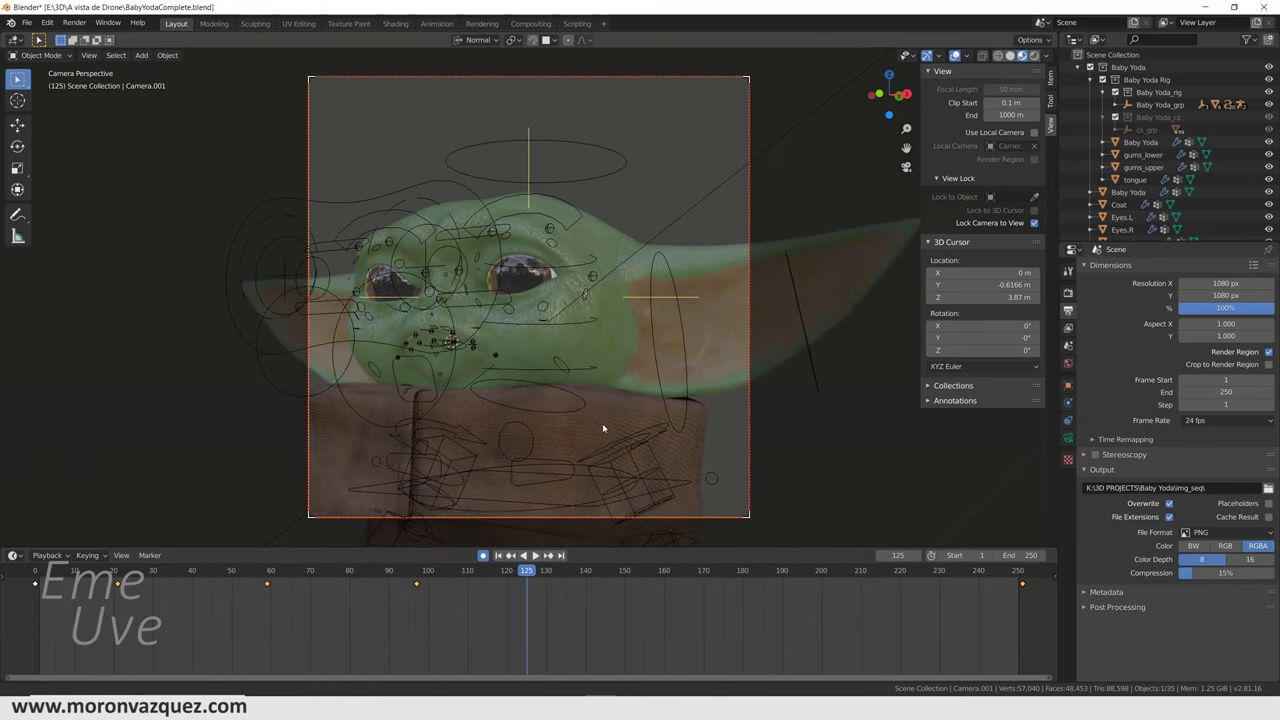
click(714, 600)
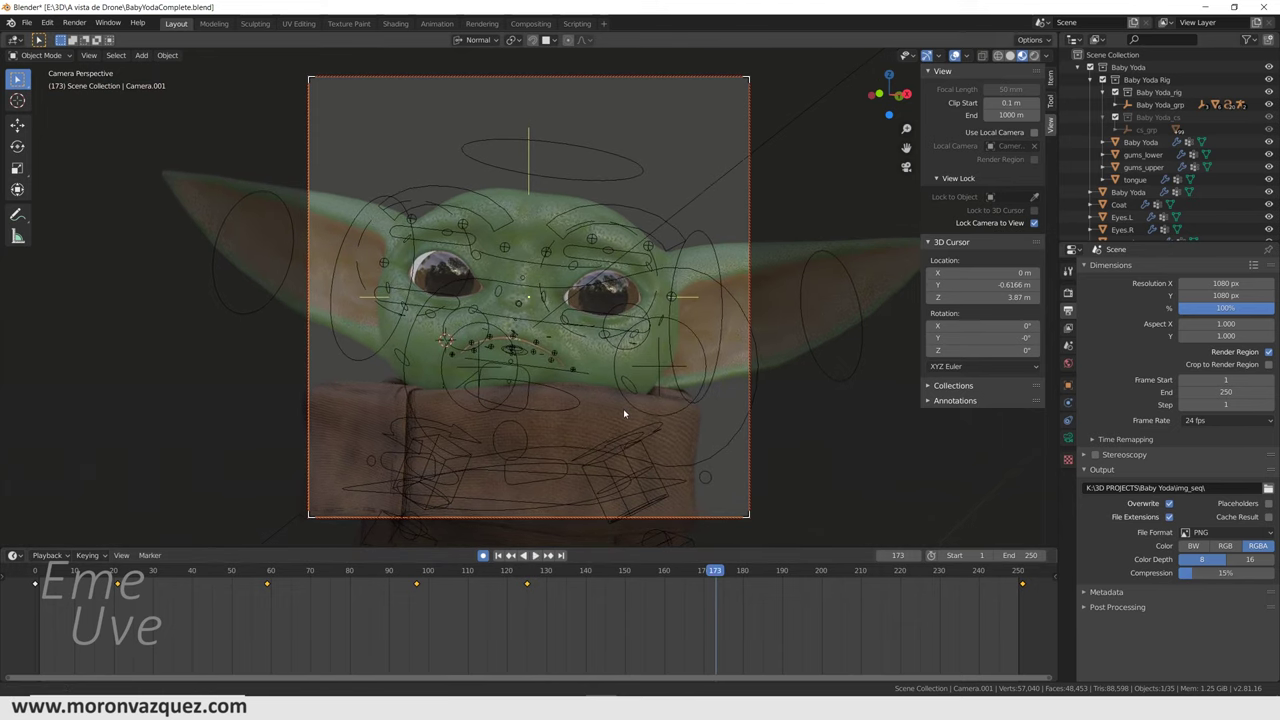
click(858, 597)
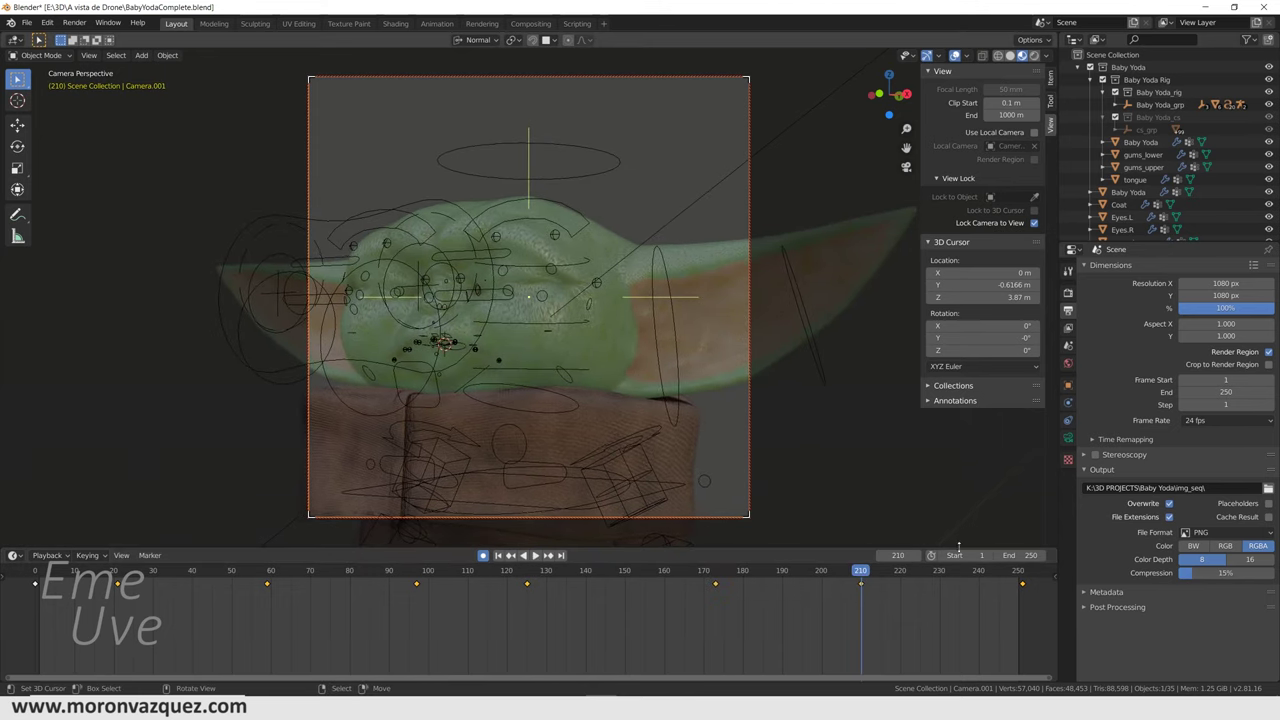
click(955, 594)
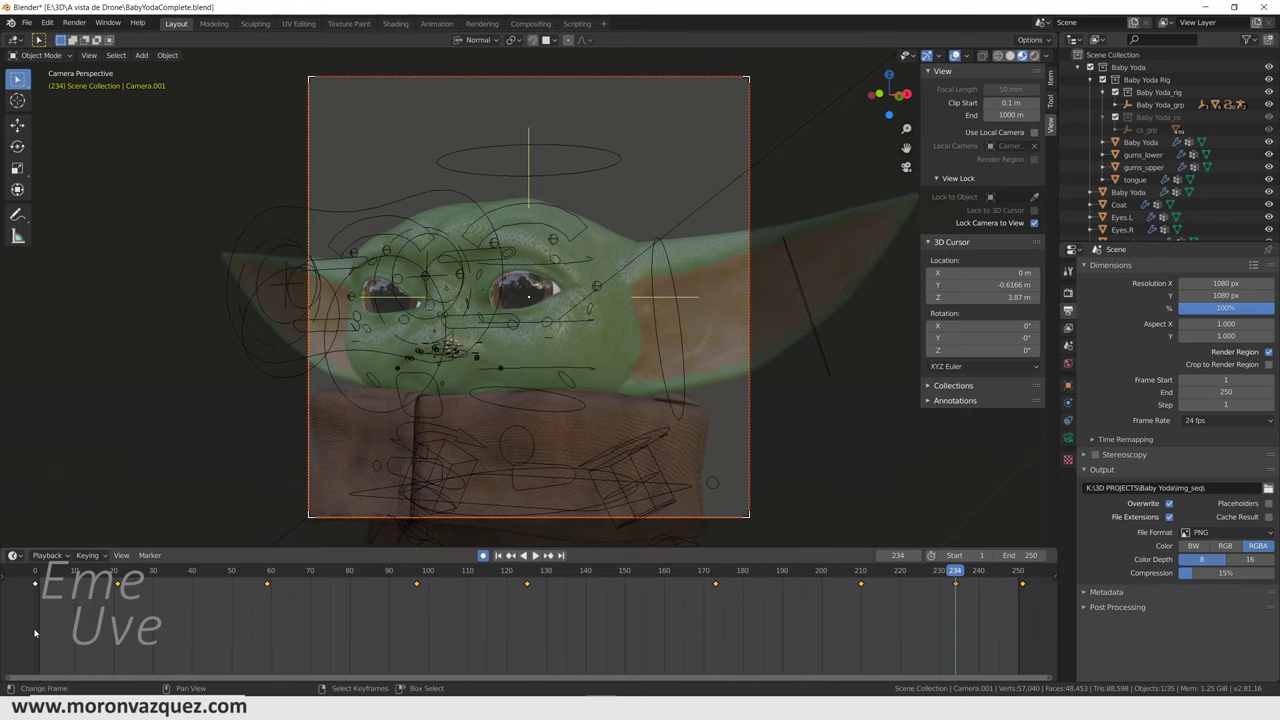
key(space)
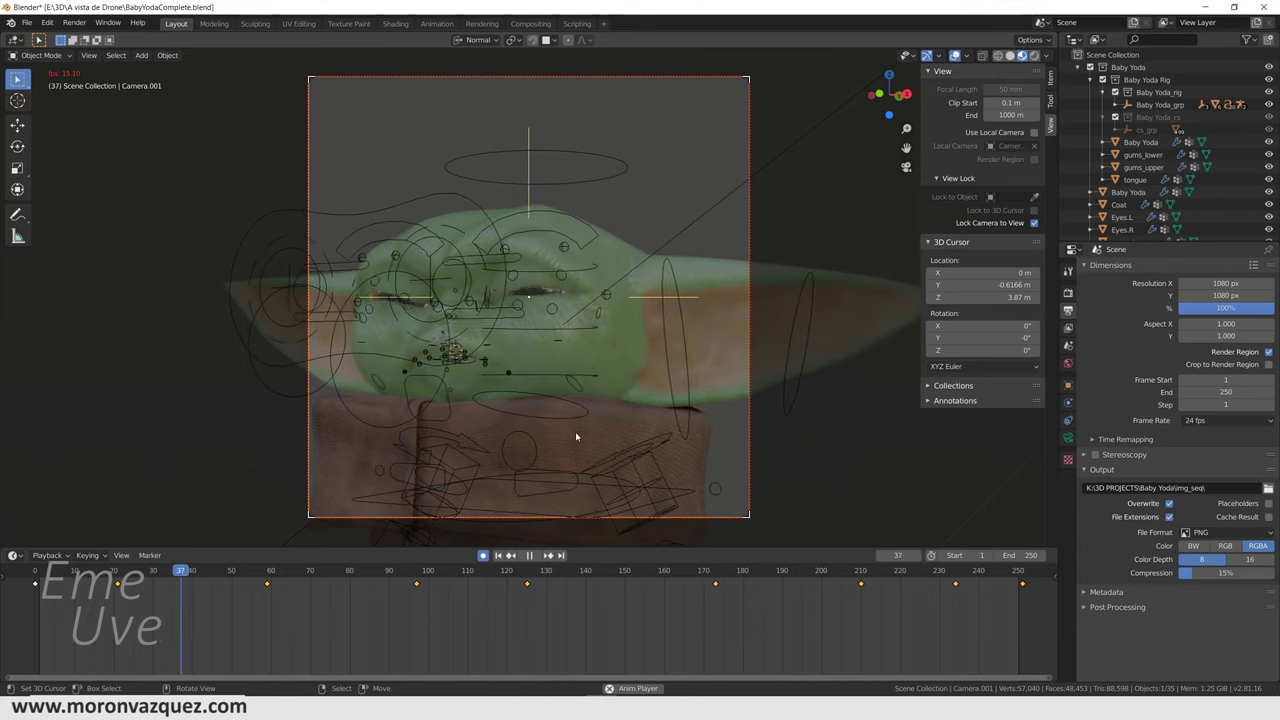
key(space)
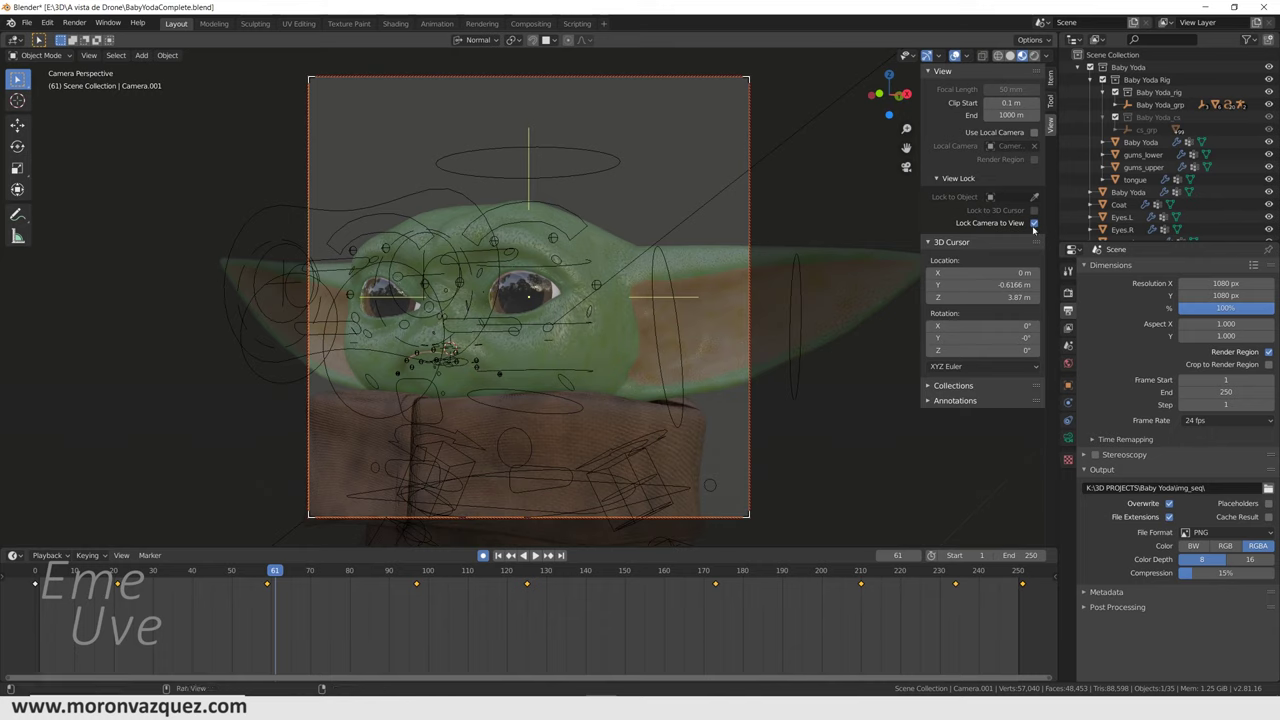
mouse_move(577, 382)
shift+middle_down()
mouse_move(633, 393)
mouse_move(601, 380)
shift+middle_up()
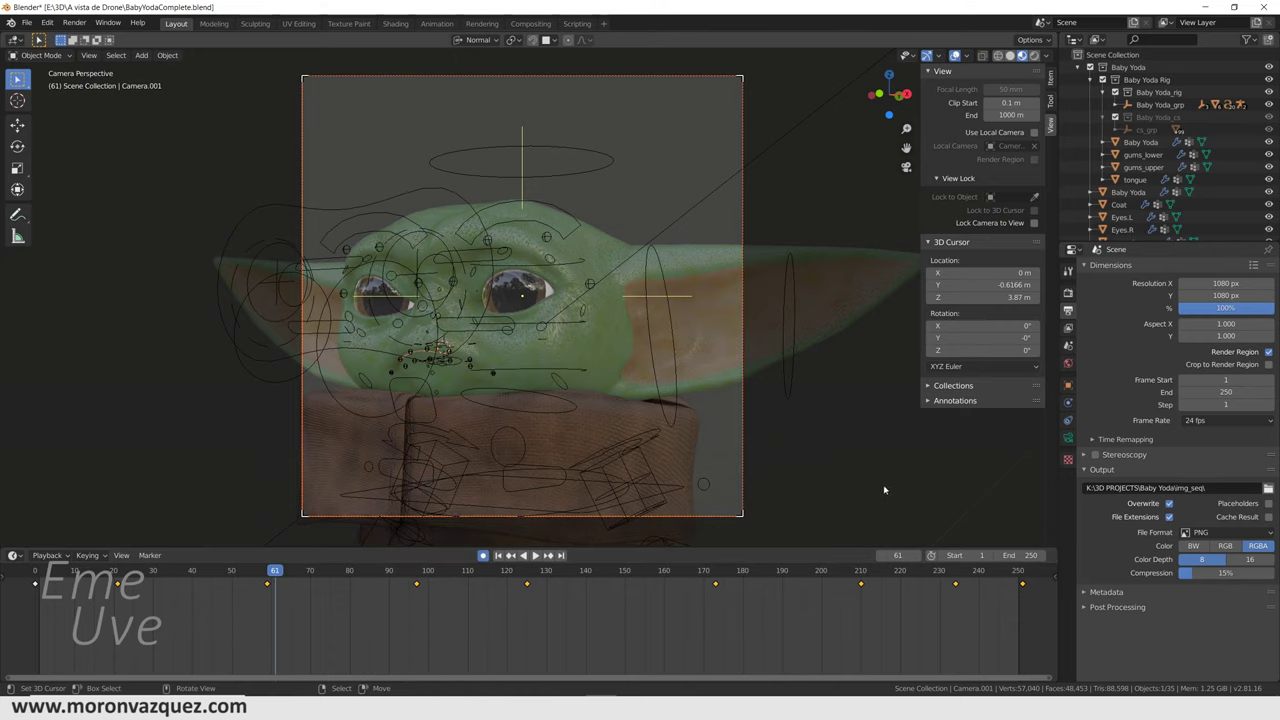
Deselect the camera and orbit out of camera view to see the scene from slightly above
click(837, 390)
middle_drag(257, 447, 576, 408)
scroll(576, 408, down, 3)
mouse_move(679, 422)
middle_down()
mouse_move(640, 364)
mouse_move(617, 376)
mouse_move(663, 371)
middle_up()
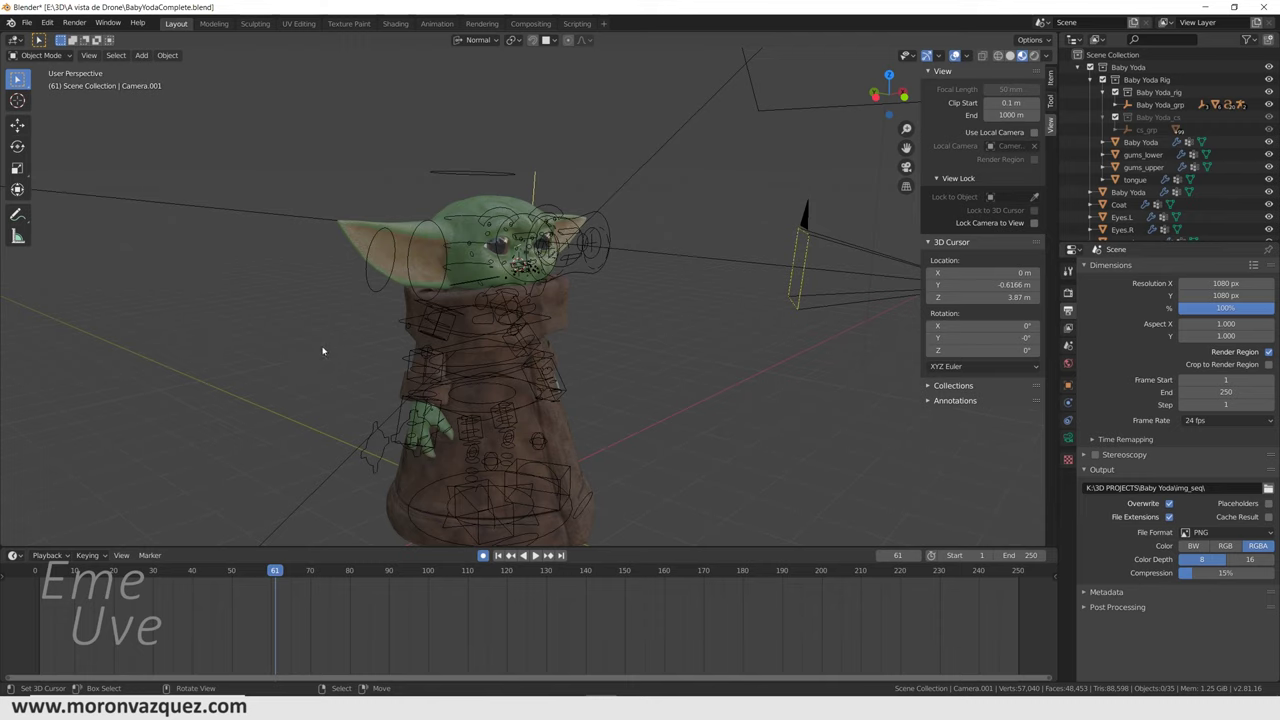
key(shift+a)
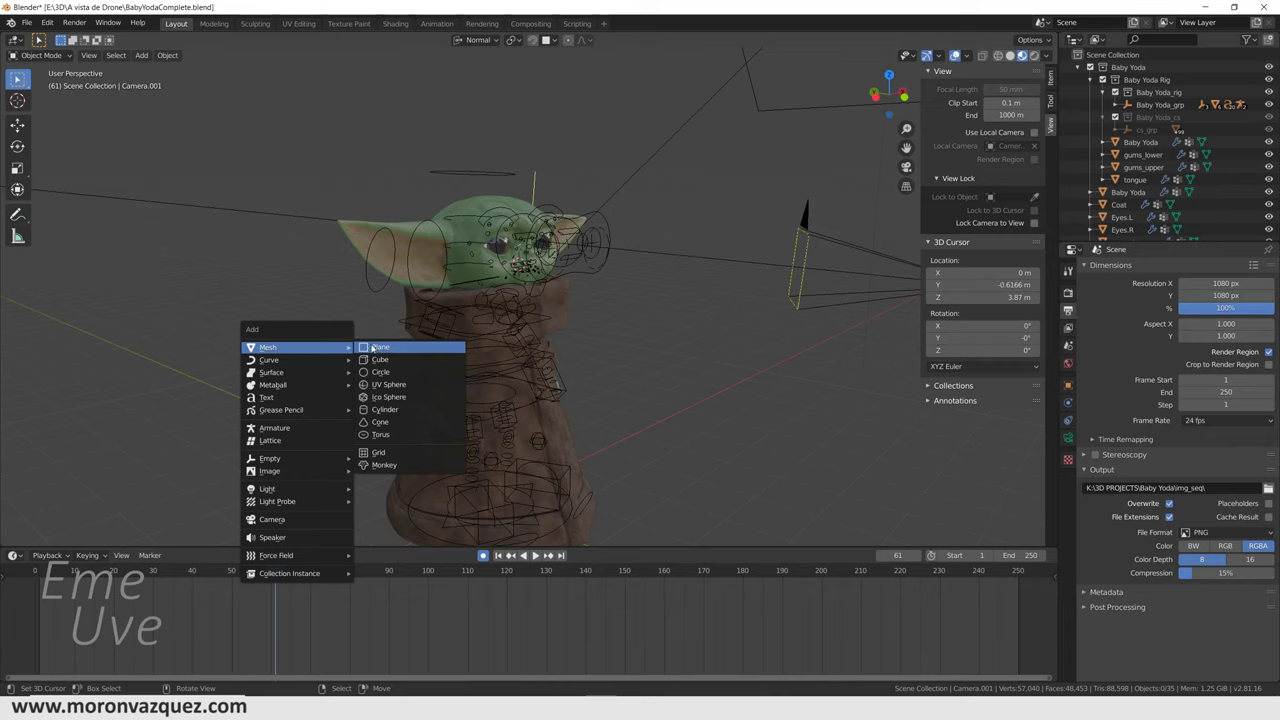
Add a plane, rotate it 90° around X and scale it up
click(375, 347)
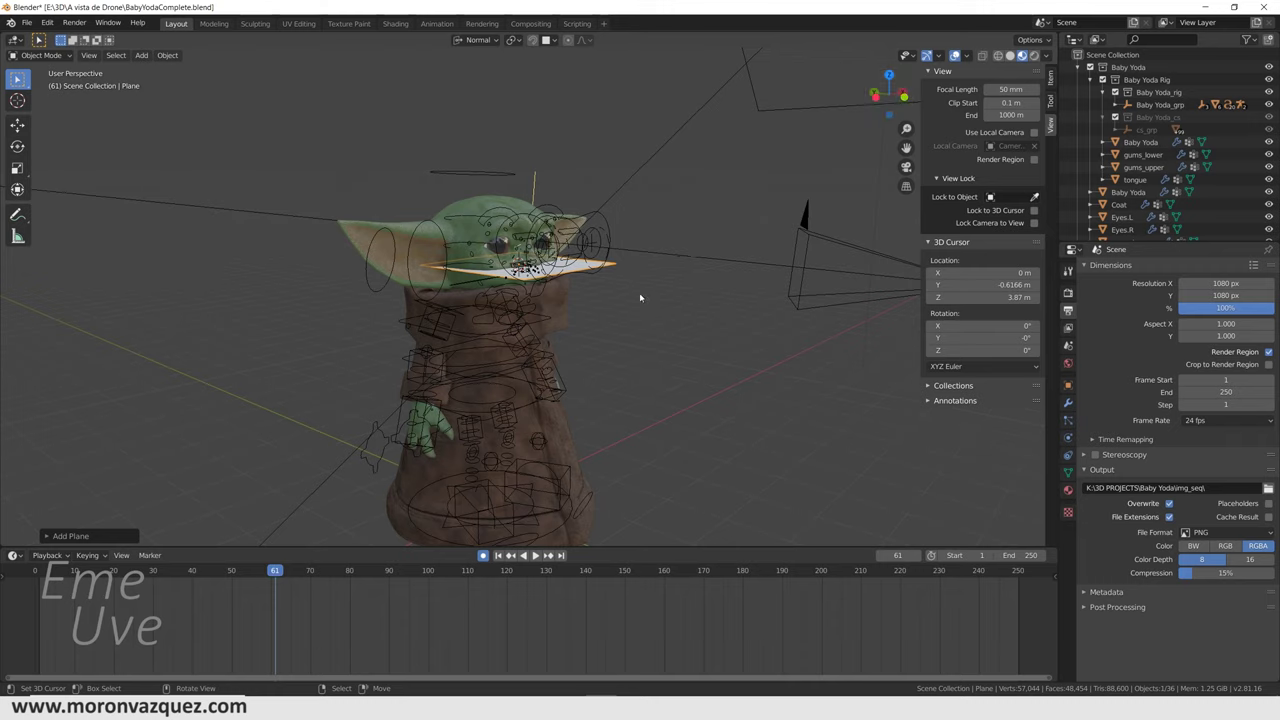
key(r)
text(x)
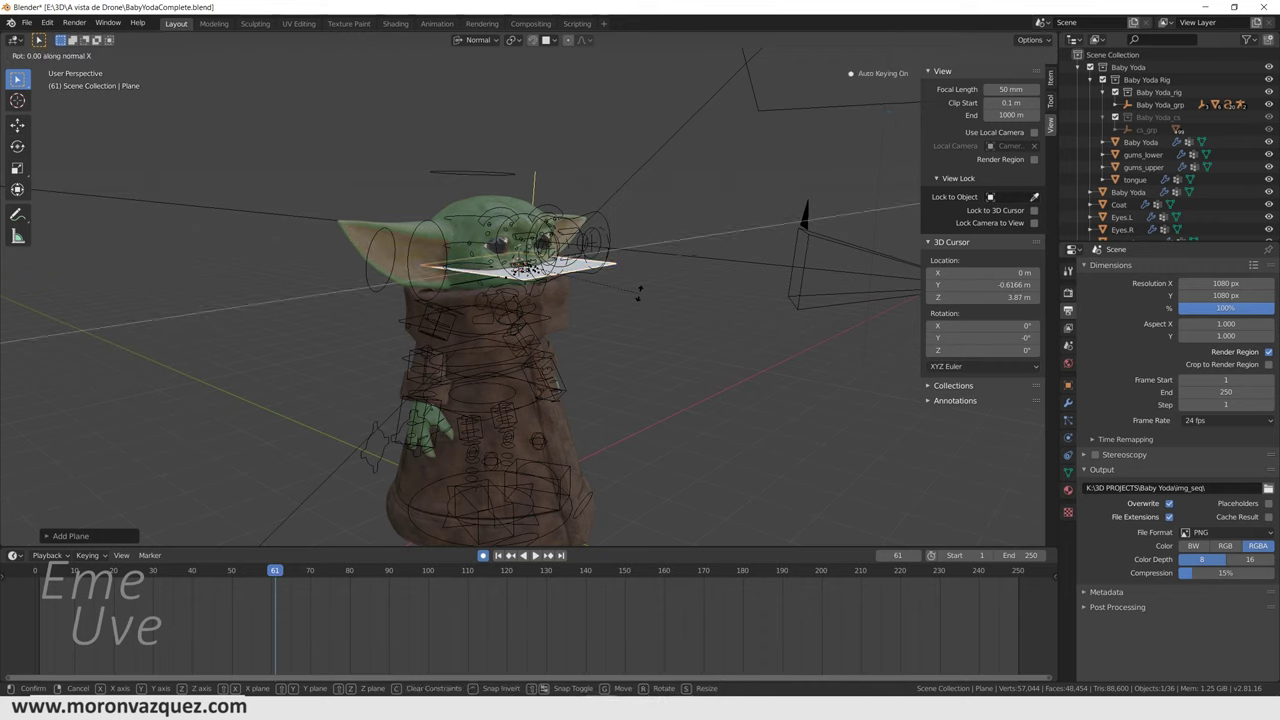
text(90)
key(Return)
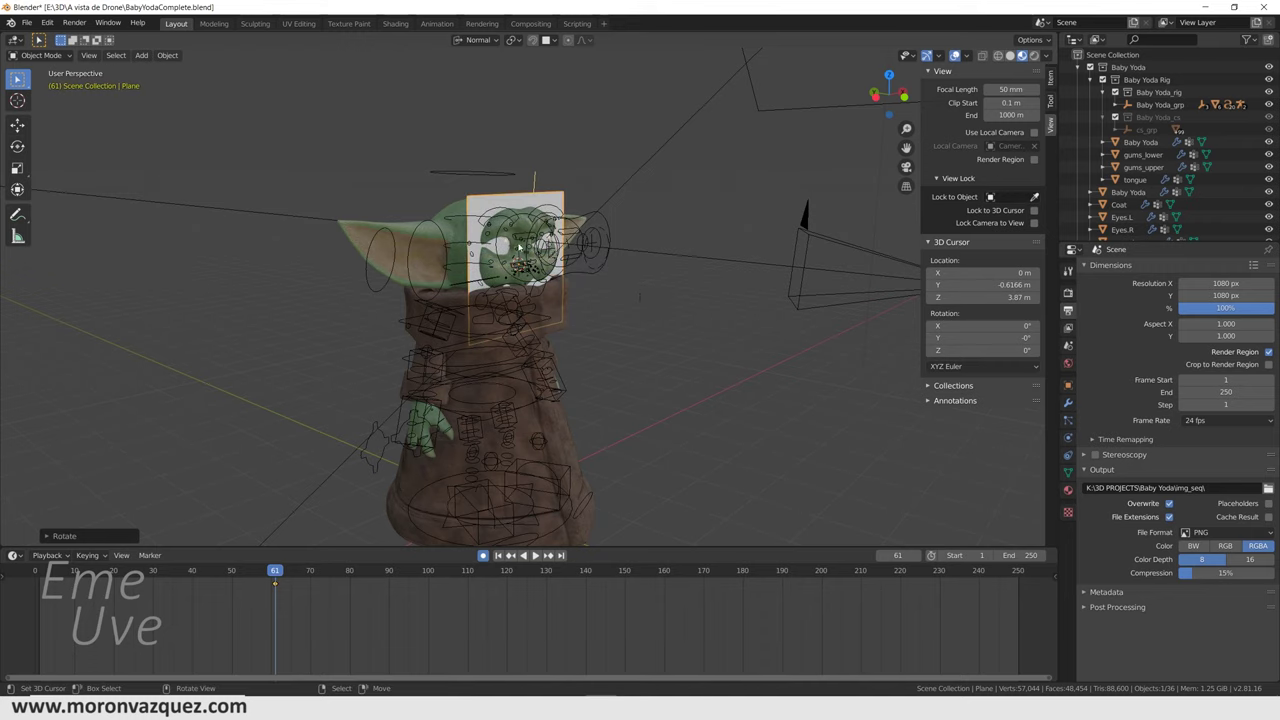
key(s)
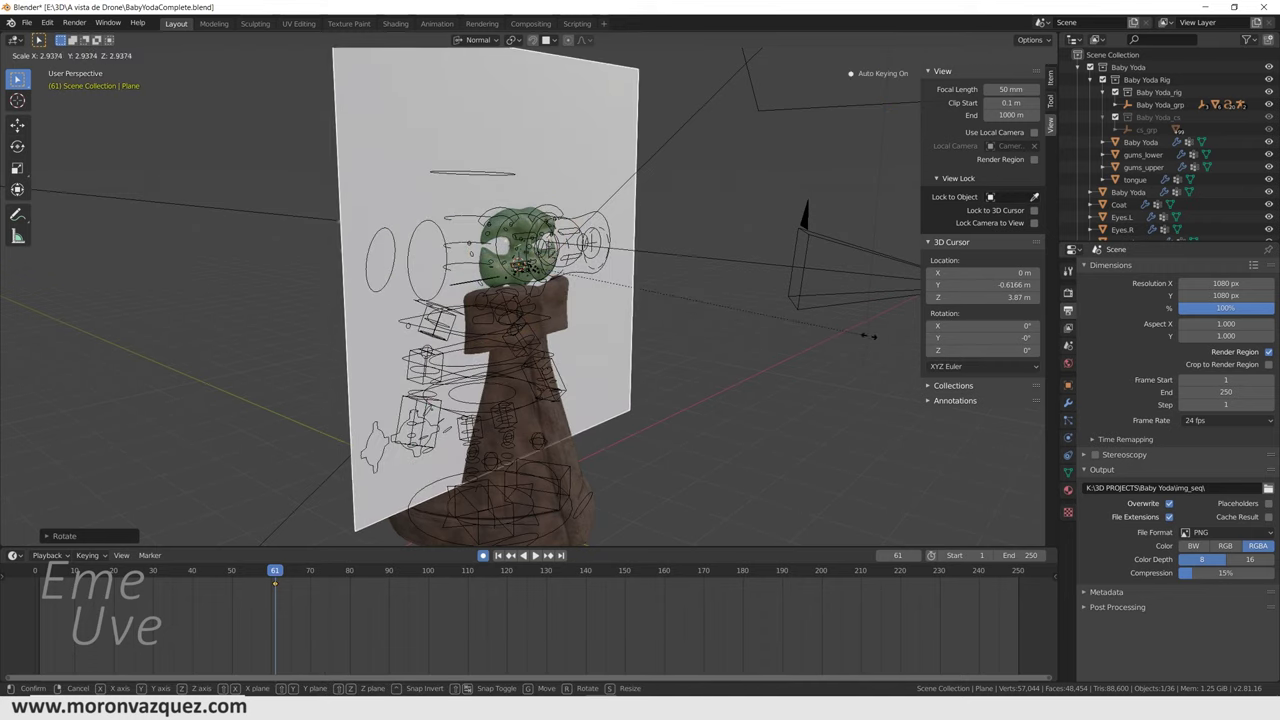
key(Return)
Move the plane behind Baby Yoda as a backdrop and give it a new material
click(17, 124)
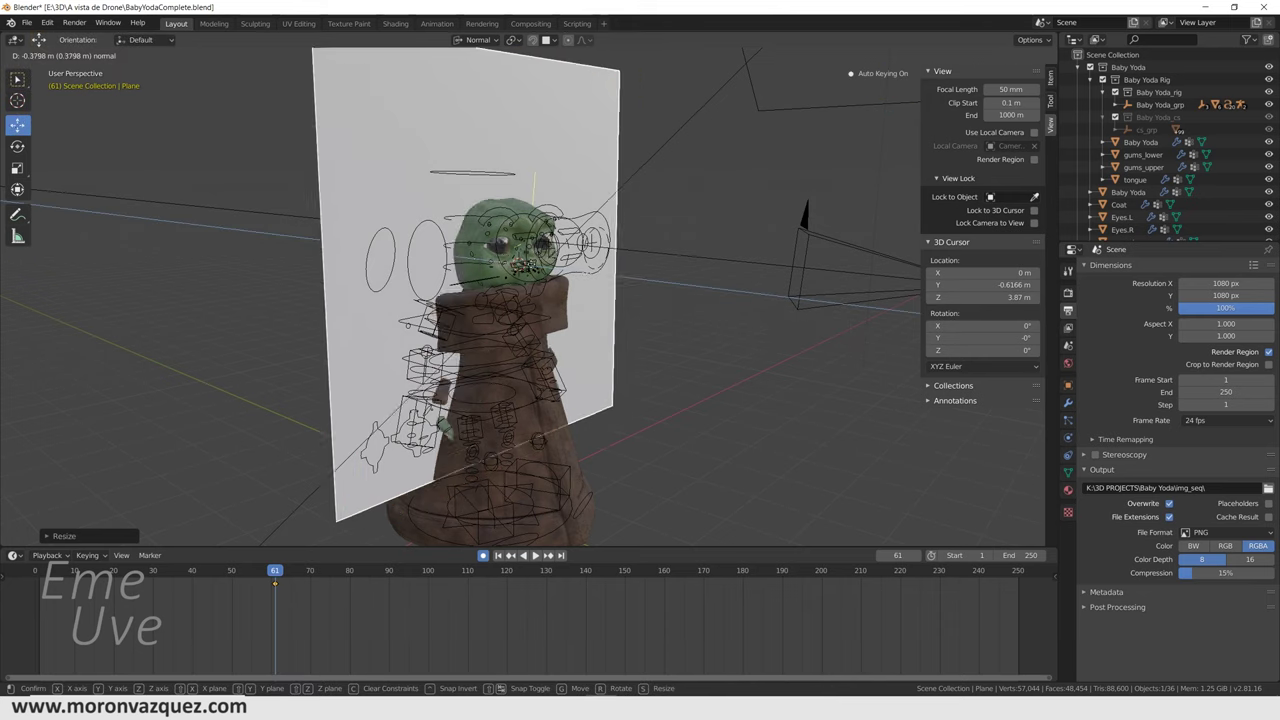
drag(520, 264, 479, 252)
click(479, 252)
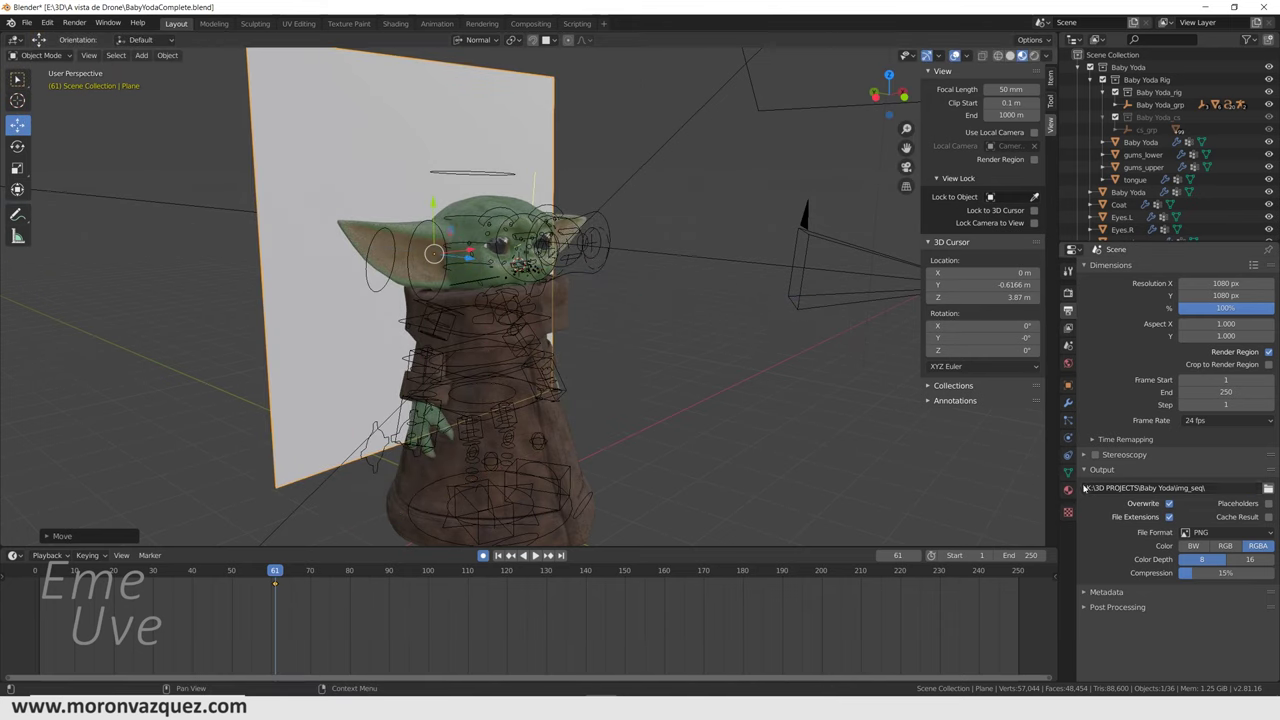
click(1068, 491)
click(1157, 309)
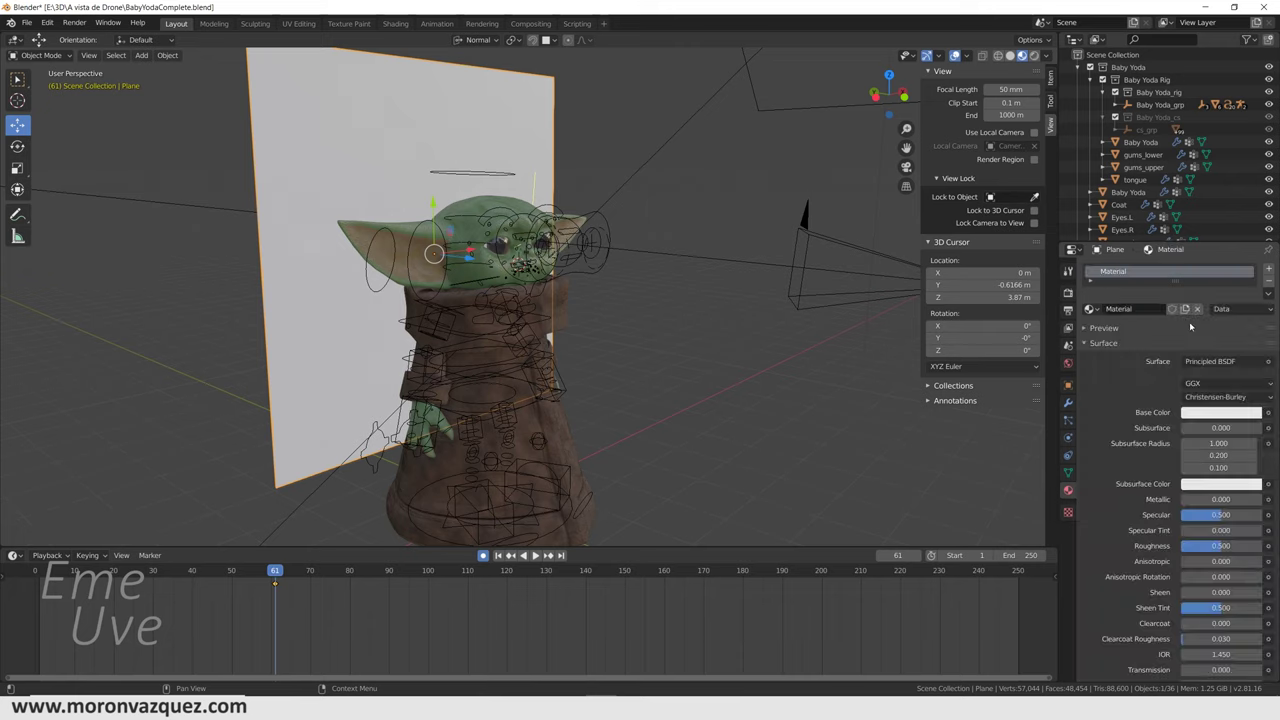
Set the plane's base colour to black and shift it left while checking through the camera
click(1204, 414)
drag(1252, 296, 1252, 326)
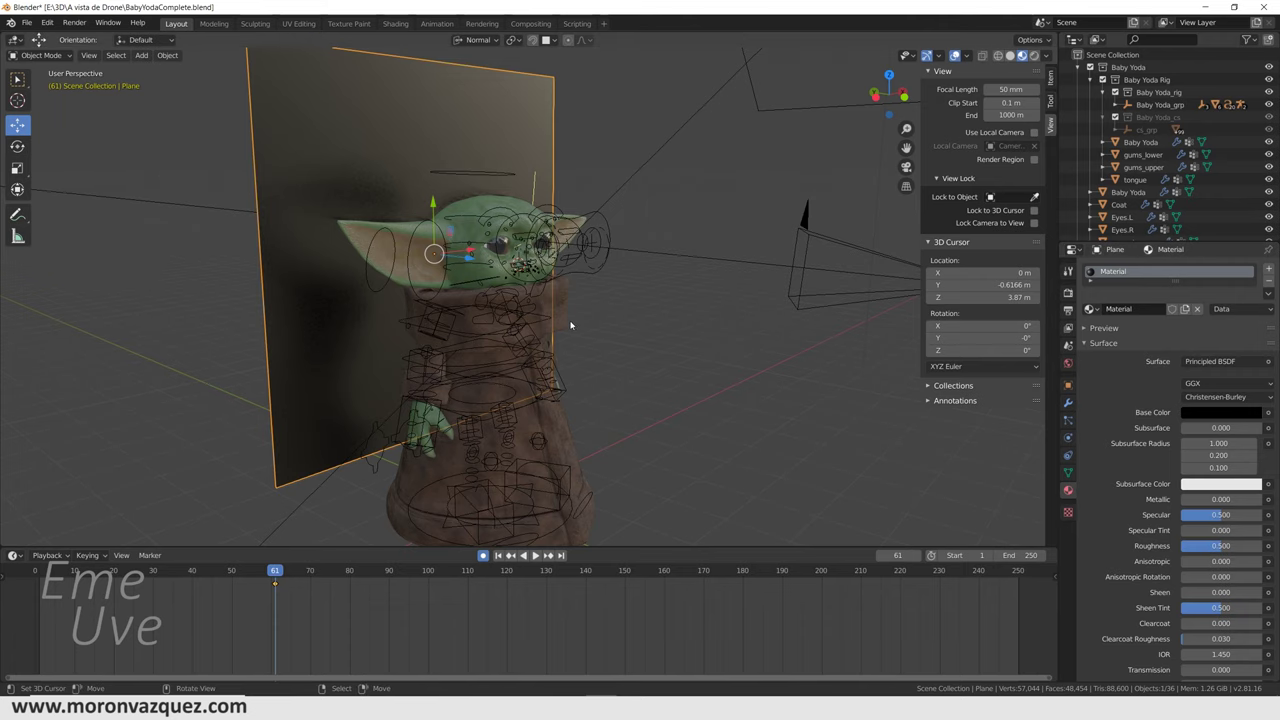
key(KP_0)
key(space)
key(shift+Left)
key(space)
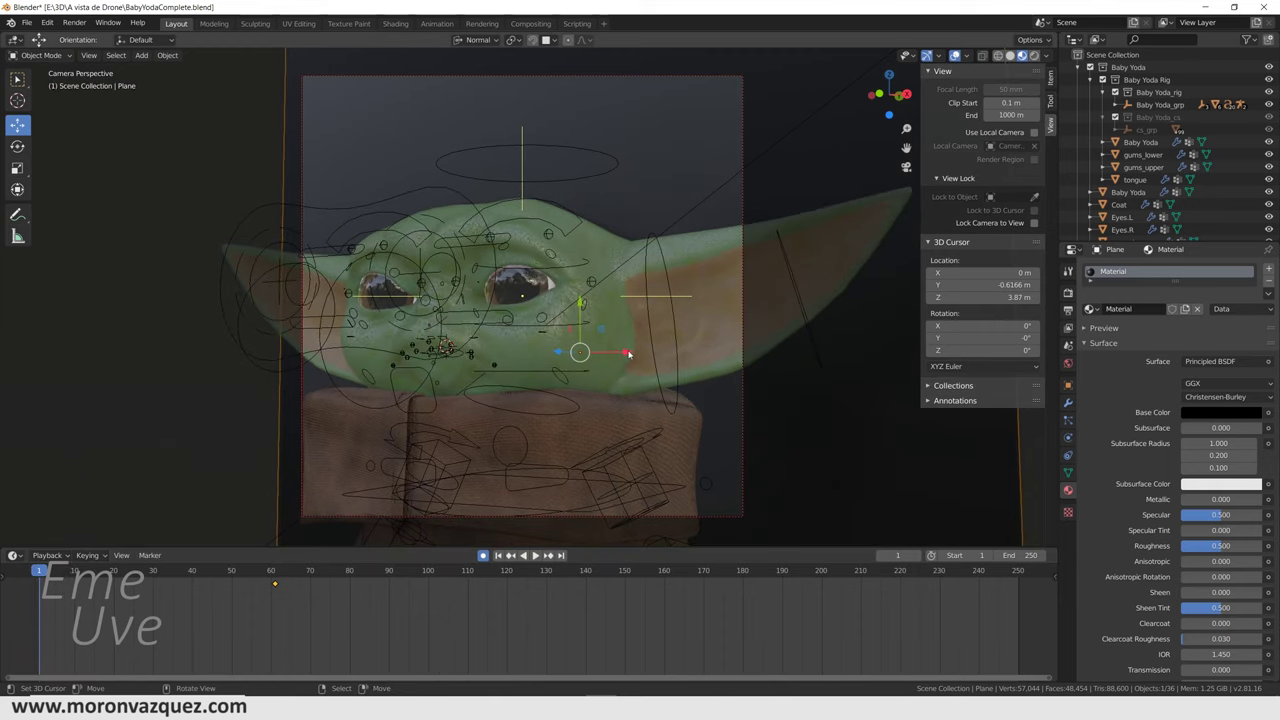
drag(625, 353, 546, 353)
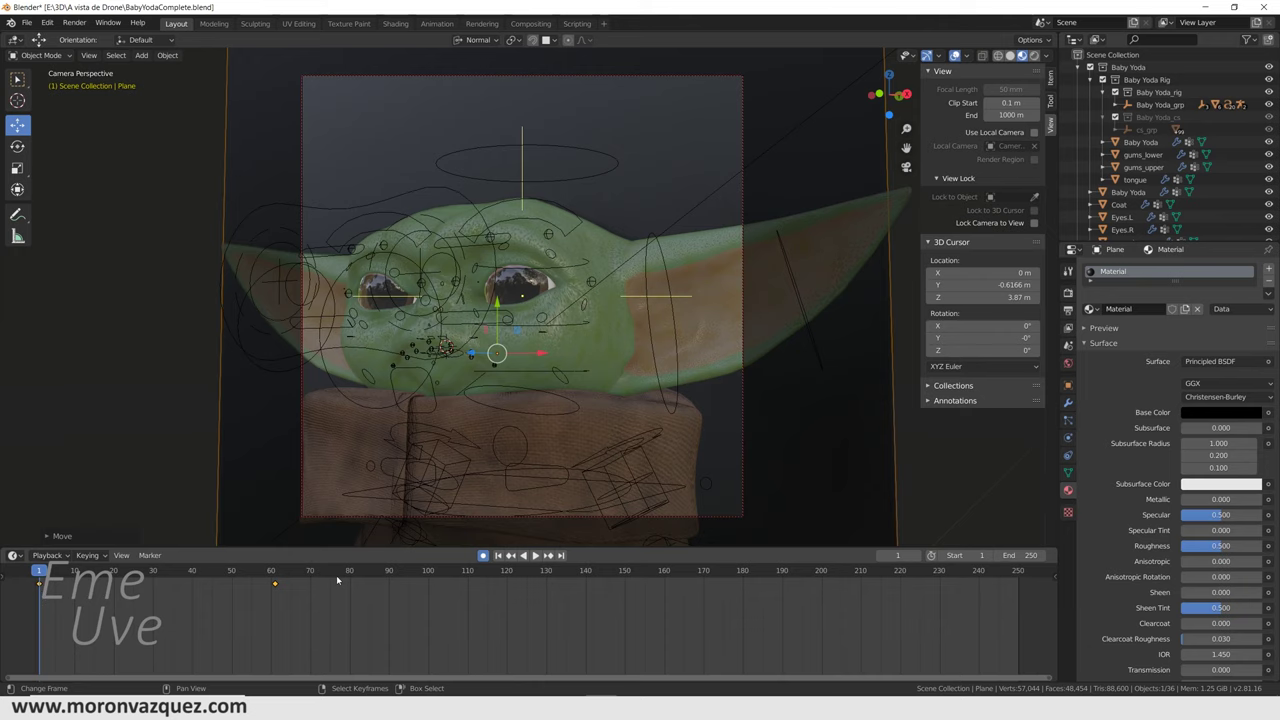
Turn off auto-keying, replay the animation, and orbit the view out of the camera shot
key(space)
click(54, 616)
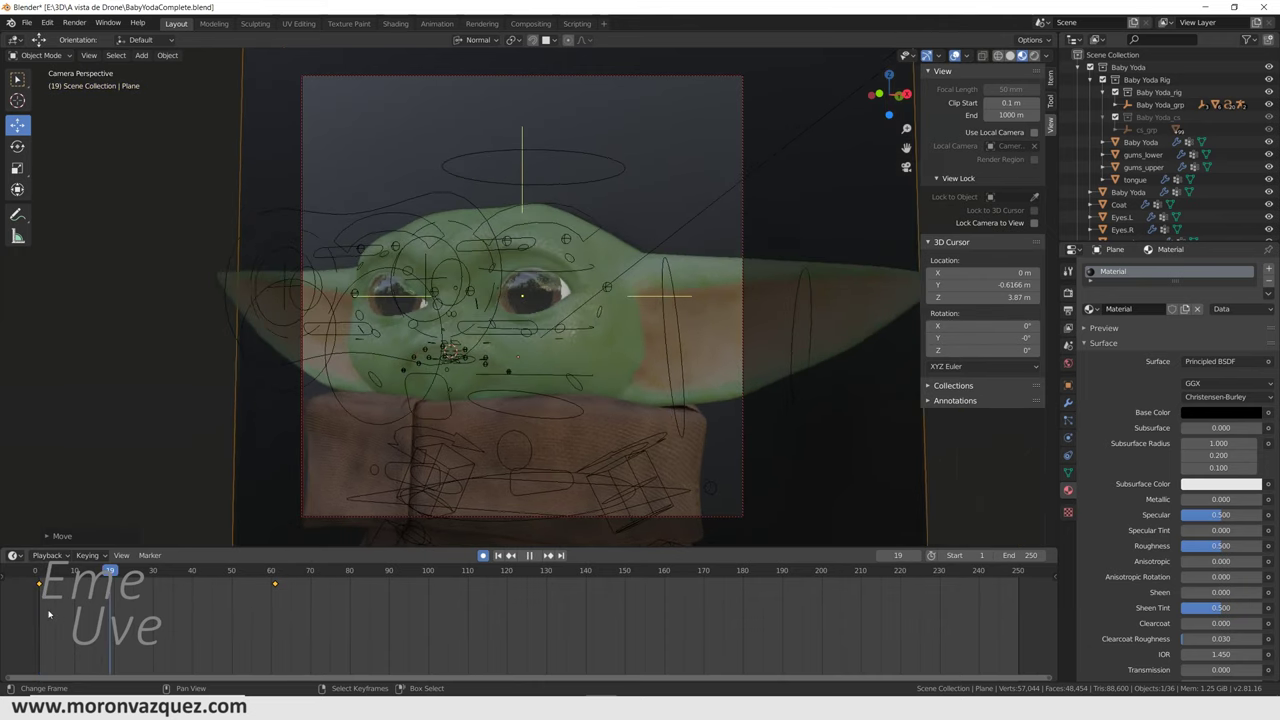
key(Escape)
click(483, 555)
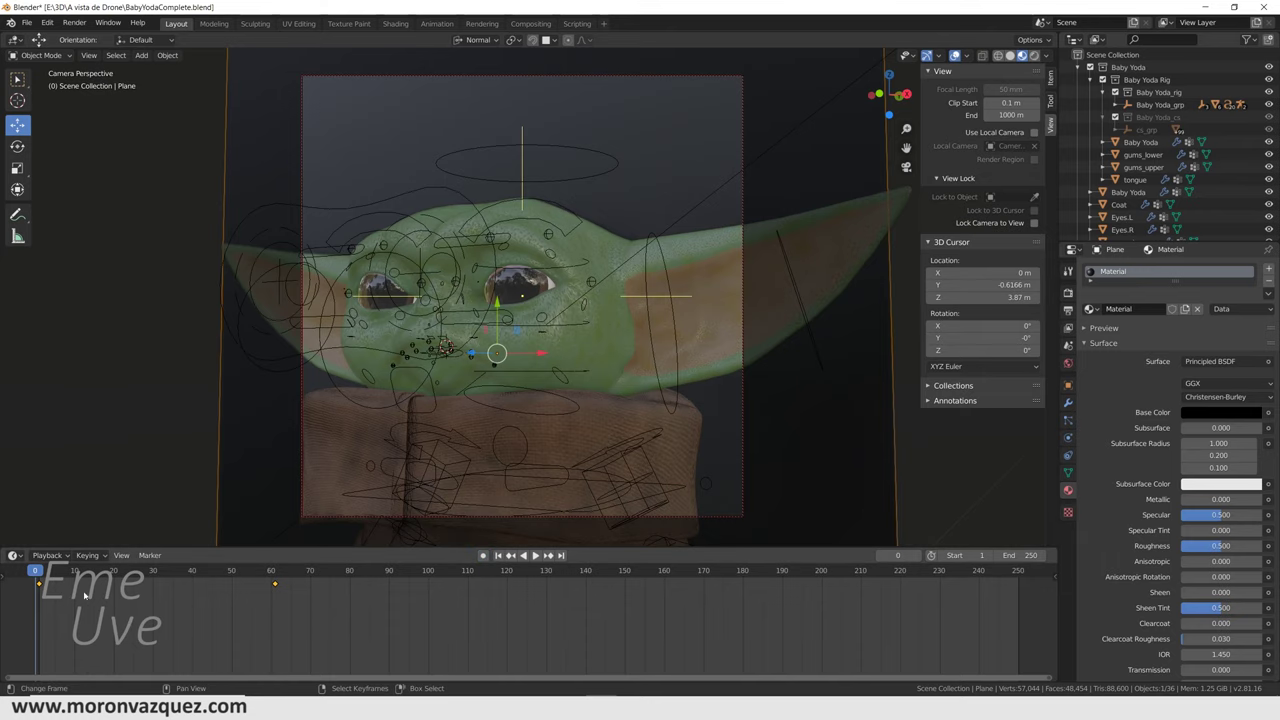
key(space)
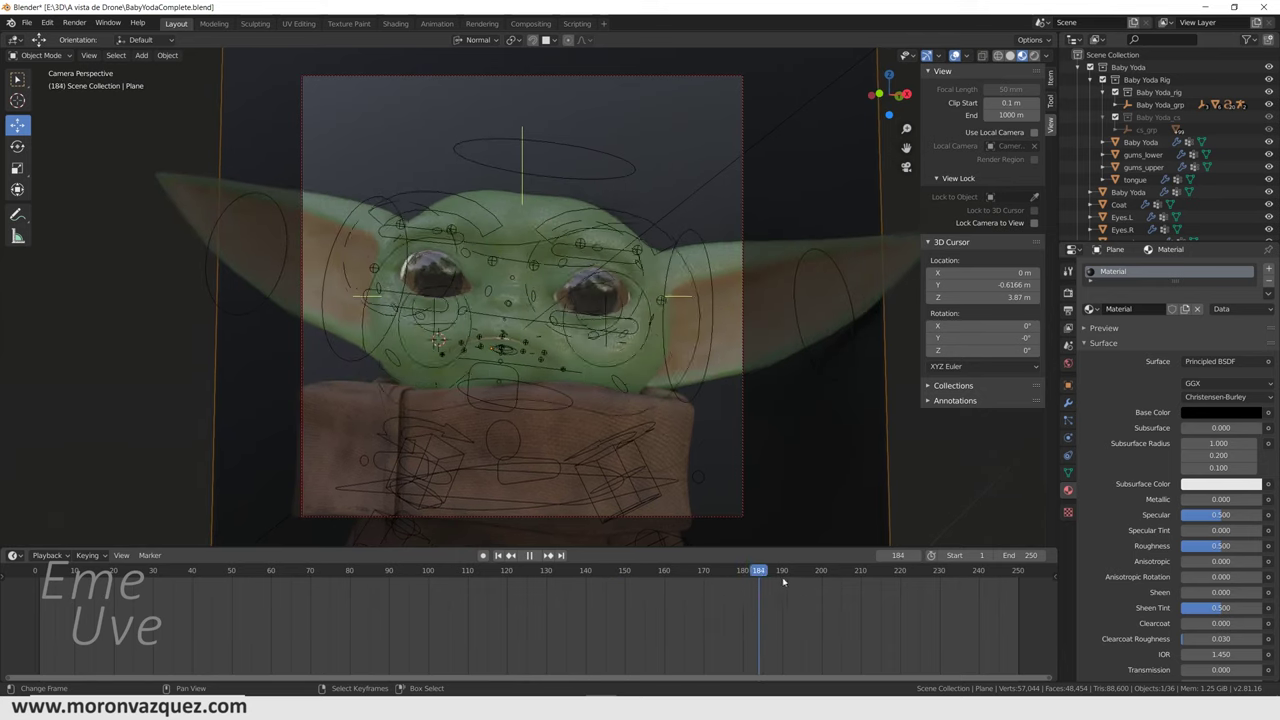
key(space)
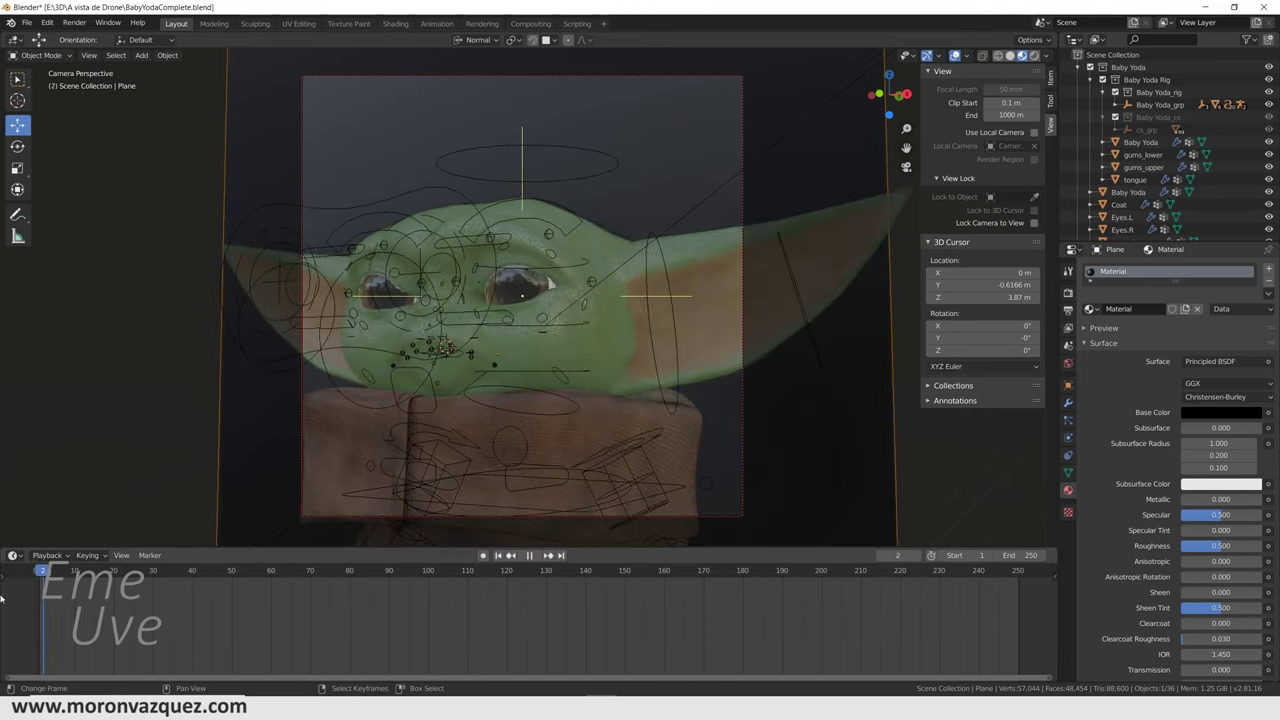
middle_drag(260, 423, 625, 304)
scroll(579, 324, up, 3)
scroll(600, 315, down, 5)
scroll(626, 304, up, 2)
scroll(627, 310, up, 2)
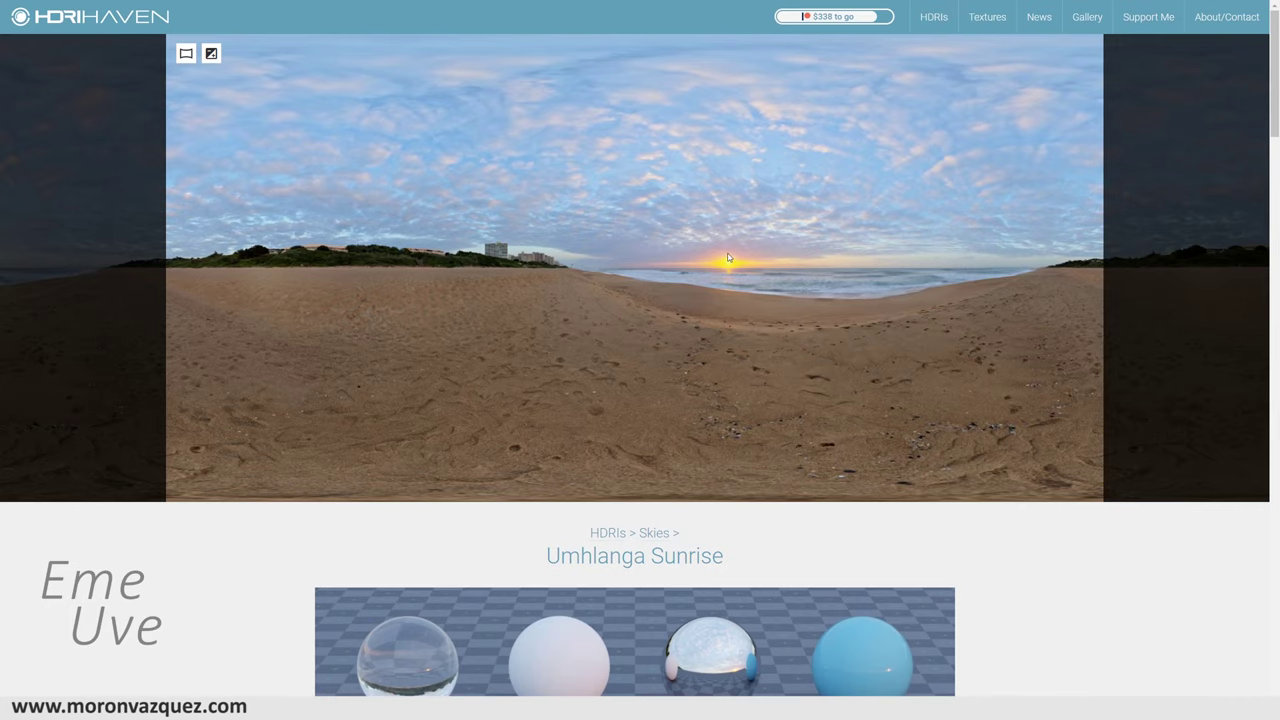
Scroll the Umhlanga Sunrise page down to its download resolutions, 1k to 16k
scroll(888, 178, down, 3)
scroll(776, 179, down, 3)
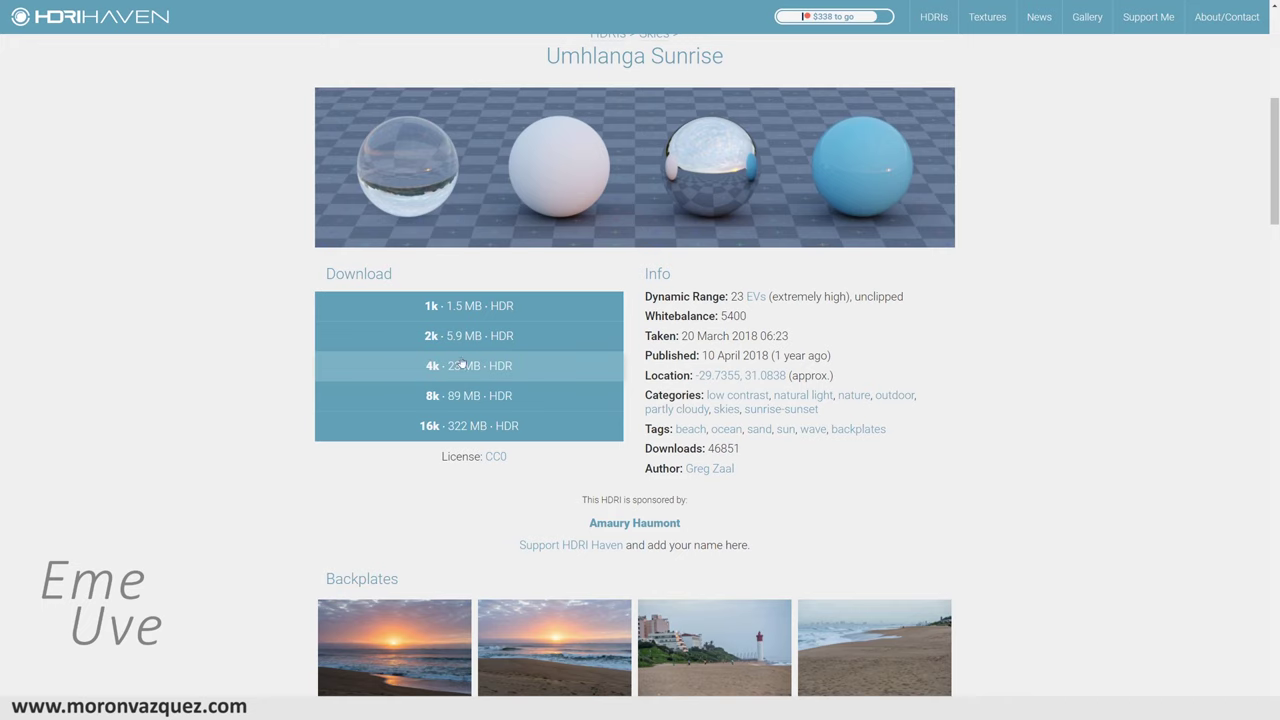
Scroll through the Umhlanga Sunrise panorama and its download options to review them
scroll(824, 266, up, 3)
scroll(824, 266, up, 3)
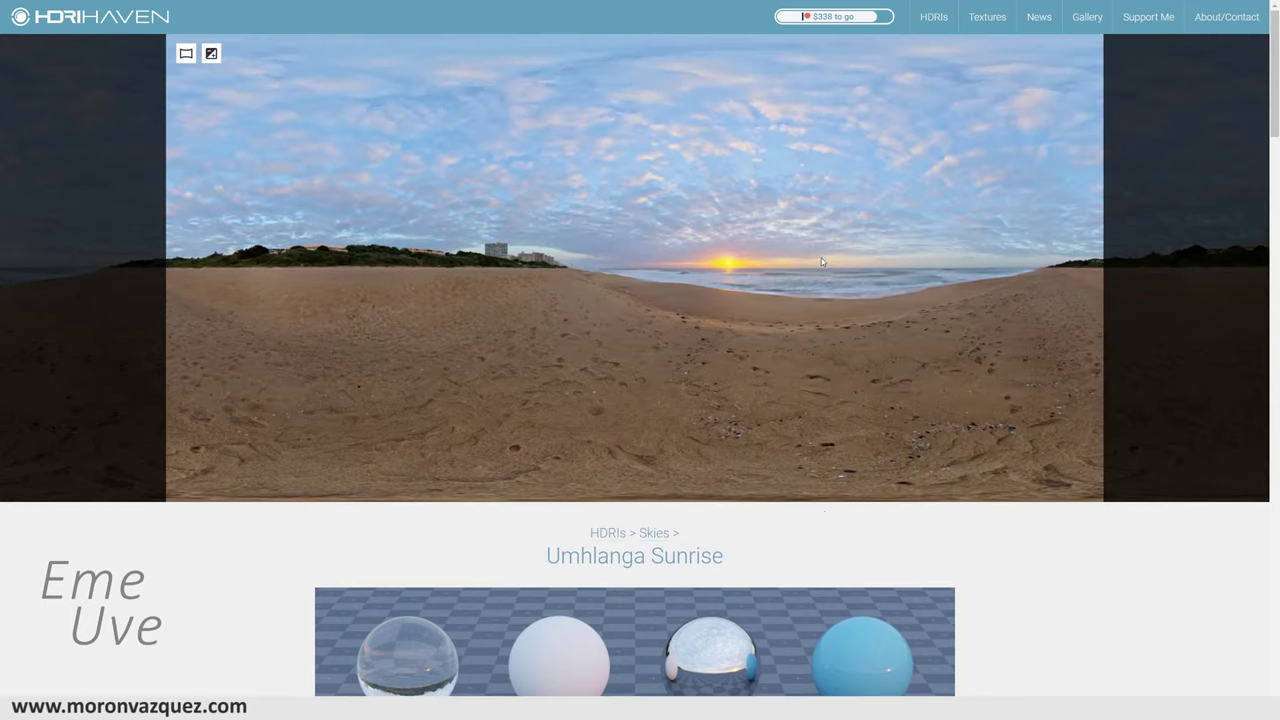
scroll(821, 258, down, 6)
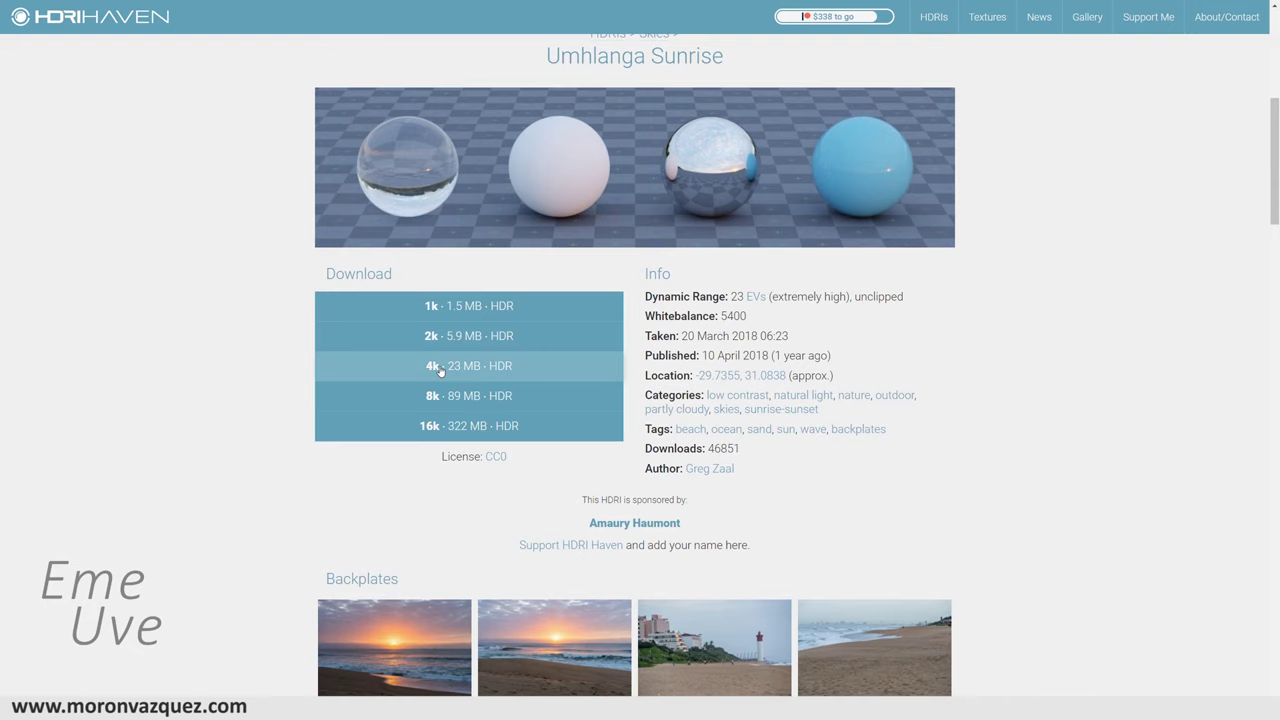
scroll(390, 250, up, 6)
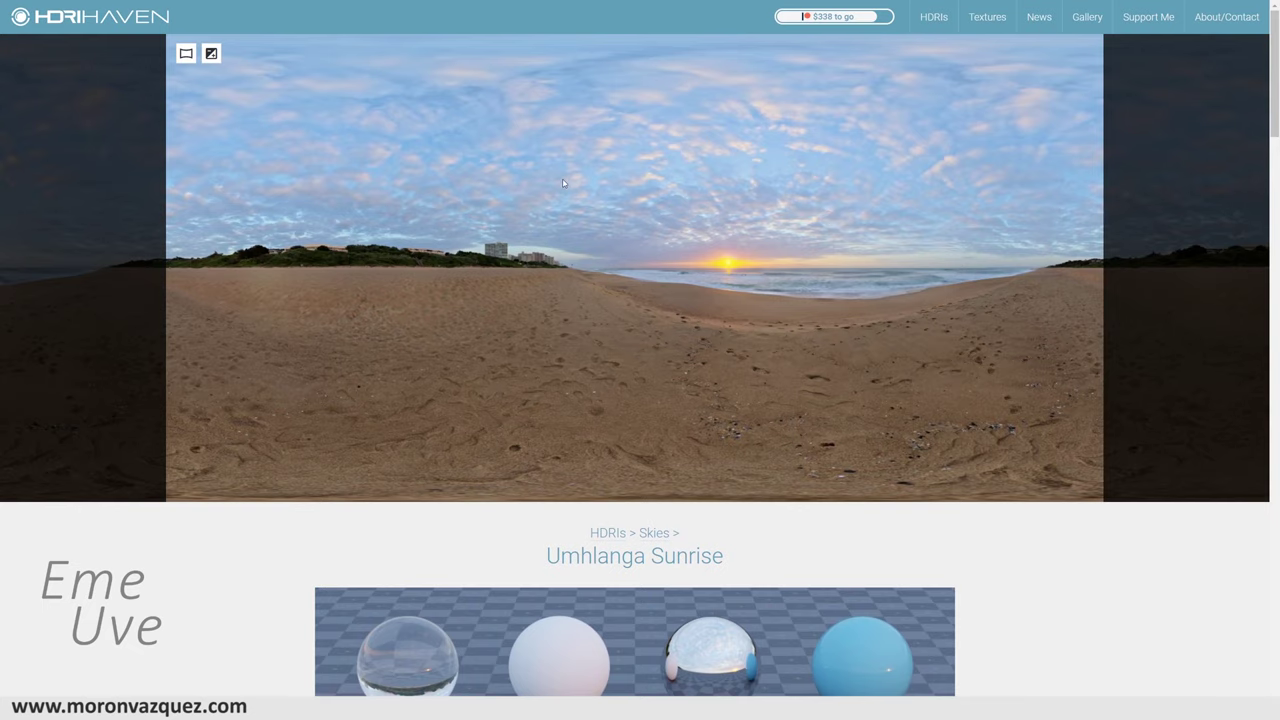
scroll(713, 206, down, 7)
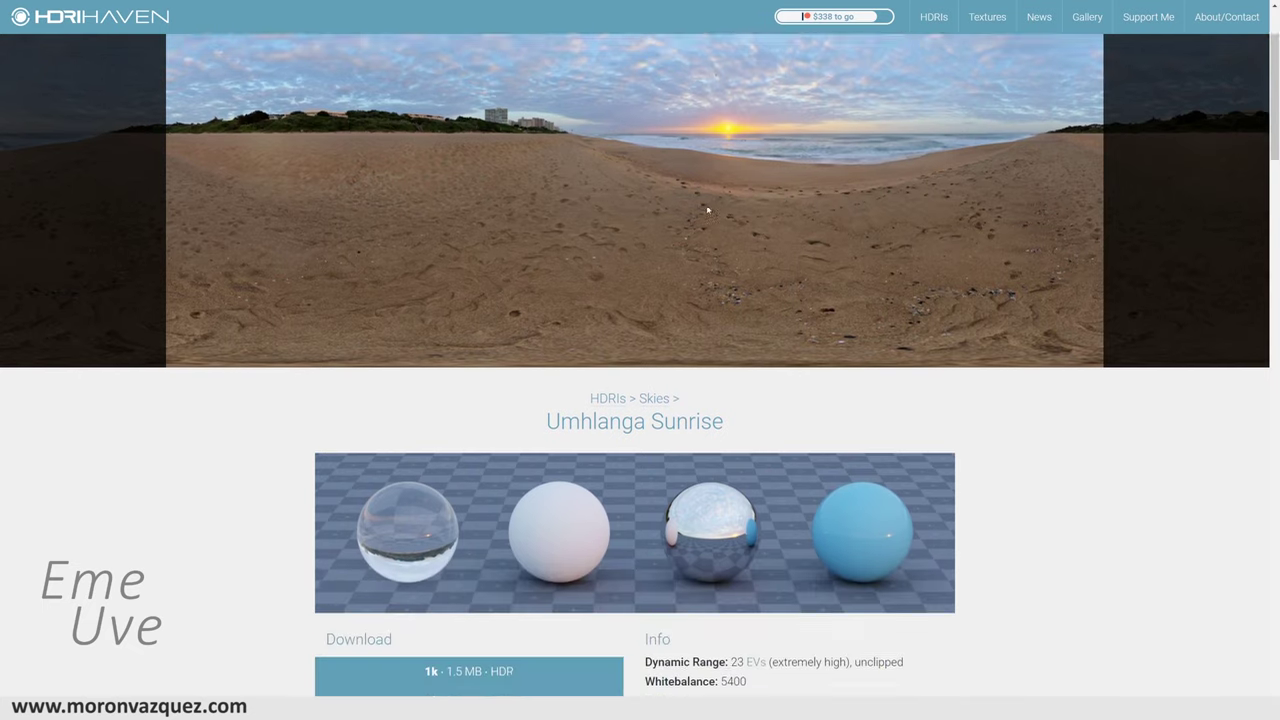
scroll(450, 420, up, 2)
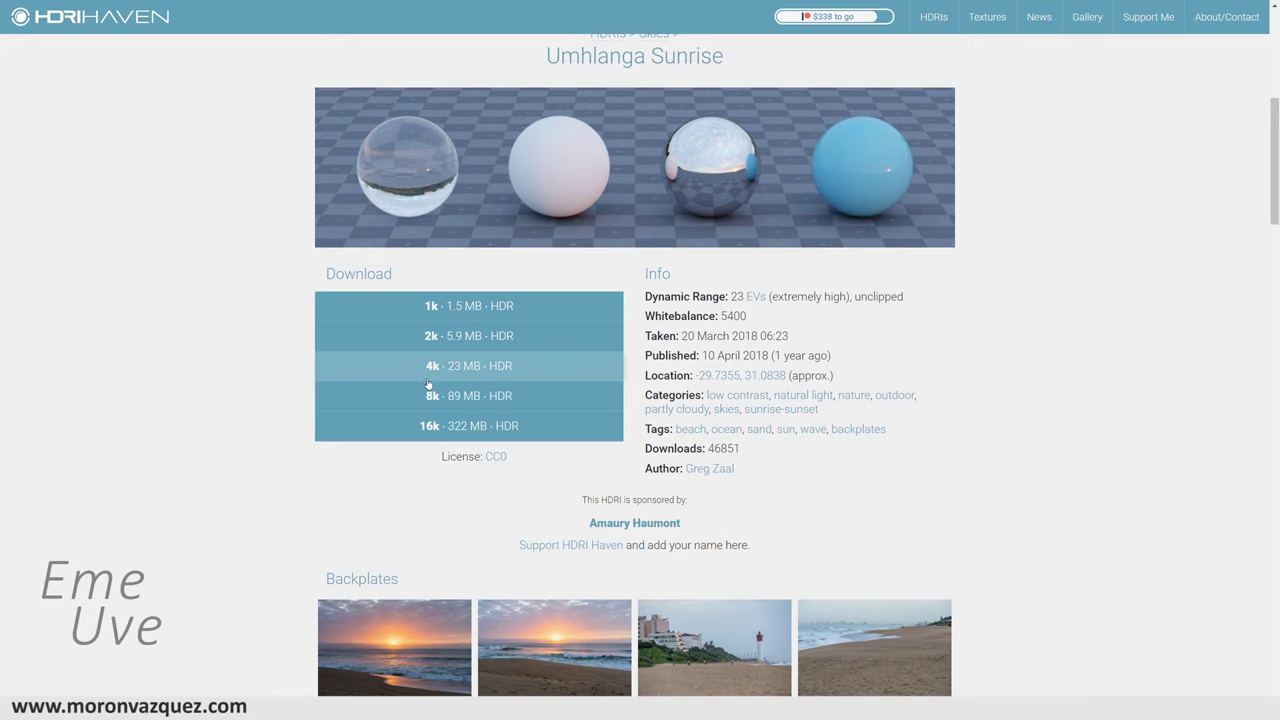
scroll(869, 290, up, 1)
scroll(869, 287, up, 3)
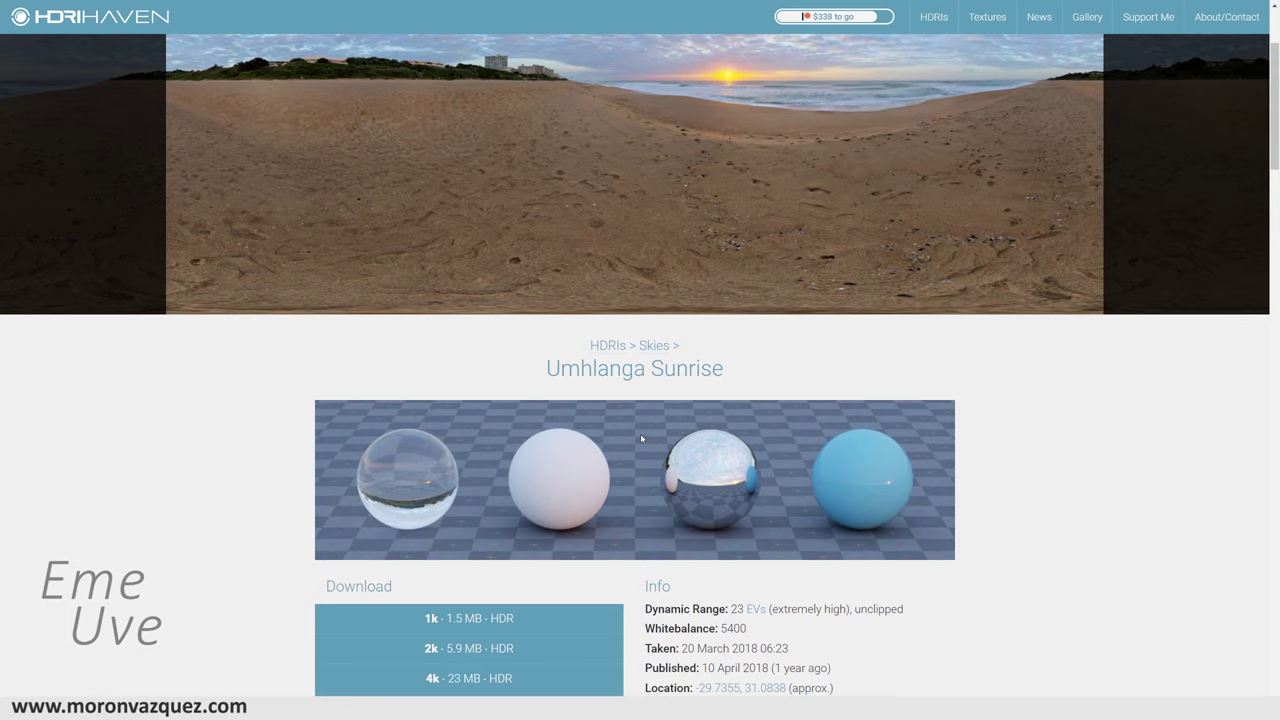
scroll(663, 314, up, 1)
scroll(568, 589, down, 1)
scroll(568, 589, down, 2)
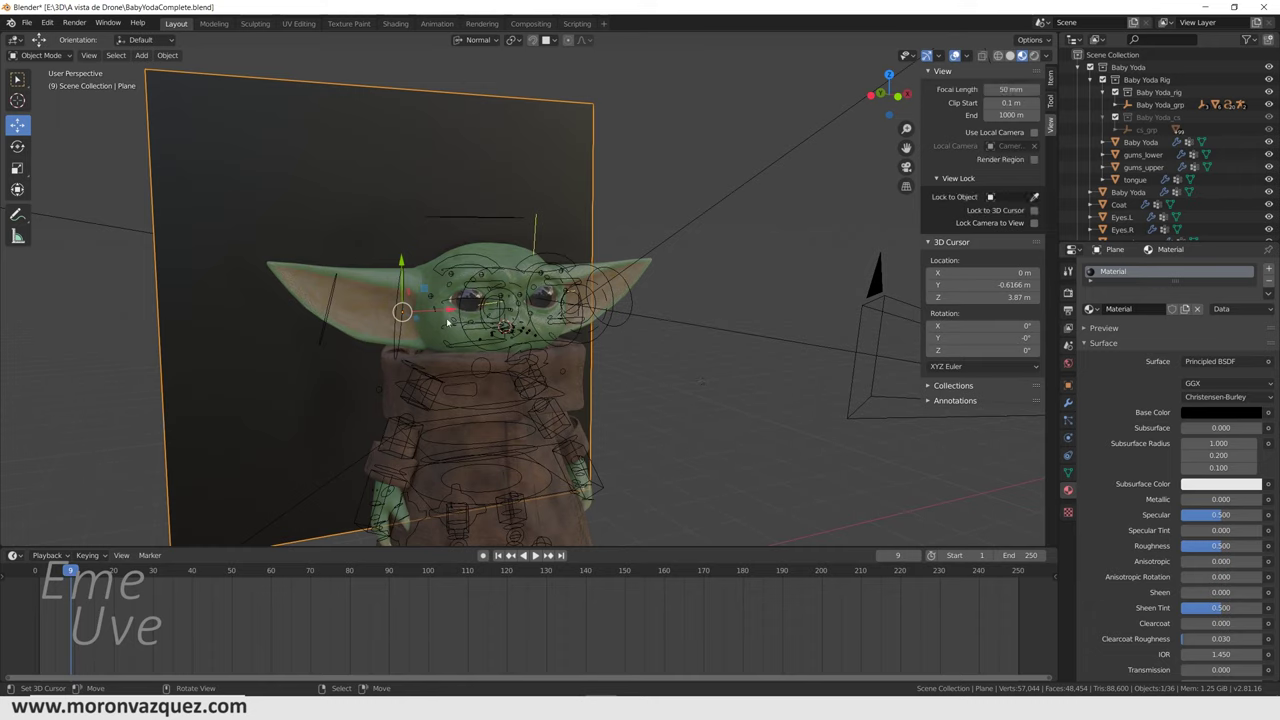
Unlink the scene's current world and replace it with a new world
click(1067, 366)
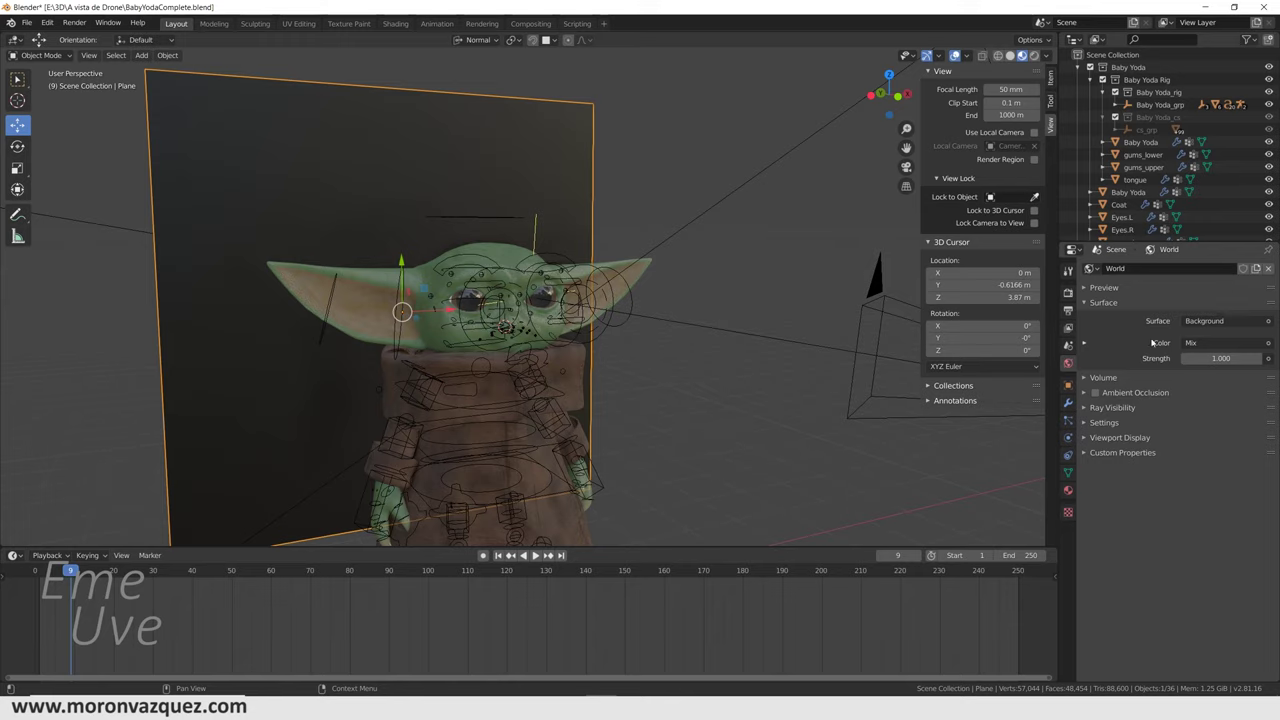
click(1268, 268)
click(1193, 268)
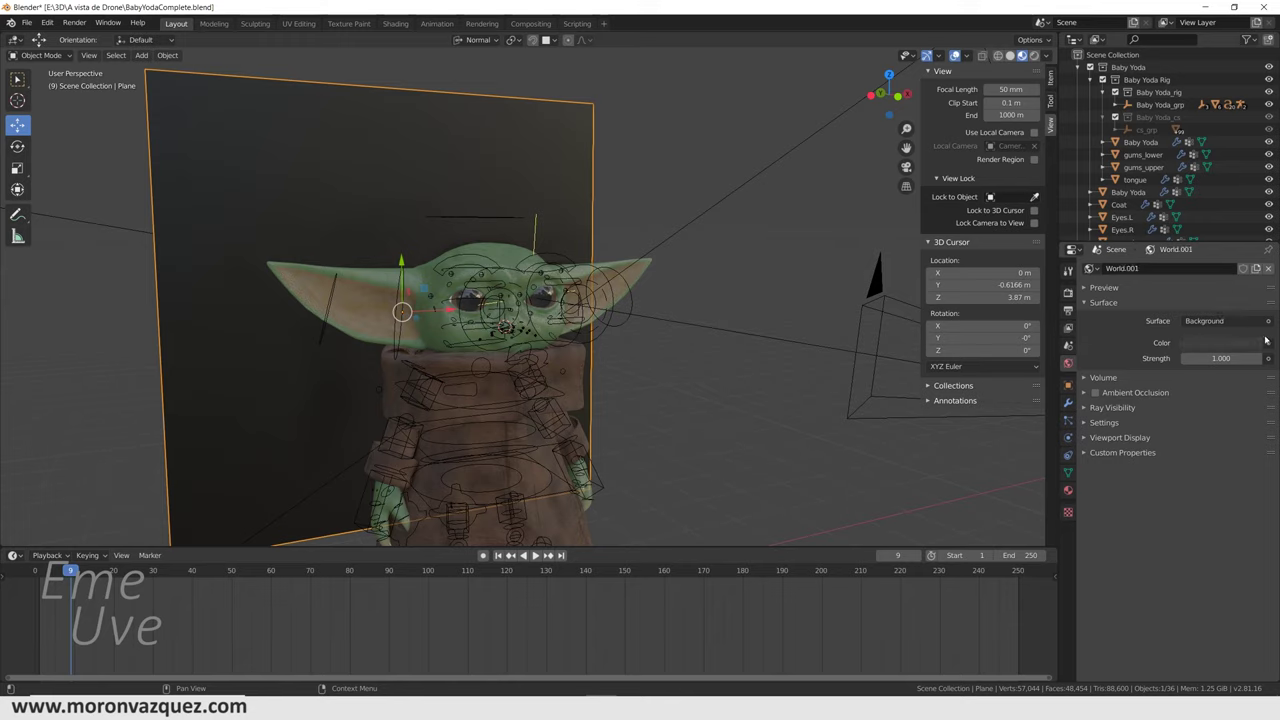
Set the world Color to an Environment Texture loaded with E:\3D\HDRI\Atardecer Playa_4k.hdr
click(1268, 342)
click(1268, 342)
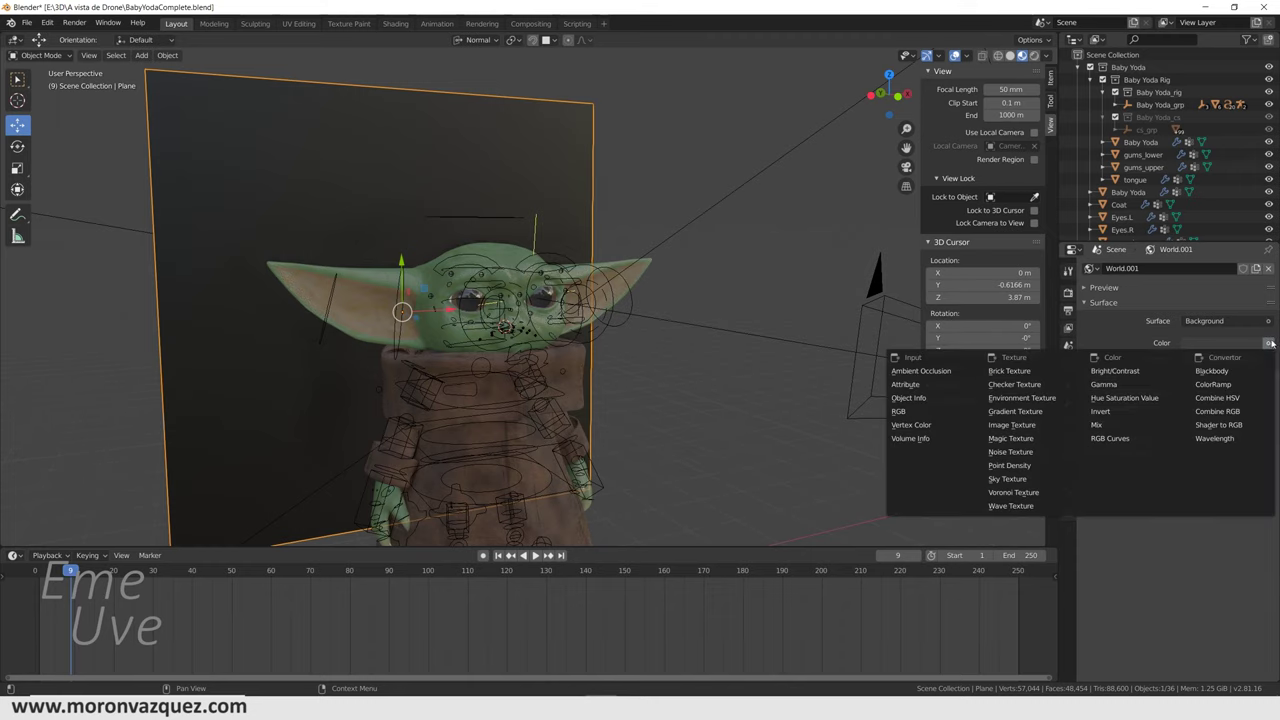
click(1058, 405)
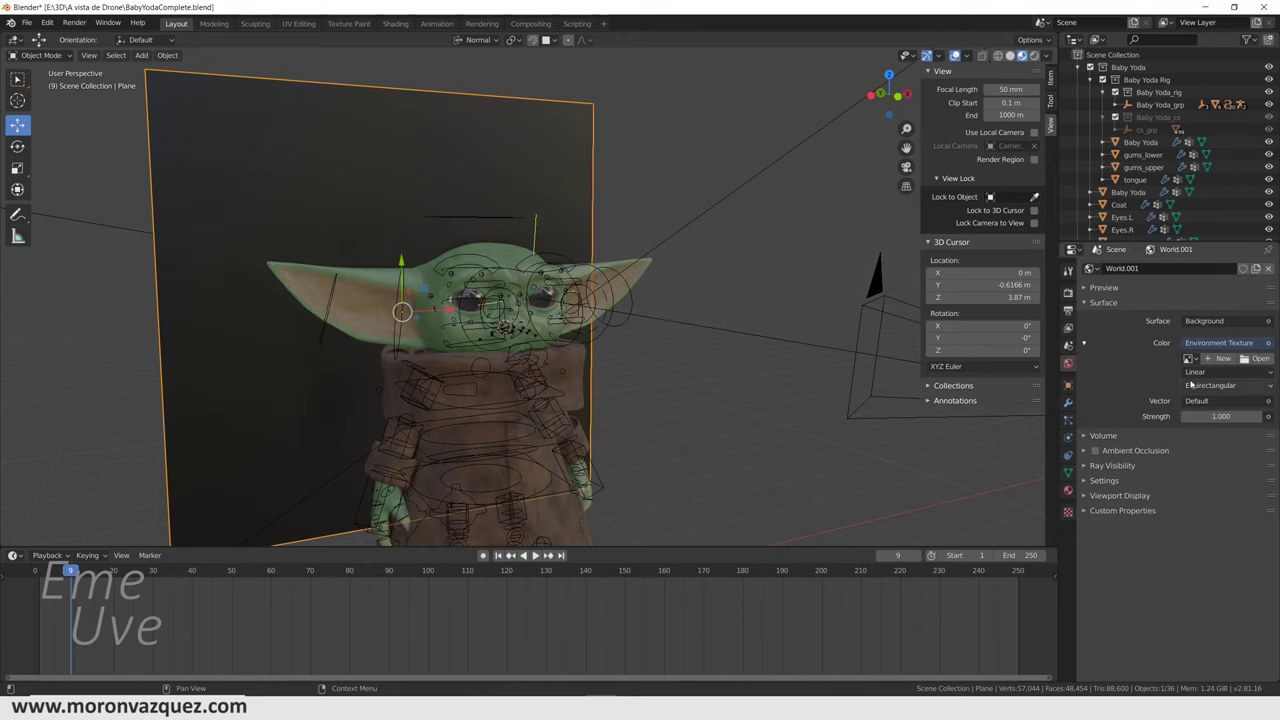
click(1262, 359)
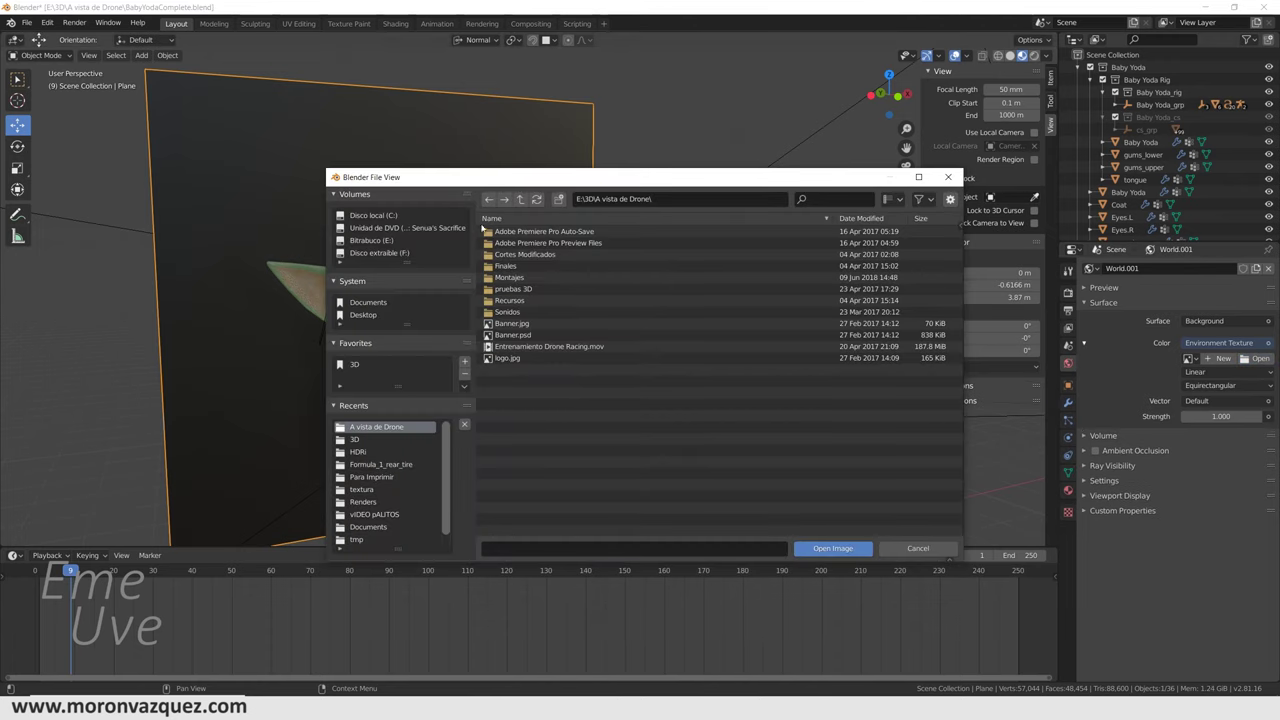
click(350, 365)
double_click(494, 417)
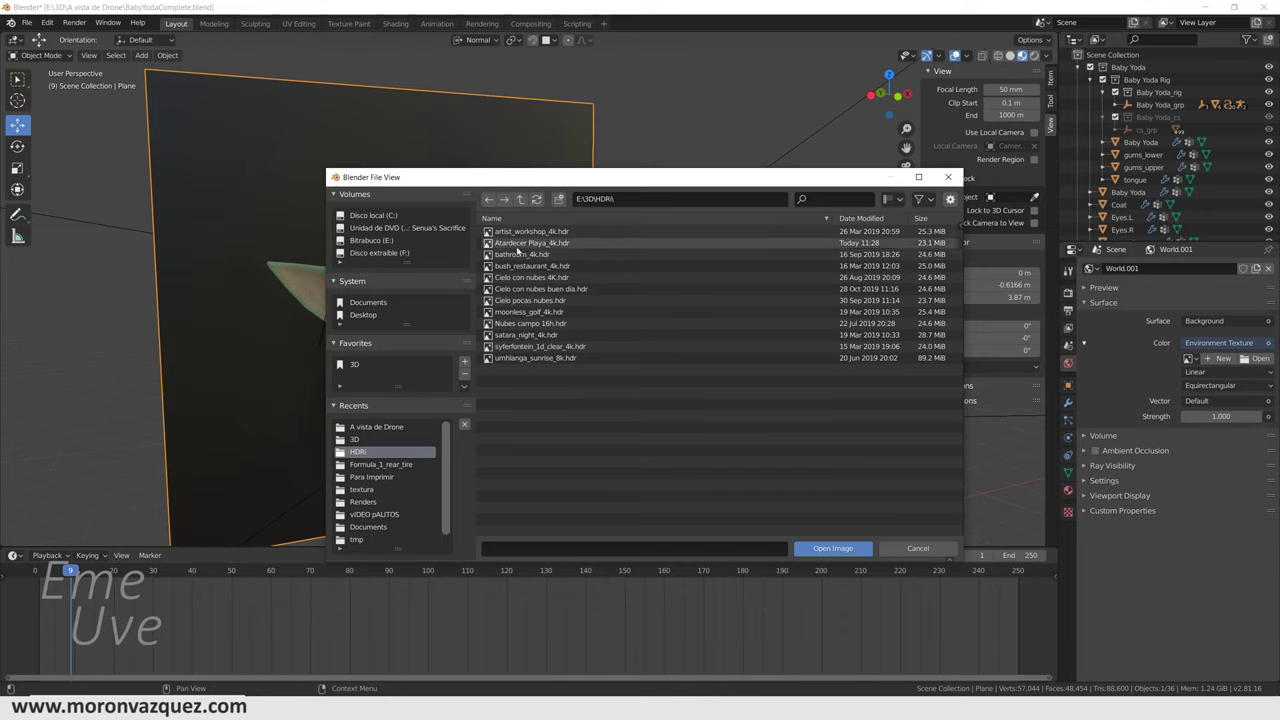
click(520, 243)
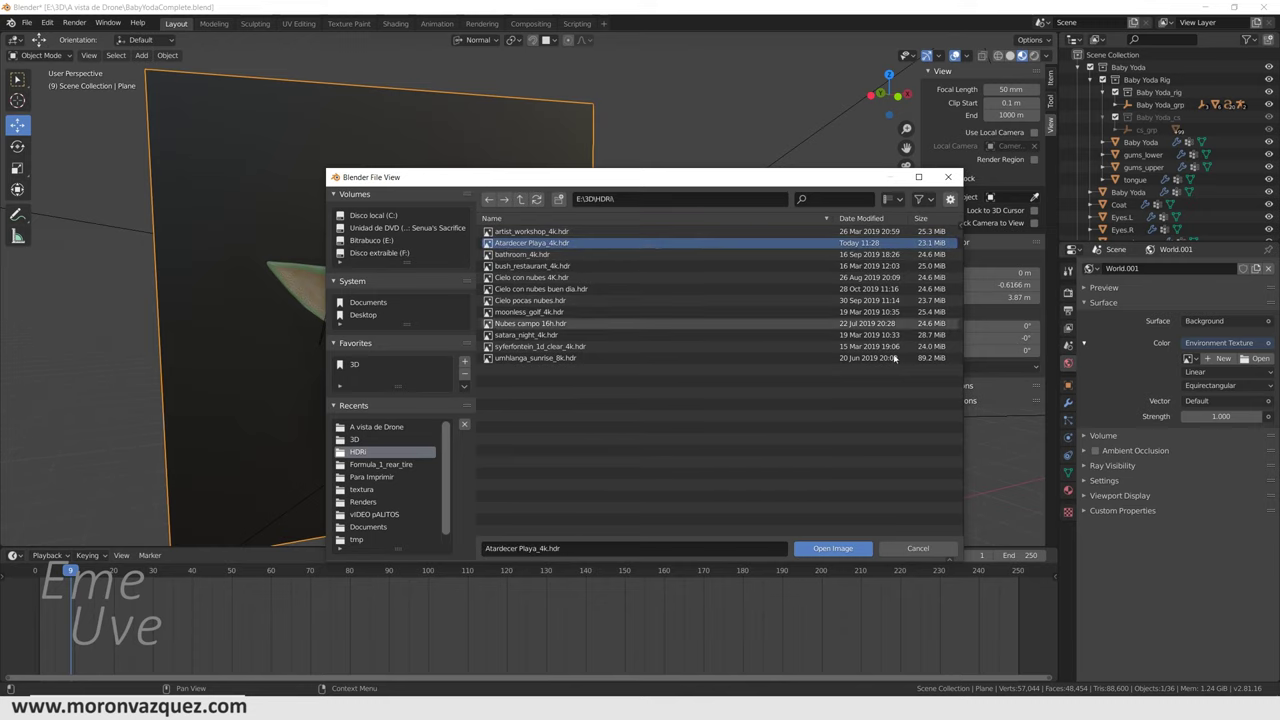
click(833, 548)
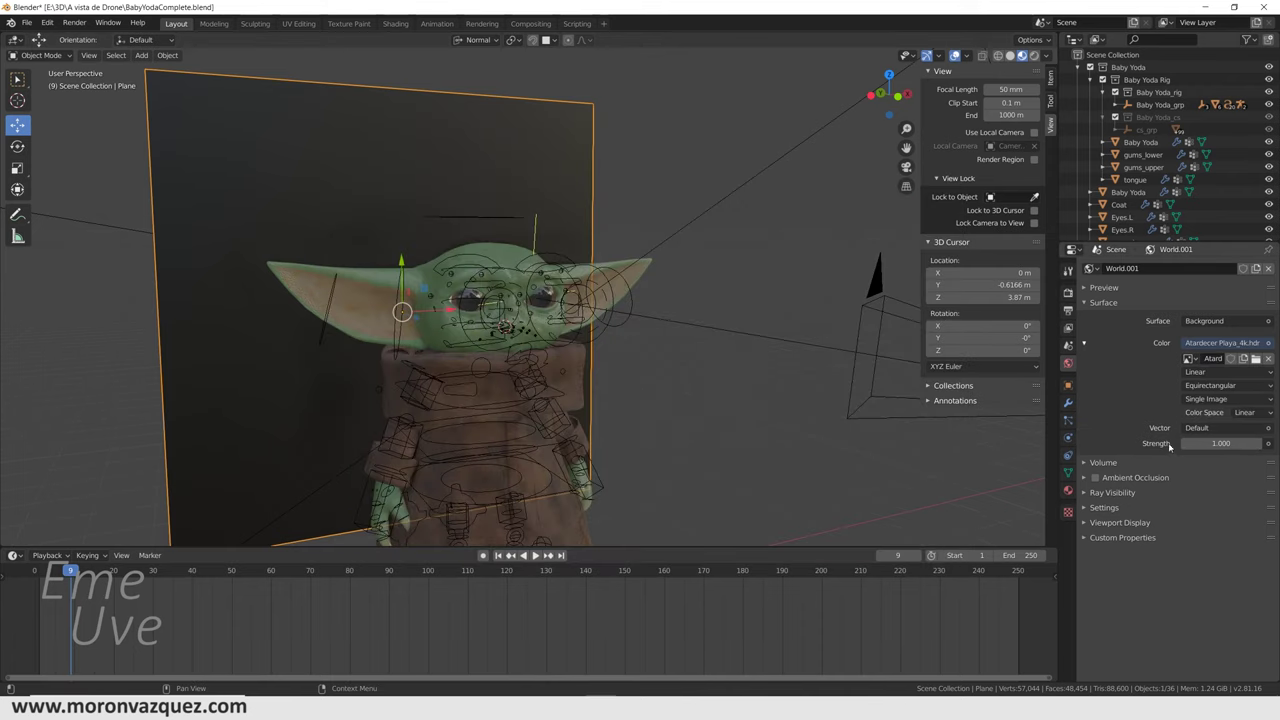
View the shot through the scene camera in Rendered shading to see the beach HDRI lighting
mouse_move(727, 362)
middle_down()
mouse_move(684, 352)
mouse_move(707, 374)
middle_up()
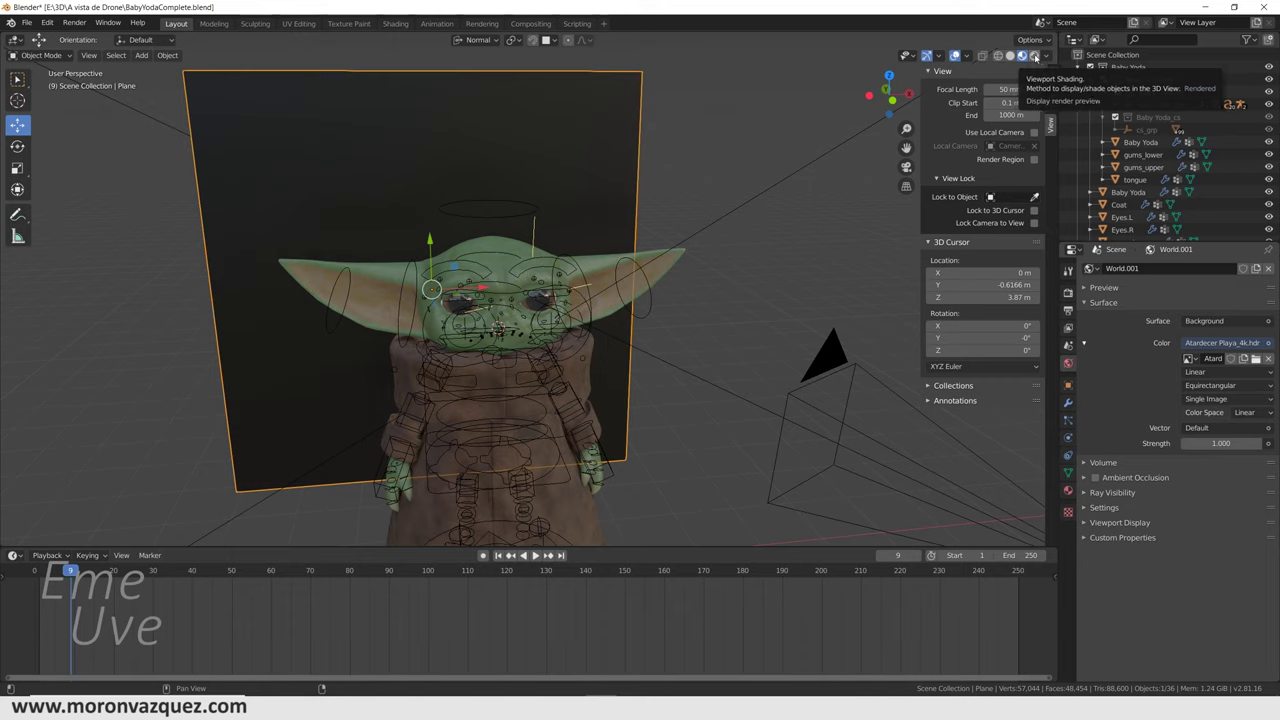
click(906, 166)
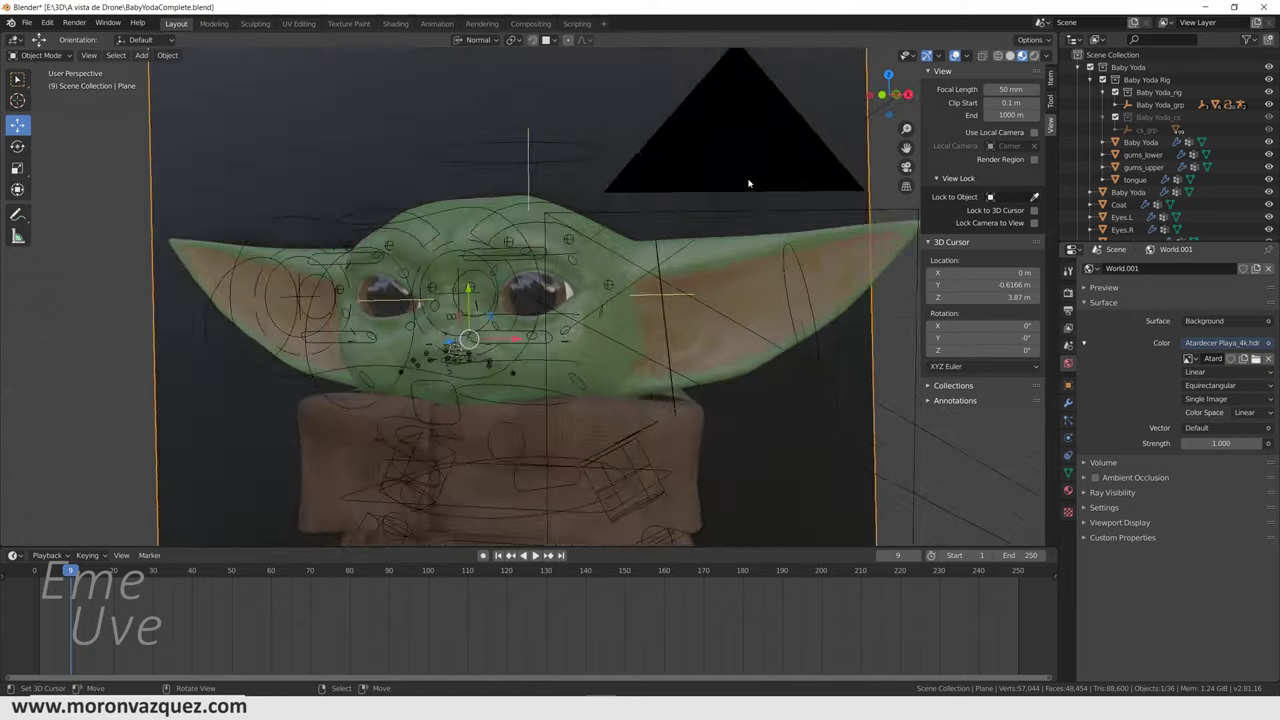
scroll(663, 279, up, 3)
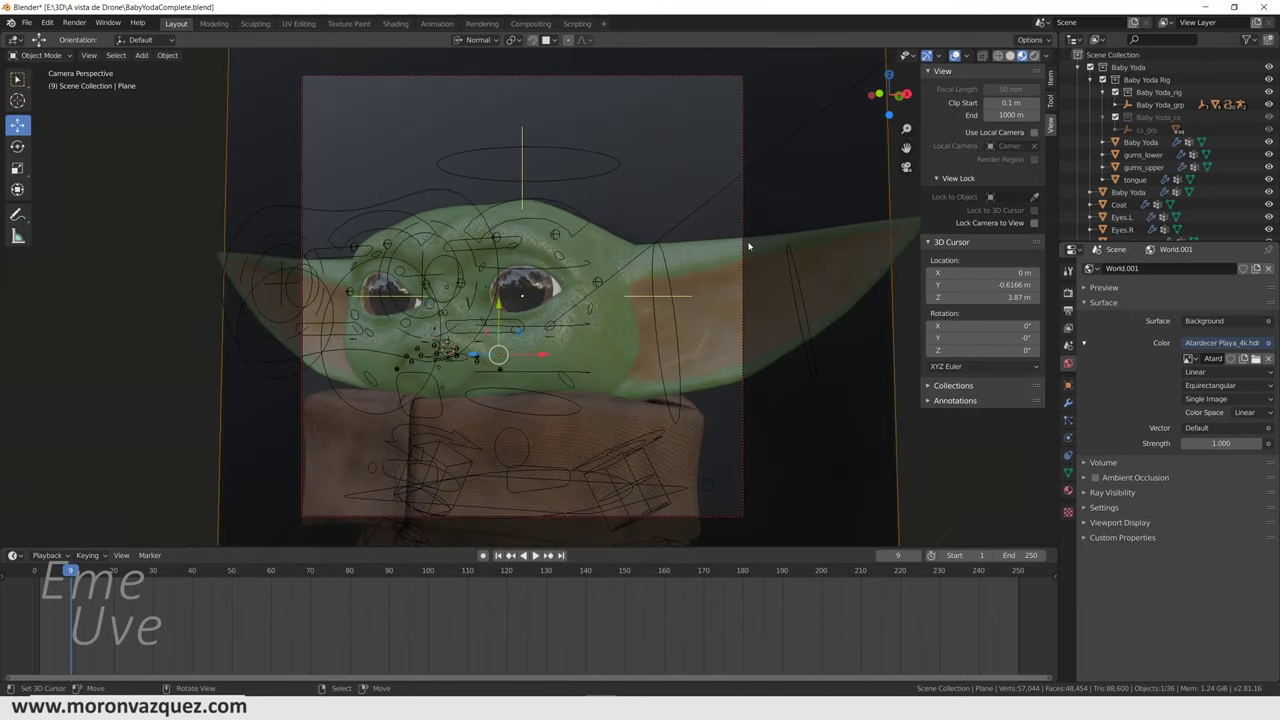
click(1033, 55)
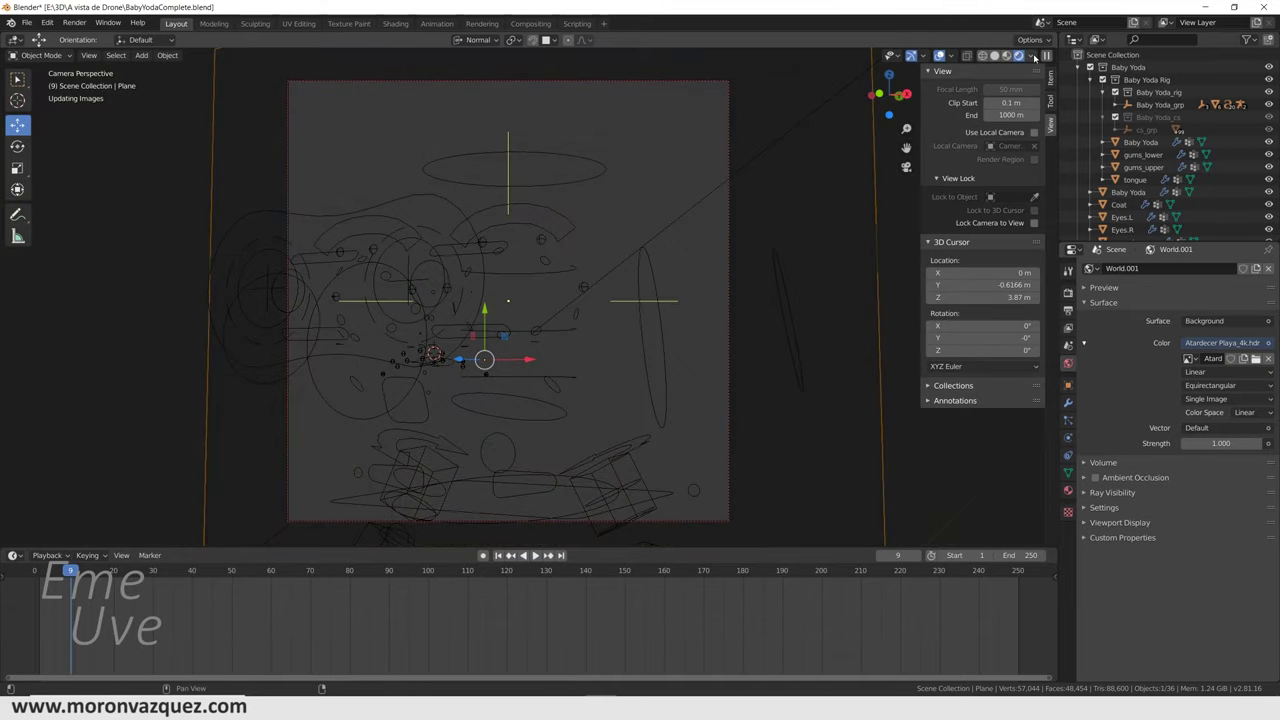
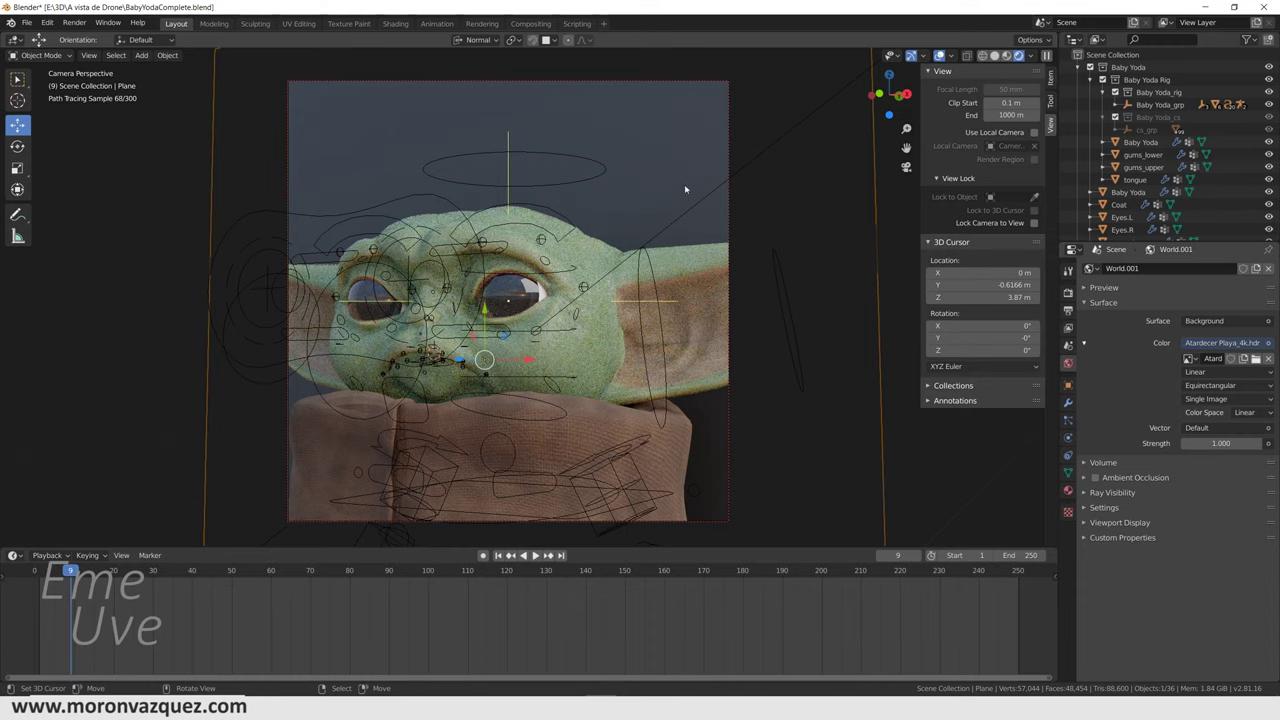
Switch to solid shading and leave camera view, zooming out to see the whole scene and quad
click(996, 56)
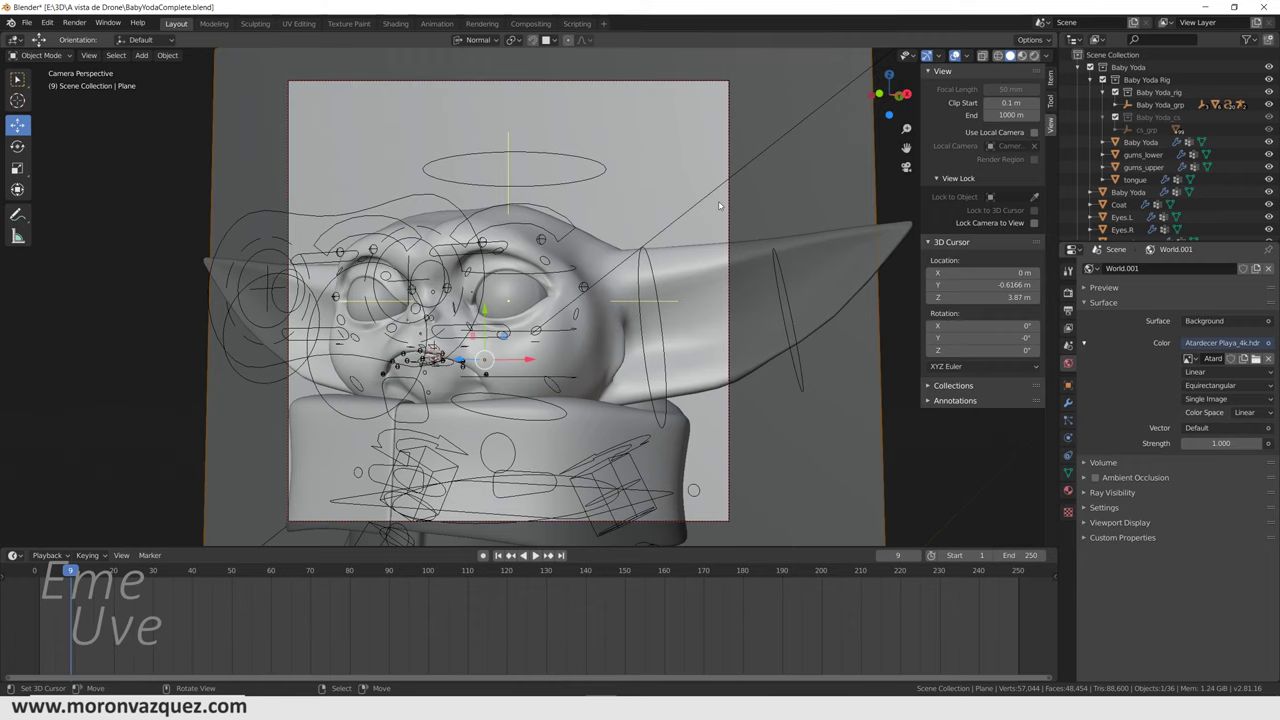
key(KP_0)
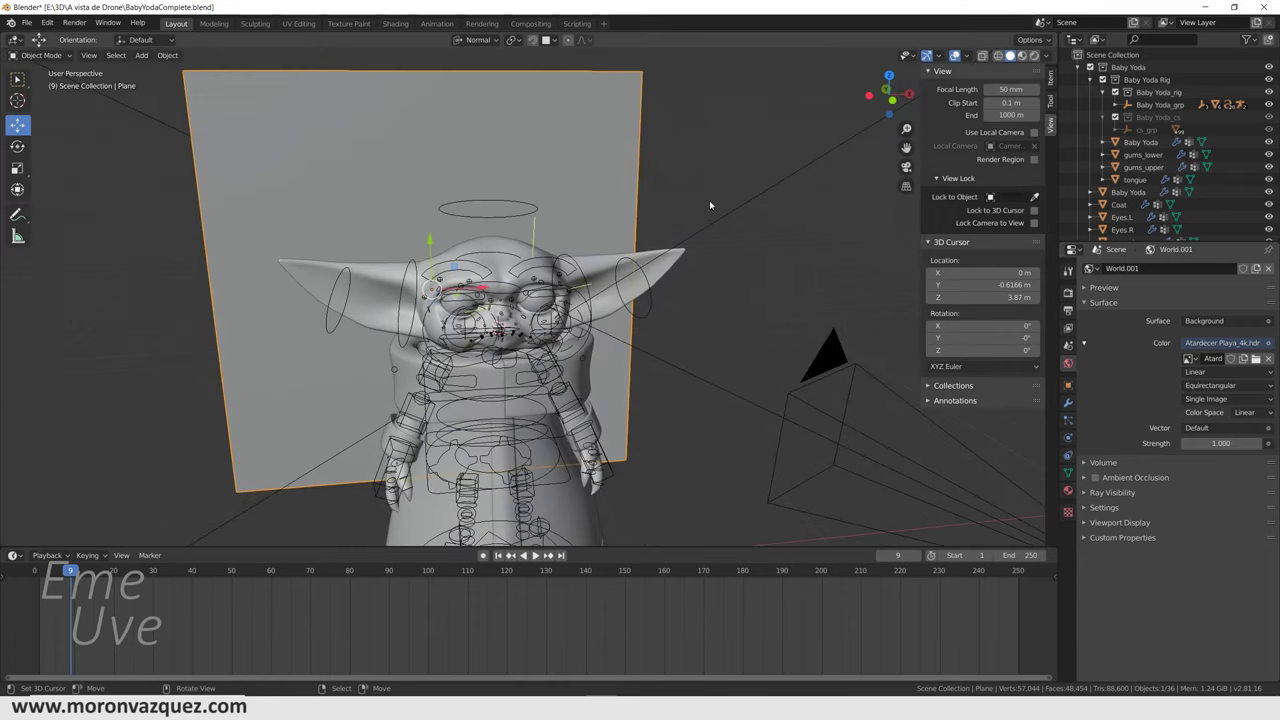
scroll(715, 200, down, 3)
scroll(749, 208, down, 2)
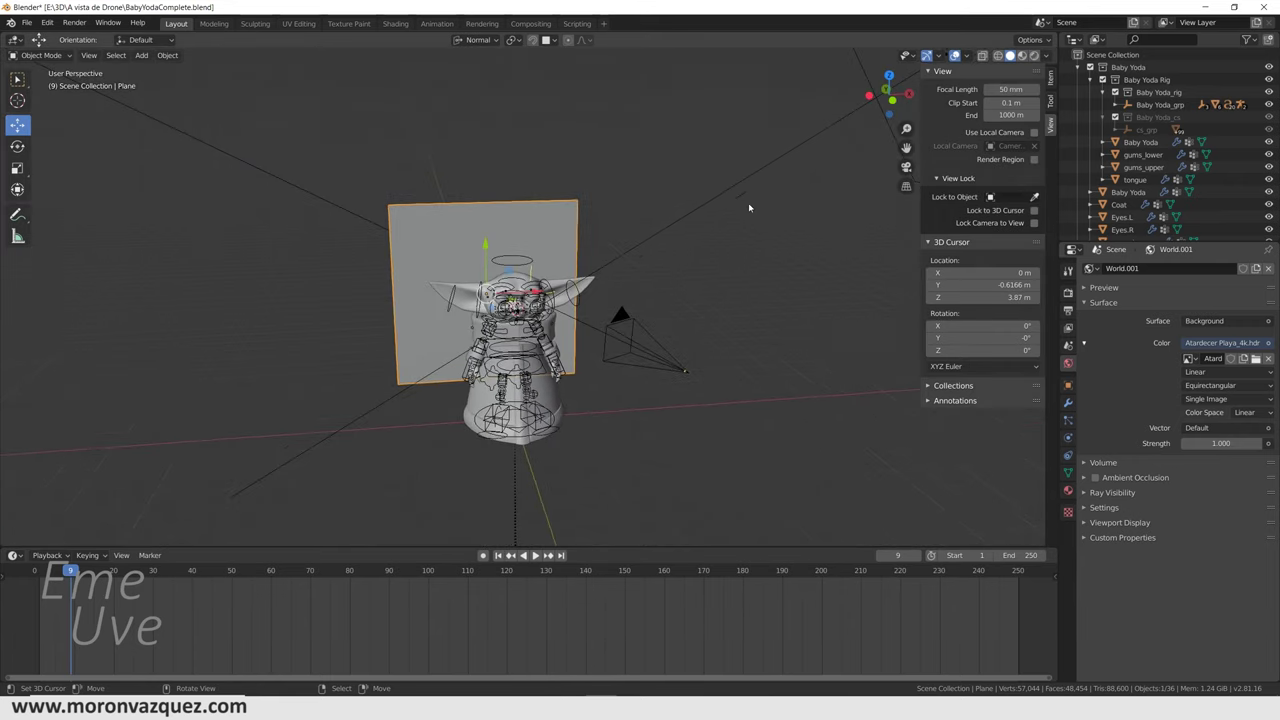
mouse_move(772, 299)
middle_down()
mouse_move(634, 303)
mouse_move(712, 197)
mouse_move(678, 251)
mouse_move(567, 157)
middle_up()
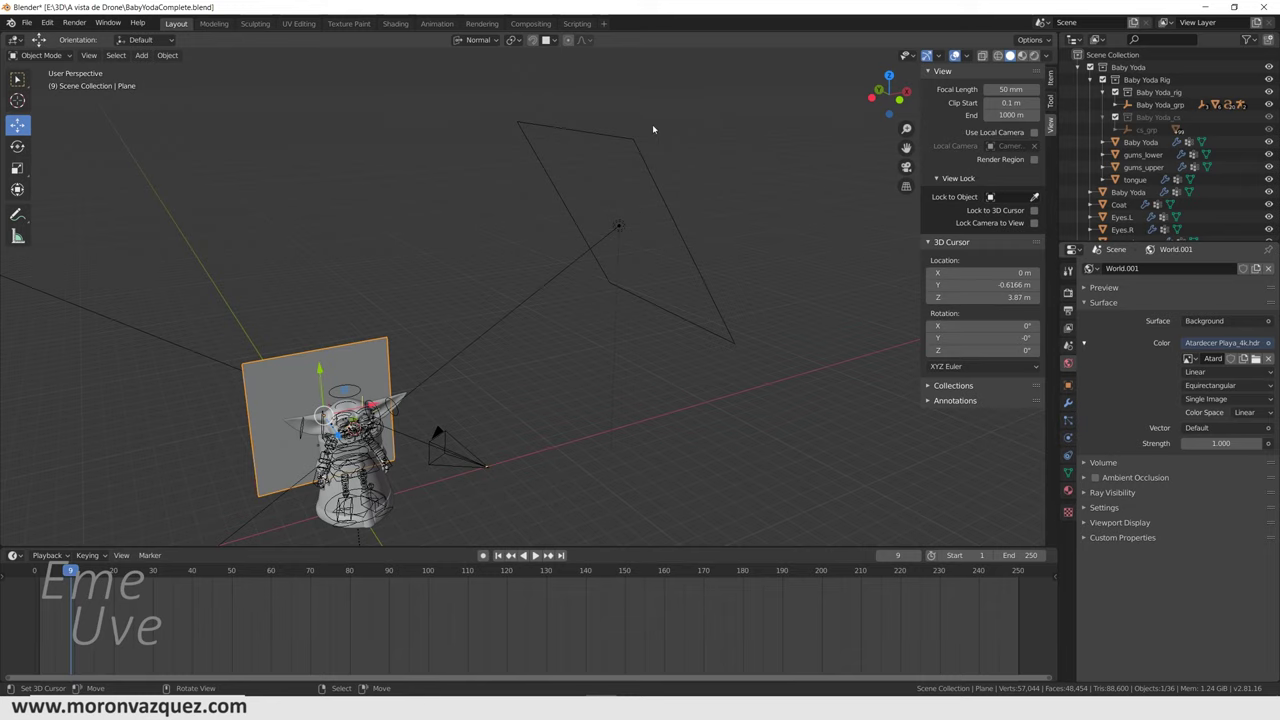
Select the point light at the quad's centre, then return to the camera view in rendered shading
click(618, 226)
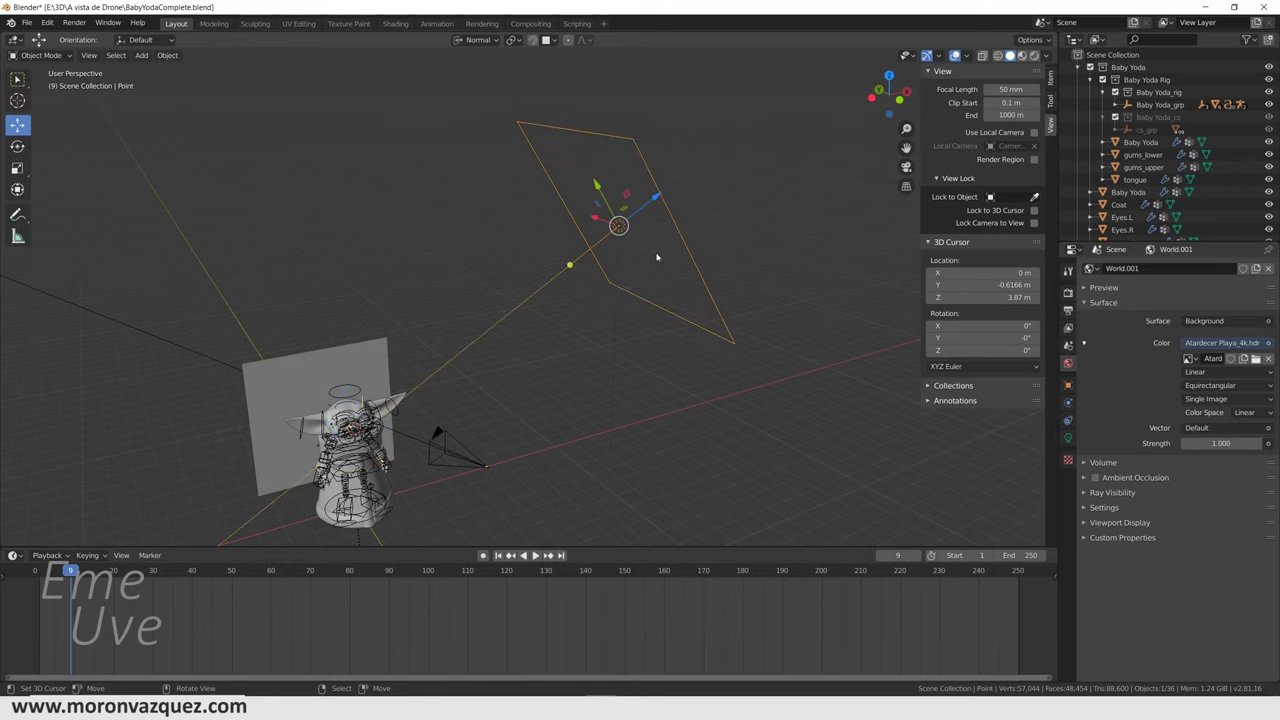
key(KP_0)
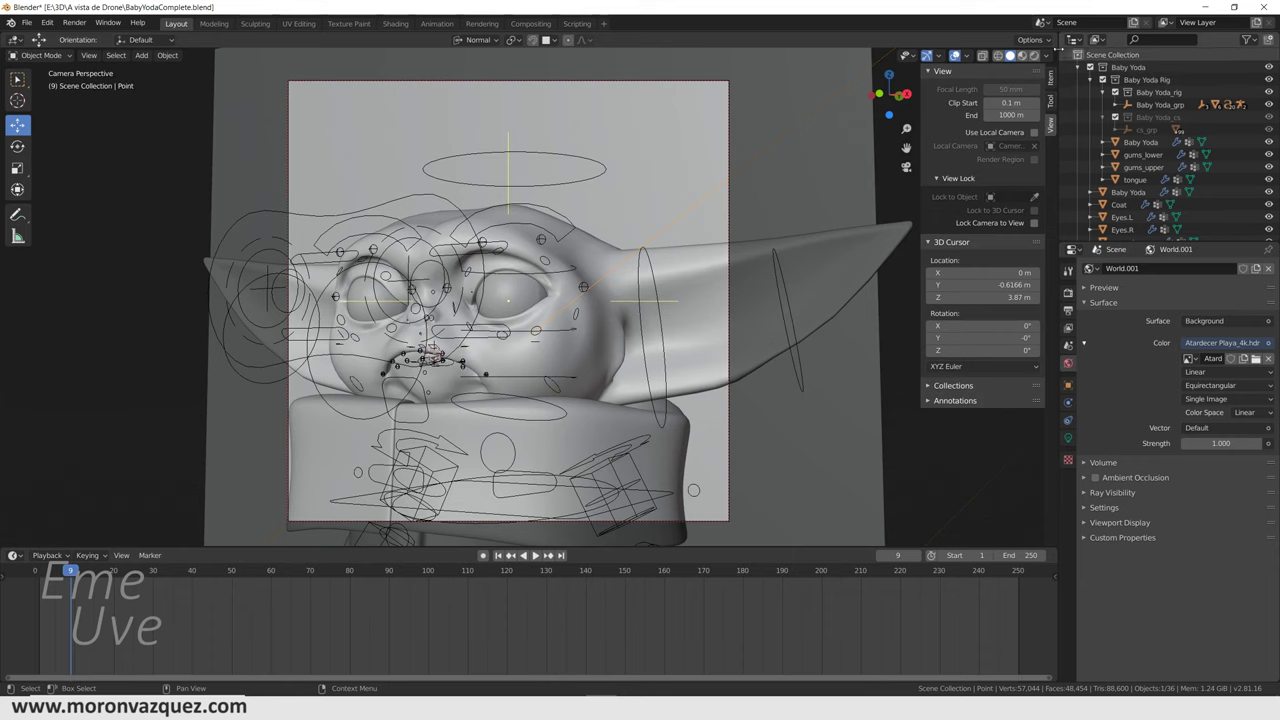
click(1033, 56)
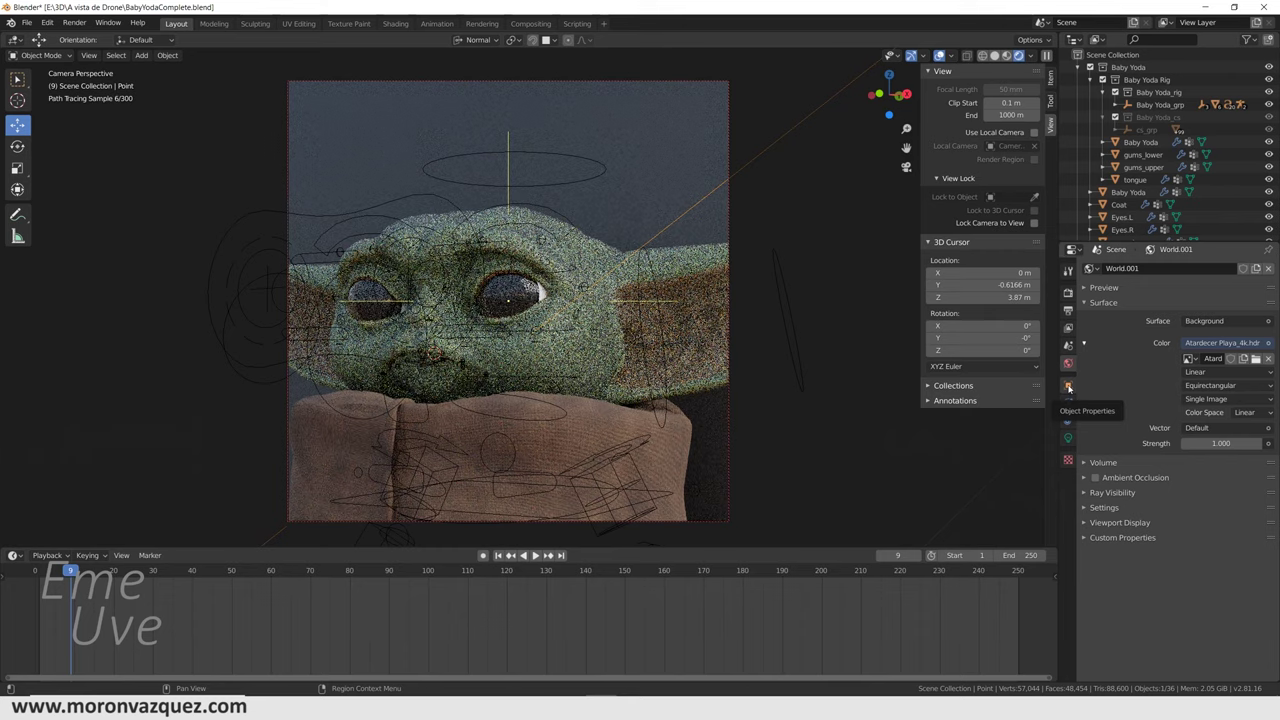
Uncheck Glossy under the point light's Ray Visibility in Object Properties
click(1068, 387)
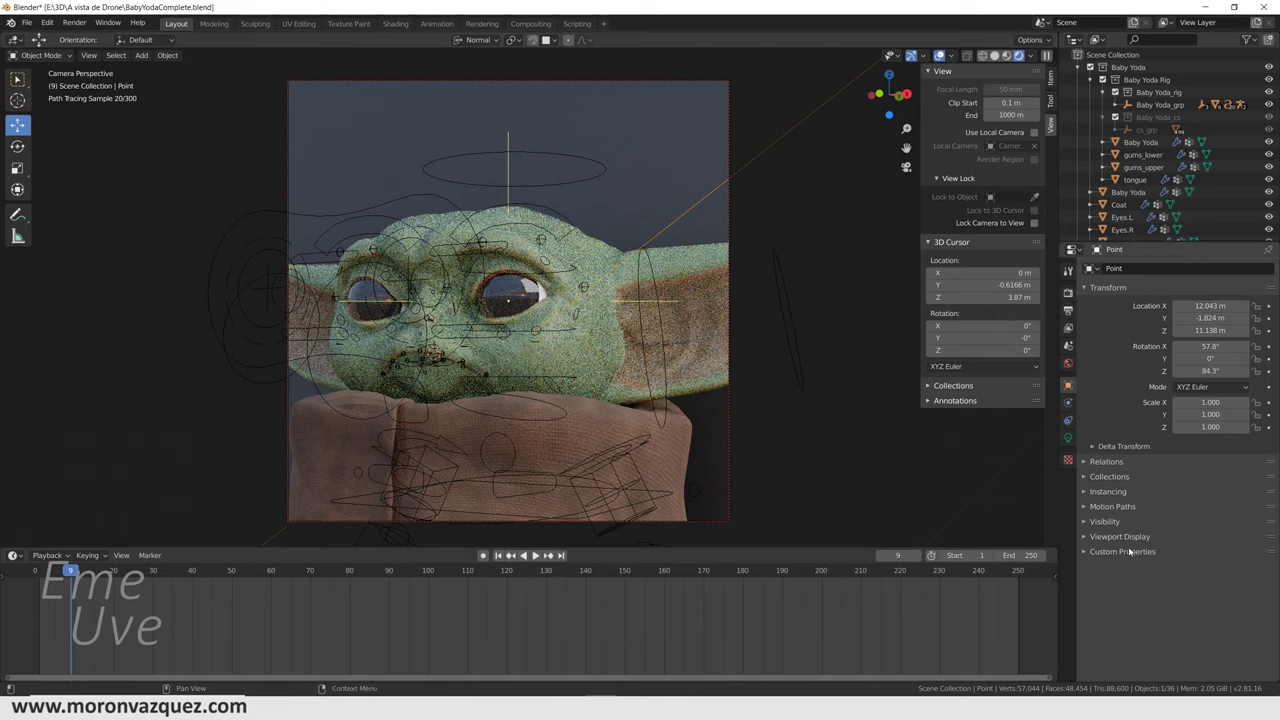
click(1084, 522)
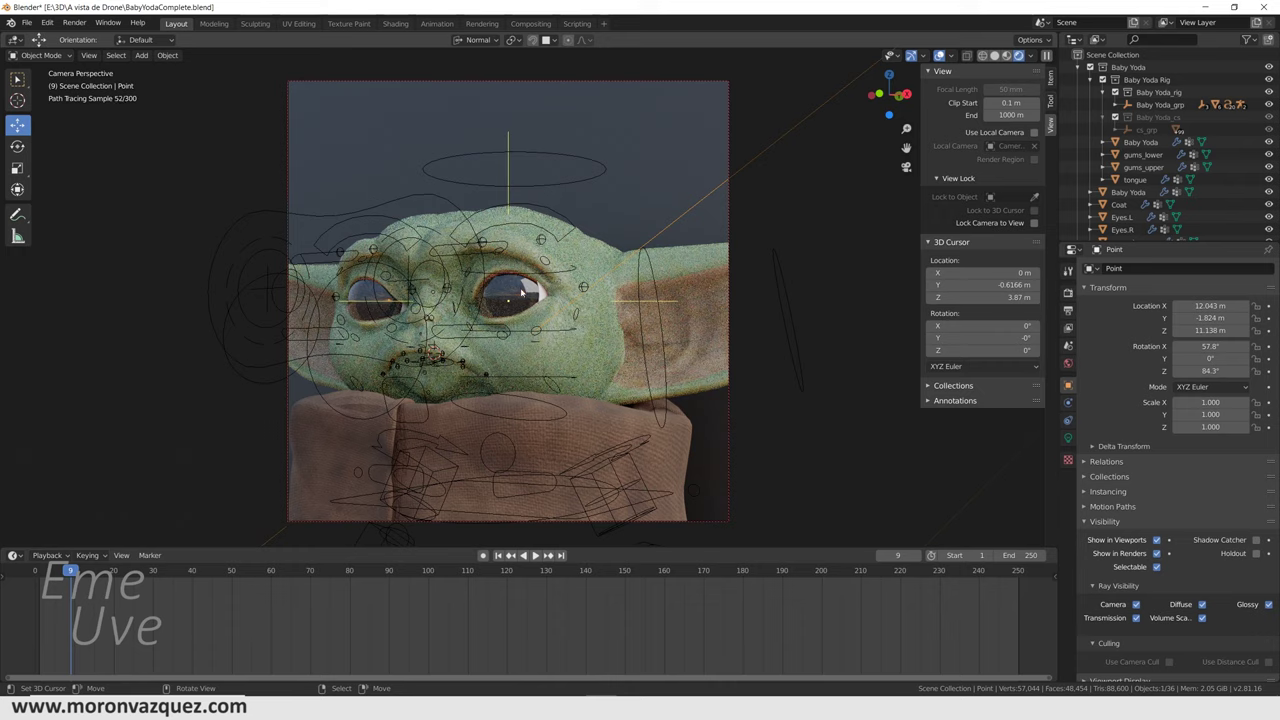
click(1269, 604)
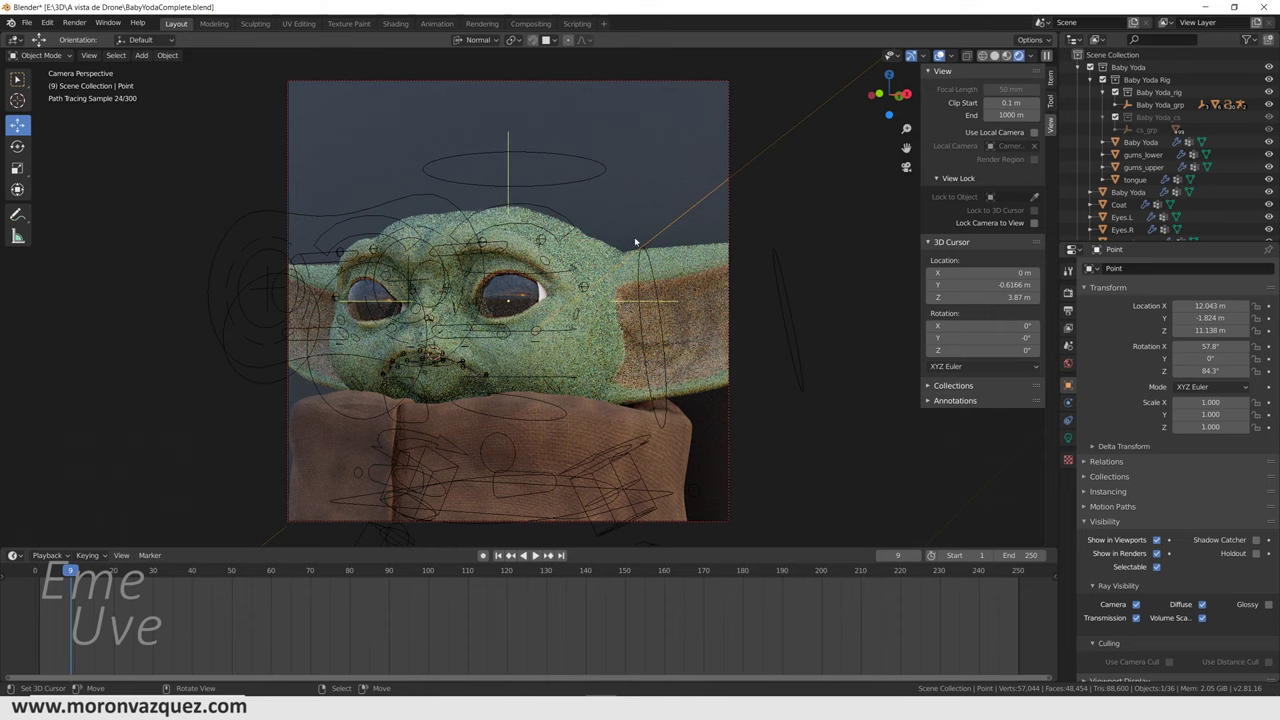
click(1068, 311)
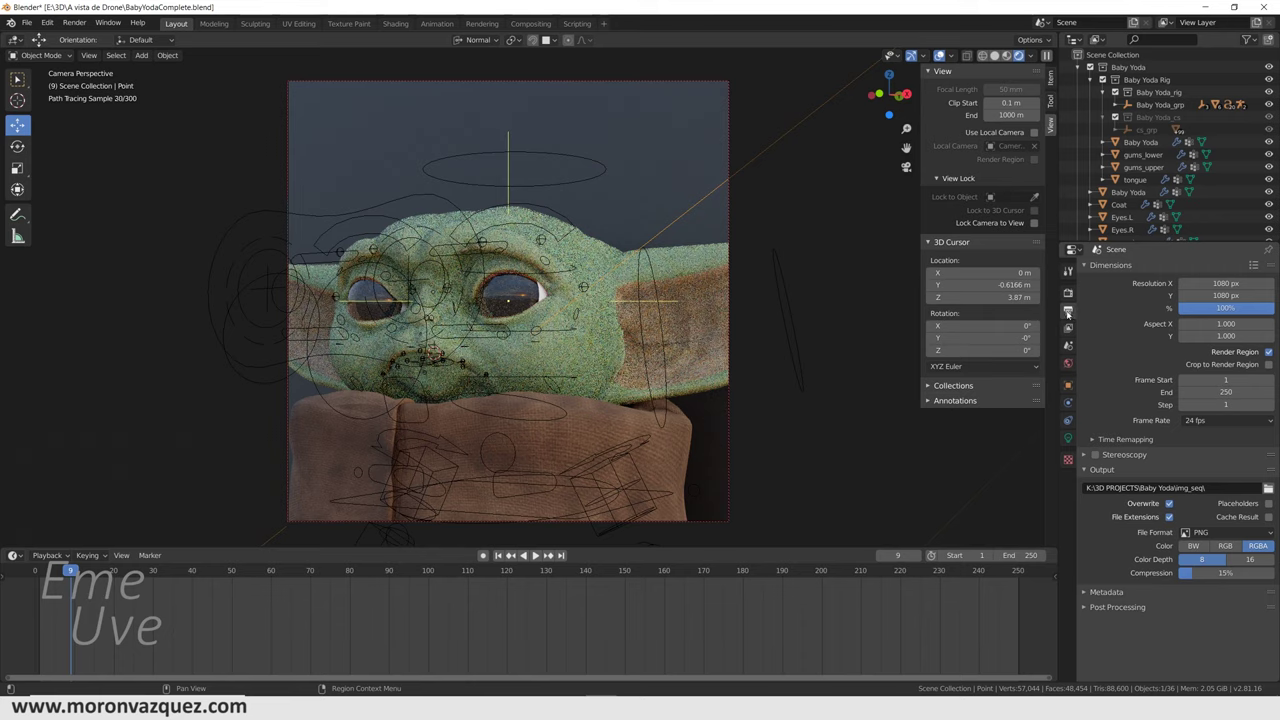
Browse the Output, View Layer and Render property tabs, then start editing the 350 Render samples value
click(1068, 292)
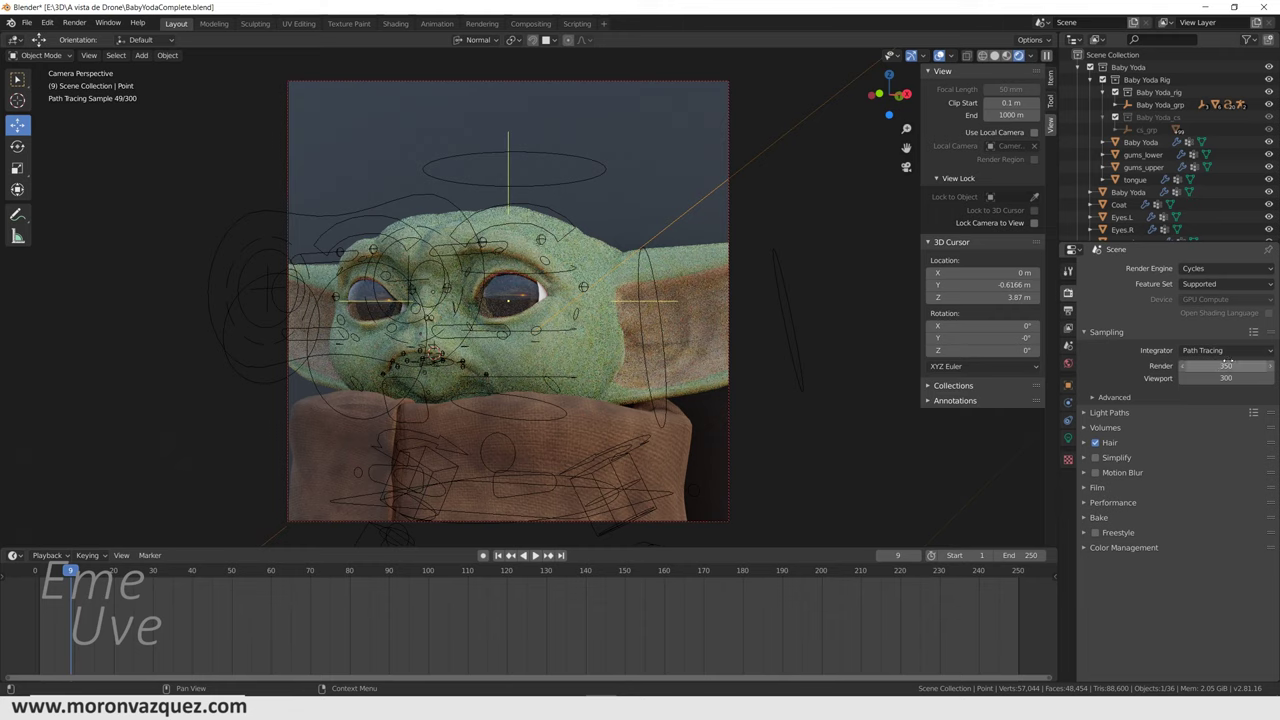
click(1067, 311)
click(1067, 329)
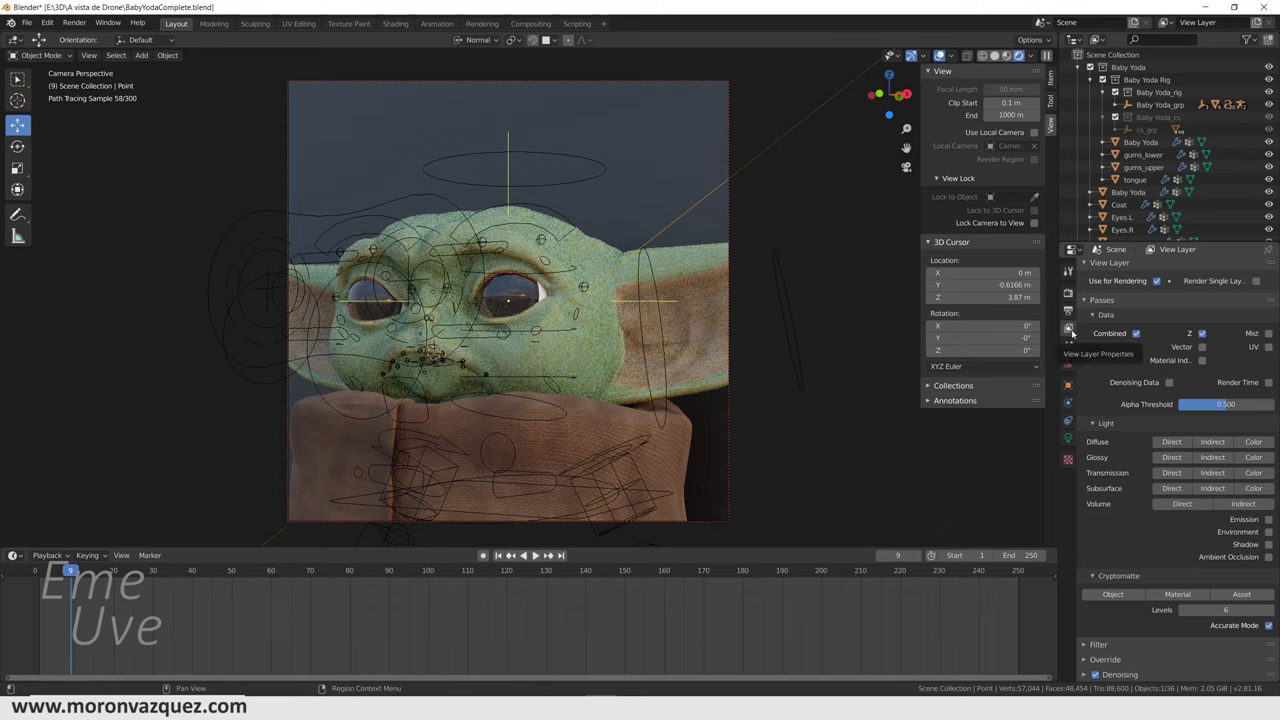
click(1084, 676)
click(1084, 576)
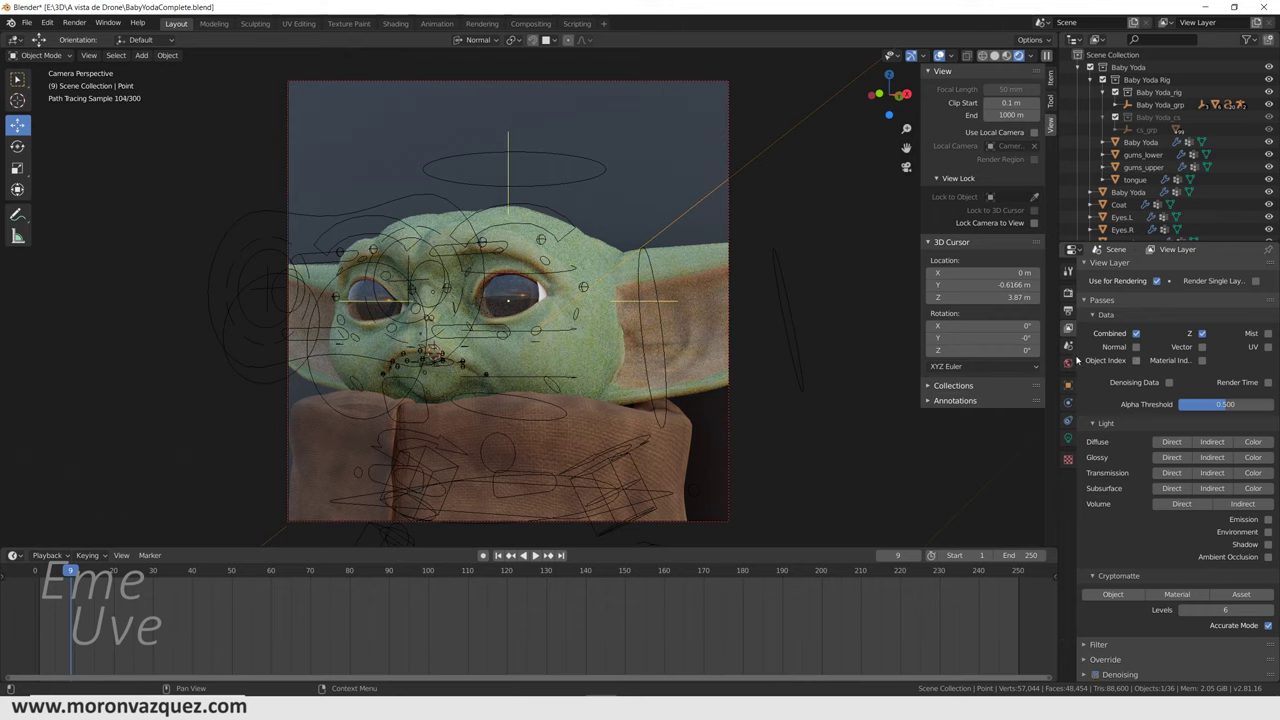
click(1068, 311)
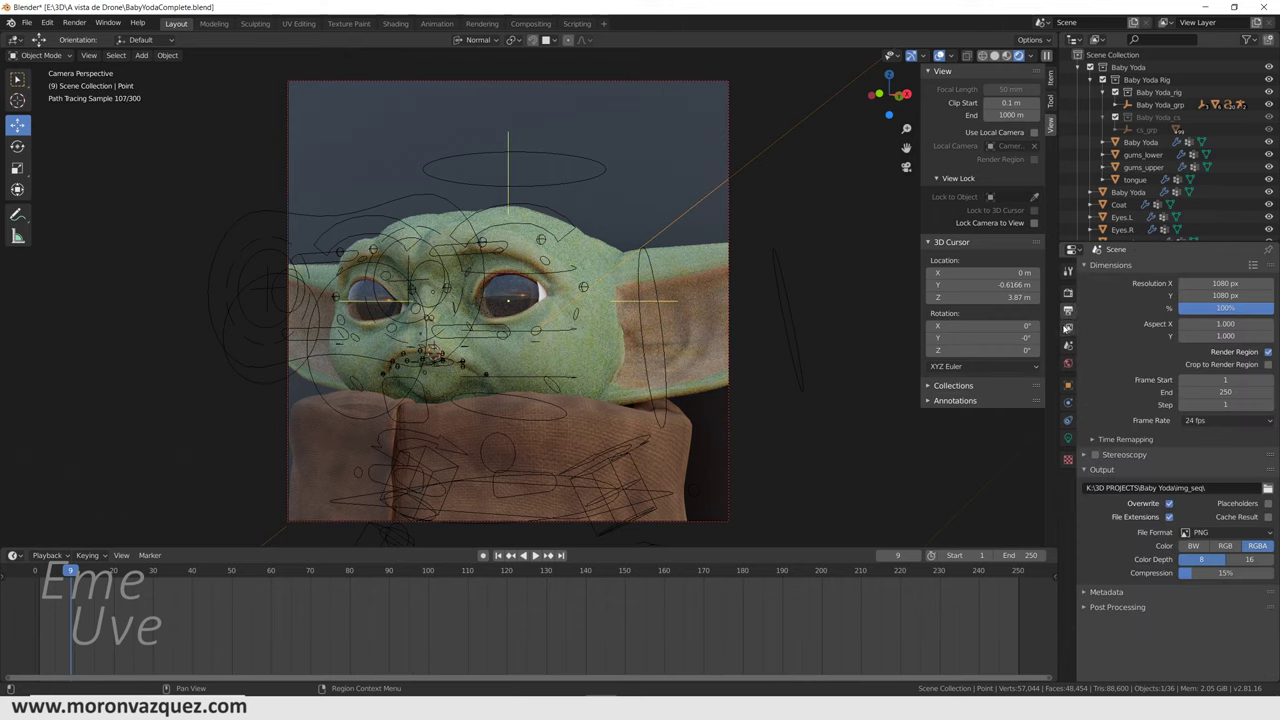
click(1068, 327)
click(1068, 292)
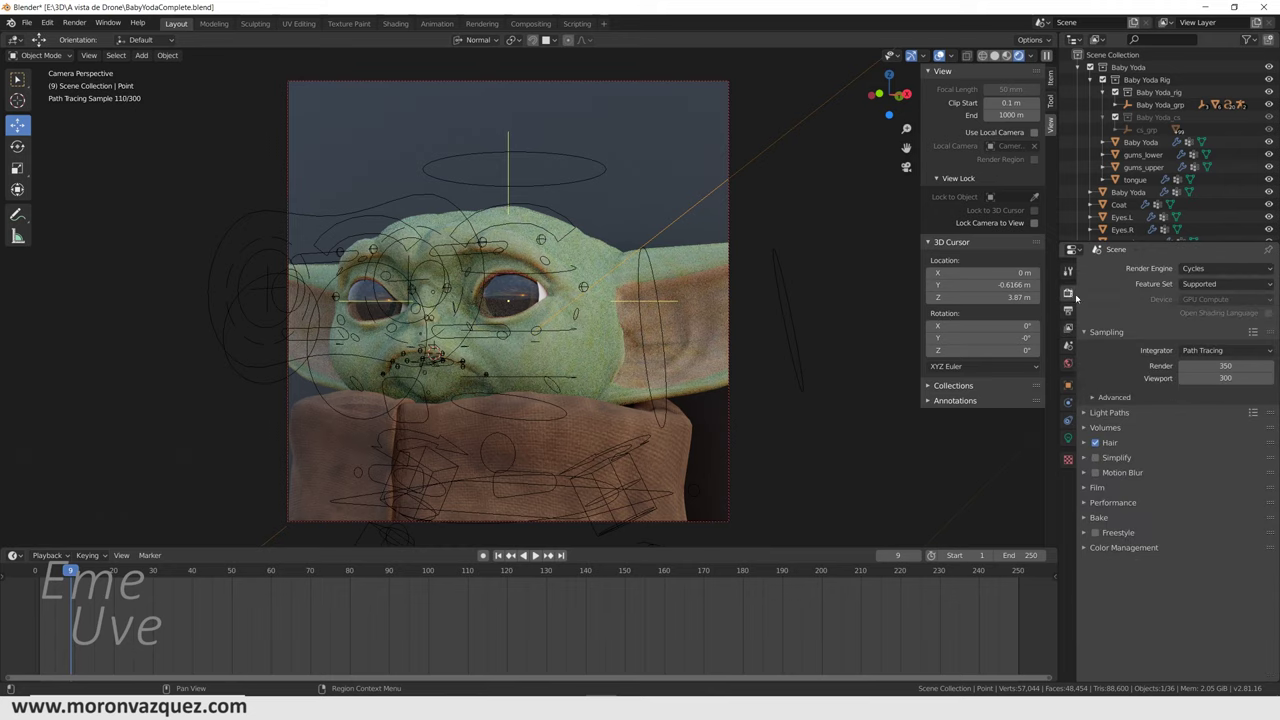
click(1229, 368)
Set Cycles render samples to 100 and render a still of the current frame with F12
text(100)
key(Return)
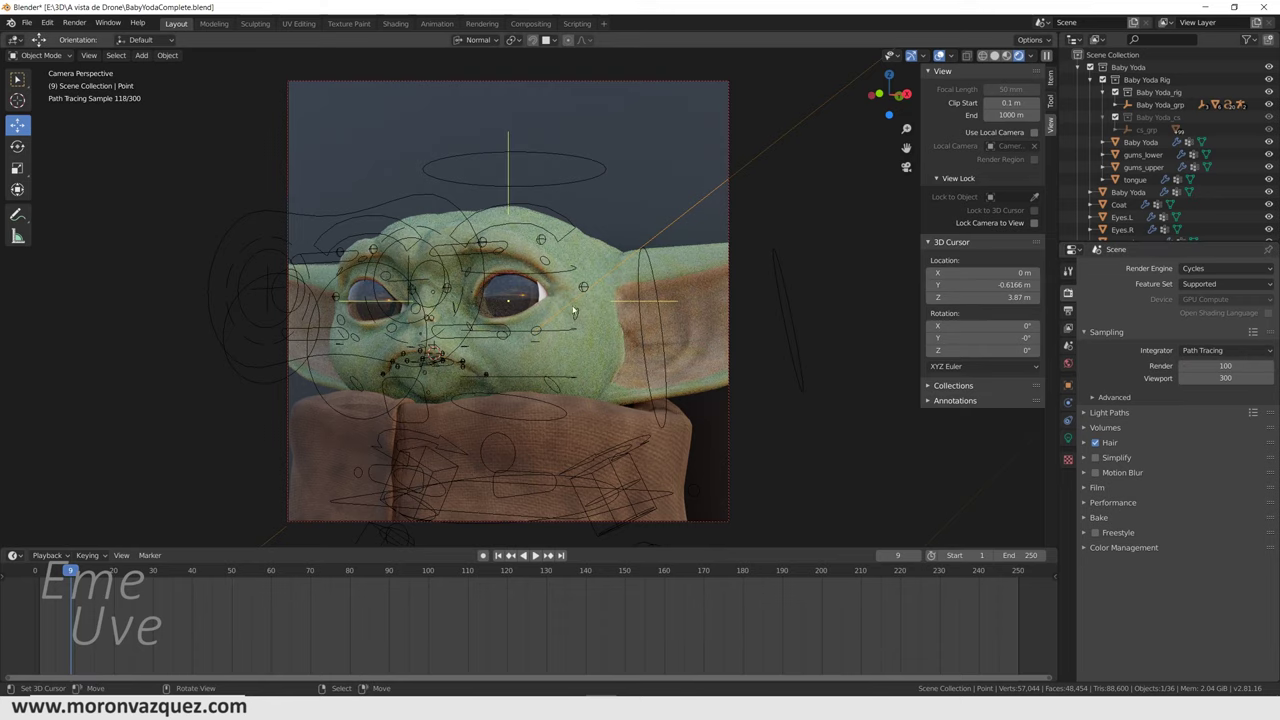
key(F12)
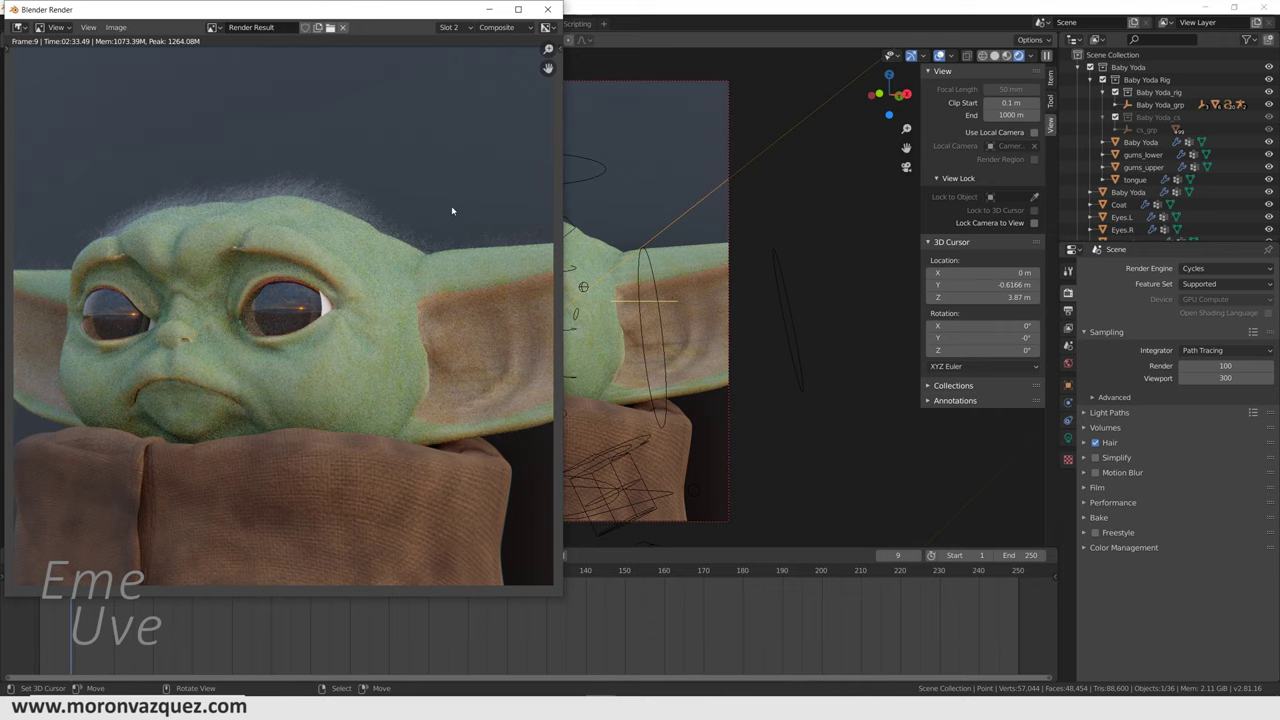
Reposition the render result window to inspect the full still, then close it
drag(377, 5, 215, 37)
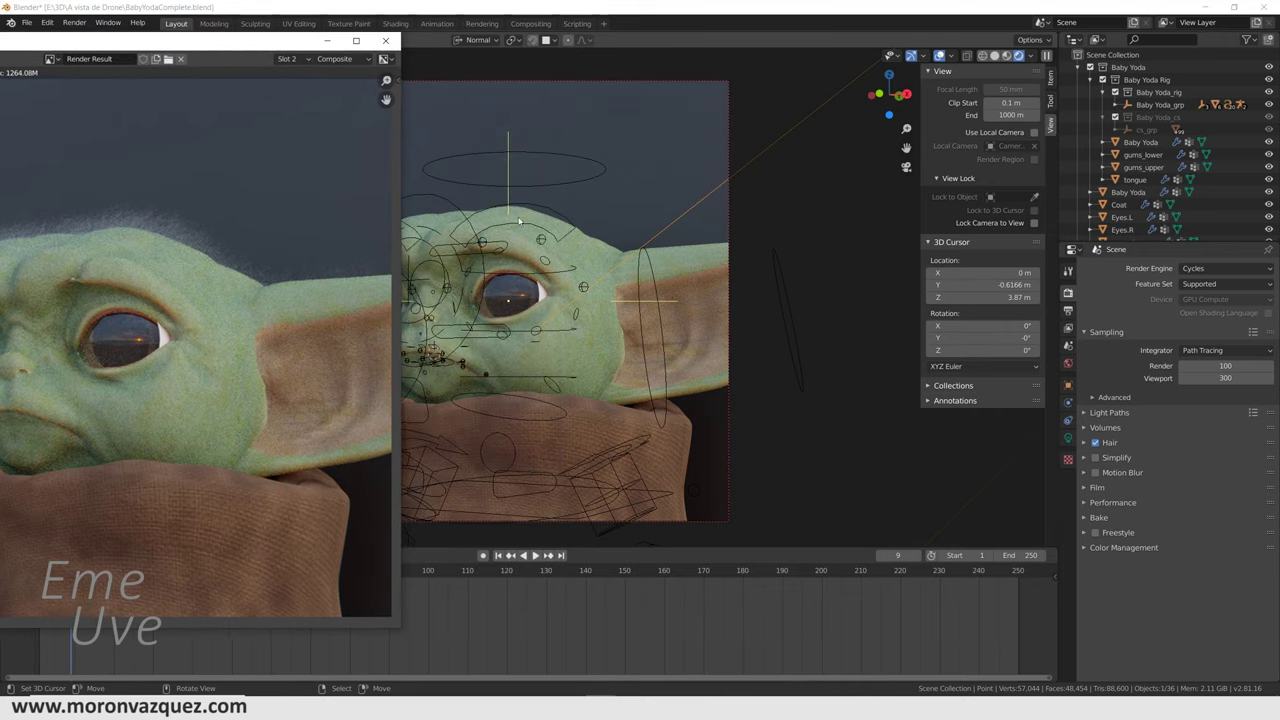
mouse_move(199, 41)
mouse_down()
mouse_move(481, 37)
mouse_move(465, 32)
mouse_up()
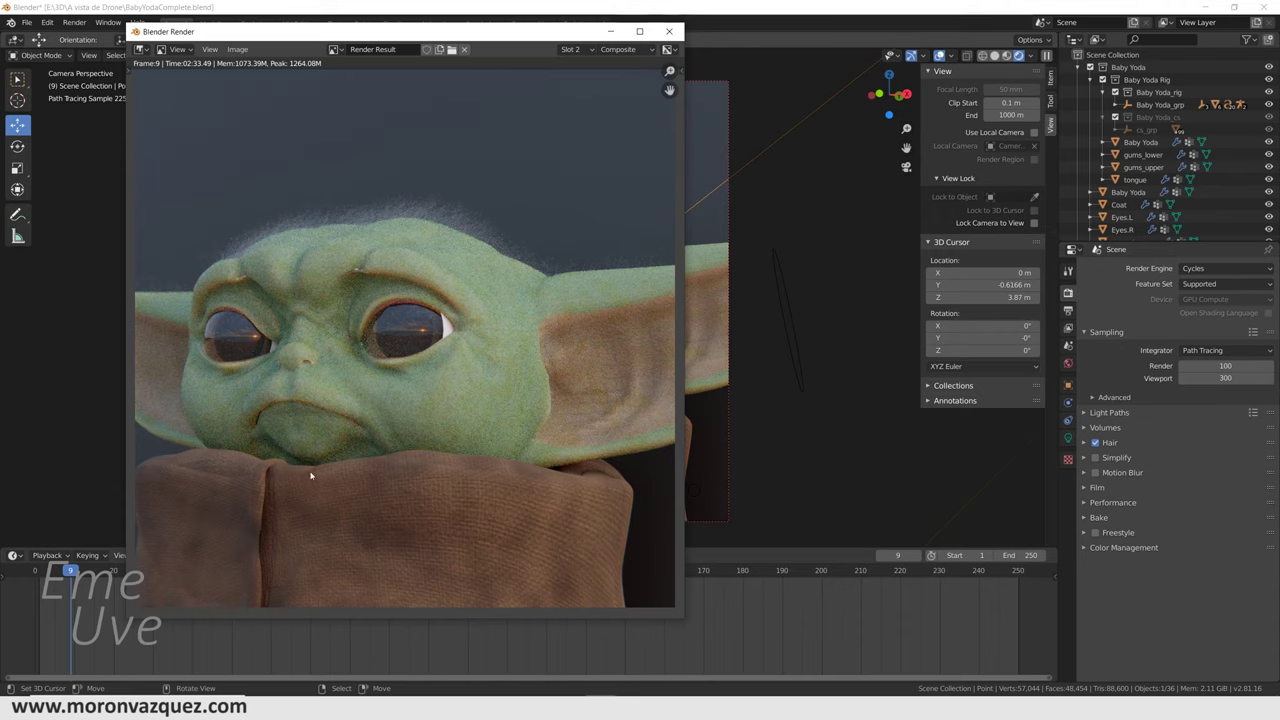
mouse_move(421, 39)
mouse_down()
mouse_move(347, 62)
mouse_move(358, 51)
mouse_up()
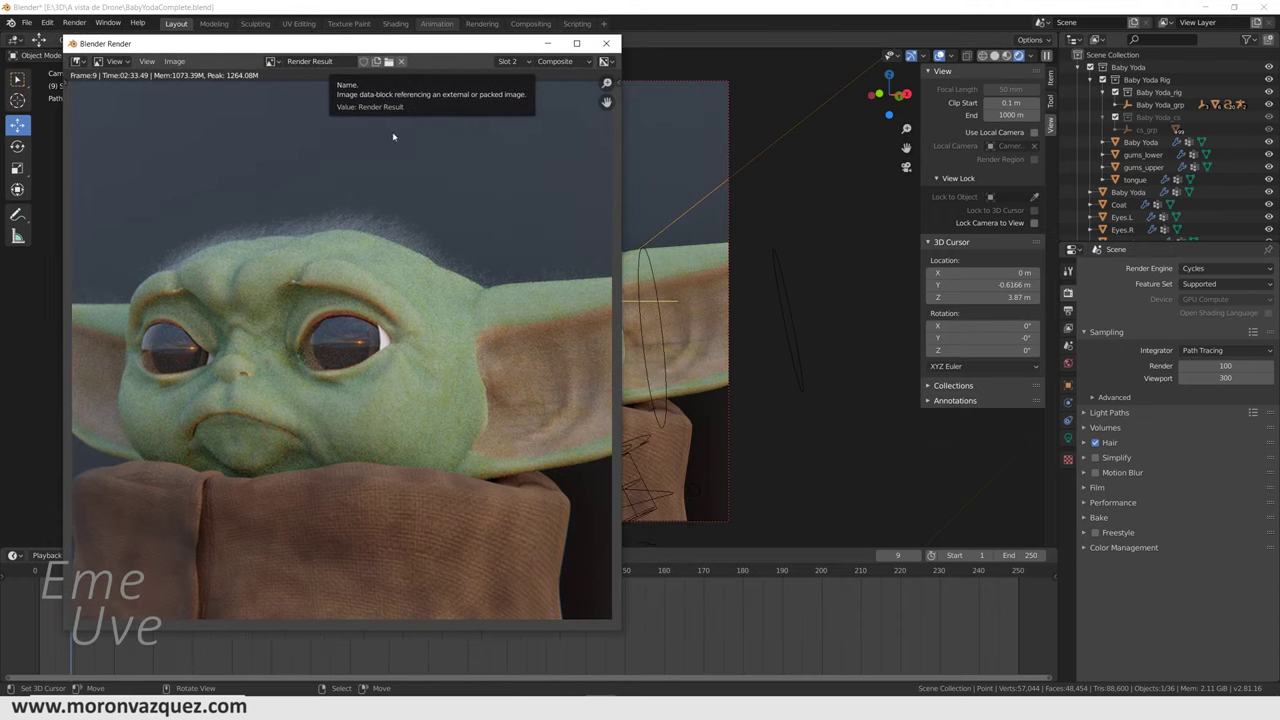
click(609, 45)
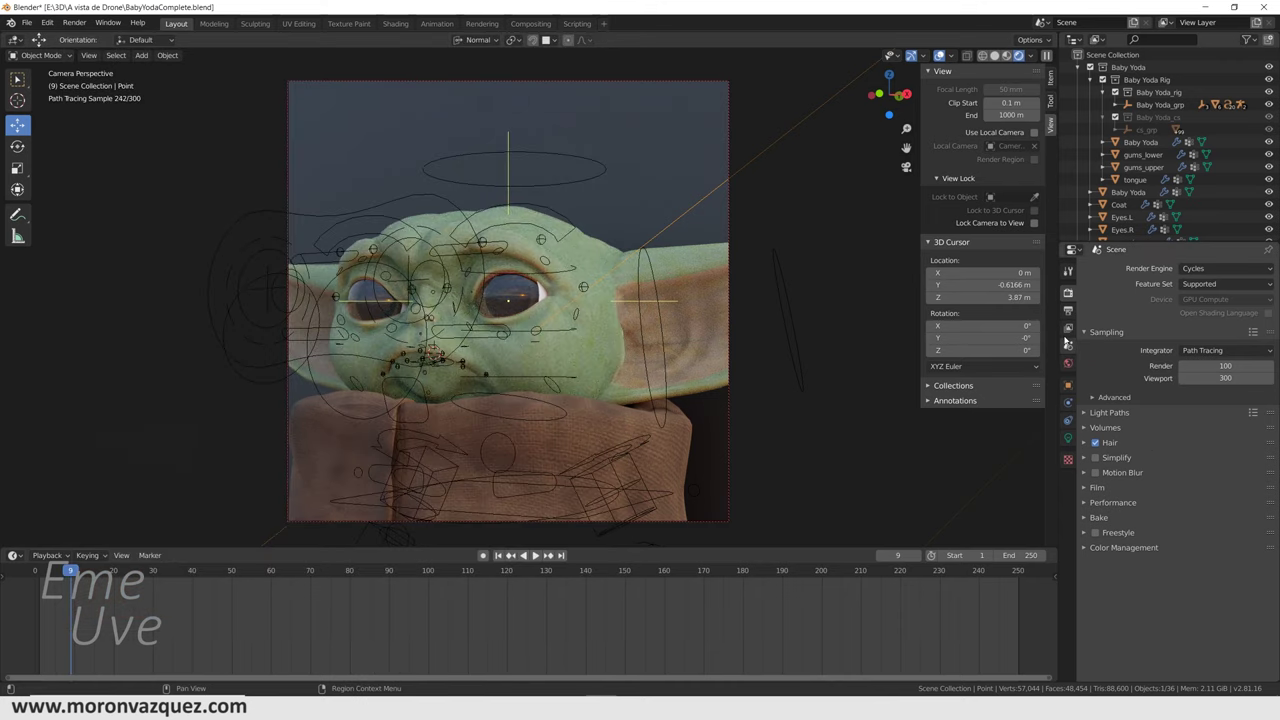
Enable view layer denoising, render a fresh still, then close it and leave camera view
click(1066, 330)
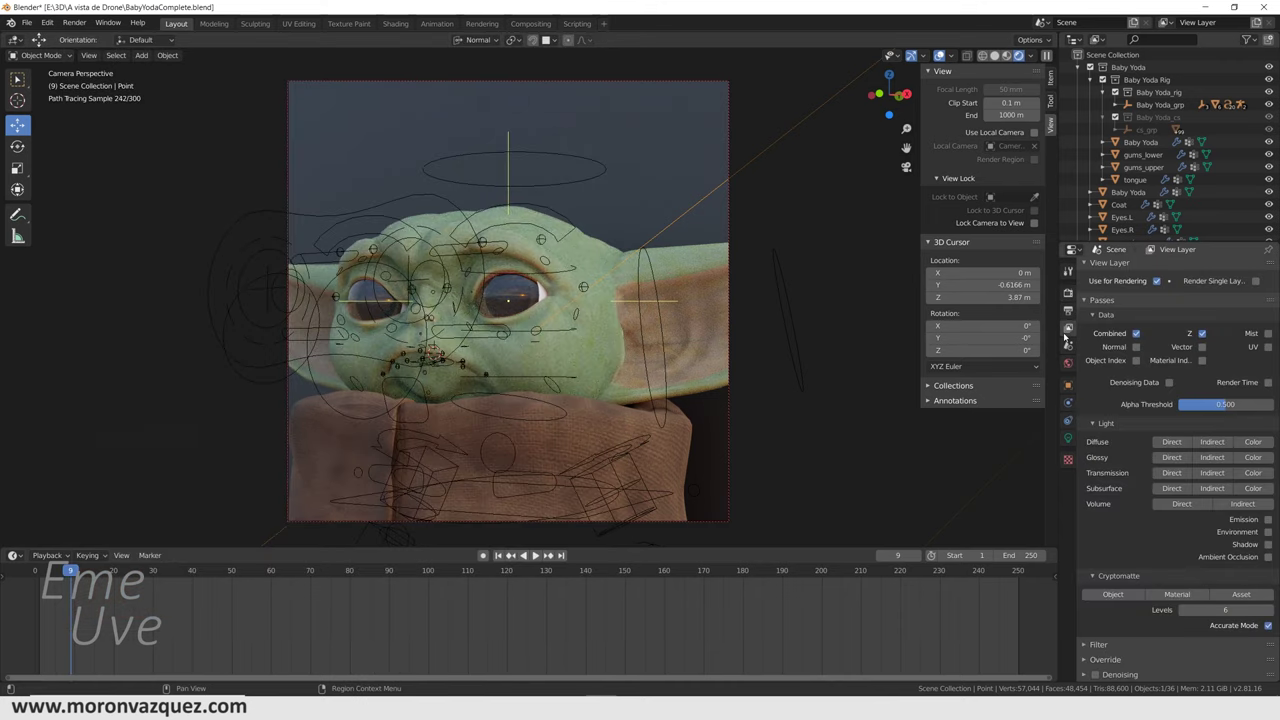
click(1095, 675)
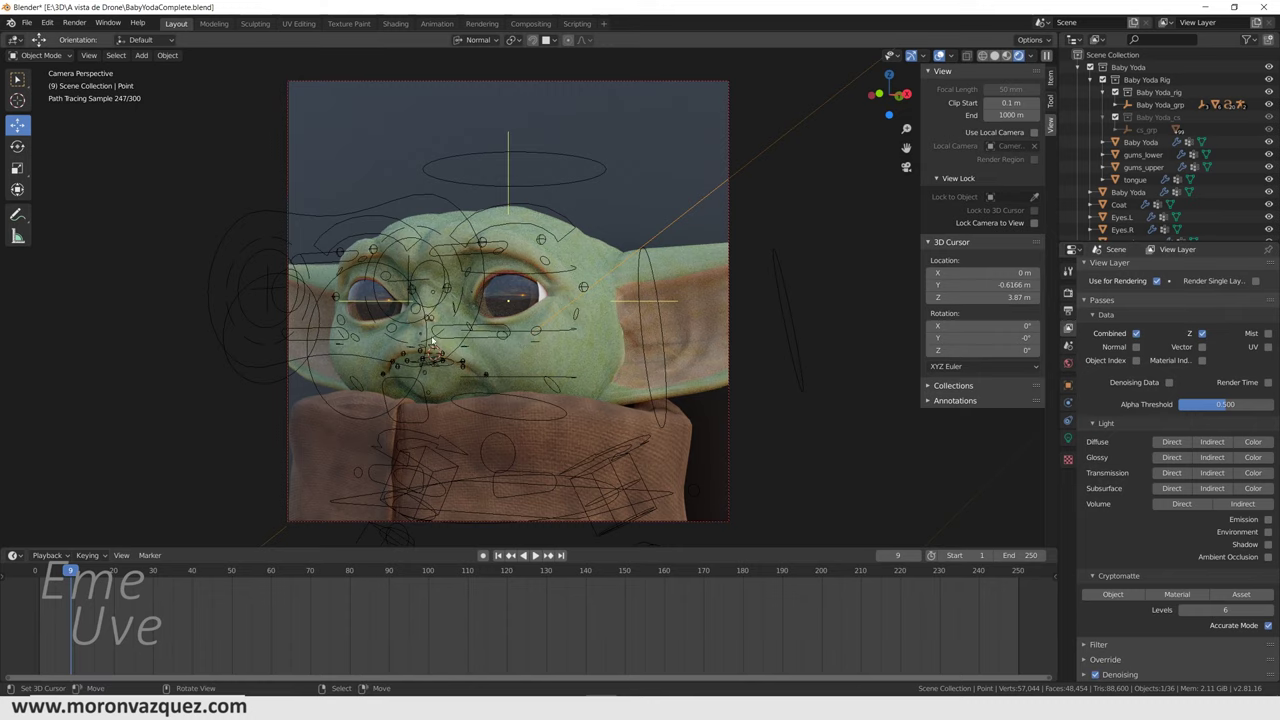
click(76, 23)
click(78, 37)
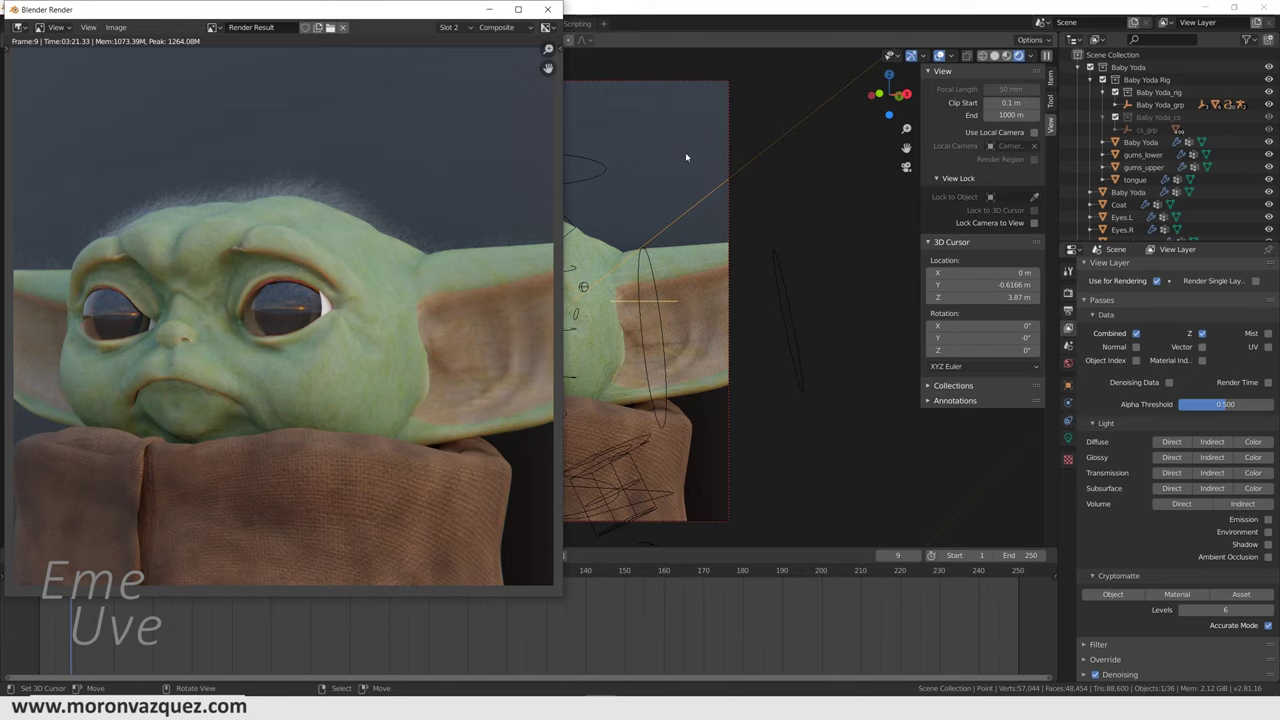
click(547, 9)
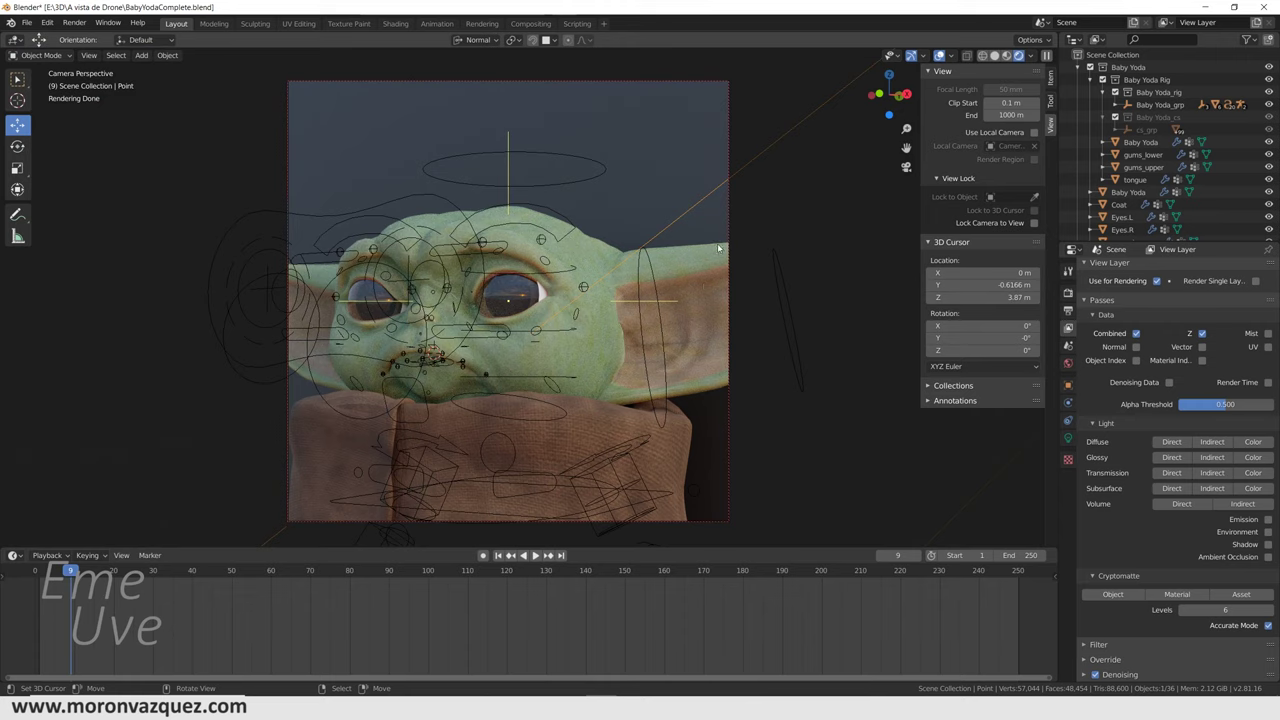
key(KP_0)
Rotate the backdrop plane toward the camera and scale it up about 1.5×, then return to camera view
mouse_move(457, 424)
middle_down()
mouse_move(554, 276)
mouse_move(505, 282)
mouse_move(393, 148)
middle_up()
scroll(554, 276, up, 4)
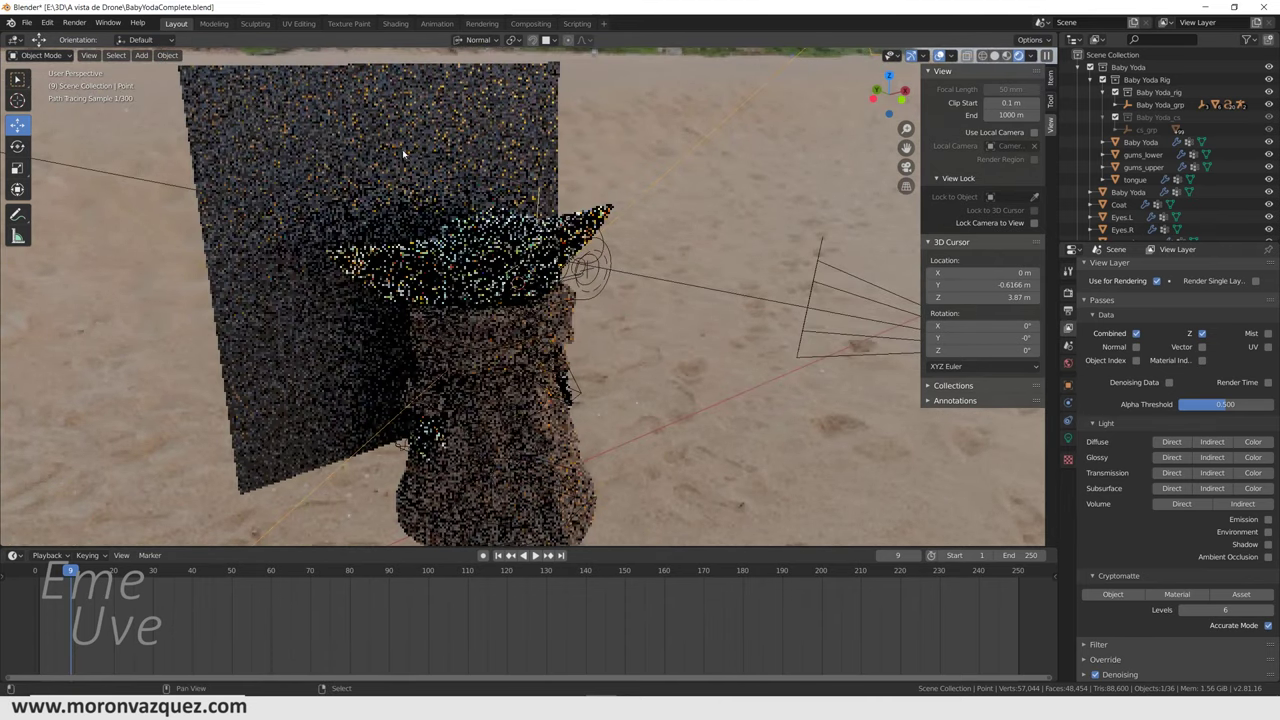
click(393, 150)
key(shift+space)
key(r)
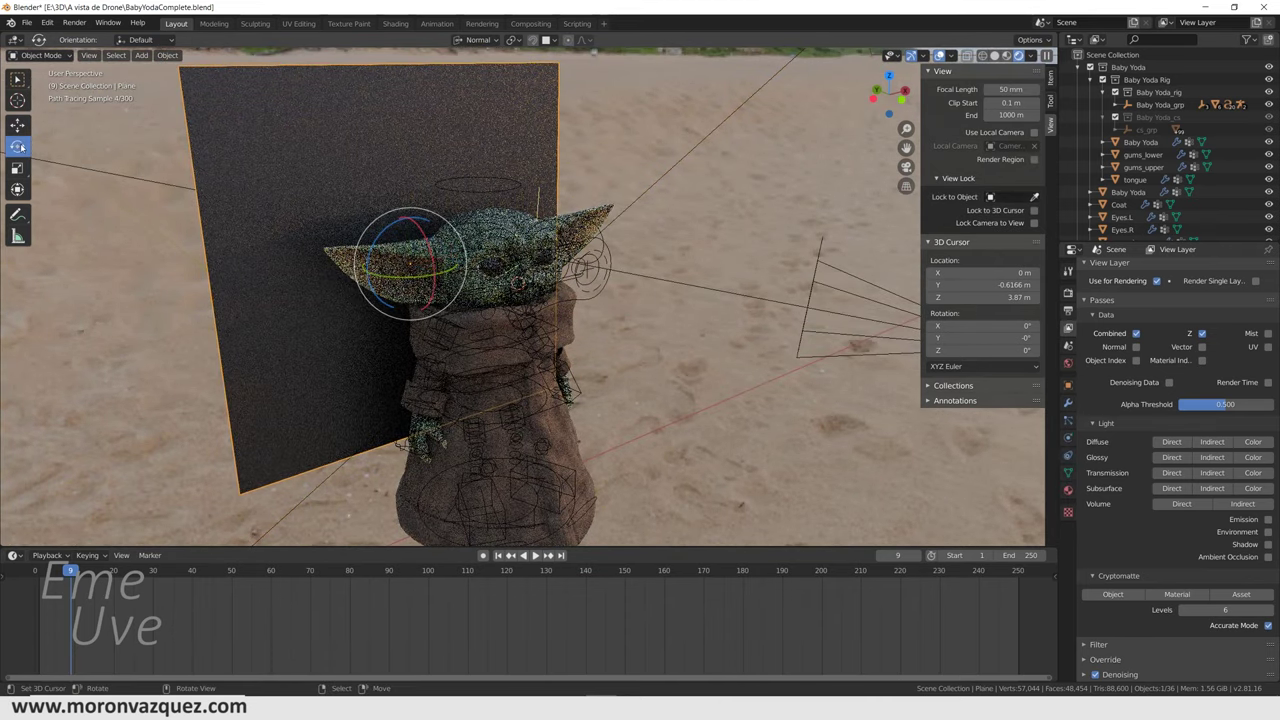
drag(413, 228, 407, 261)
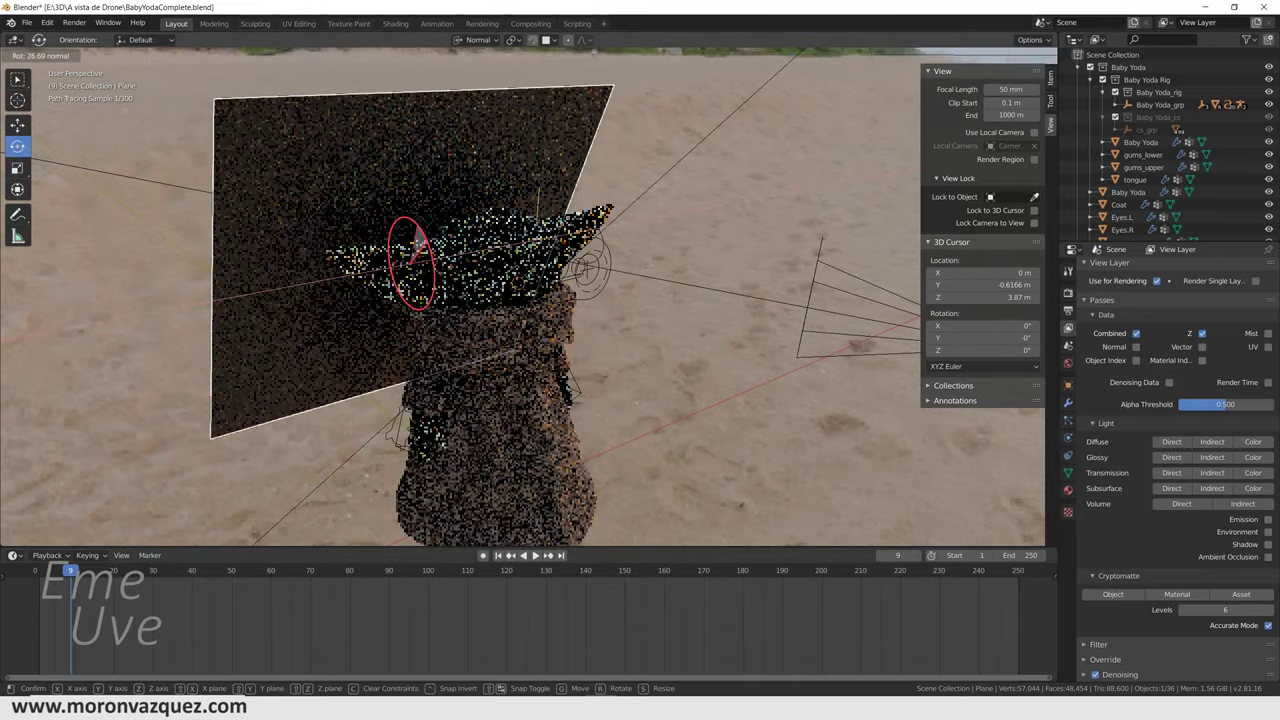
key(s)
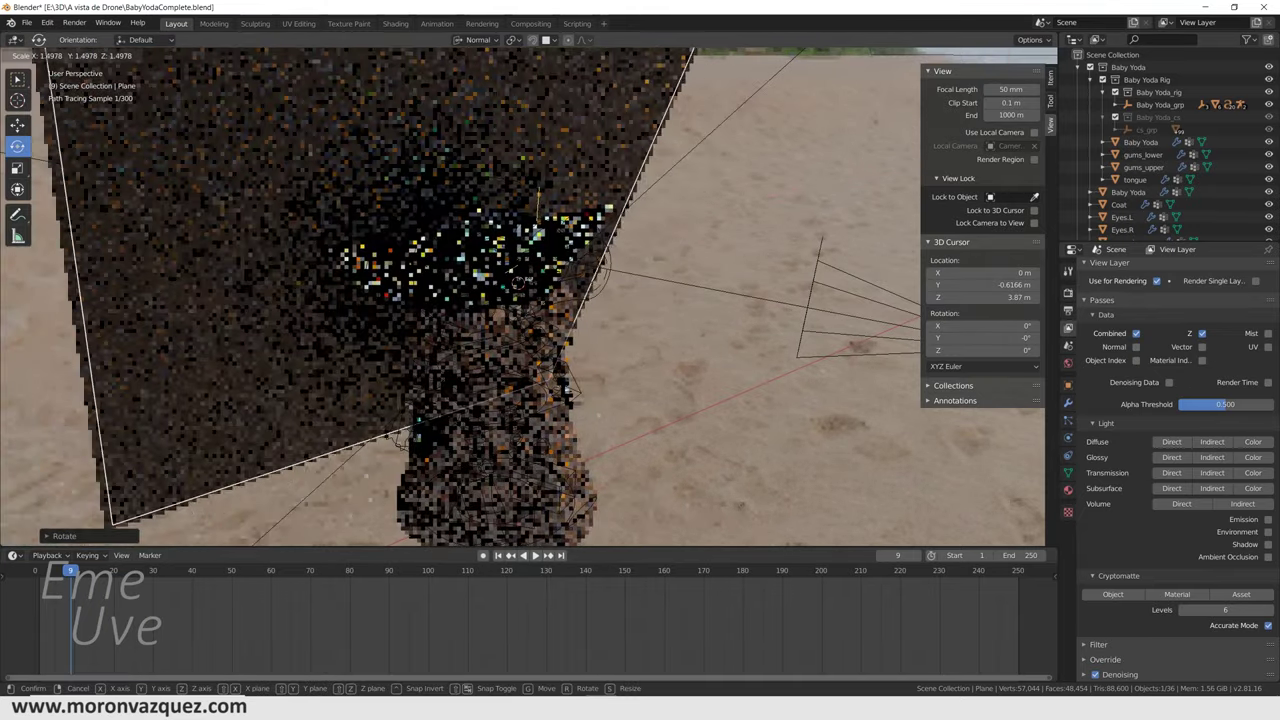
click(431, 265)
key(KP_0)
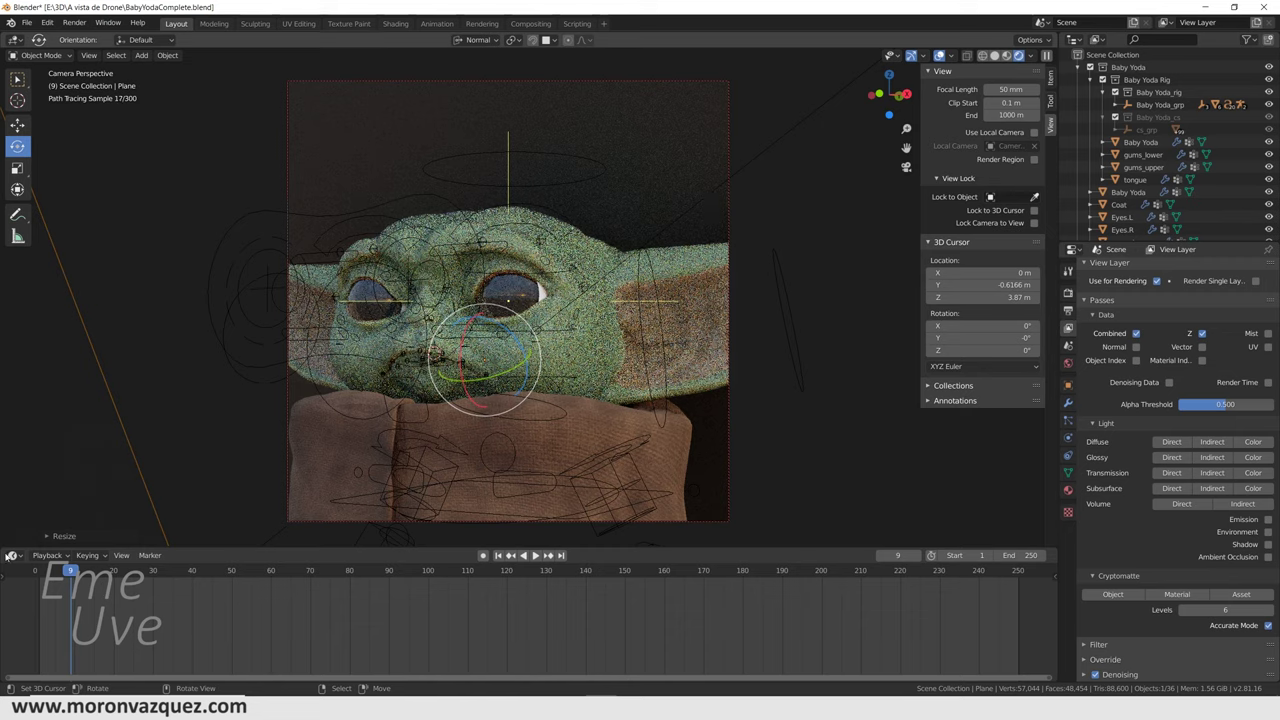
Play the animation, switching between solid and rendered shading, then reset to frame 0
key(space)
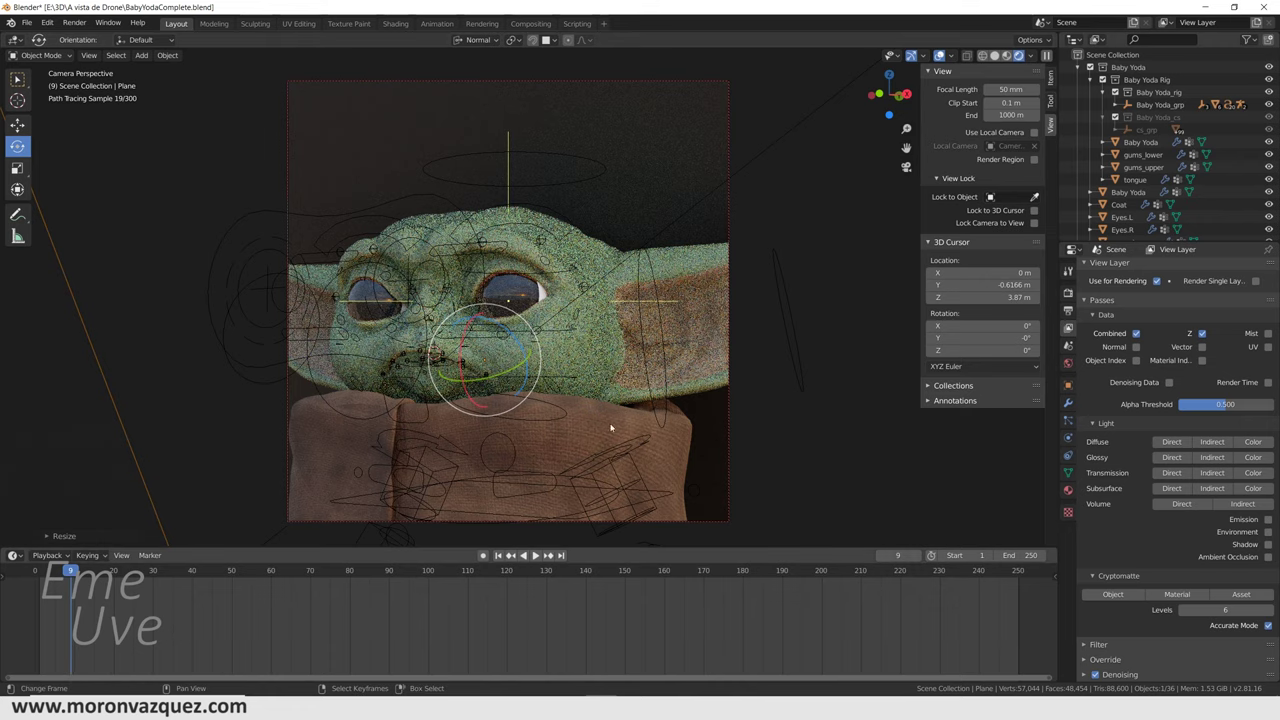
click(994, 55)
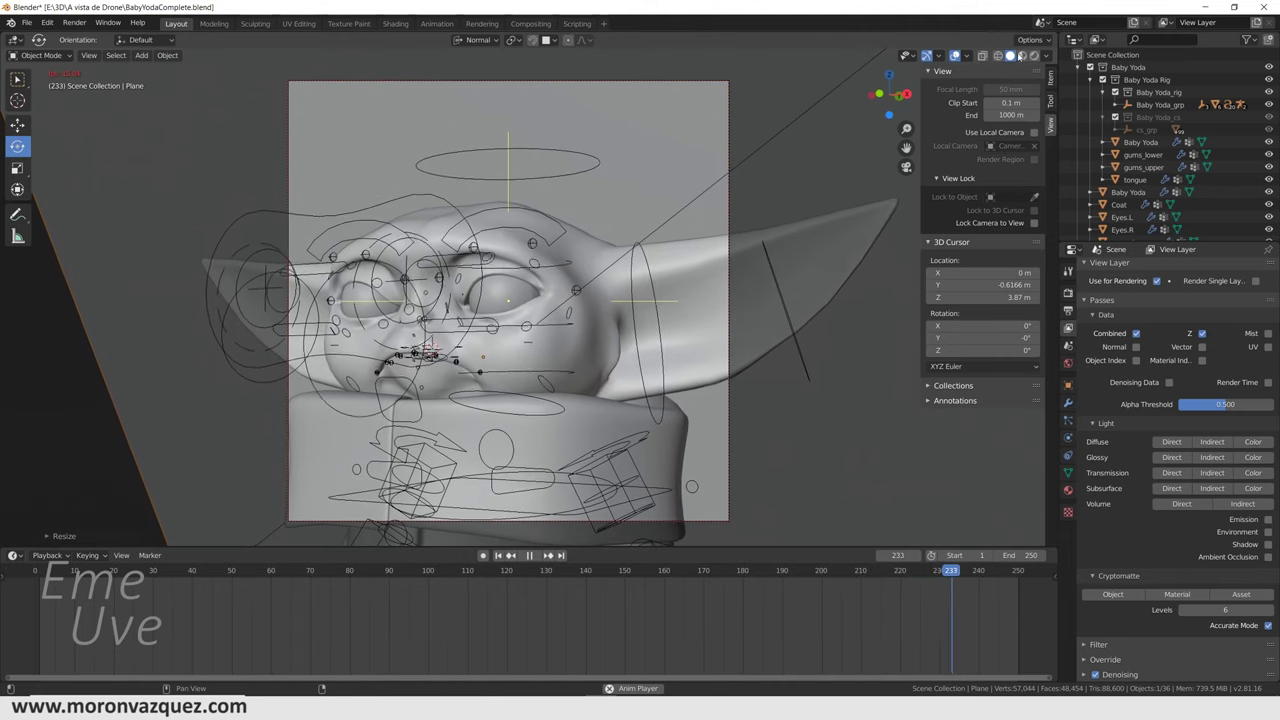
click(1033, 58)
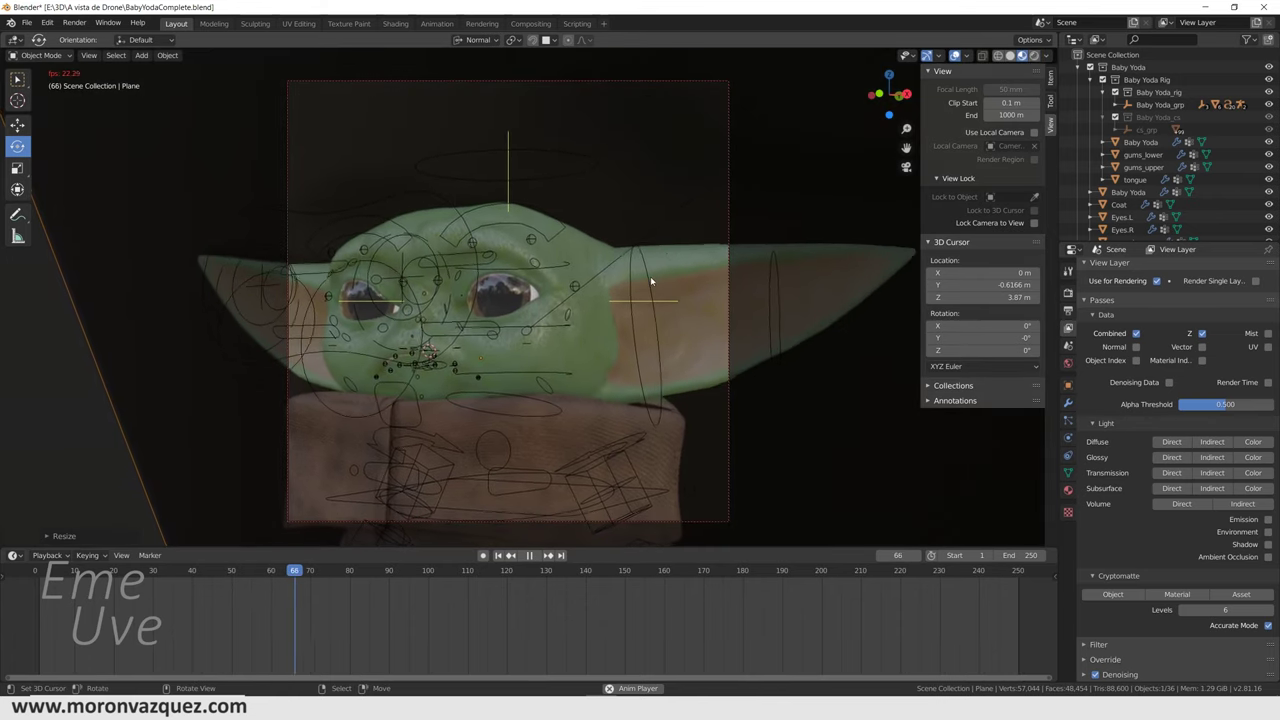
key(space)
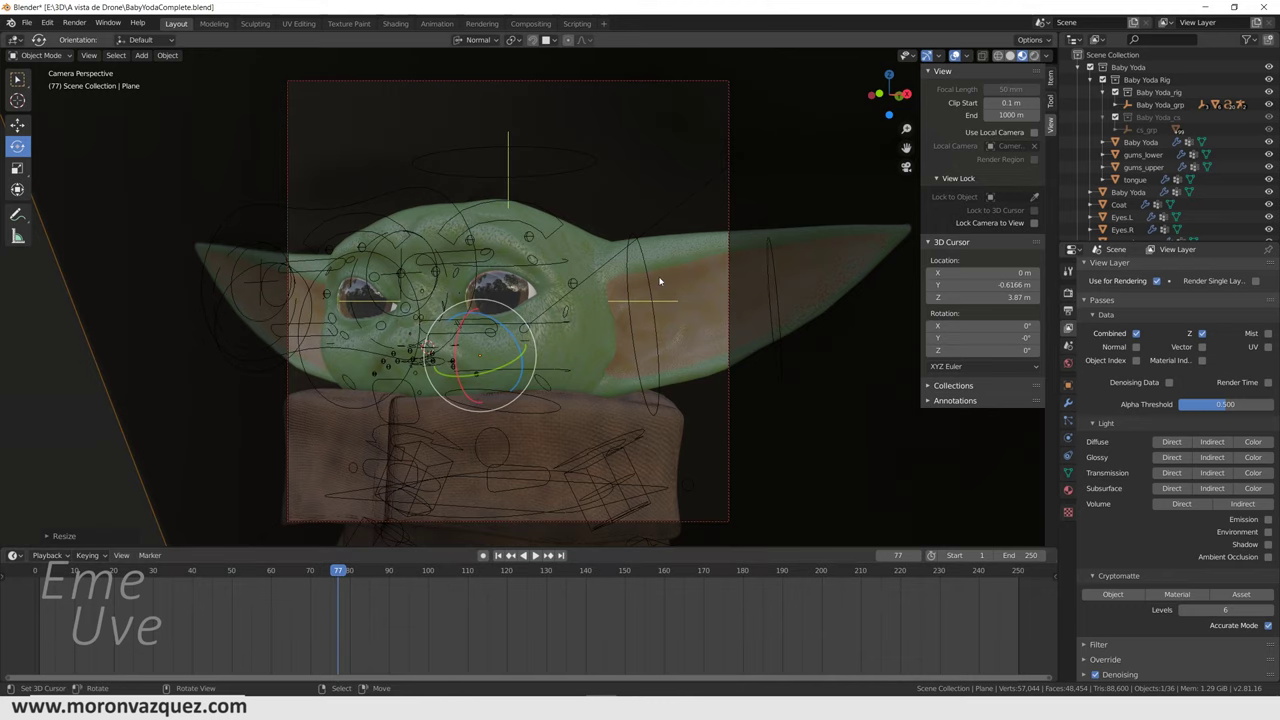
key(space)
drag(271, 600, 32, 624)
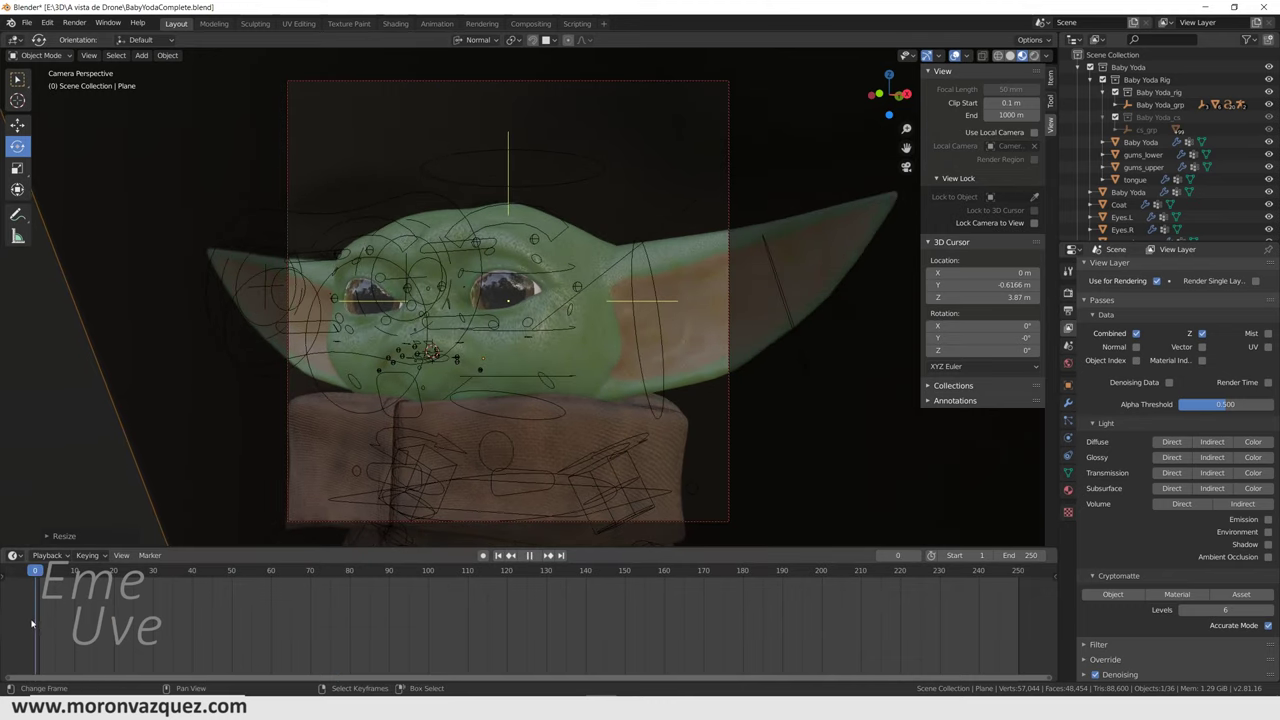
key(space)
click(40, 570)
click(35, 570)
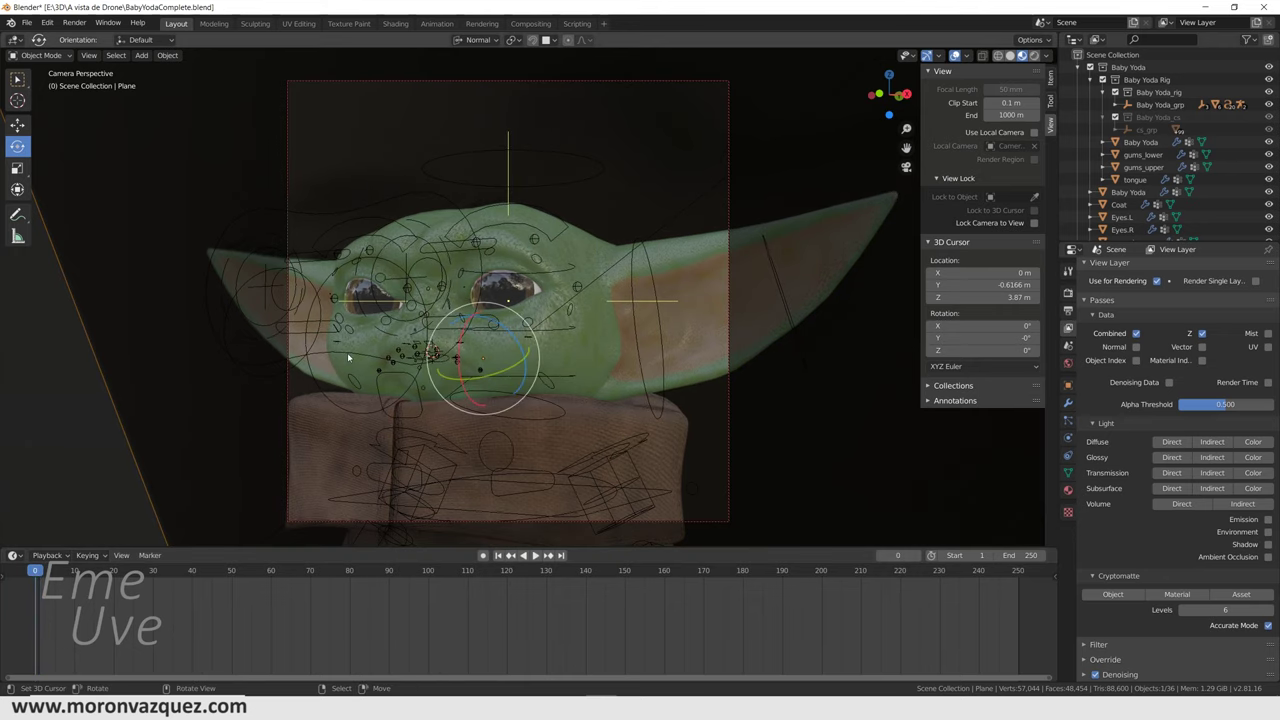
Place the 3D cursor on Baby Yoda's face beside the eye
middle_drag(340, 360, 393, 347)
middle_drag(528, 293, 787, 307)
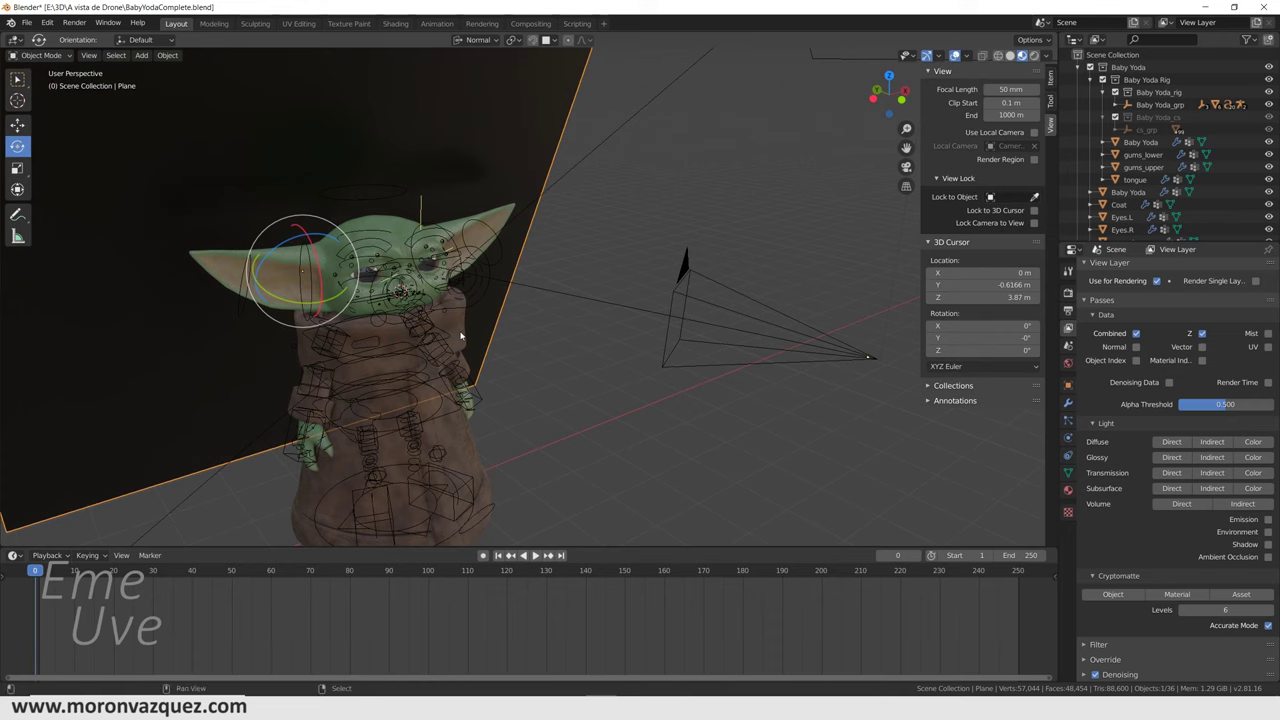
scroll(487, 343, up, 3)
scroll(487, 343, up, 2)
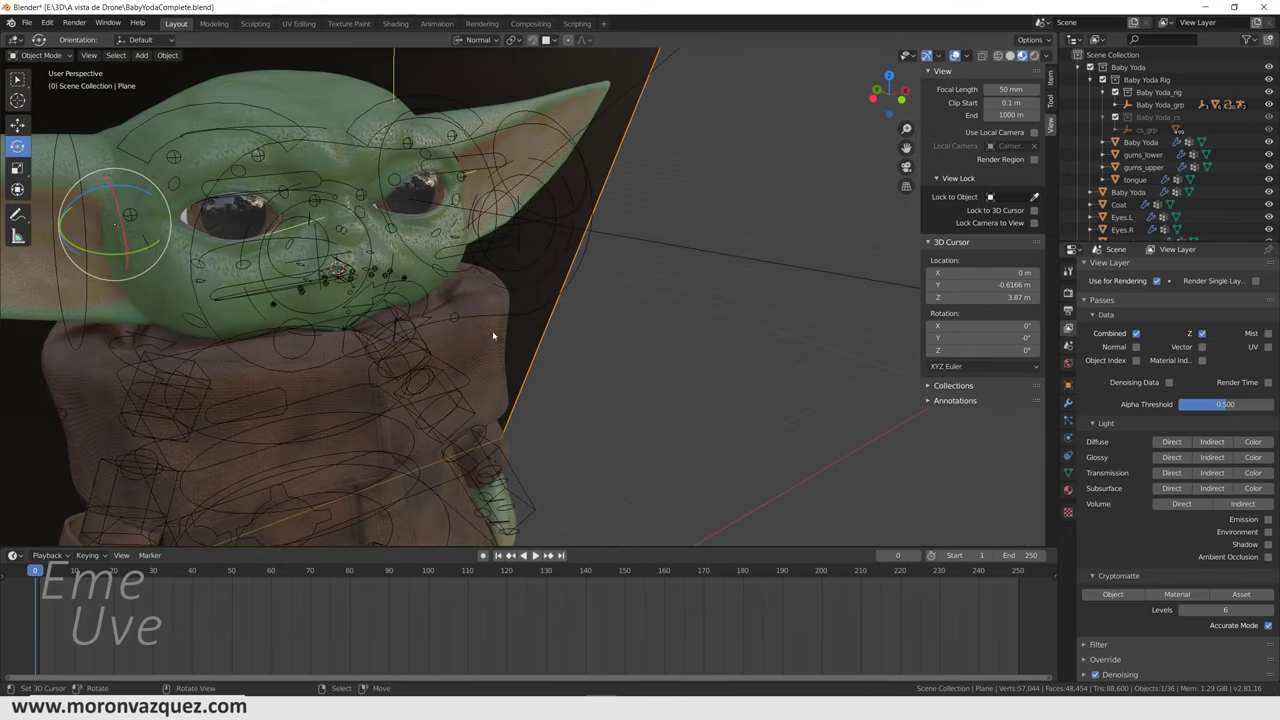
scroll(486, 340, up, 2)
scroll(485, 338, up, 2)
shift+right_click(375, 293)
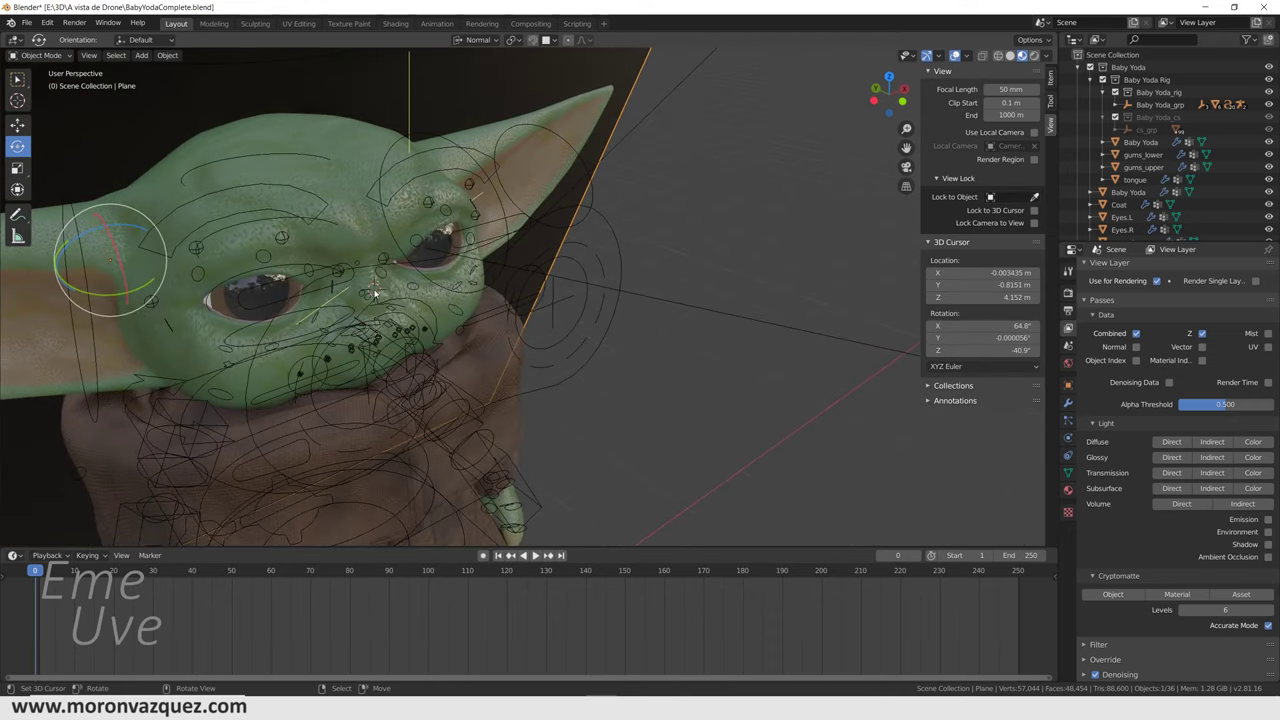
key(shift+a)
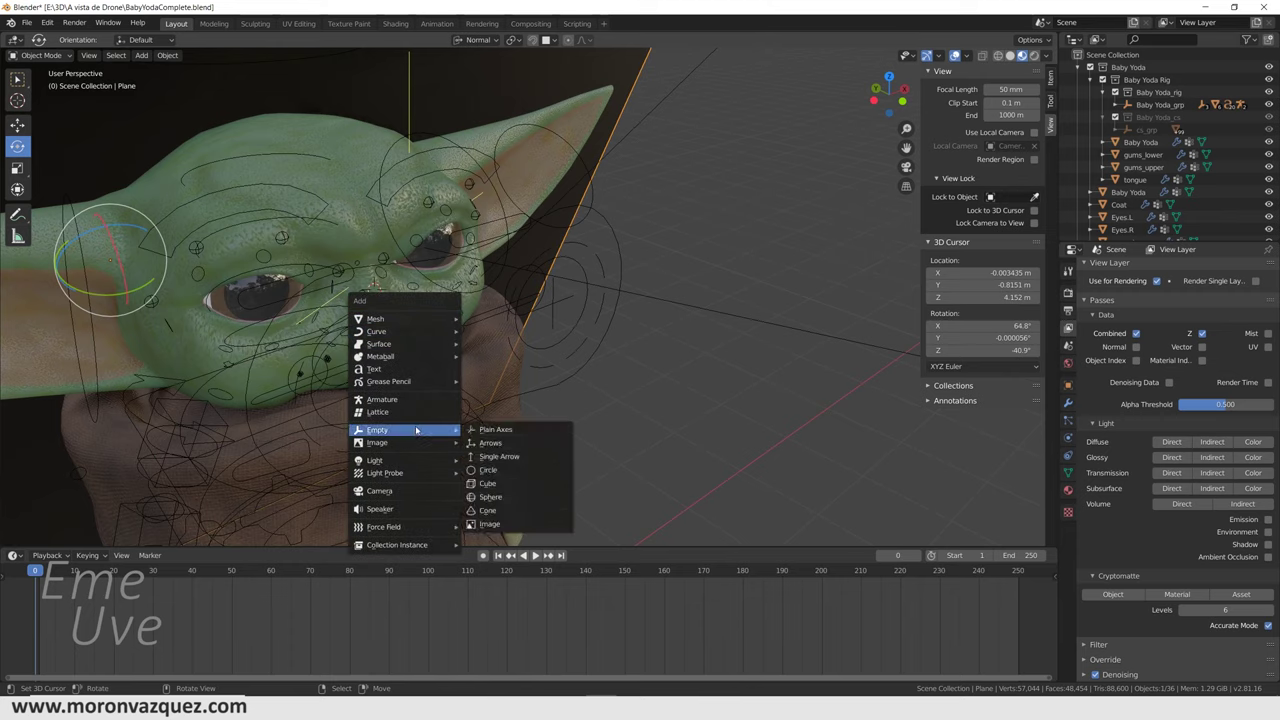
mouse_move(377, 430)
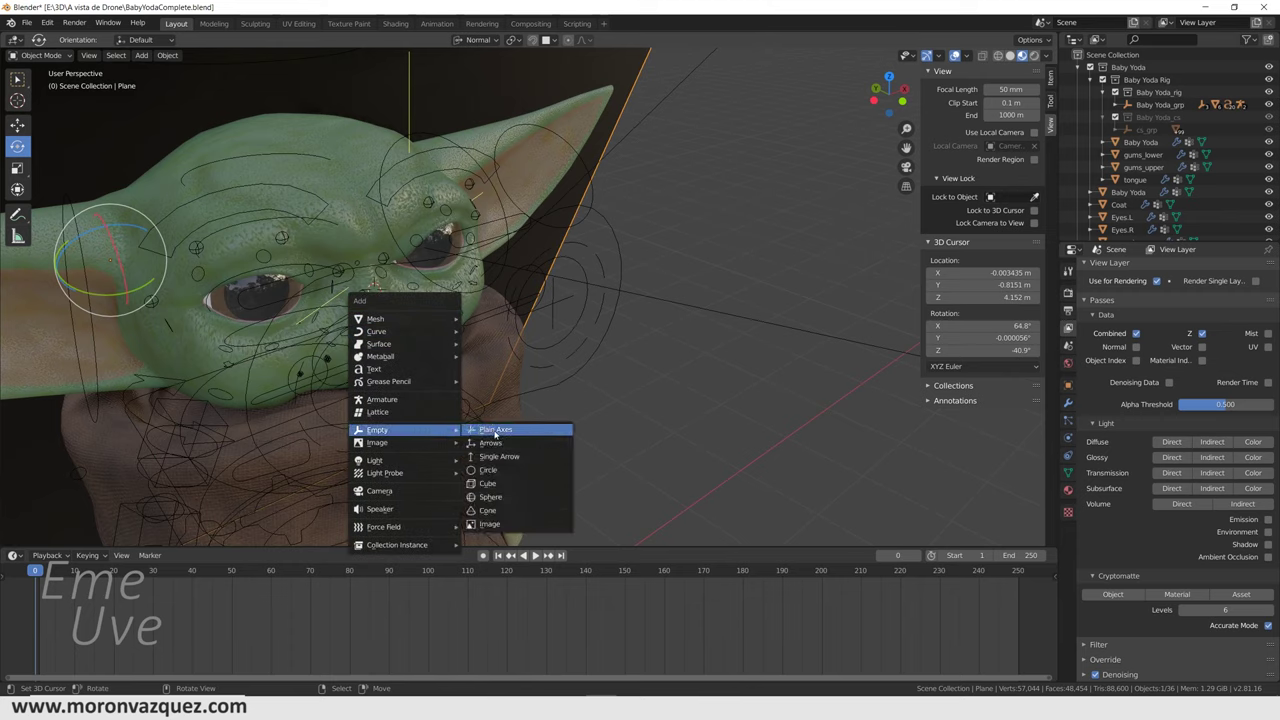
Add a Plain Axes empty at the 3D cursor and frame the face in side orthographic view
click(494, 430)
middle_drag(500, 427, 522, 393)
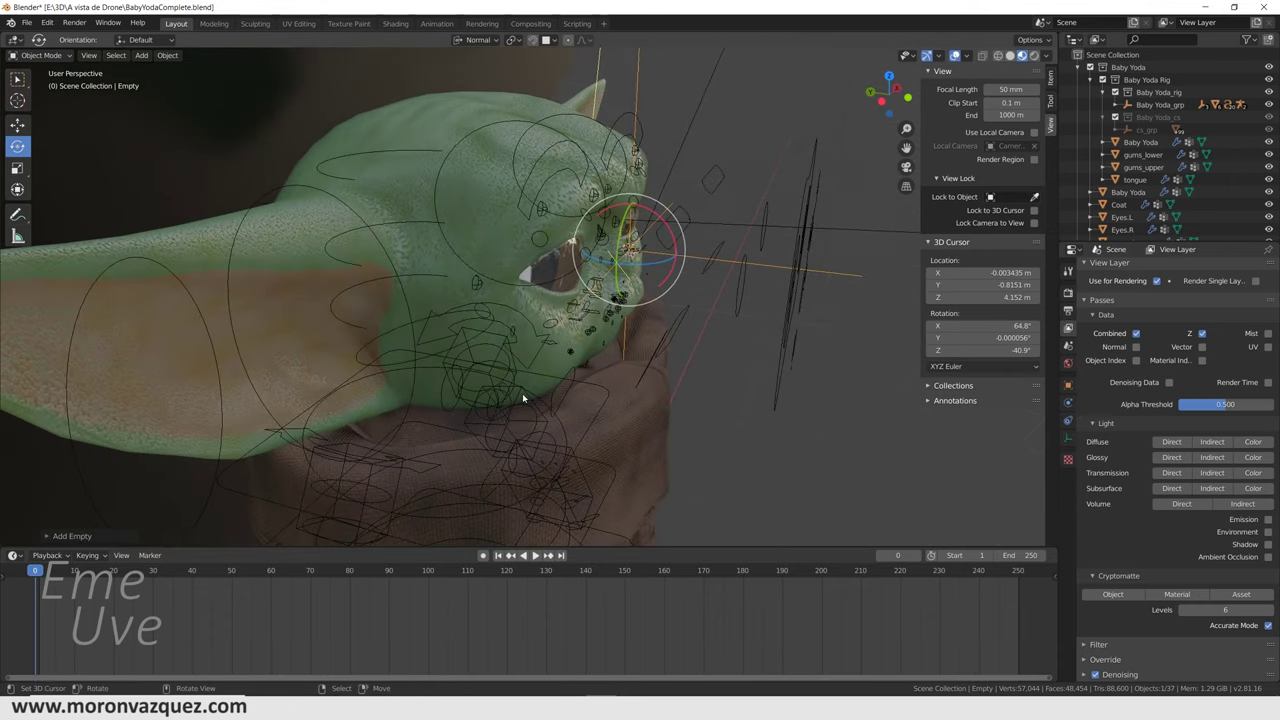
key(KP_1)
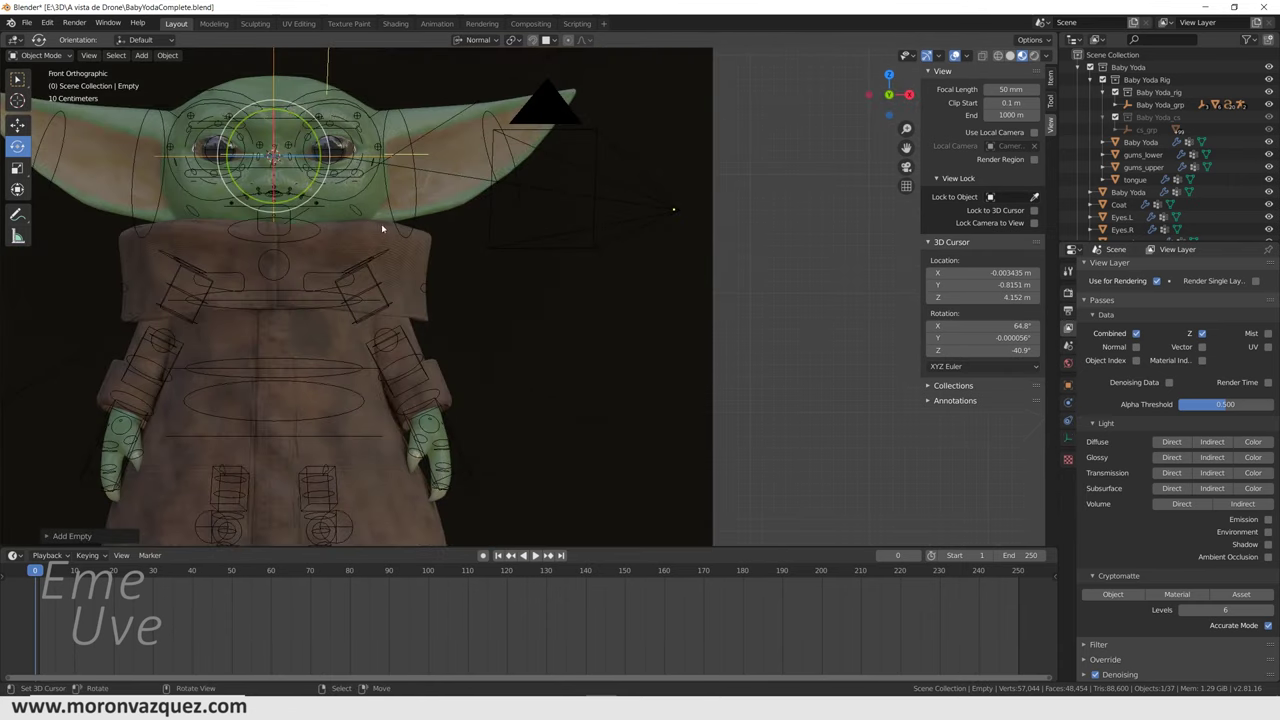
key(KP_3)
scroll(395, 192, up, 5)
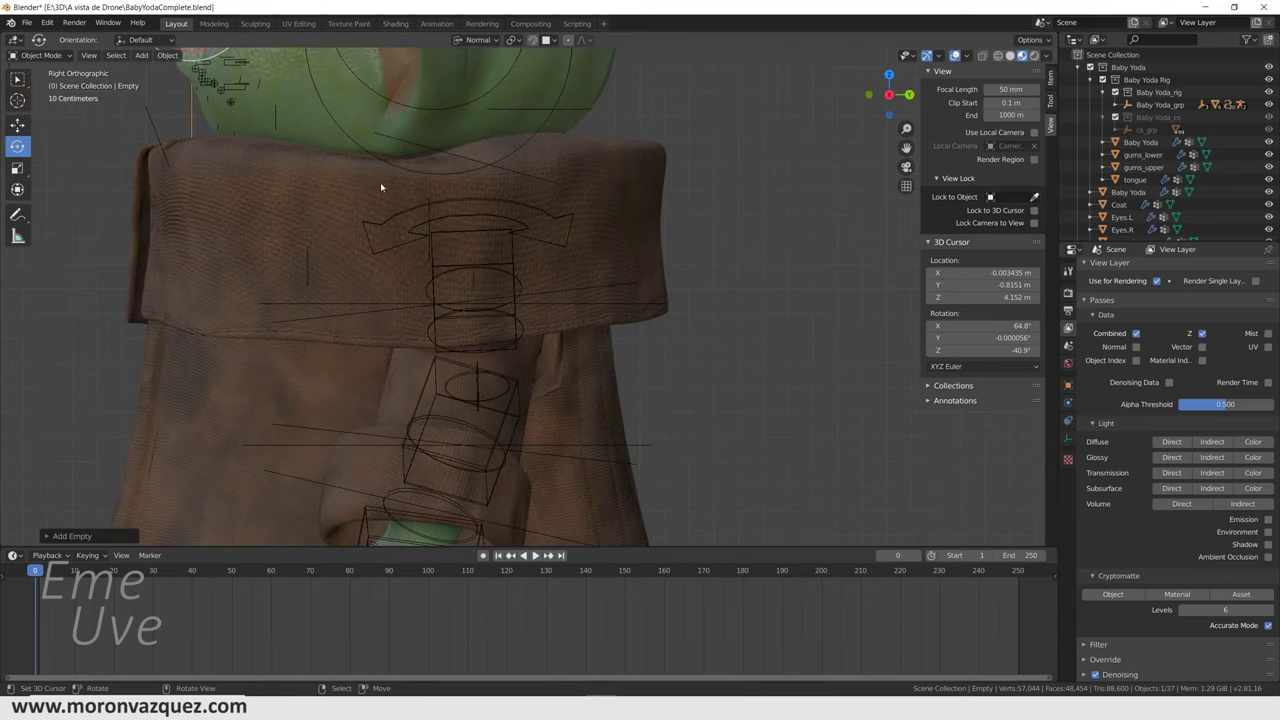
shift+middle_drag(380, 182, 484, 378)
scroll(392, 289, up, 3)
shift+middle_drag(392, 289, 600, 392)
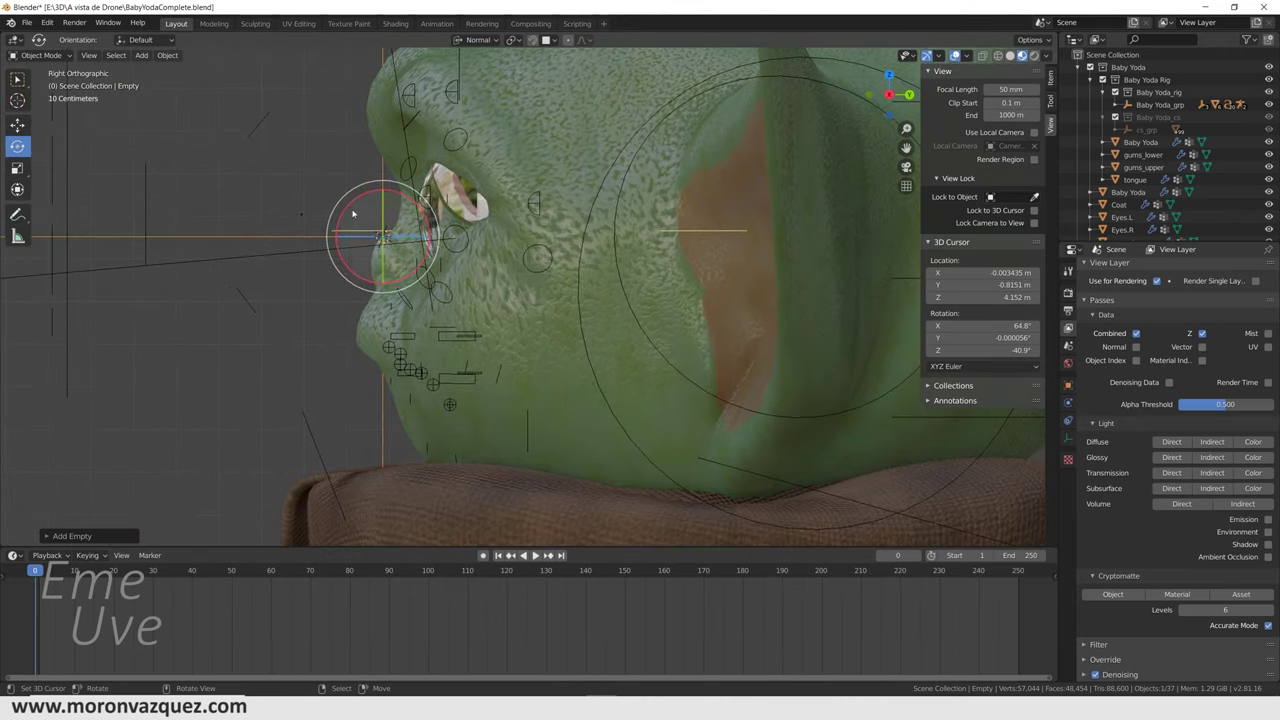
Nudge the empty slightly toward the face, then return to the camera view
key(shift+space)
key(g)
drag(436, 241, 423, 241)
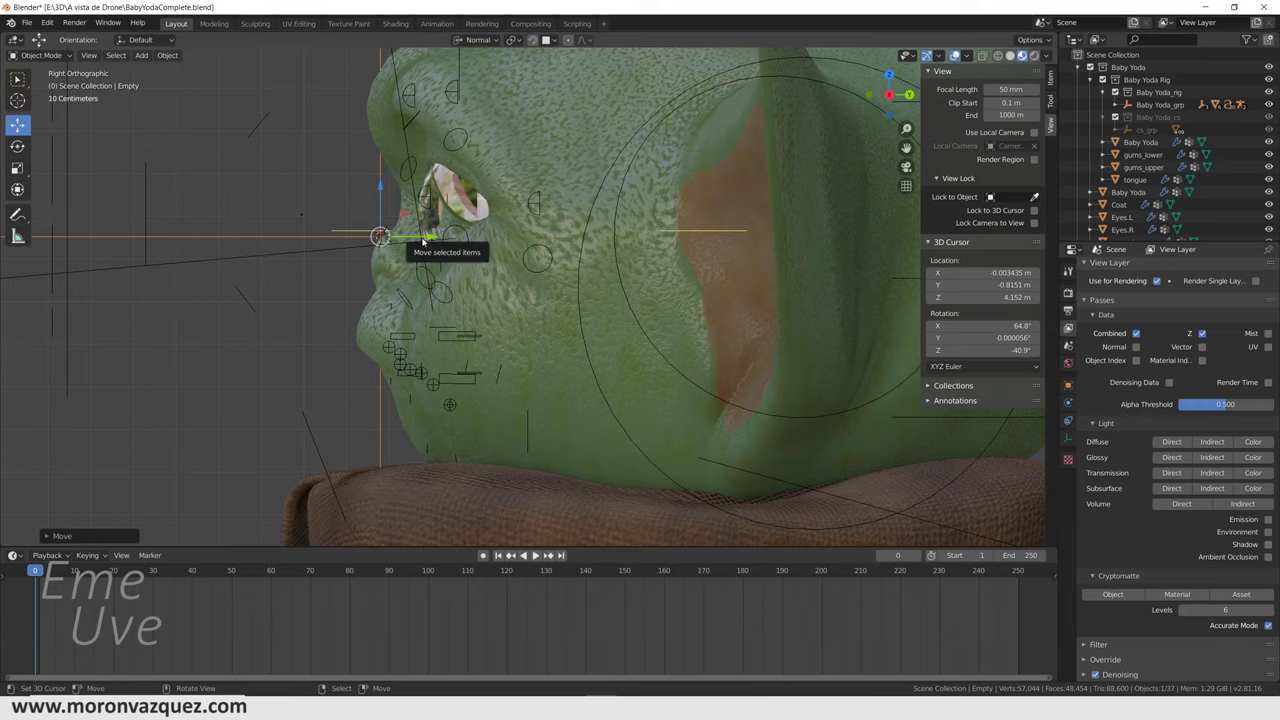
key(KP_0)
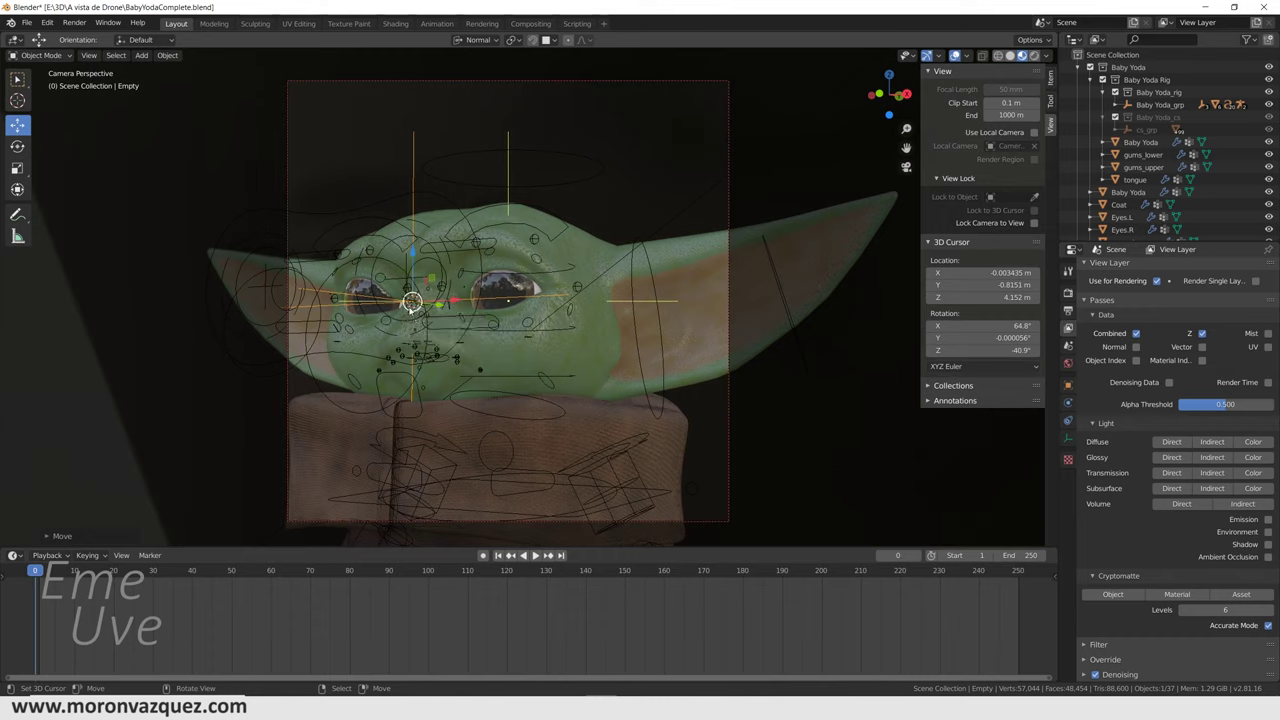
Rename the Empty object in the Outliner to 'CENTRO'
scroll(1140, 156, down, 4)
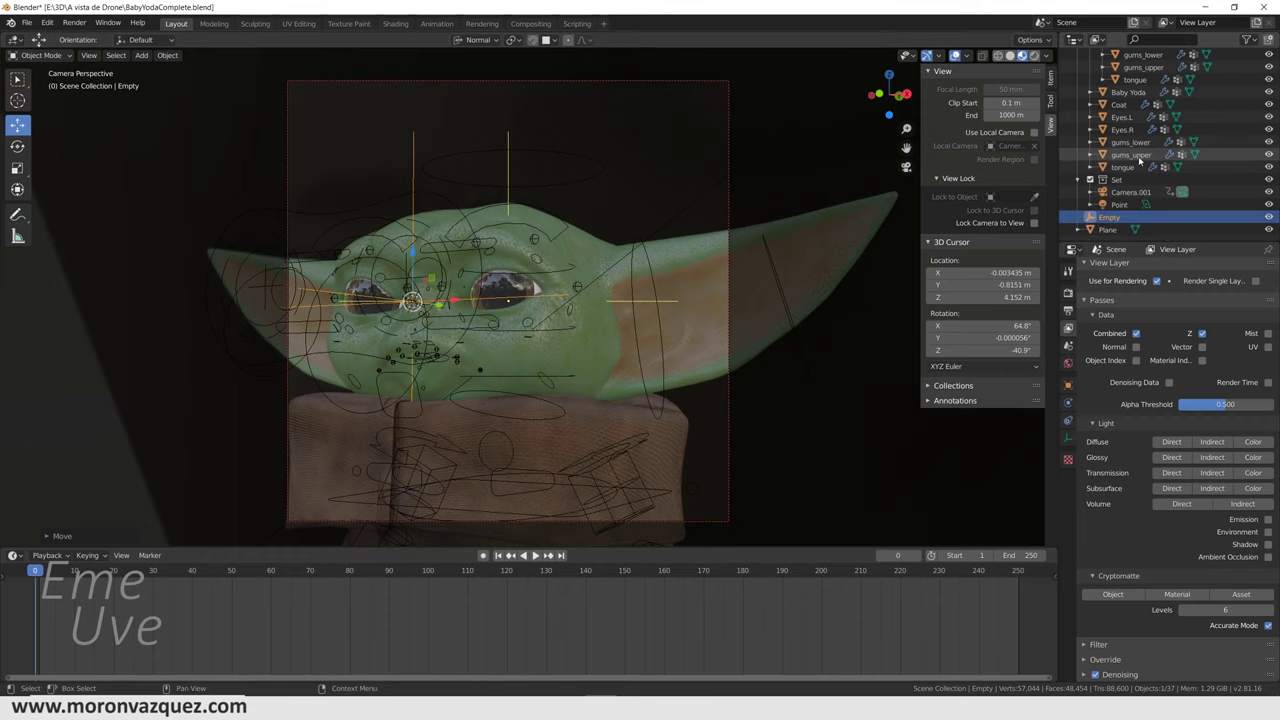
double_click(1110, 217)
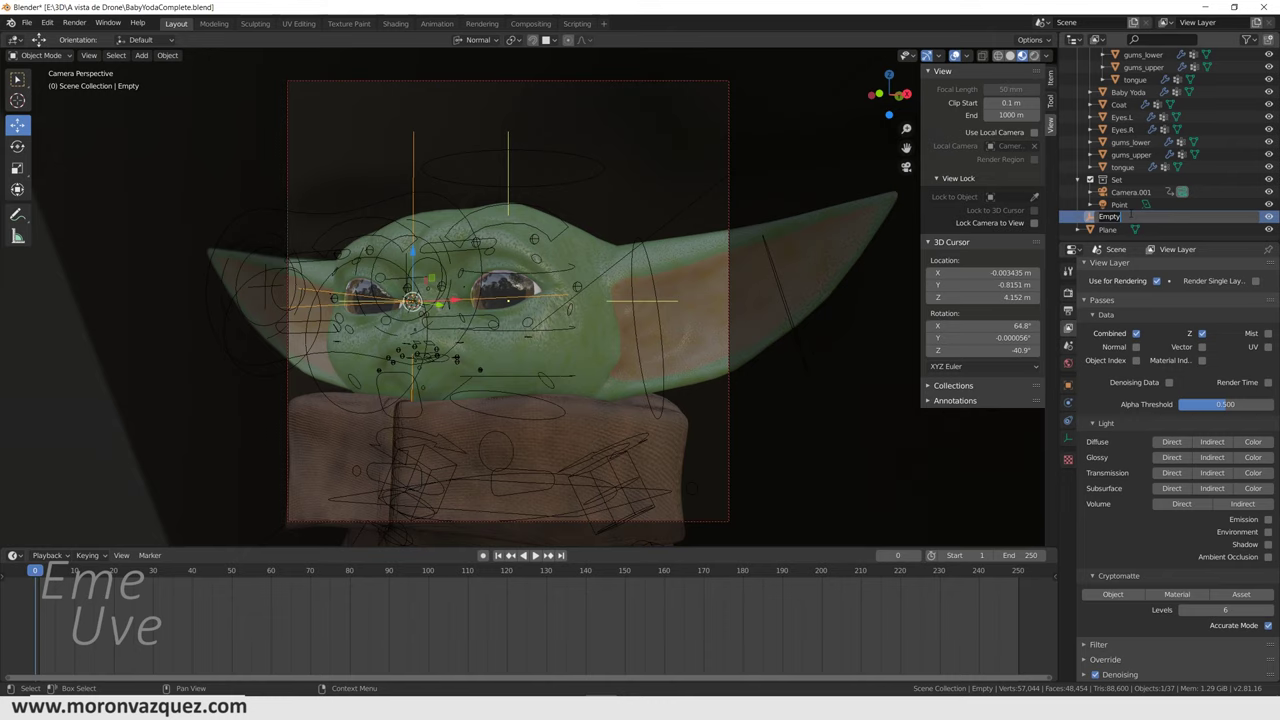
text(CENTRO)
key(Return)
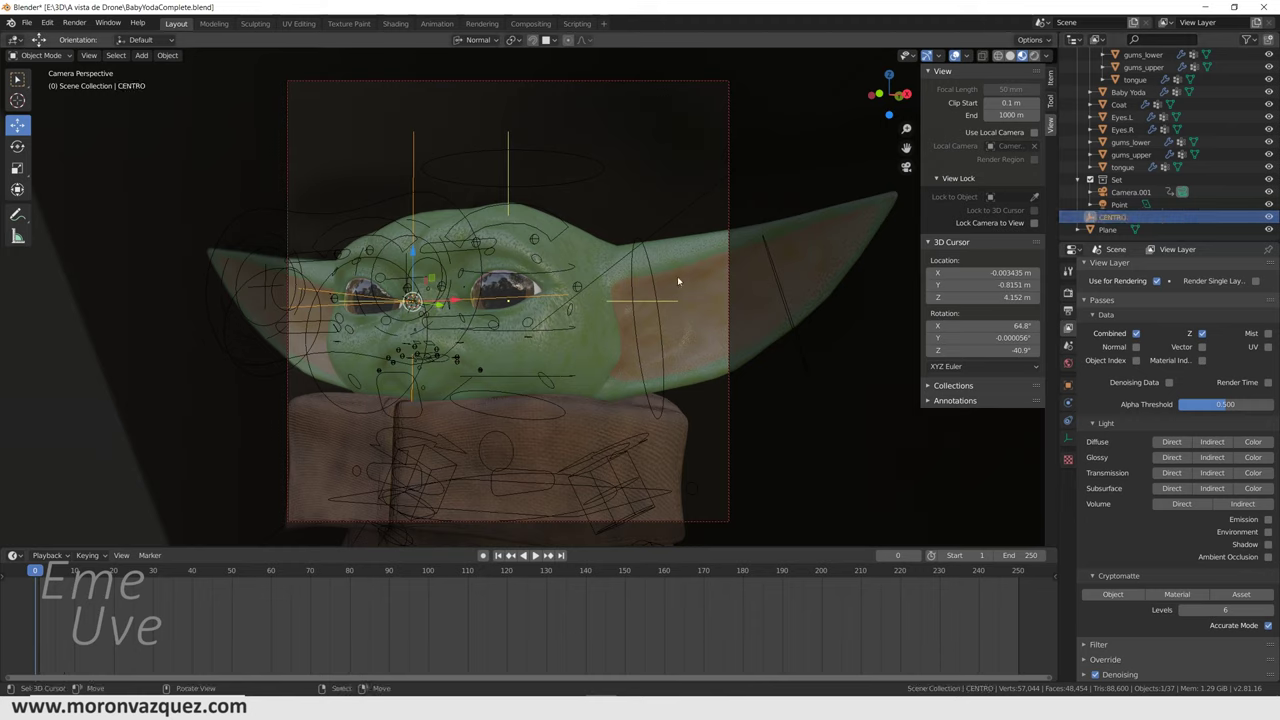
click(729, 120)
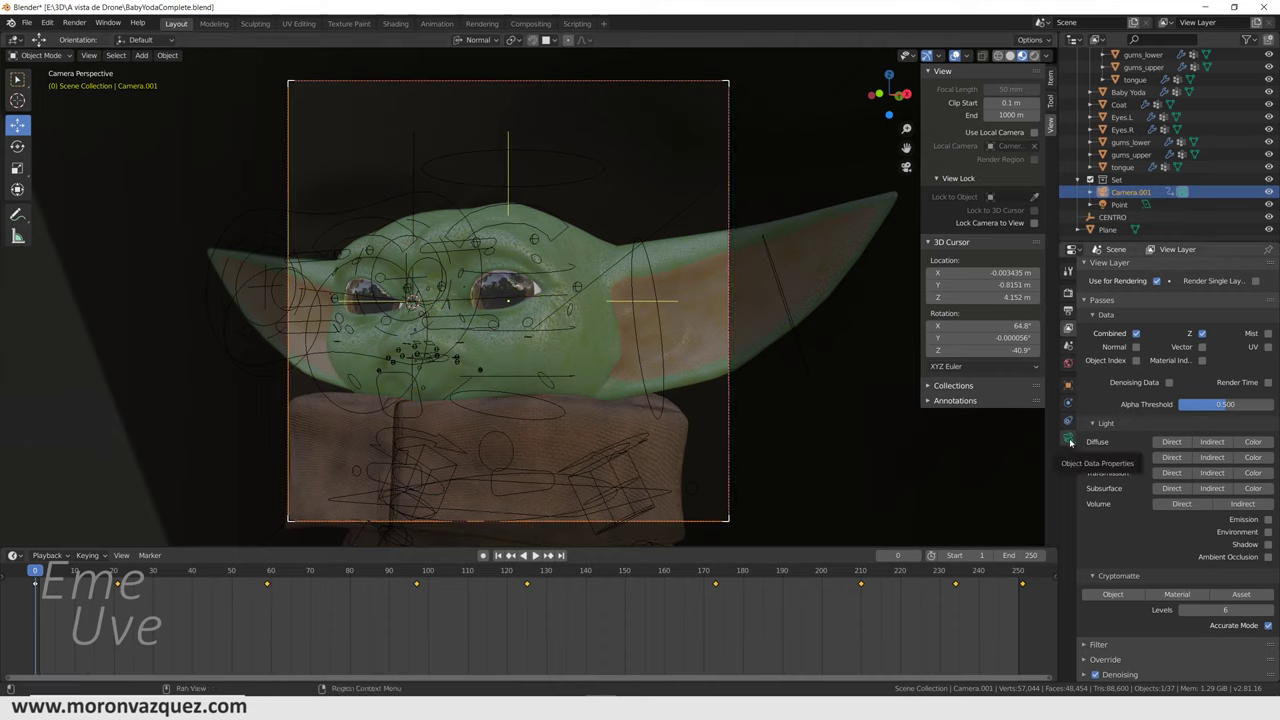
Clear Eyes.L as Camera.001's focus object, lower F-Stop to 0.7, and focus on CENTRO
click(1068, 441)
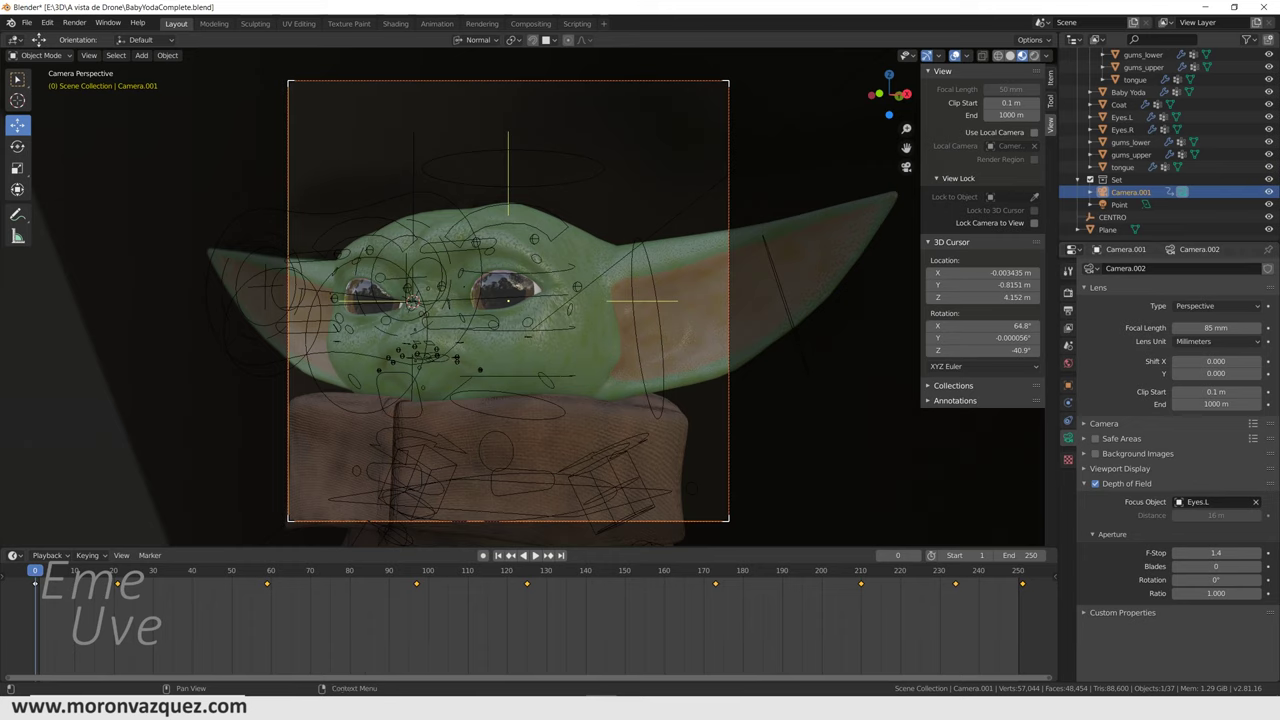
click(1257, 503)
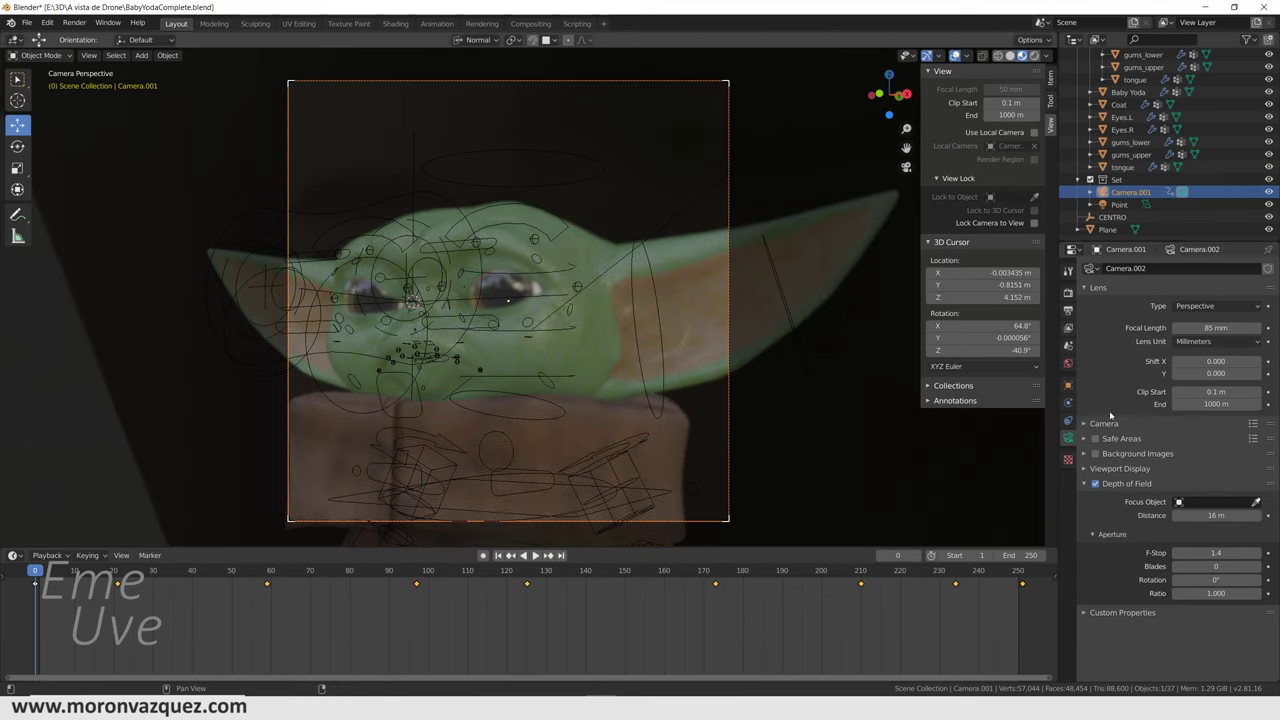
click(1176, 553)
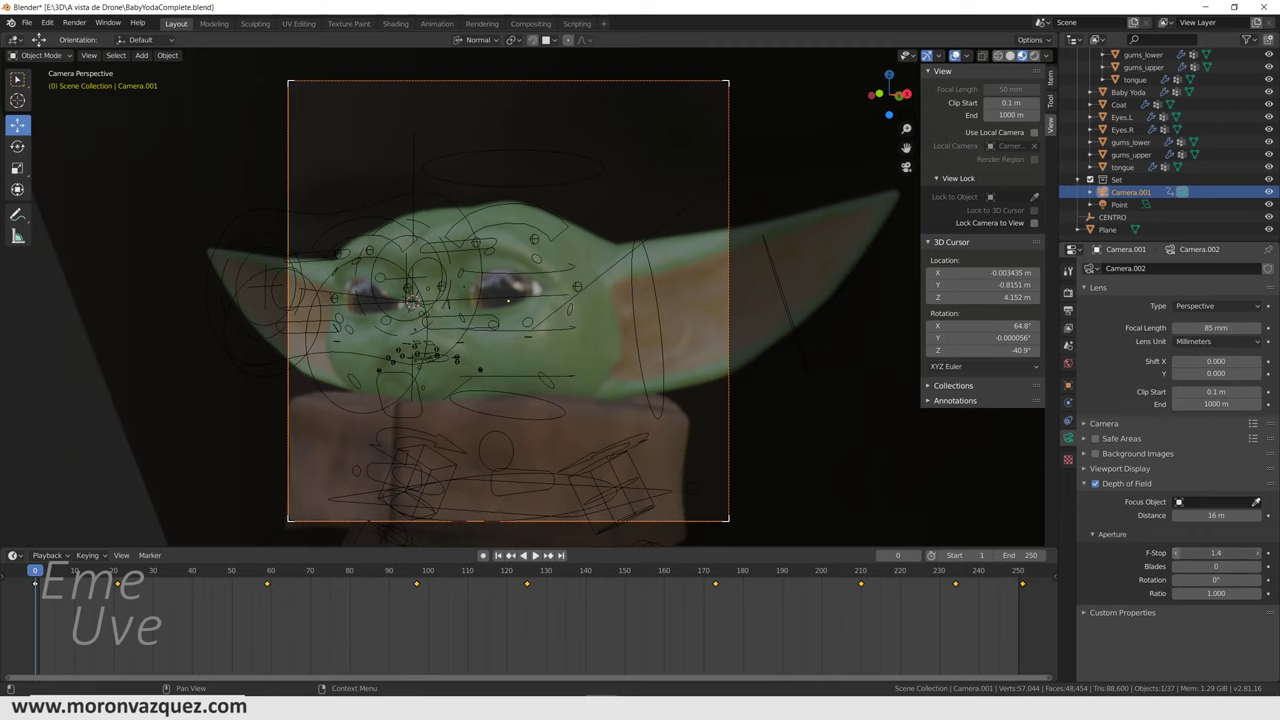
click(1176, 553)
click(1177, 553)
click(1177, 553)
click(1177, 553)
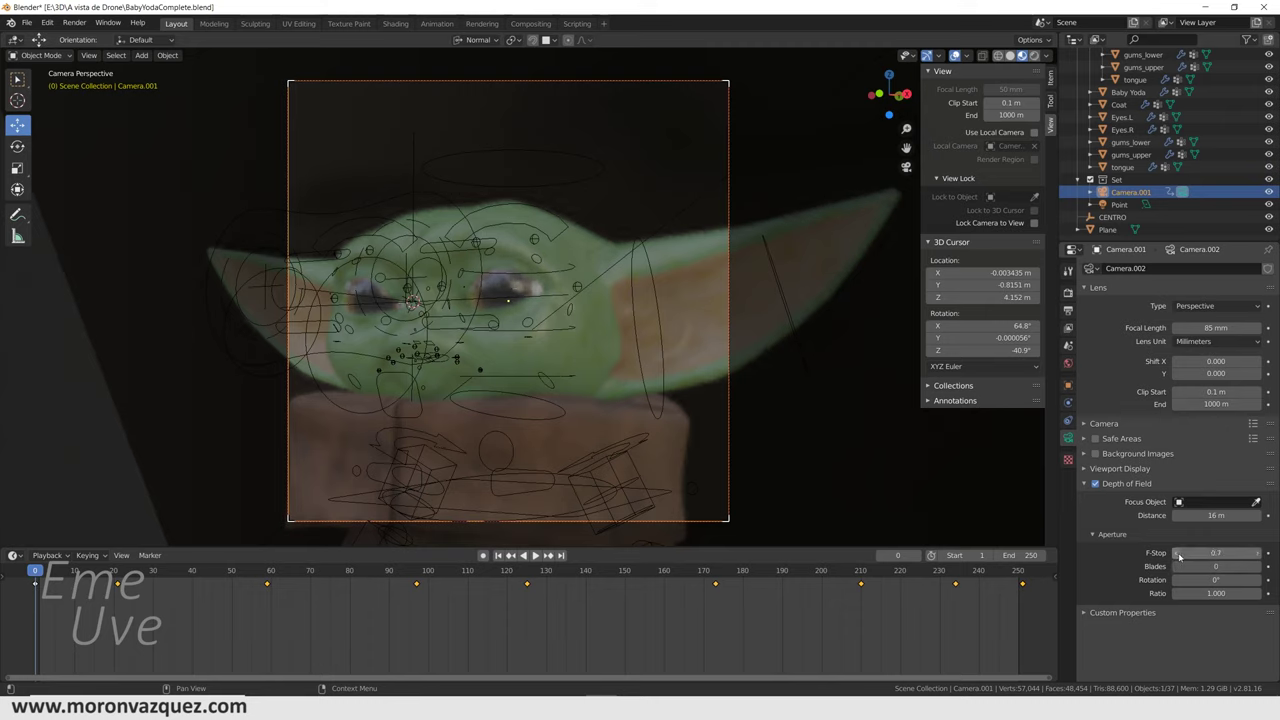
click(1180, 502)
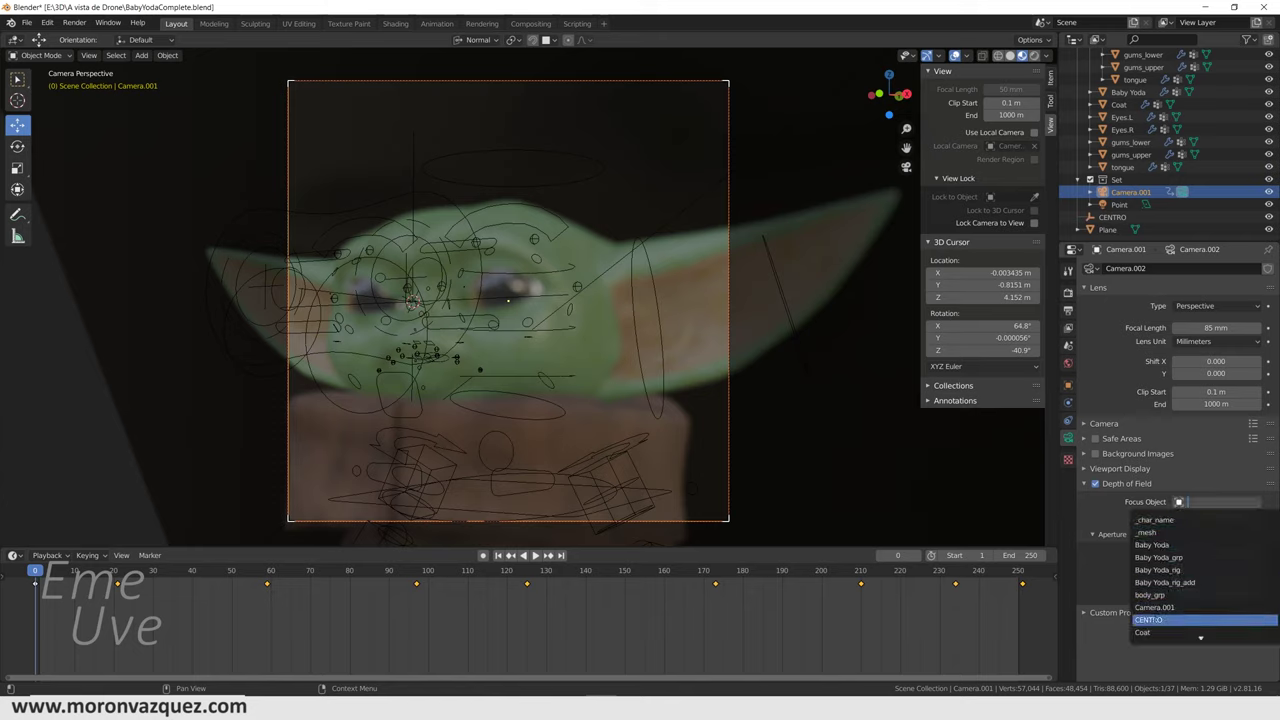
click(1155, 620)
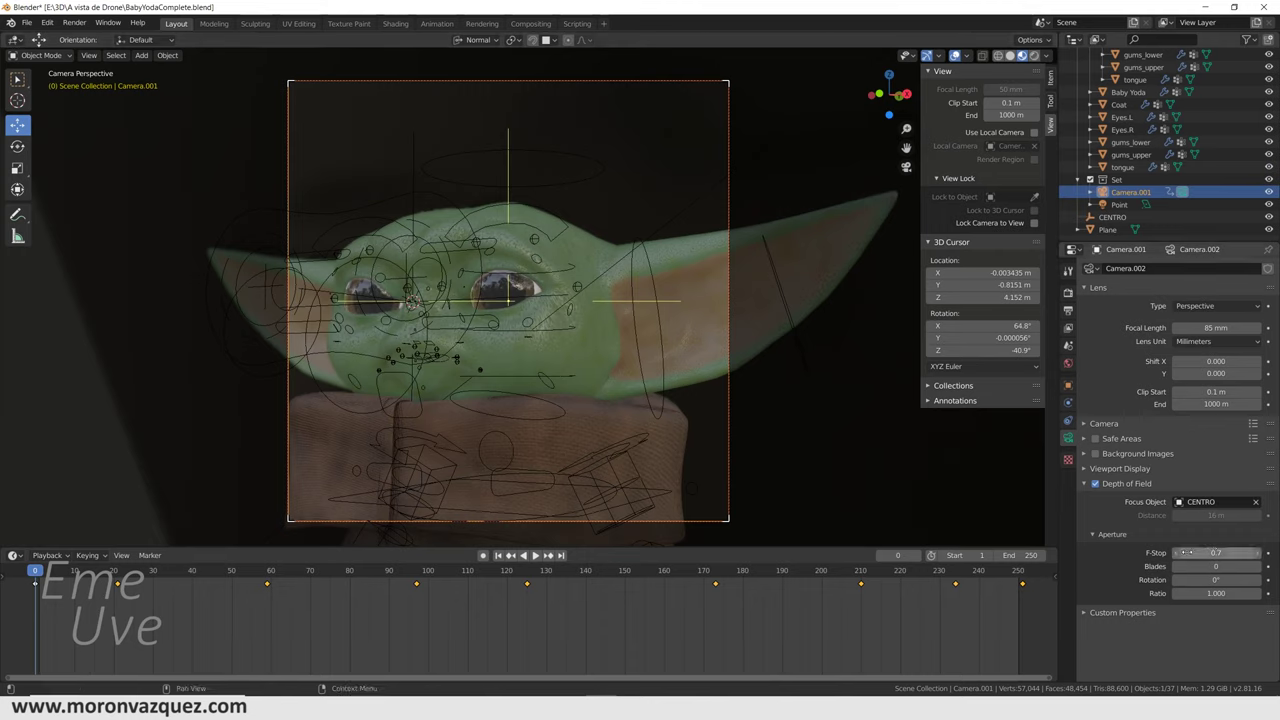
scroll(675, 387, up, 1)
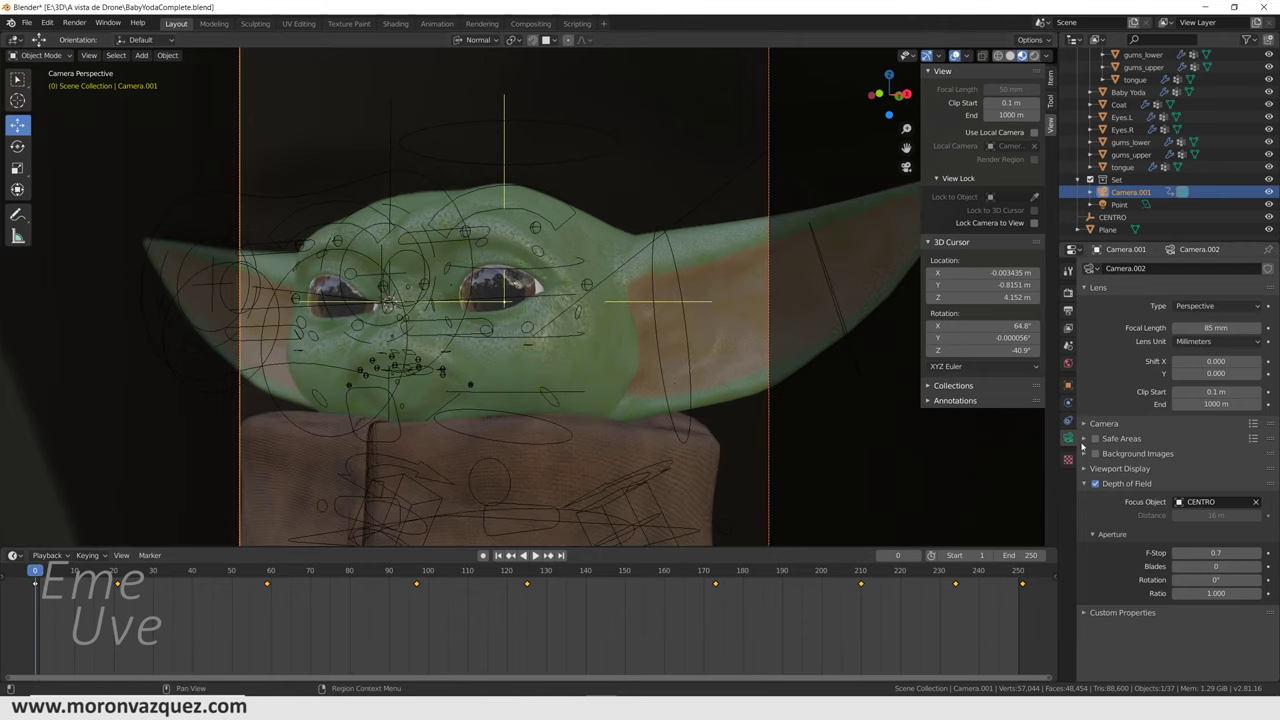
Set the camera's F-Stop to 0.6
click(1177, 553)
click(1177, 553)
click(1177, 553)
click(1177, 553)
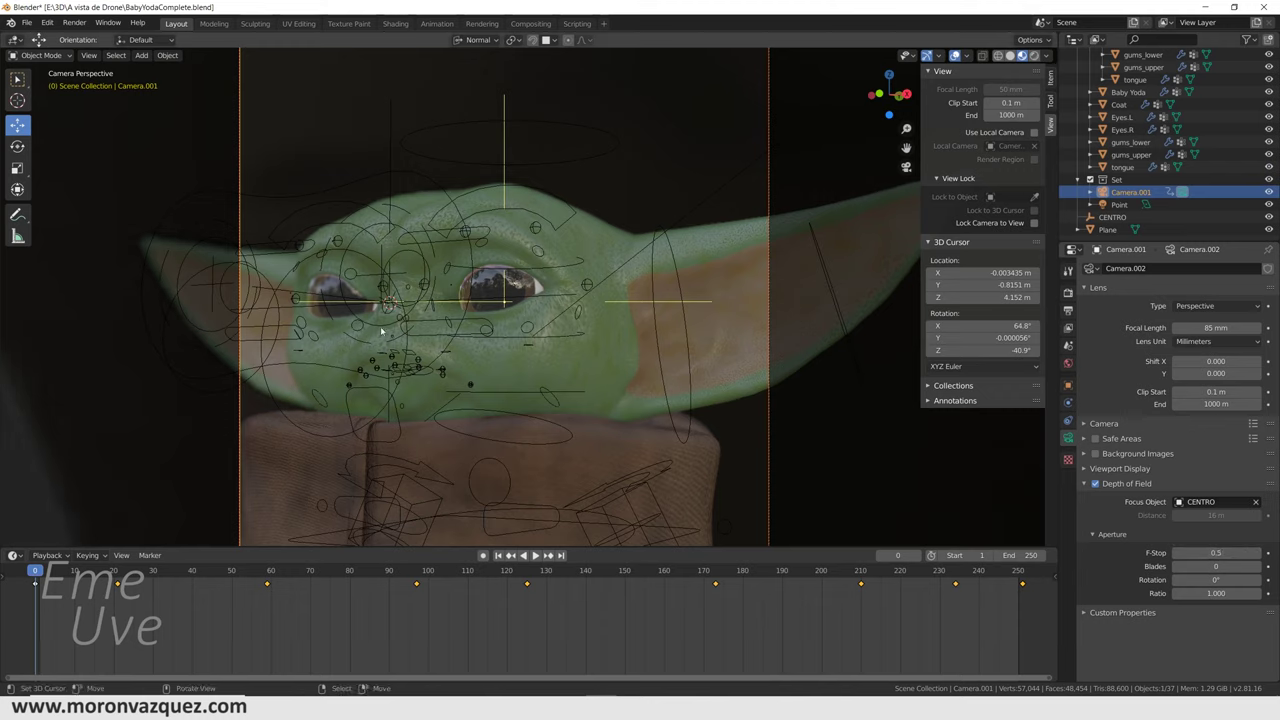
click(1258, 553)
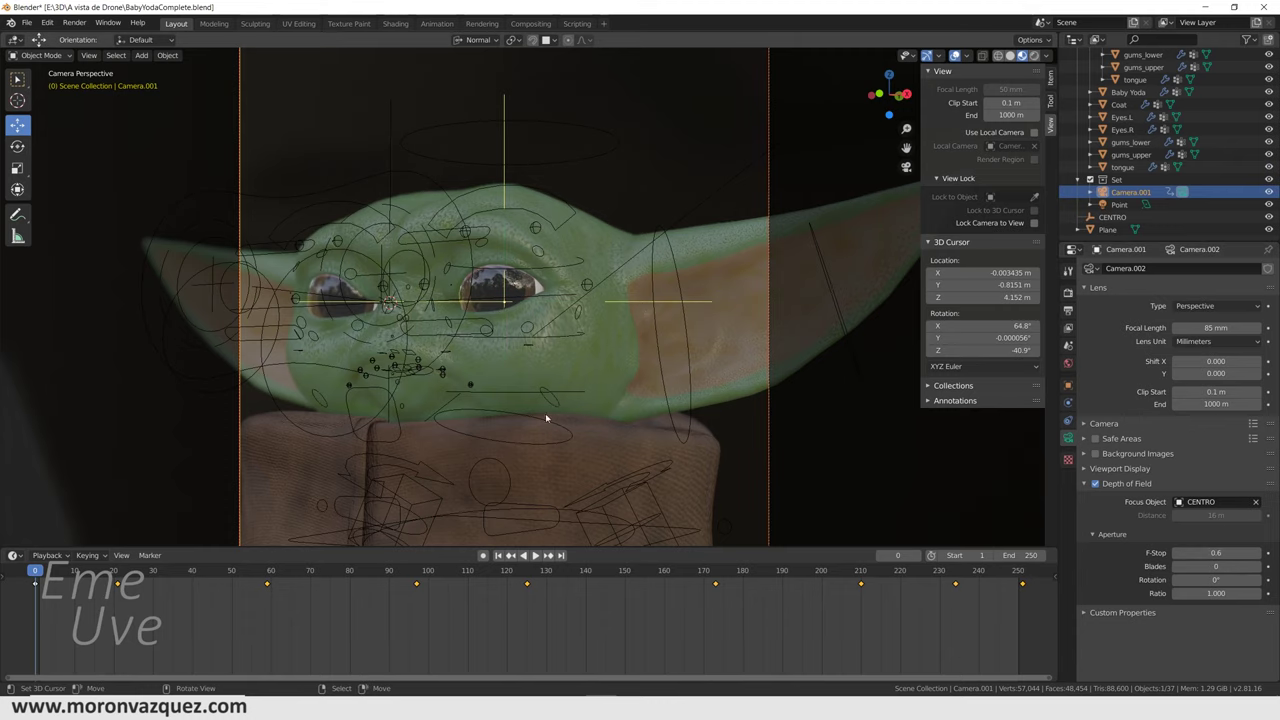
scroll(455, 127, down, 2)
Play and scrub through the animation, stopping playback at frame 185
key(space)
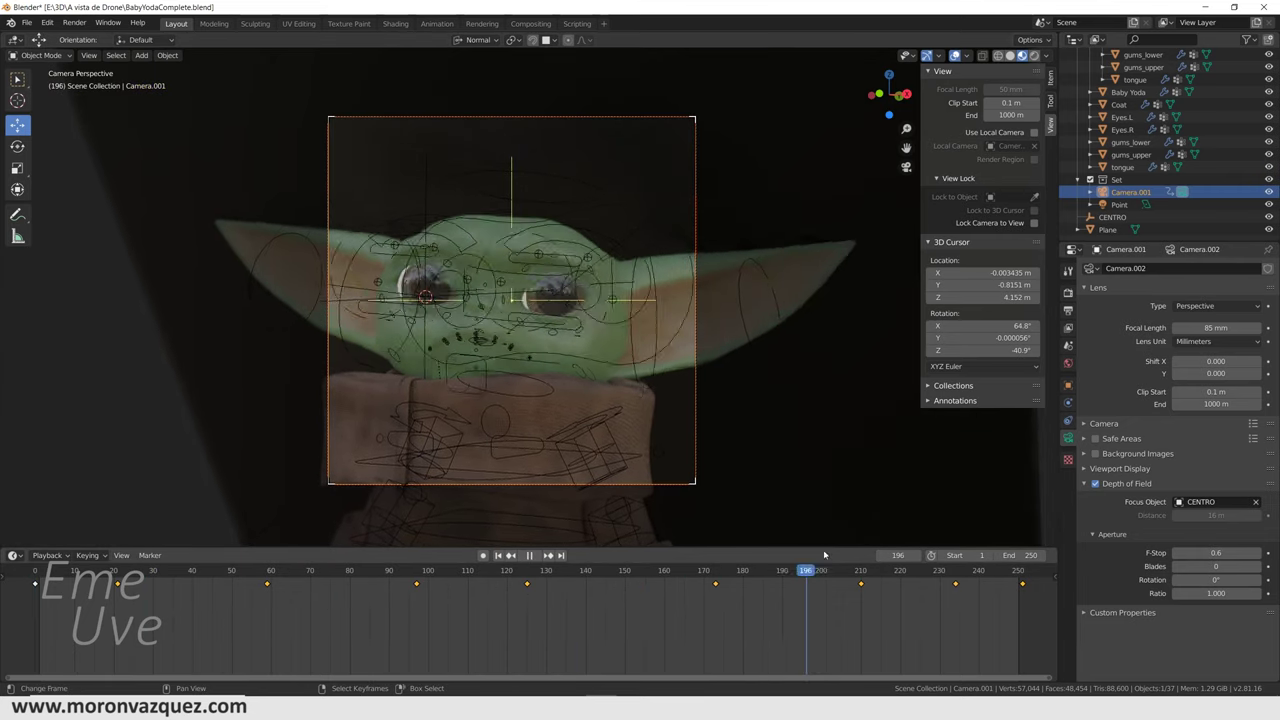
drag(791, 568, 898, 560)
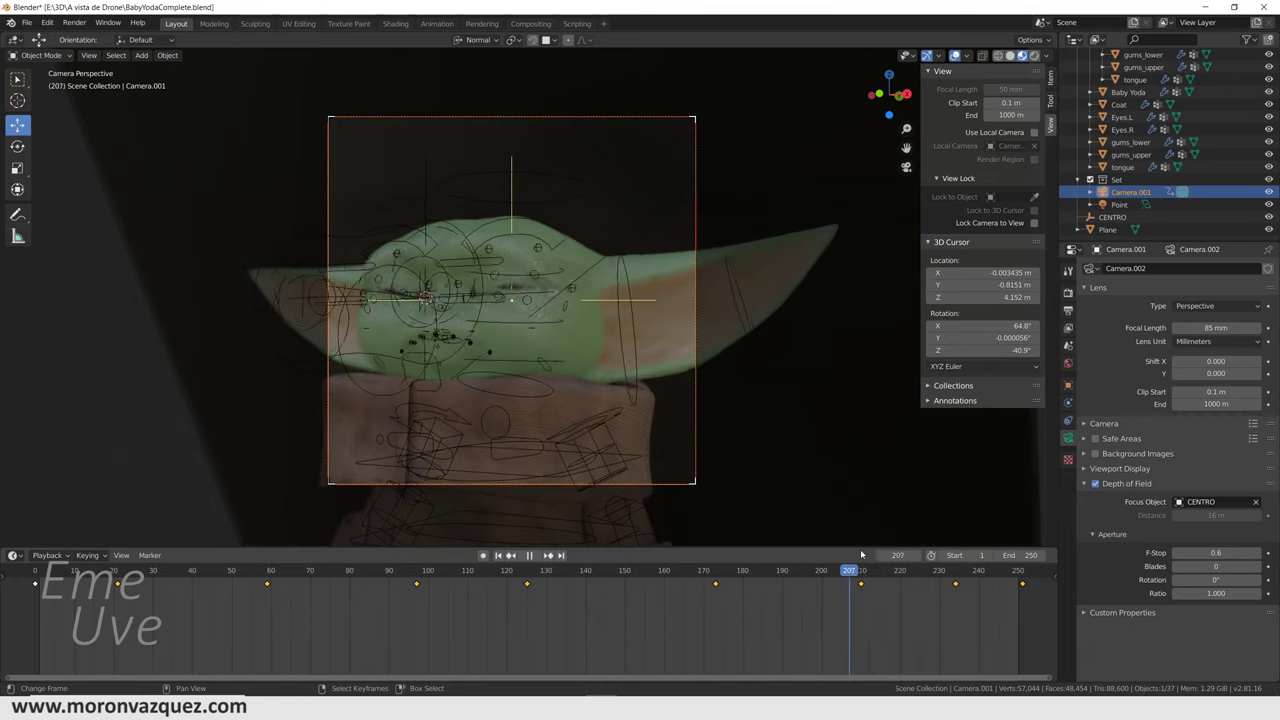
drag(898, 560, 345, 568)
key(Escape)
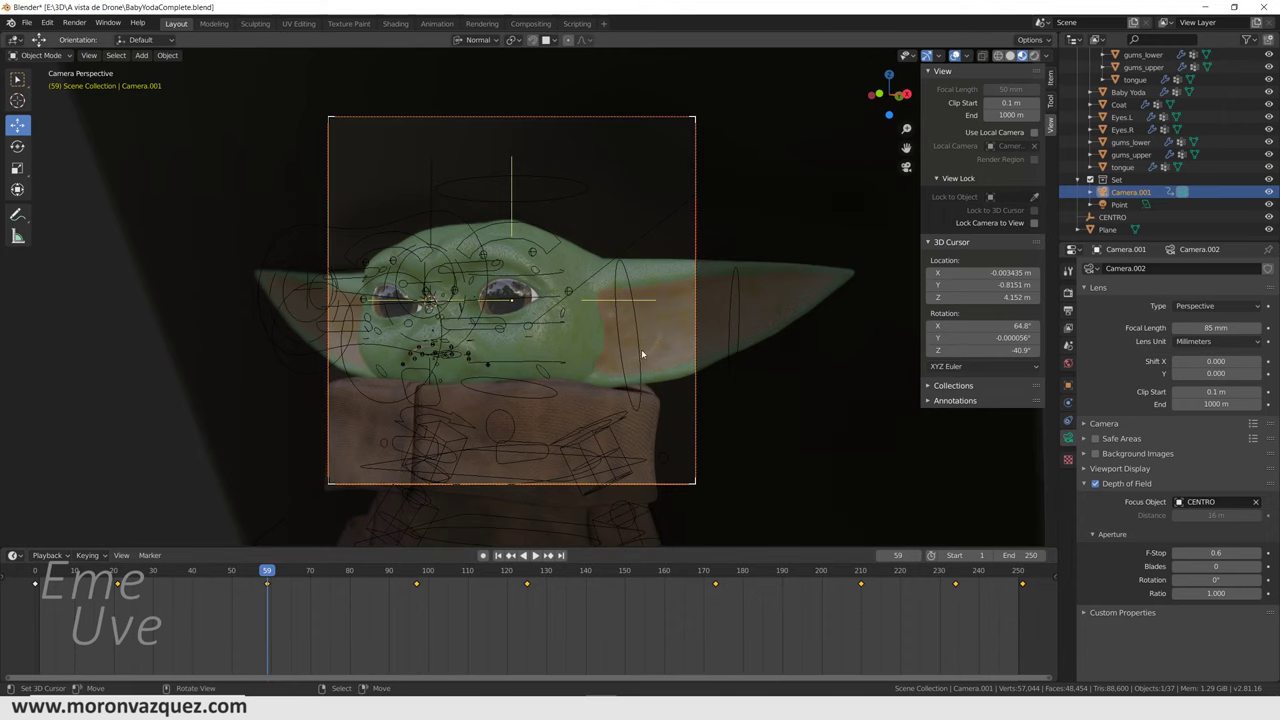
drag(436, 619, 513, 612)
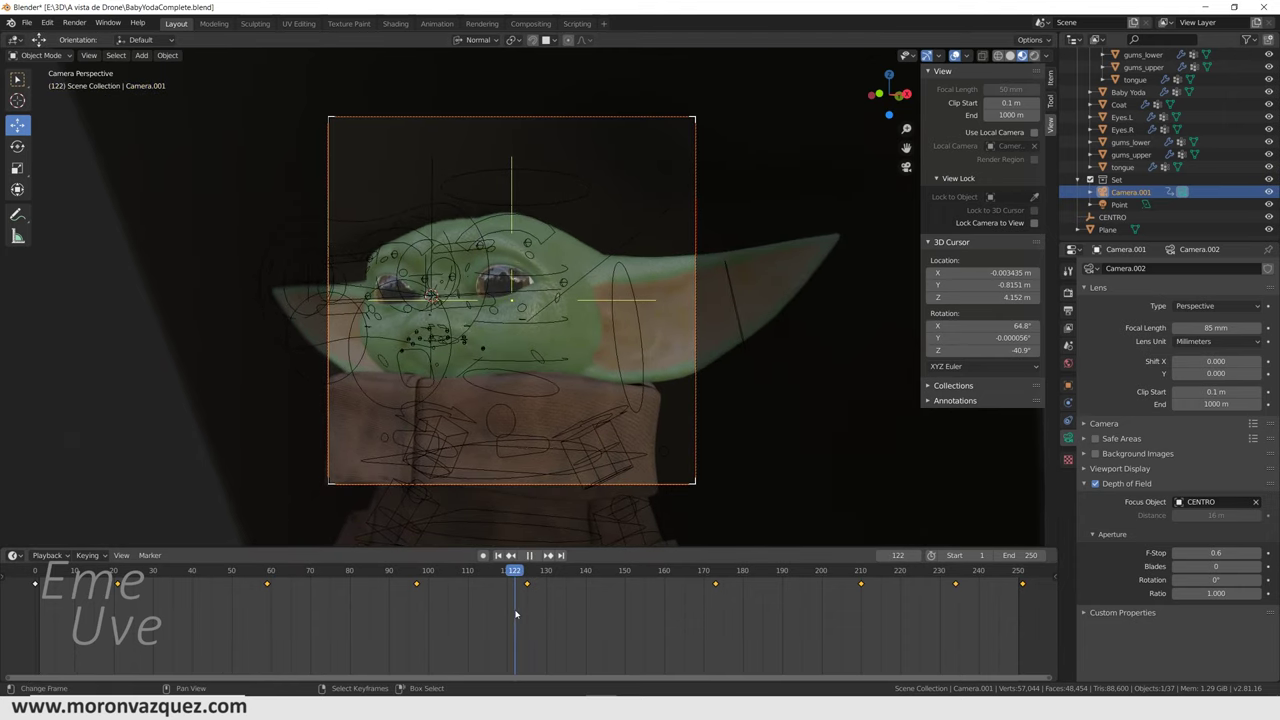
scroll(545, 420, up, 2)
scroll(557, 381, up, 1)
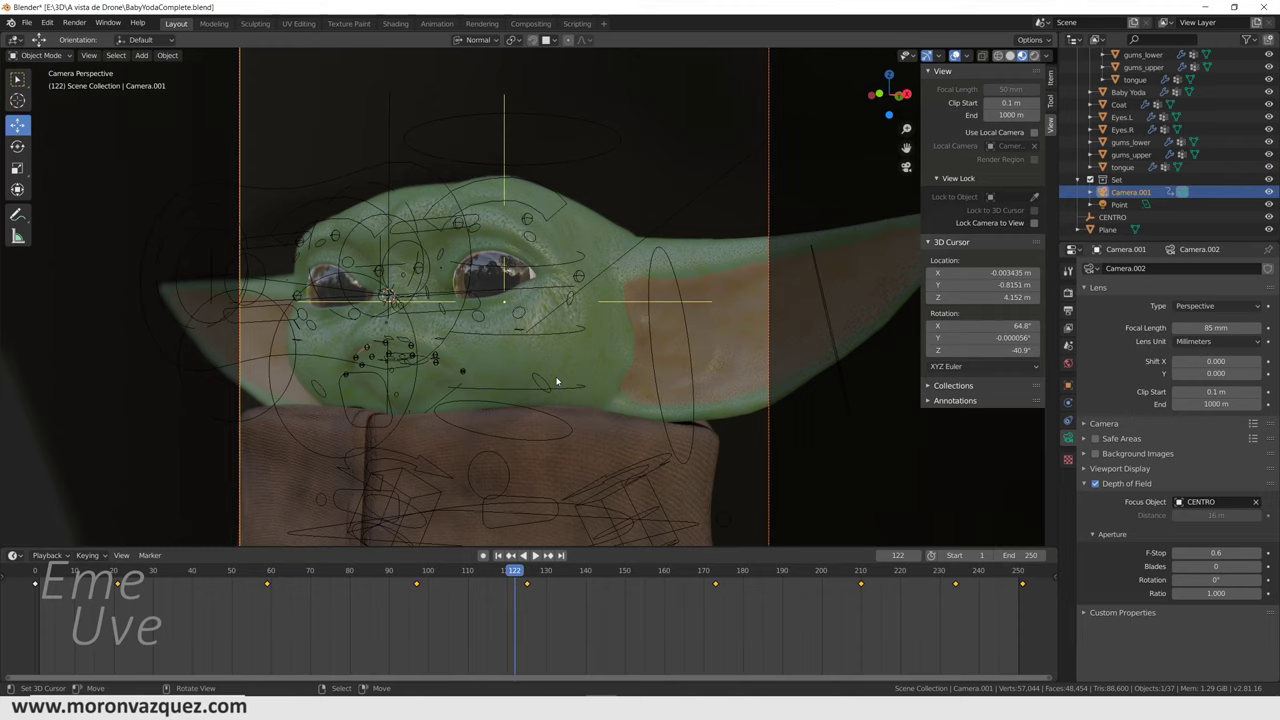
drag(300, 600, 33, 606)
key(space)
key(space)
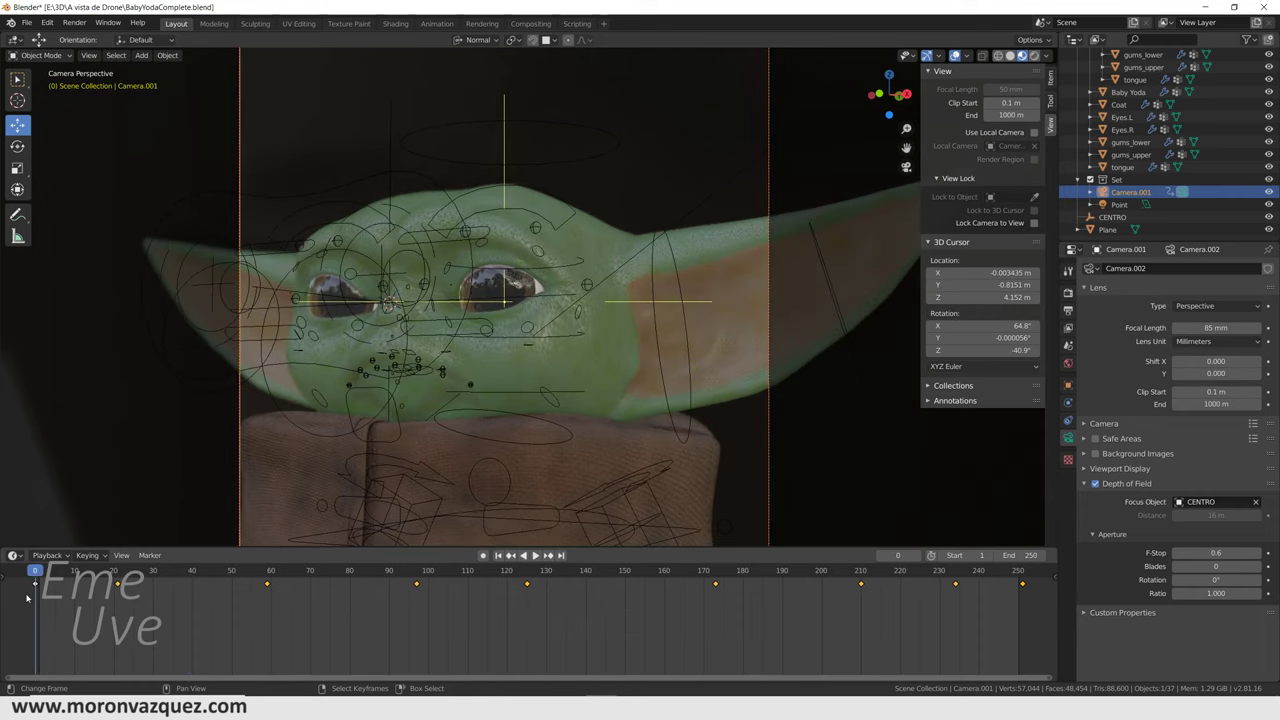
key(space)
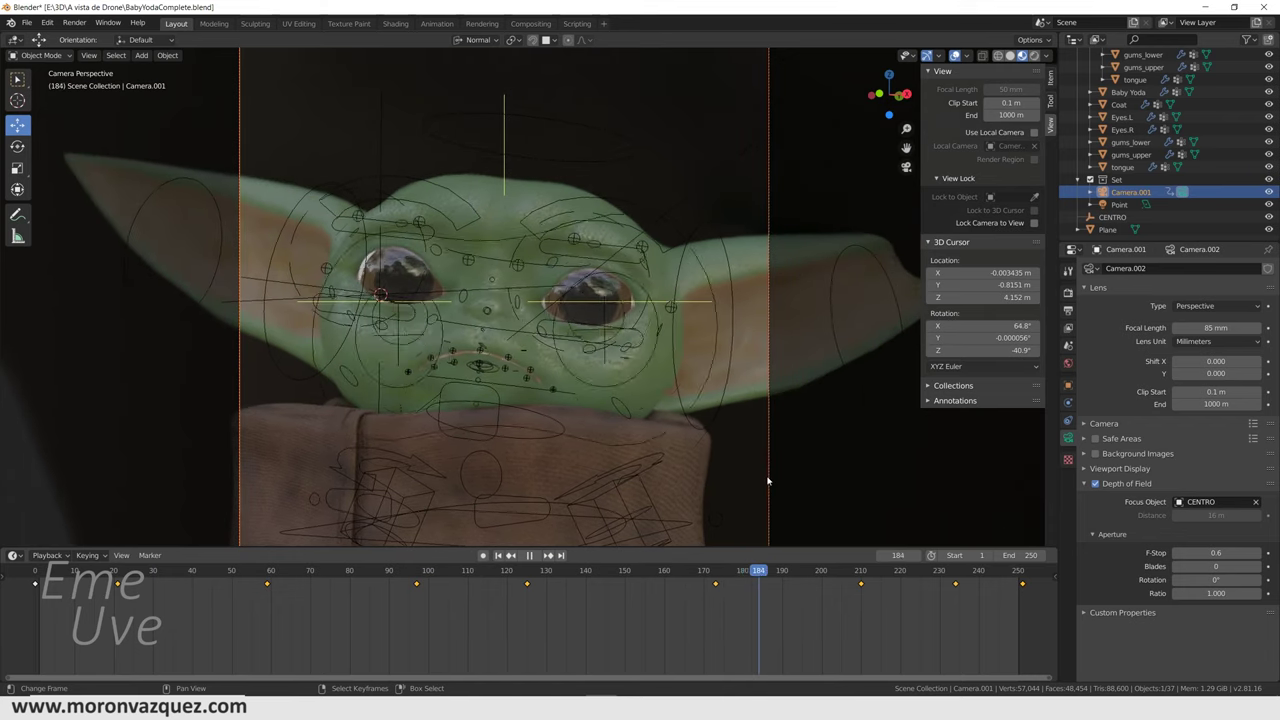
key(space)
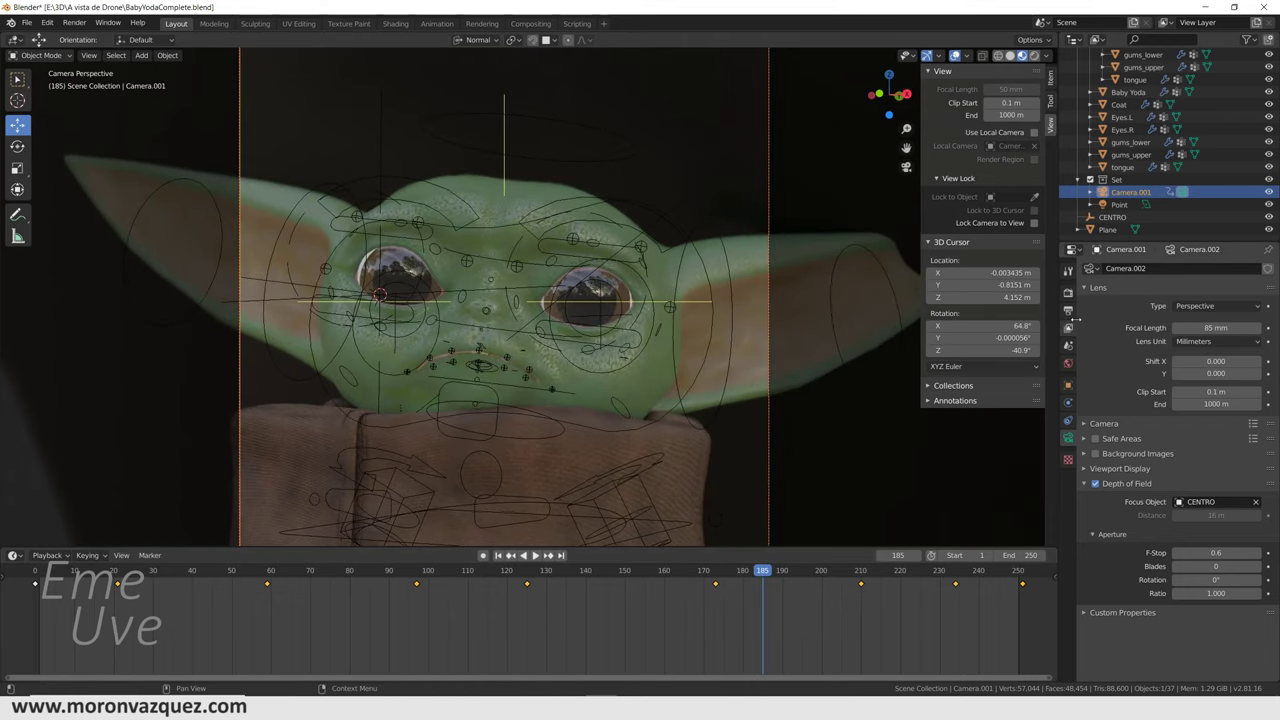
click(1068, 292)
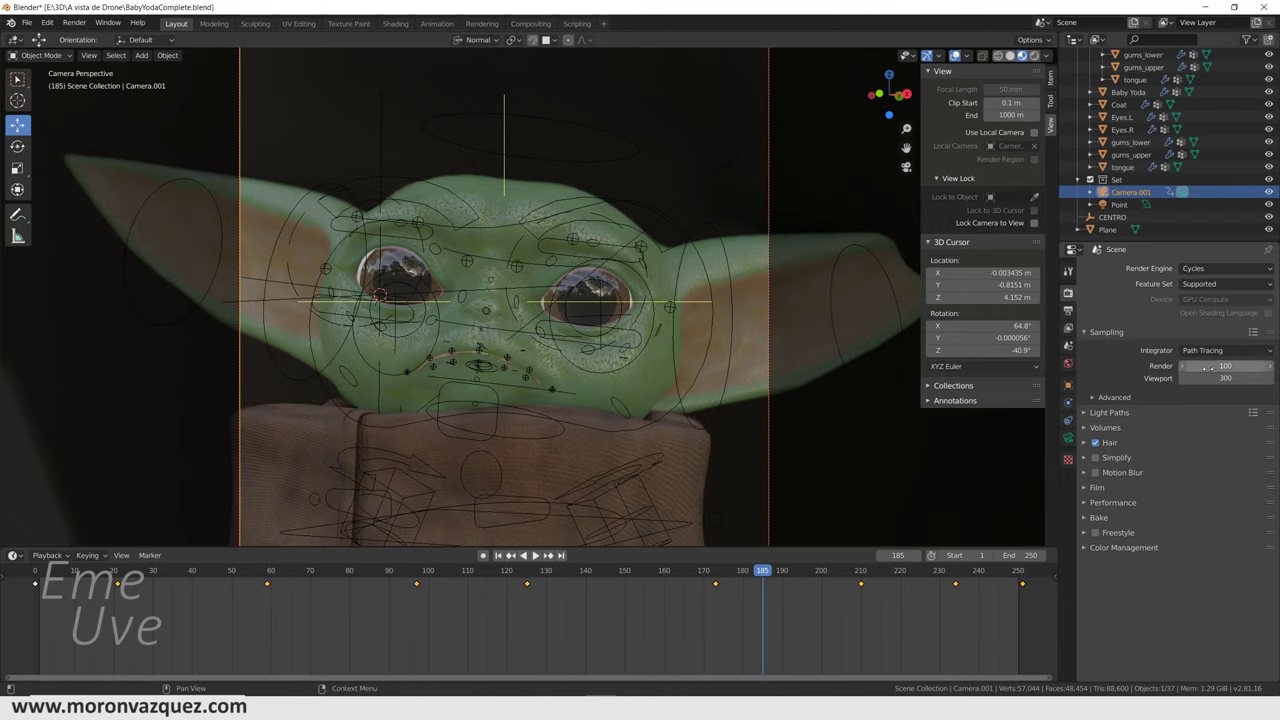
Nudge the render sample count and enable Denoising in the View Layer properties
drag(1225, 367, 1232, 367)
click(1068, 327)
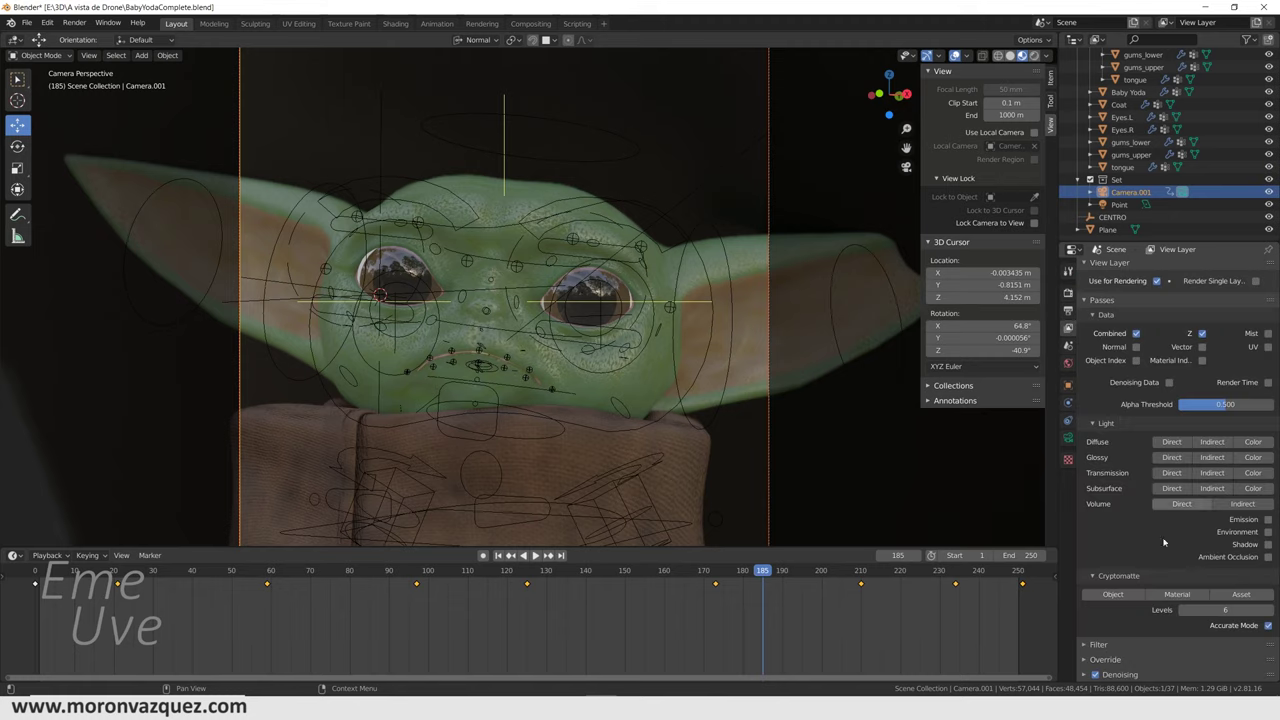
click(1095, 676)
click(1068, 292)
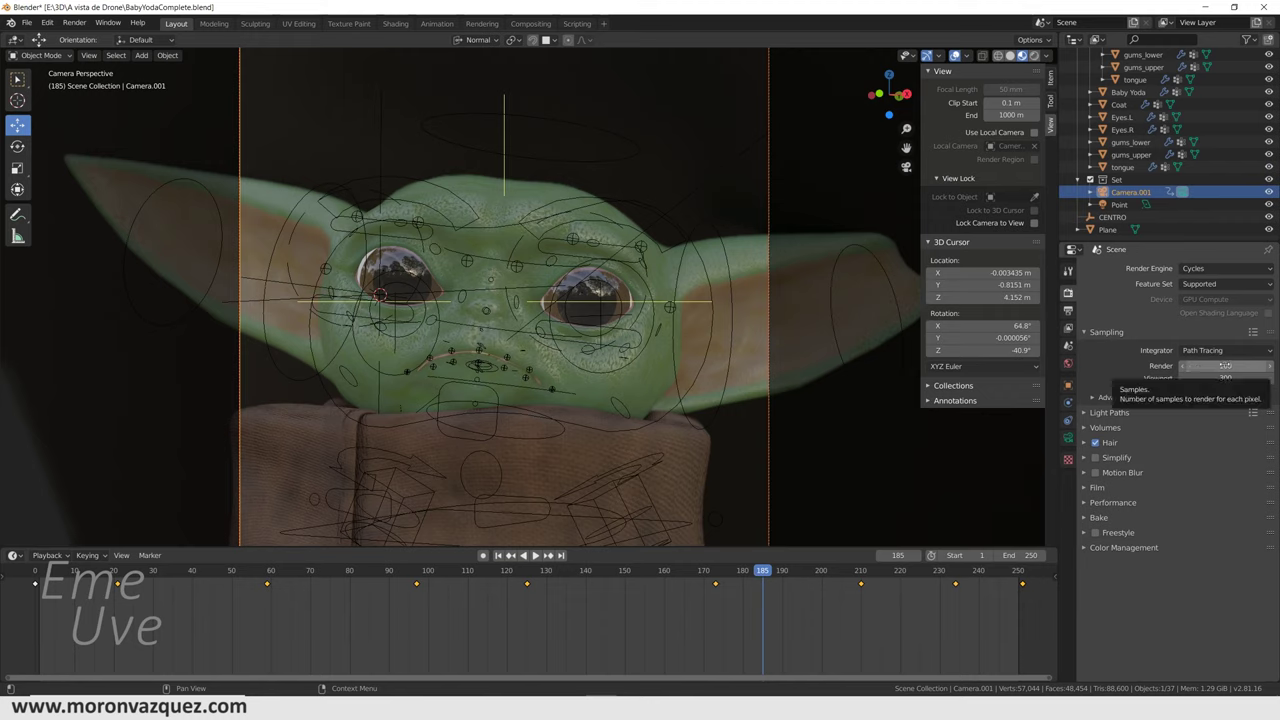
click(1068, 310)
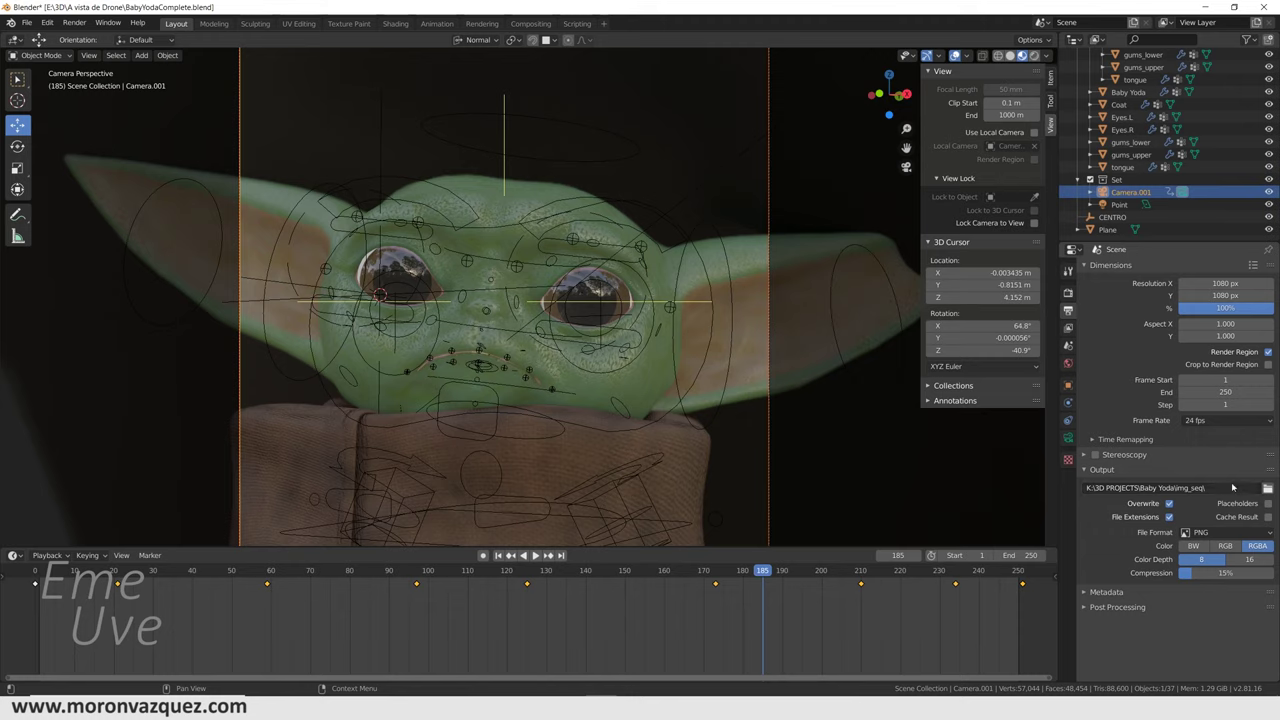
click(1212, 536)
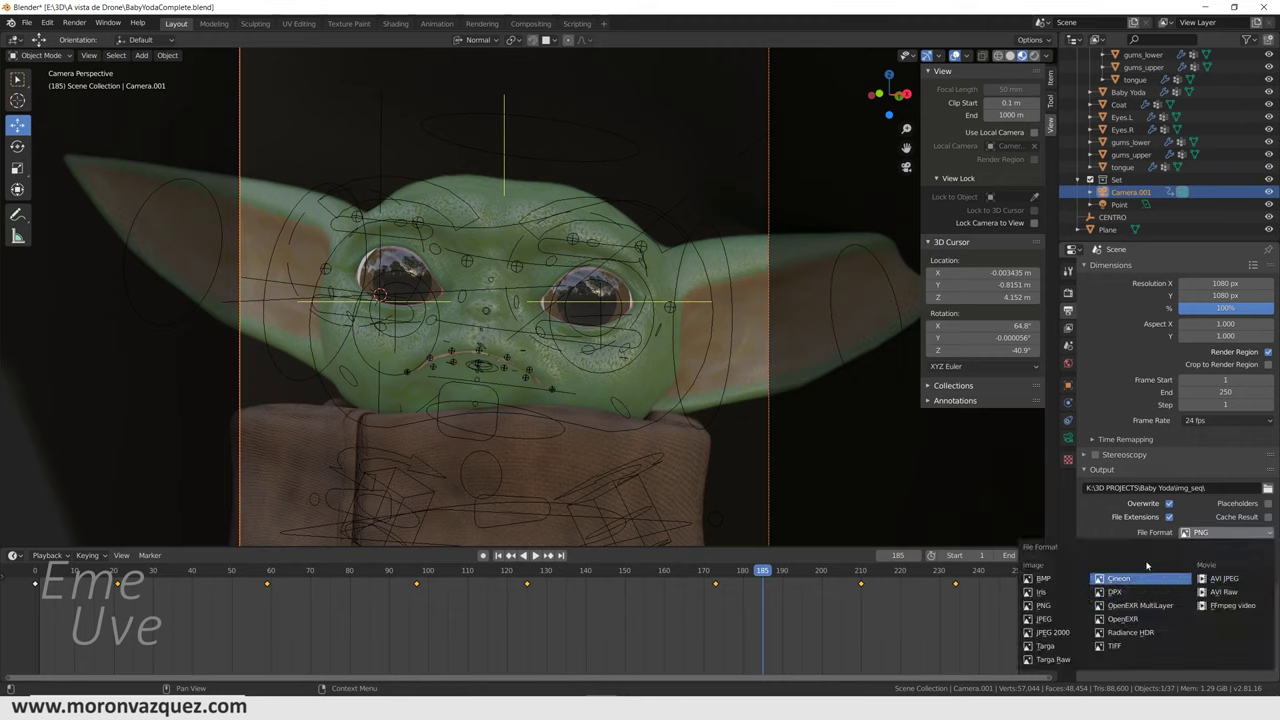
Switch output to FFmpeg video with an MPEG-4 container and High quality encoding
click(1199, 538)
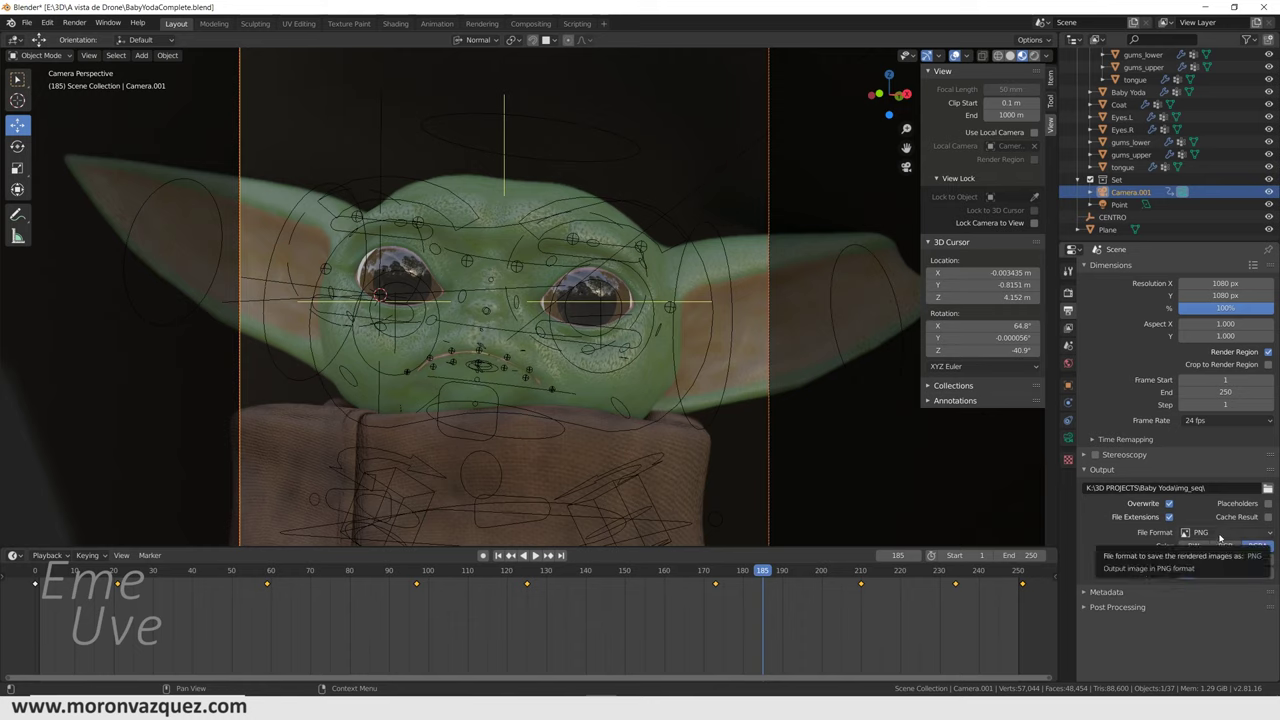
click(1220, 536)
click(1268, 535)
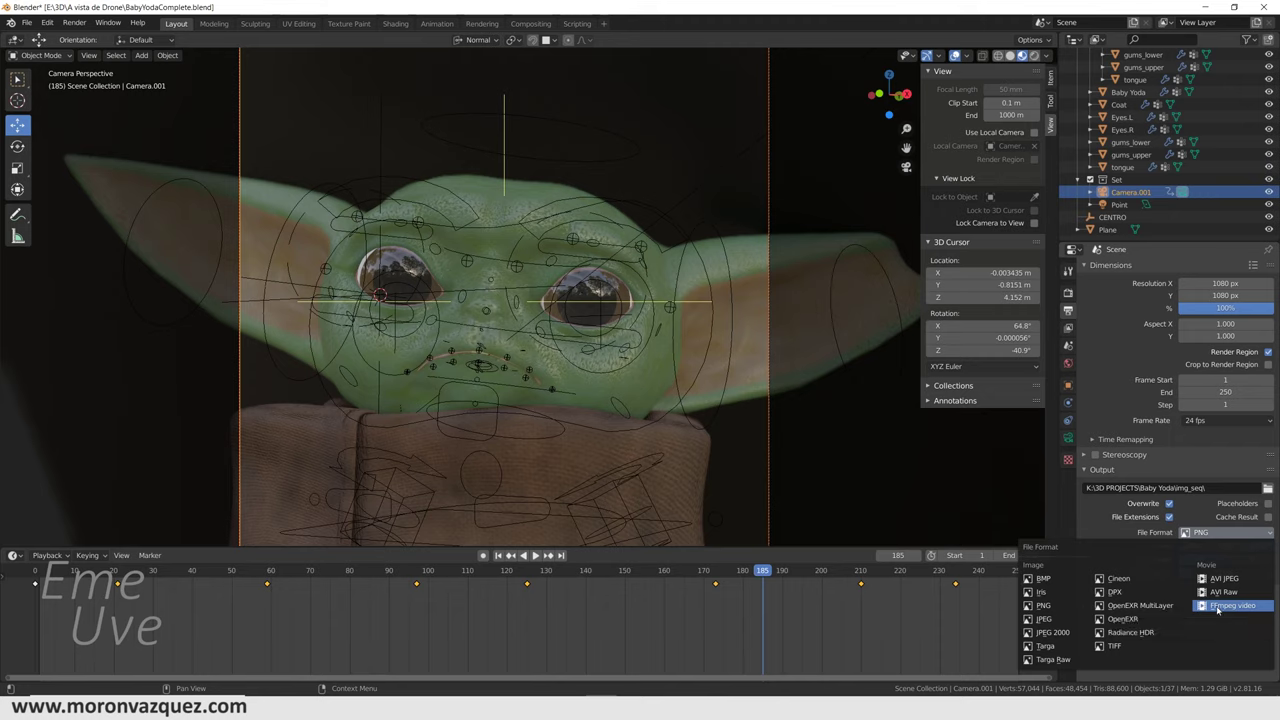
click(1232, 605)
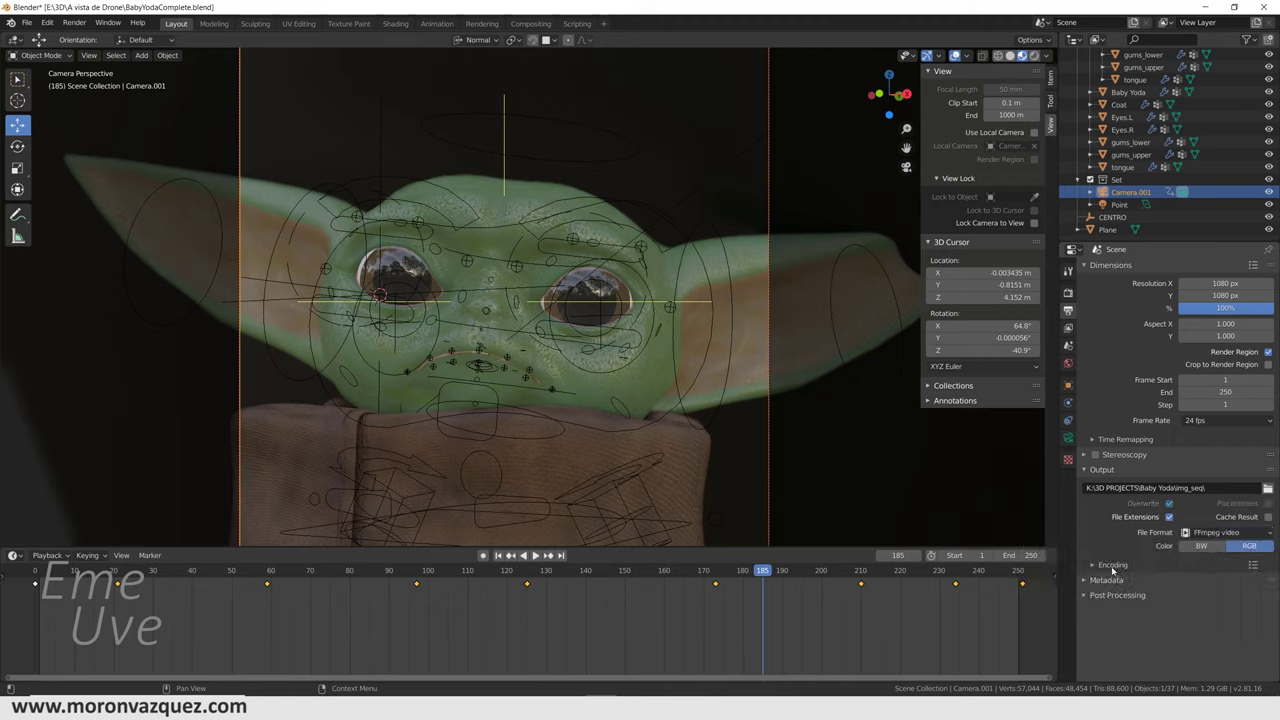
click(1200, 583)
click(1210, 546)
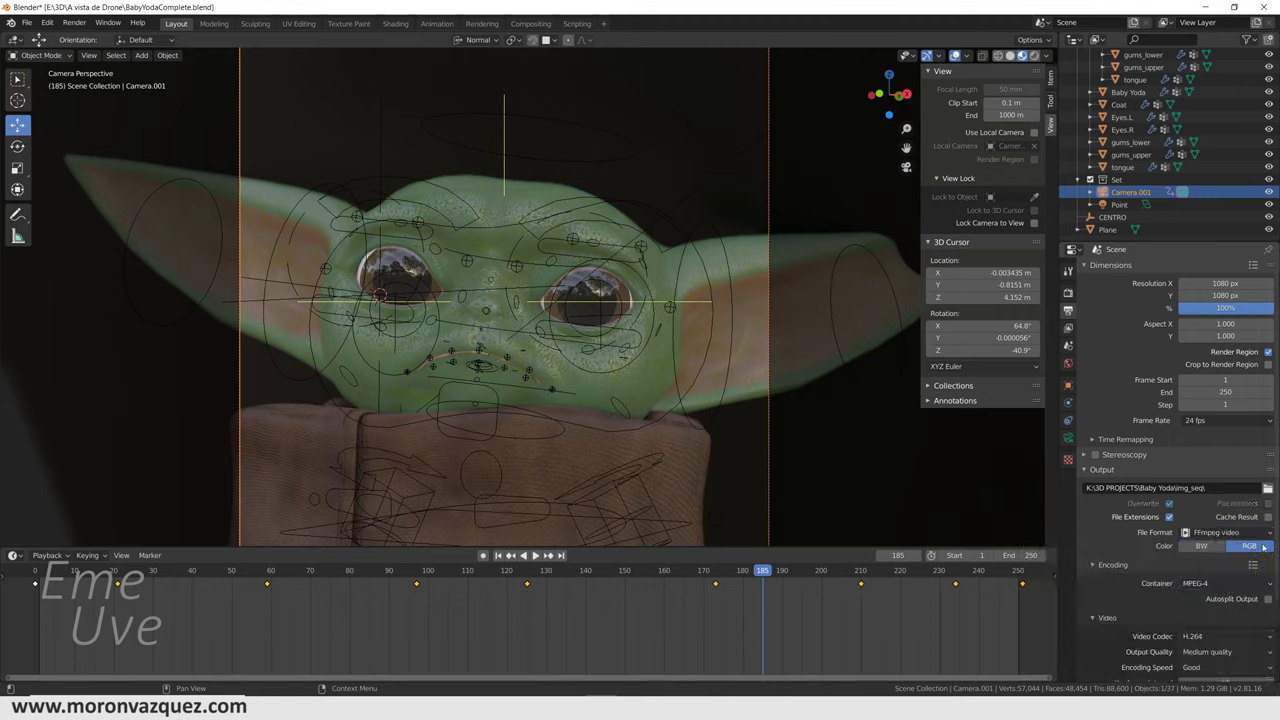
scroll(1238, 558, down, 3)
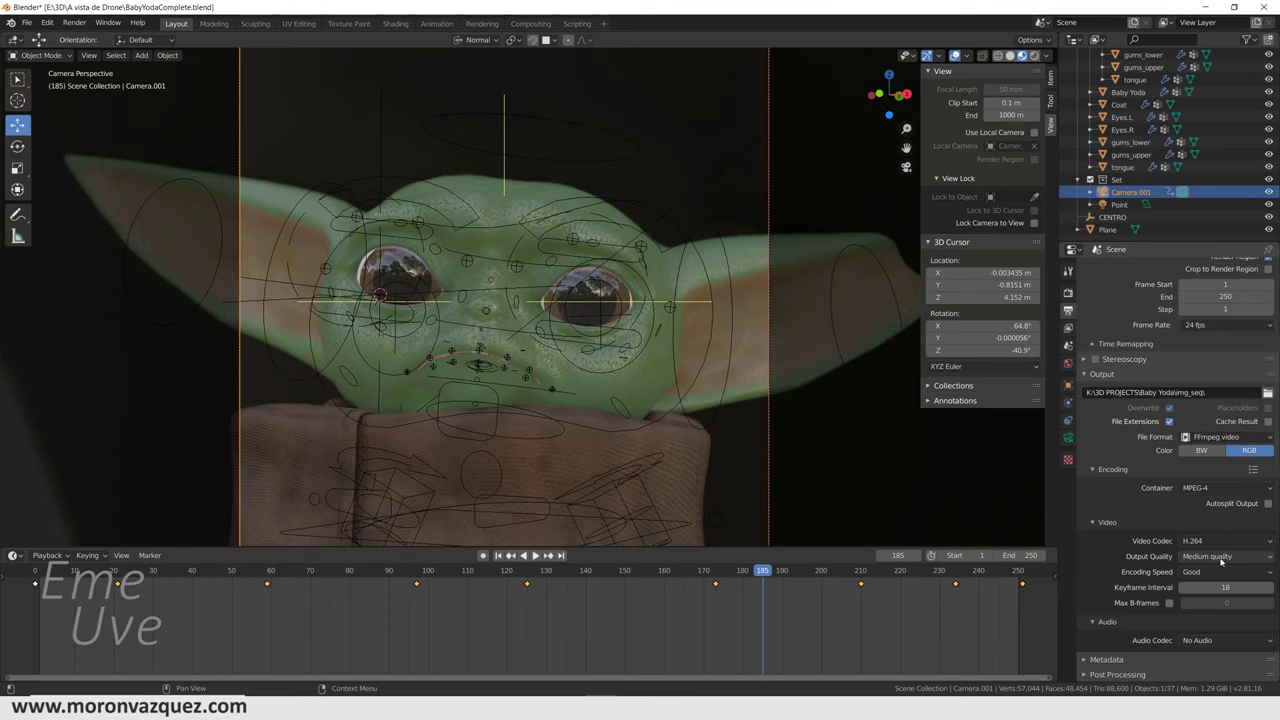
click(1221, 558)
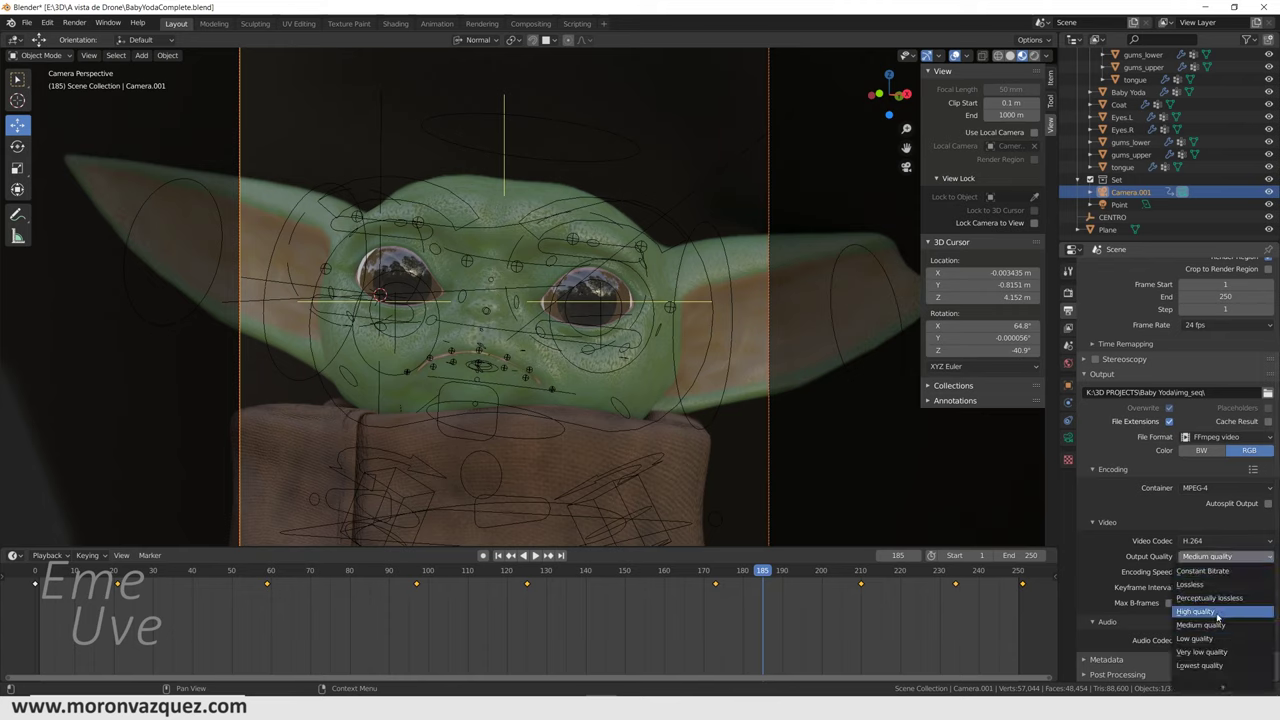
click(1205, 612)
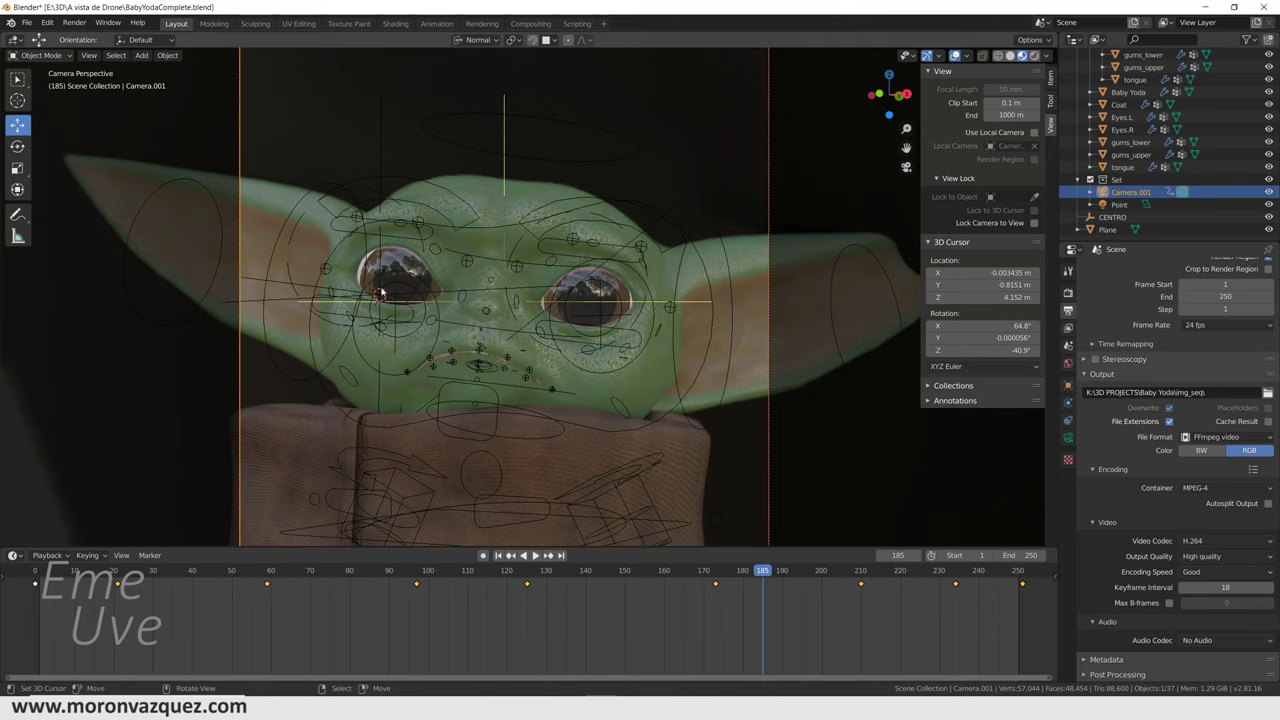
click(74, 23)
Play the animation, park it at frame 170, and select the Baby Yoda rig
click(323, 603)
key(space)
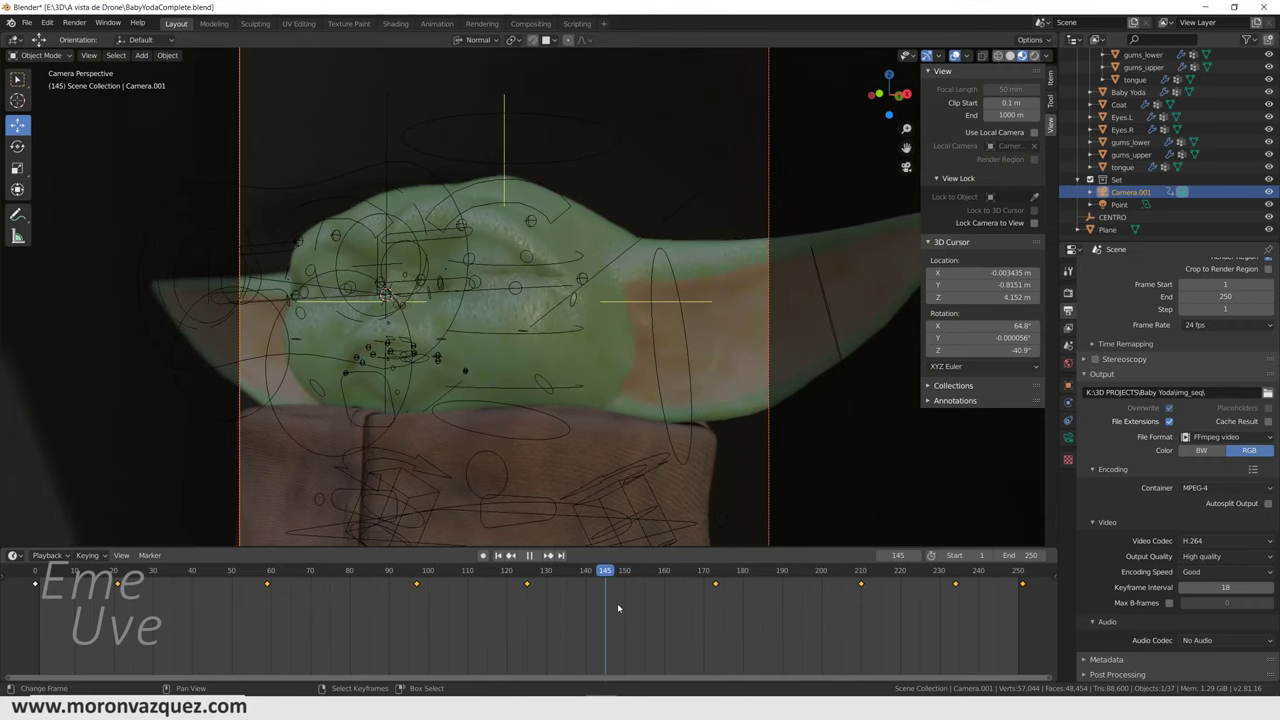
drag(660, 612, 703, 605)
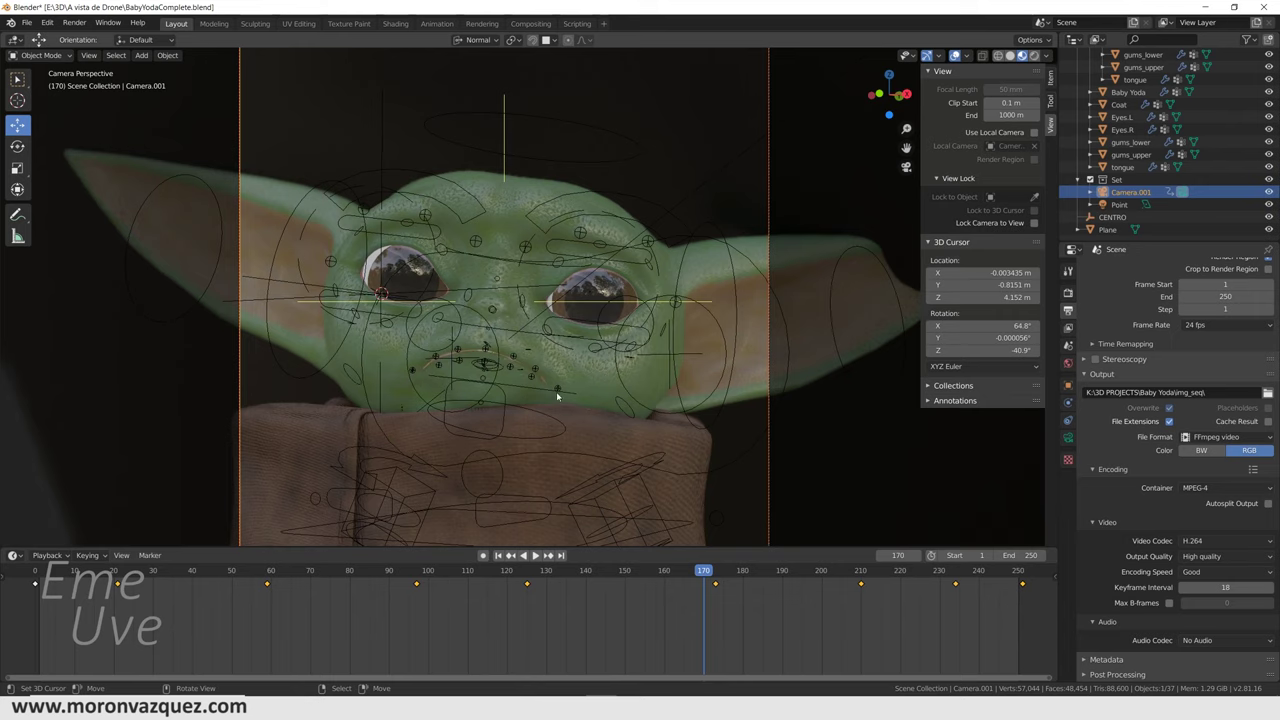
click(412, 373)
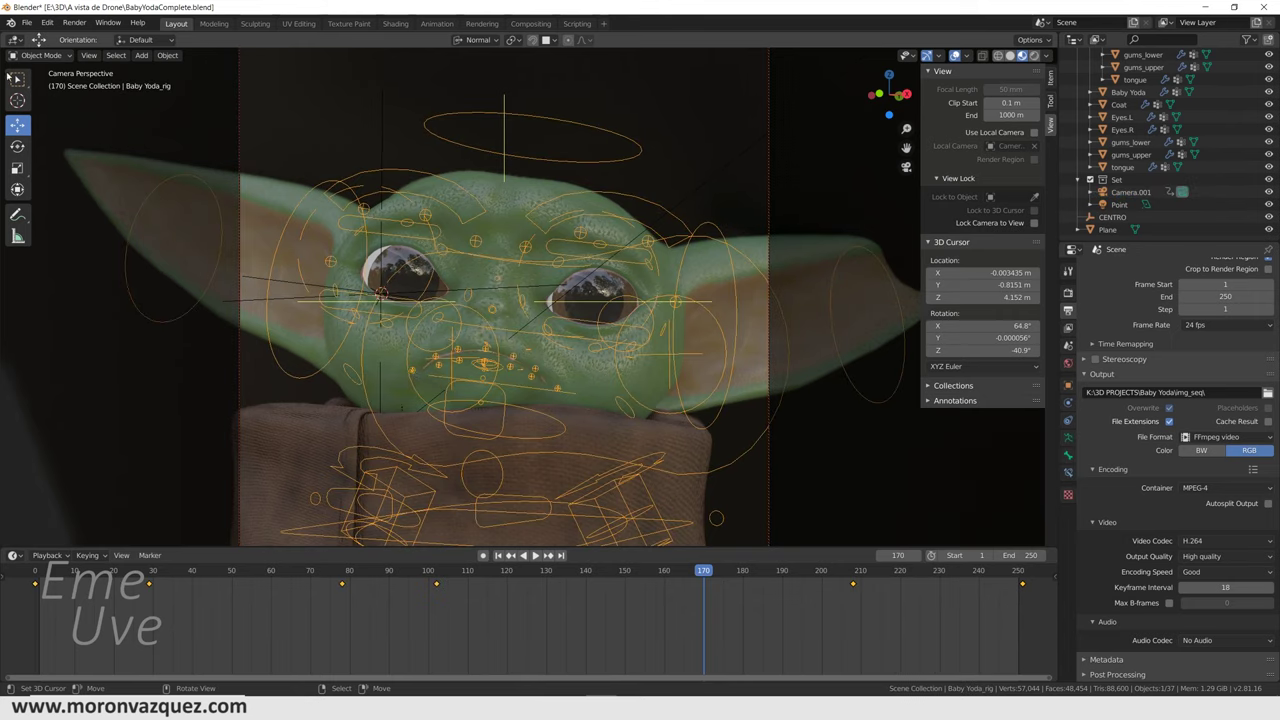
Switch the Baby Yoda rig to Pose Mode and select the c_lips_smile control
click(57, 56)
click(40, 97)
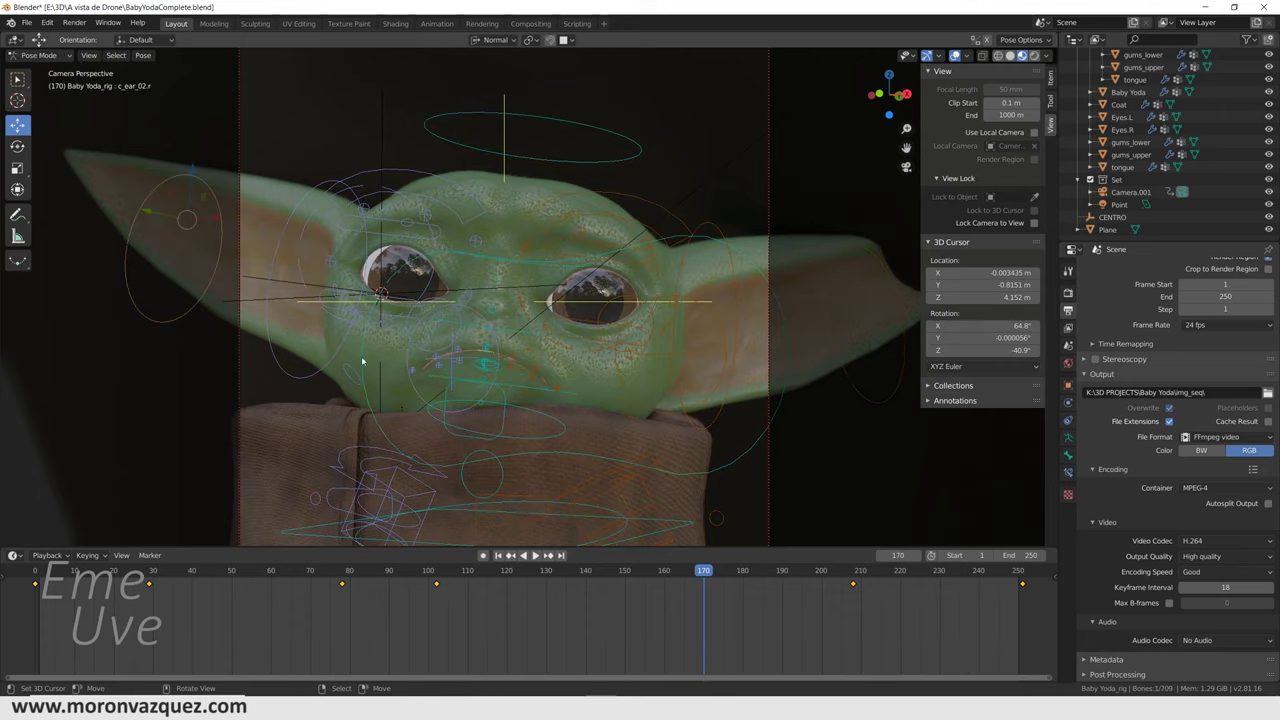
click(413, 373)
scroll(497, 384, up, 2)
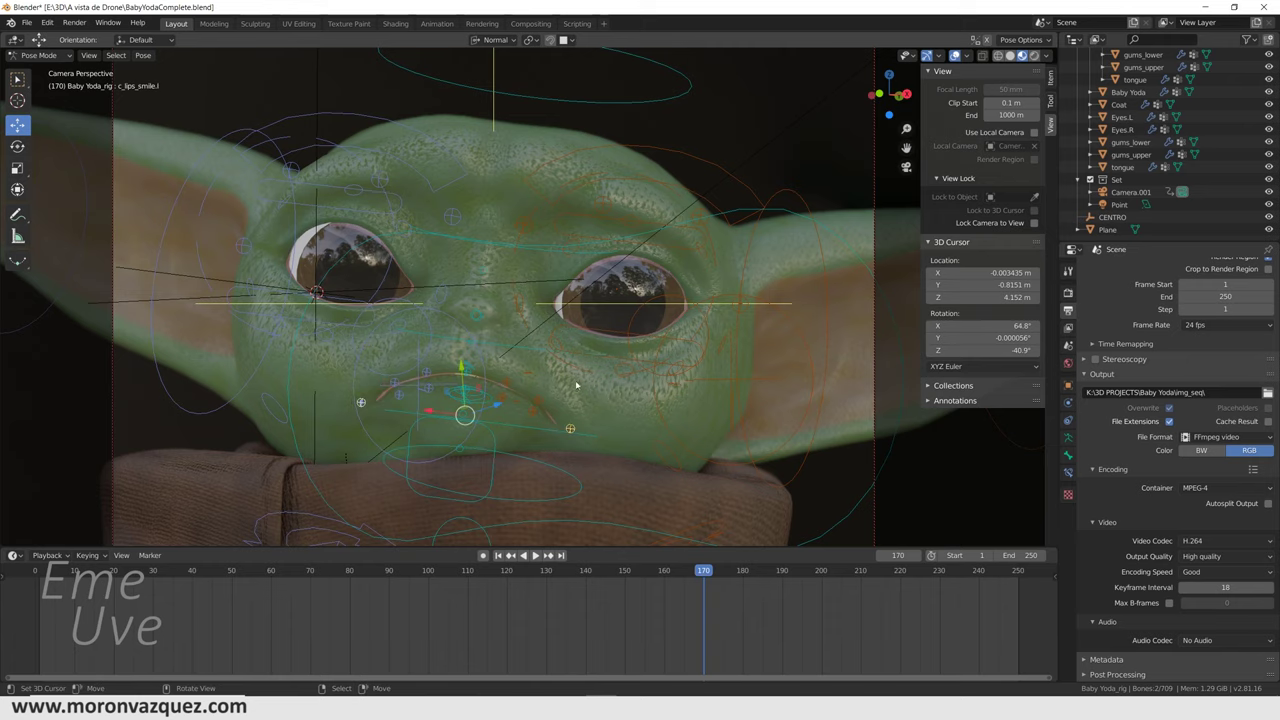
Stop the animation at frame 168 and turn on auto keying
key(space)
mouse_move(708, 635)
mouse_down()
mouse_move(586, 626)
mouse_move(695, 636)
mouse_up()
key(space)
click(462, 366)
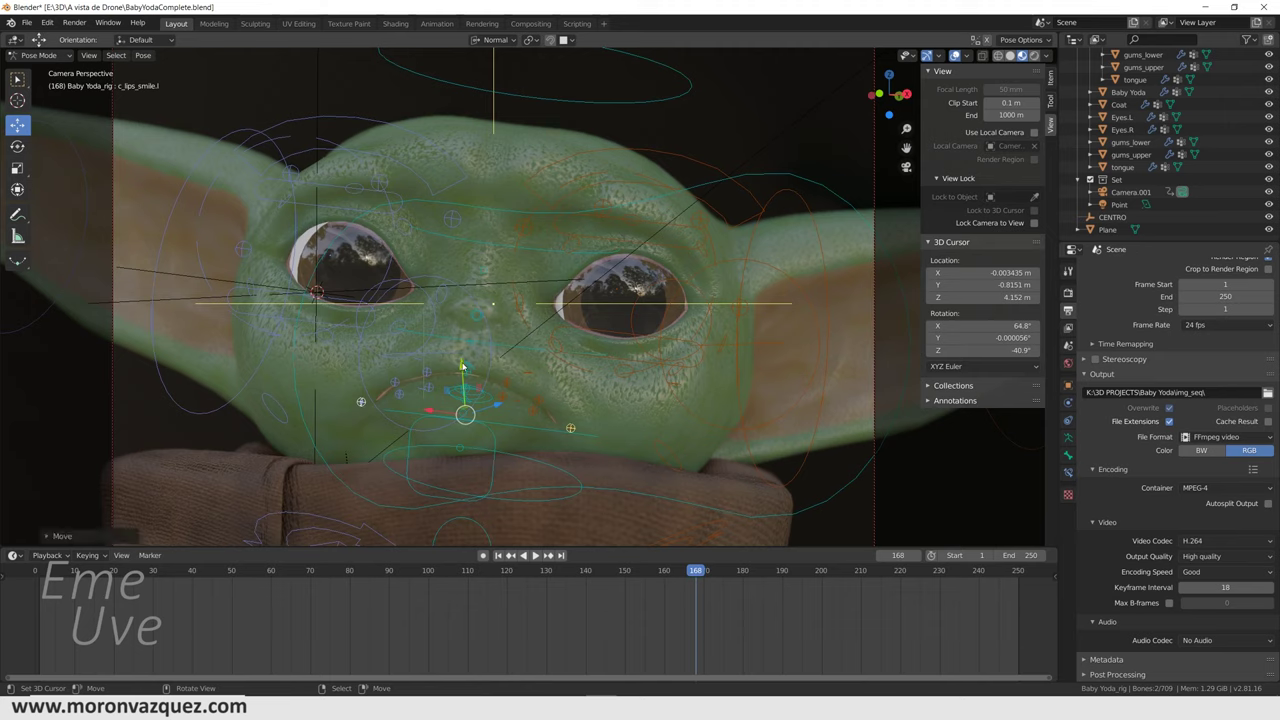
click(483, 555)
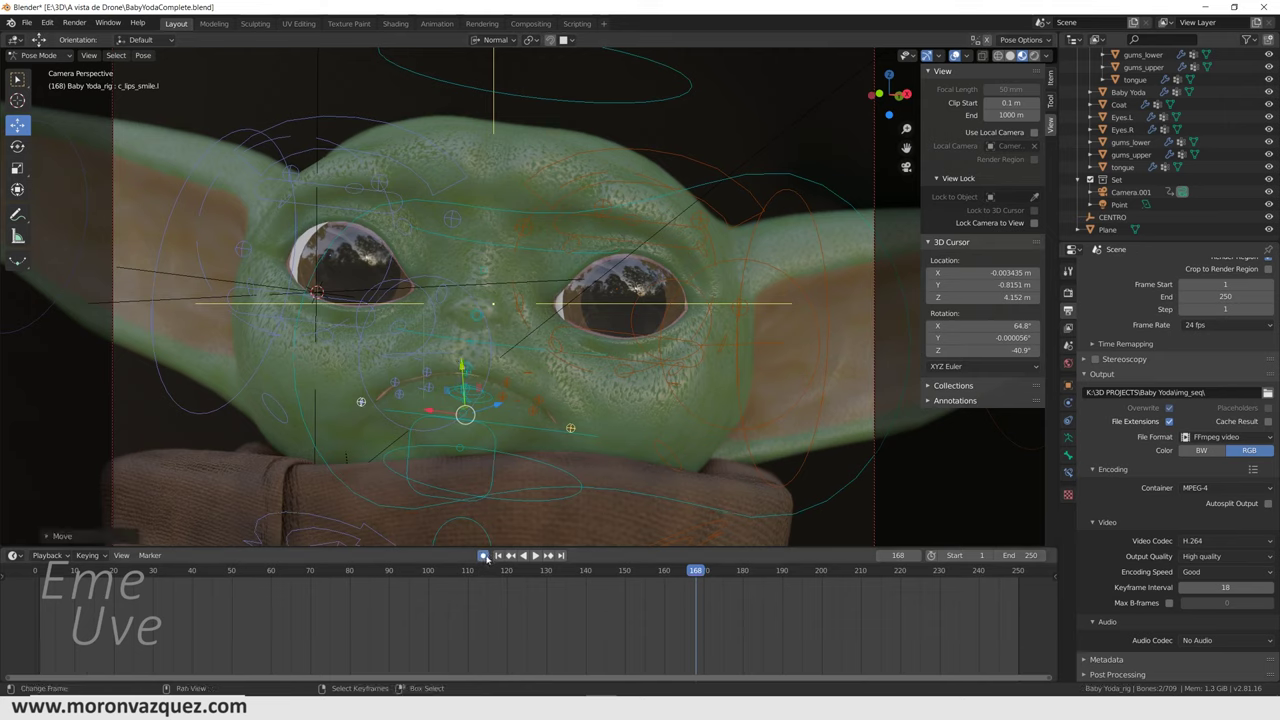
click(33, 613)
key(space)
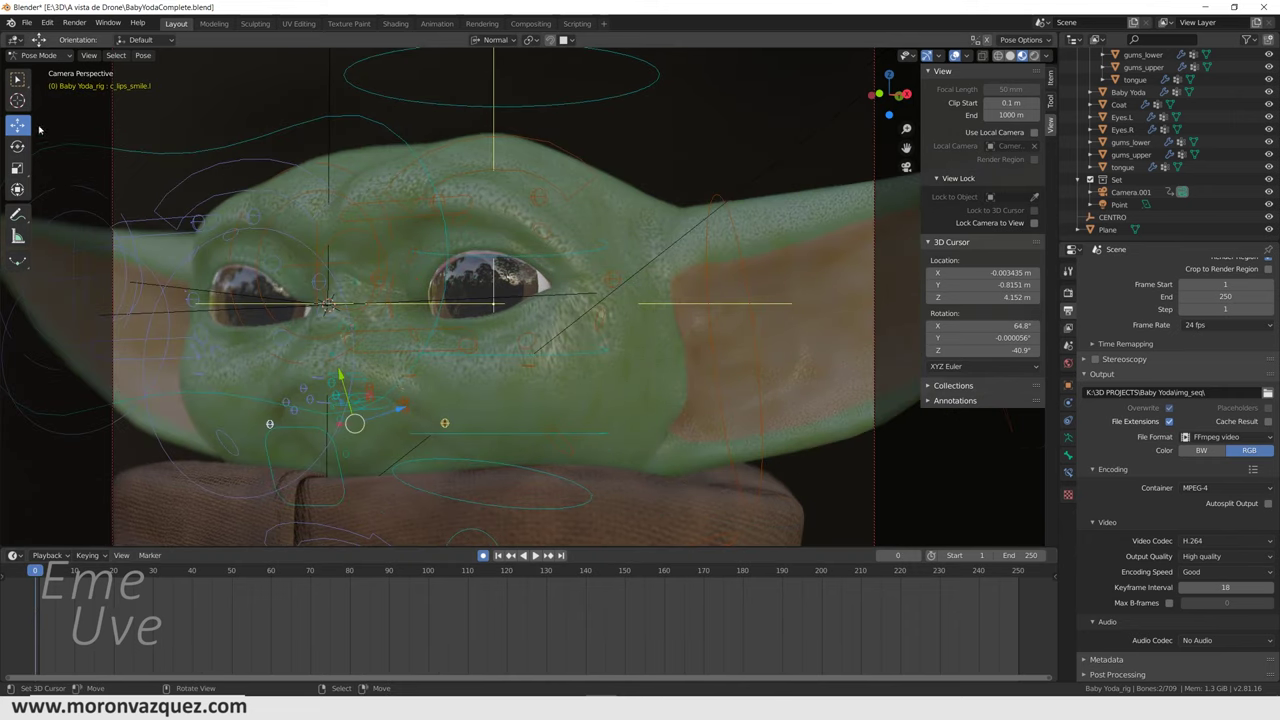
Go to frame 168 and raise the lip smile control to auto-key it
click(338, 378)
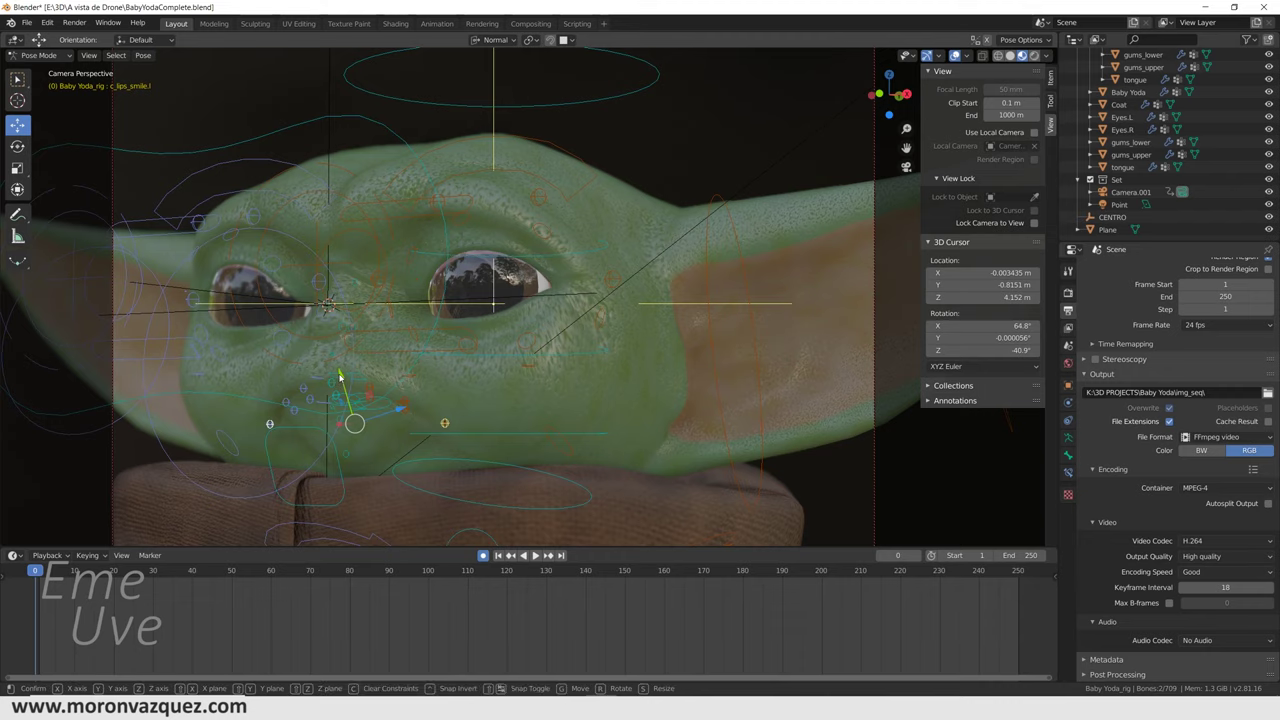
click(1023, 590)
key(space)
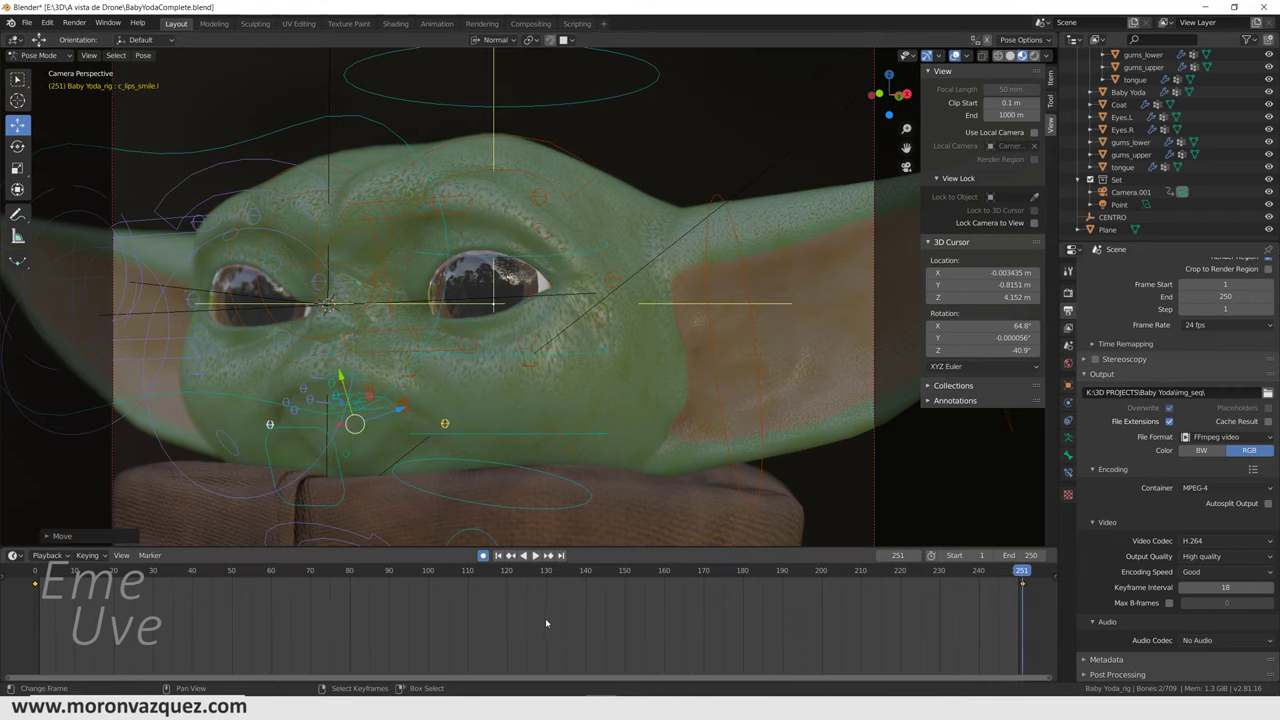
click(655, 622)
key(space)
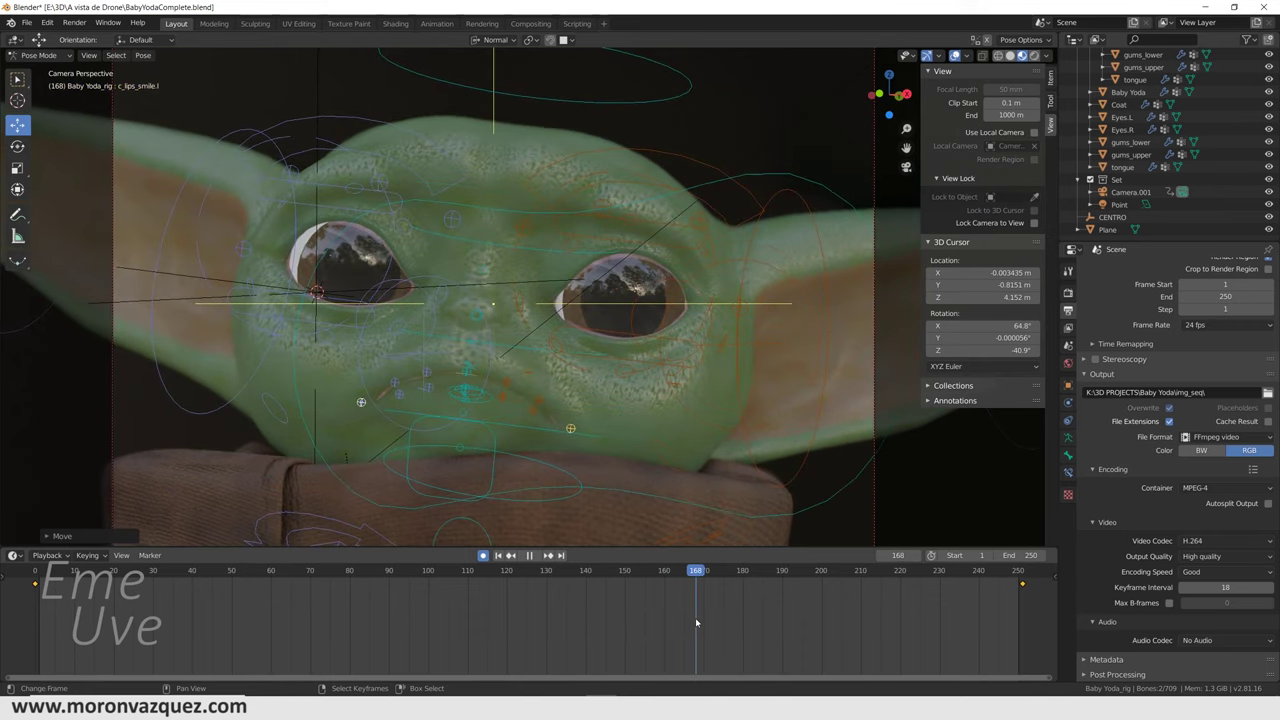
drag(458, 372, 460, 385)
Key a smile pose at frame 173, then slide that key to about frame 188
key(space)
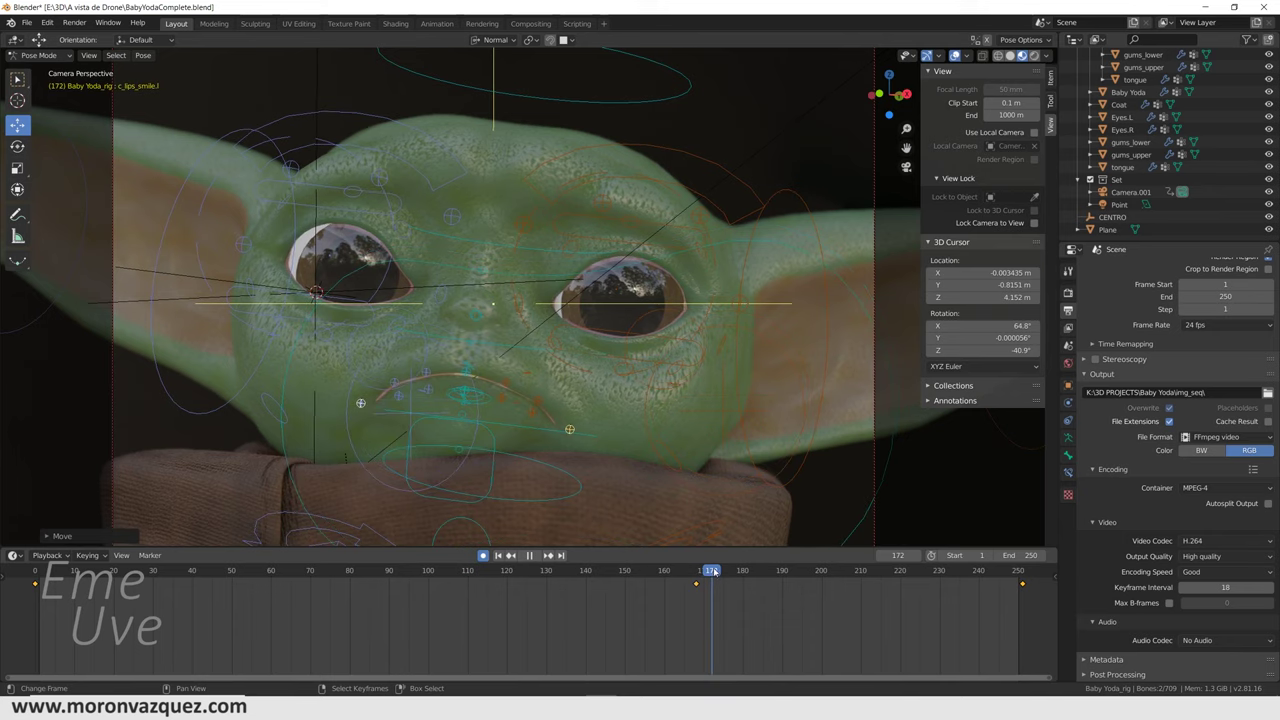
key(space)
drag(459, 368, 465, 335)
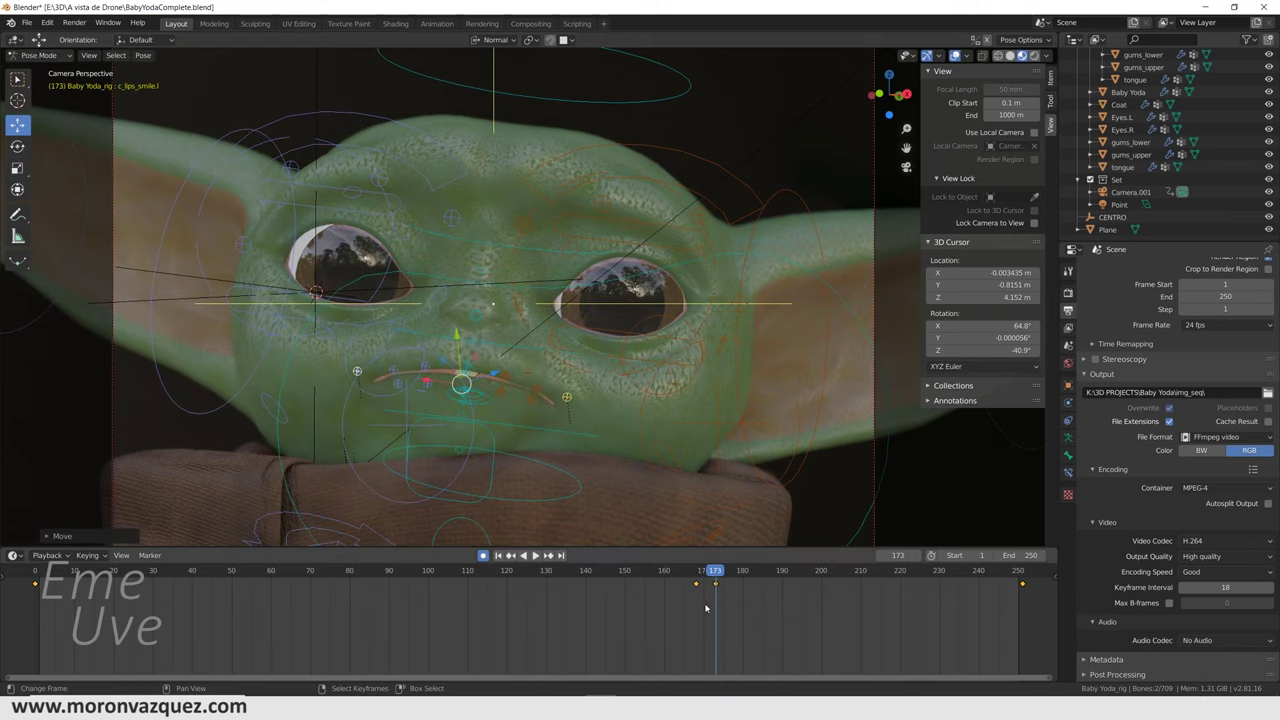
key(space)
key(space)
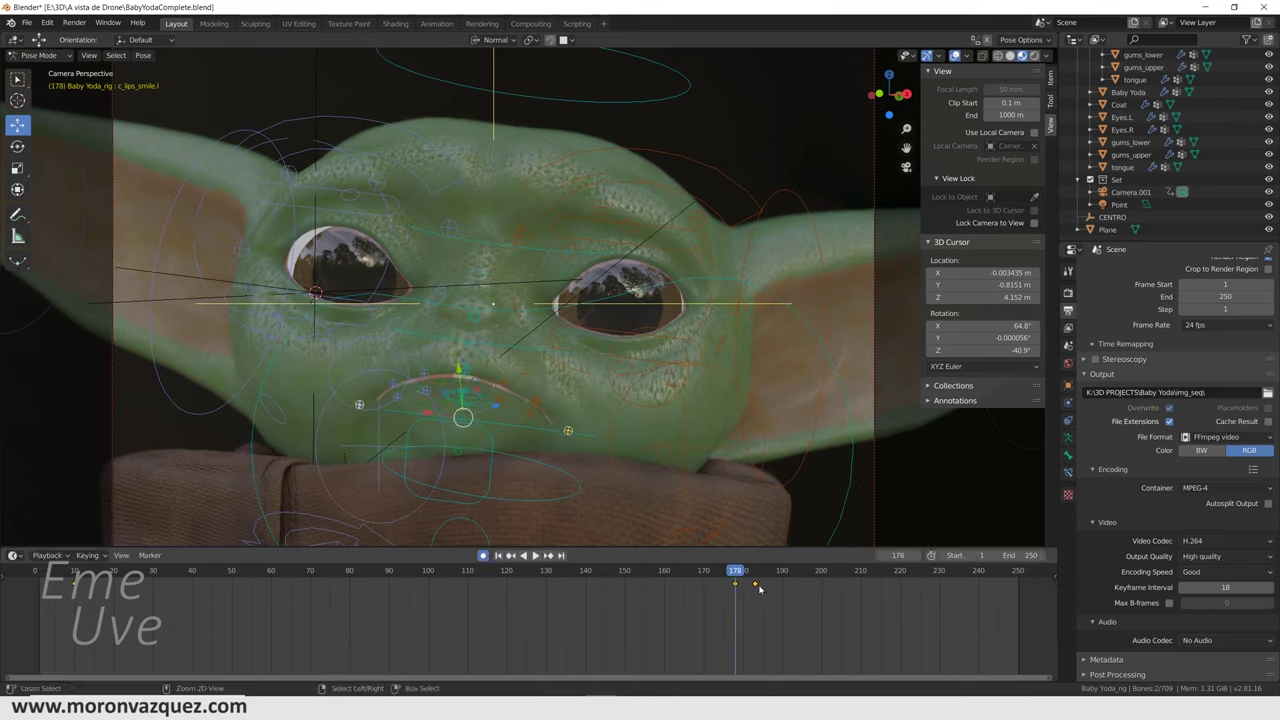
key(ctrl+z)
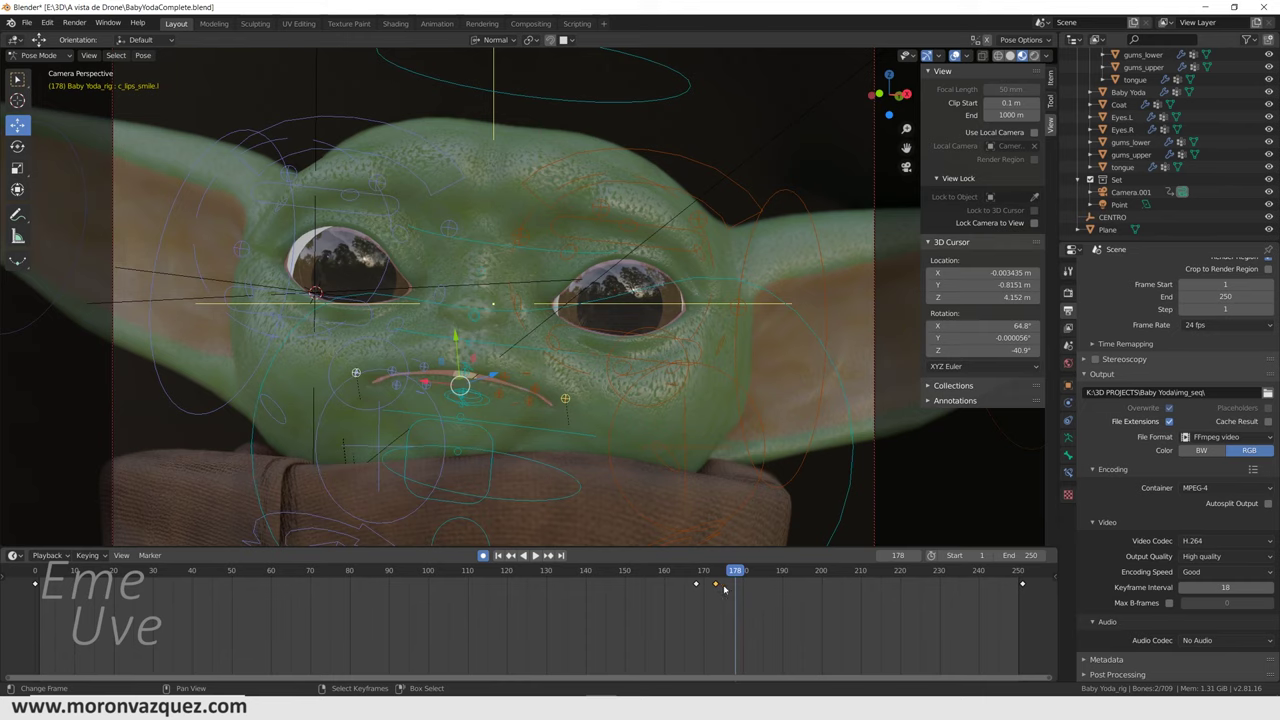
drag(724, 589, 762, 586)
click(734, 600)
Move the lip smile control with G at frame 202 to key a new pose
key(space)
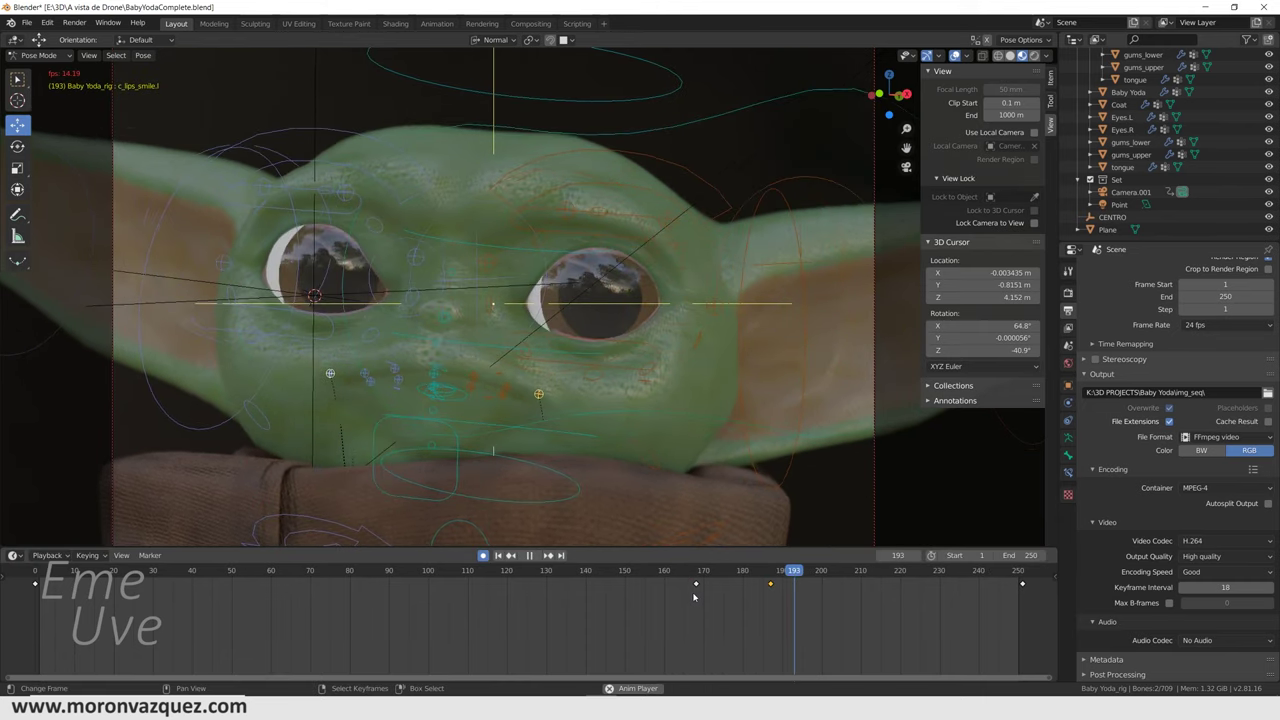
key(Escape)
drag(703, 595, 829, 573)
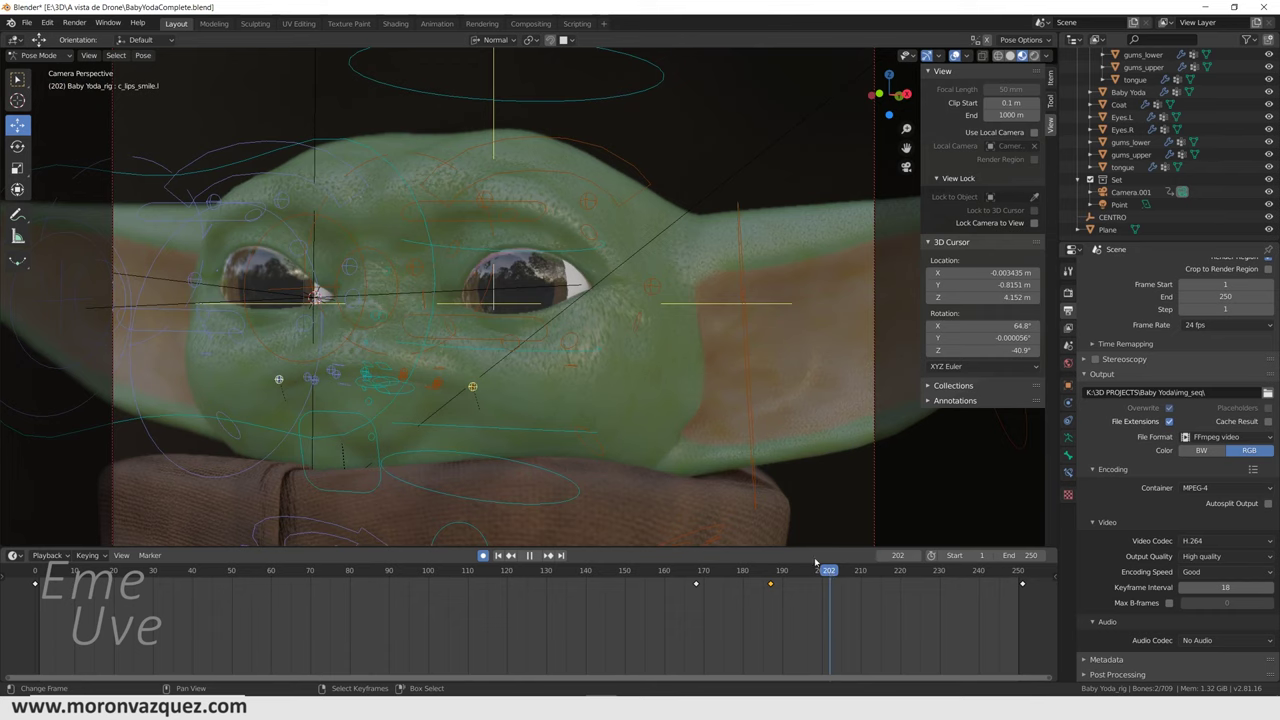
key(g)
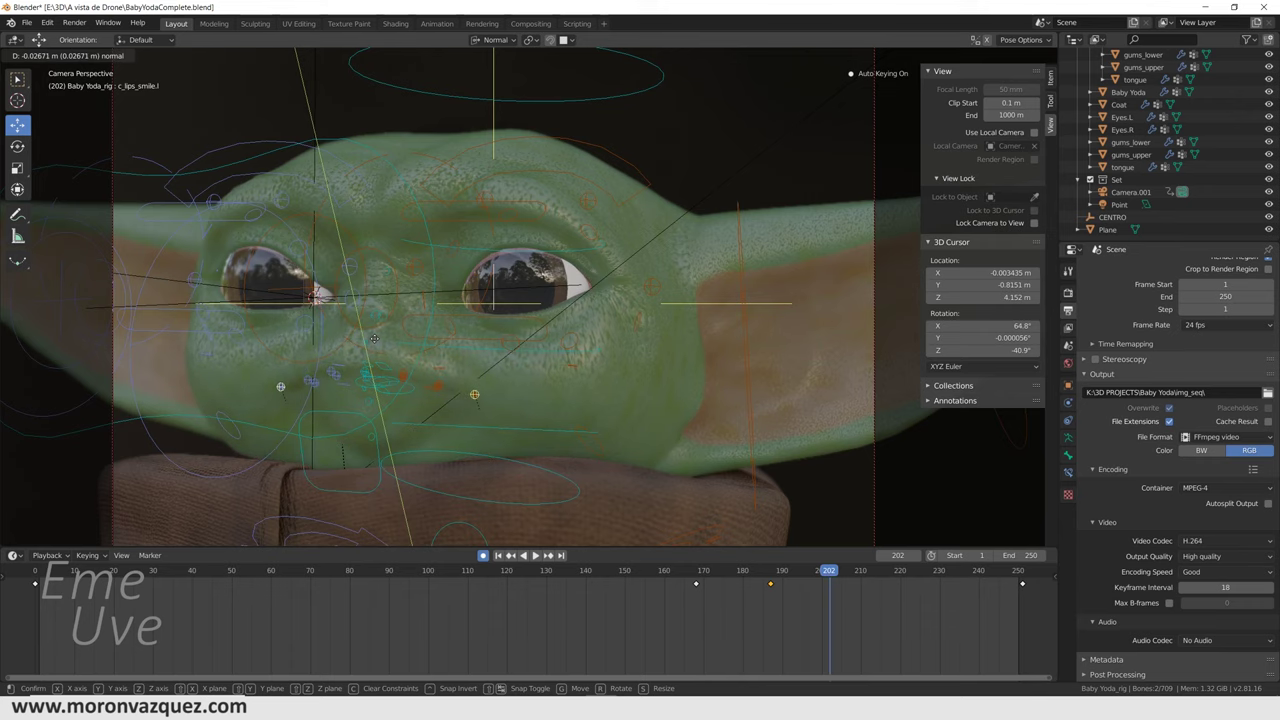
click(373, 342)
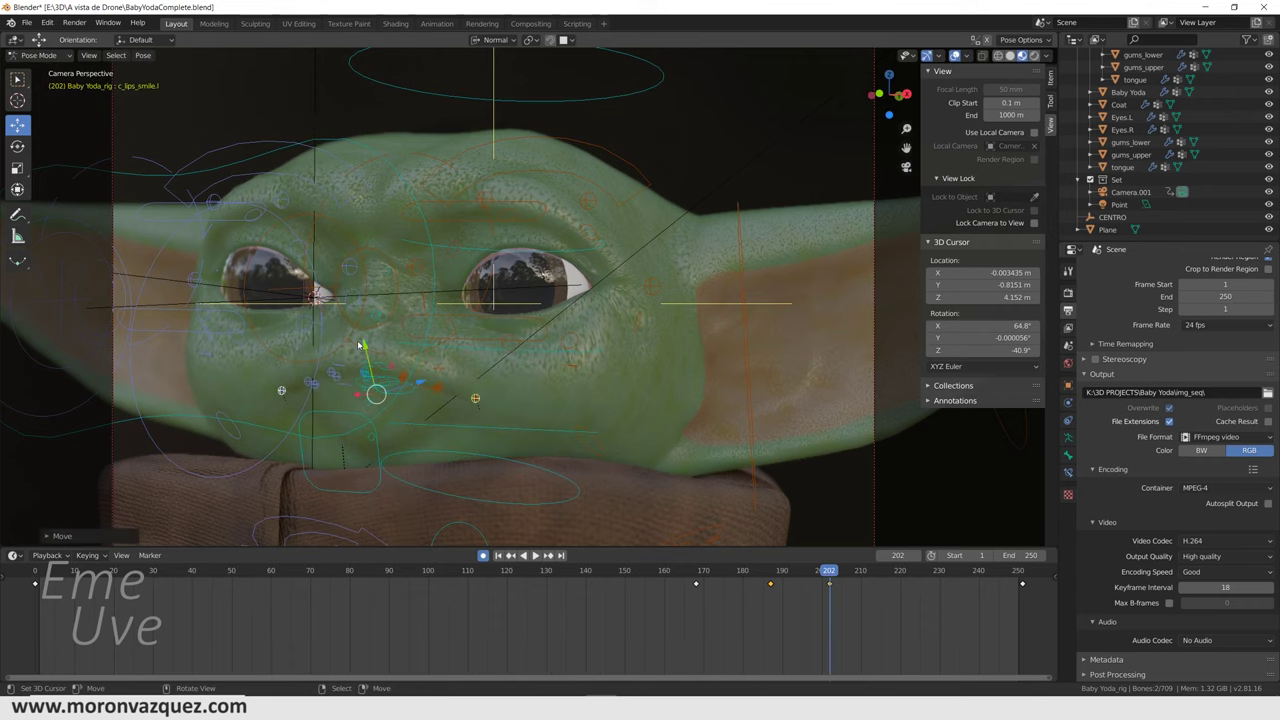
Play back the re-keyed smile animation from frame 168
click(698, 577)
key(space)
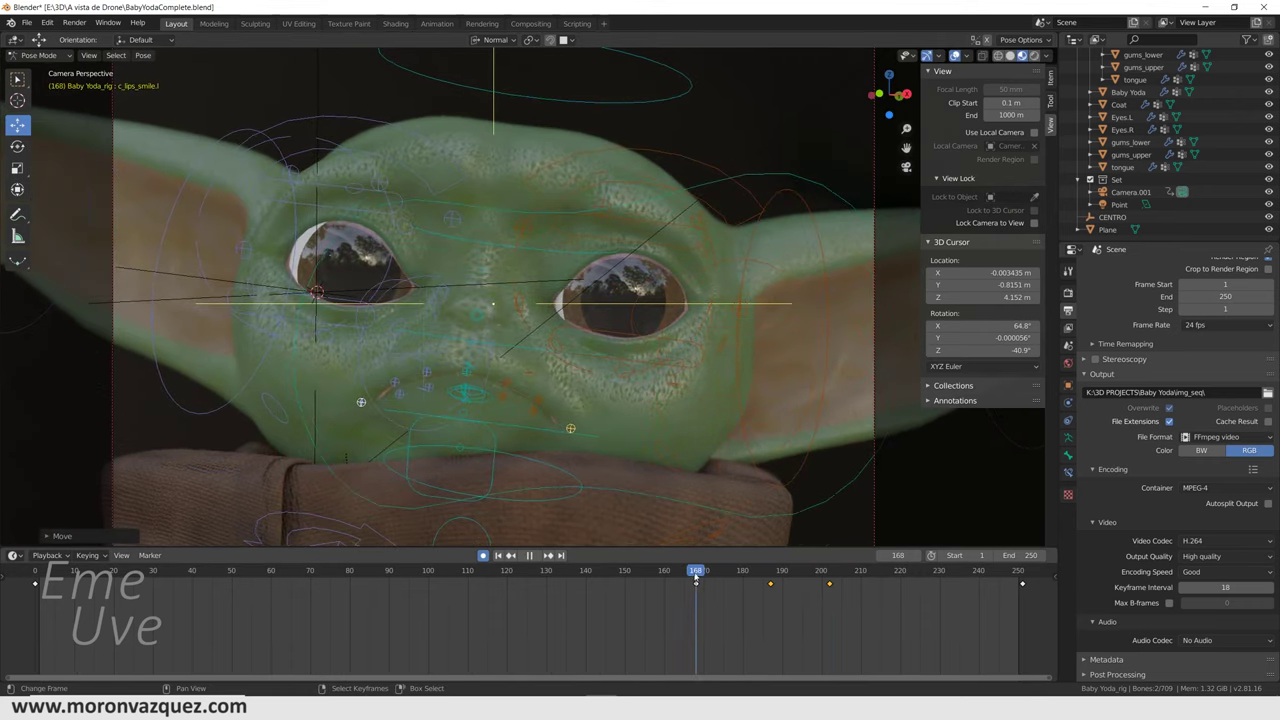
drag(697, 580, 696, 581)
key(space)
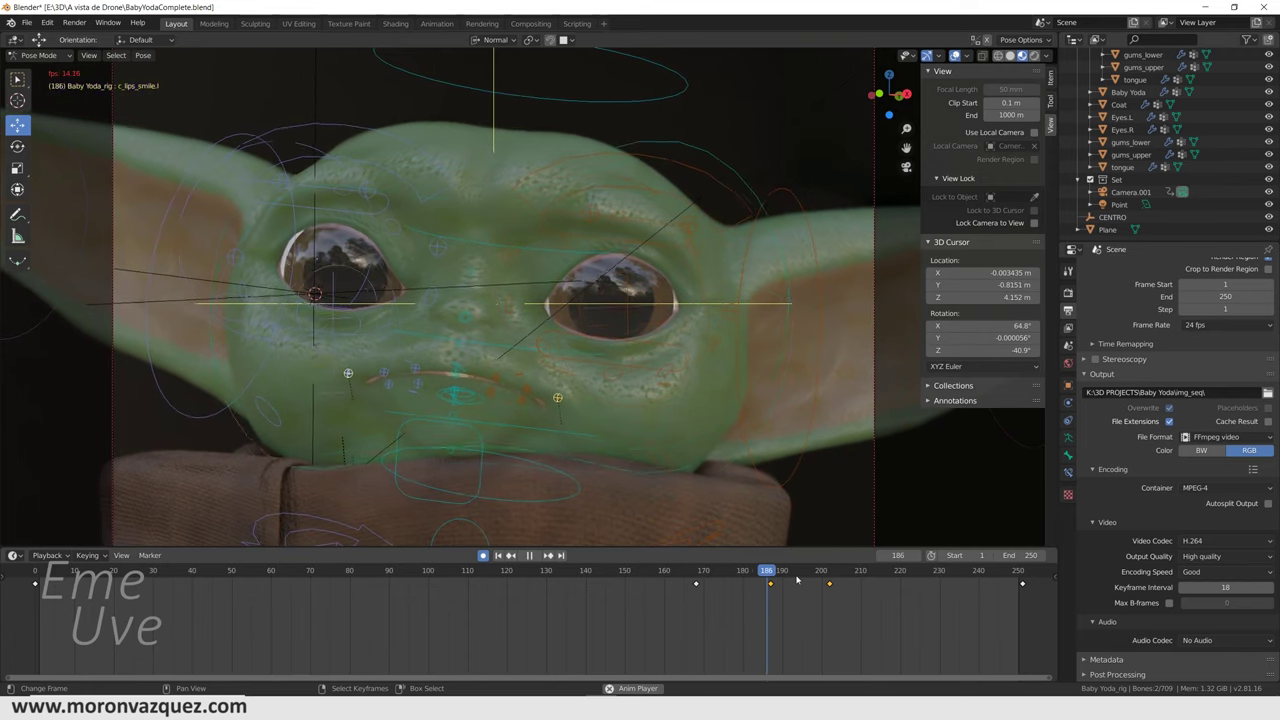